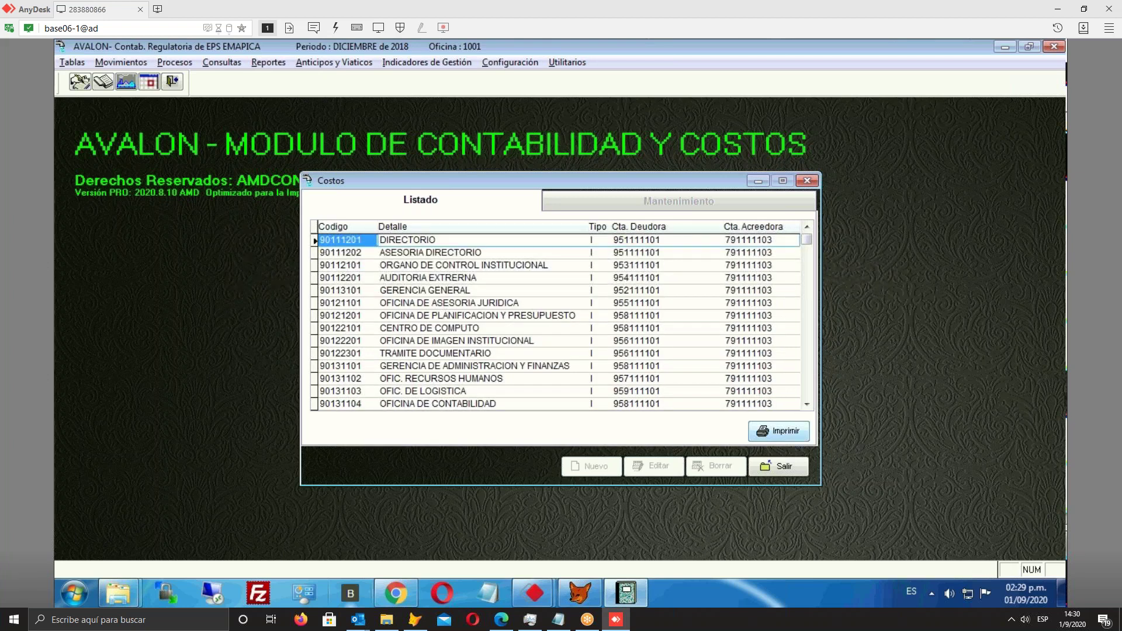
# Export the full cost listing report as reptabcostos5.xls in the contabreg folder, replacing the existing file, and close the preview
pyautogui.click(782, 432)
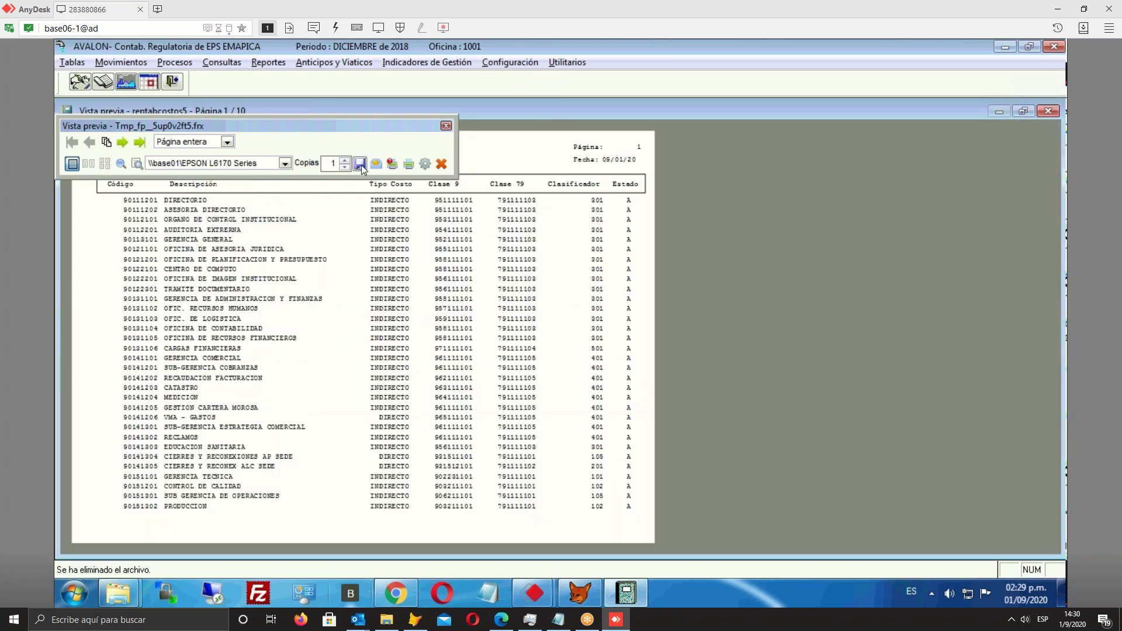
pyautogui.click(360, 165)
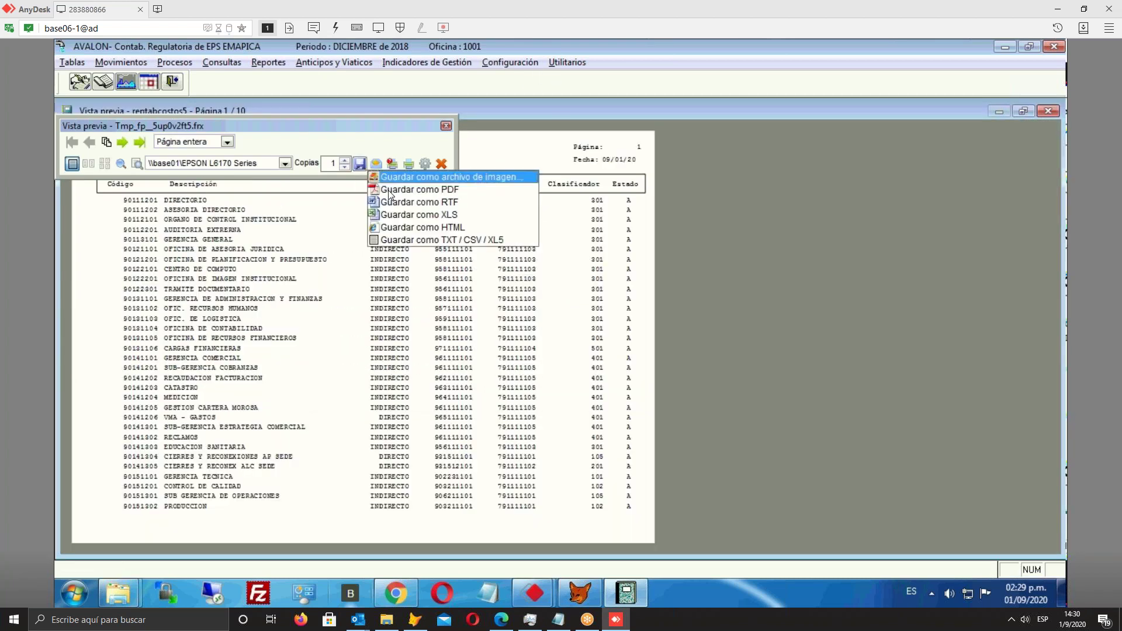
pyautogui.click(395, 215)
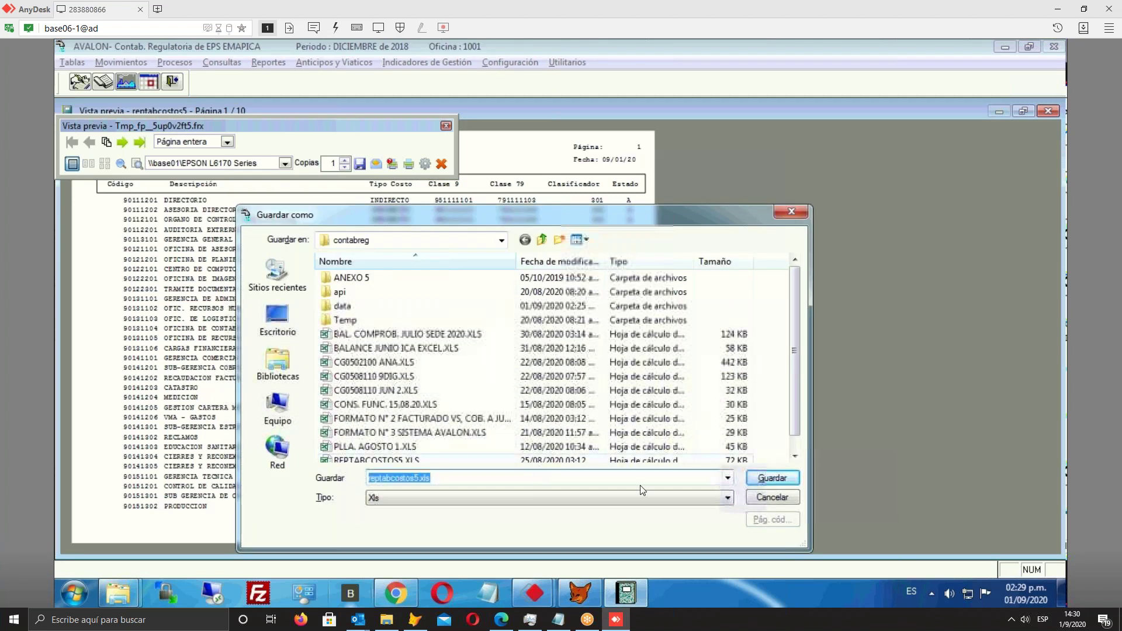
pyautogui.click(769, 478)
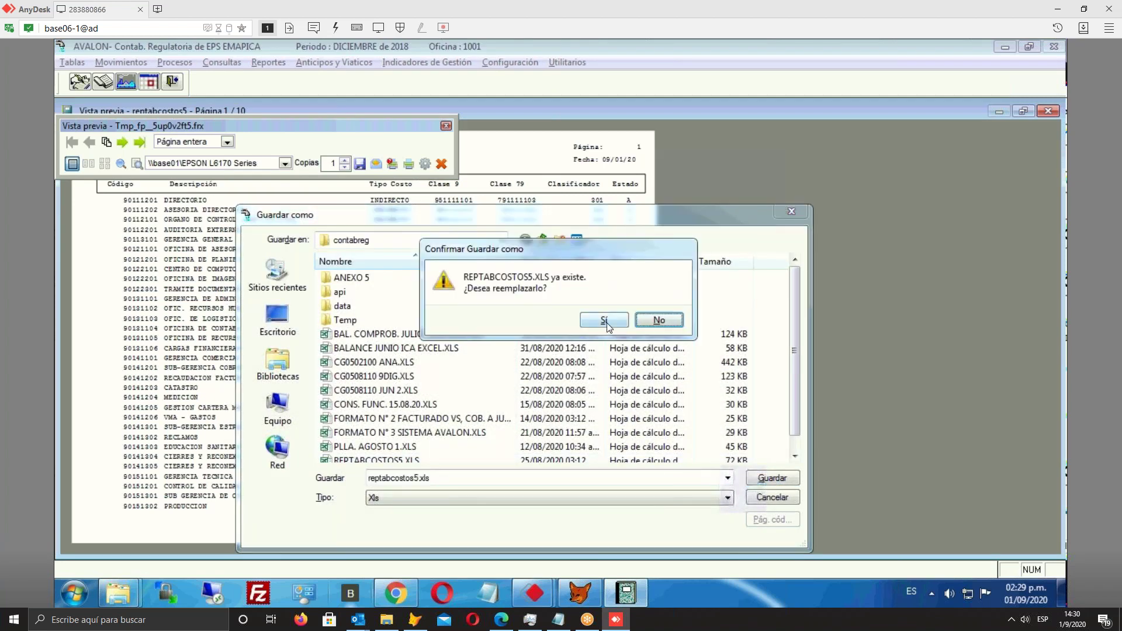
pyautogui.click(605, 320)
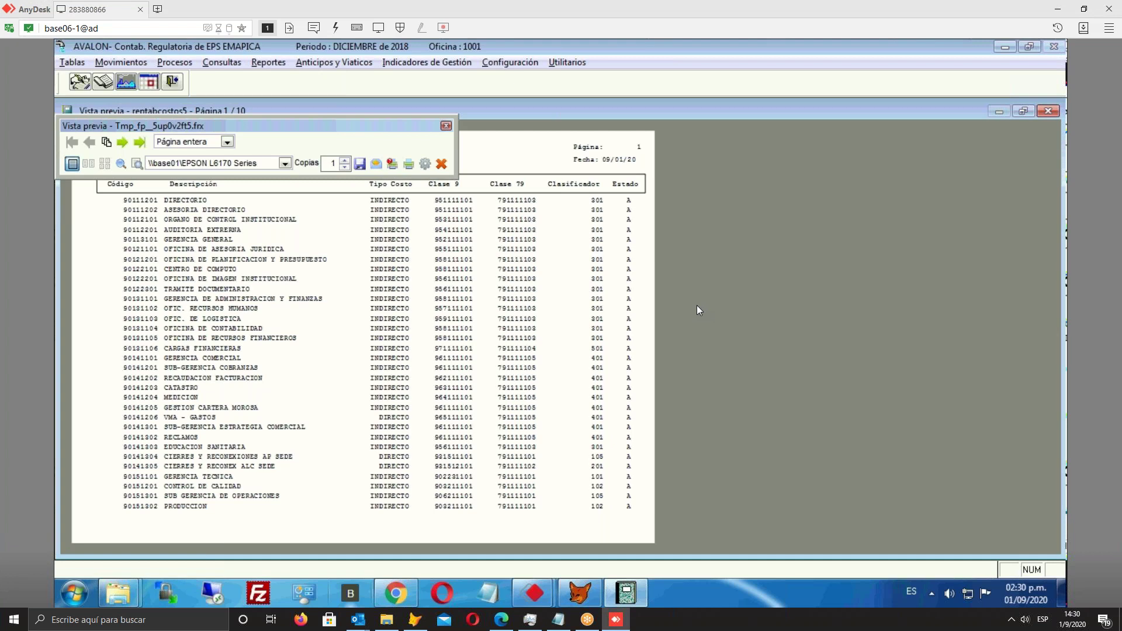
pyautogui.press('Escape')
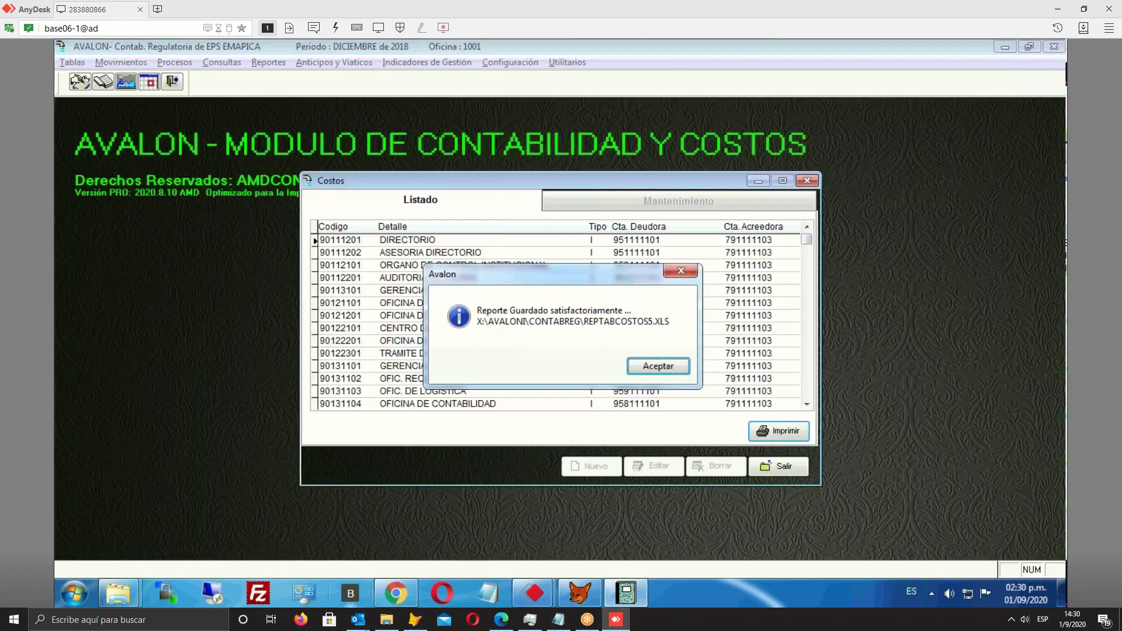
pyautogui.click(666, 368)
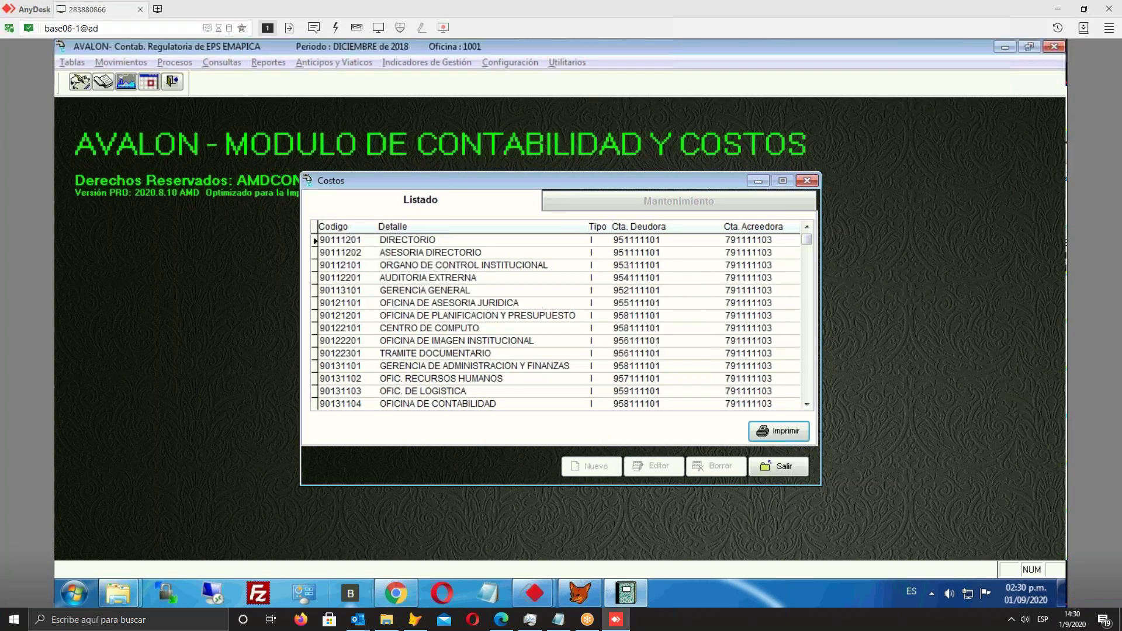
# Bring up the exported REPTABCOSTOS5.XLS workbook in Excel and enable editing
pyautogui.click(538, 360)
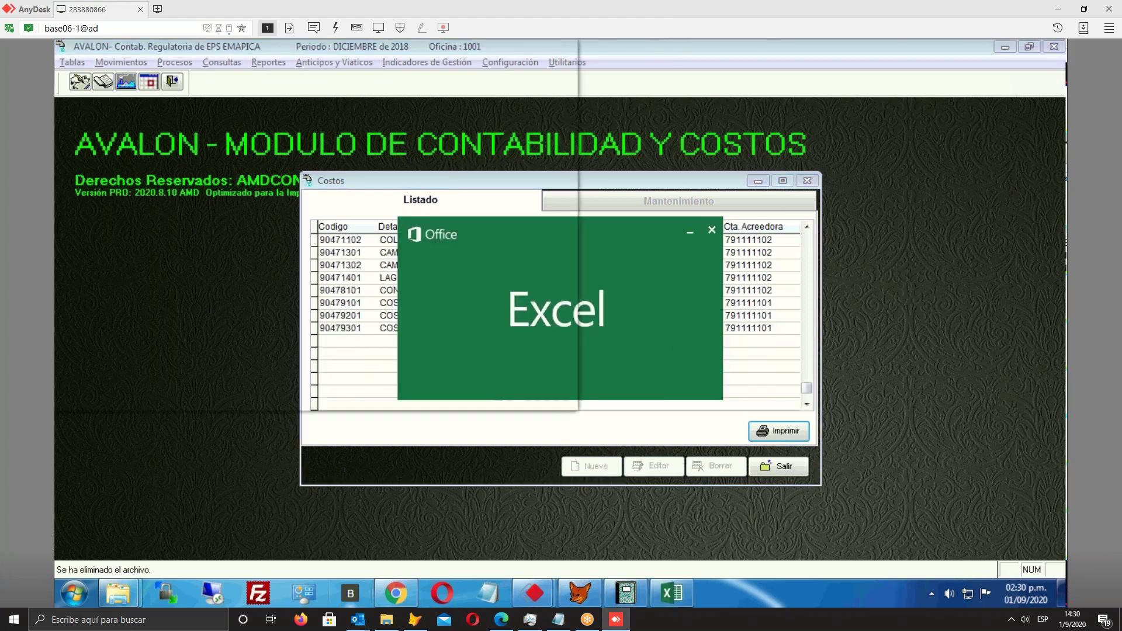
pyautogui.click(544, 50)
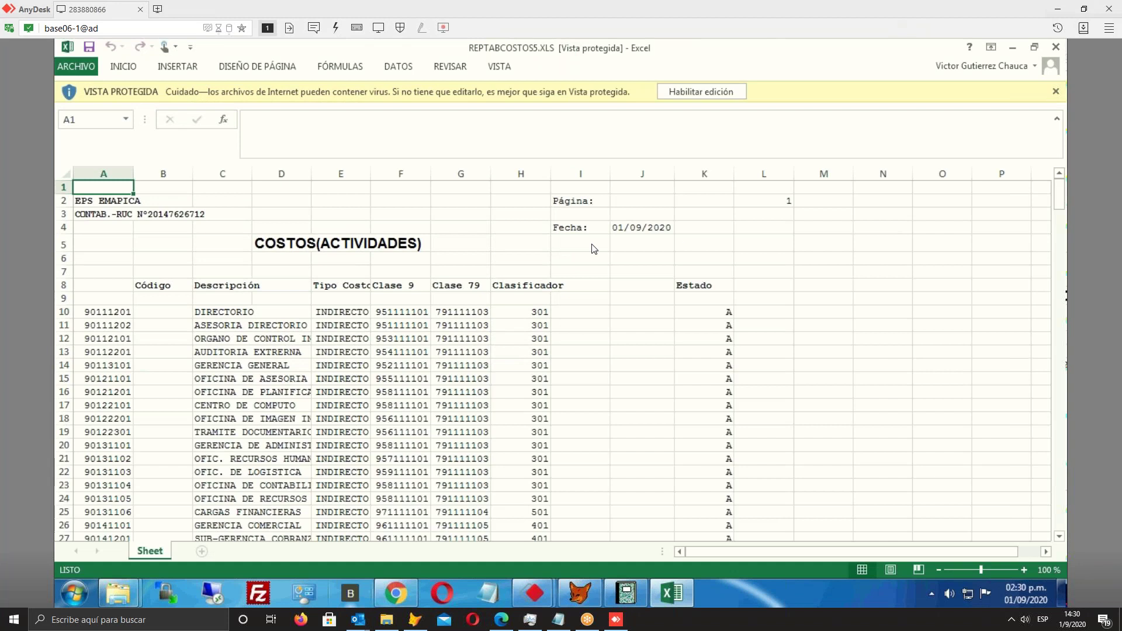
pyautogui.click(716, 93)
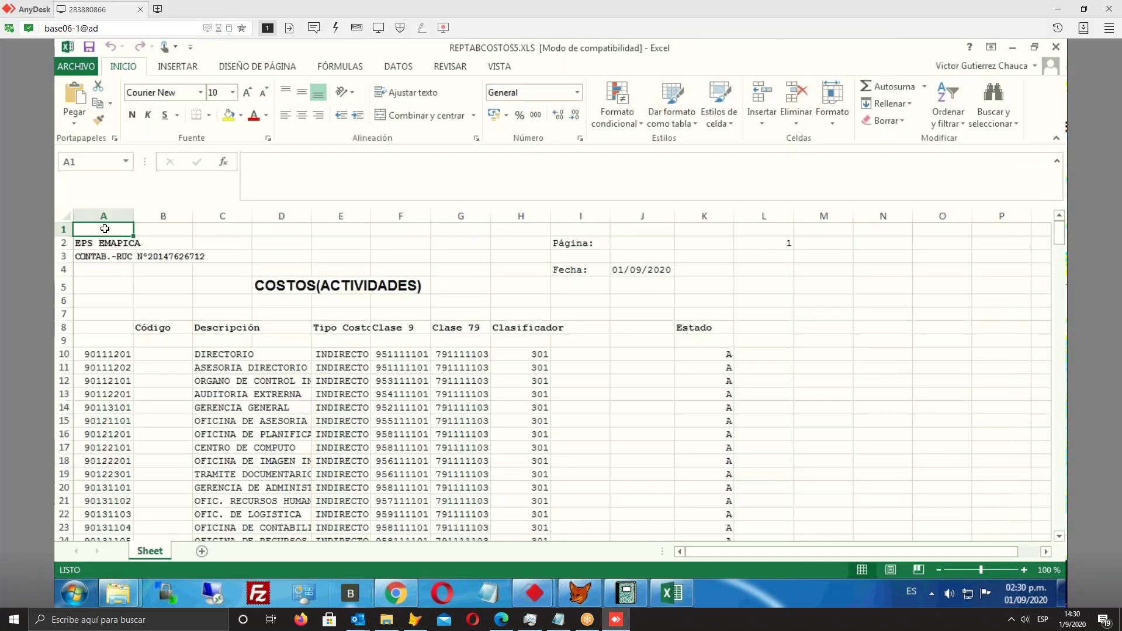
# Delete the entire header rows 1 to 8 above the cost center data
pyautogui.moveTo(103, 245); pyautogui.dragTo(112, 330)
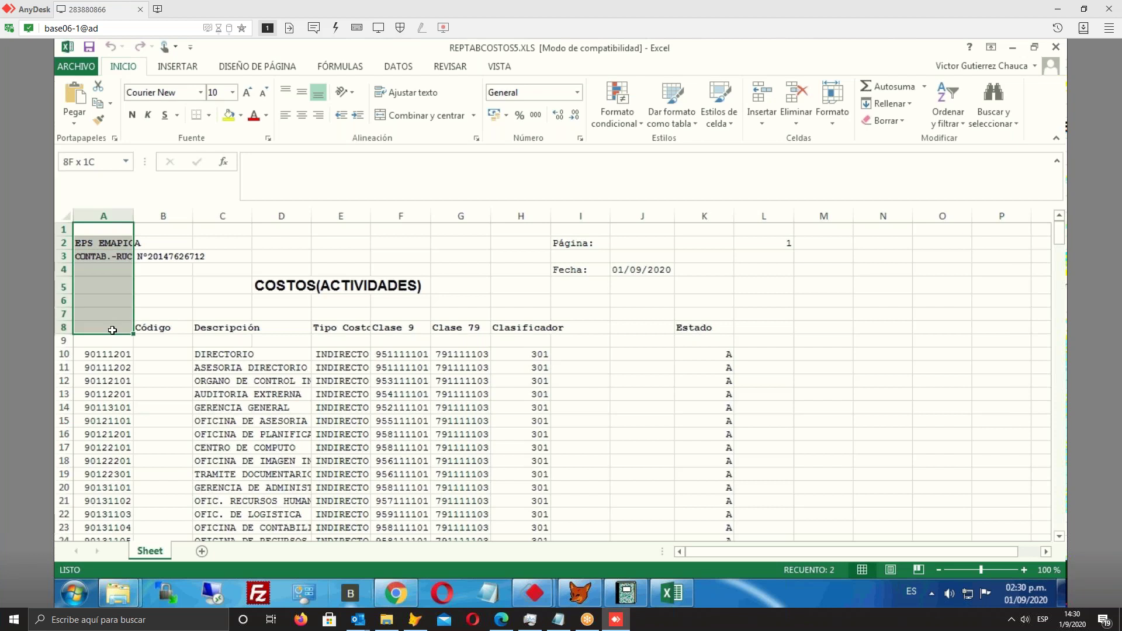
pyautogui.rightClick(119, 327)
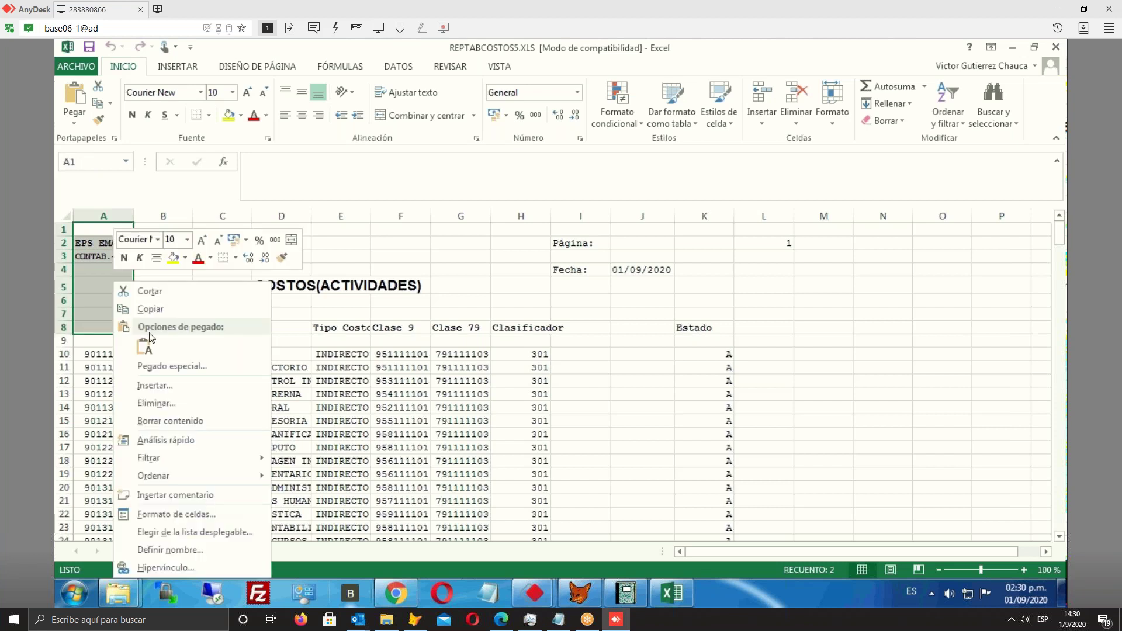
pyautogui.click(154, 403)
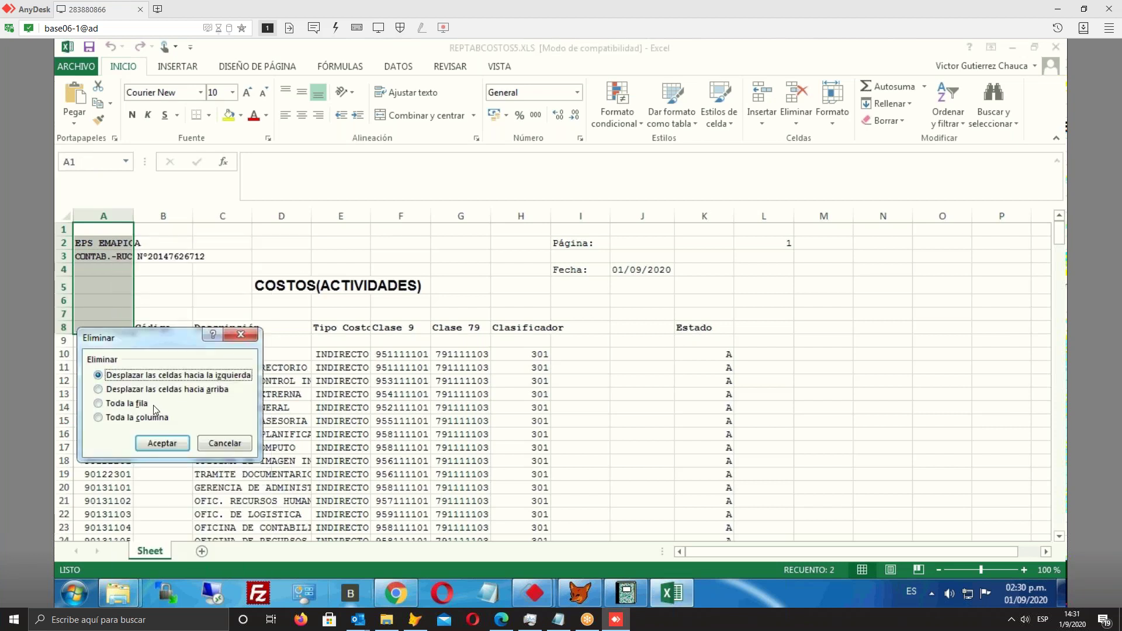
pyautogui.click(162, 442)
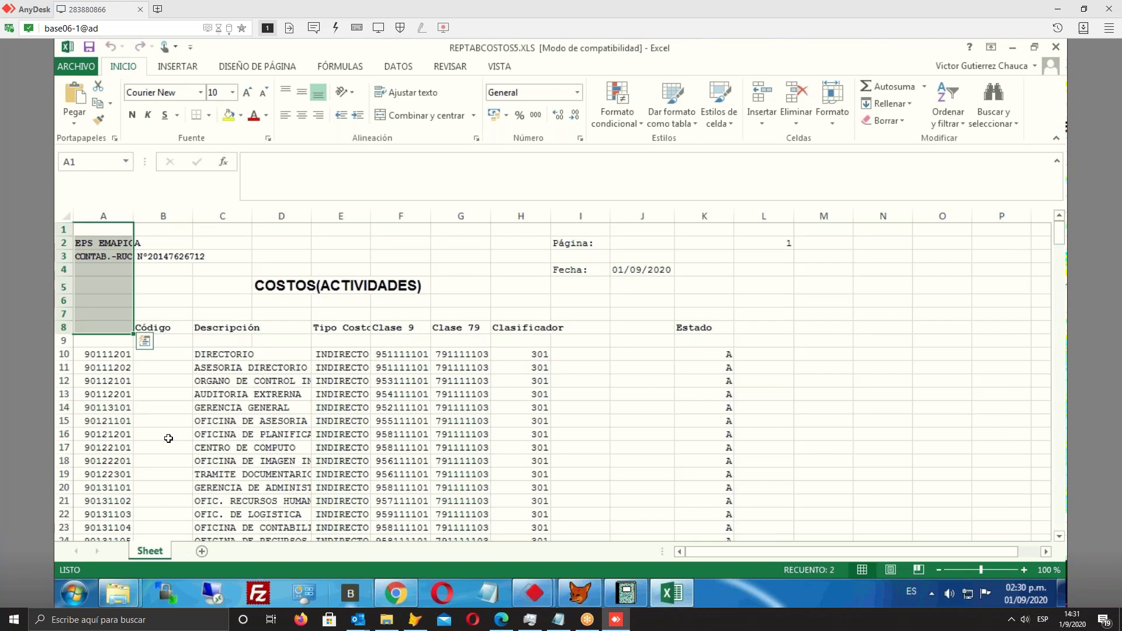
pyautogui.click(245, 337)
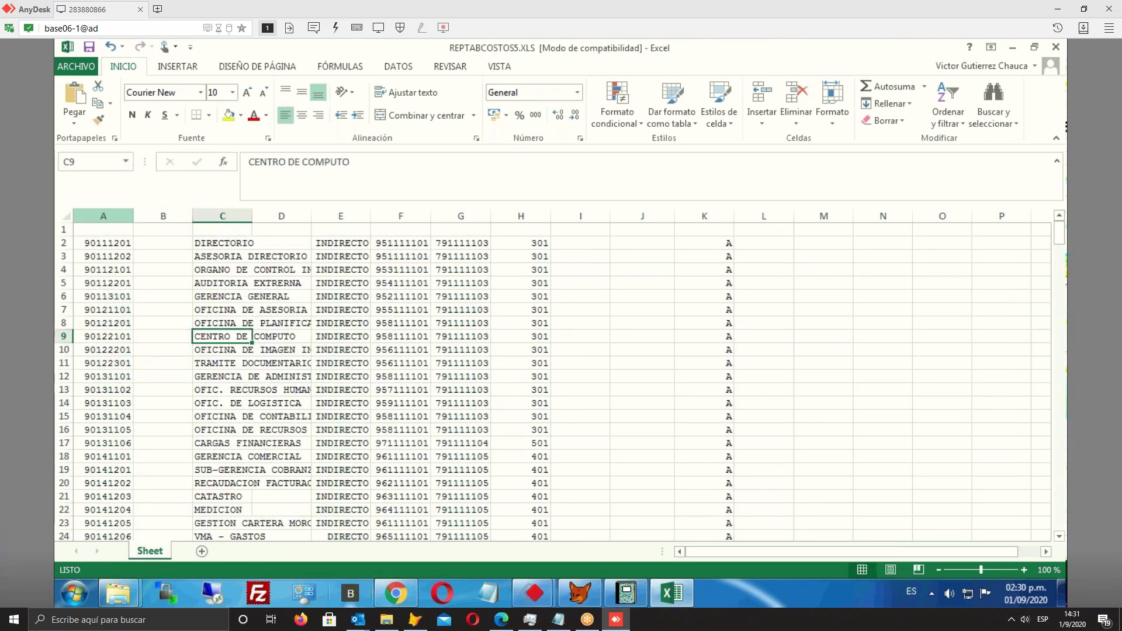
# Turn on filtering for the whole sheet
pyautogui.click(77, 217)
pyautogui.click(68, 215)
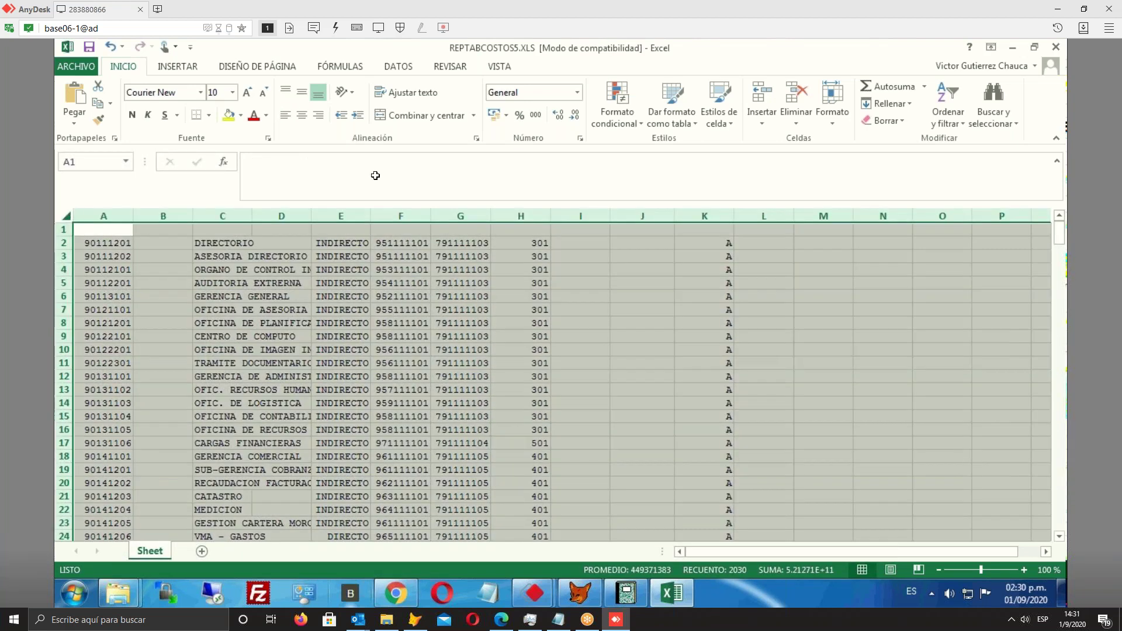
pyautogui.click(397, 69)
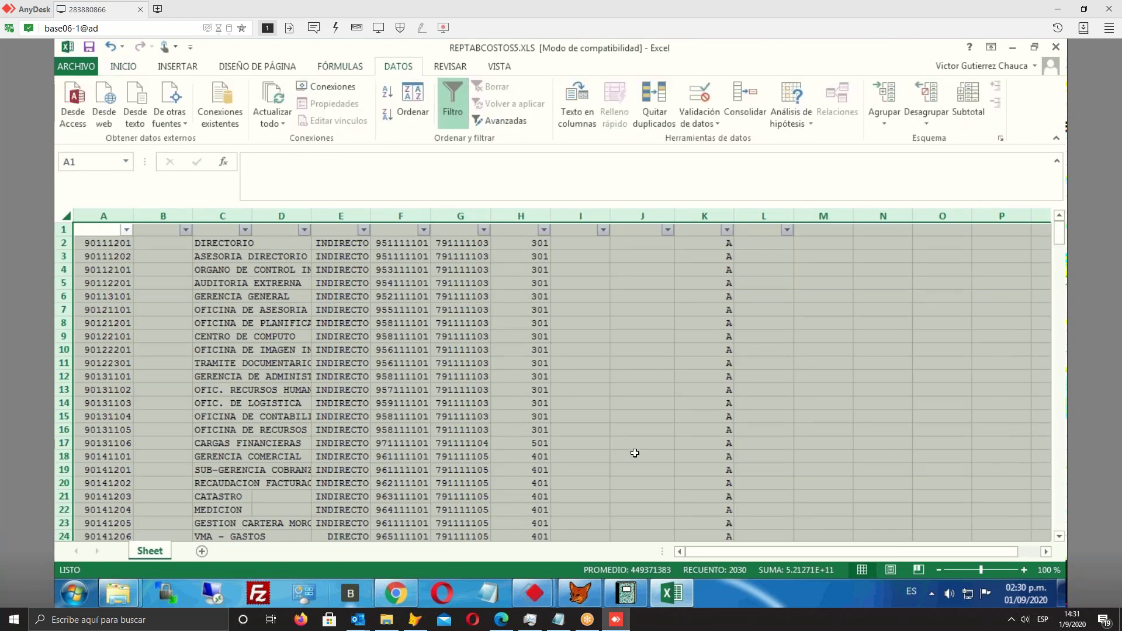
pyautogui.click(641, 399)
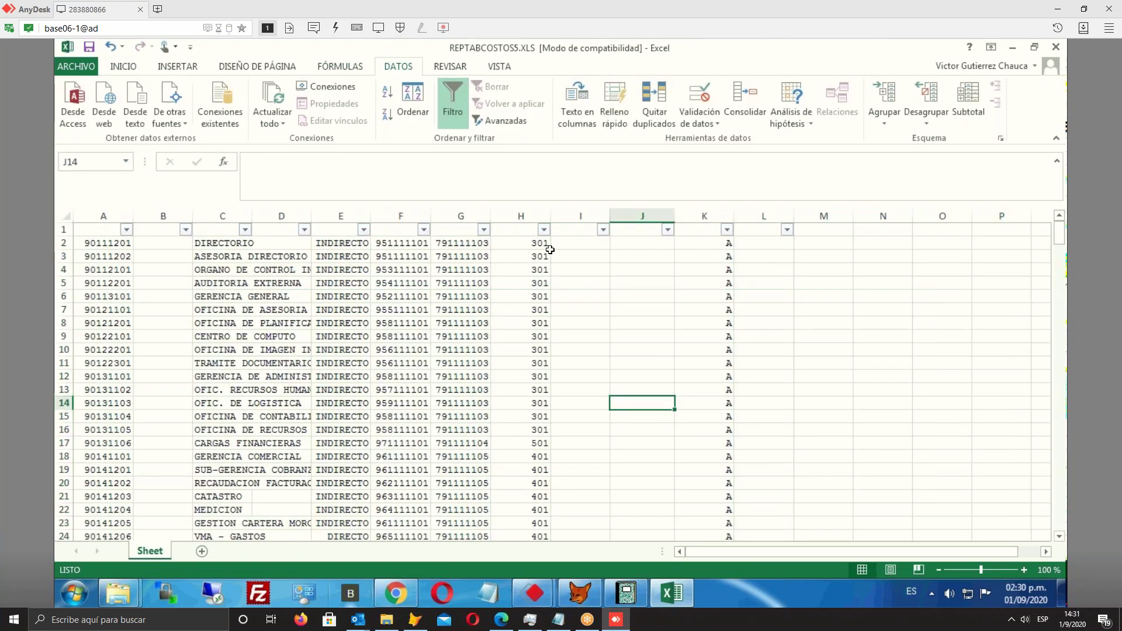
# Filter the classifier values in column H to 501 only and check the matching class 9 accounts in column F
pyautogui.click(543, 230)
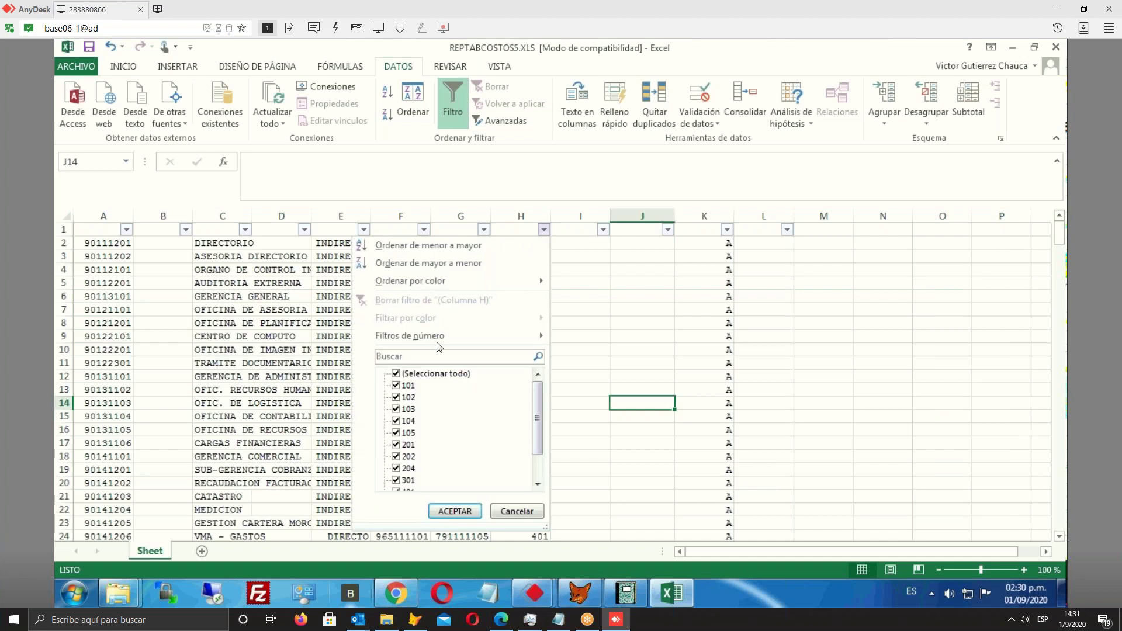
pyautogui.click(396, 374)
pyautogui.scroll(-1, 431, 412)
pyautogui.click(396, 468)
pyautogui.click(455, 511)
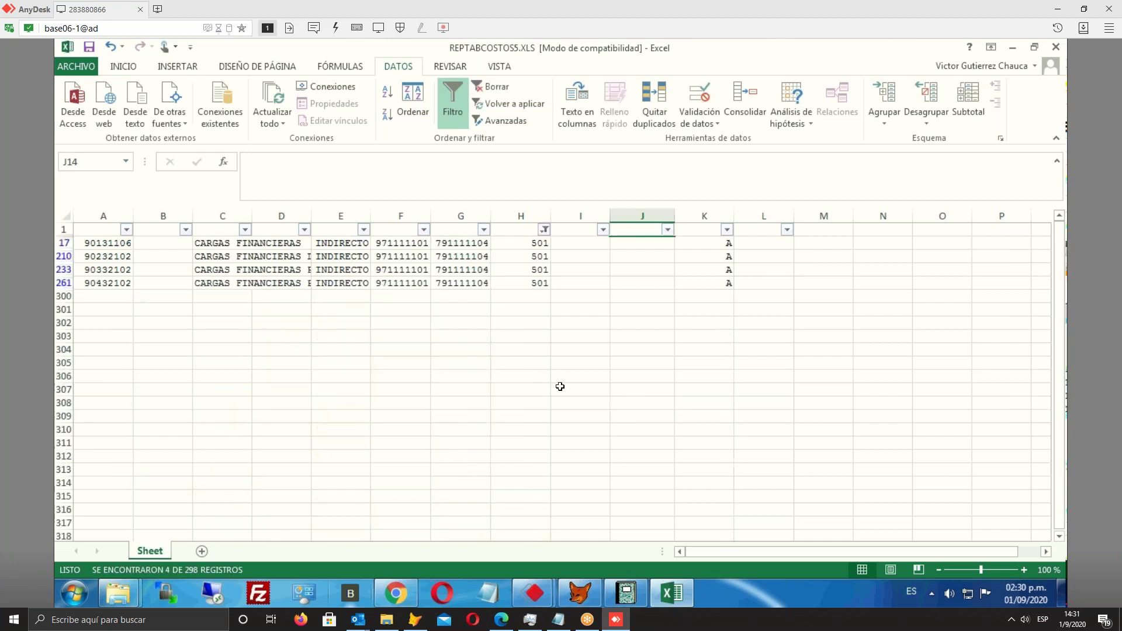
pyautogui.moveTo(390, 242); pyautogui.dragTo(393, 284)
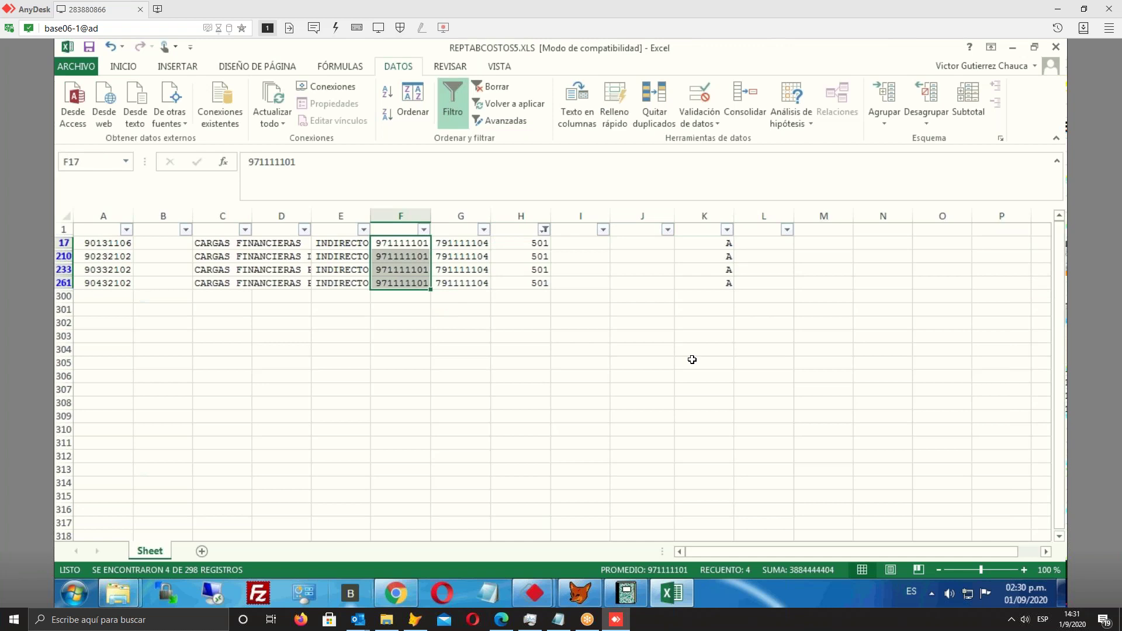
# Switch the column H filter from 501 to 401 and check the matching class 9 accounts in column F
pyautogui.click(544, 229)
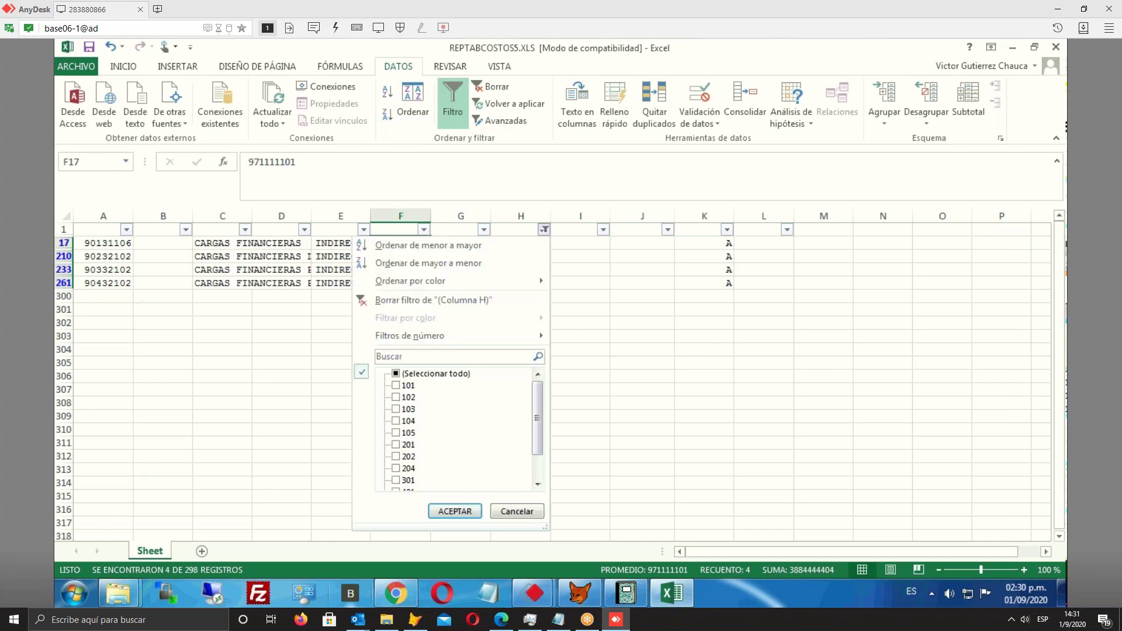
pyautogui.scroll(-1, 538, 489)
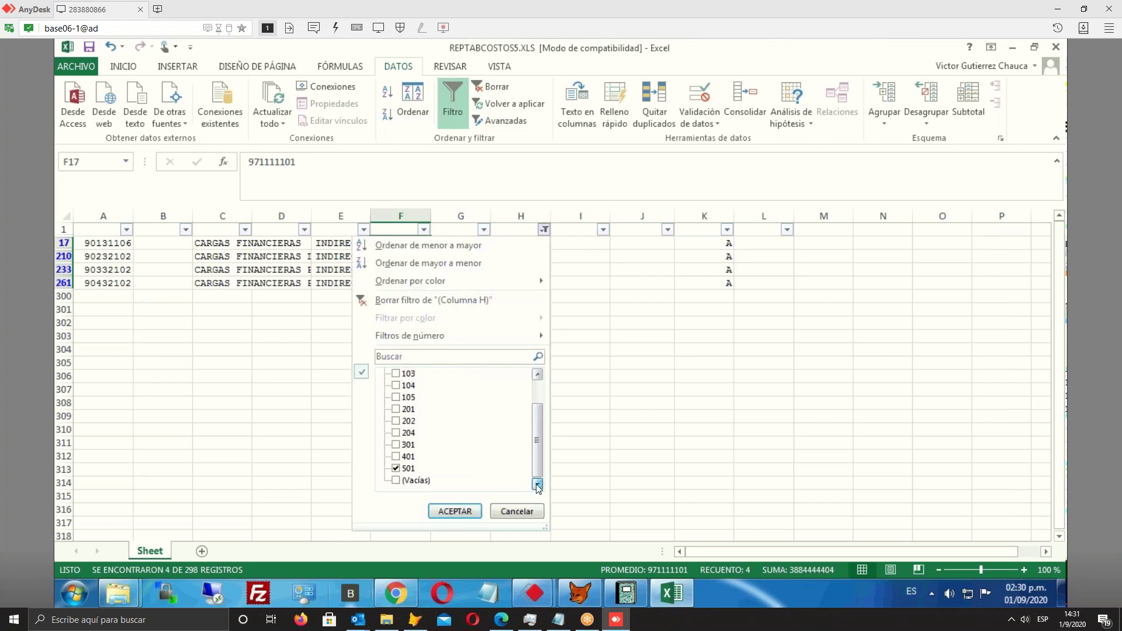
pyautogui.click(397, 468)
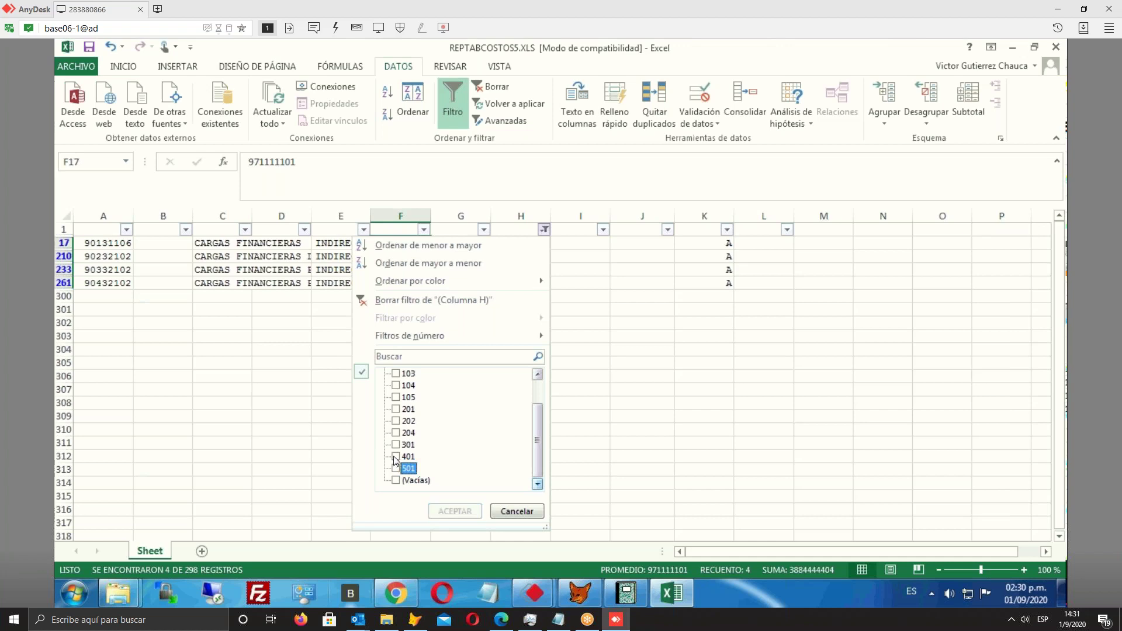
pyautogui.click(396, 456)
pyautogui.click(454, 511)
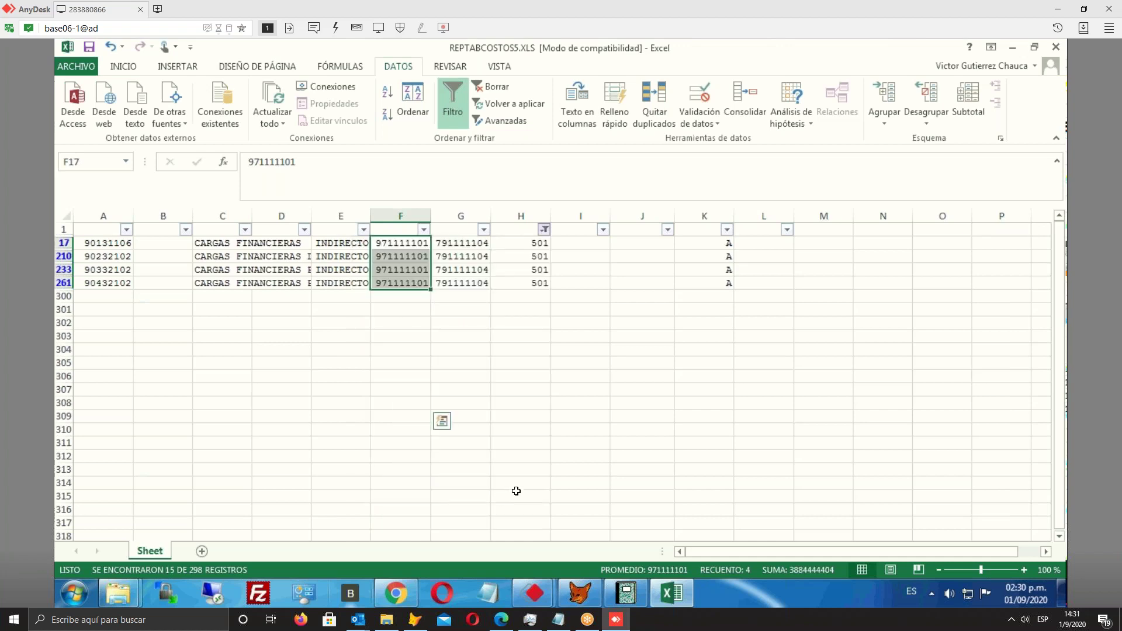
pyautogui.moveTo(497, 349); pyautogui.dragTo(497, 339)
pyautogui.click(520, 350)
pyautogui.moveTo(410, 247); pyautogui.dragTo(414, 435)
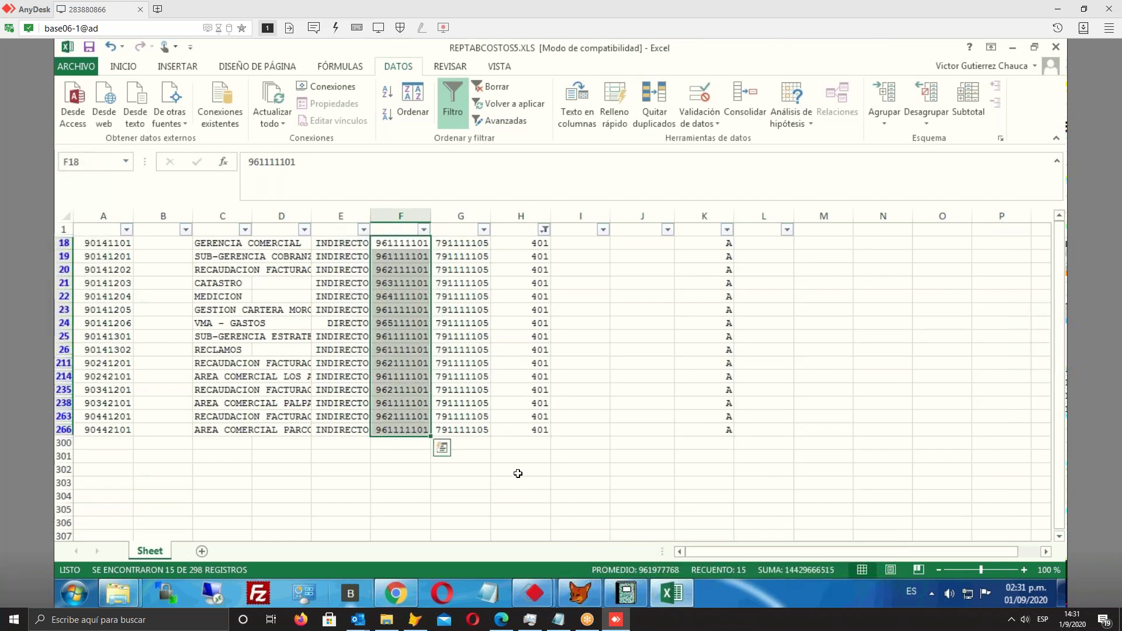
# Switch the column H filter from 401 to 301 and review all the matching class 9 accounts in column F
pyautogui.click(545, 230)
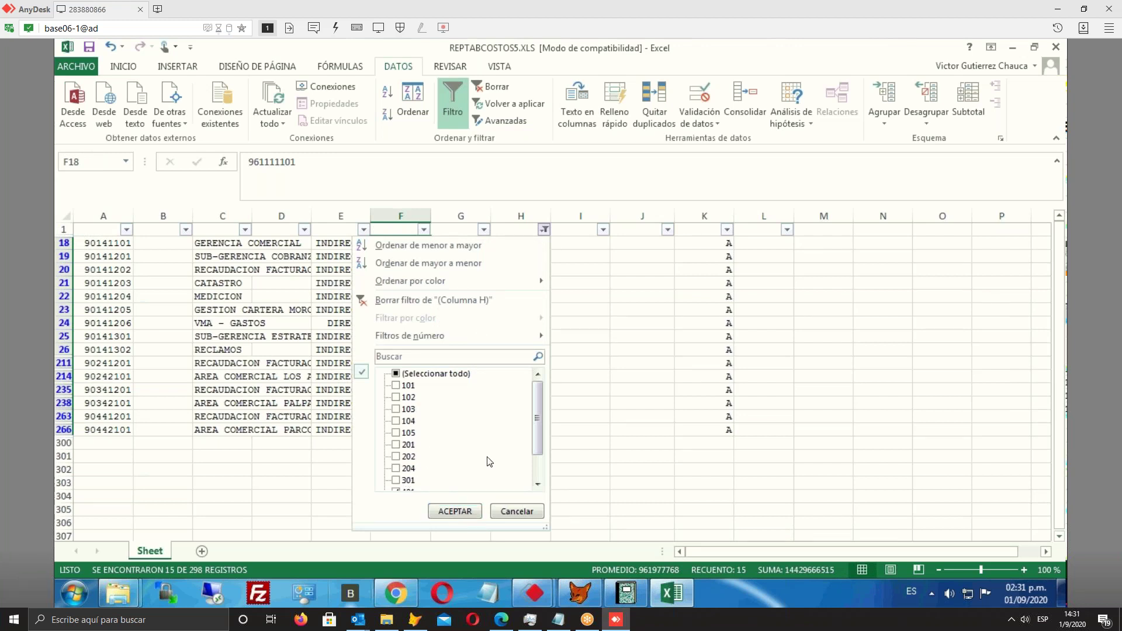
pyautogui.click(537, 484)
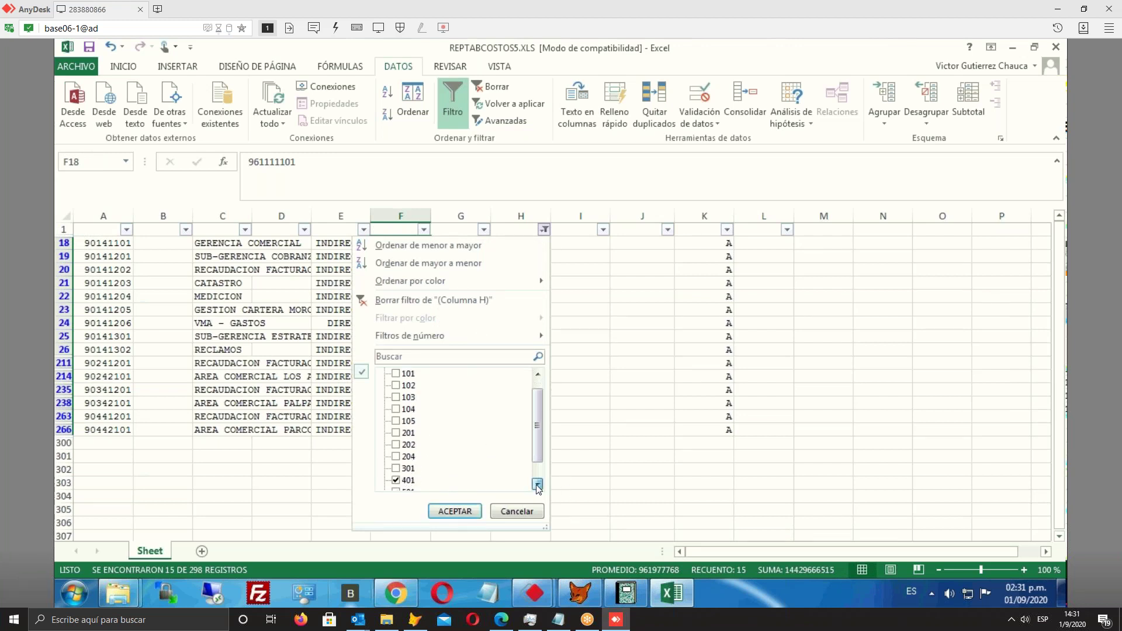
pyautogui.click(396, 468)
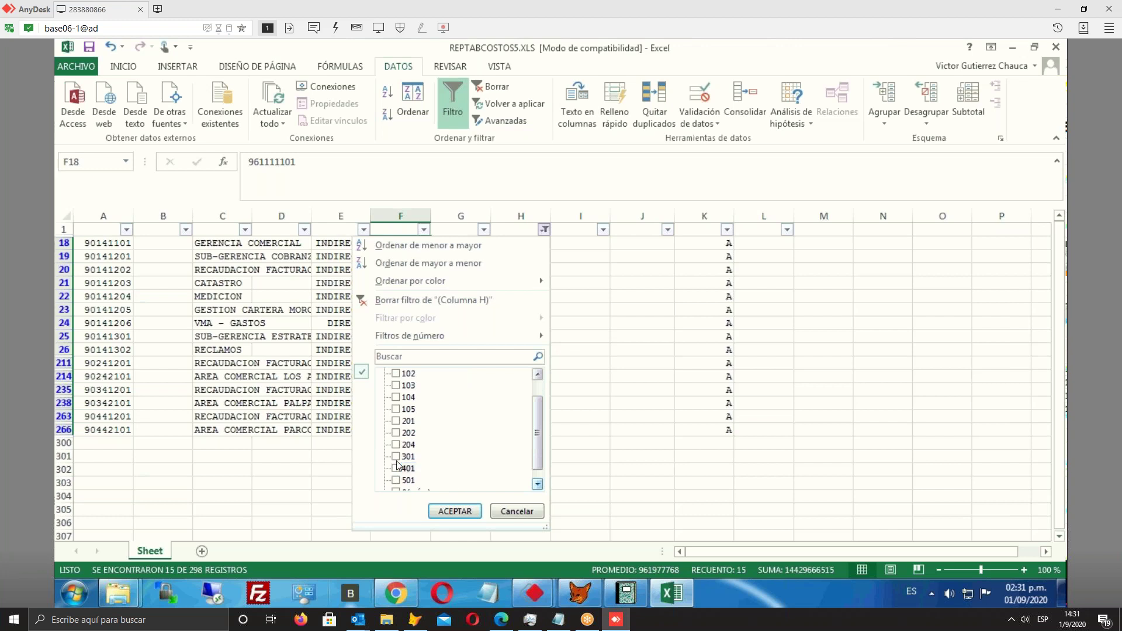
pyautogui.click(396, 457)
pyautogui.click(456, 512)
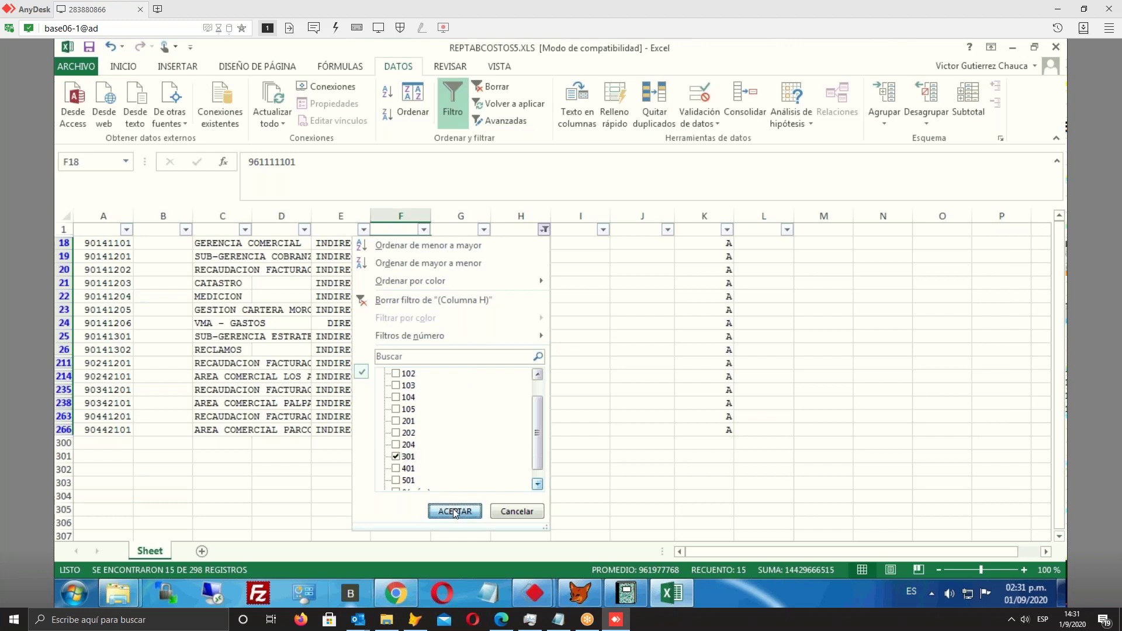
pyautogui.click(533, 322)
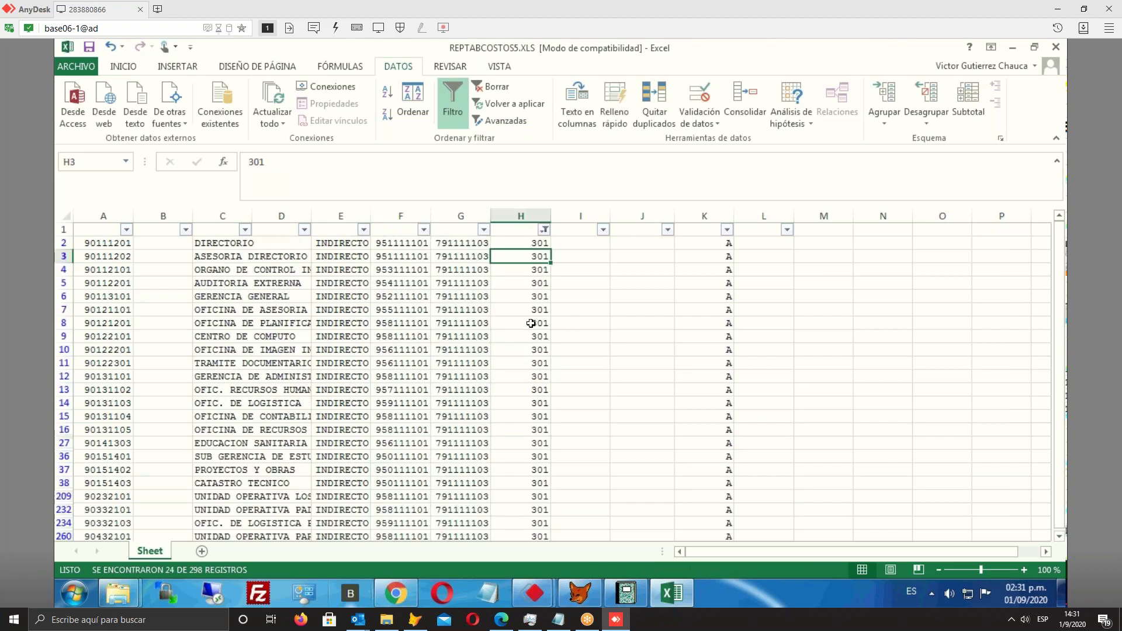
pyautogui.click(397, 245)
pyautogui.moveTo(397, 263); pyautogui.dragTo(426, 514)
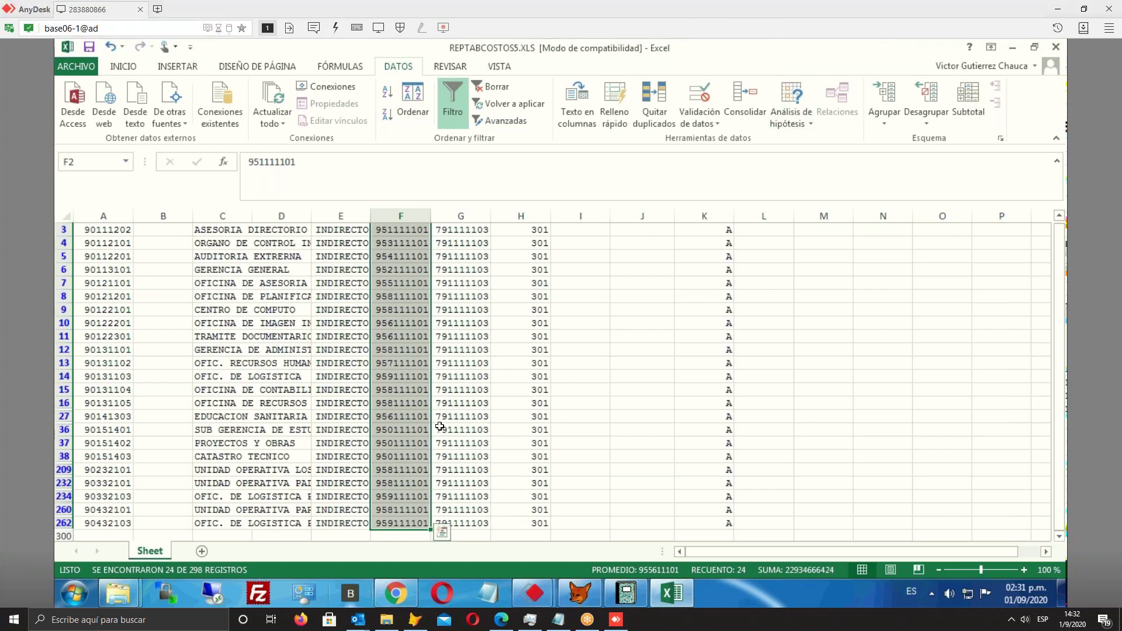
pyautogui.scroll(1, 440, 426)
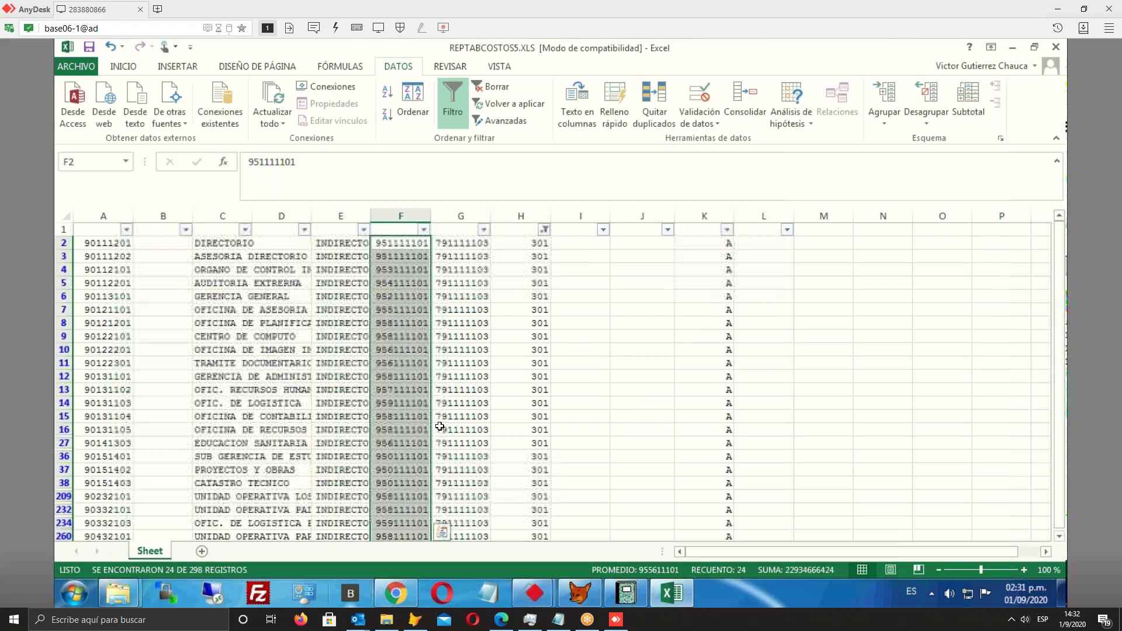
# Filter the classifier values in column H to 101 only and review the matching class 9 accounts in column F
pyautogui.click(544, 230)
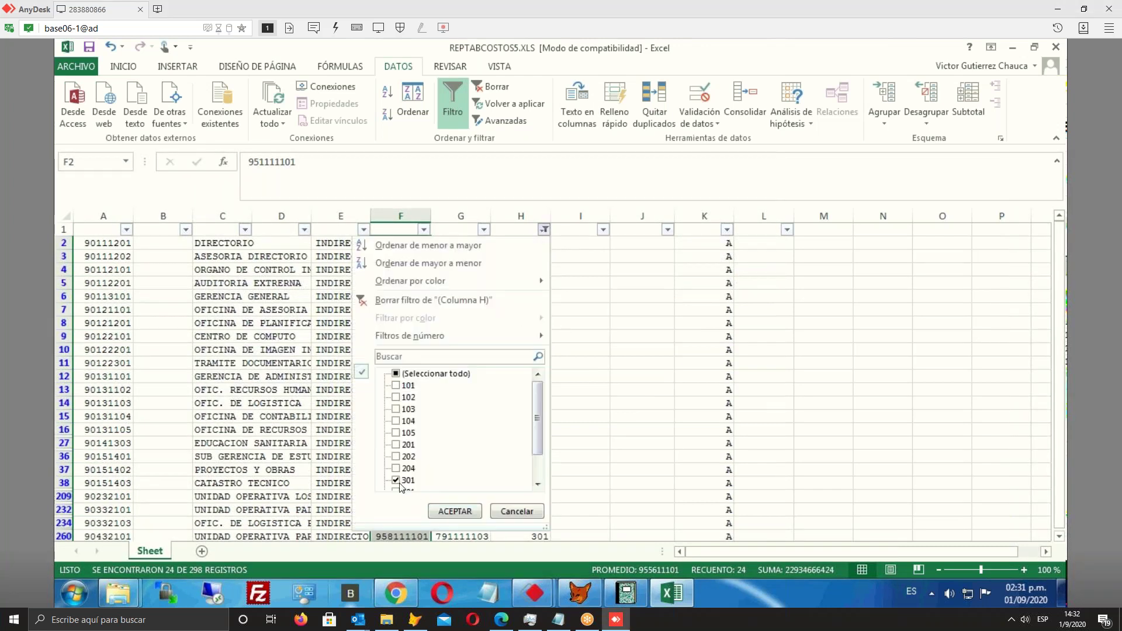
pyautogui.click(396, 481)
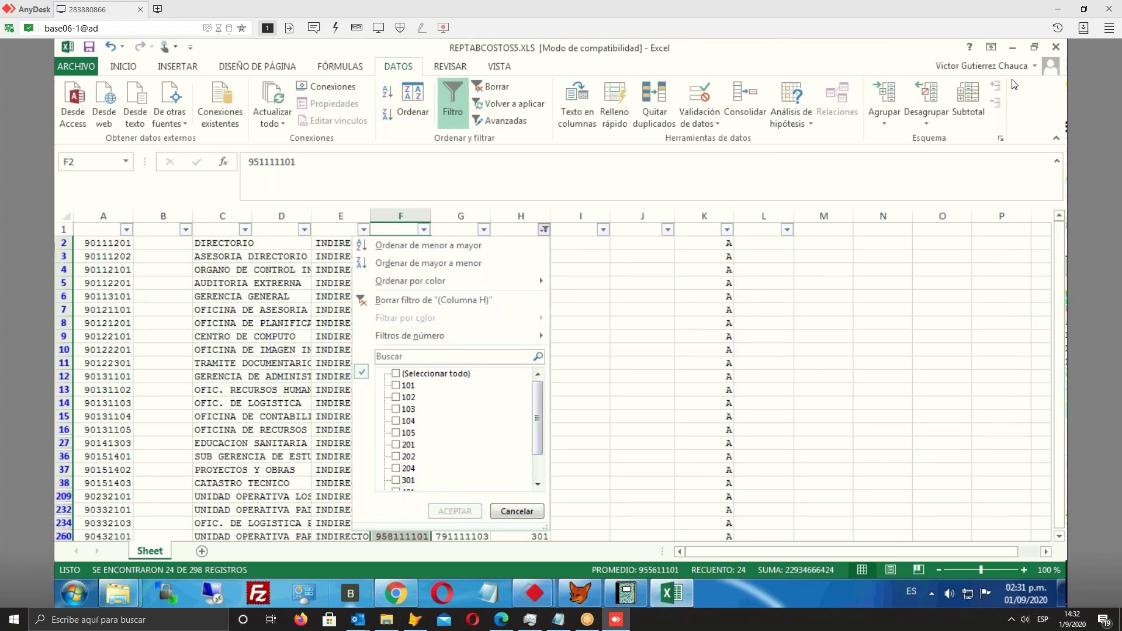
pyautogui.click(397, 386)
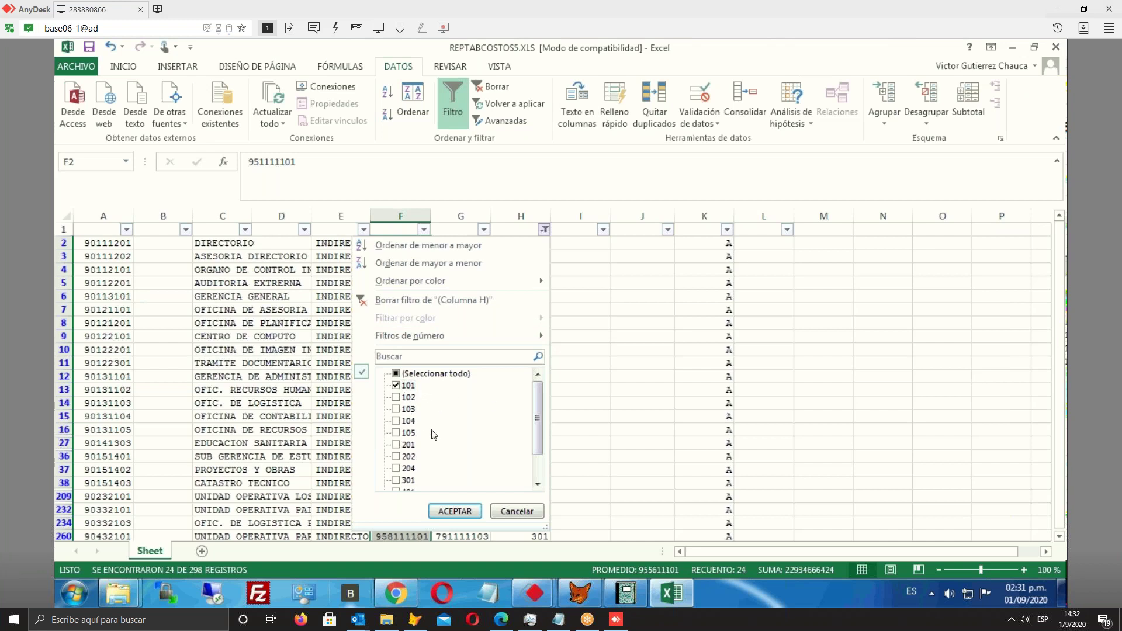
pyautogui.click(455, 512)
pyautogui.scroll(-3, 576, 382)
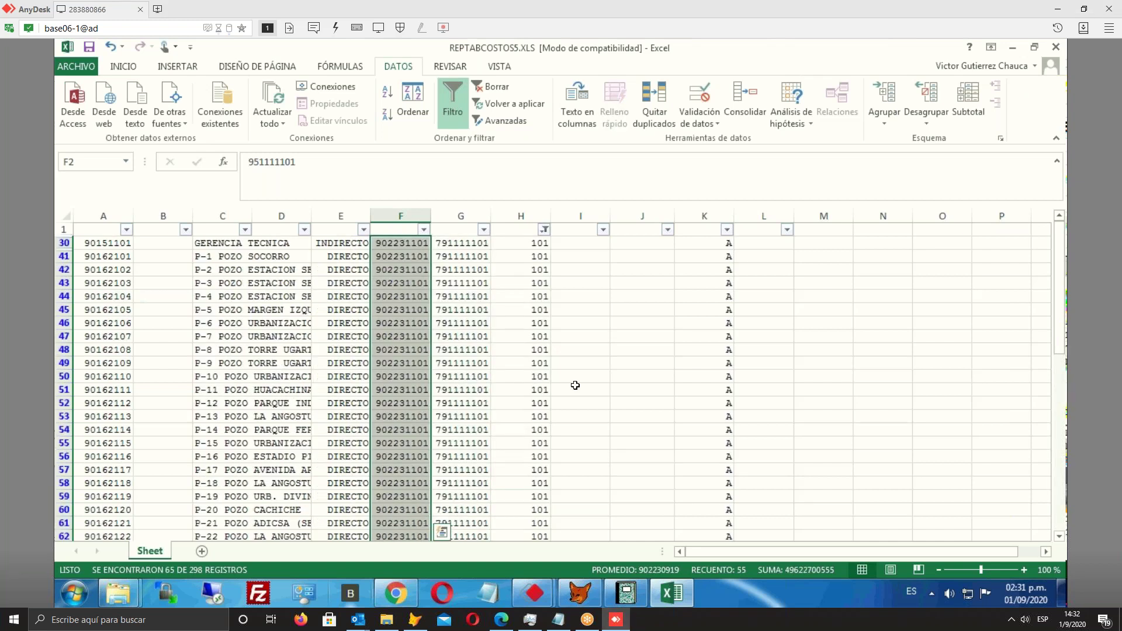
pyautogui.click(406, 258)
pyautogui.click(400, 245)
pyautogui.moveTo(400, 243); pyautogui.dragTo(404, 514)
pyautogui.click(638, 309)
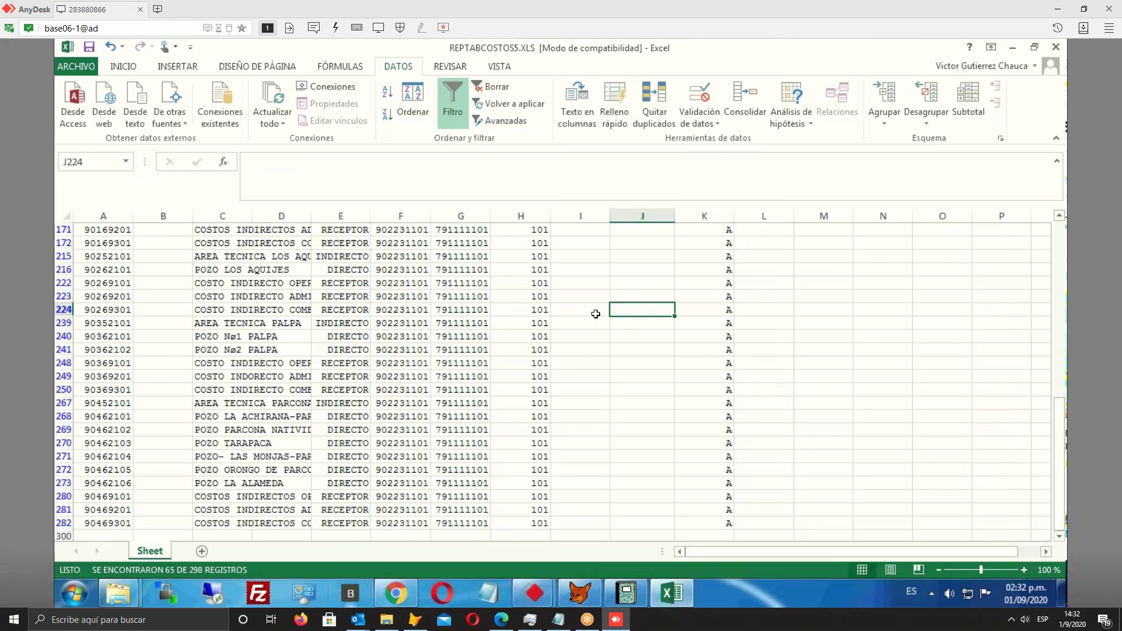
# Change the column H filter to show only classifier 102 and check its class 9 accounts in column F
pyautogui.scroll(15, 591, 305)
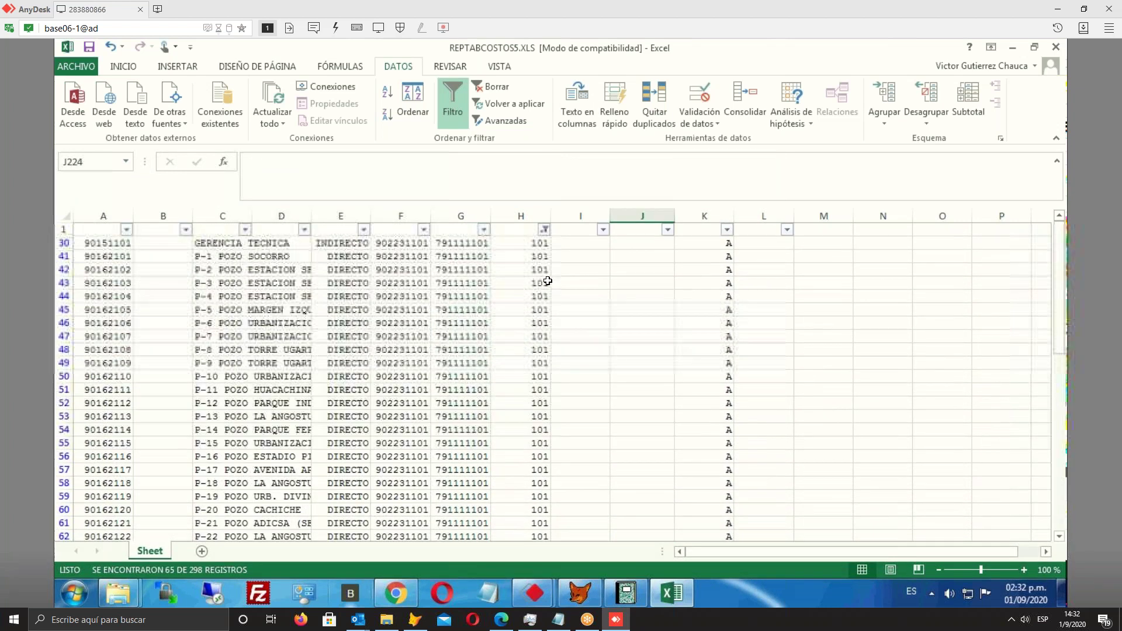
pyautogui.click(543, 229)
pyautogui.click(397, 396)
pyautogui.click(396, 385)
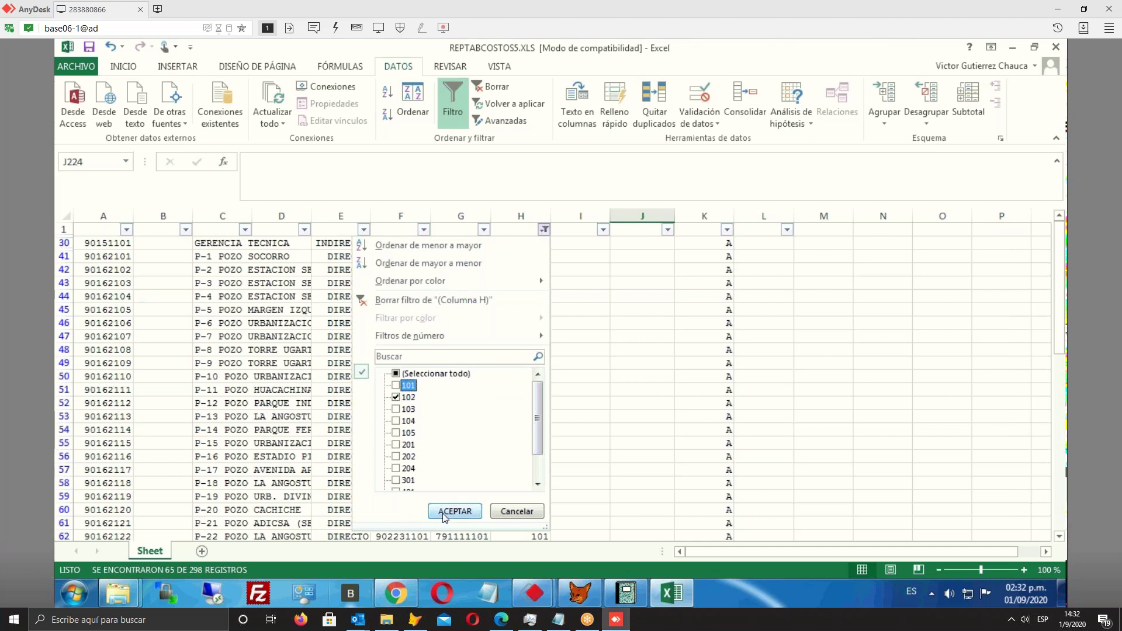
pyautogui.click(454, 511)
pyautogui.moveTo(398, 244); pyautogui.dragTo(402, 471)
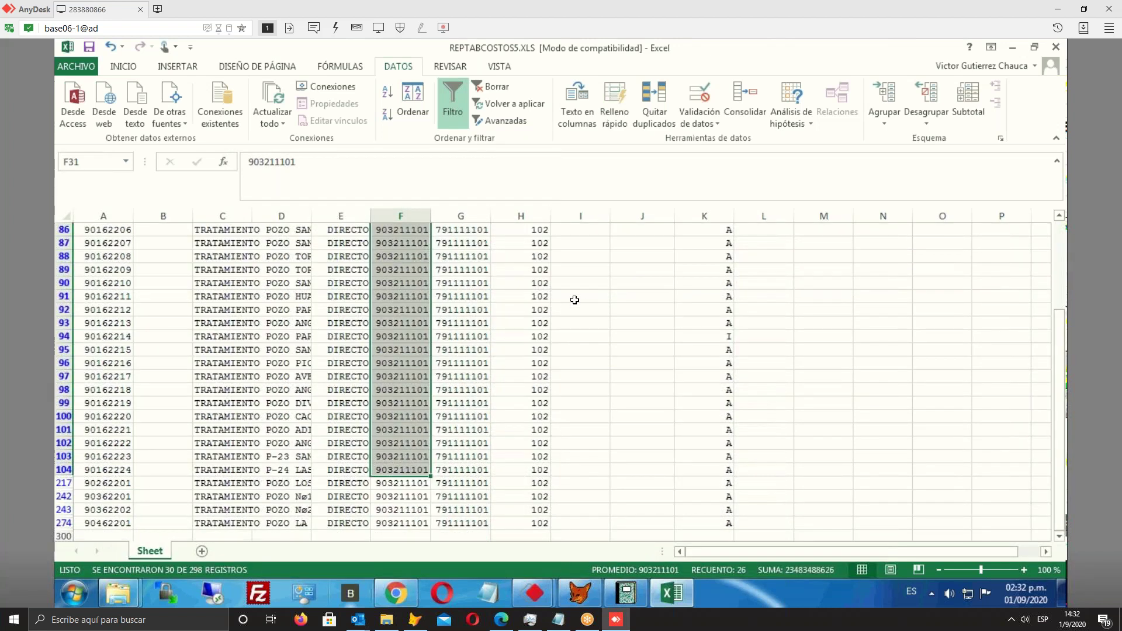
# Change the column H filter to show only classifier 103 and check its class 9 accounts in column F
pyautogui.scroll(3, 542, 235)
pyautogui.click(543, 230)
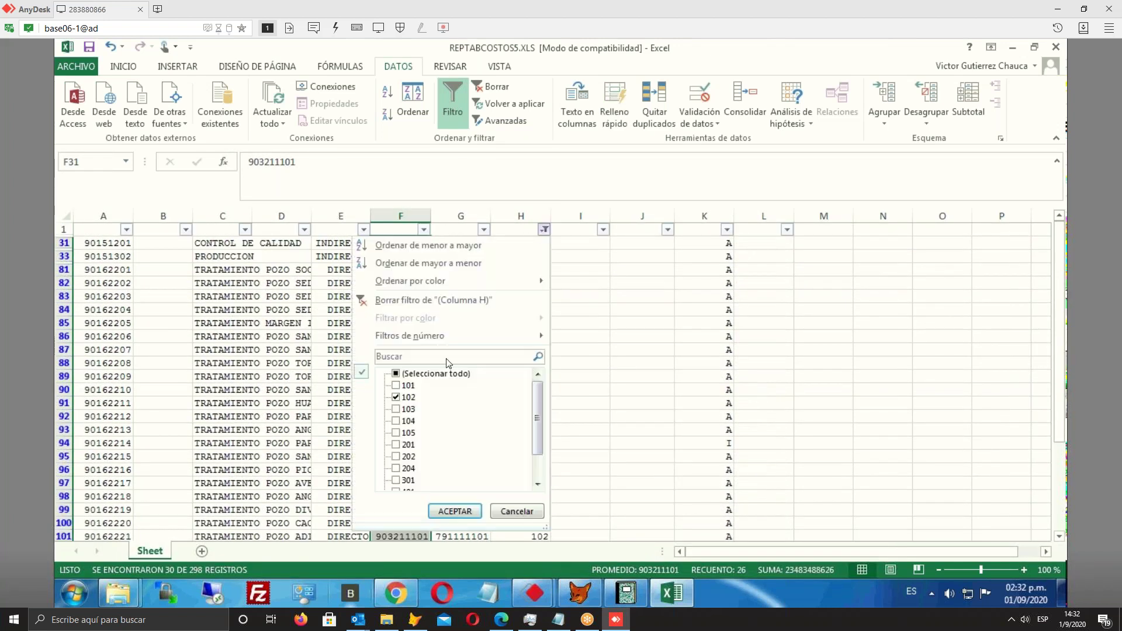
pyautogui.click(395, 409)
pyautogui.click(396, 397)
pyautogui.click(455, 511)
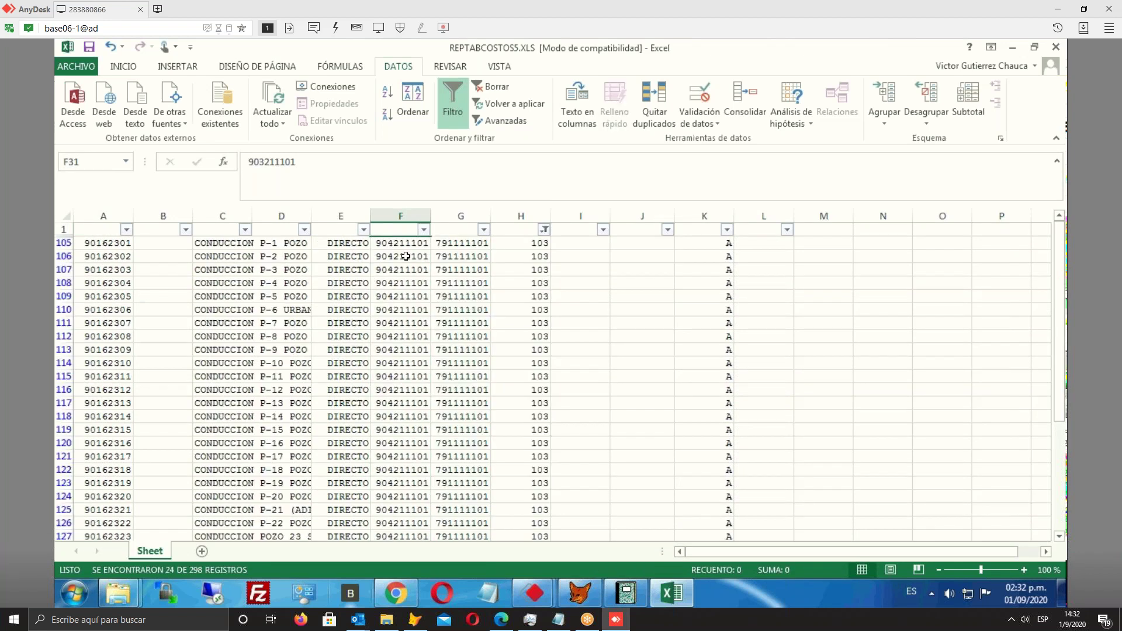
pyautogui.moveTo(406, 250); pyautogui.dragTo(417, 572)
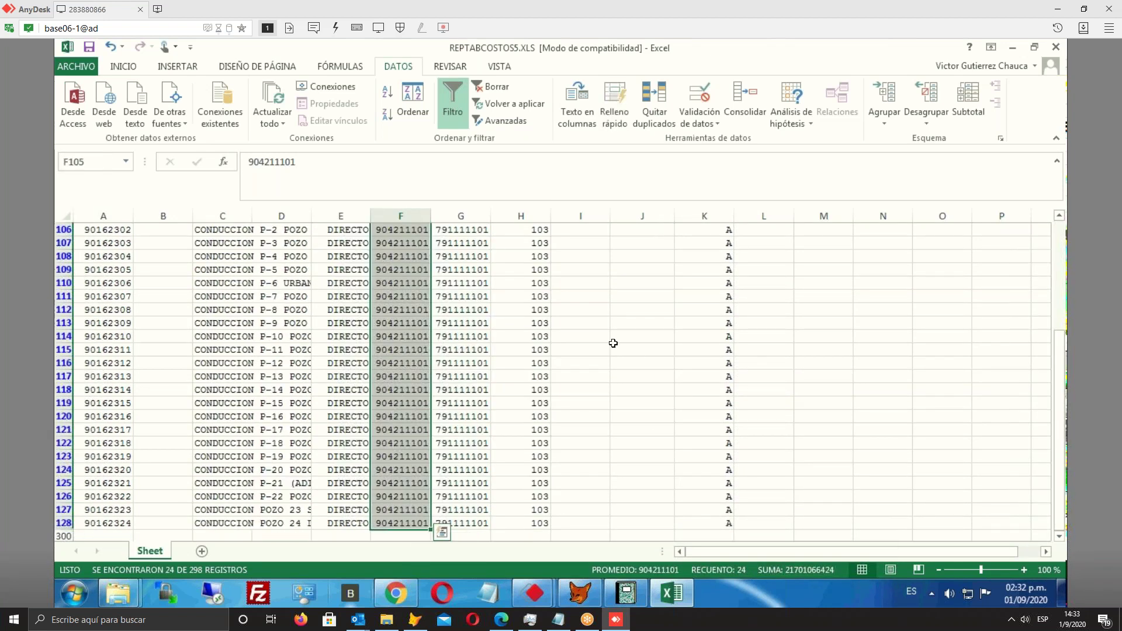
# Change the column H filter to show only classifier 104 and look through its class 9 accounts in column F
pyautogui.scroll(1, 547, 229)
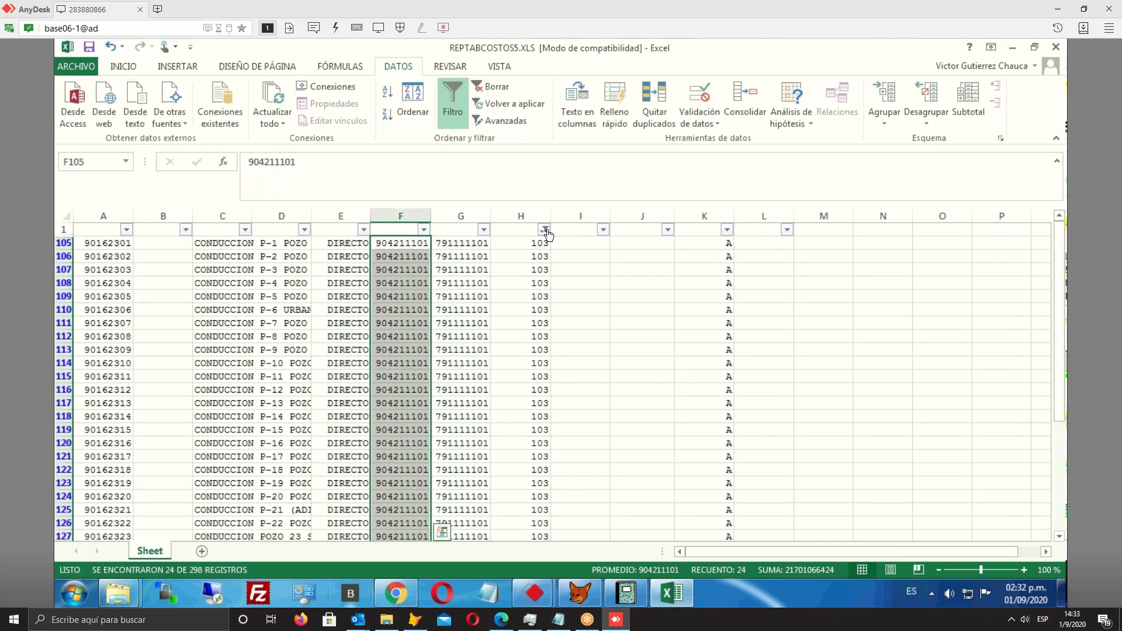
pyautogui.click(546, 232)
pyautogui.click(395, 409)
pyautogui.click(395, 421)
pyautogui.click(456, 511)
pyautogui.scroll(-5, 396, 339)
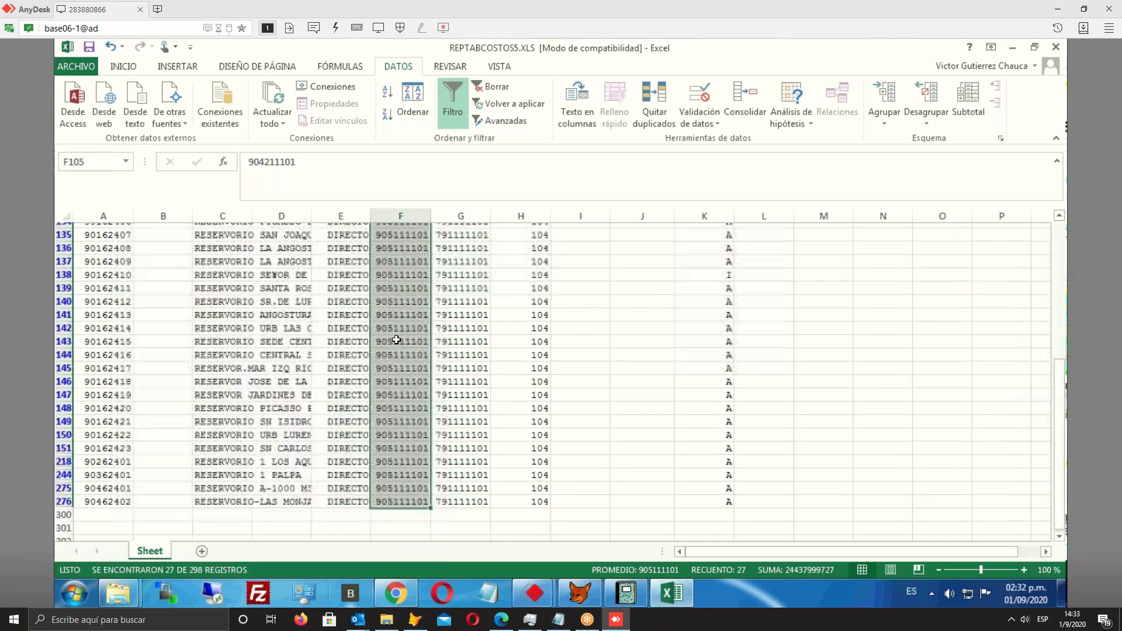
pyautogui.scroll(3, 396, 340)
pyautogui.scroll(2, 396, 340)
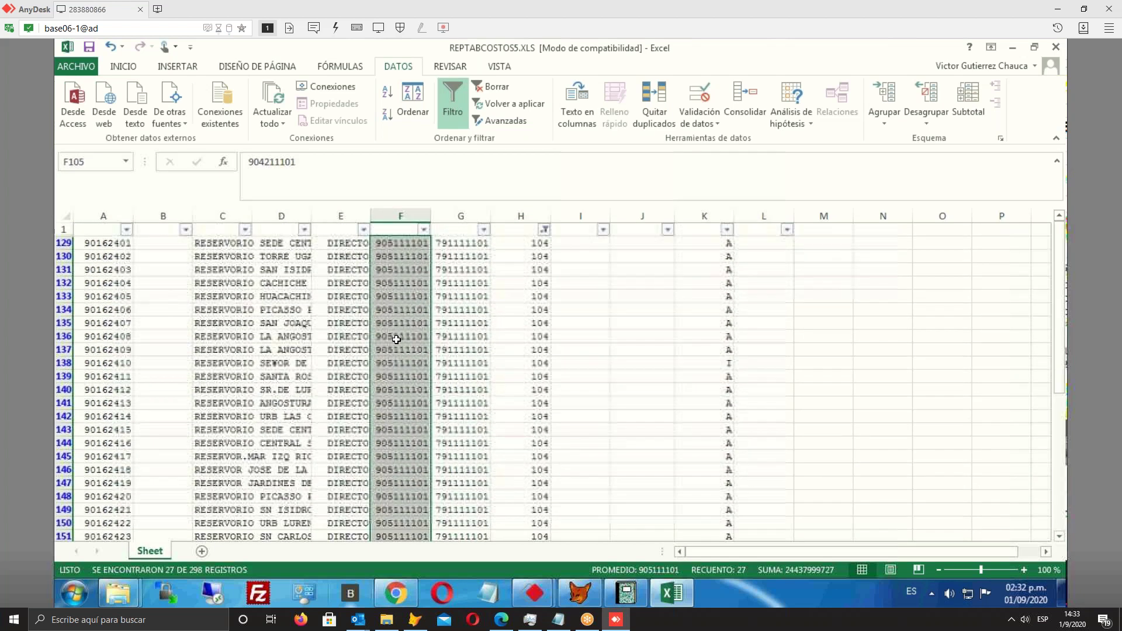
# Change the column H filter to show only classifier 105 and look through its class 9 accounts in column F
pyautogui.click(543, 233)
pyautogui.click(396, 420)
pyautogui.click(396, 432)
pyautogui.click(454, 511)
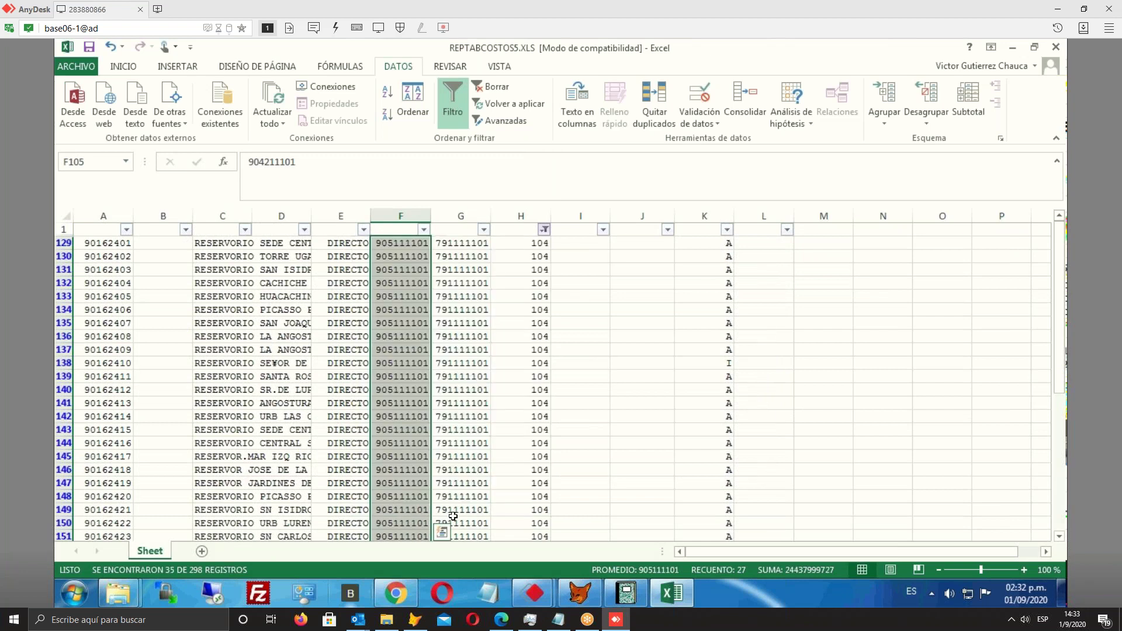
pyautogui.scroll(-5, 410, 350)
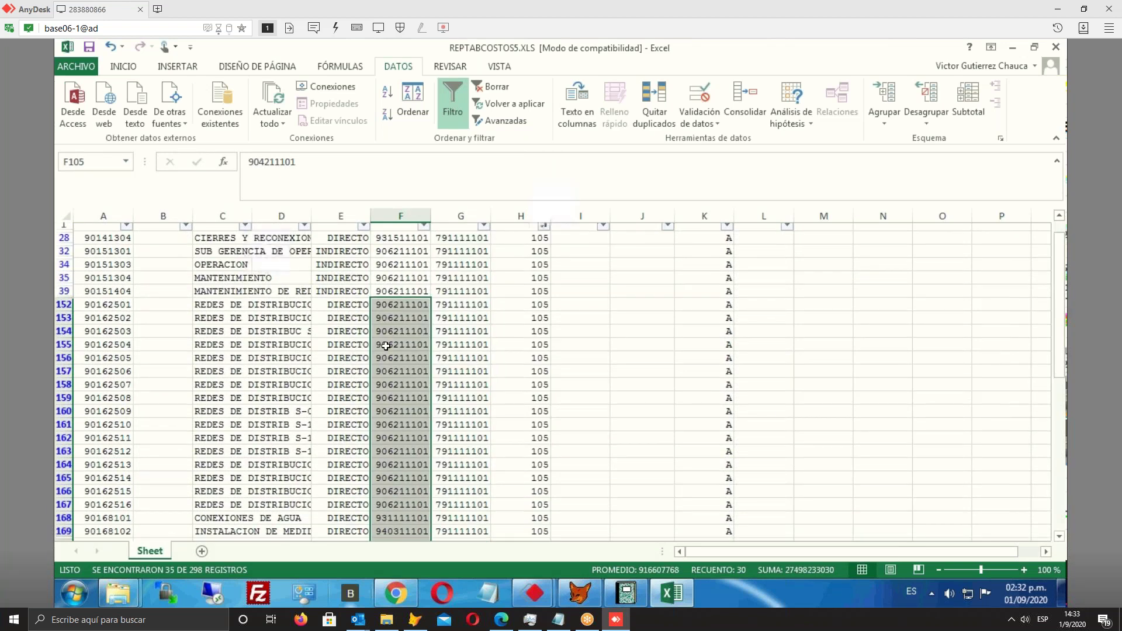
pyautogui.scroll(1, 411, 350)
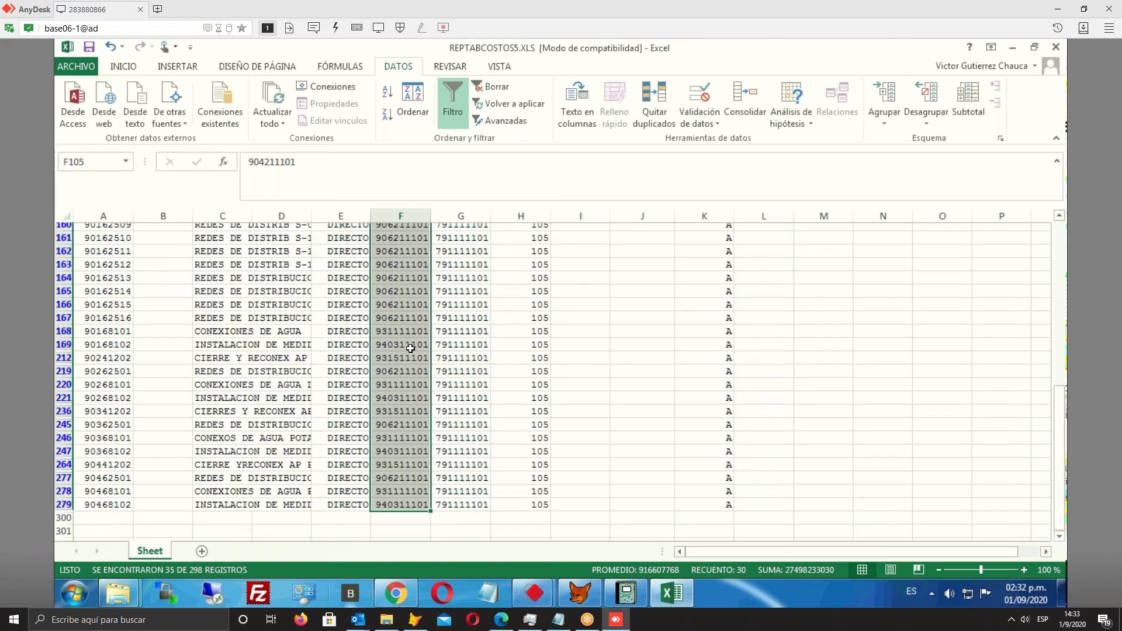
pyautogui.scroll(4, 410, 348)
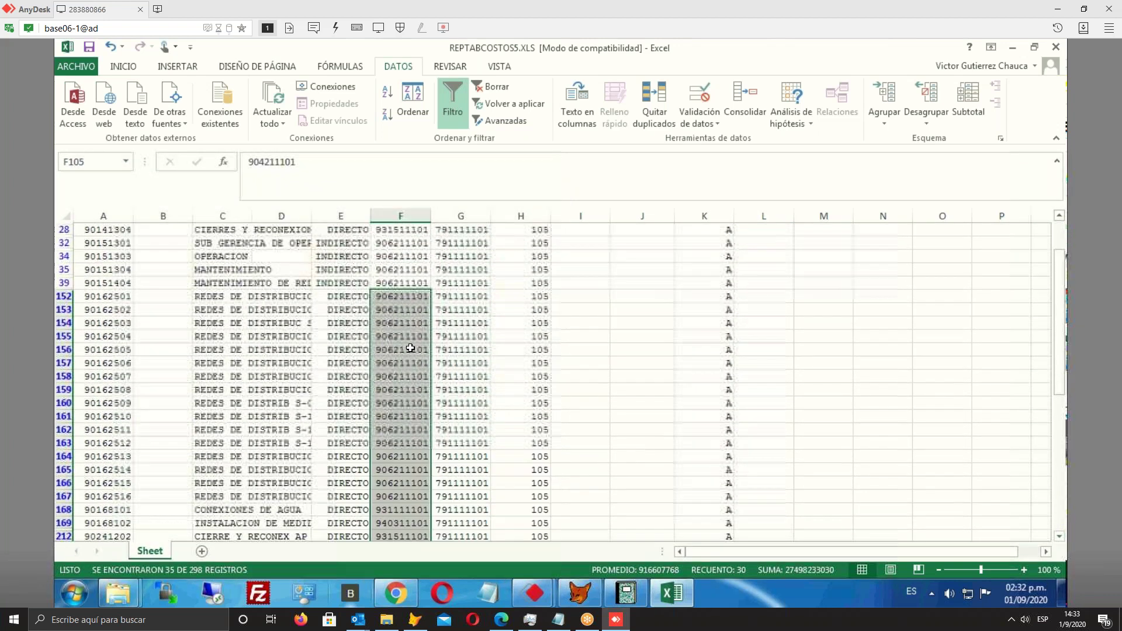
pyautogui.scroll(1, 338, 235)
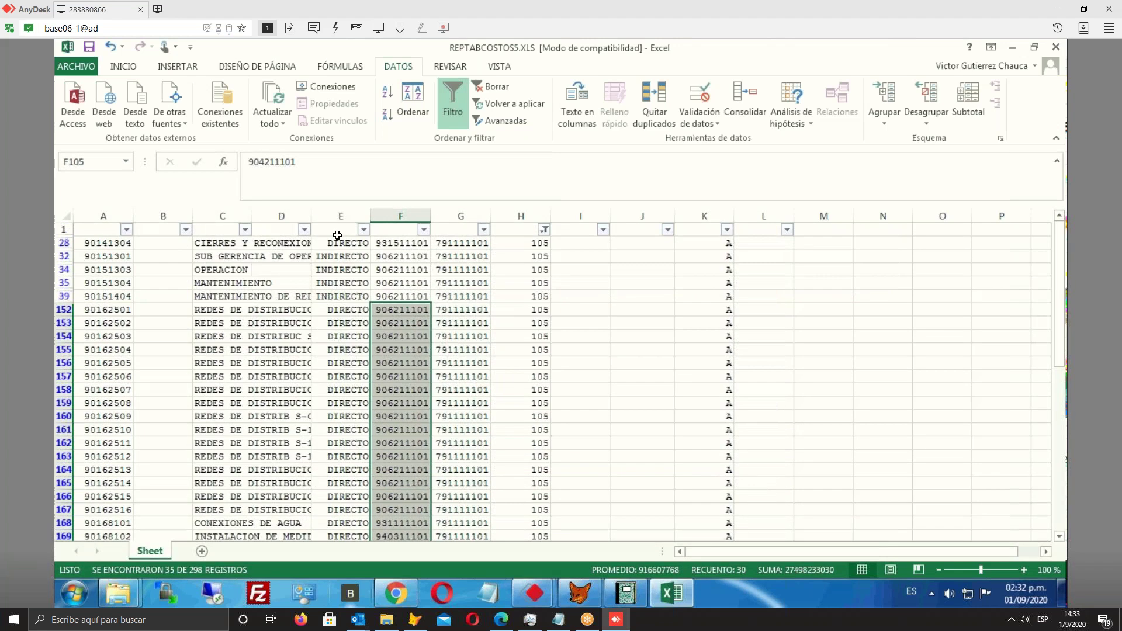
# Widen column C to fit the full cost center descriptions and compare them with the class 9 accounts for classifier 105
pyautogui.click(273, 215)
pyautogui.moveTo(273, 216); pyautogui.dragTo(454, 216)
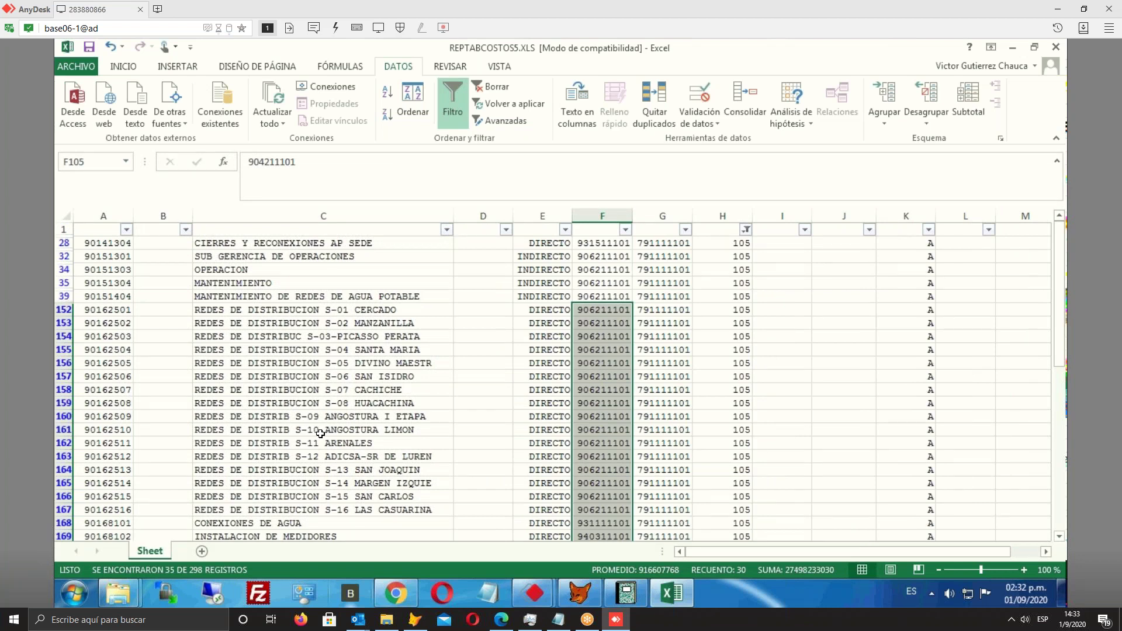
pyautogui.scroll(-2, 320, 433)
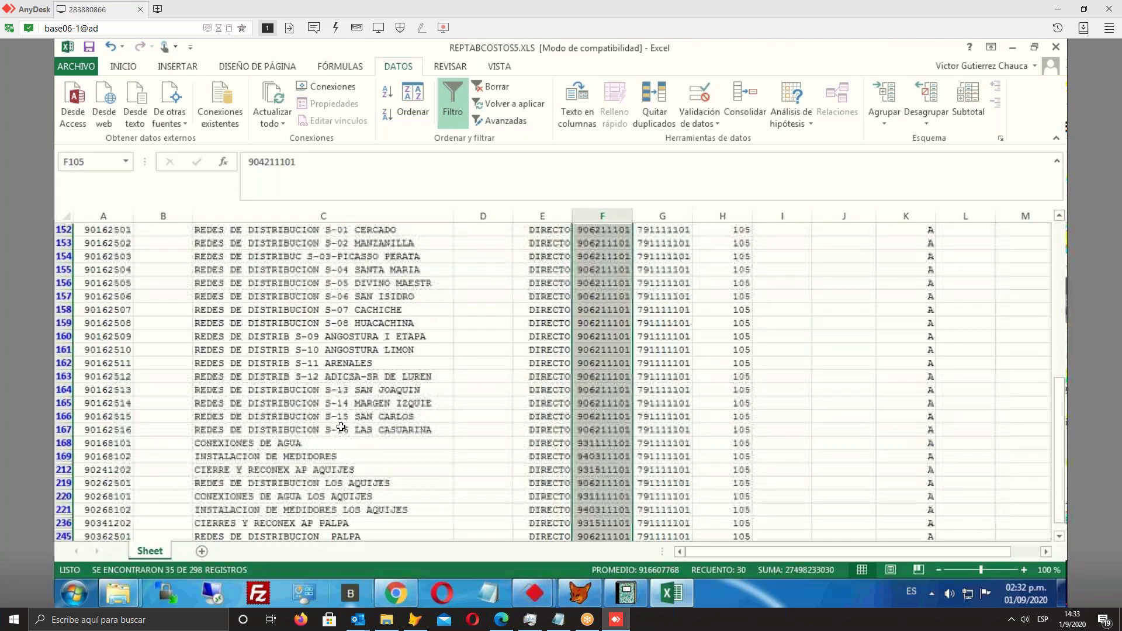
pyautogui.scroll(-2, 341, 427)
pyautogui.scroll(-1, 373, 444)
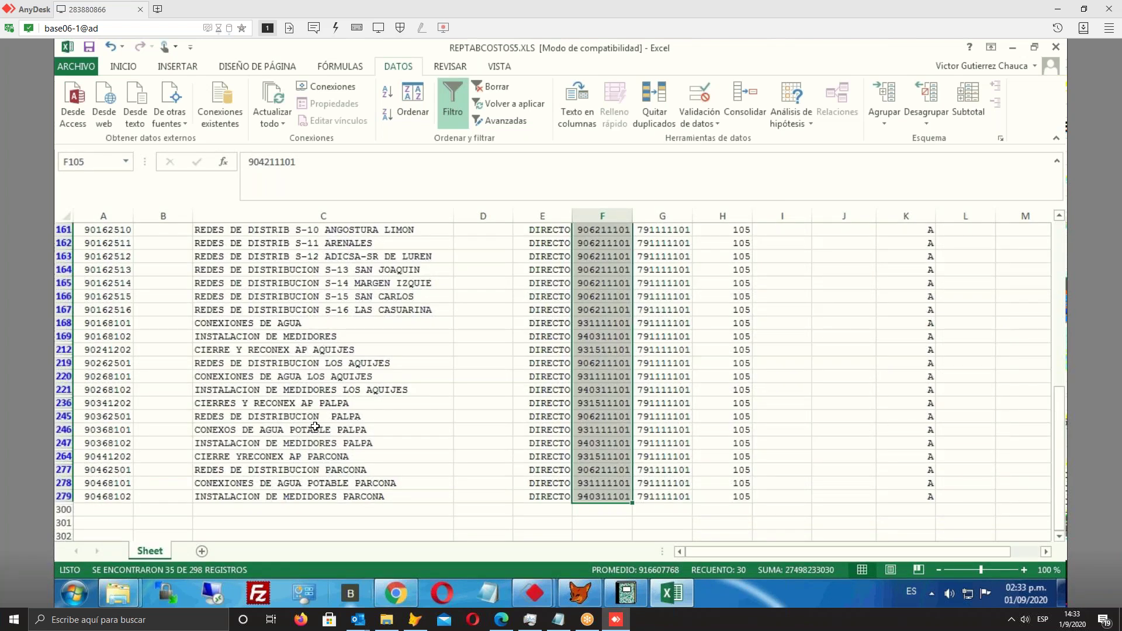
pyautogui.scroll(1, 315, 427)
pyautogui.scroll(4, 336, 429)
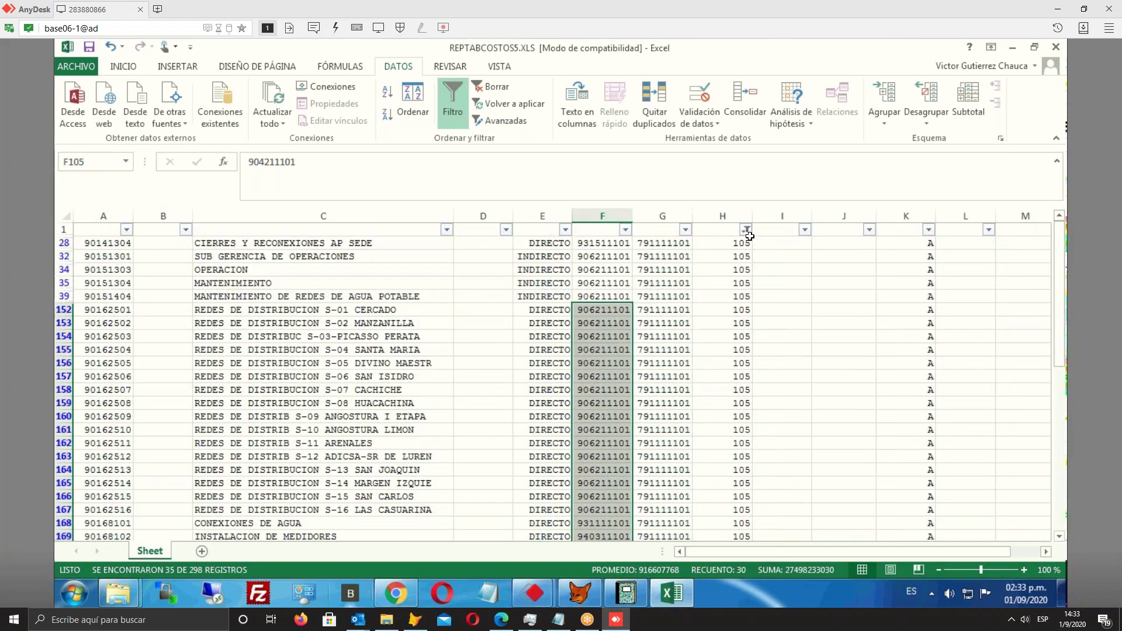
# Filter column H to classifier 201 only and compare the class 9 accounts in column F with their cost center descriptions
pyautogui.click(746, 232)
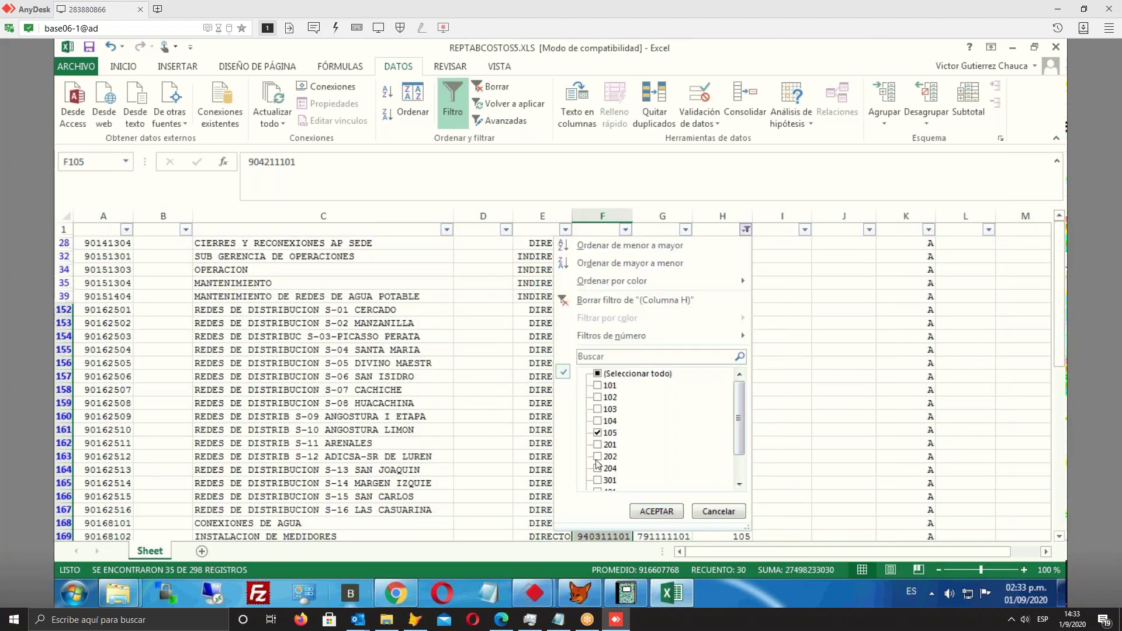
pyautogui.click(597, 433)
pyautogui.click(597, 433)
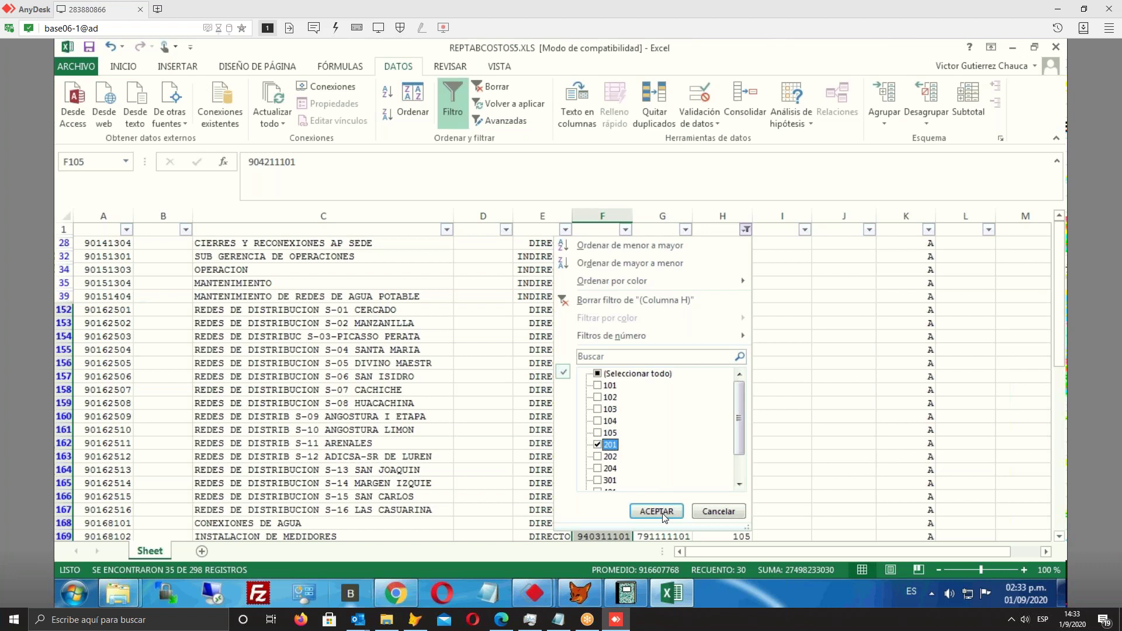
pyautogui.click(662, 512)
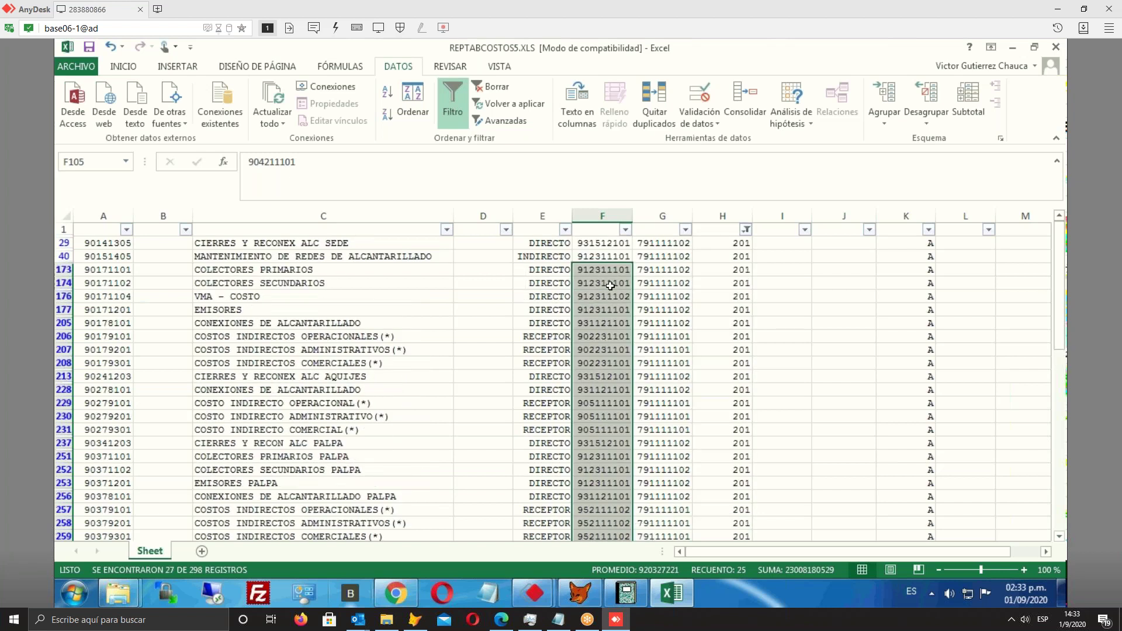
pyautogui.click(587, 244)
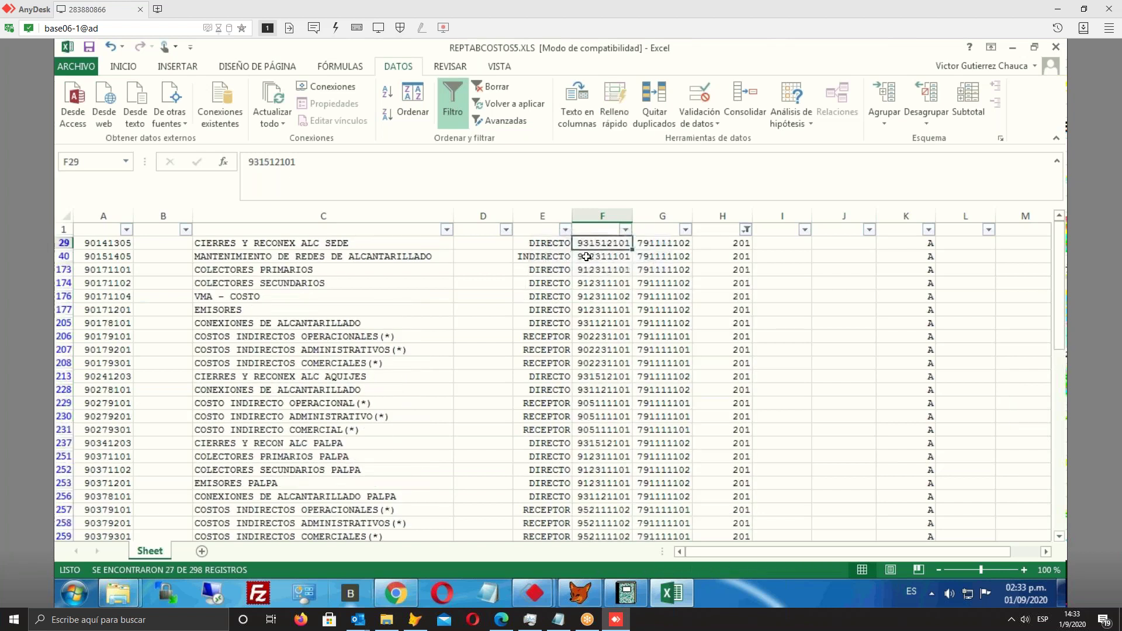
pyautogui.click(597, 445)
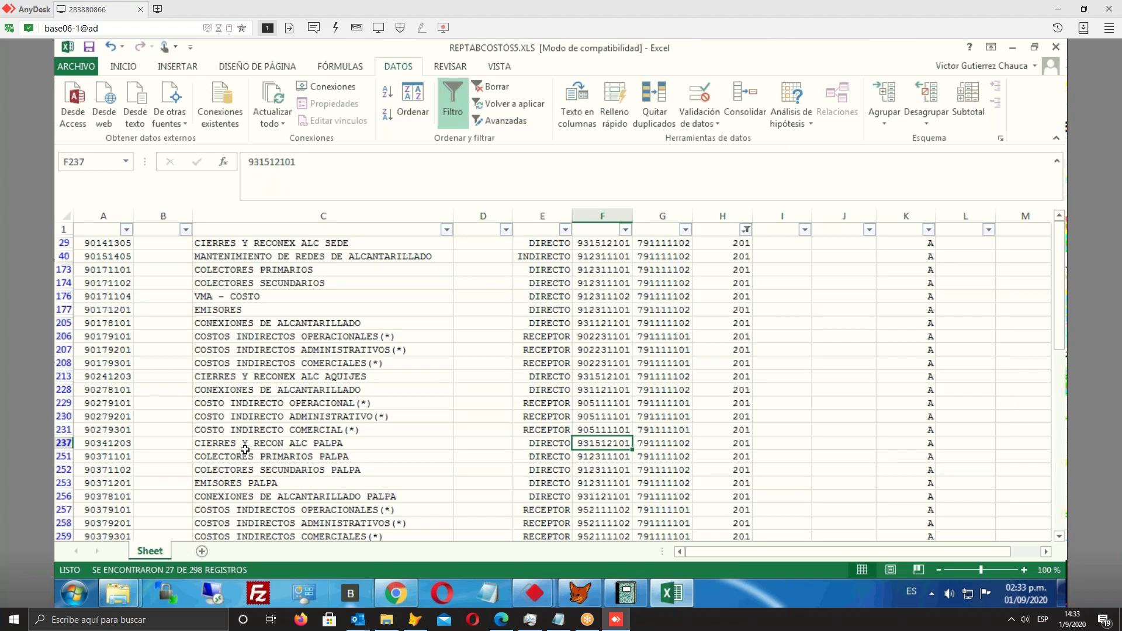
pyautogui.click(243, 445)
pyautogui.click(583, 446)
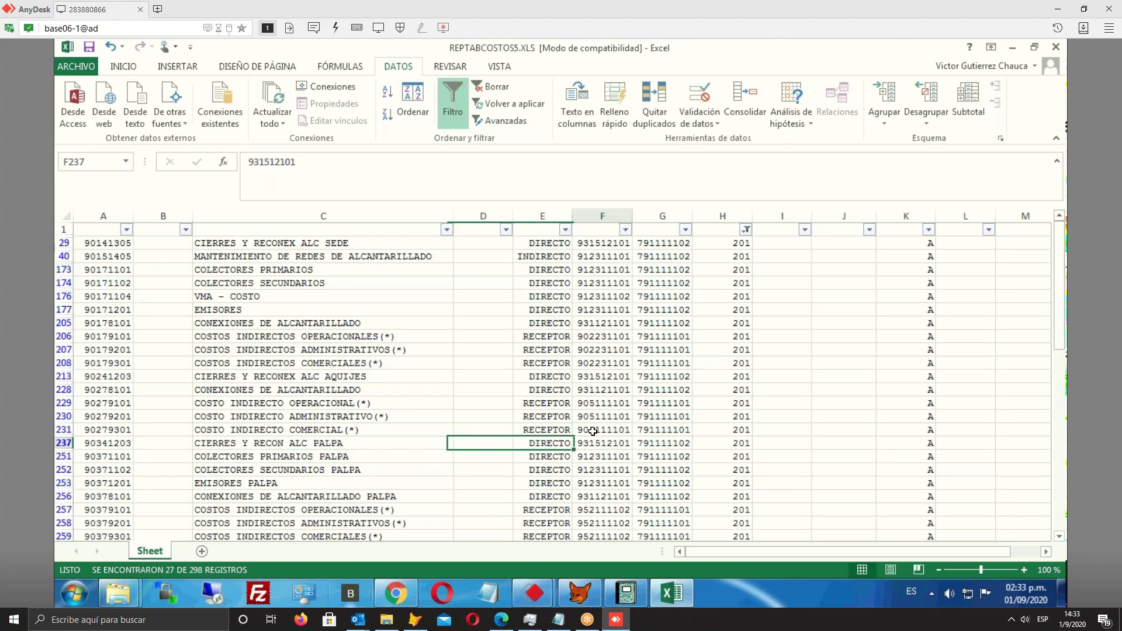
pyautogui.click(587, 245)
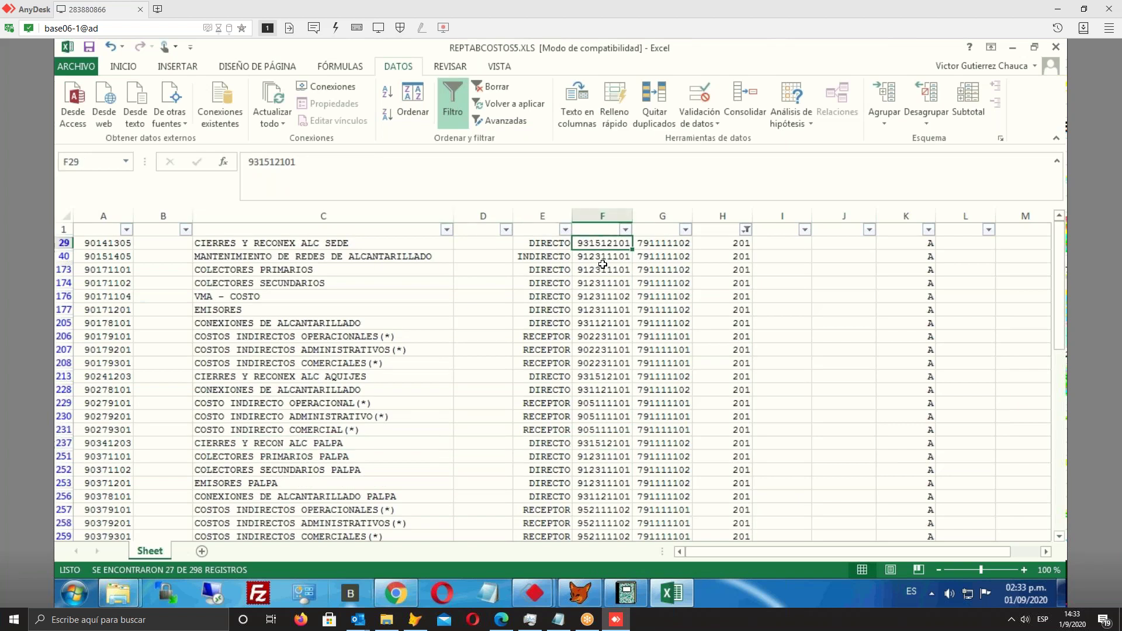
pyautogui.moveTo(600, 260); pyautogui.dragTo(601, 323)
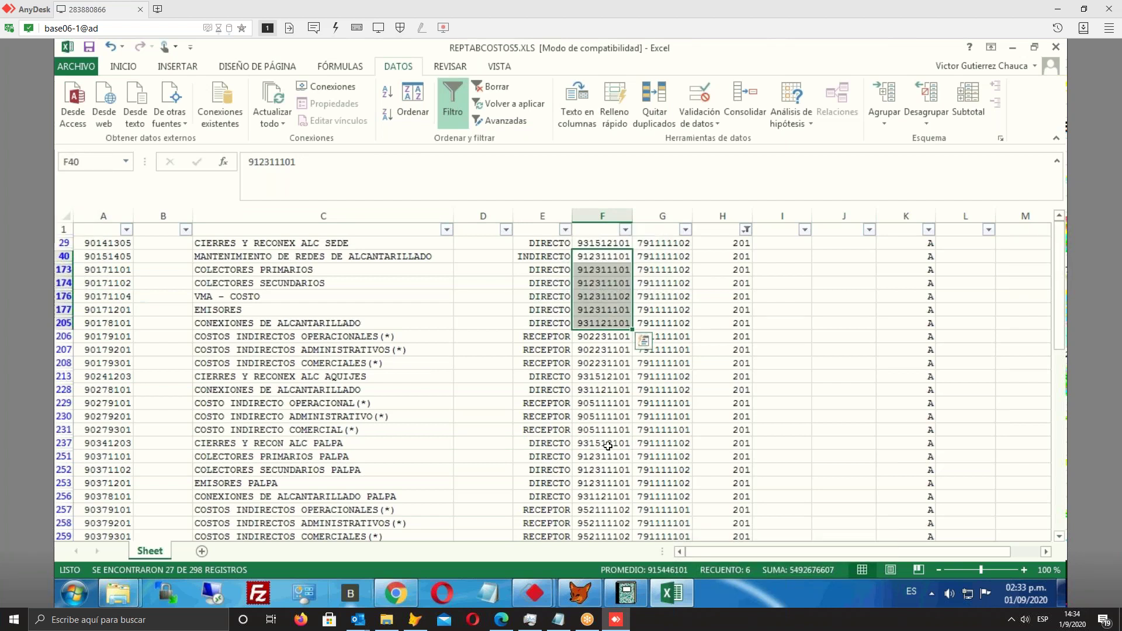
# Highlight the three indirect cost rows 206 to 208 in yellow from column A through column H
pyautogui.scroll(-1, 607, 445)
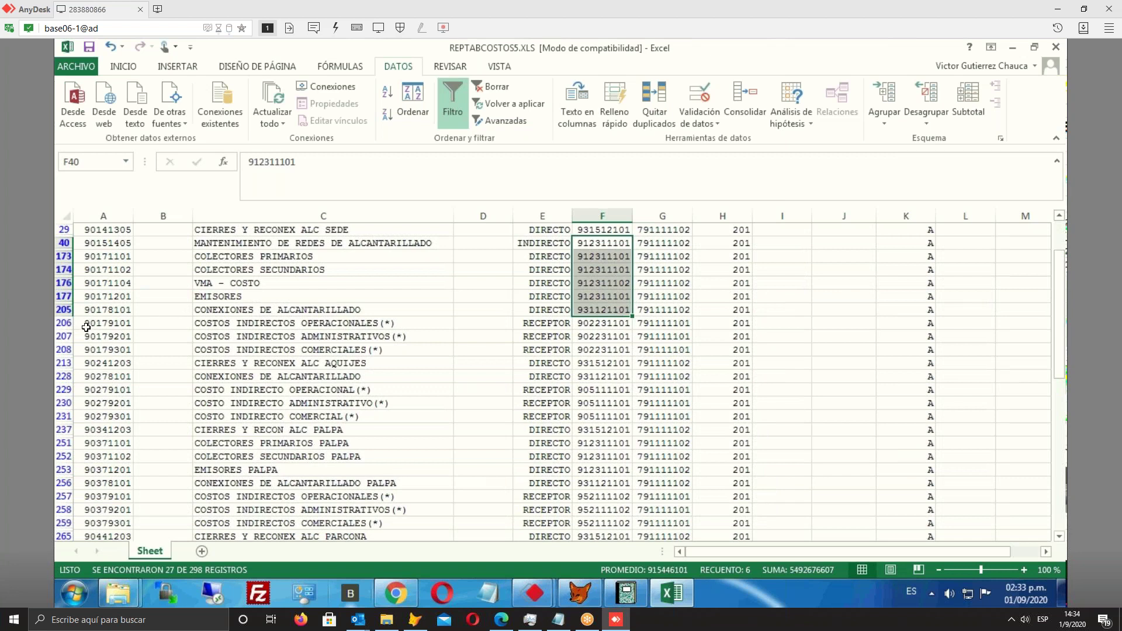
pyautogui.moveTo(88, 326); pyautogui.dragTo(747, 349)
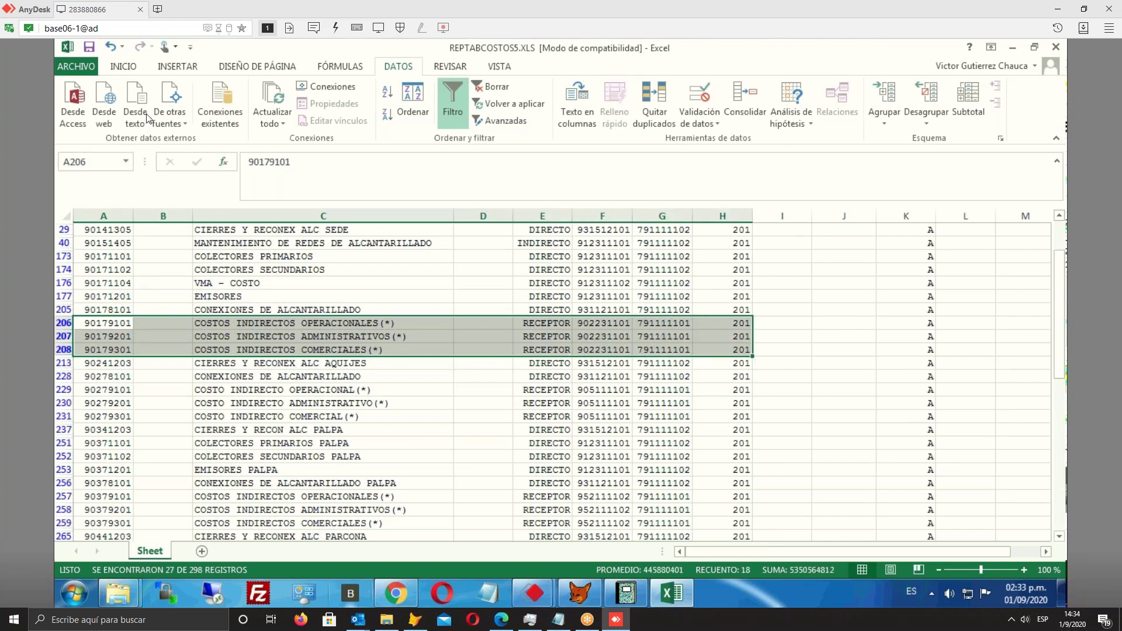
pyautogui.click(130, 71)
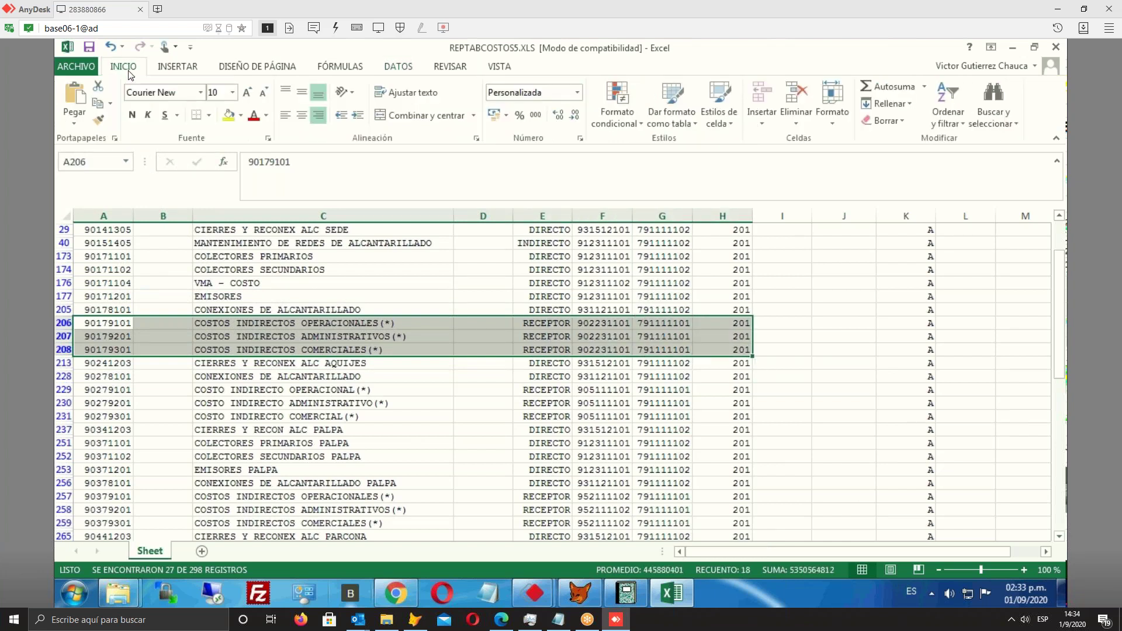
pyautogui.click(228, 115)
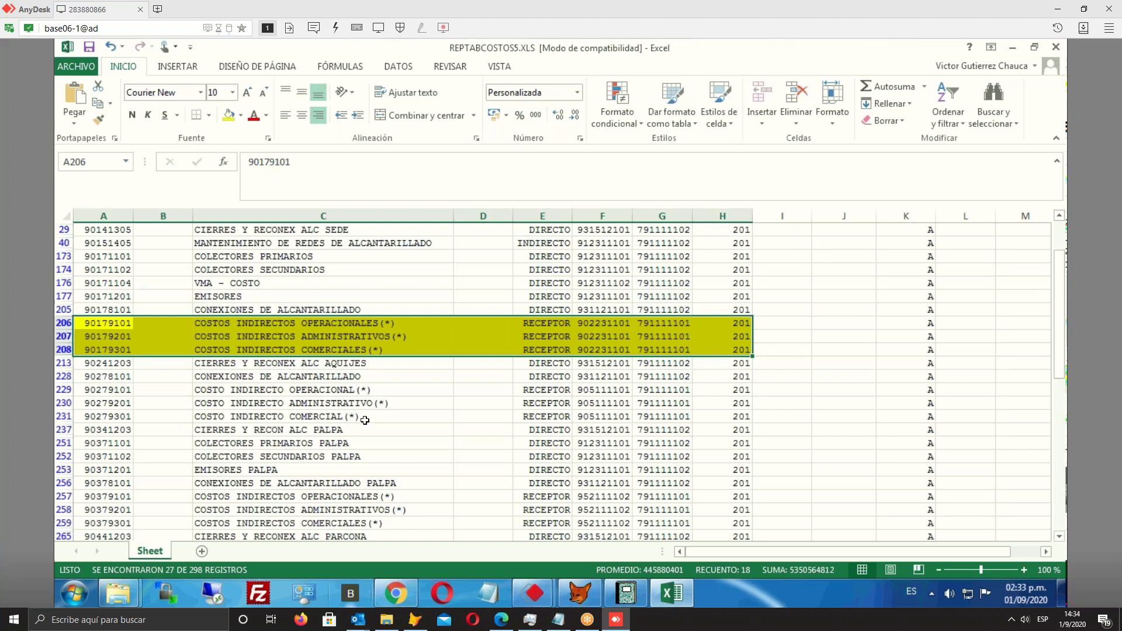
# Highlight the three indirect cost rows 229 to 231 in yellow from column A through column H
pyautogui.scroll(-1, 368, 418)
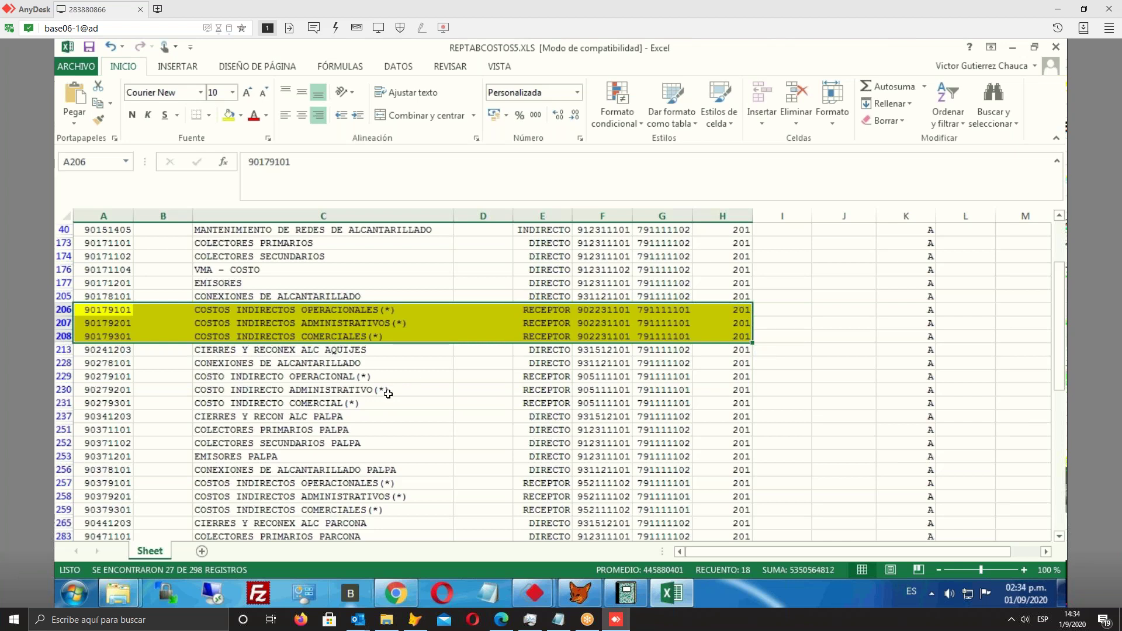
pyautogui.scroll(-2, 388, 394)
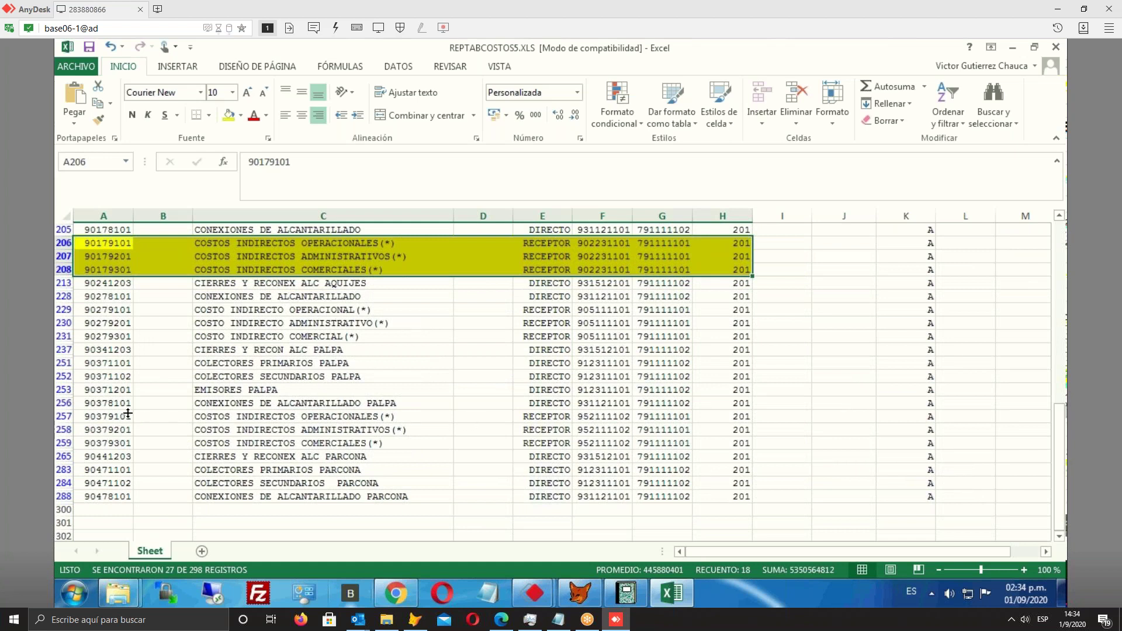
pyautogui.moveTo(110, 307); pyautogui.dragTo(538, 380)
pyautogui.click(538, 380)
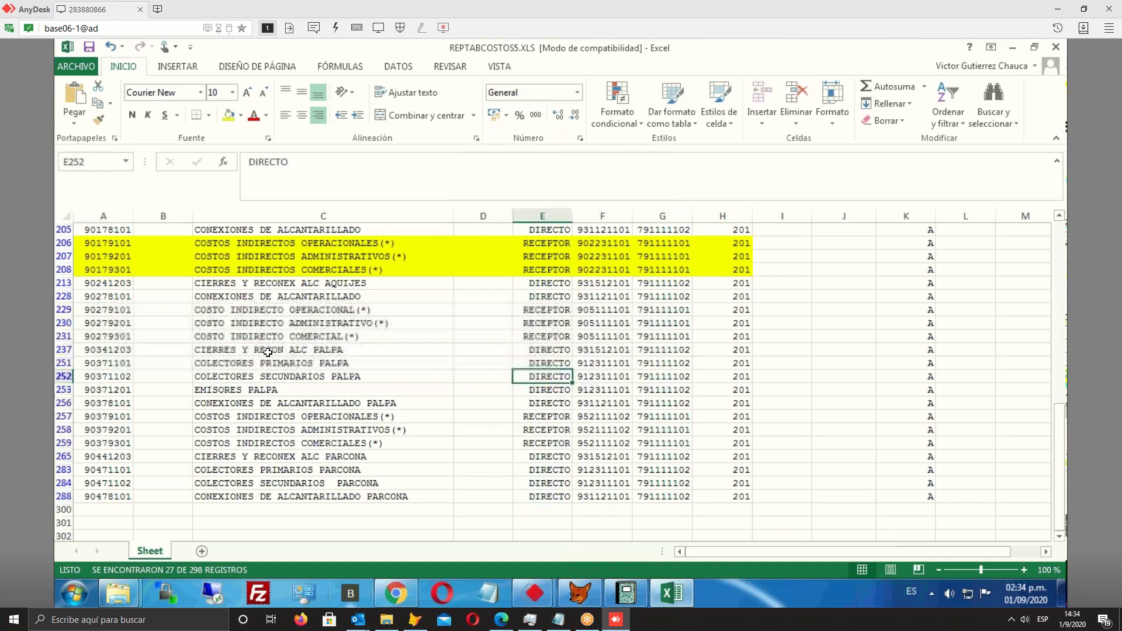
pyautogui.click(118, 319)
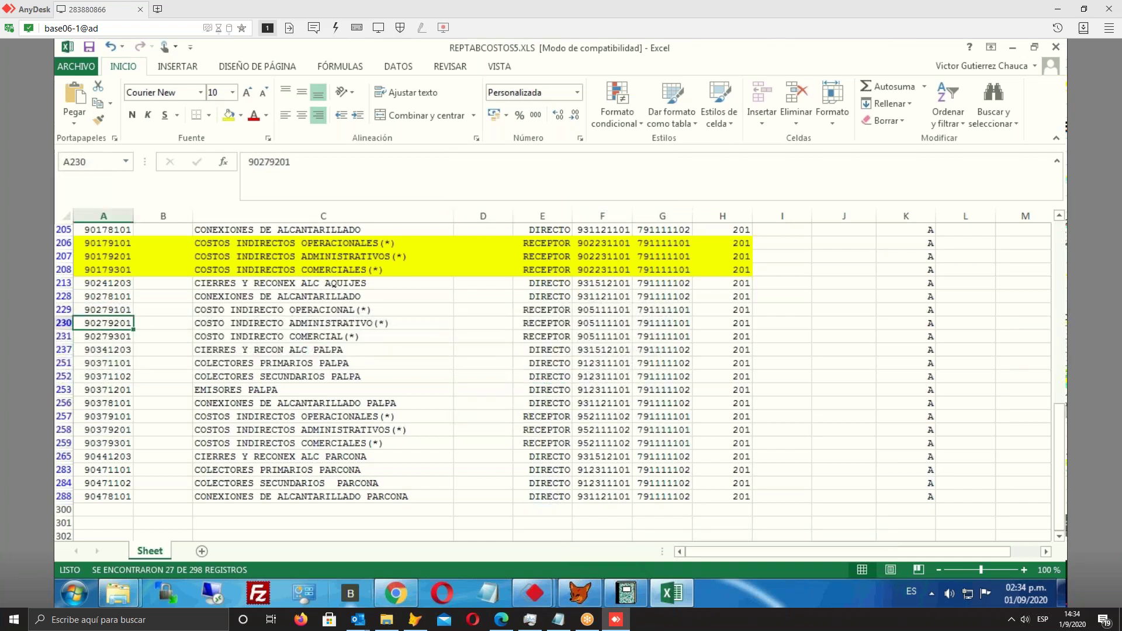
pyautogui.click(109, 311)
pyautogui.moveTo(109, 309); pyautogui.dragTo(728, 334)
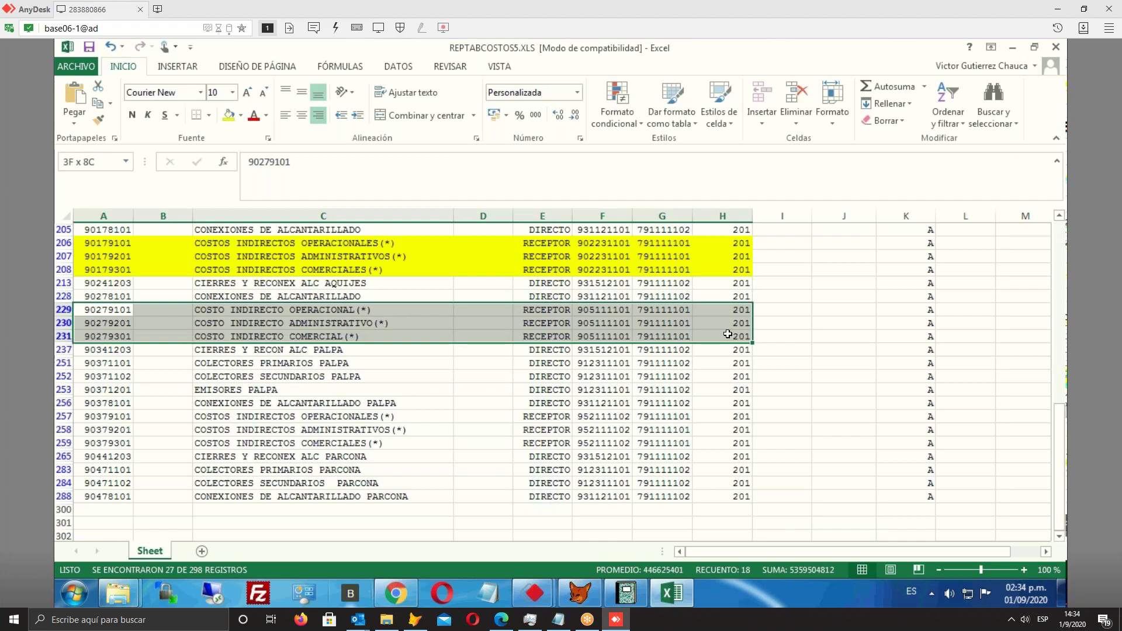
pyautogui.click(229, 116)
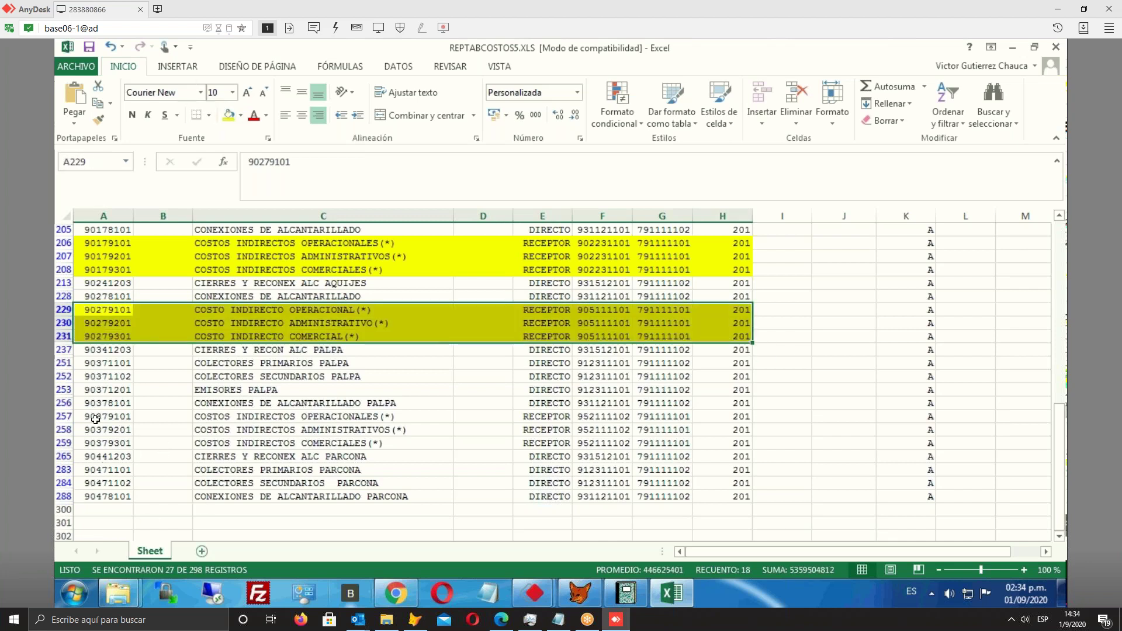
# Highlight the indirect cost rows 257 to 259 in yellow from column A through column H and compare the highlighted rows' class 9 accounts
pyautogui.moveTo(97, 416); pyautogui.dragTo(677, 445)
pyautogui.click(227, 115)
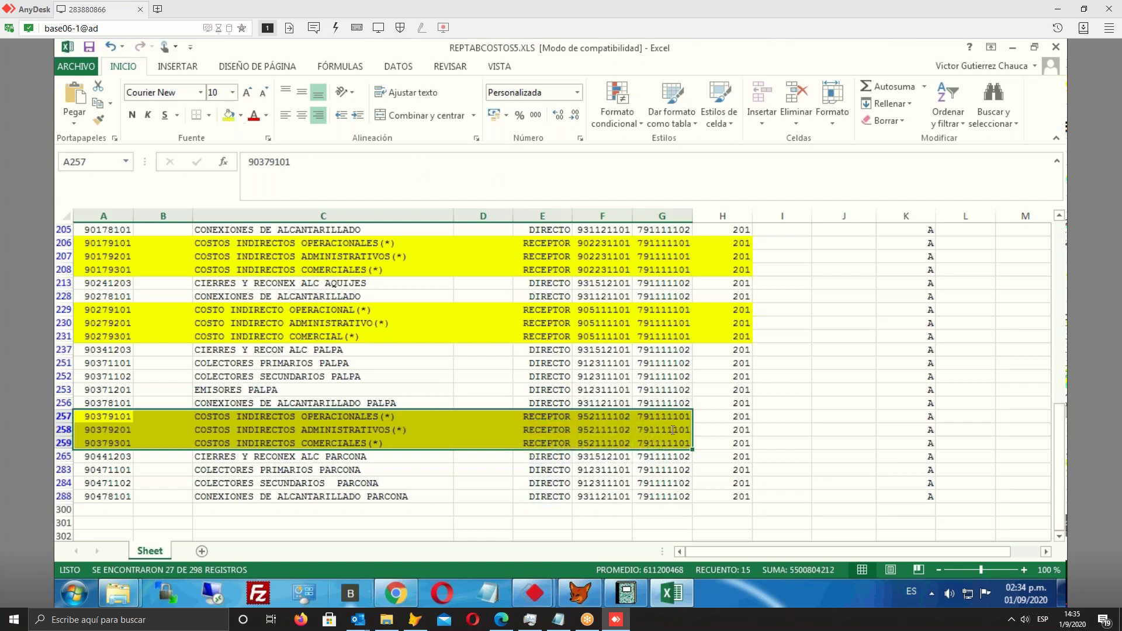
pyautogui.moveTo(736, 416); pyautogui.dragTo(738, 446)
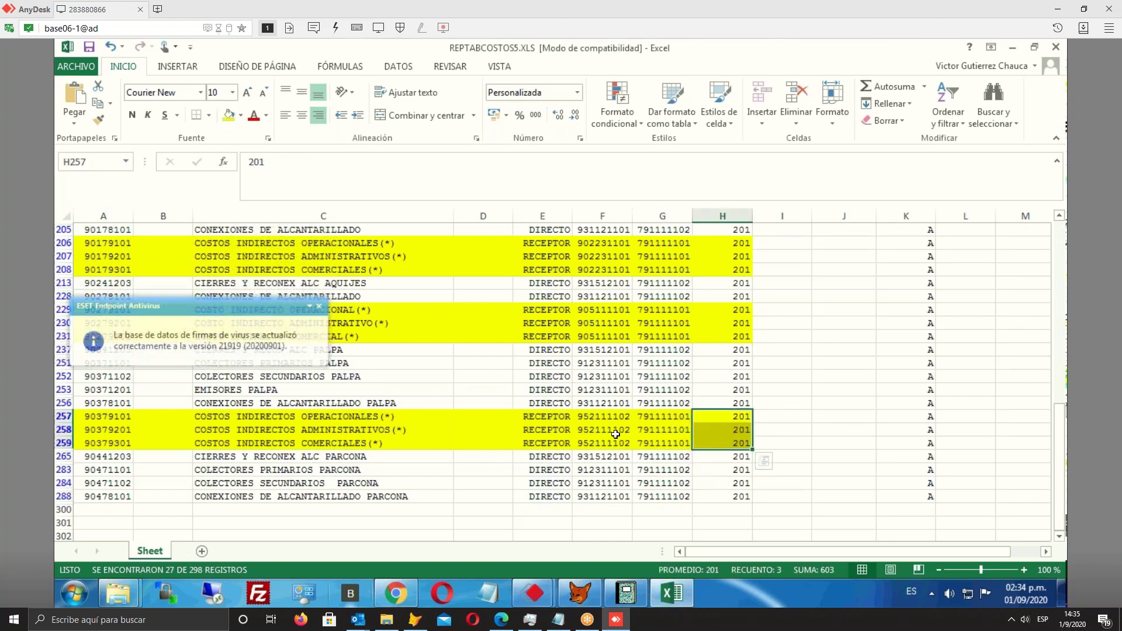
pyautogui.click(605, 334)
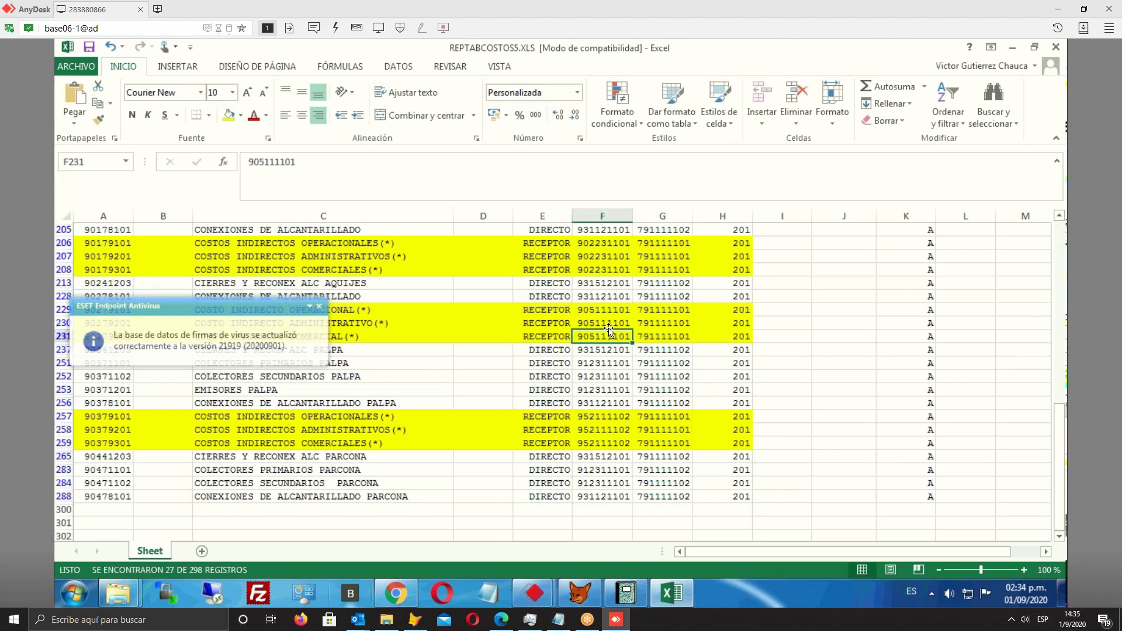
pyautogui.click(604, 269)
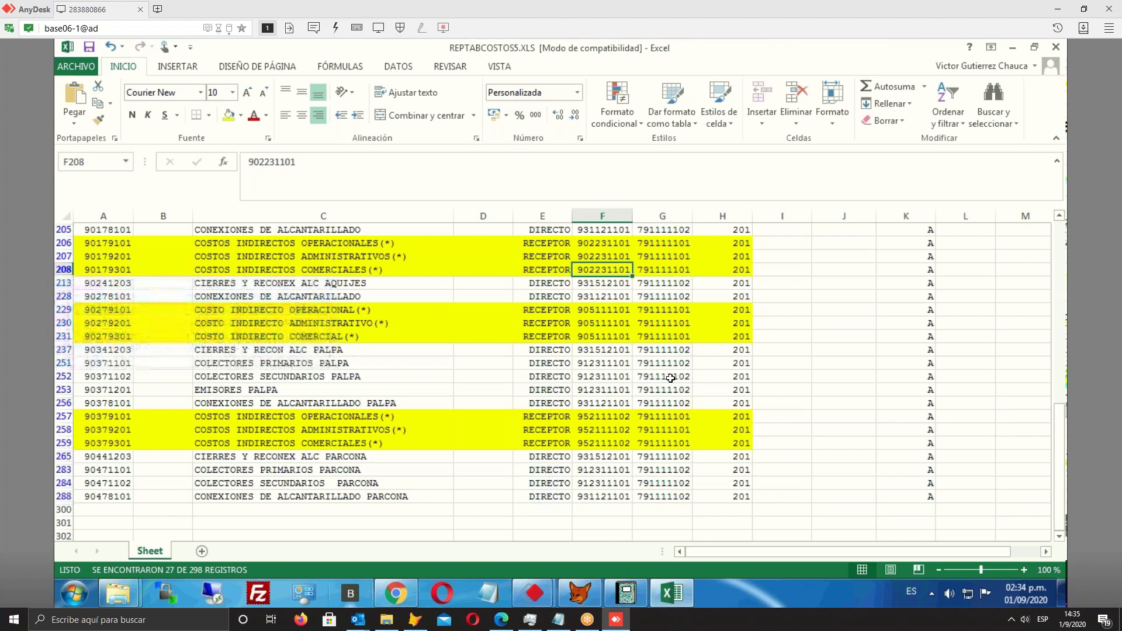
# Filter column H to classifier 202 only and look through its class 9 accounts down to the last row
pyautogui.scroll(1, 670, 378)
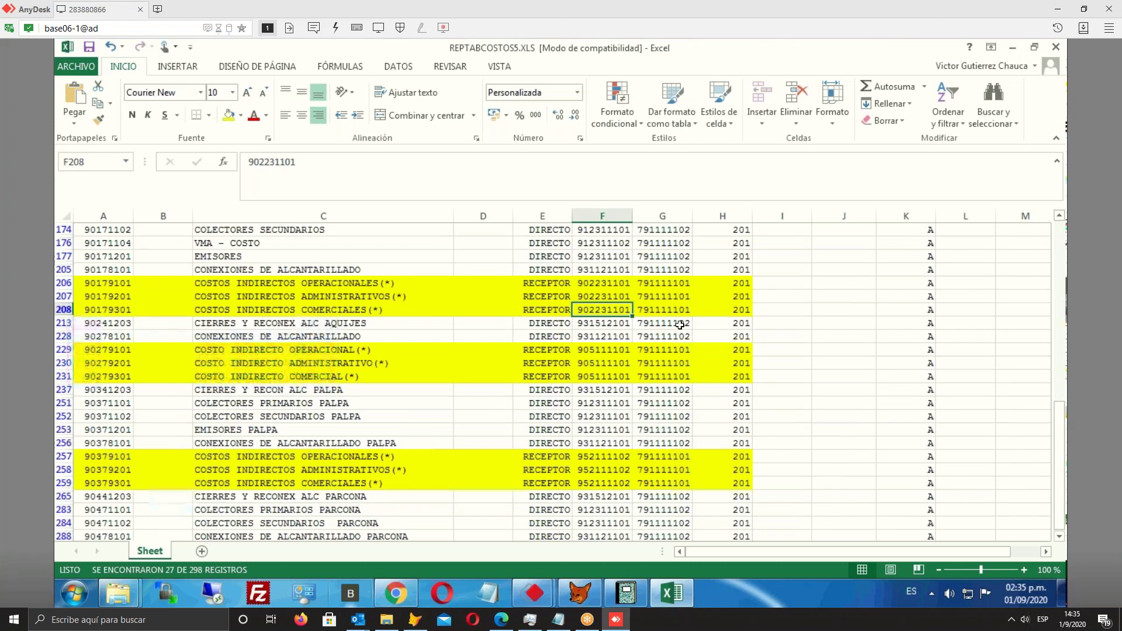
pyautogui.scroll(2, 680, 325)
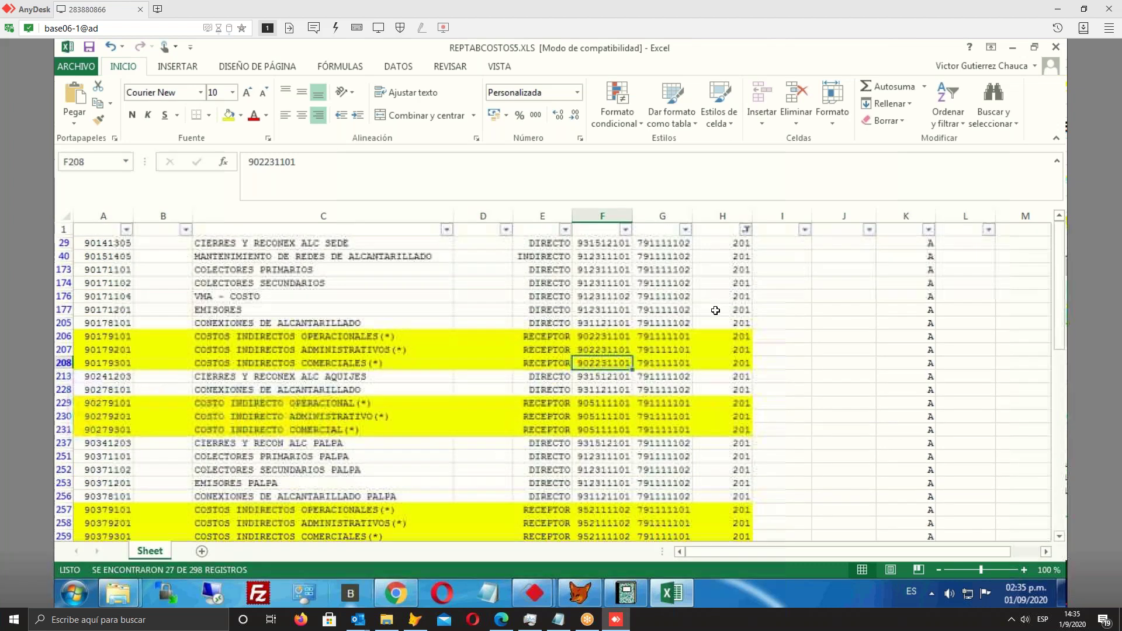
pyautogui.click(745, 229)
pyautogui.click(598, 457)
pyautogui.click(597, 445)
pyautogui.click(656, 512)
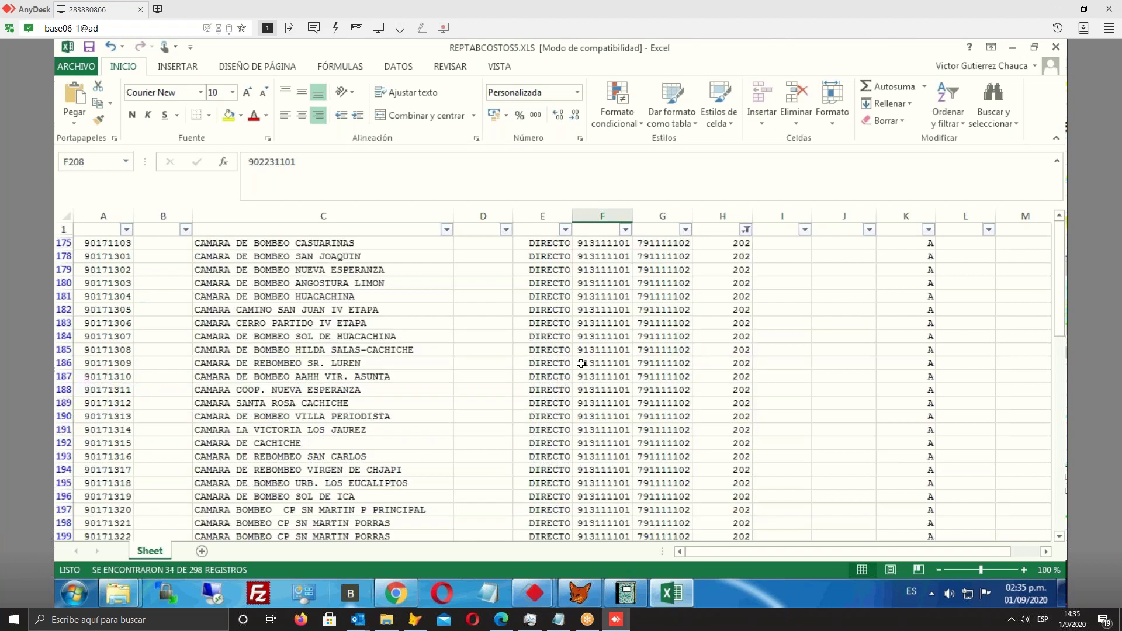
pyautogui.scroll(-5, 581, 364)
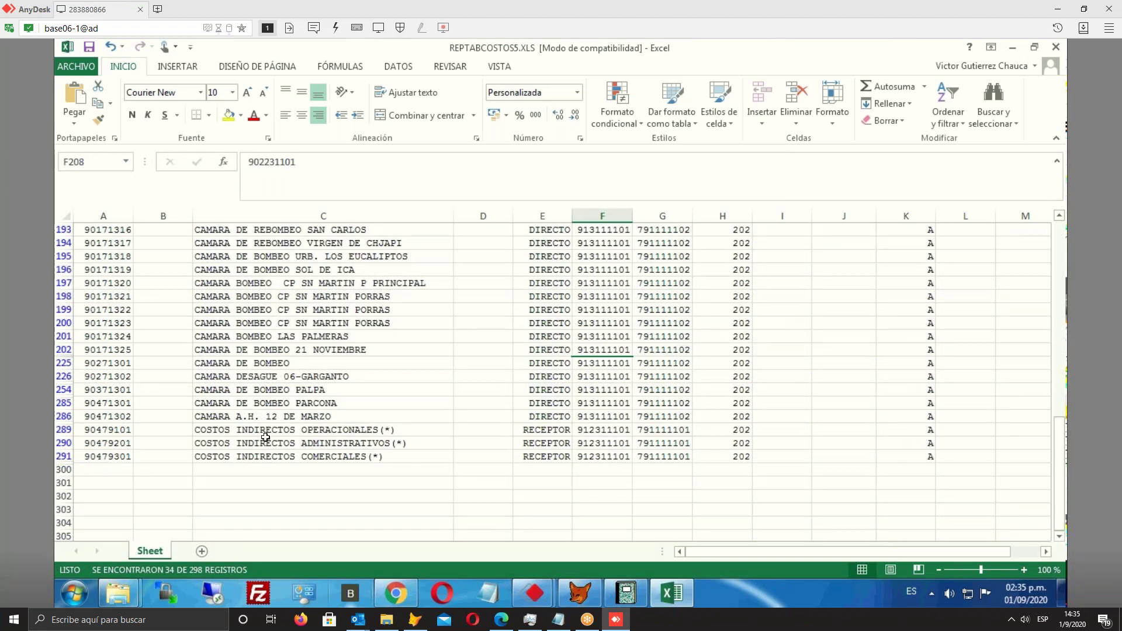
# Highlight the indirect cost rows 289 to 291 in yellow through column H and compare their class 9 accounts with the pumping chamber rows
pyautogui.moveTo(125, 431); pyautogui.dragTo(723, 459)
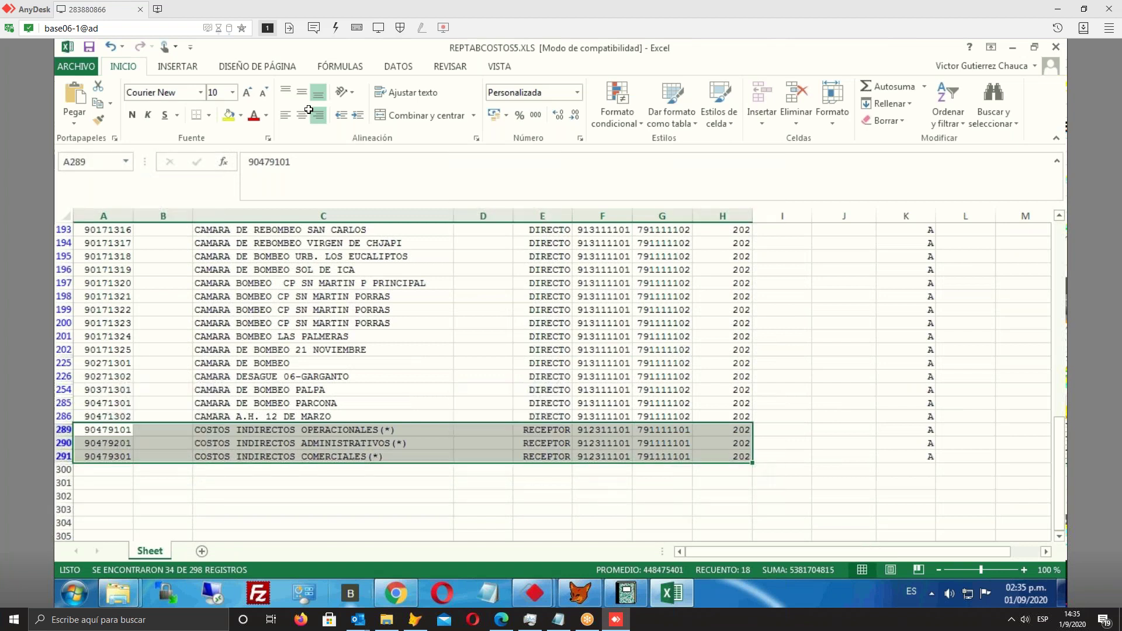
pyautogui.click(228, 115)
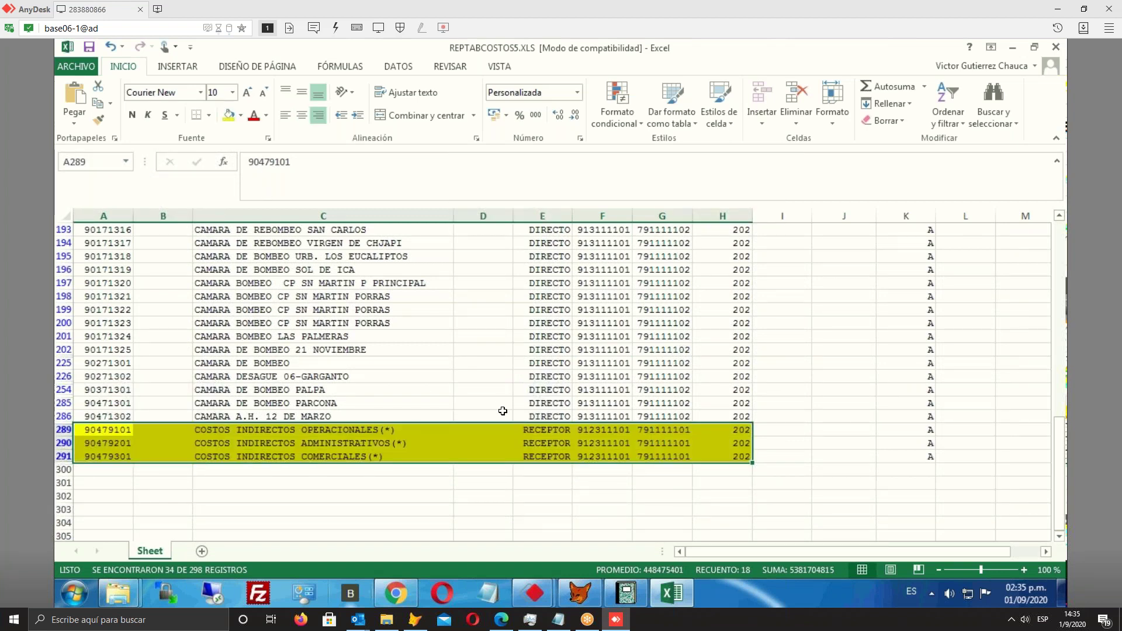
pyautogui.scroll(5, 502, 411)
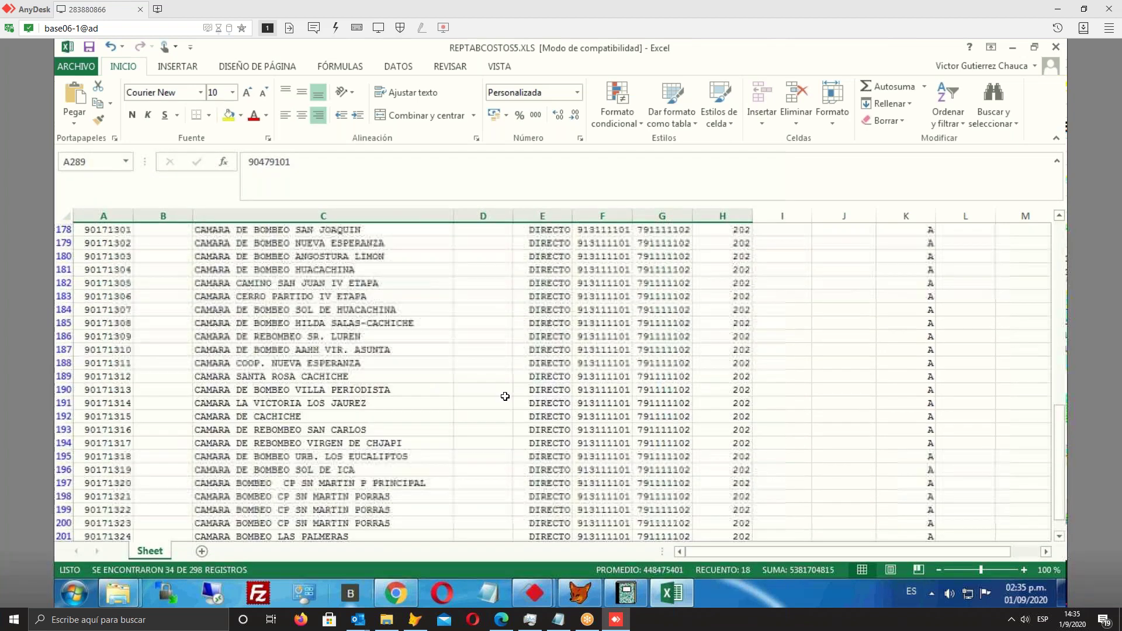
pyautogui.scroll(-6, 505, 395)
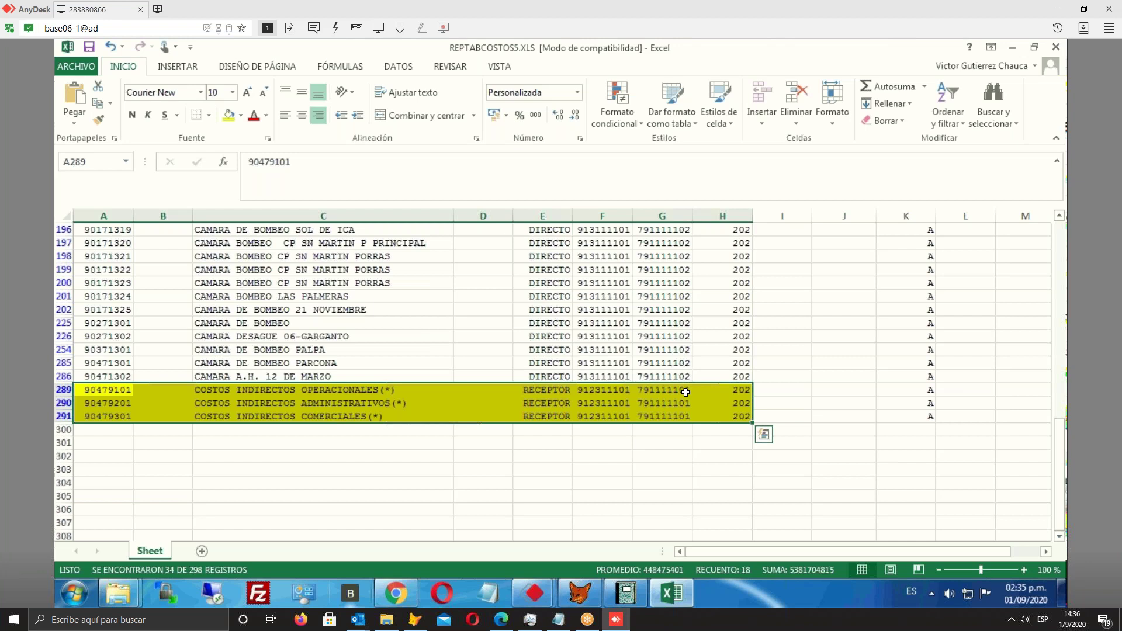
# Filter column H to classifier 204 only and select its class 9 accounts in column F for review
pyautogui.scroll(5, 500, 339)
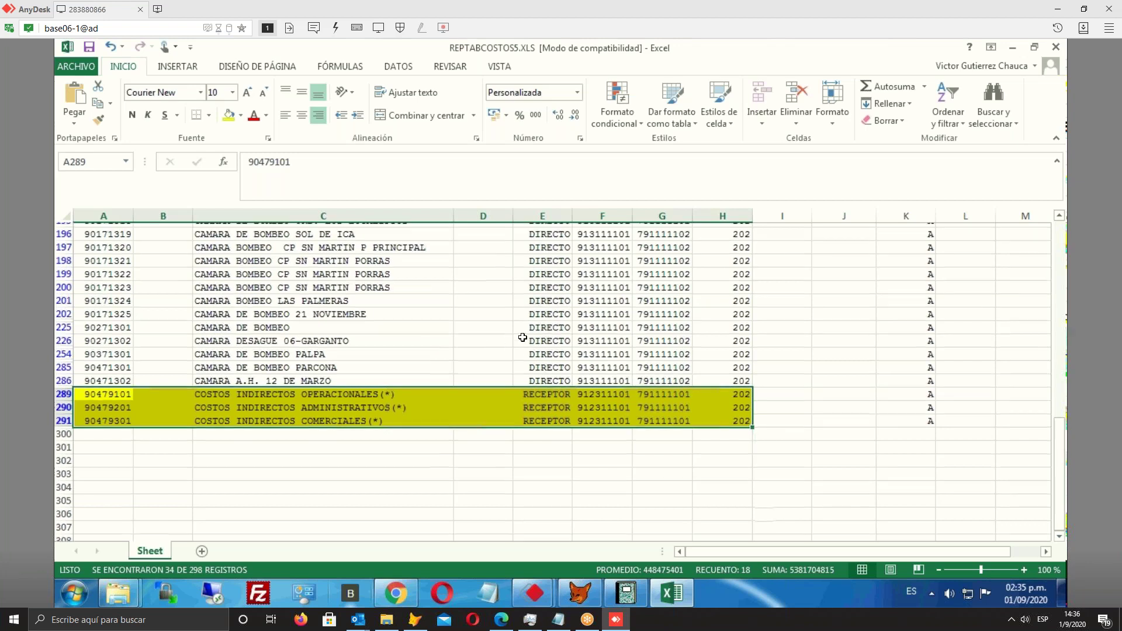
pyautogui.scroll(2, 609, 311)
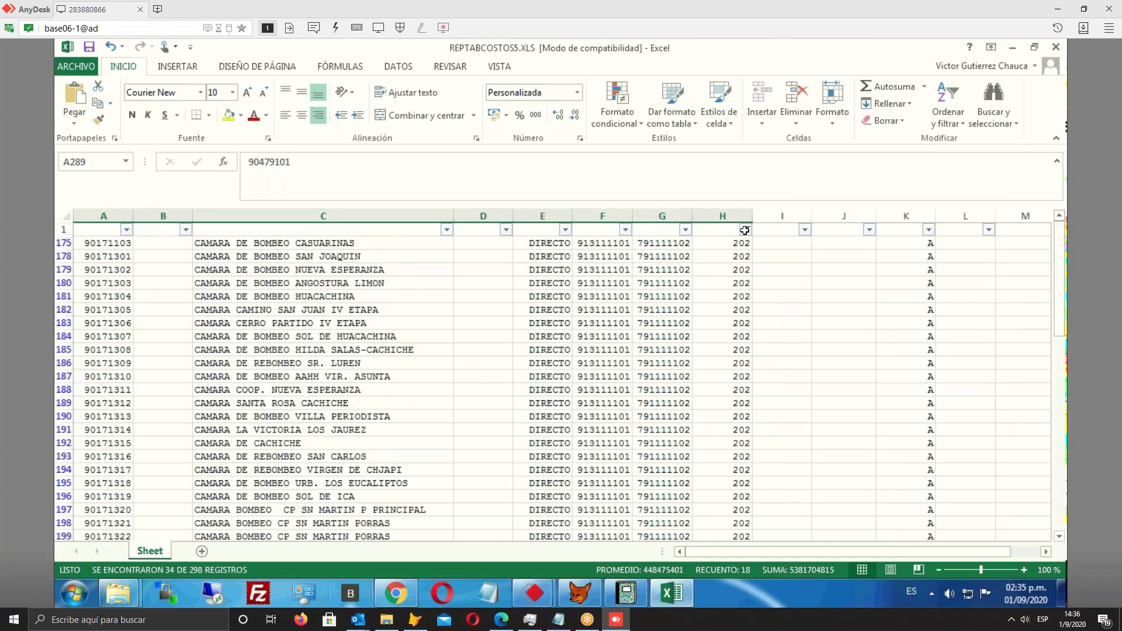
pyautogui.click(746, 230)
pyautogui.click(597, 469)
pyautogui.click(597, 456)
pyautogui.click(646, 512)
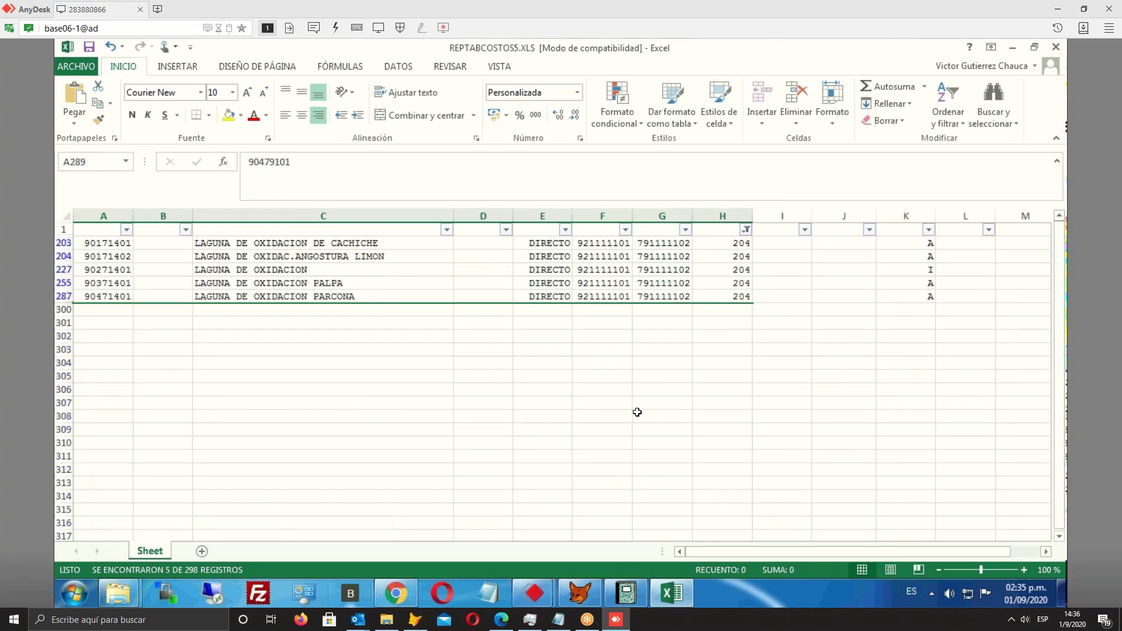
pyautogui.moveTo(601, 244); pyautogui.dragTo(600, 294)
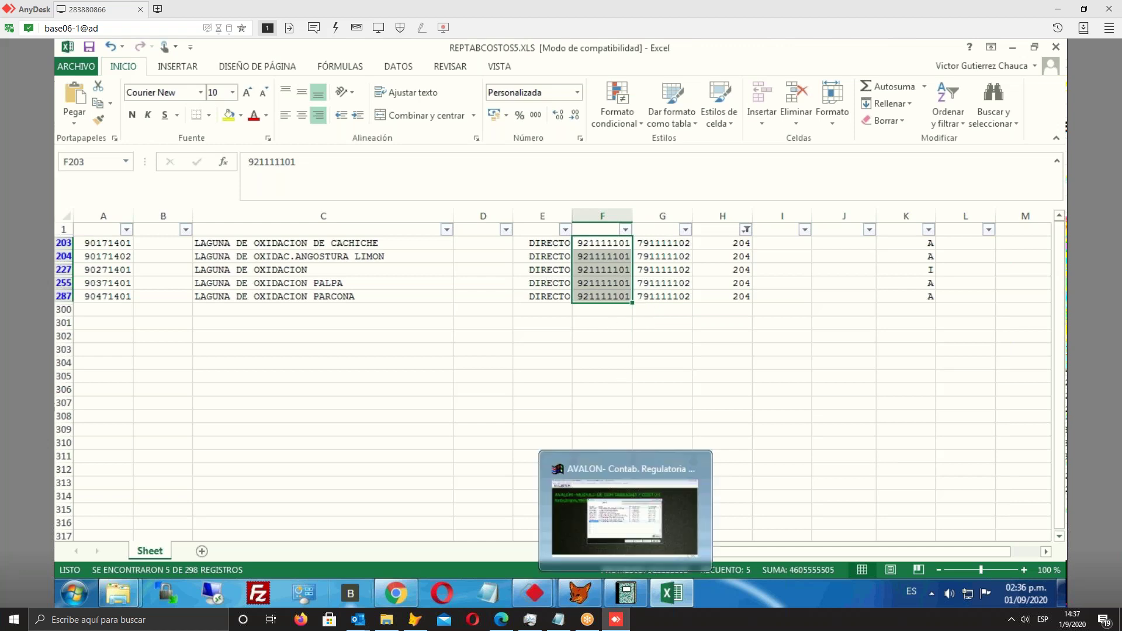
# Switch to AVALON, close the Costos list and open the general parameters (Parametros Generales)
pyautogui.click(626, 595)
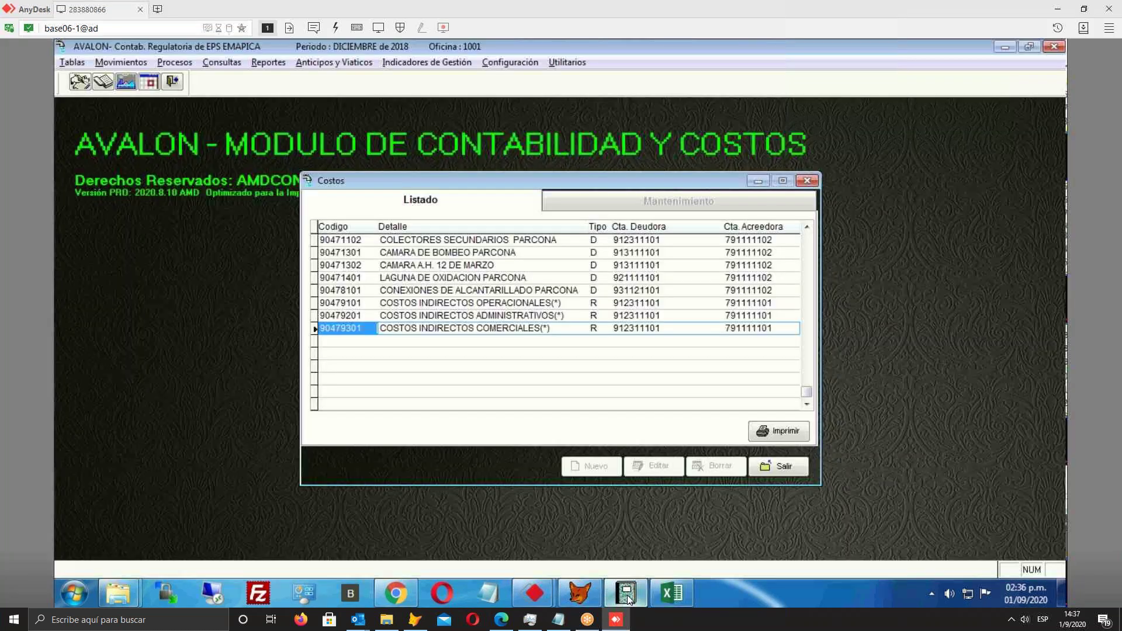
pyautogui.click(787, 471)
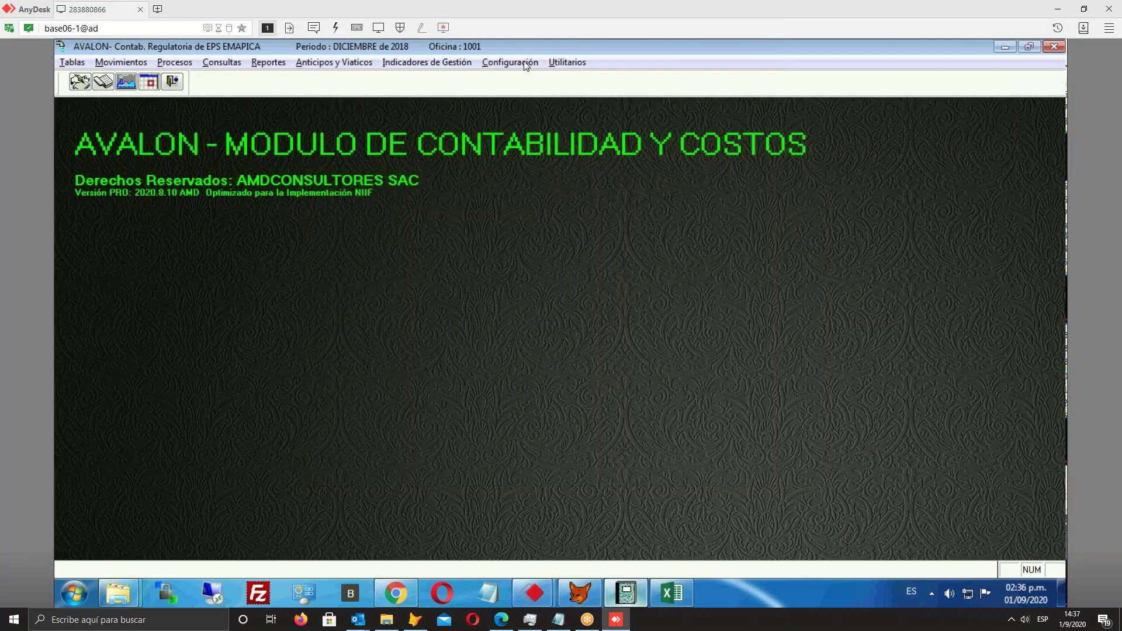
pyautogui.click(523, 62)
pyautogui.click(518, 78)
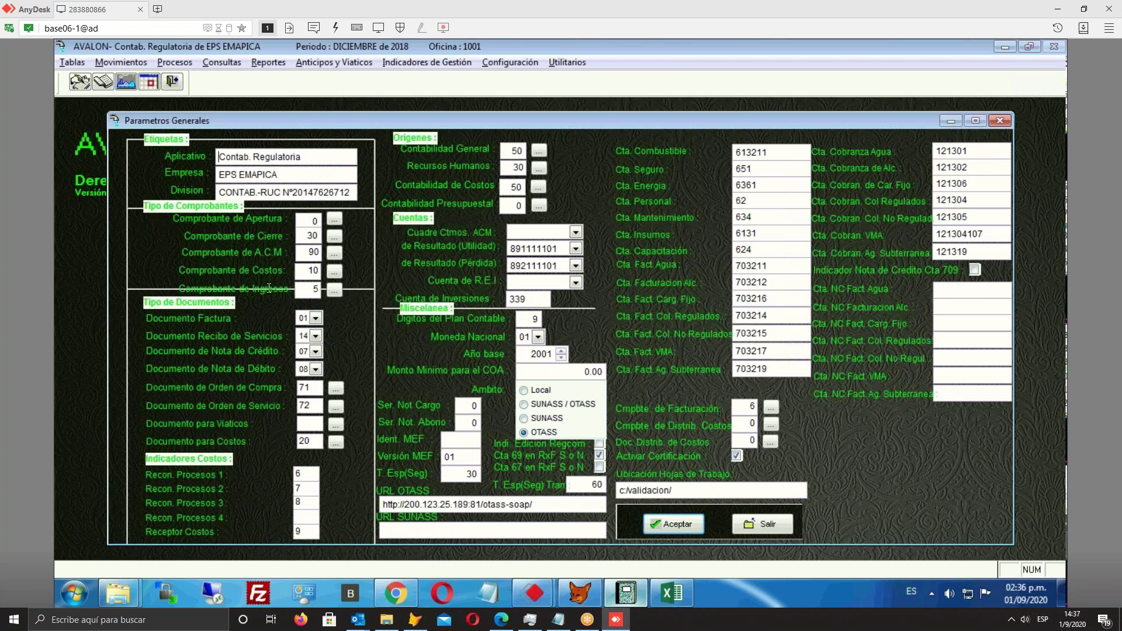
# Pick voucher type 5, CAJA INGRESOS, for Comprobante de Ingresos in the general parameters
pyautogui.click(334, 290)
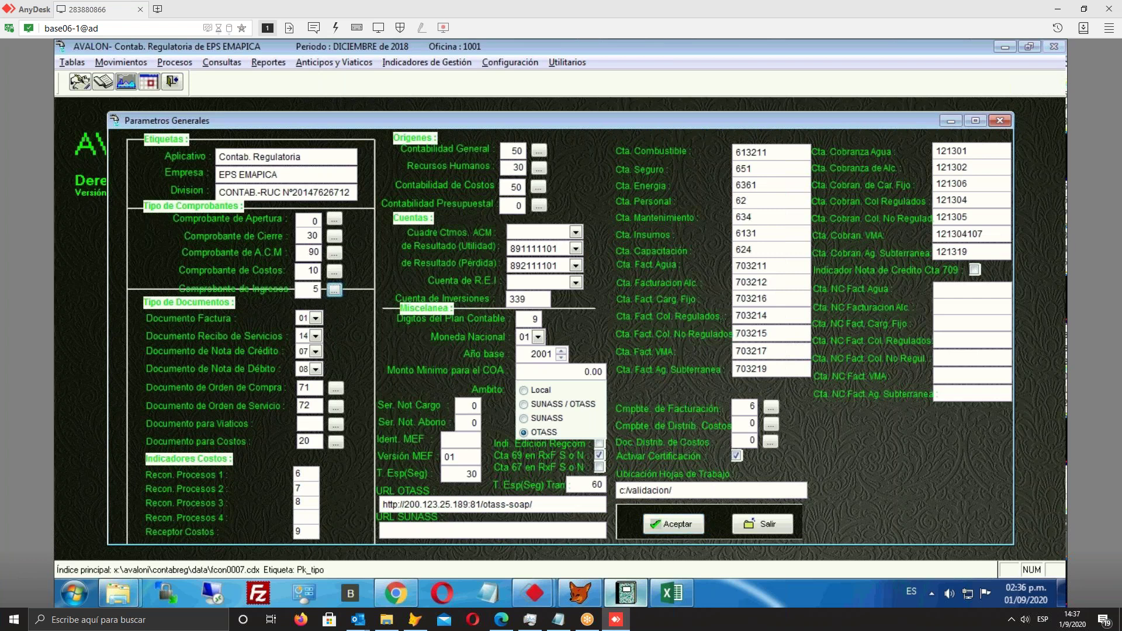
pyautogui.click(501, 371)
pyautogui.doubleClick(501, 372)
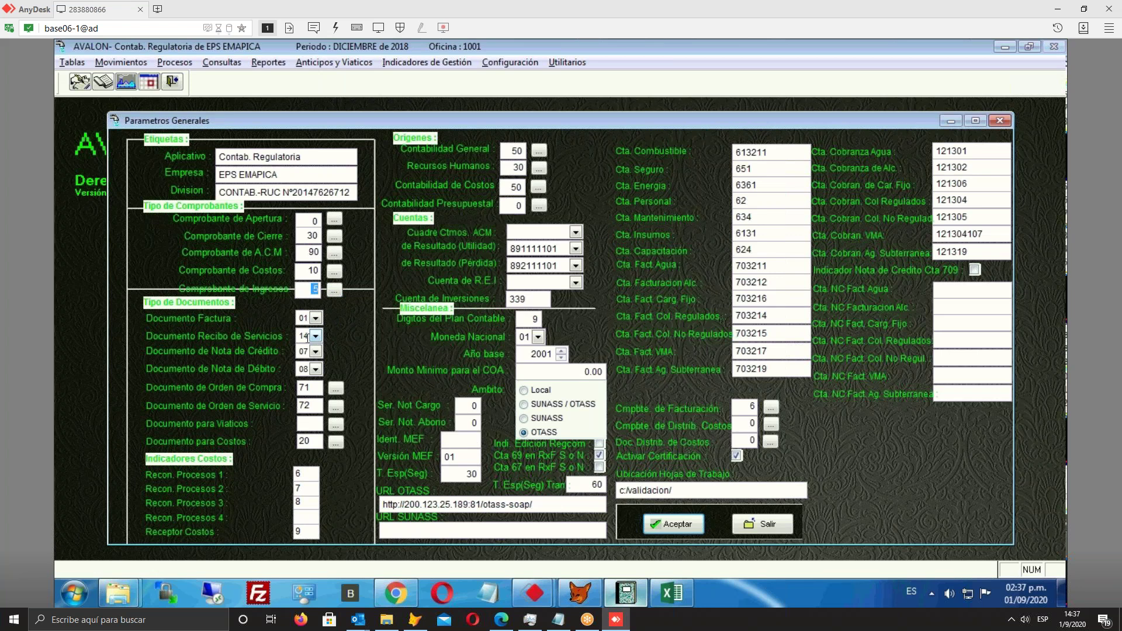
# Pick voucher type 6, CUENTAS POR COBRAR, for the billing voucher Cmpbte. de Facturación
pyautogui.click(538, 302)
pyautogui.click(746, 407)
pyautogui.click(771, 407)
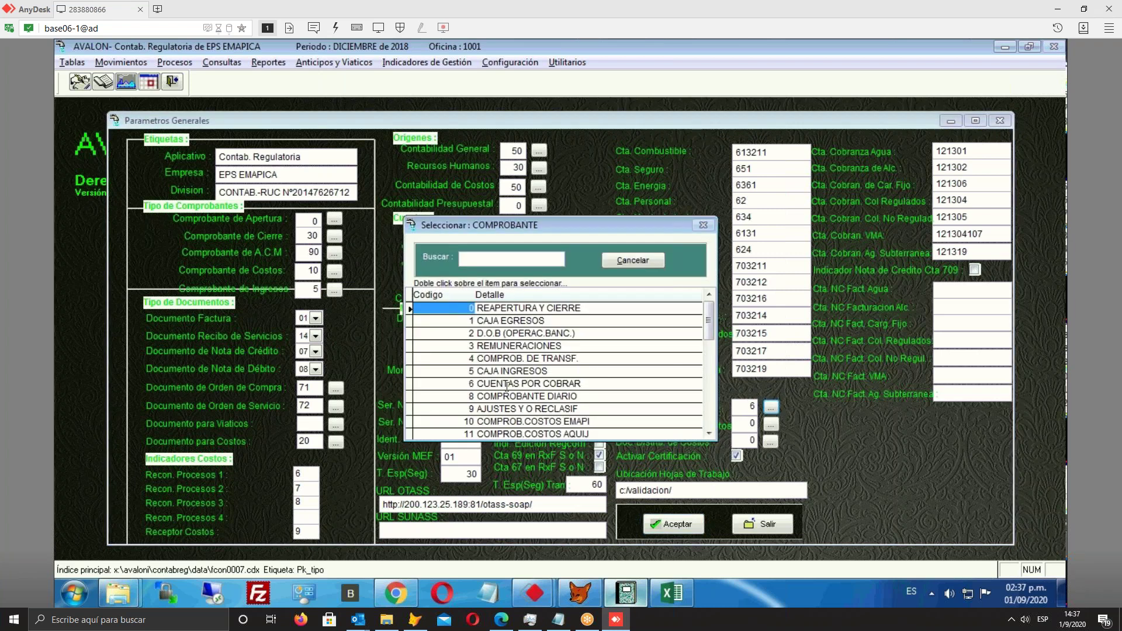
pyautogui.click(504, 384)
pyautogui.doubleClick(504, 383)
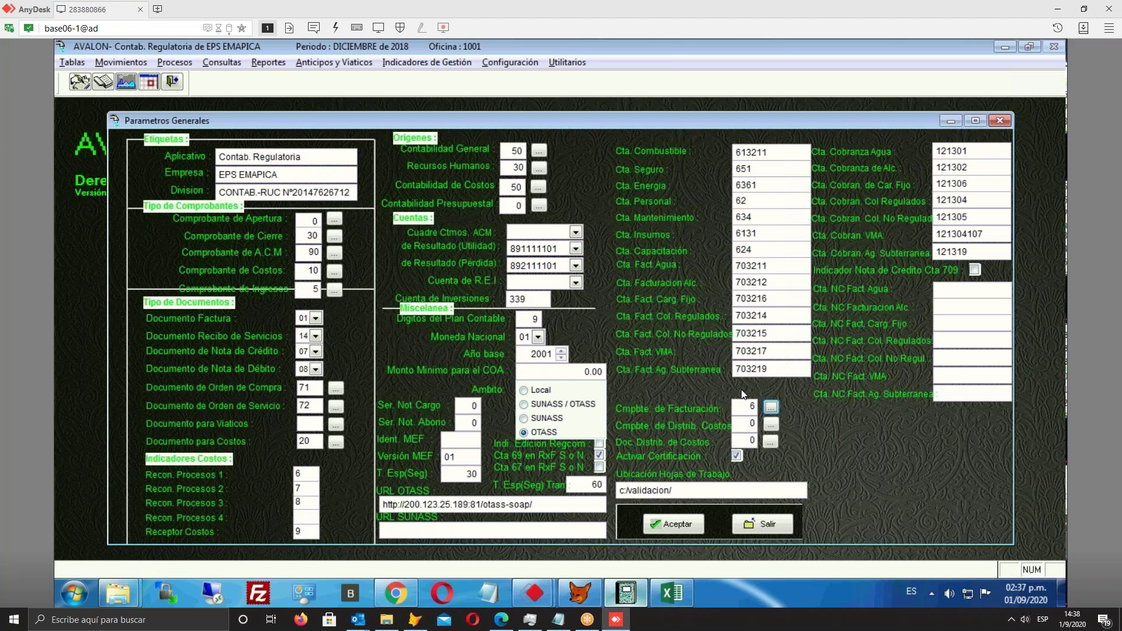
# Review the billing accounts one by one, from Cta. Fact Agua down to Cta. Fact Ag. Subterranea
pyautogui.click(786, 267)
pyautogui.click(778, 298)
pyautogui.click(777, 315)
pyautogui.click(778, 334)
pyautogui.click(777, 354)
pyautogui.click(778, 369)
pyautogui.doubleClick(778, 369)
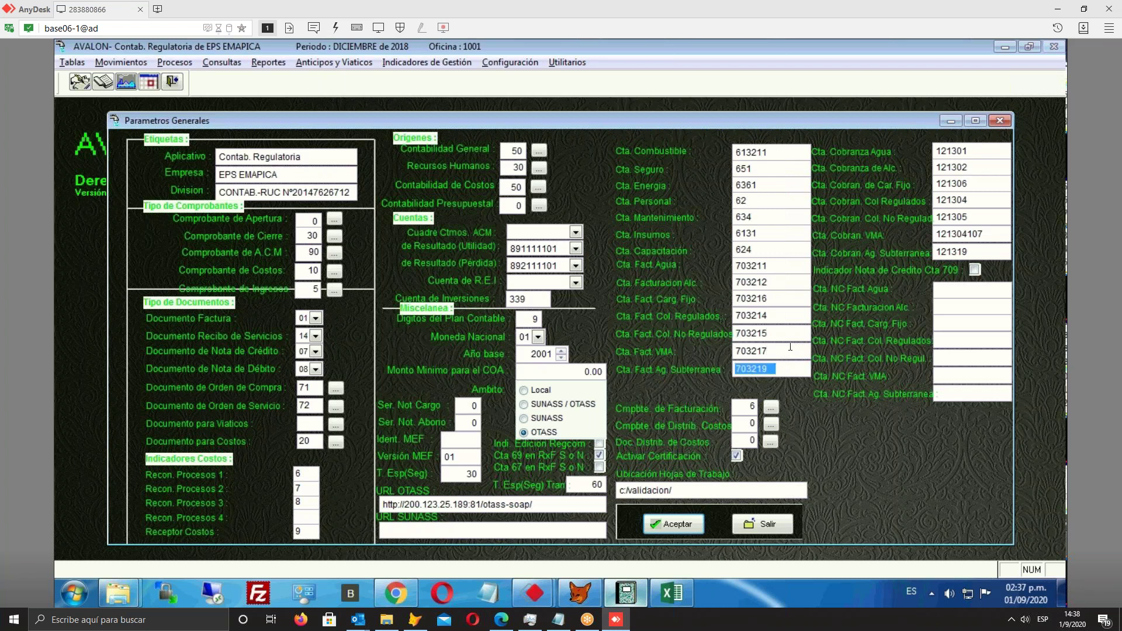
# Review the collection accounts from Cta. Cobranza Agua to Cta. Cobran. VMA, marking the 107 ending of the VMA account
pyautogui.click(975, 153)
pyautogui.click(972, 183)
pyautogui.click(978, 201)
pyautogui.moveTo(992, 233); pyautogui.dragTo(967, 234)
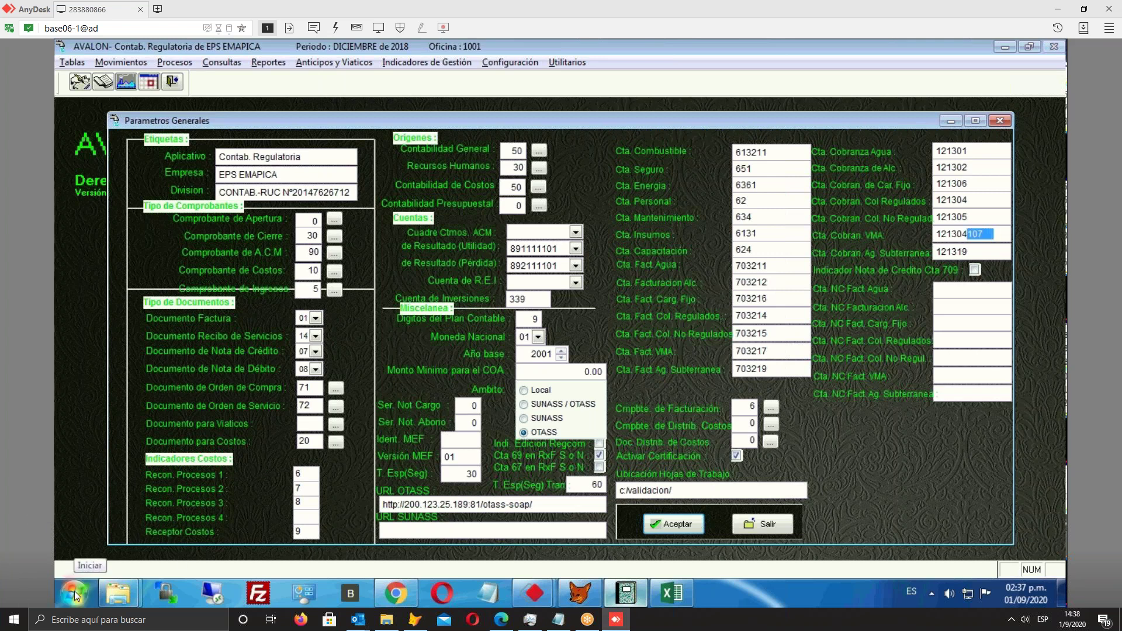
# Write 121307 in a blank Notepad document and compare it with the regulated collateral and VMA collection accounts in AVALON's general parameters
pyautogui.click(482, 590)
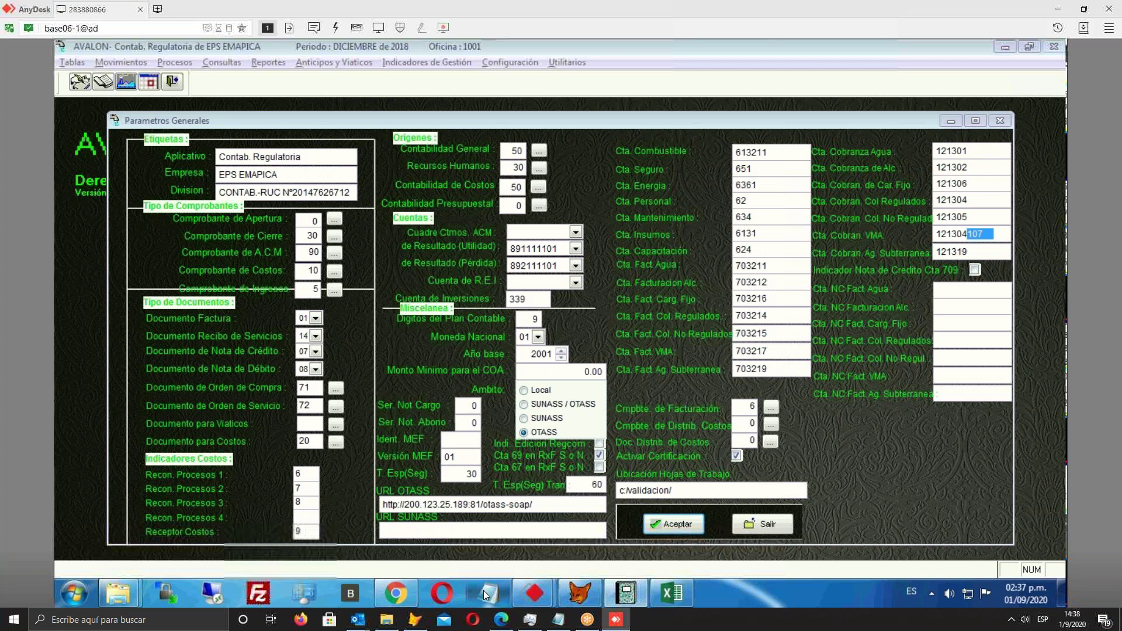
pyautogui.write('121307')
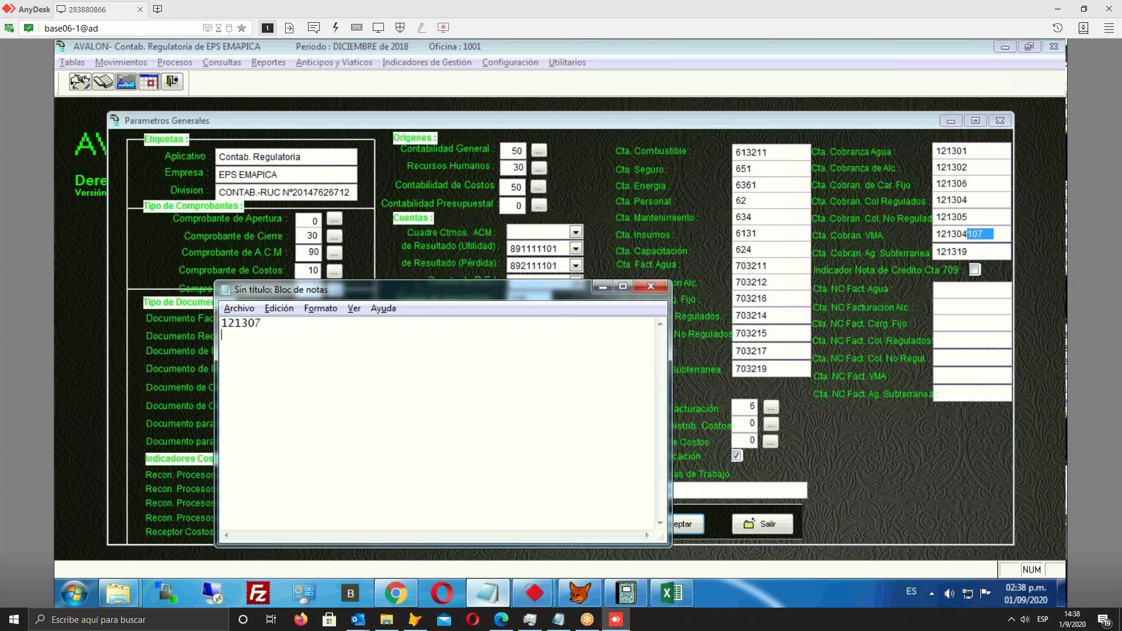
pyautogui.click(953, 197)
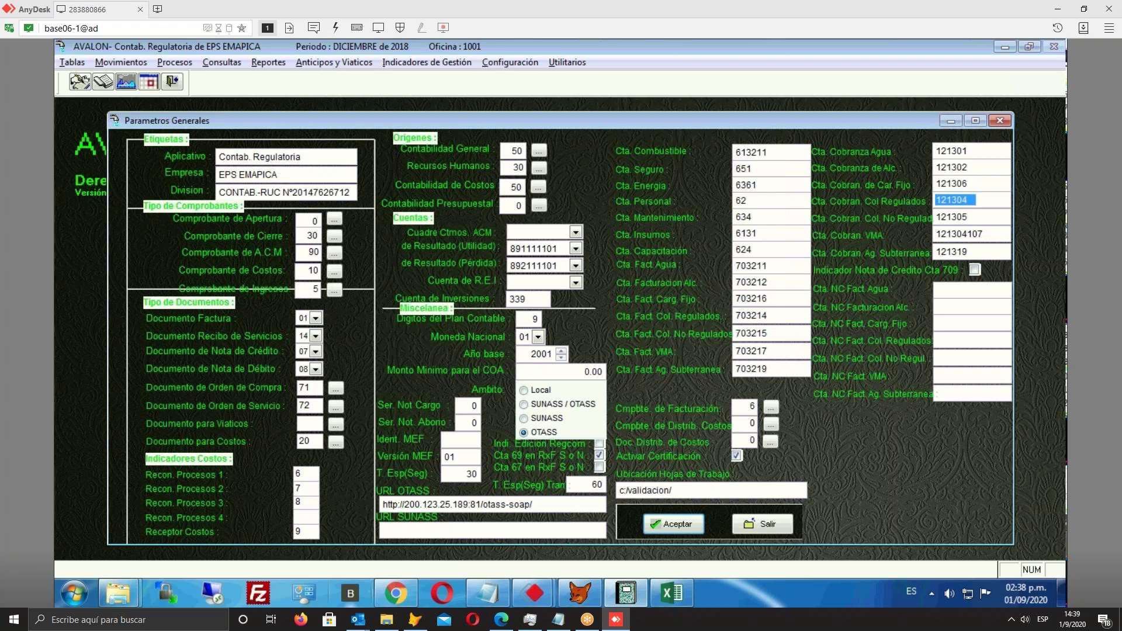
pyautogui.click(1004, 235)
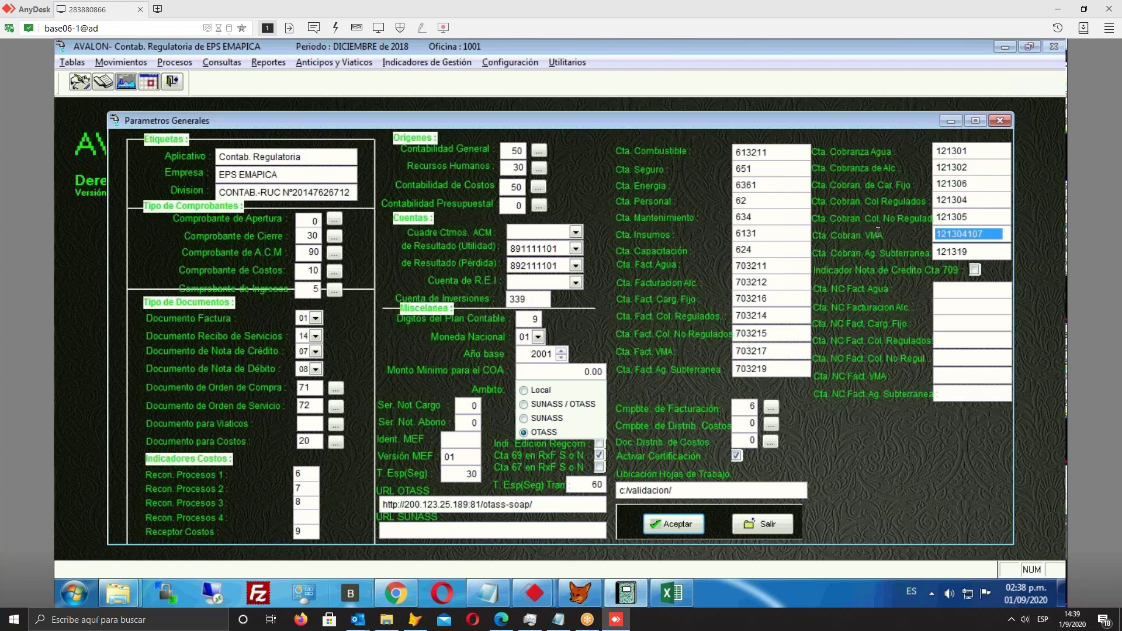
# Set the VMA collection account, Cta. Cobran. VMA, to 121307 and save the general parameters
pyautogui.write('121307')
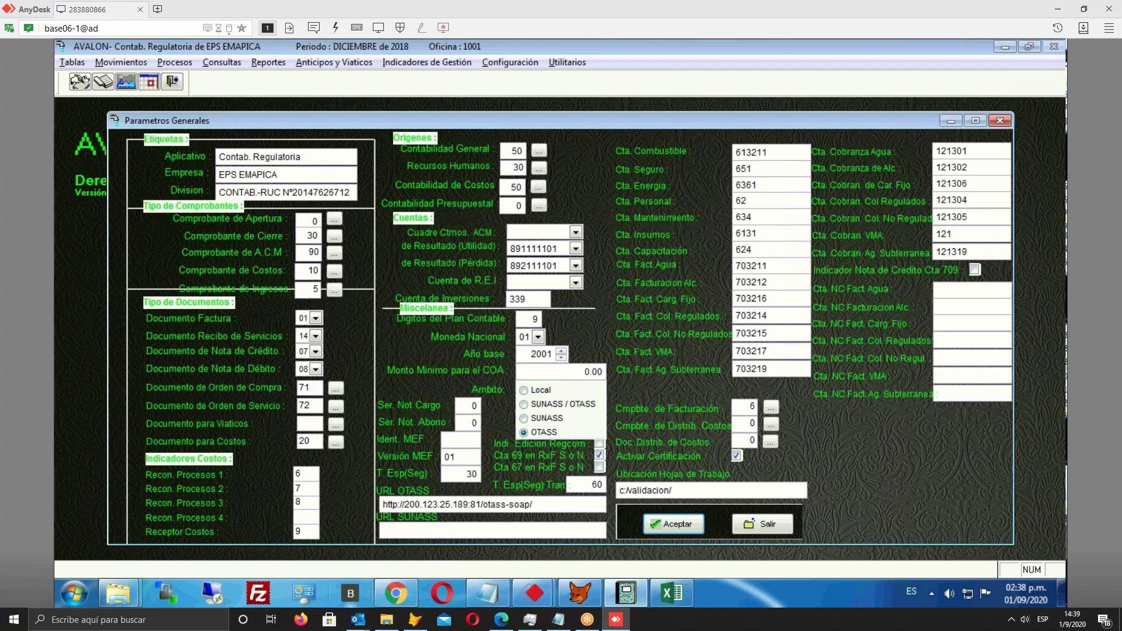
pyautogui.click(997, 250)
pyautogui.click(974, 272)
pyautogui.write('709')
pyautogui.click(974, 269)
pyautogui.press('BackSpace')
pyautogui.click(672, 525)
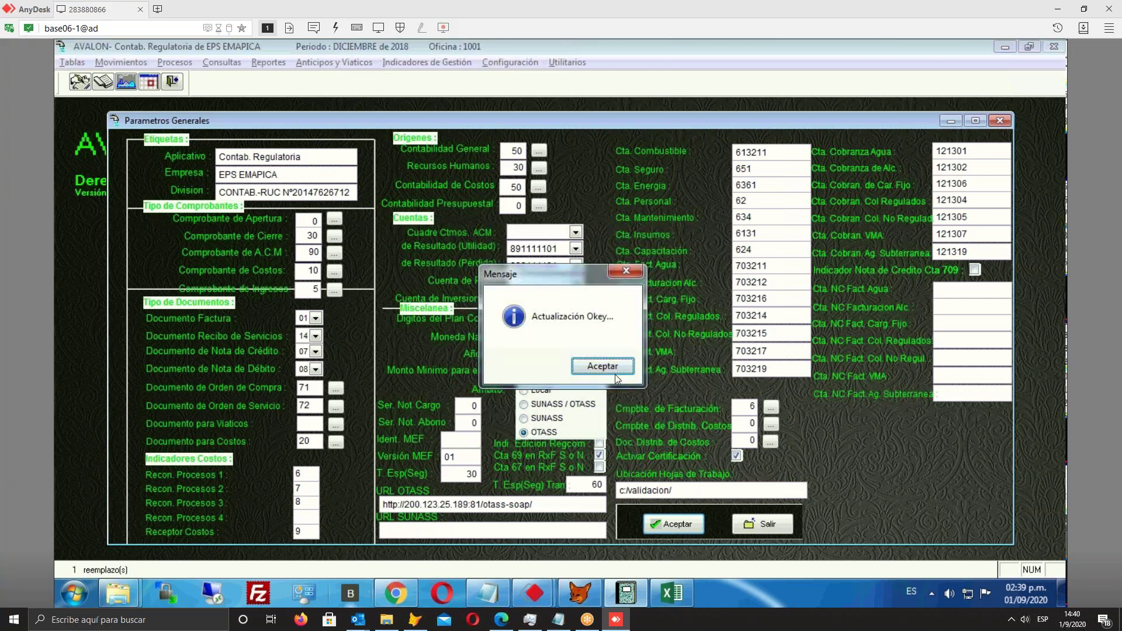
pyautogui.click(615, 374)
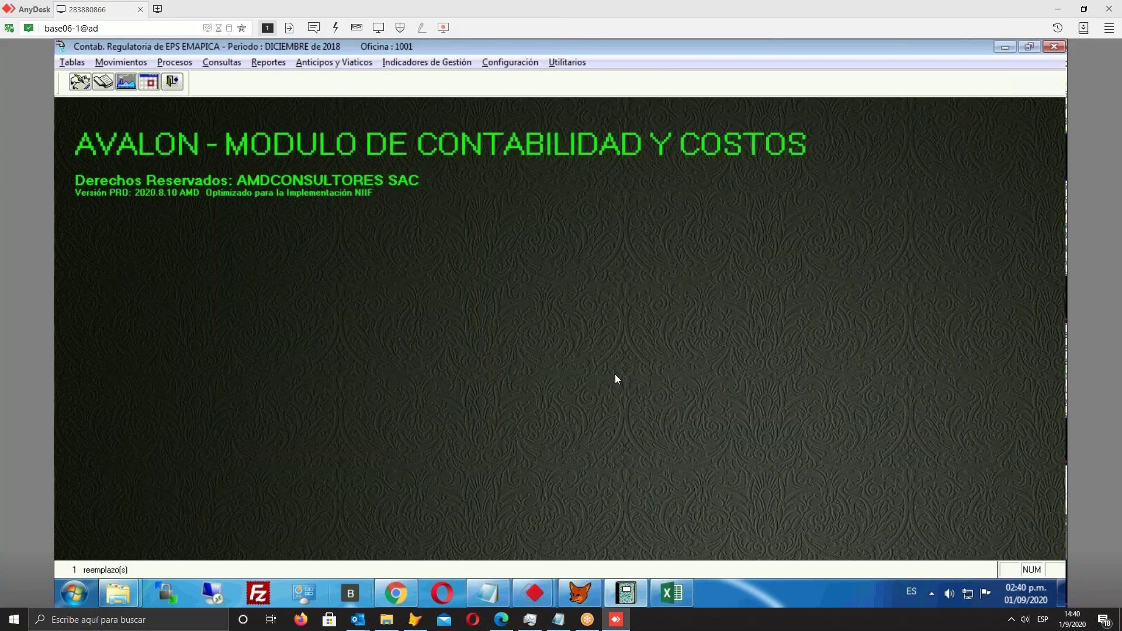
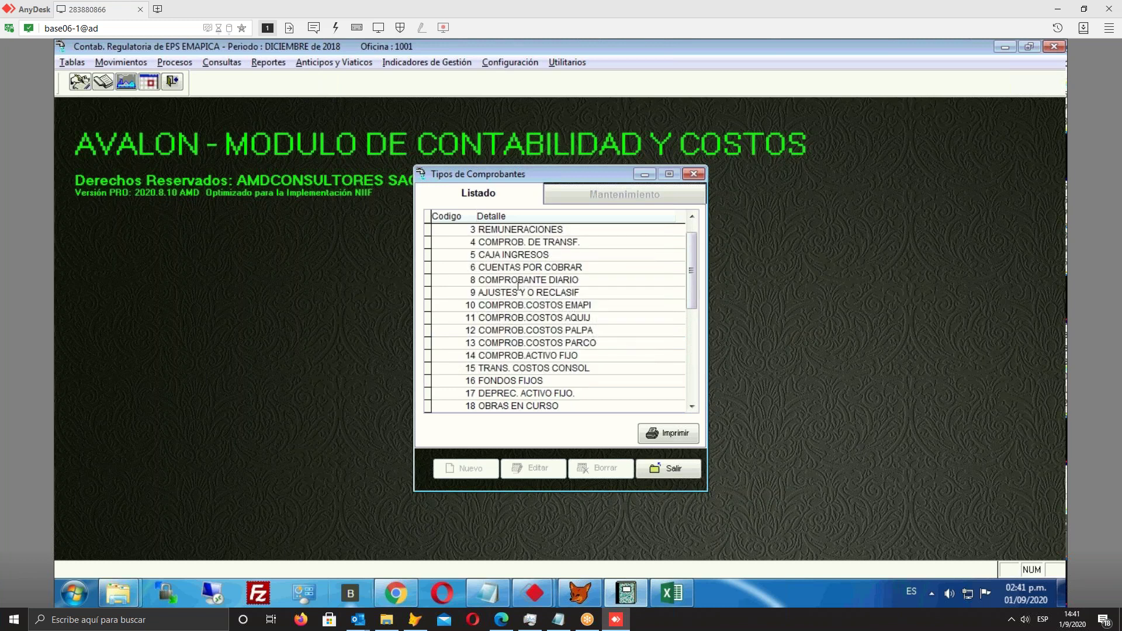
# Review the voucher types list, marking 32 AJUSTE DE COSTOS, 5 CAJA INGRESOS and 6 CUENTAS POR COBRAR
pyautogui.scroll(1, 504, 257)
pyautogui.scroll(-7, 505, 269)
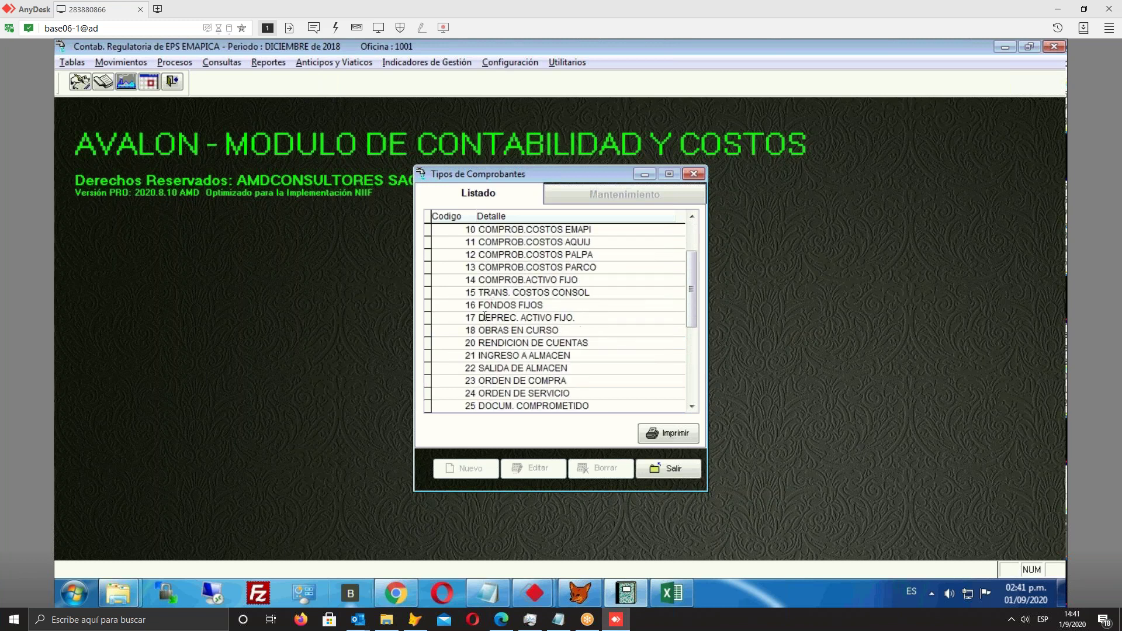
pyautogui.click(456, 343)
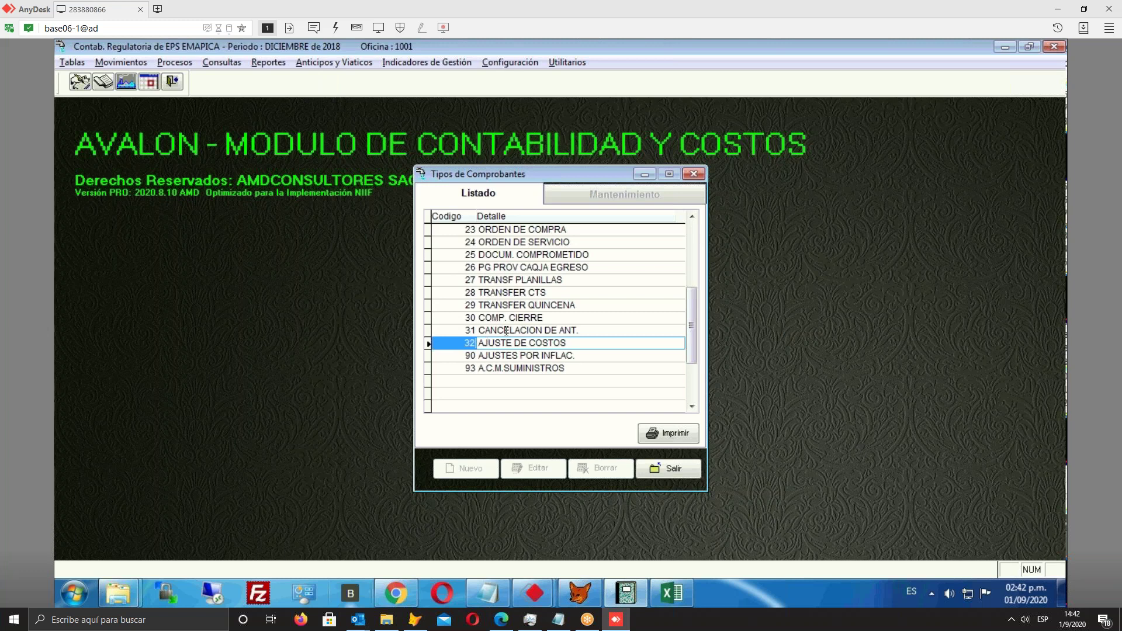
pyautogui.scroll(8, 506, 331)
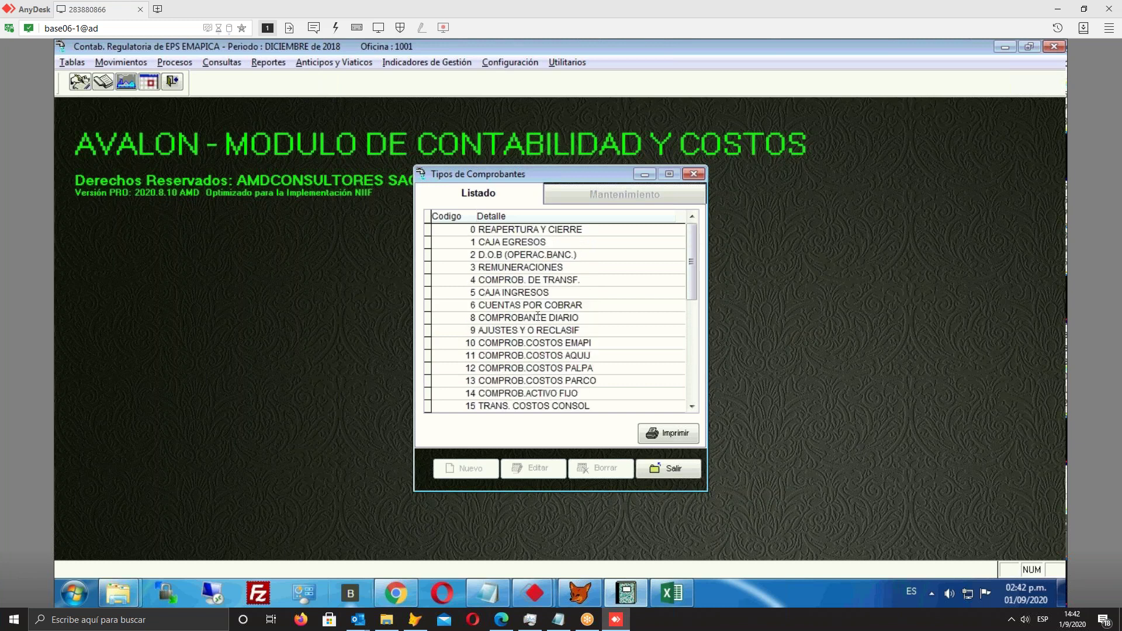
pyautogui.scroll(-1, 522, 297)
pyautogui.scroll(1, 526, 297)
pyautogui.click(511, 294)
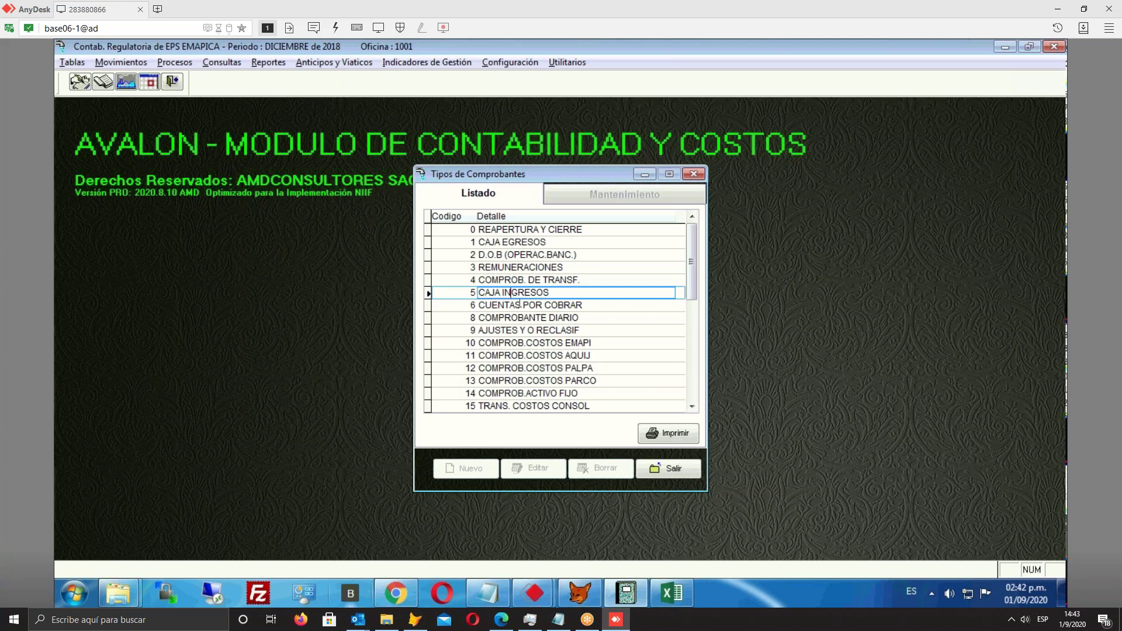
pyautogui.click(527, 306)
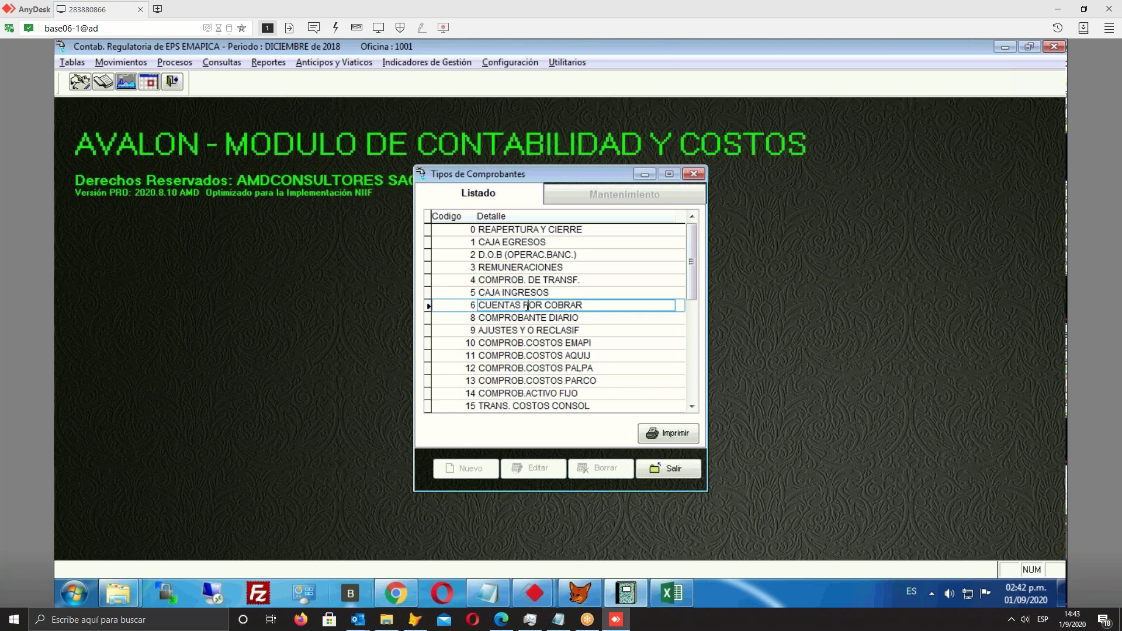
# Check the voucher types numbered 16 and above, mark AJUSTE DE COSTOS again, and close the list
pyautogui.scroll(-8, 524, 329)
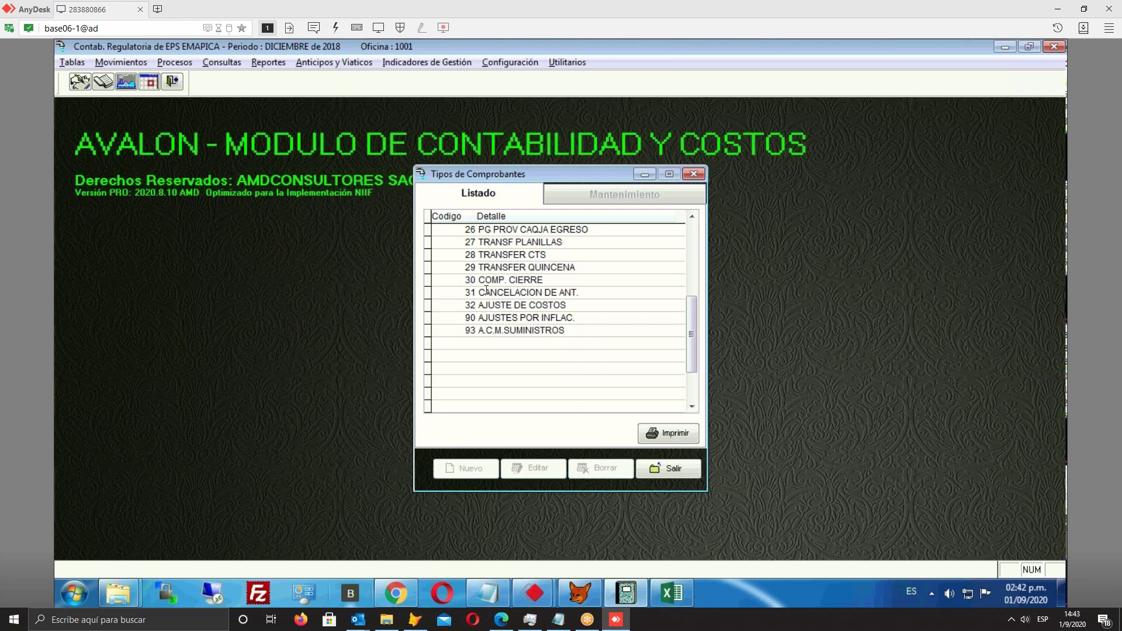
pyautogui.scroll(3, 513, 305)
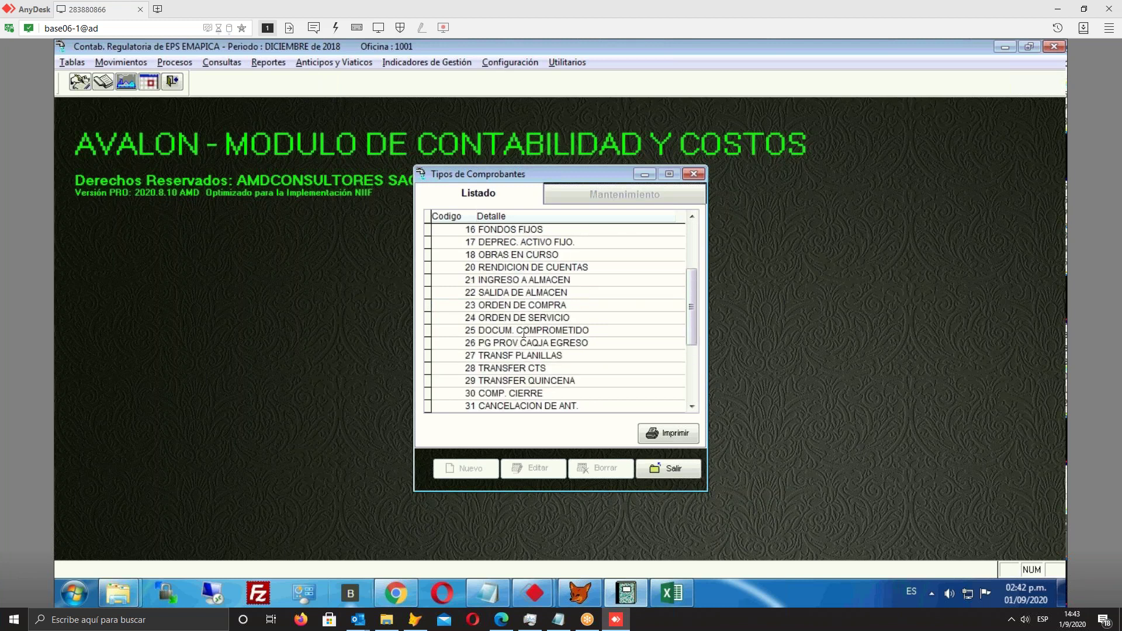
pyautogui.scroll(-3, 526, 345)
pyautogui.scroll(1, 526, 344)
pyautogui.click(529, 381)
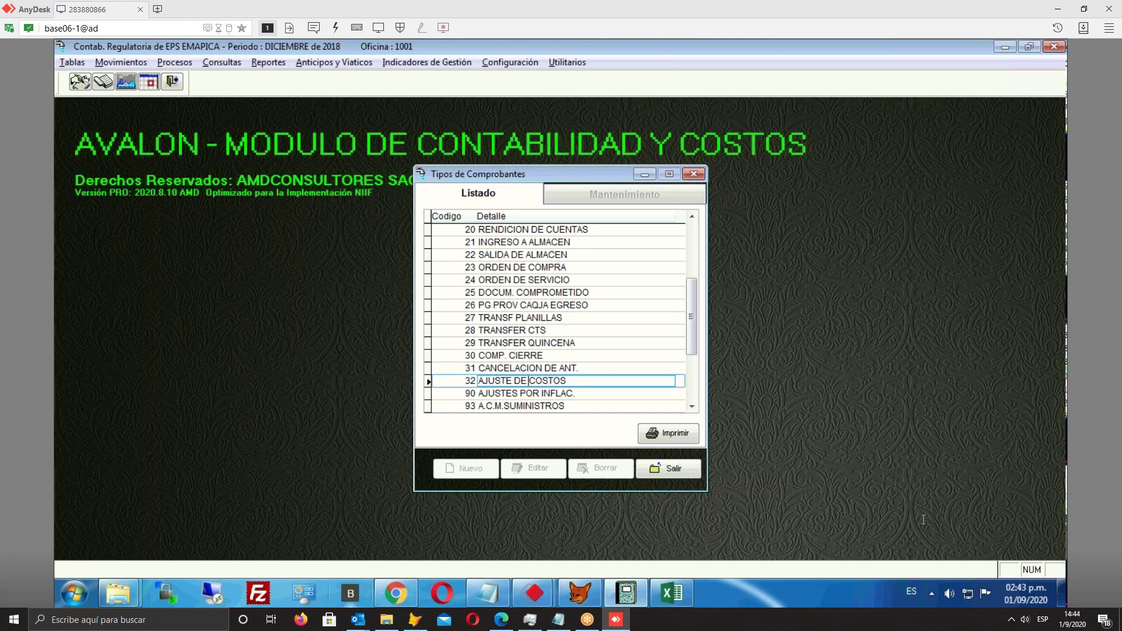
pyautogui.click(671, 473)
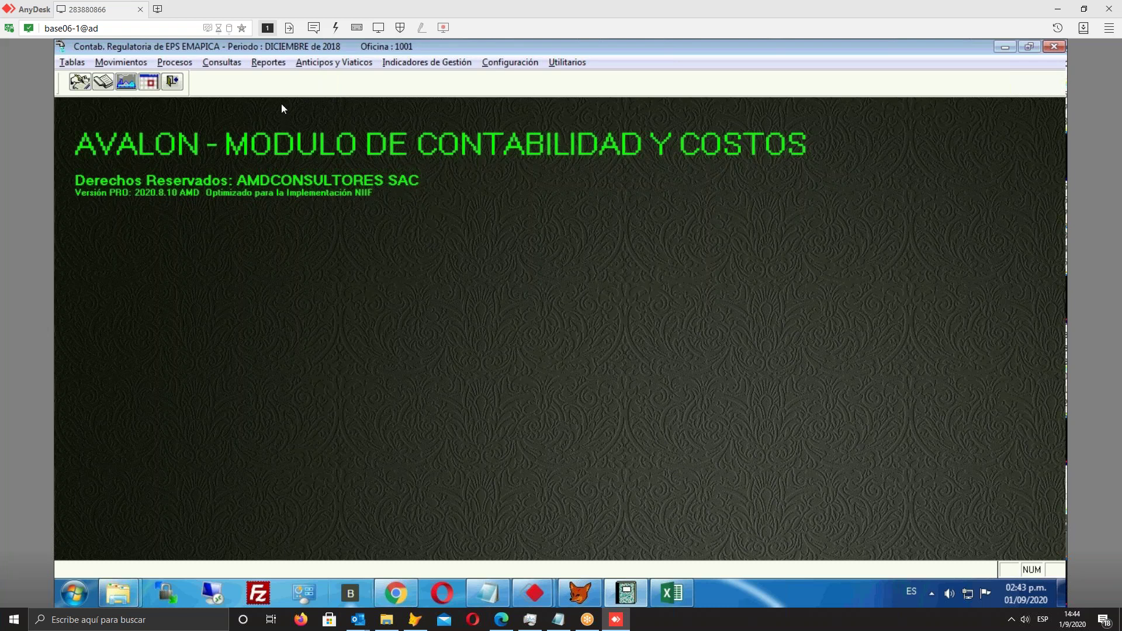
pyautogui.click(272, 63)
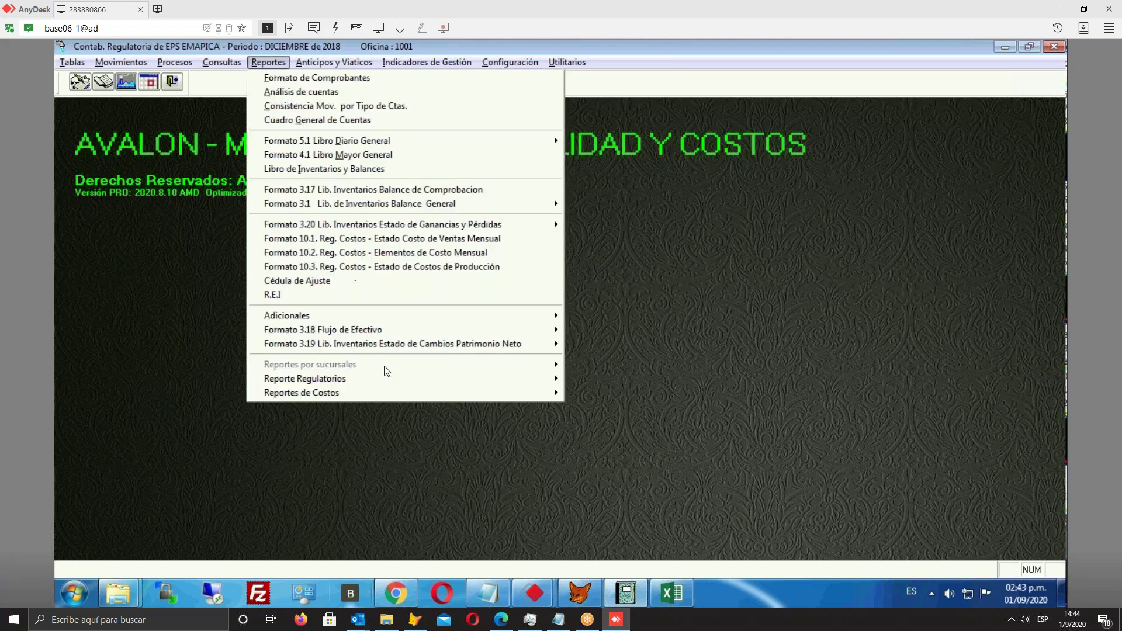
pyautogui.moveTo(387, 379)
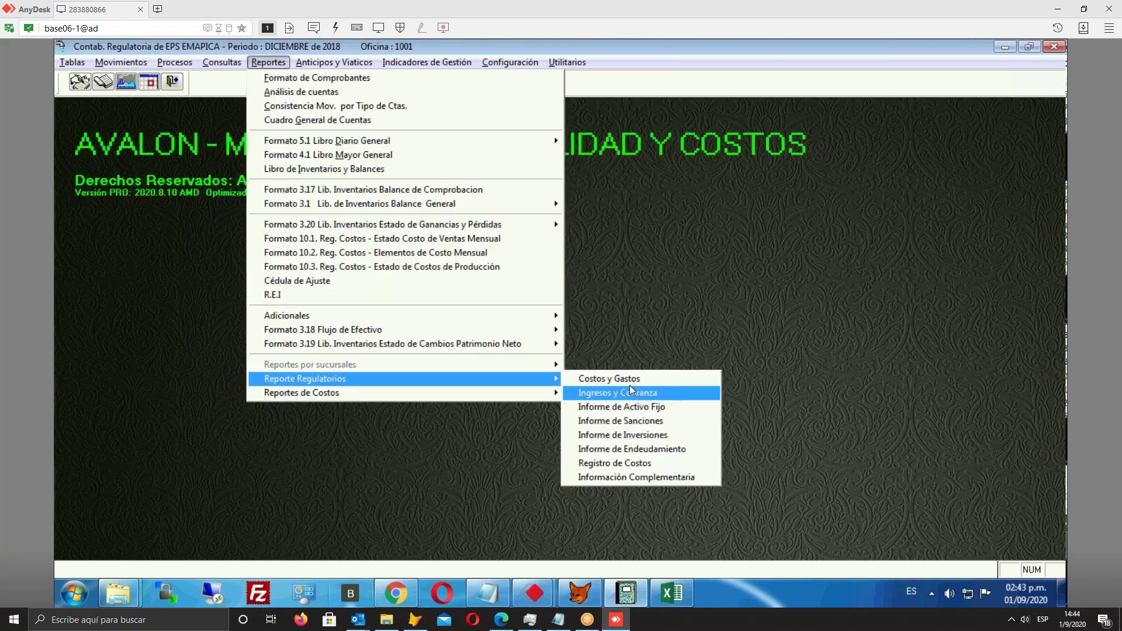
pyautogui.click(644, 479)
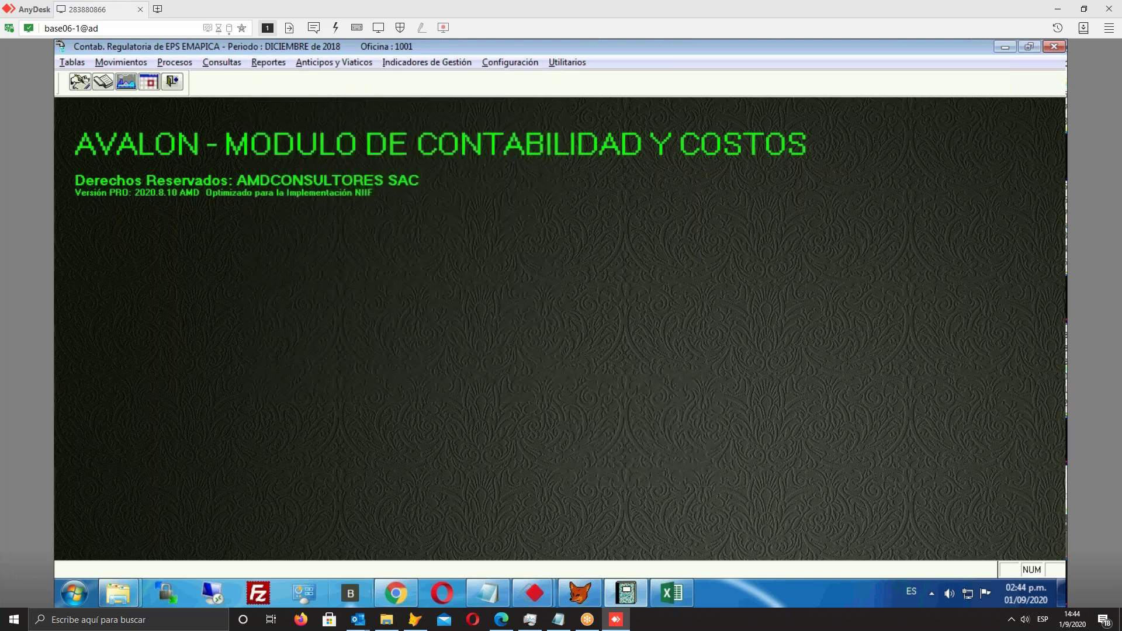
pyautogui.click(517, 266)
pyautogui.click(502, 283)
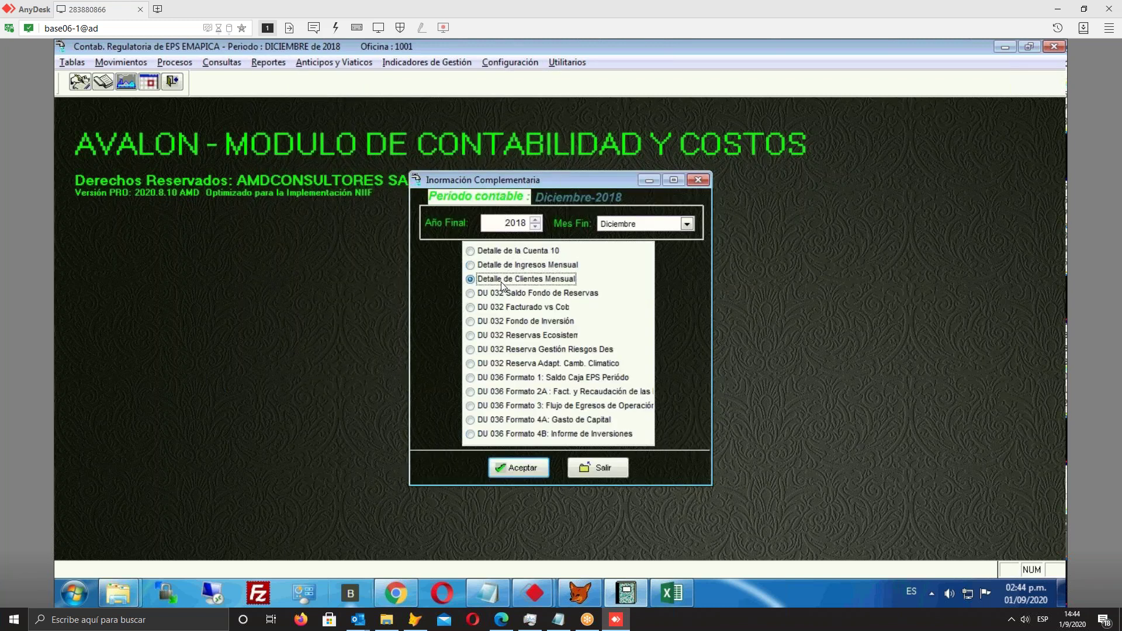
pyautogui.click(500, 268)
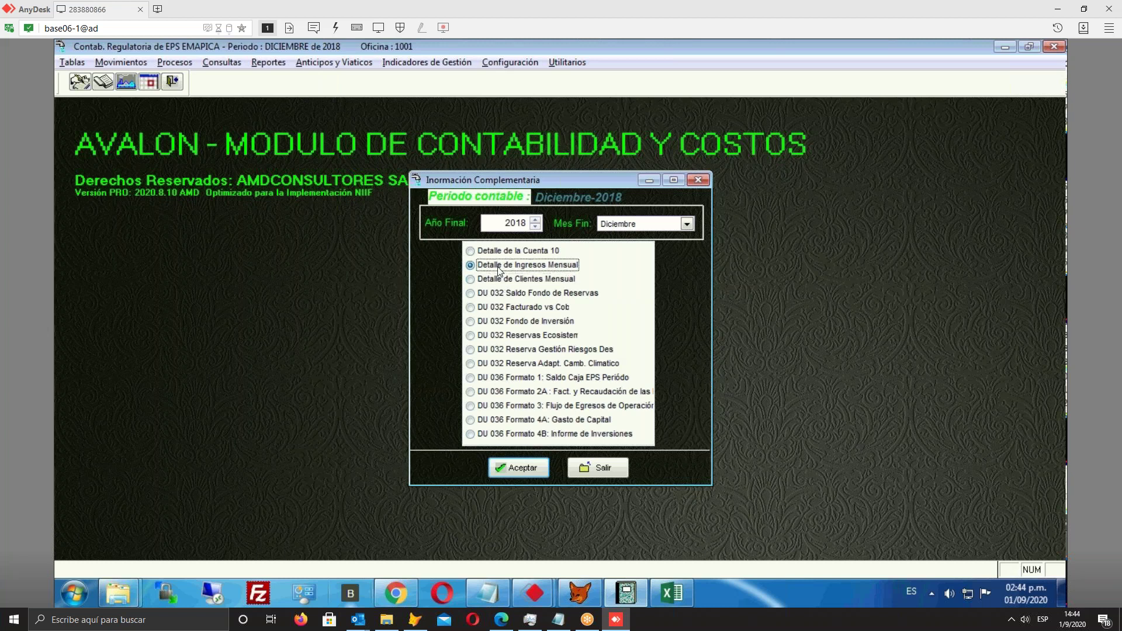
pyautogui.click(600, 470)
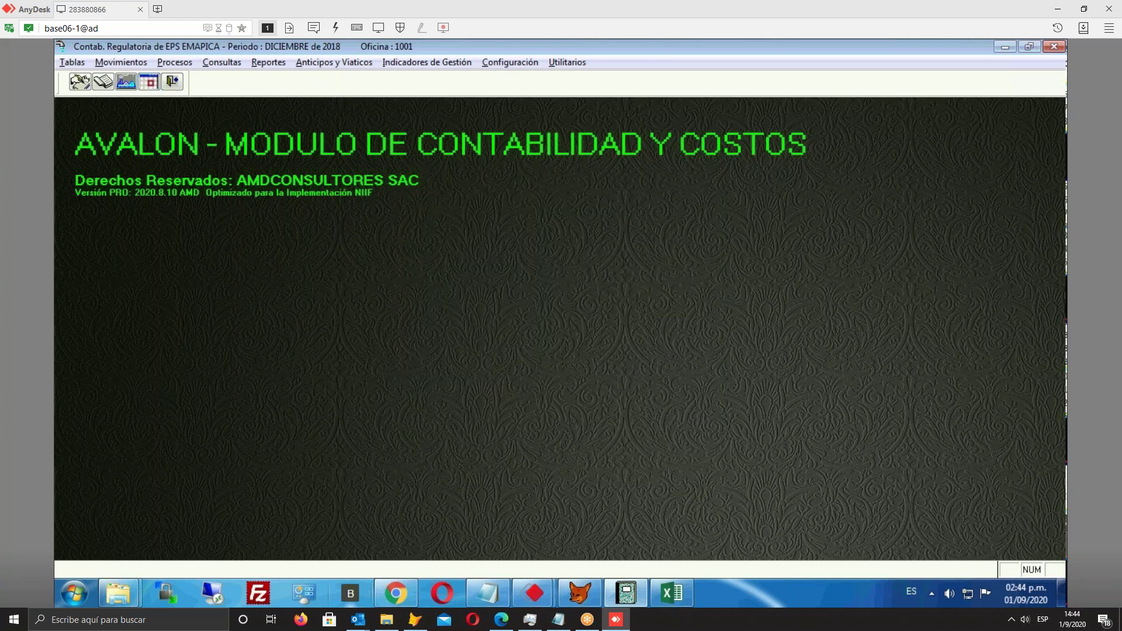
# Set the accounting date to 30/06/2020
pyautogui.click(149, 81)
pyautogui.write('3112')
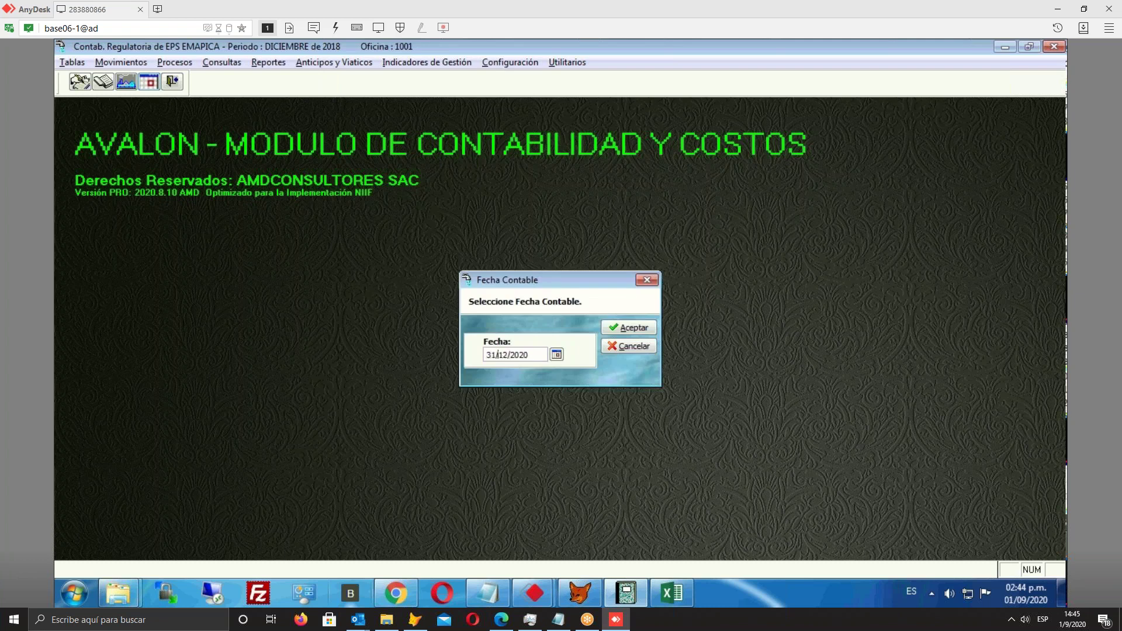
pyautogui.write('30062020')
pyautogui.click(617, 322)
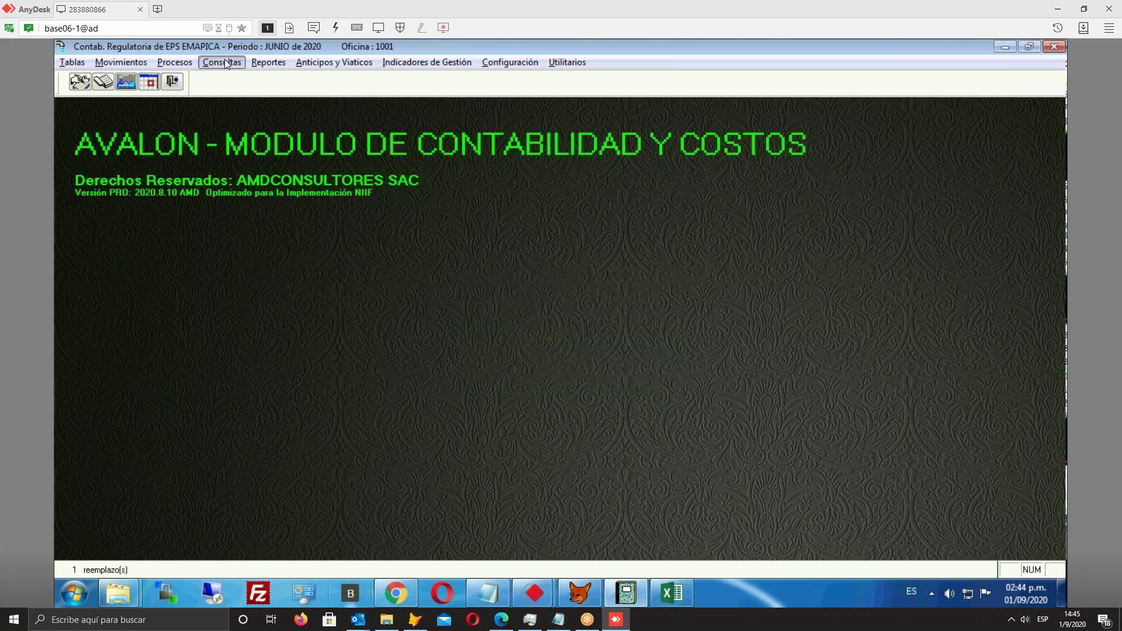
# Preview the Detalle de Ingresos Mensual regulatory report from Información Complementaria for Junio 2020, and close the preview
pyautogui.click(224, 61)
pyautogui.moveTo(268, 62)
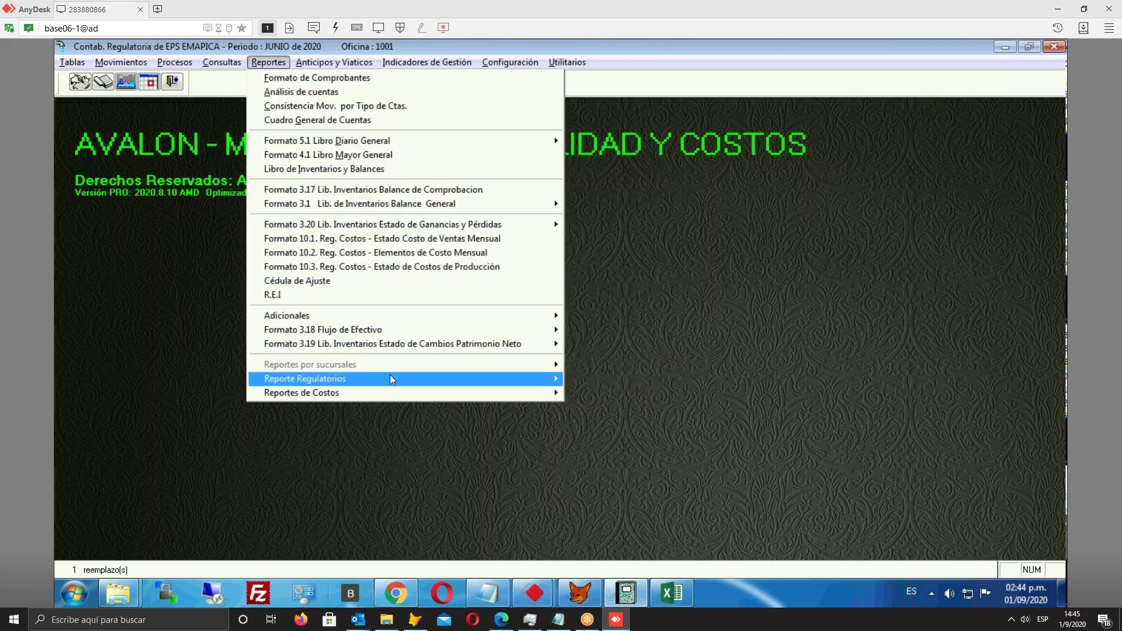
pyautogui.moveTo(390, 377)
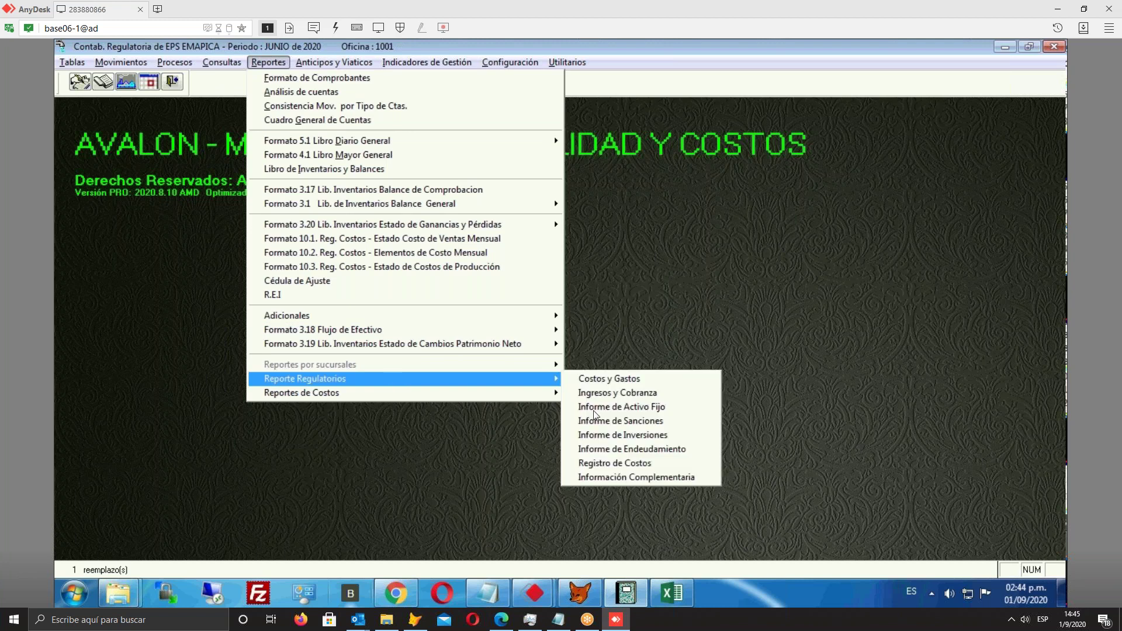
pyautogui.click(630, 478)
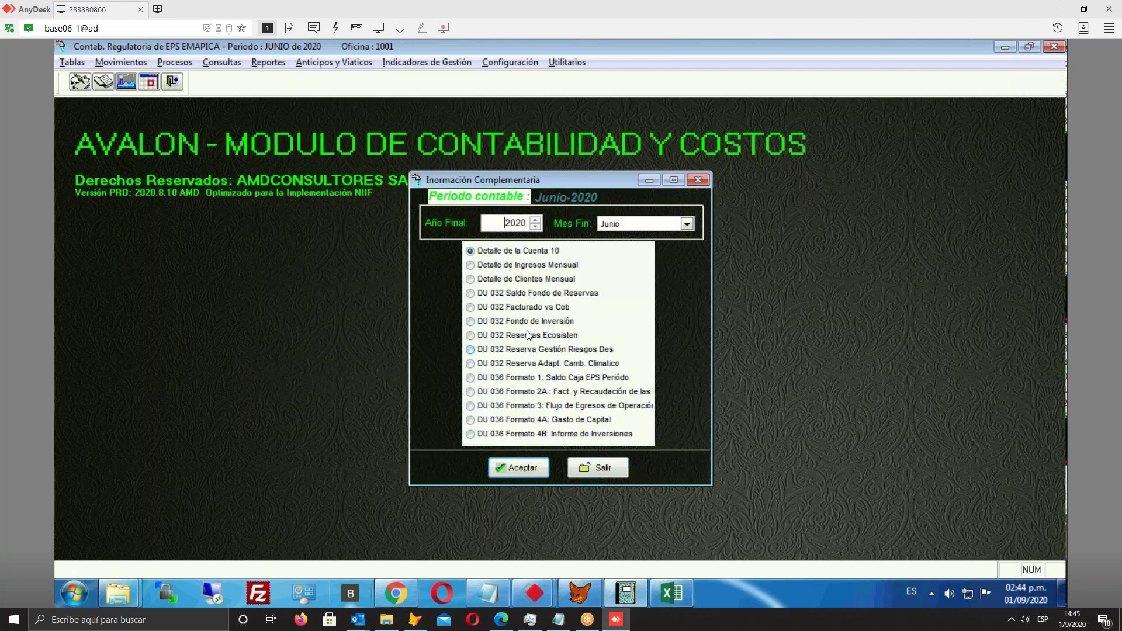
pyautogui.click(477, 267)
pyautogui.click(534, 468)
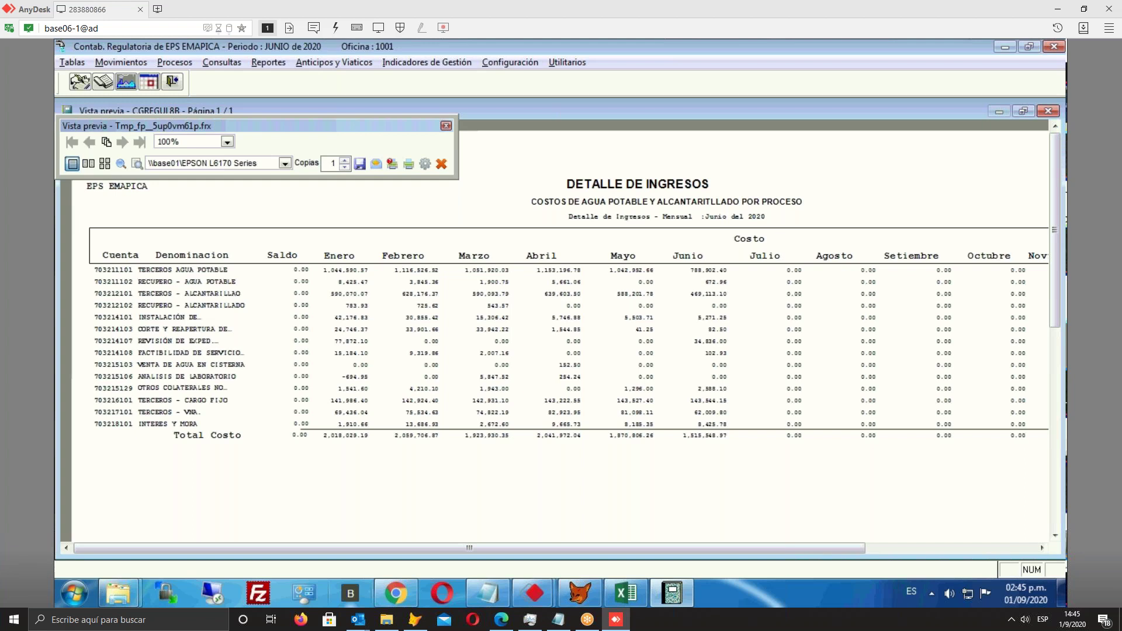
pyautogui.press('Escape')
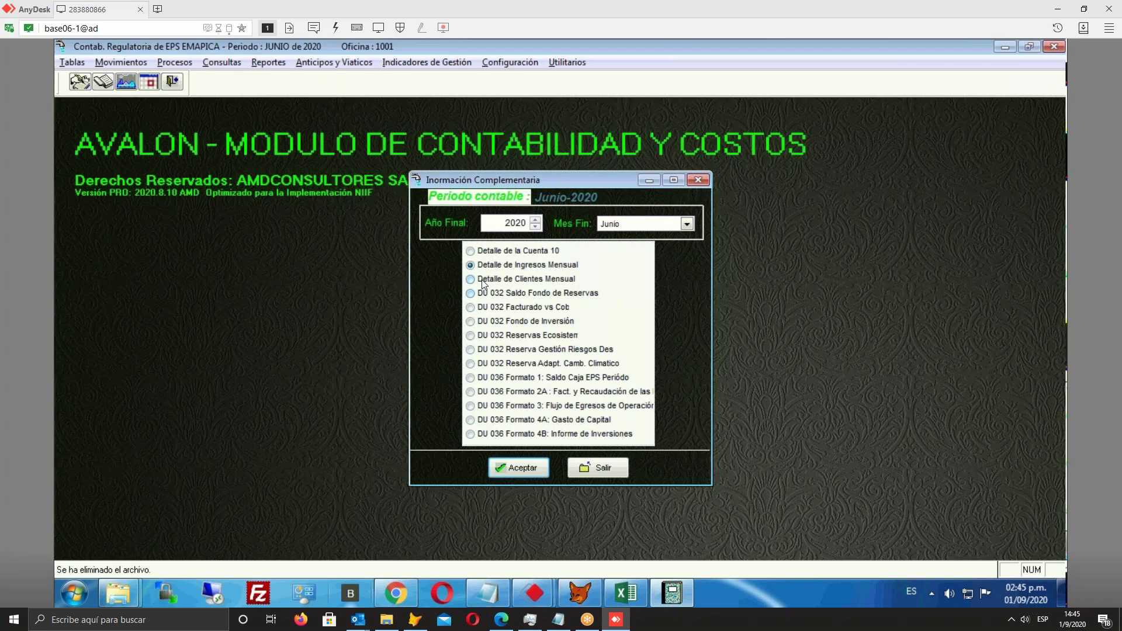
# Preview the Detalle de Clientes Mensual report for Junio 2020 at full window size, and close the preview
pyautogui.click(481, 279)
pyautogui.click(541, 474)
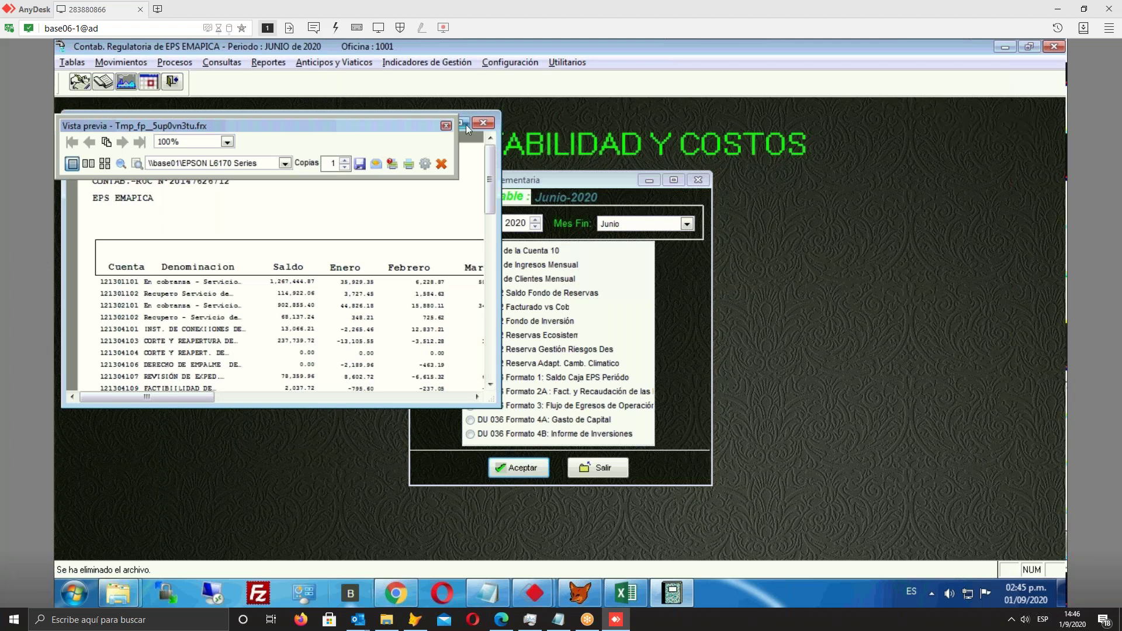
pyautogui.click(467, 127)
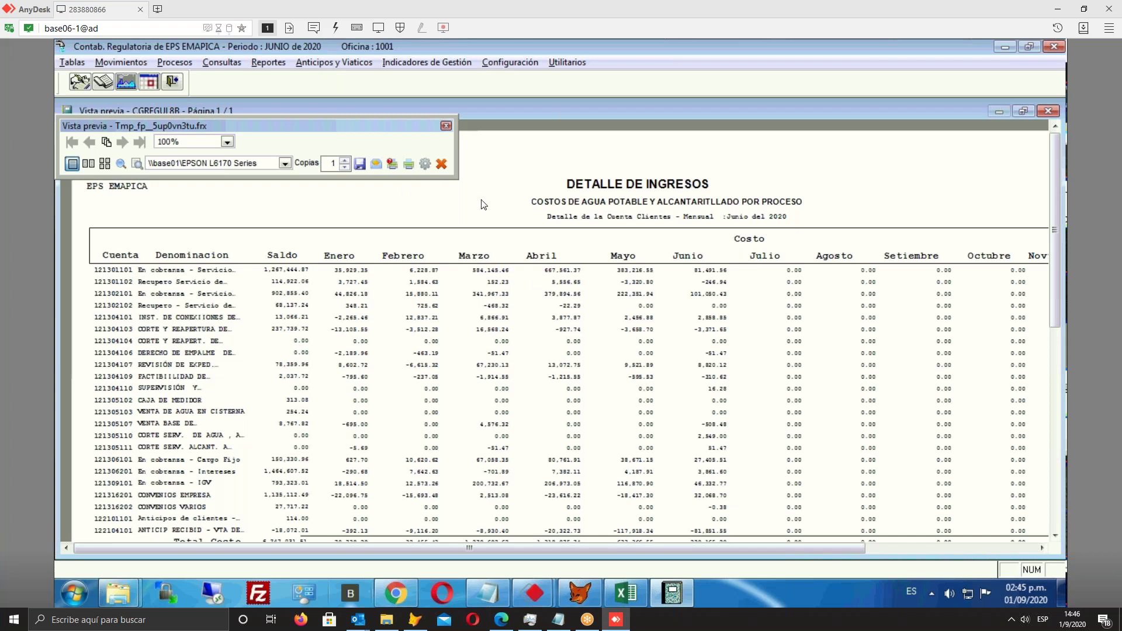
pyautogui.press('Escape')
pyautogui.press('Return')
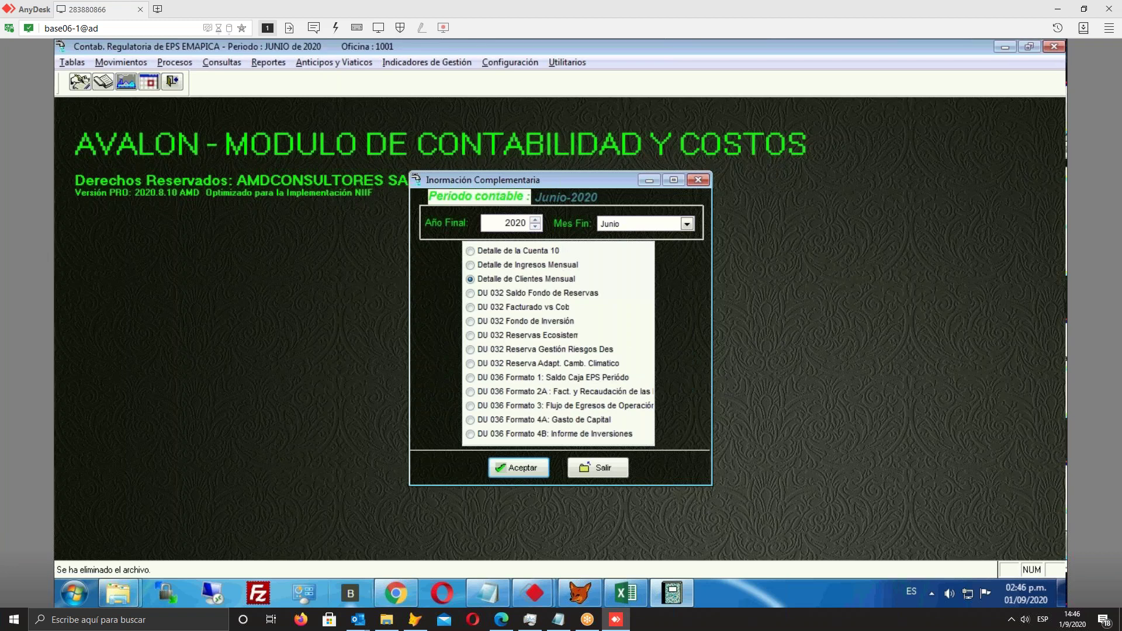
# Choose the DU 032 Facturado vs Cob report and set its end month to Enero
pyautogui.click(471, 307)
pyautogui.click(687, 225)
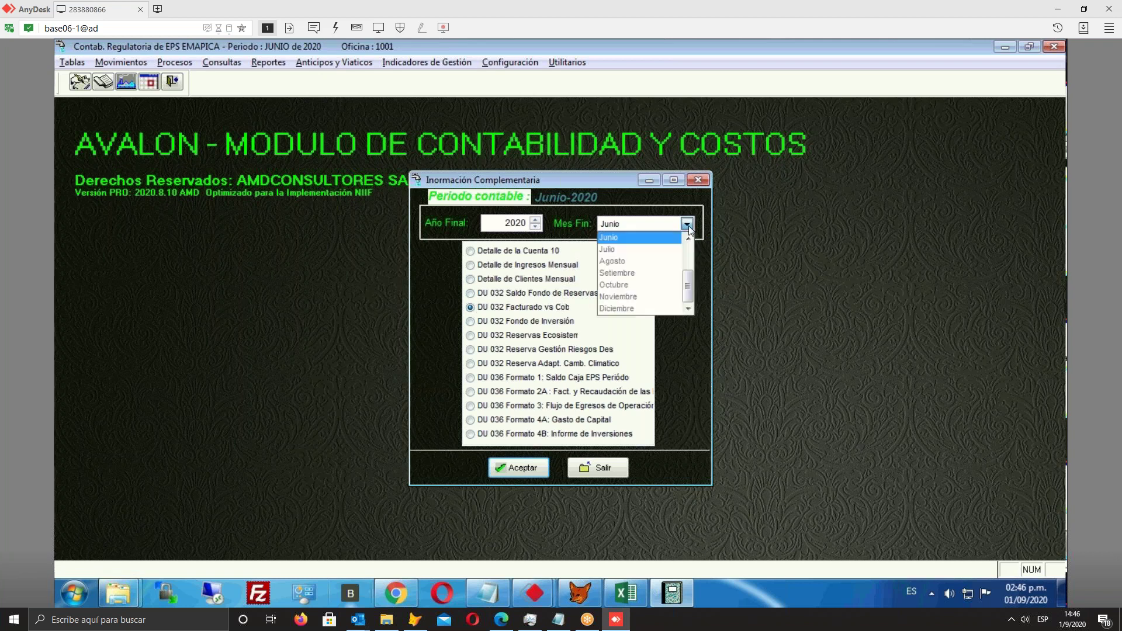
pyautogui.click(687, 239)
pyautogui.click(687, 239)
pyautogui.click(687, 239)
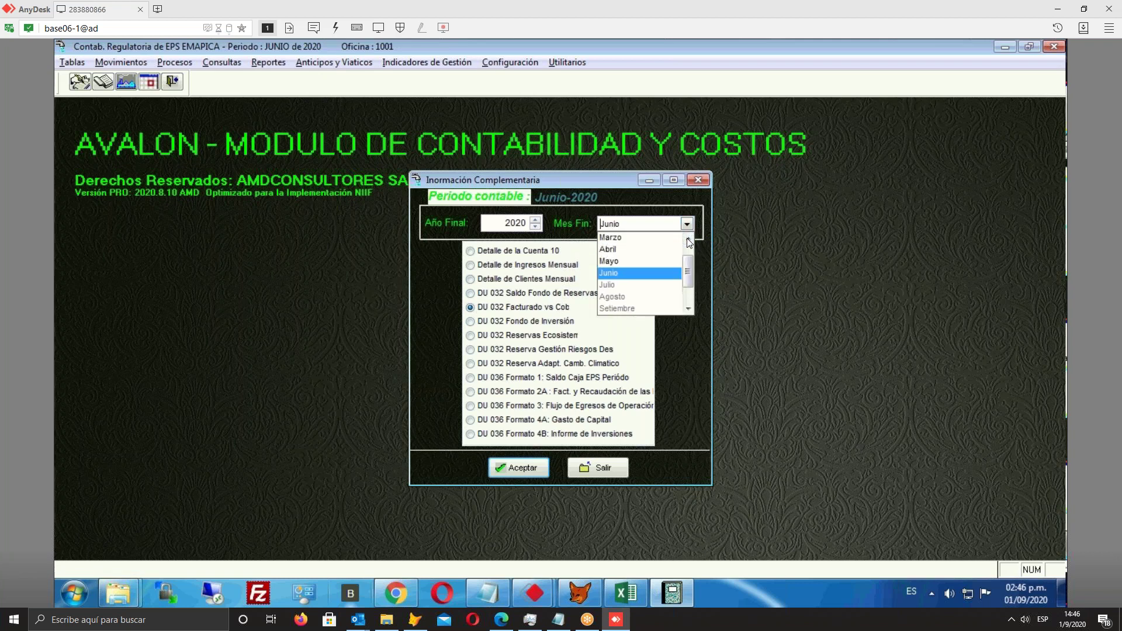
pyautogui.click(687, 239)
pyautogui.click(687, 239)
pyautogui.click(642, 237)
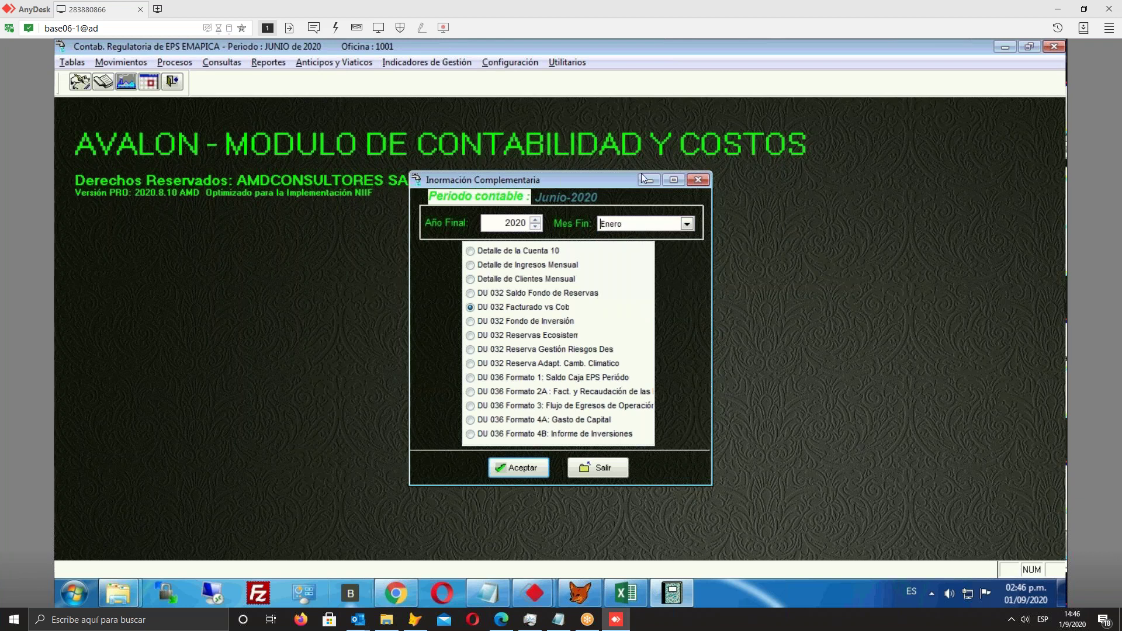
# Generate the billed versus collected report and enlarge its preview to full window size
pyautogui.click(522, 470)
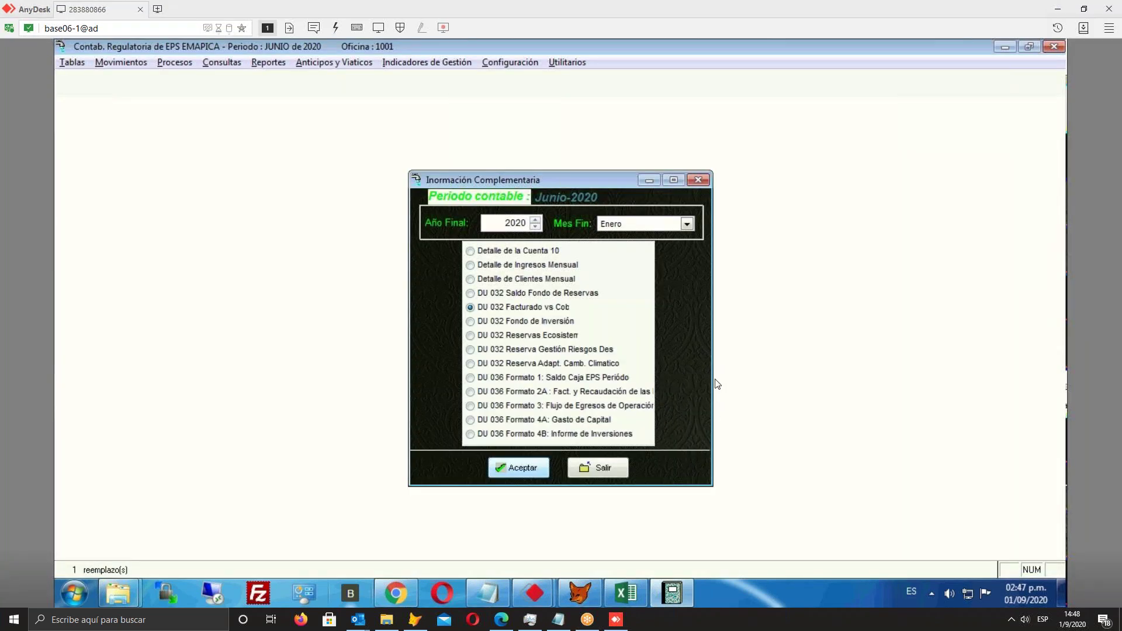
pyautogui.press('Return')
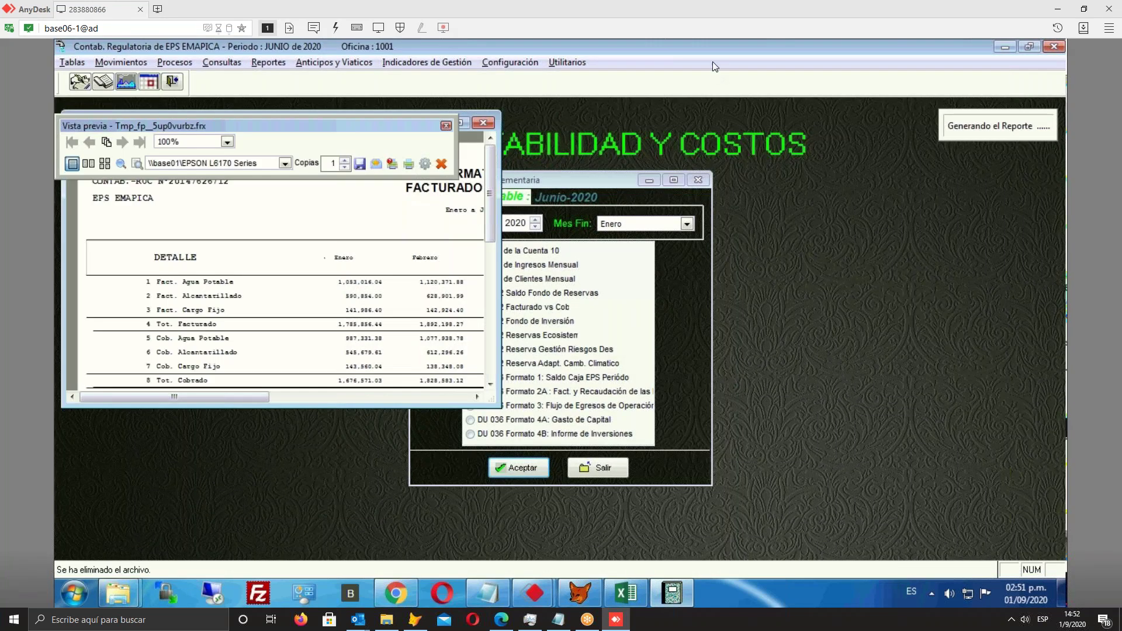
pyautogui.click(461, 125)
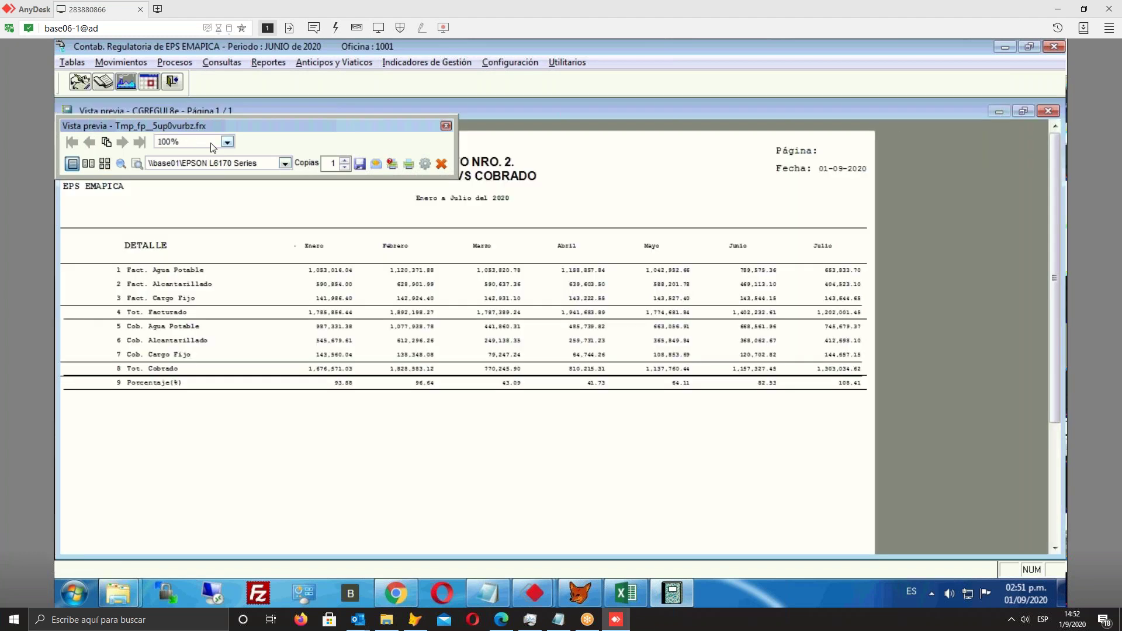
# Set the billed versus collected report preview's zoom to 150%
pyautogui.click(210, 143)
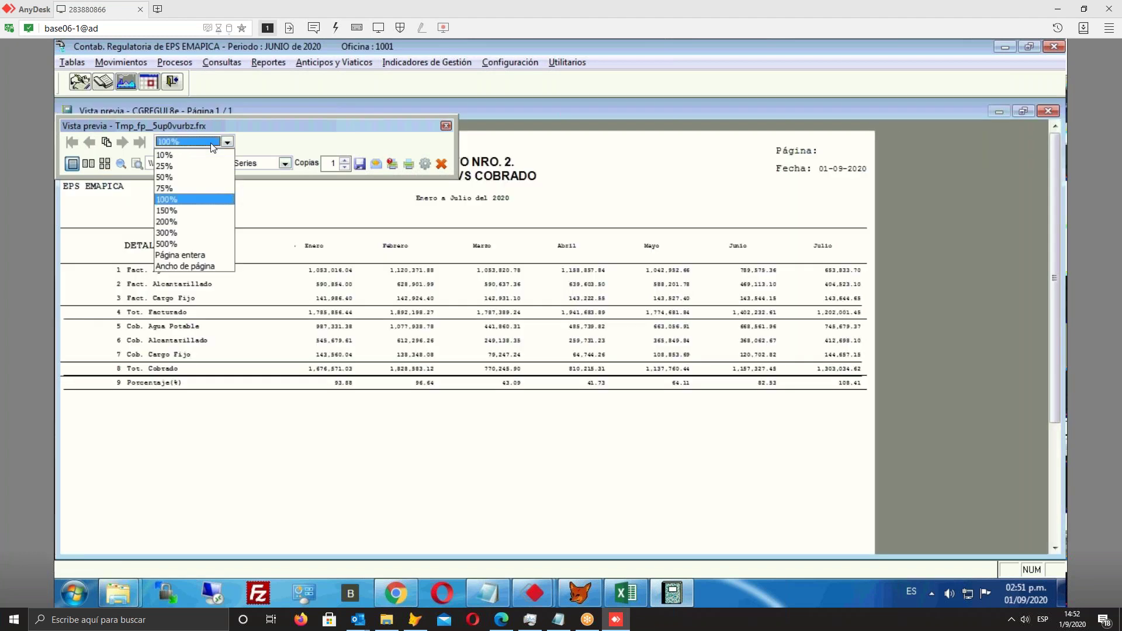
pyautogui.click(188, 177)
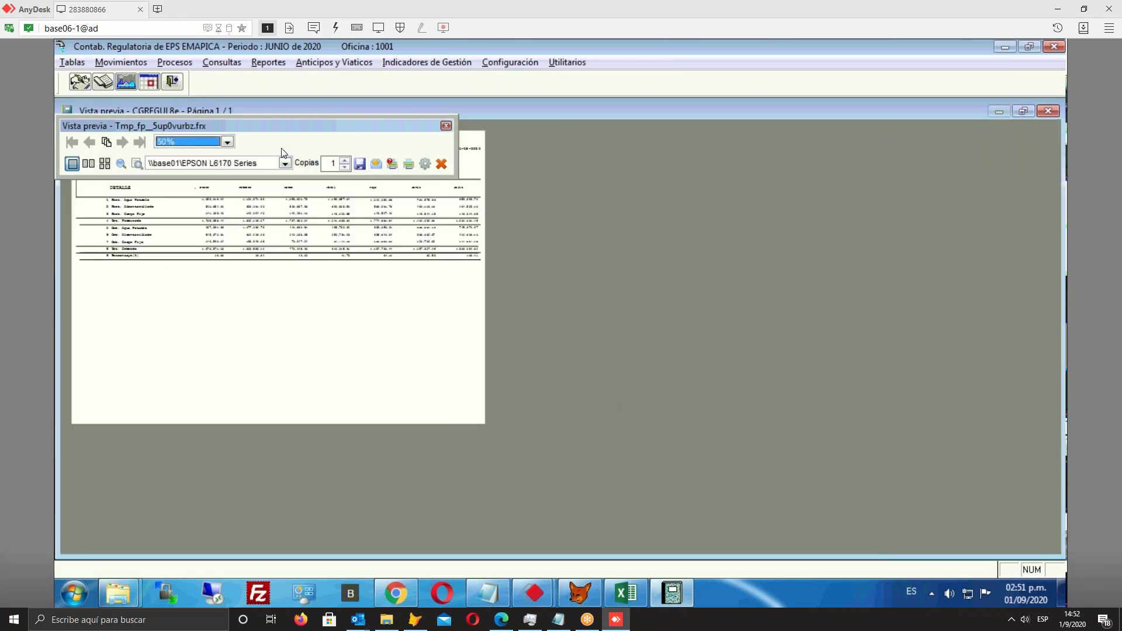
pyautogui.click(227, 142)
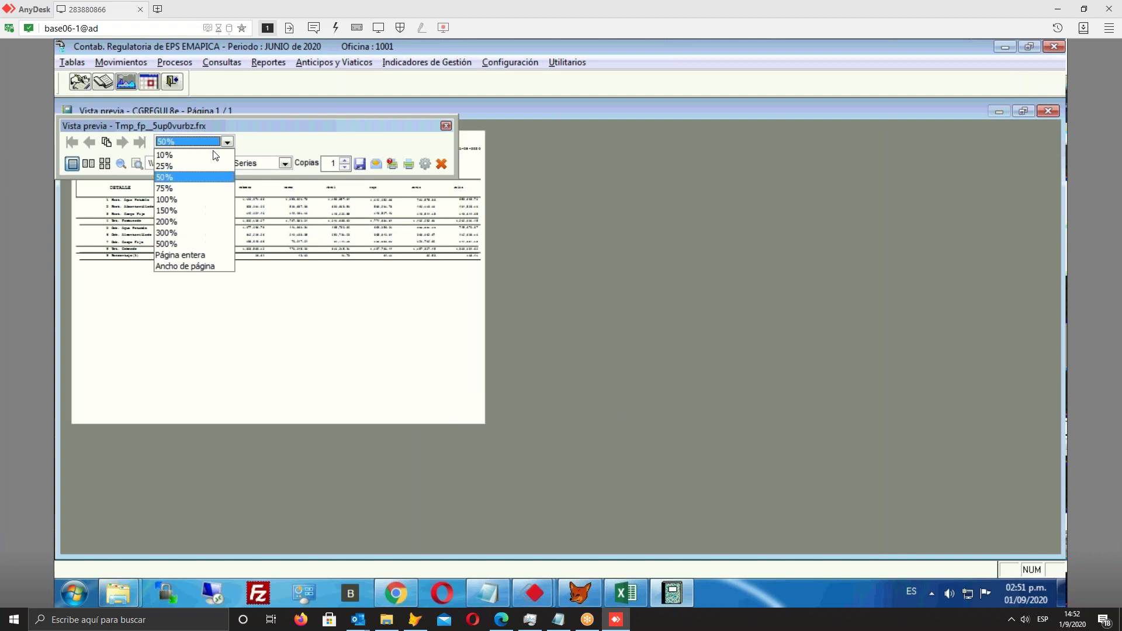
pyautogui.click(190, 210)
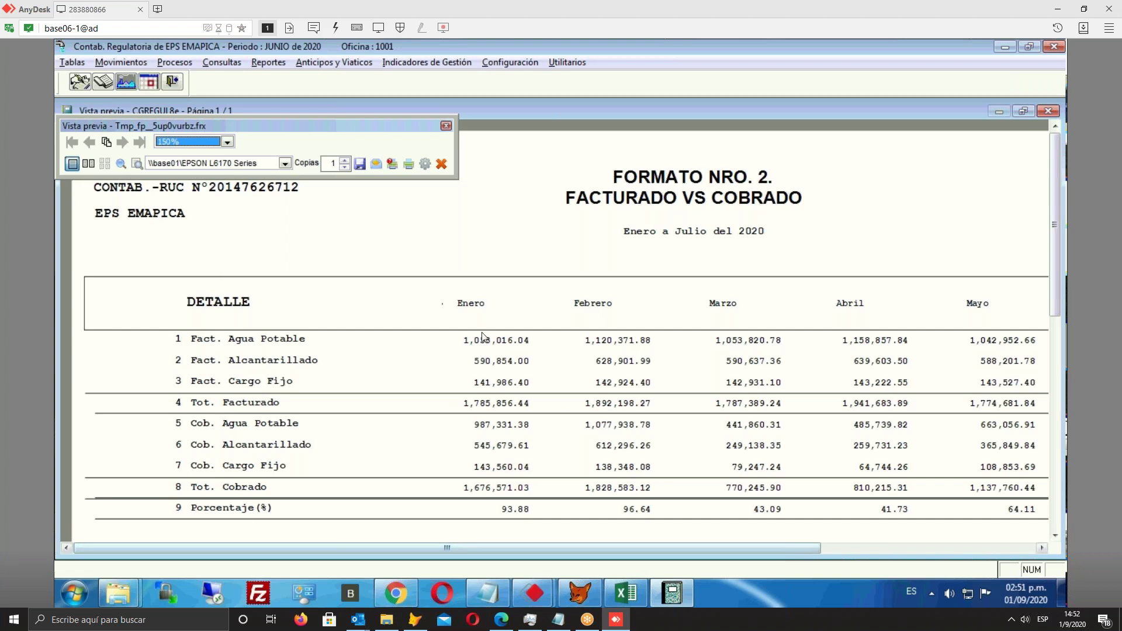
# Examine the billed, collected and percentage rows across Enero to Julio 2020, and close the report preview
pyautogui.hscroll(3, 482, 336)
pyautogui.hscroll(4, 482, 336)
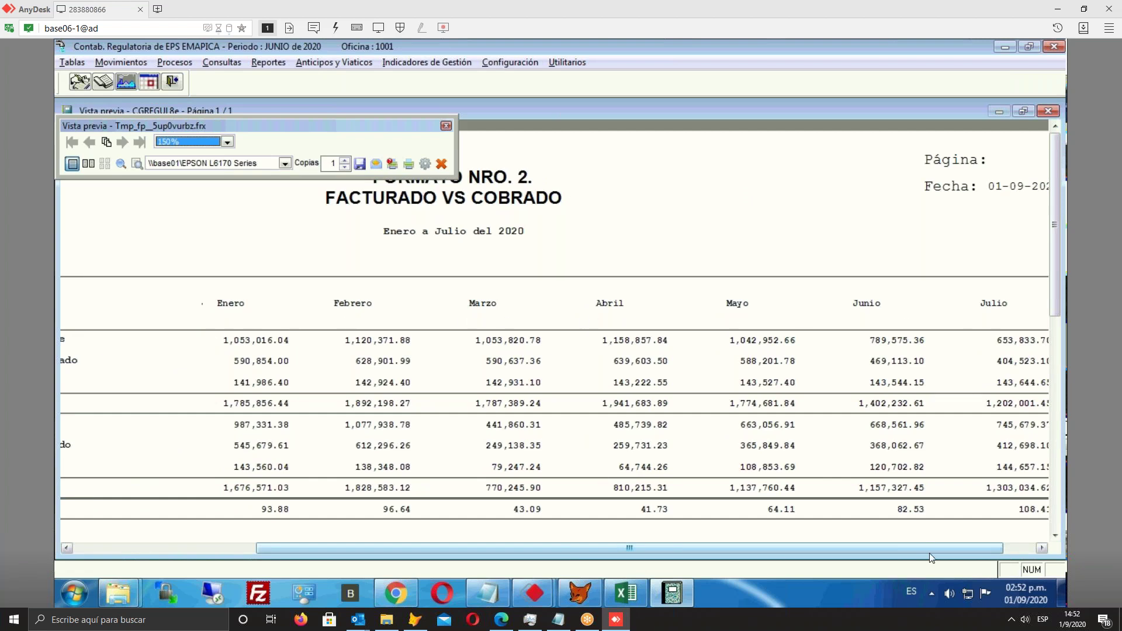
pyautogui.hscroll(3, 979, 548)
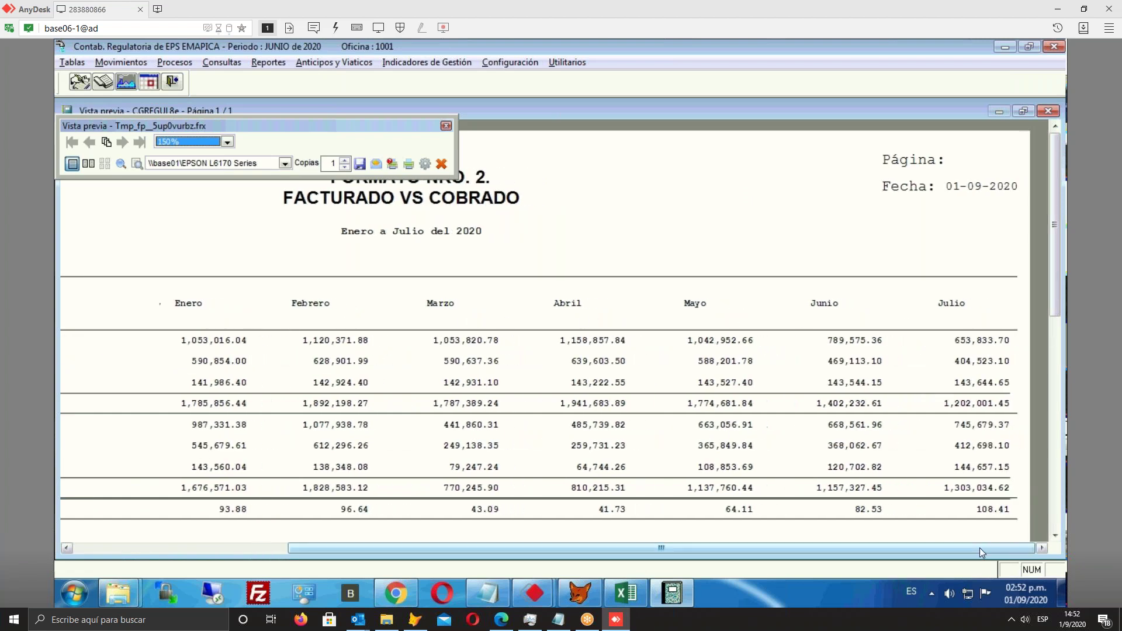
pyautogui.moveTo(932, 548); pyautogui.dragTo(749, 545)
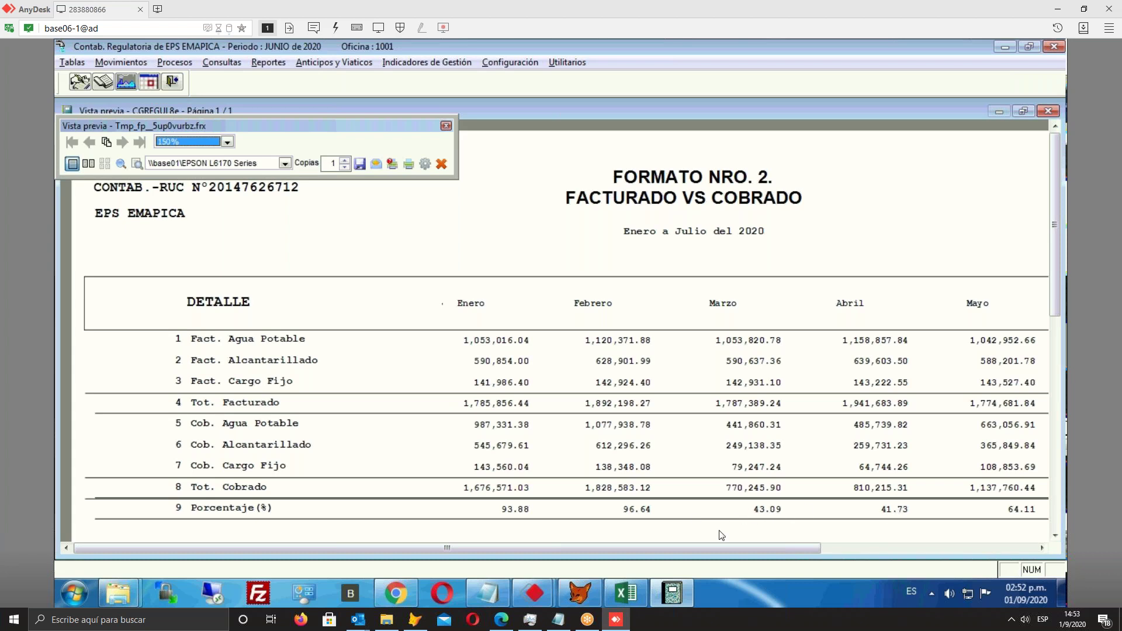
pyautogui.moveTo(814, 545); pyautogui.dragTo(942, 547)
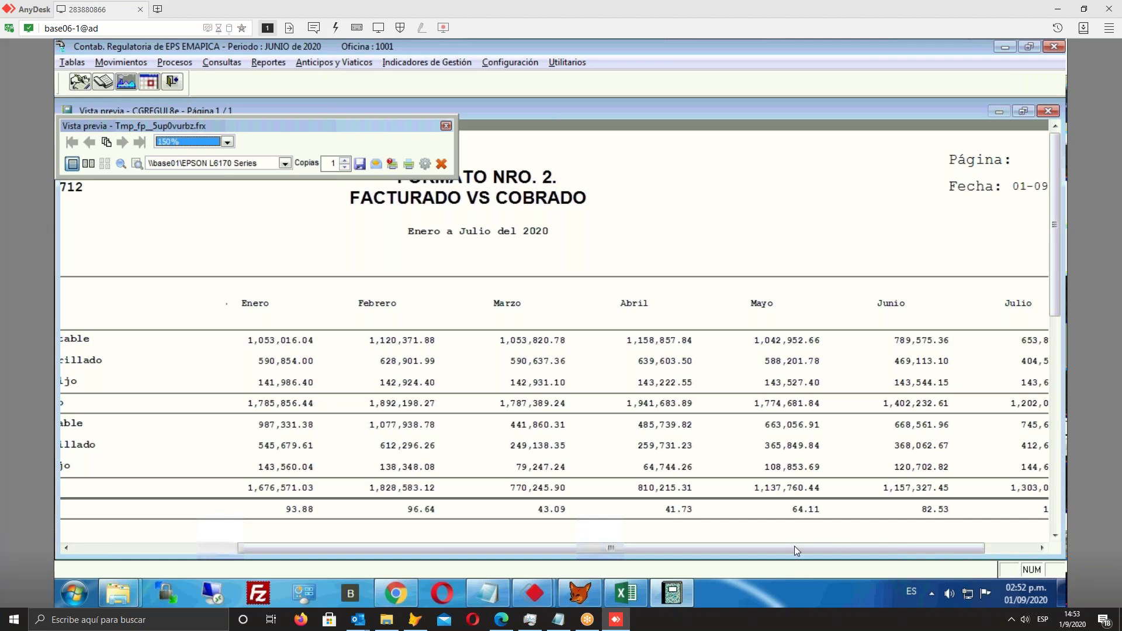
pyautogui.moveTo(703, 549); pyautogui.dragTo(526, 550)
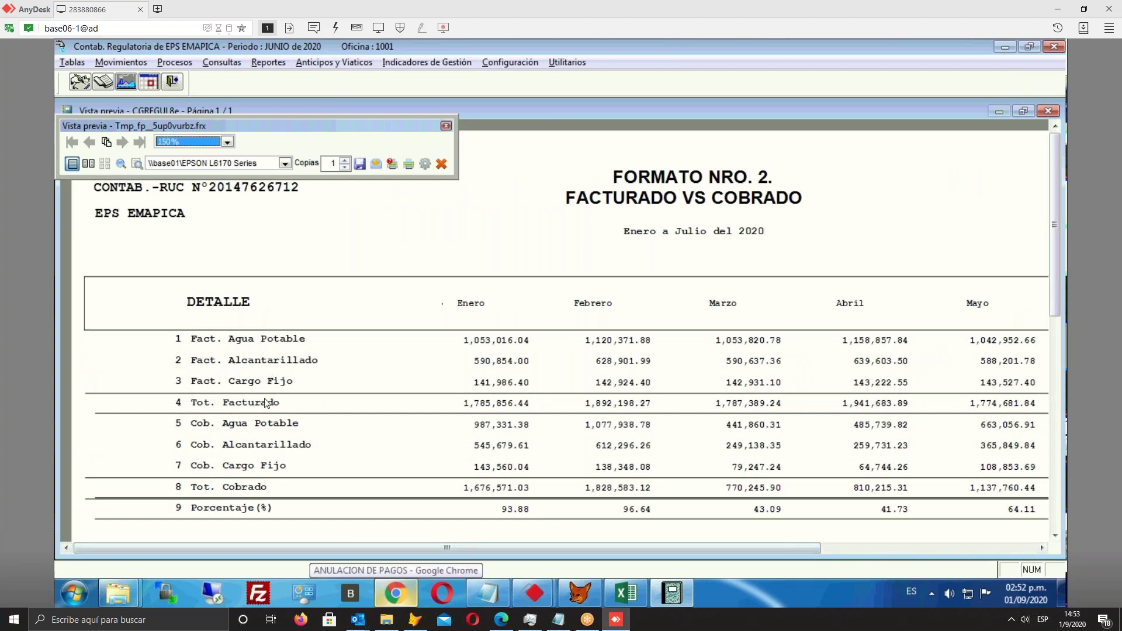
pyautogui.moveTo(606, 548); pyautogui.dragTo(860, 551)
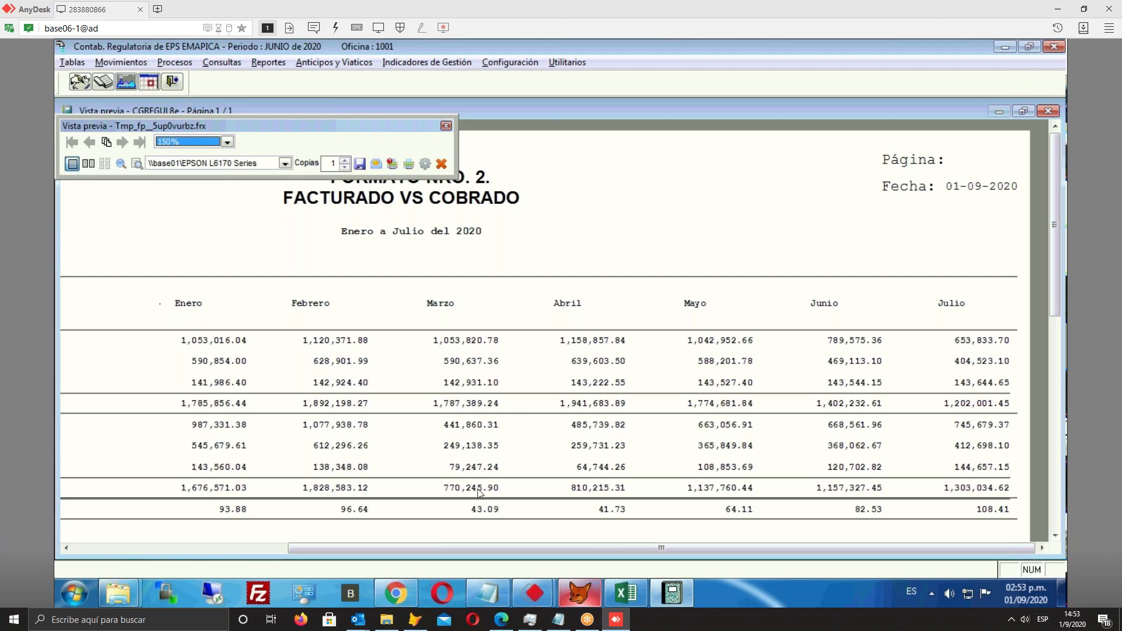
pyautogui.click(798, 500)
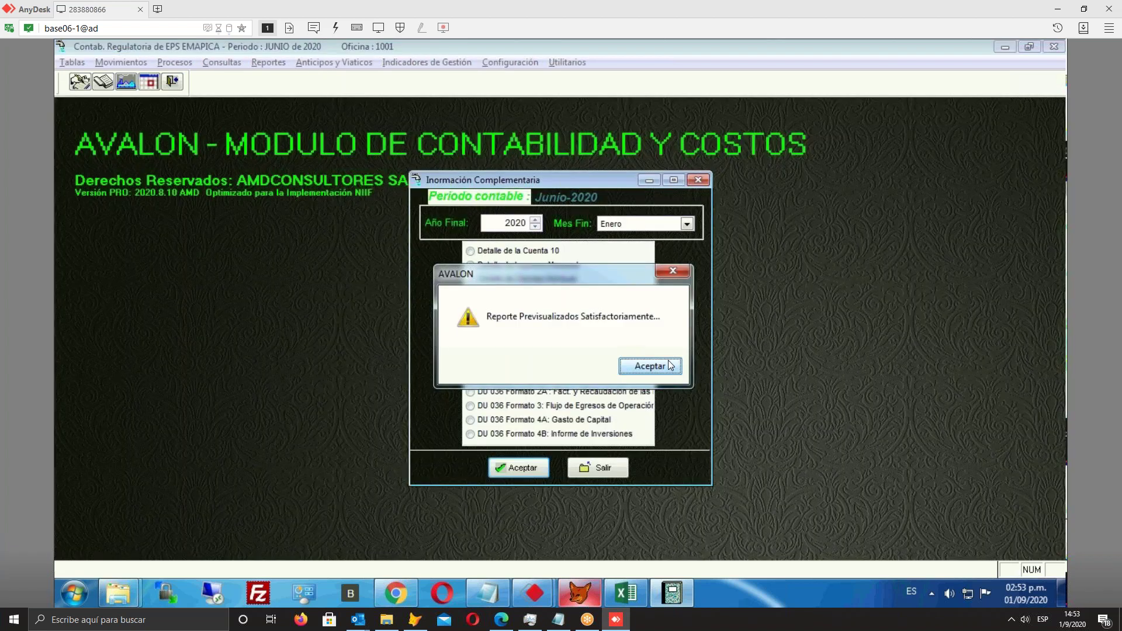
pyautogui.click(660, 367)
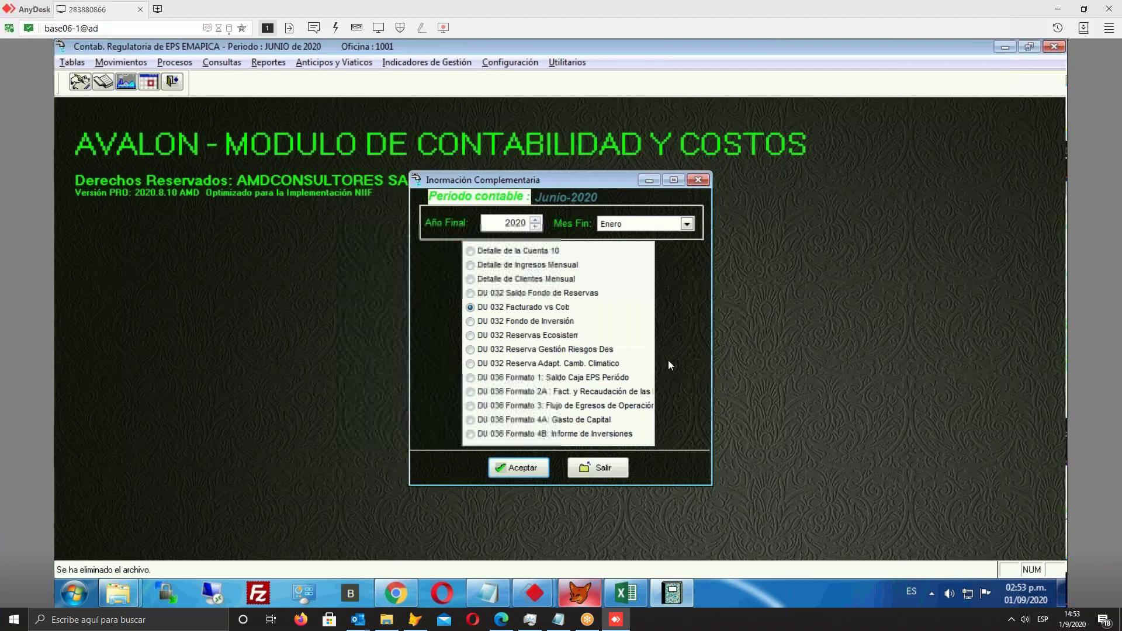
pyautogui.click(691, 227)
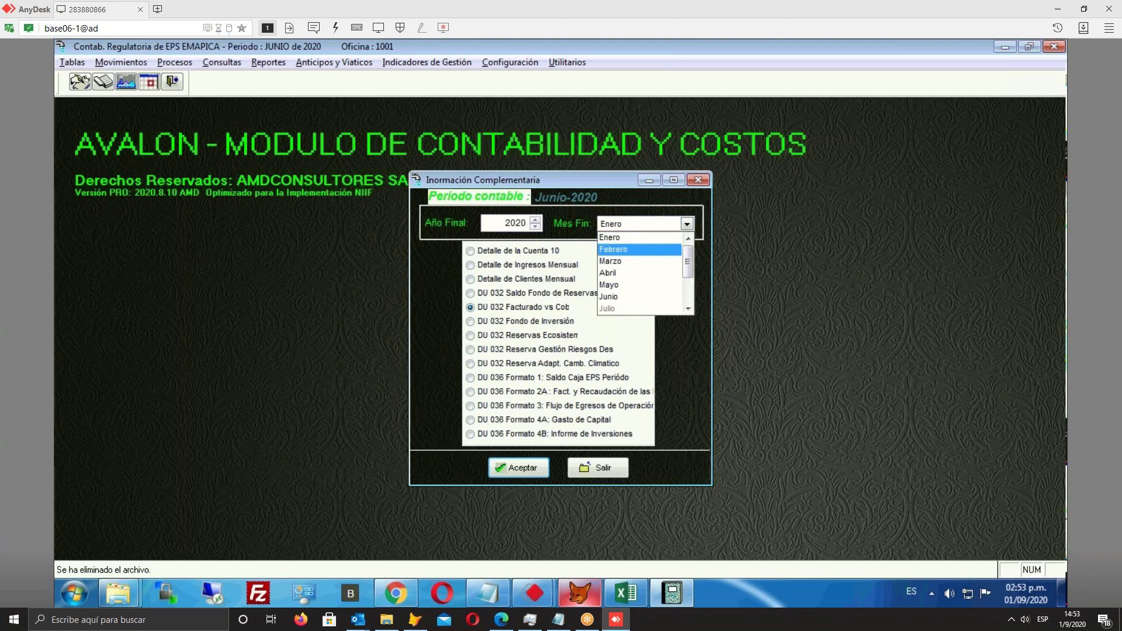
pyautogui.click(652, 250)
pyautogui.click(688, 224)
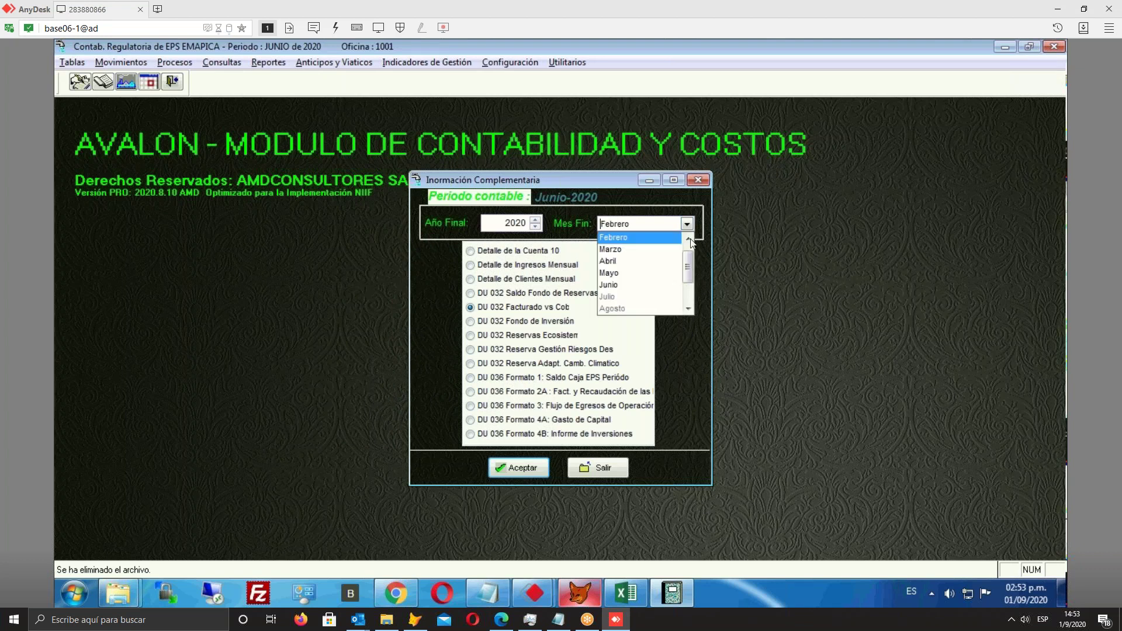
pyautogui.scroll(1, 655, 236)
pyautogui.click(655, 237)
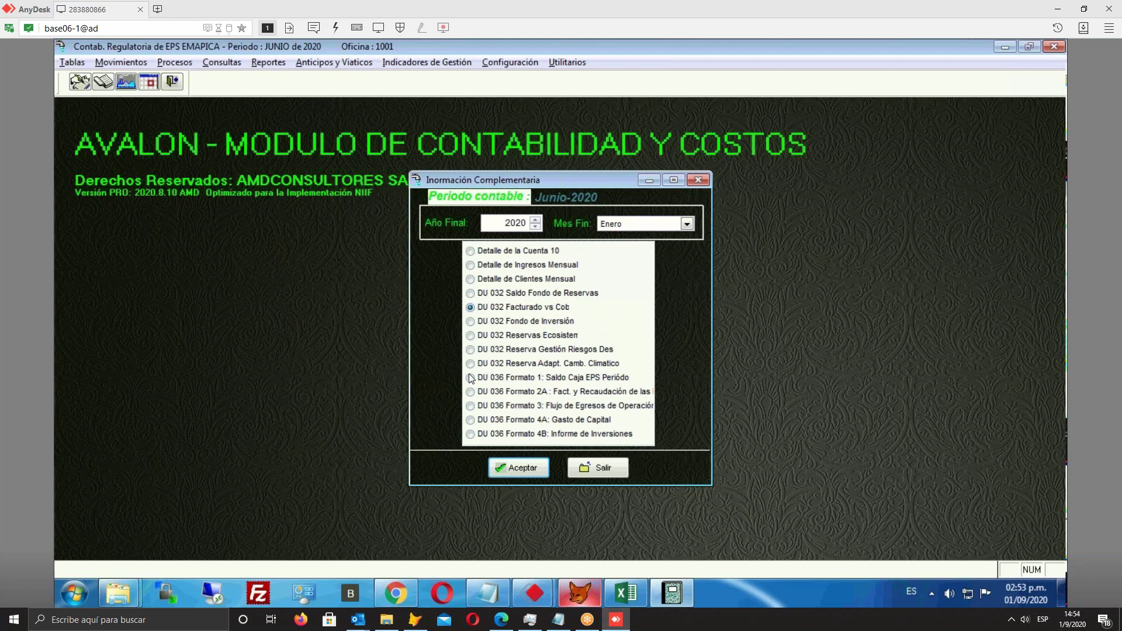
# Generate the DU 036 Formato 2A billing and collection report with end month Junio 2020
pyautogui.click(471, 392)
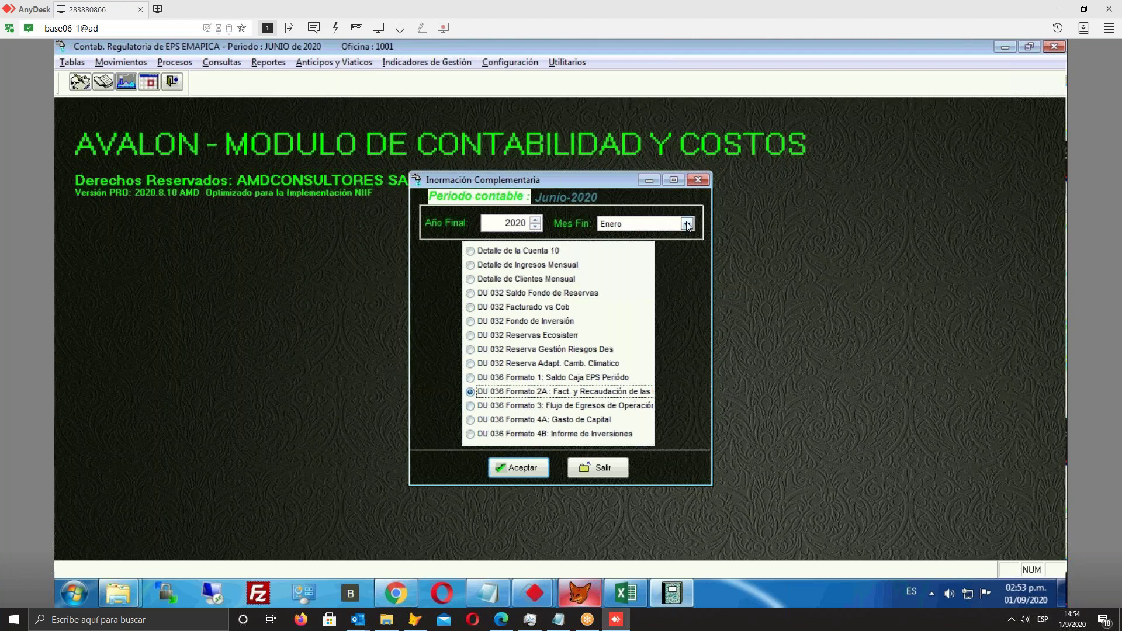
pyautogui.click(688, 224)
pyautogui.click(619, 298)
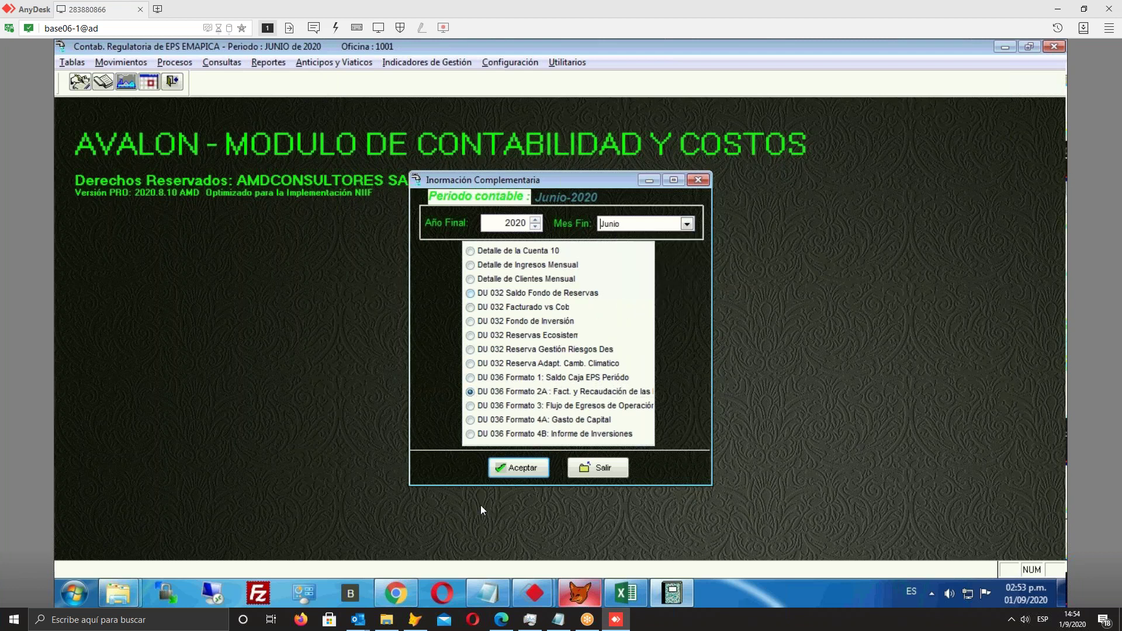
pyautogui.click(509, 469)
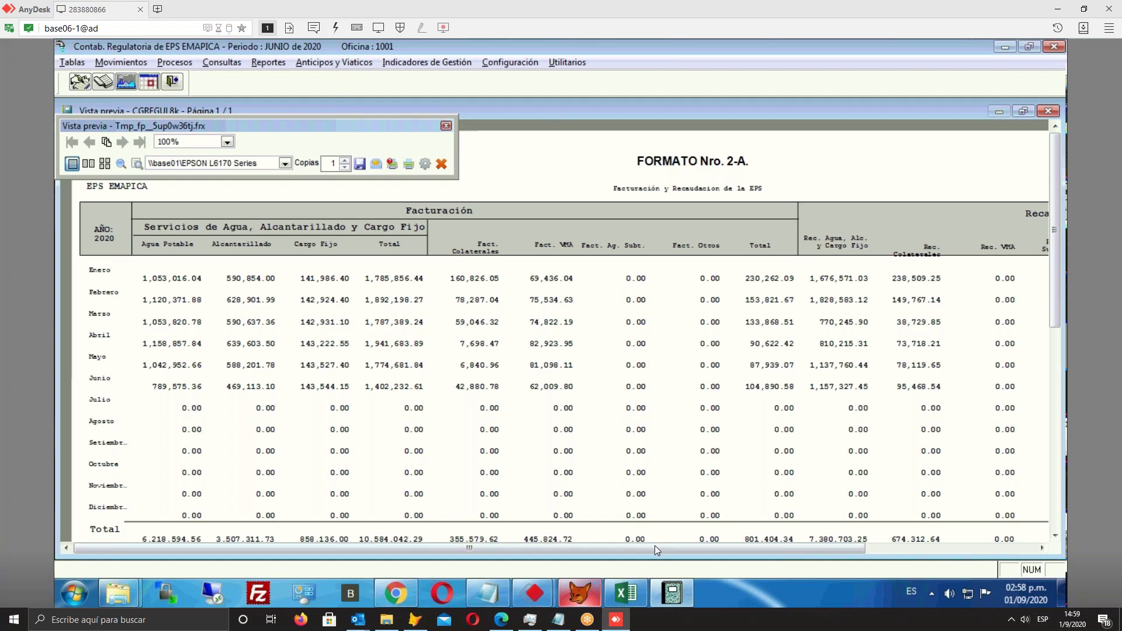
# Examine the billing and collection columns of Formato Nro. 2-A, and close the preview and the Información Complementaria window
pyautogui.moveTo(783, 550); pyautogui.dragTo(910, 555)
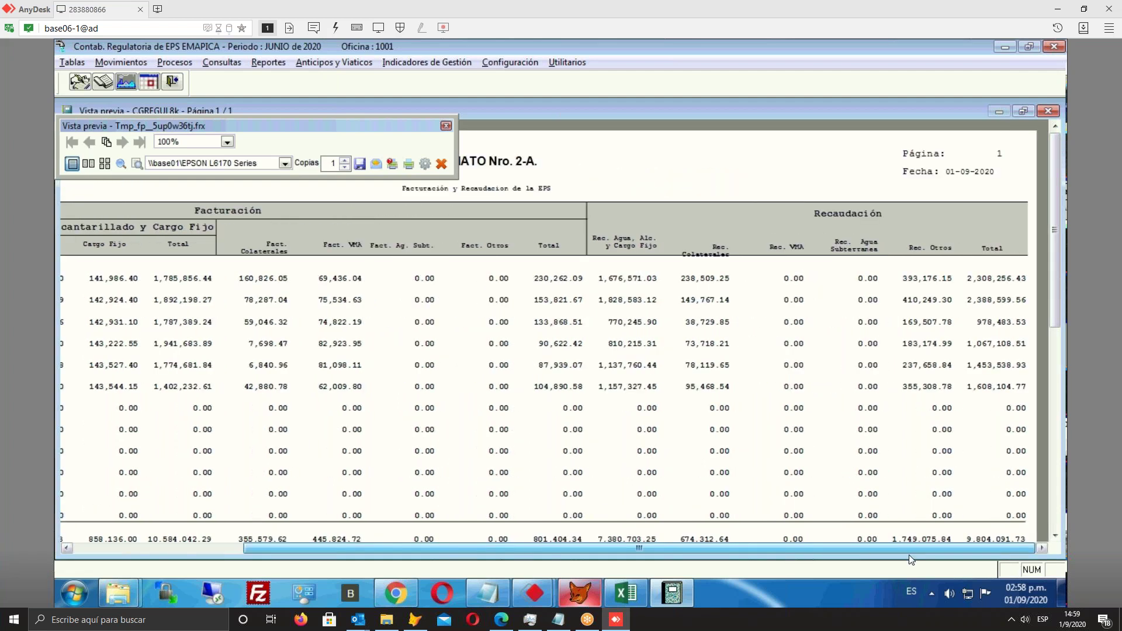
pyautogui.moveTo(752, 550); pyautogui.dragTo(582, 550)
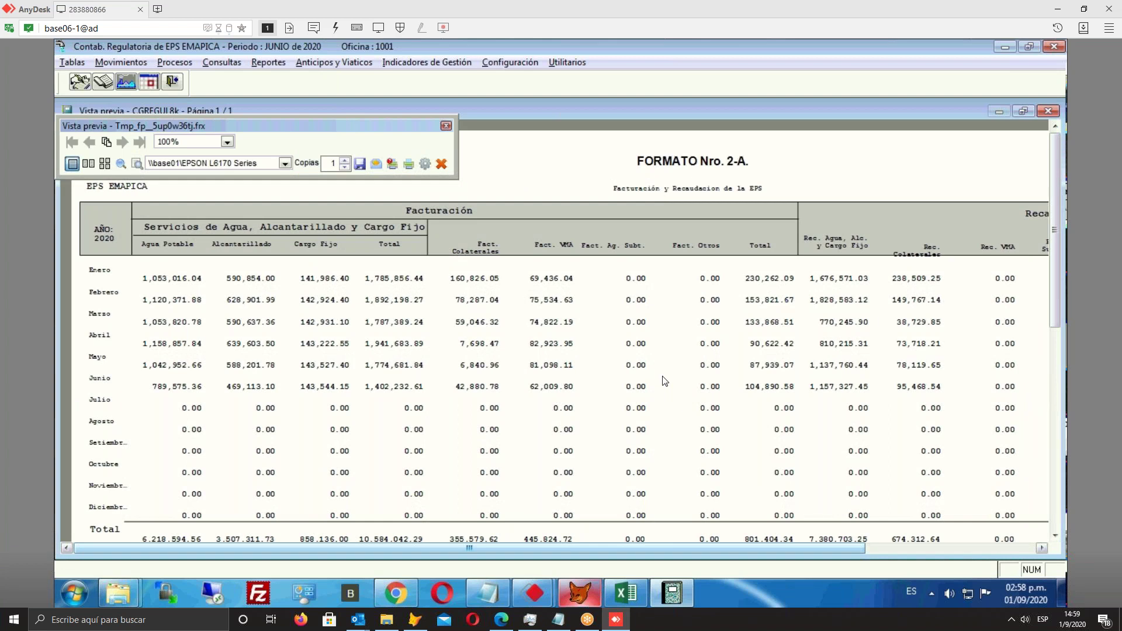
pyautogui.press('Escape')
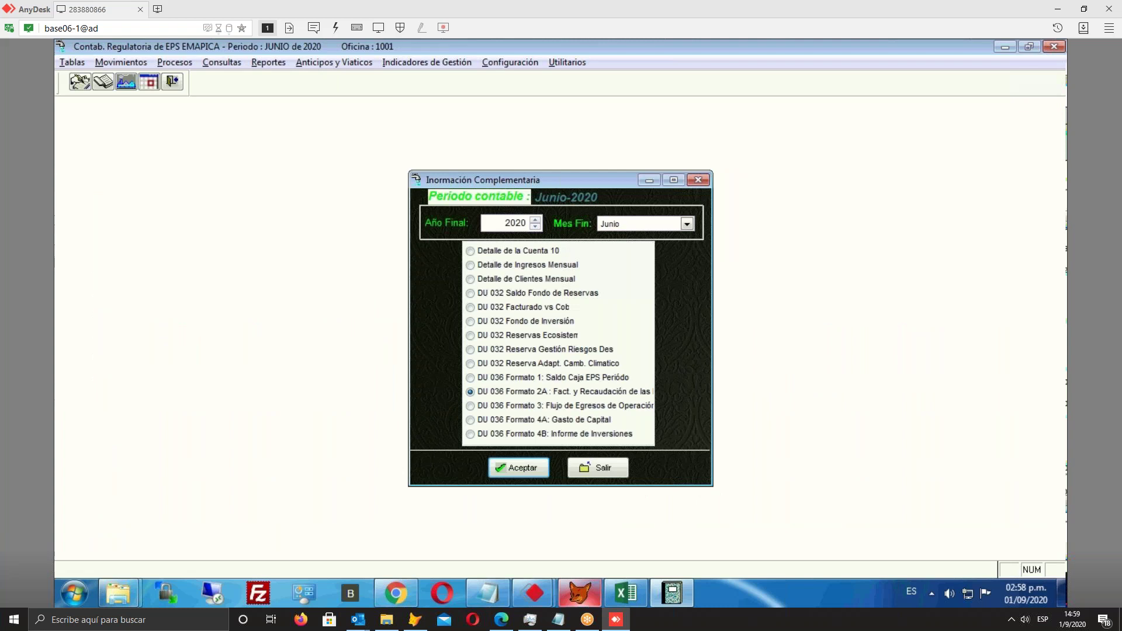
pyautogui.click(618, 471)
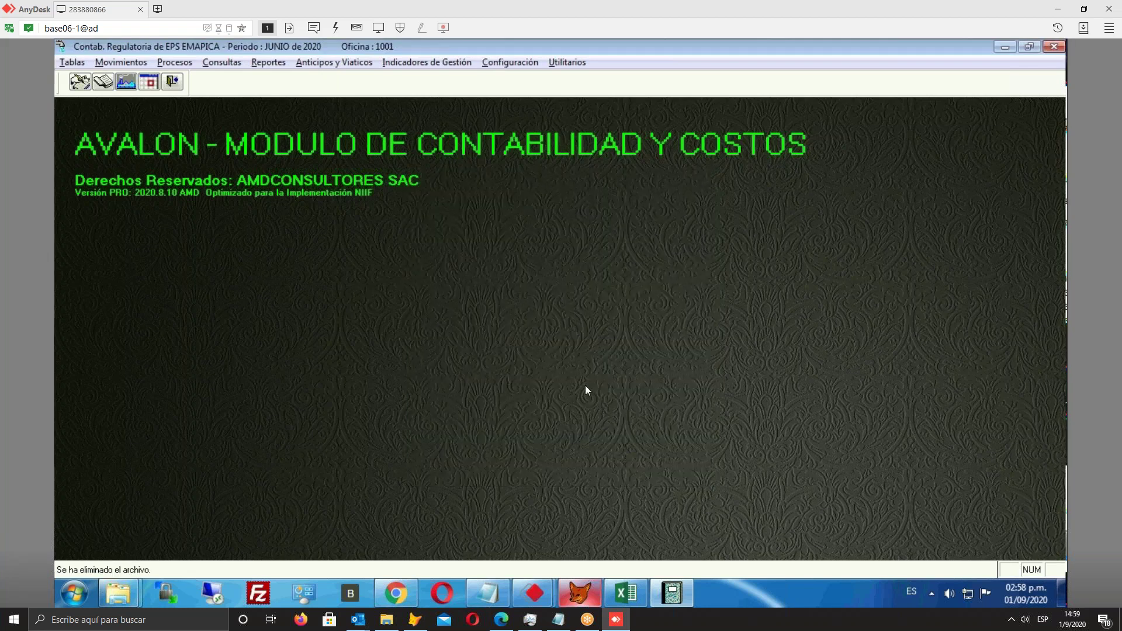
# Generate the Registro de Costos regulatory report for Enero to Junio 2020 with the Acumulado and Mensual options
pyautogui.click(262, 65)
pyautogui.moveTo(364, 392)
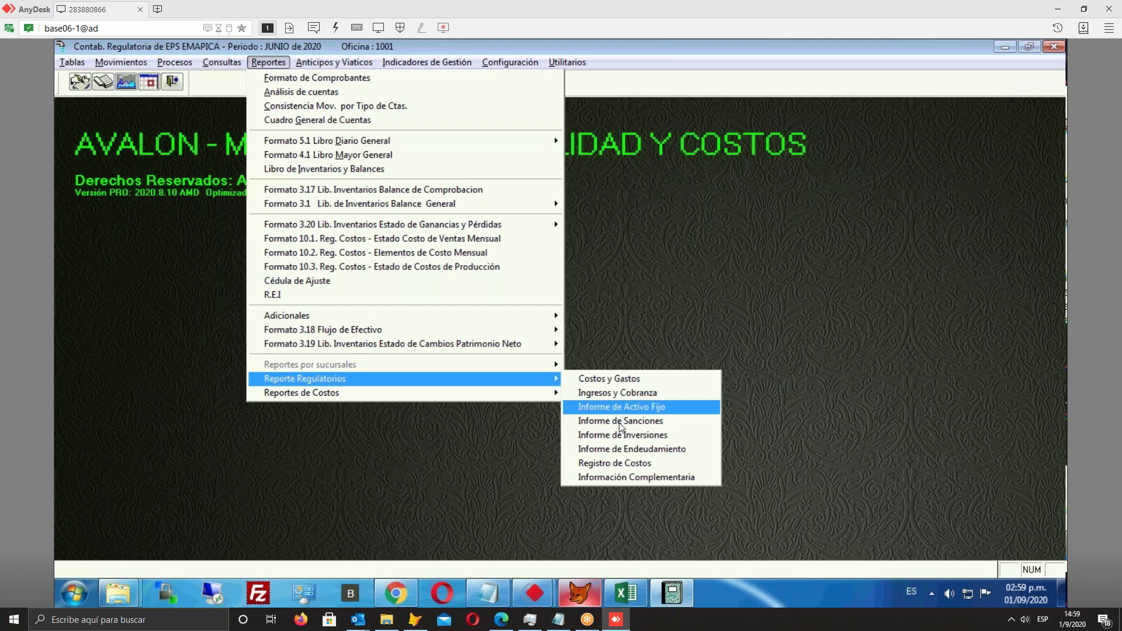
pyautogui.click(628, 468)
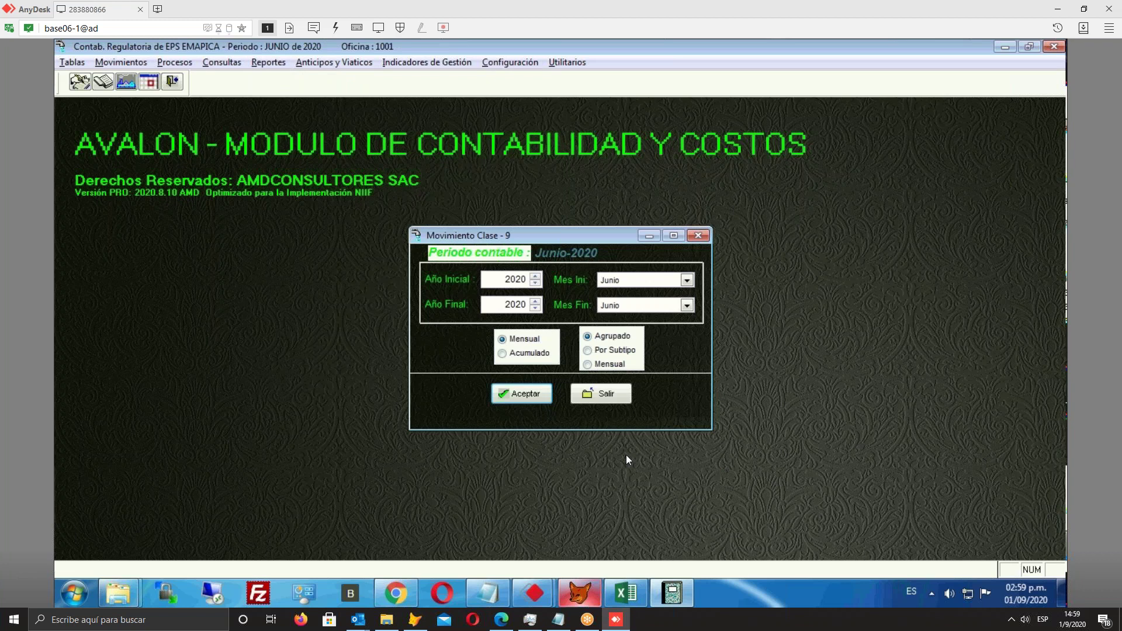
pyautogui.click(517, 354)
pyautogui.click(609, 365)
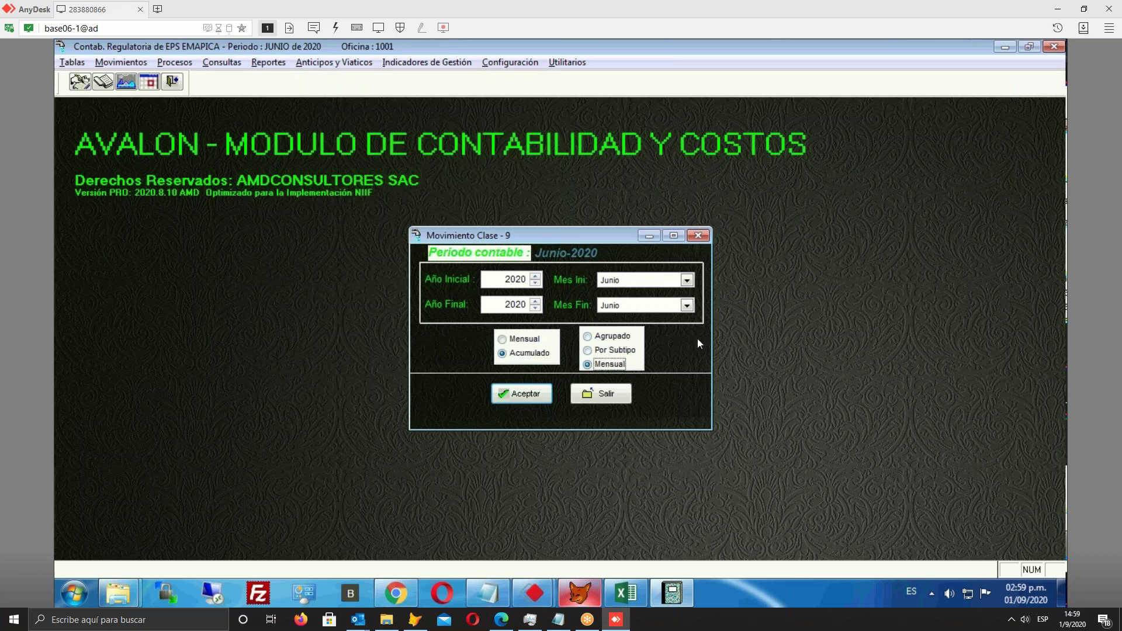
pyautogui.click(687, 281)
pyautogui.scroll(2, 690, 333)
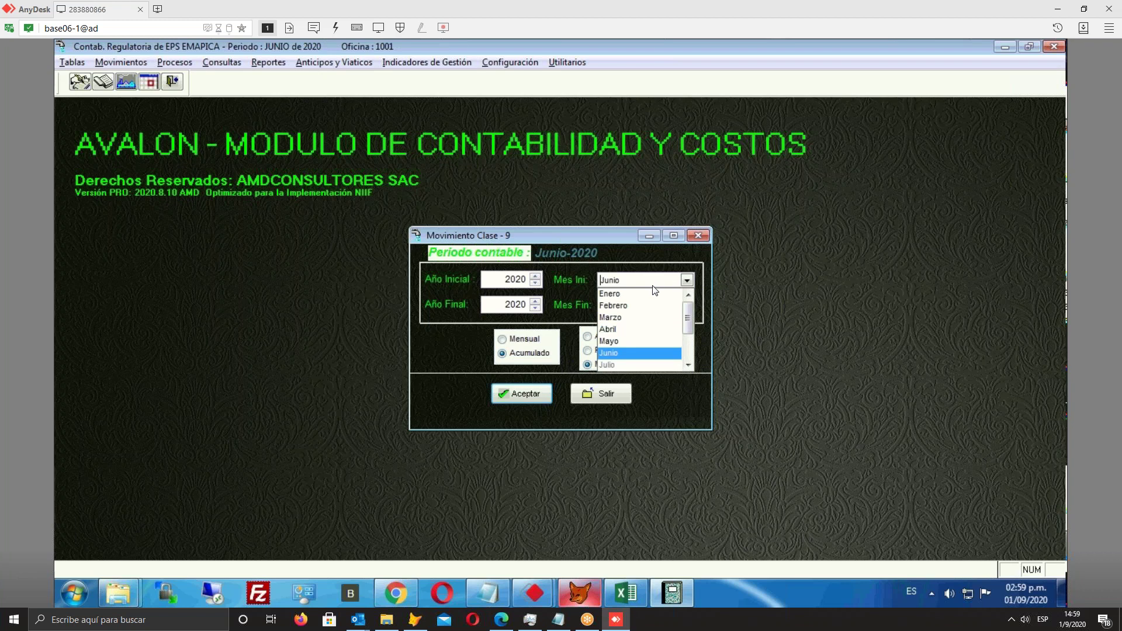
pyautogui.click(638, 296)
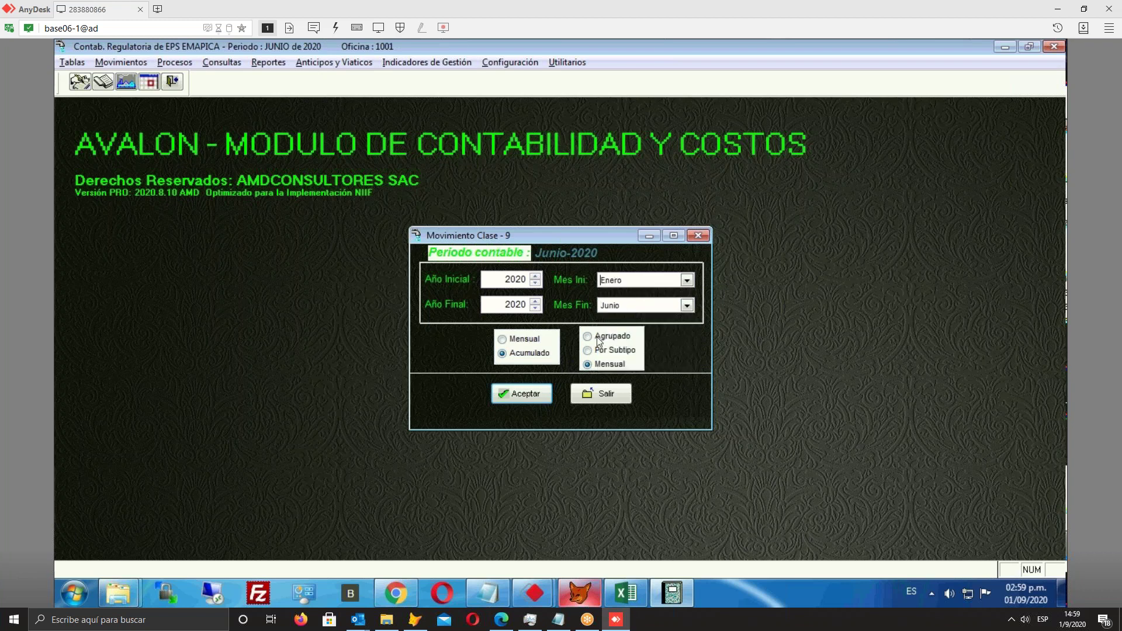
pyautogui.click(521, 396)
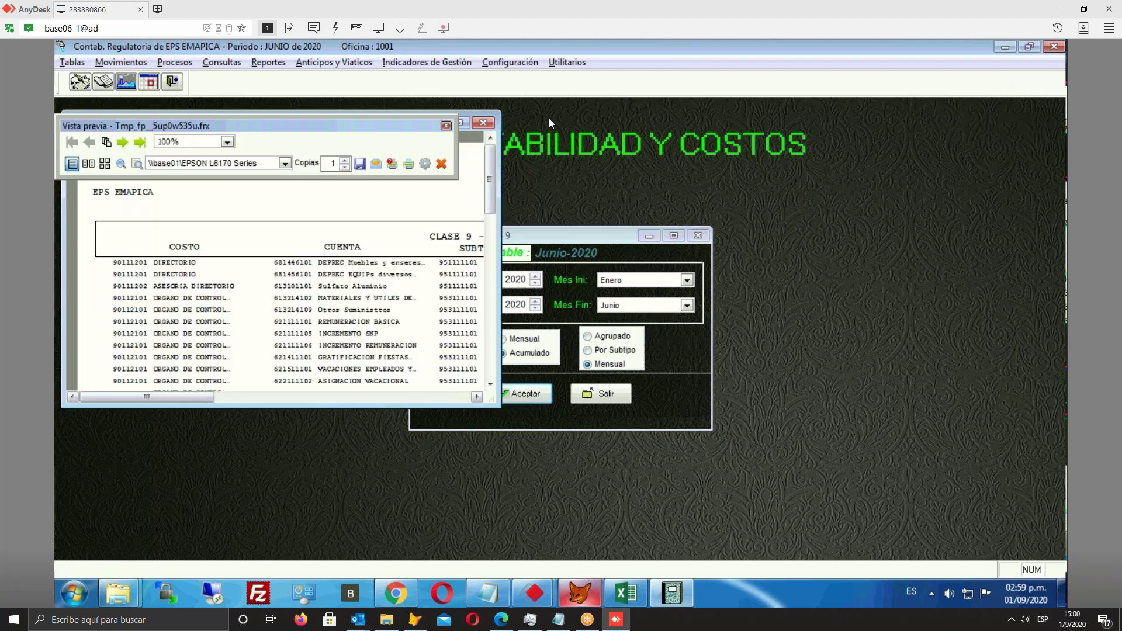
# Enlarge the monthly cost register preview to full window size and examine its columns across the whole page width
pyautogui.click(461, 124)
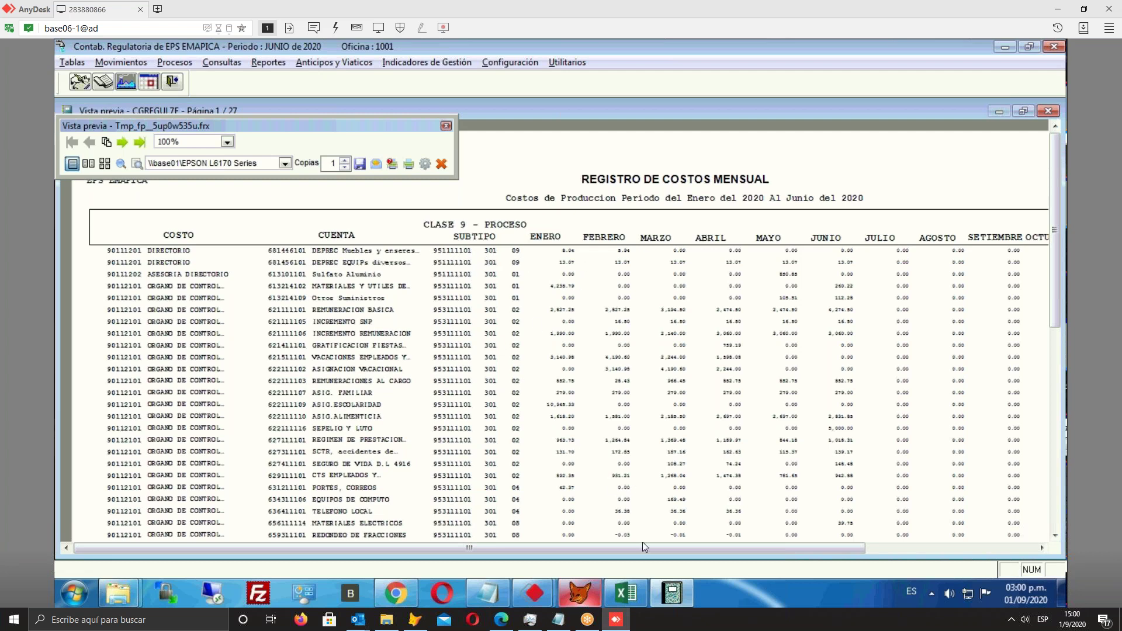
pyautogui.moveTo(715, 542); pyautogui.dragTo(952, 550)
pyautogui.moveTo(654, 547); pyautogui.dragTo(626, 545)
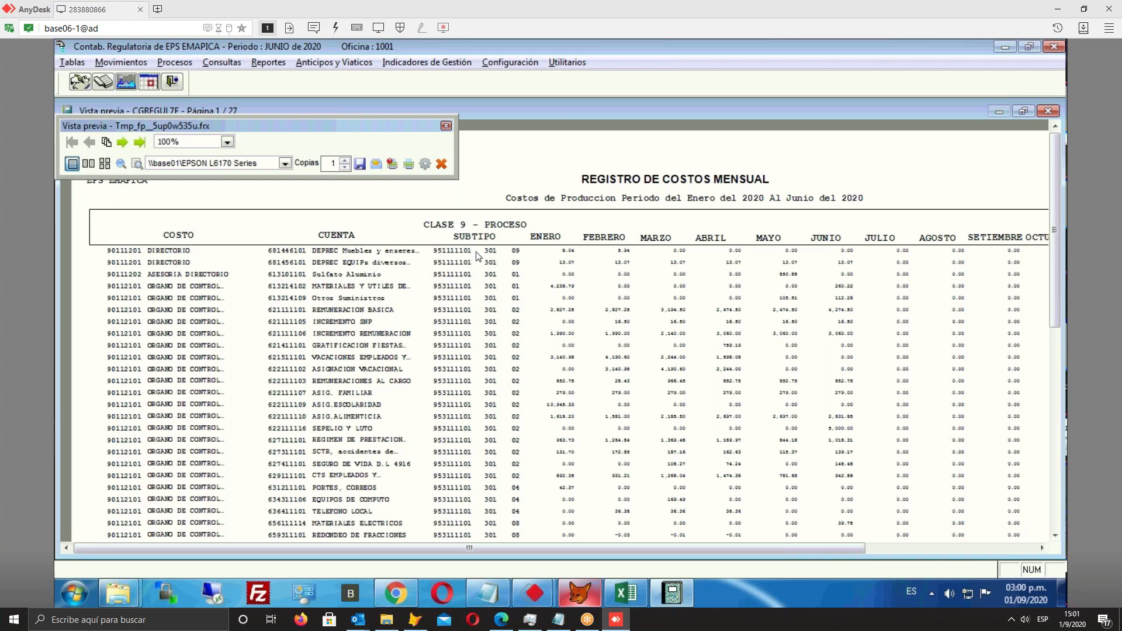
# Export the monthly cost register as cgregul7e.xls in the contabreg folder, and close the preview while choosing to view the file
pyautogui.click(362, 166)
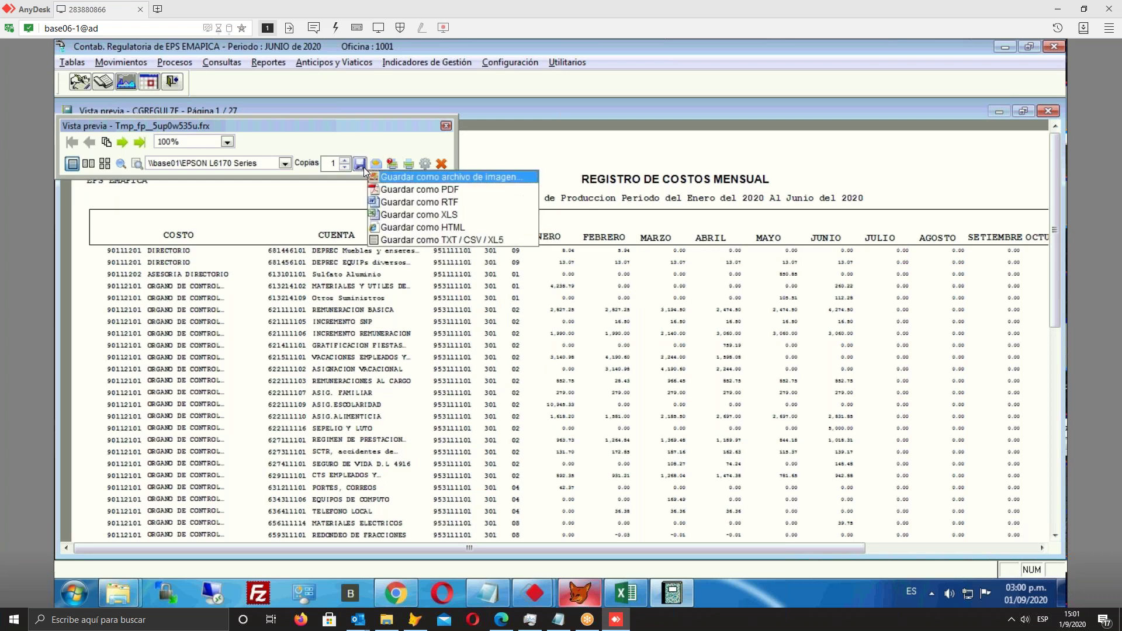
pyautogui.click(427, 214)
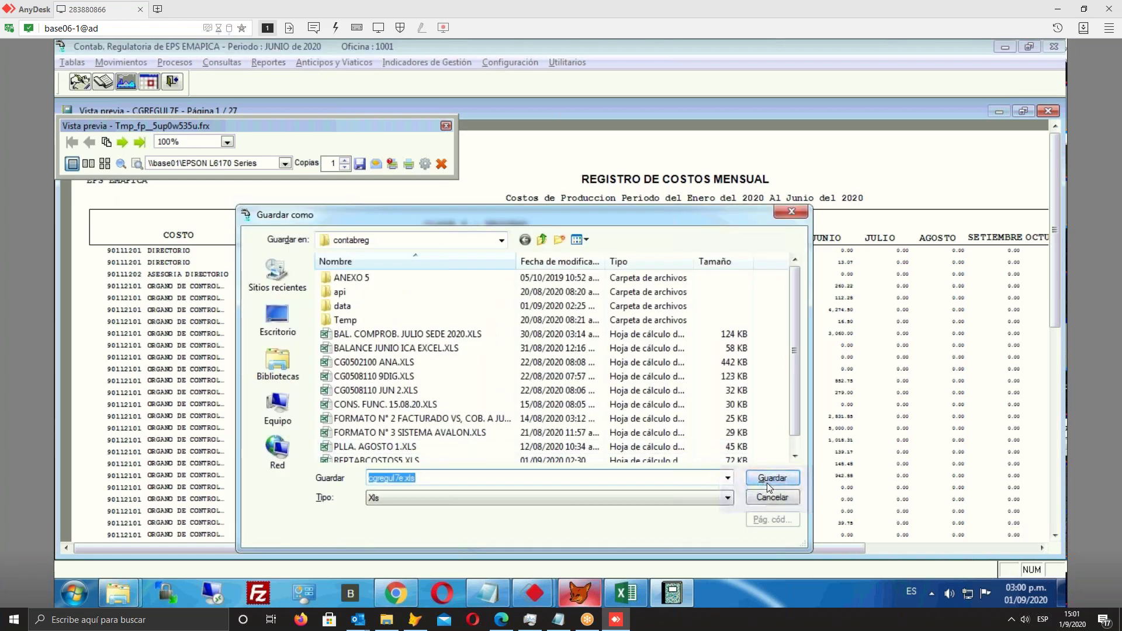
pyautogui.click(767, 483)
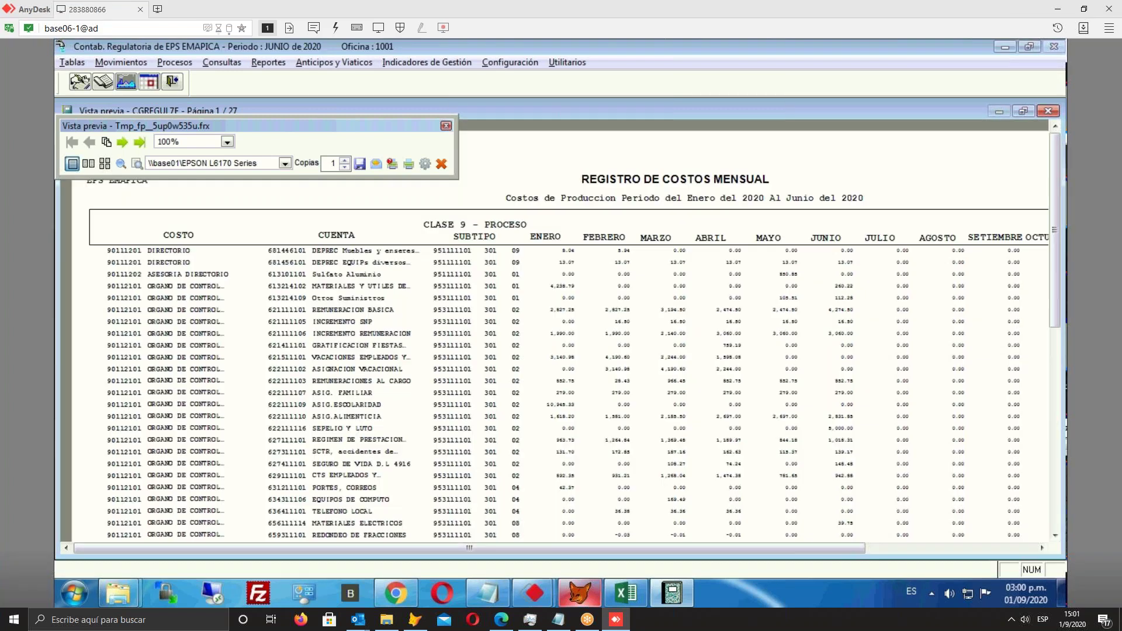
pyautogui.press('Escape')
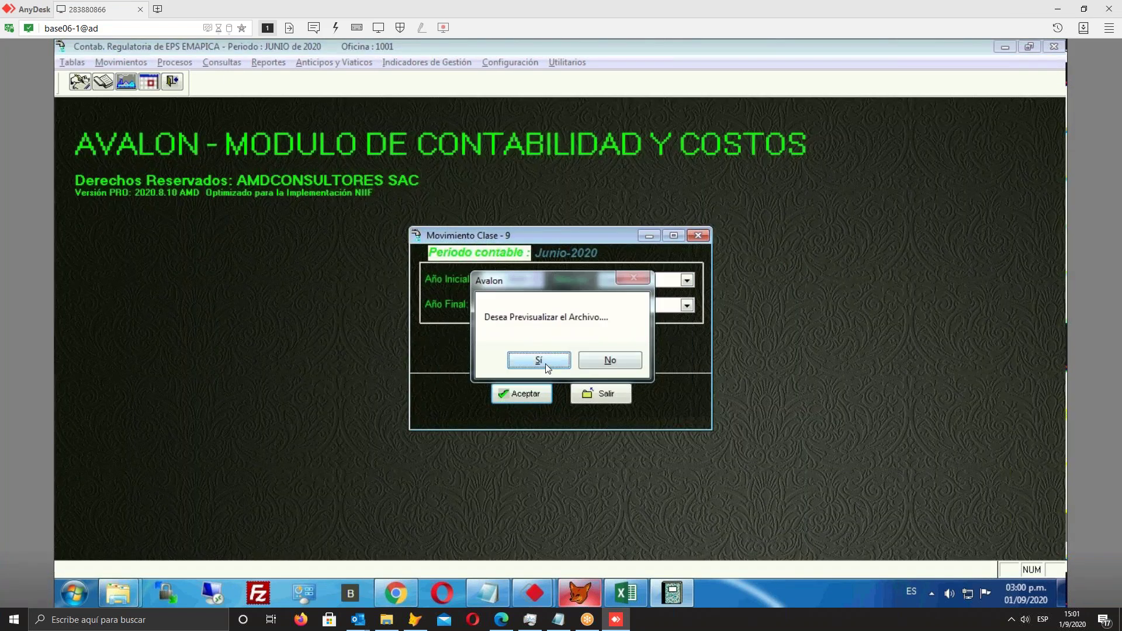
pyautogui.click(545, 363)
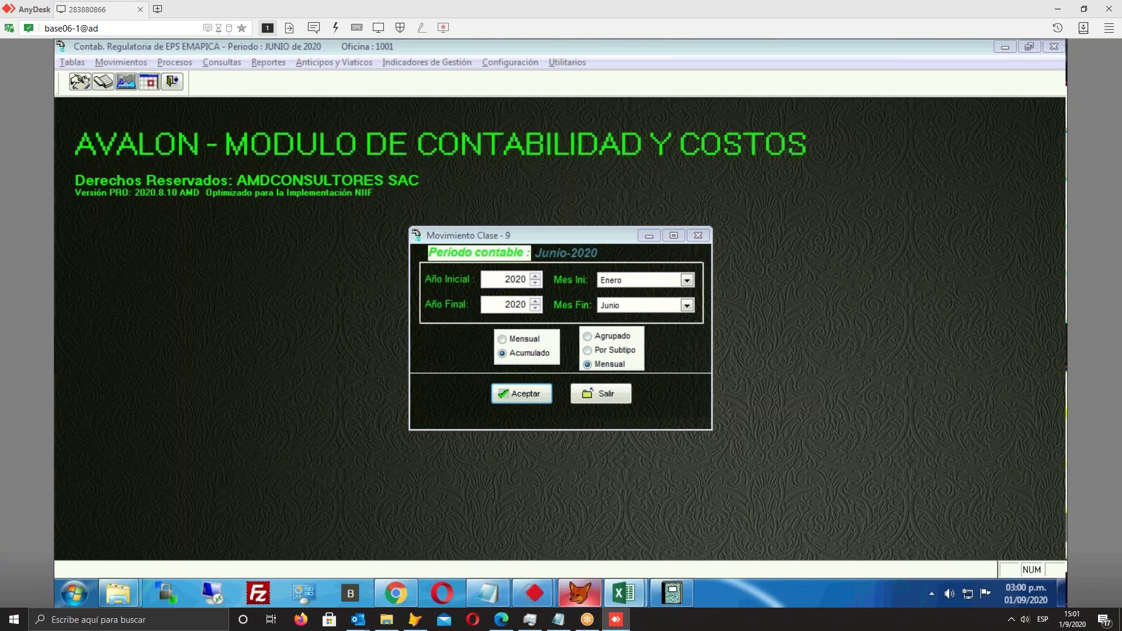
# Switch to the exported CGREGUL7E.XLS workbook in Excel and enable editing of it
pyautogui.click(623, 593)
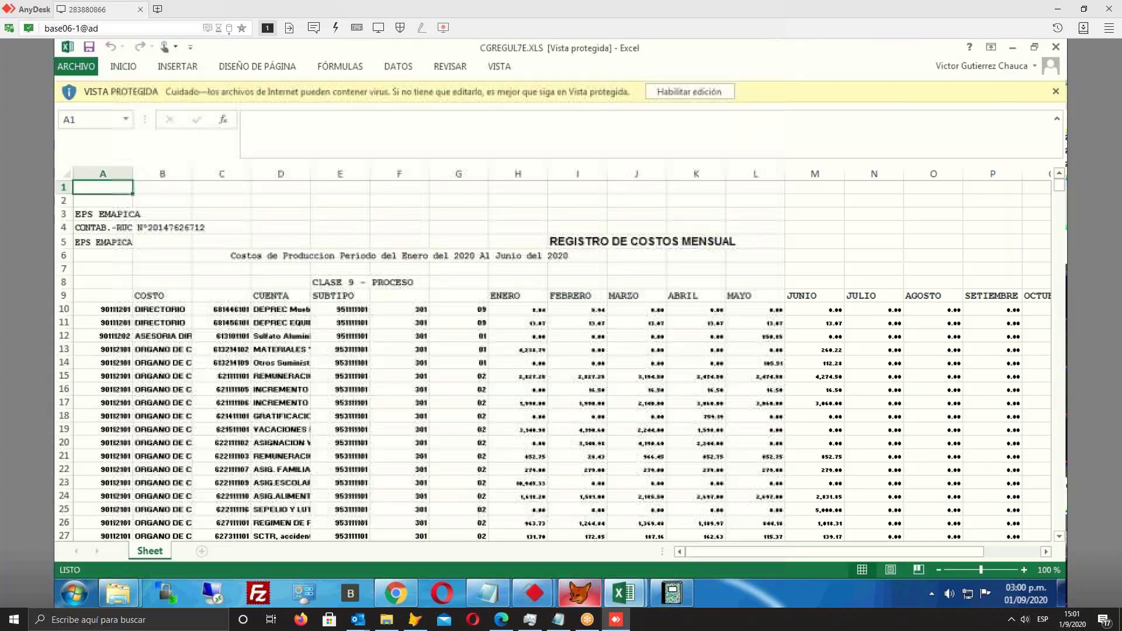
pyautogui.click(421, 313)
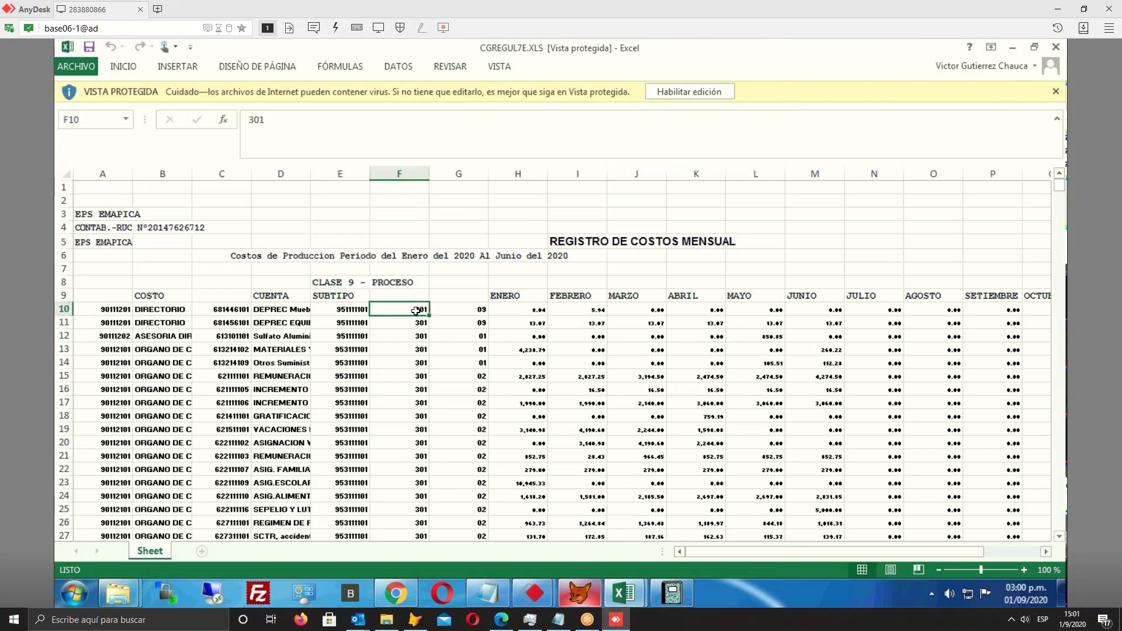
pyautogui.rightClick(416, 306)
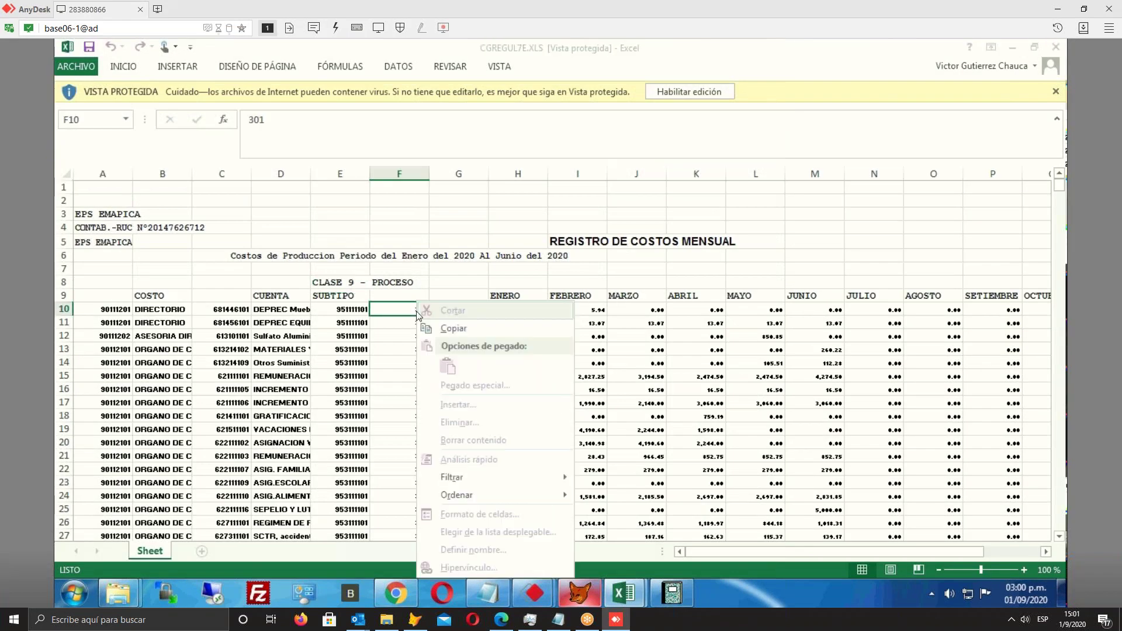
pyautogui.click(701, 91)
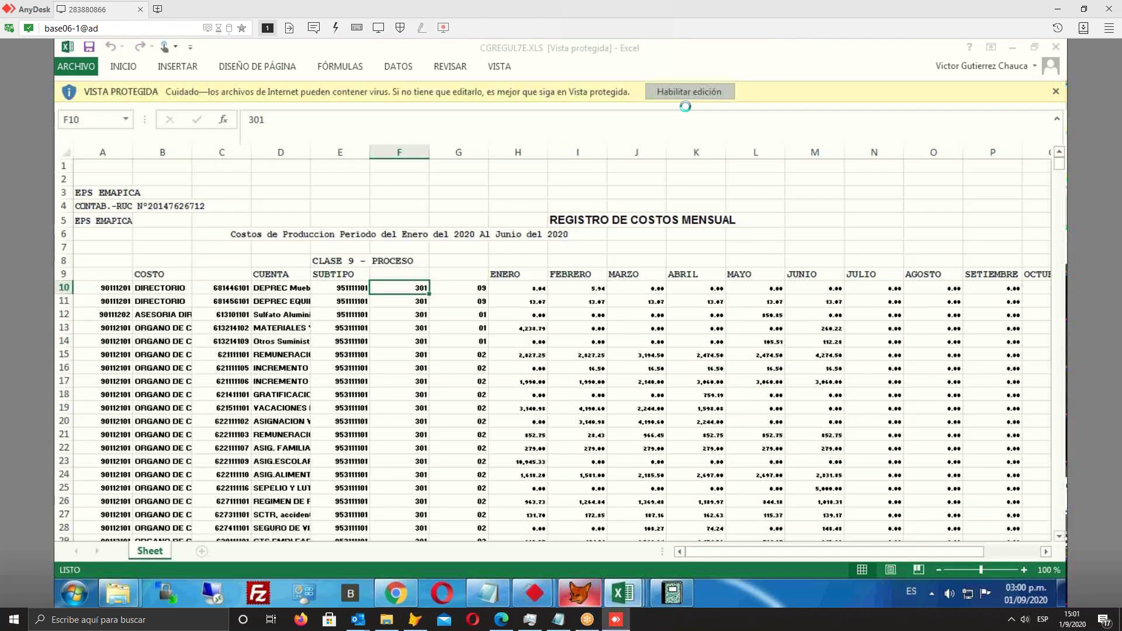
# Insert two whole blank columns at F, directly after the SUBTIPO codes
pyautogui.rightClick(398, 350)
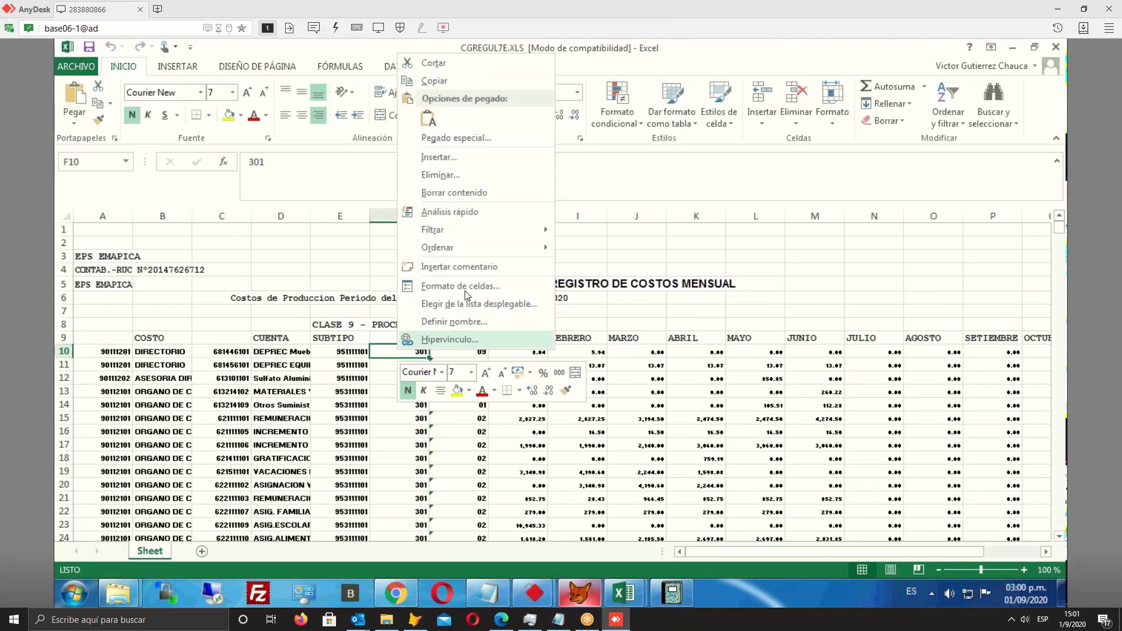
pyautogui.click(460, 158)
pyautogui.click(436, 172)
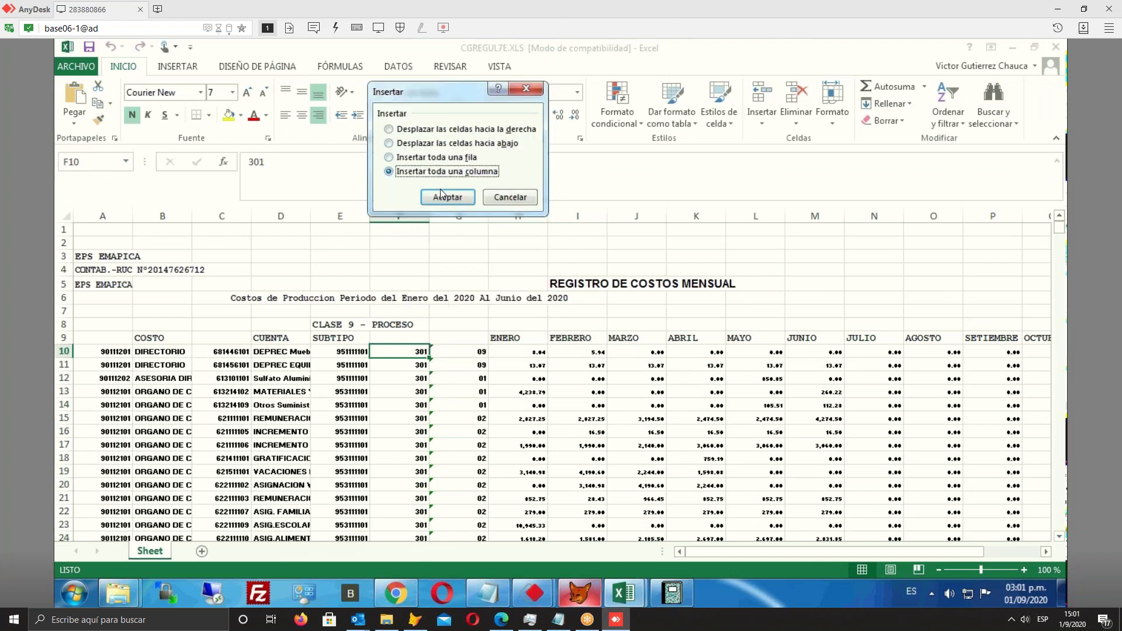
pyautogui.click(449, 193)
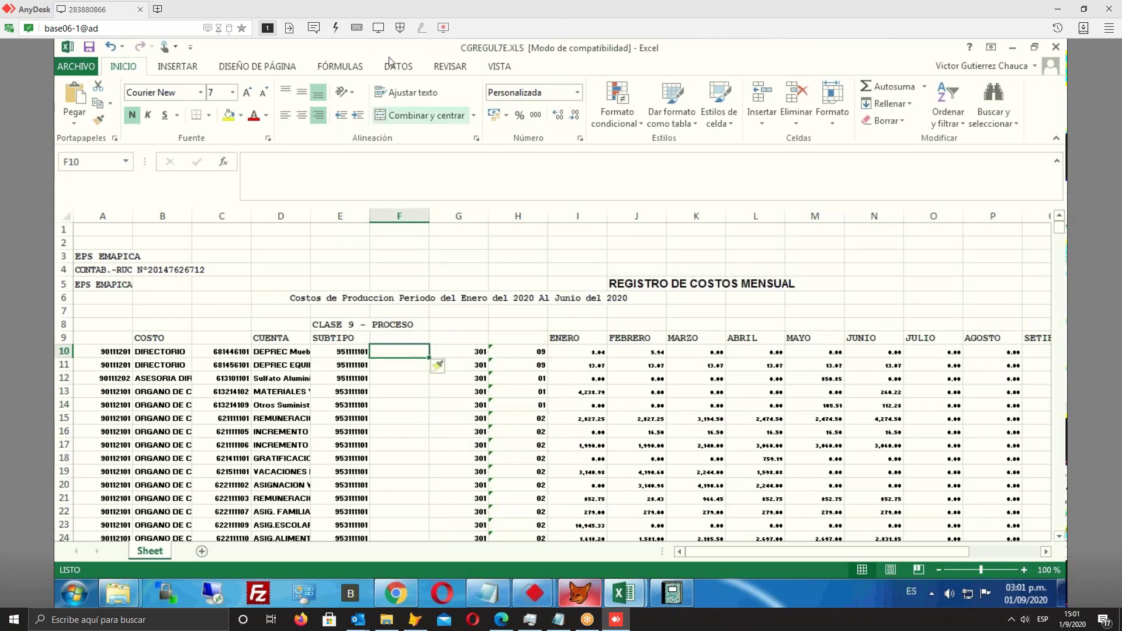
pyautogui.rightClick(411, 350)
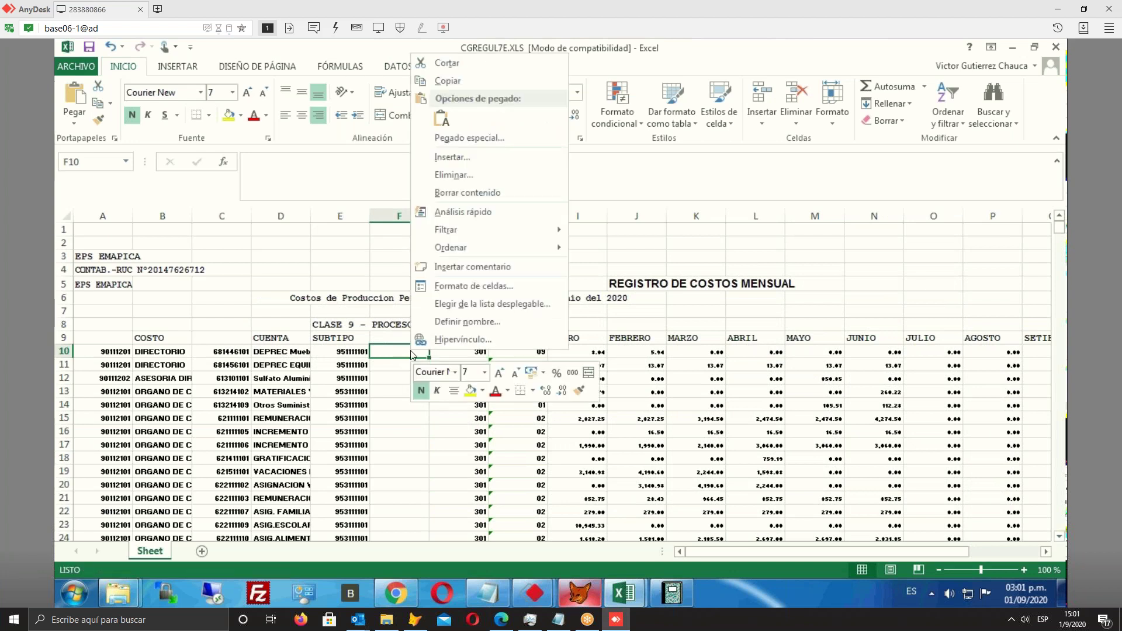
pyautogui.click(474, 157)
pyautogui.click(465, 175)
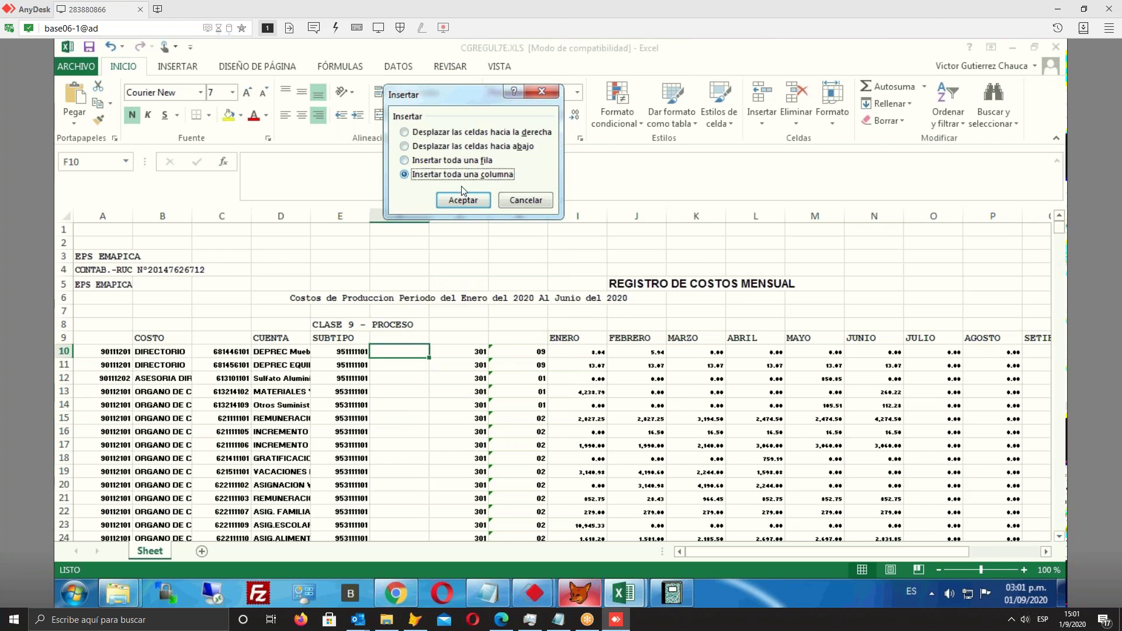
pyautogui.click(461, 198)
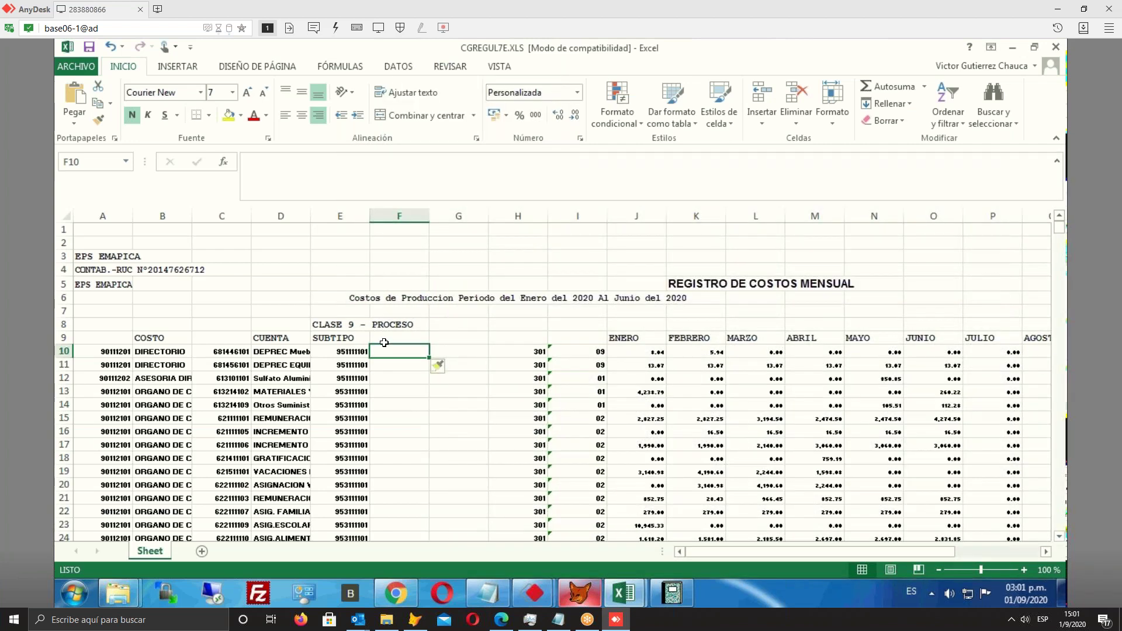
# Try to extract the first two characters of the SUBTIPO code in E10 into F10 with =extrae(E10;1;2)
pyautogui.write('=')
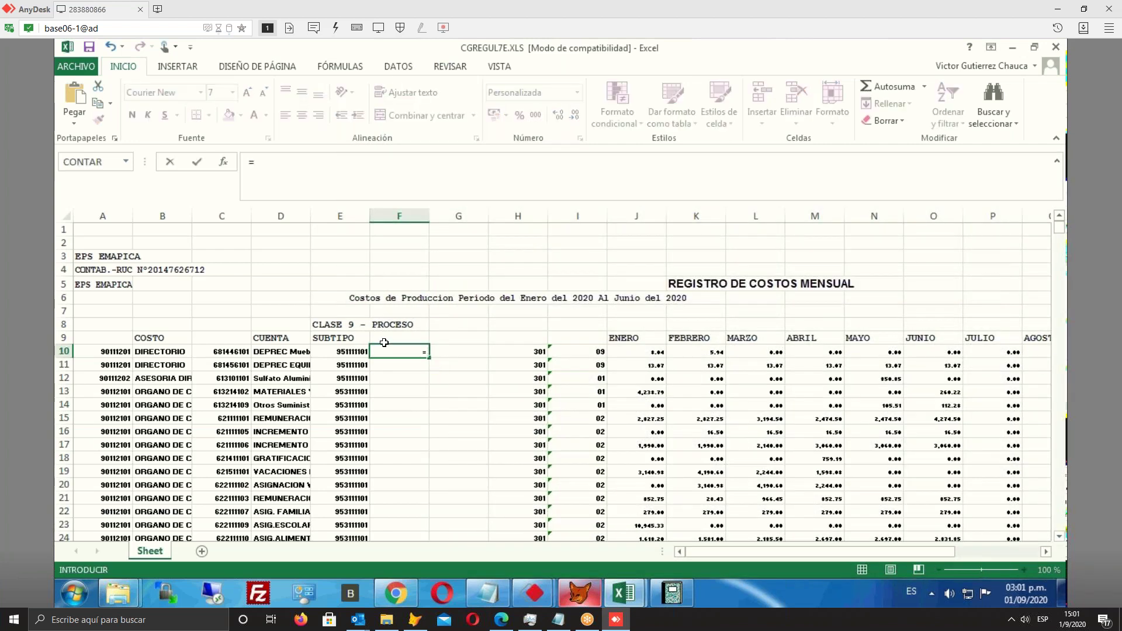
pyautogui.write('extrae')
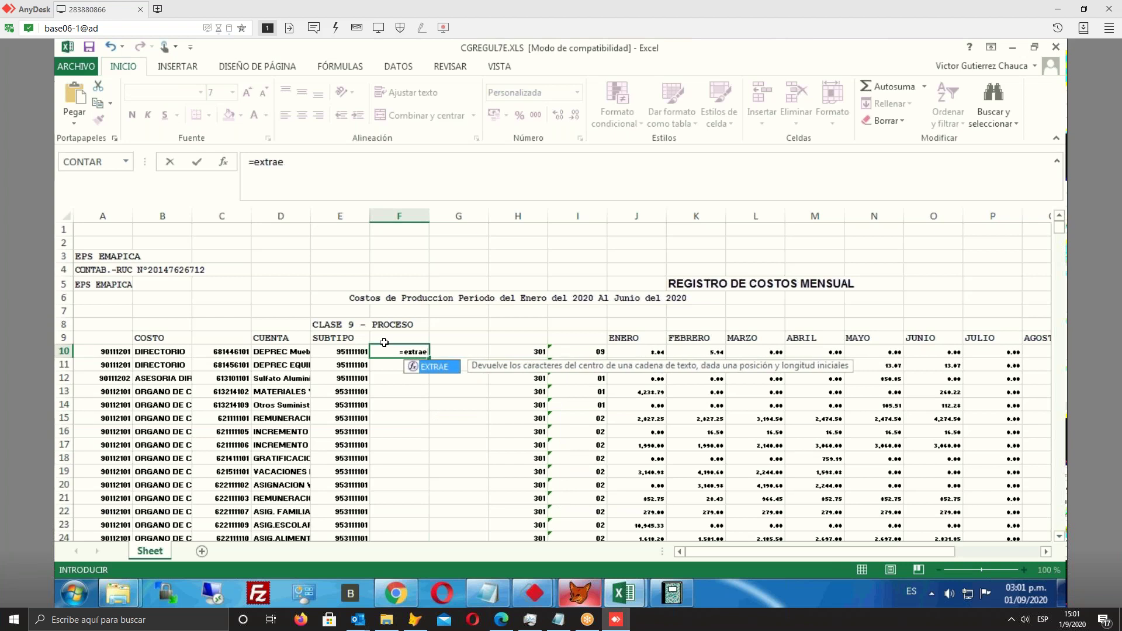
pyautogui.write('(')
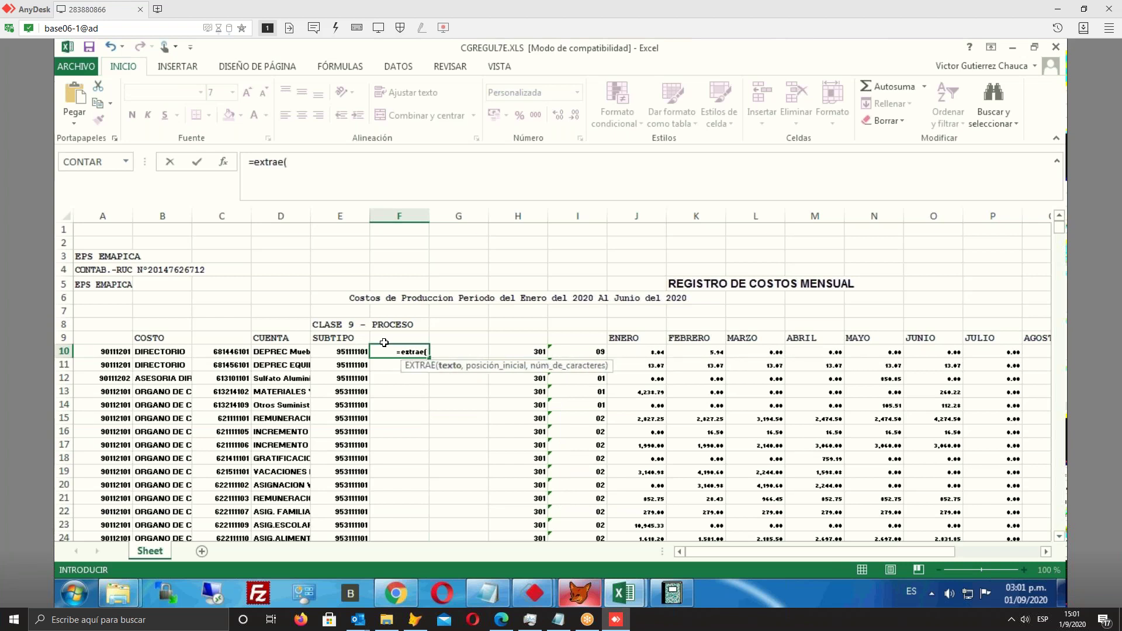
pyautogui.click(342, 350)
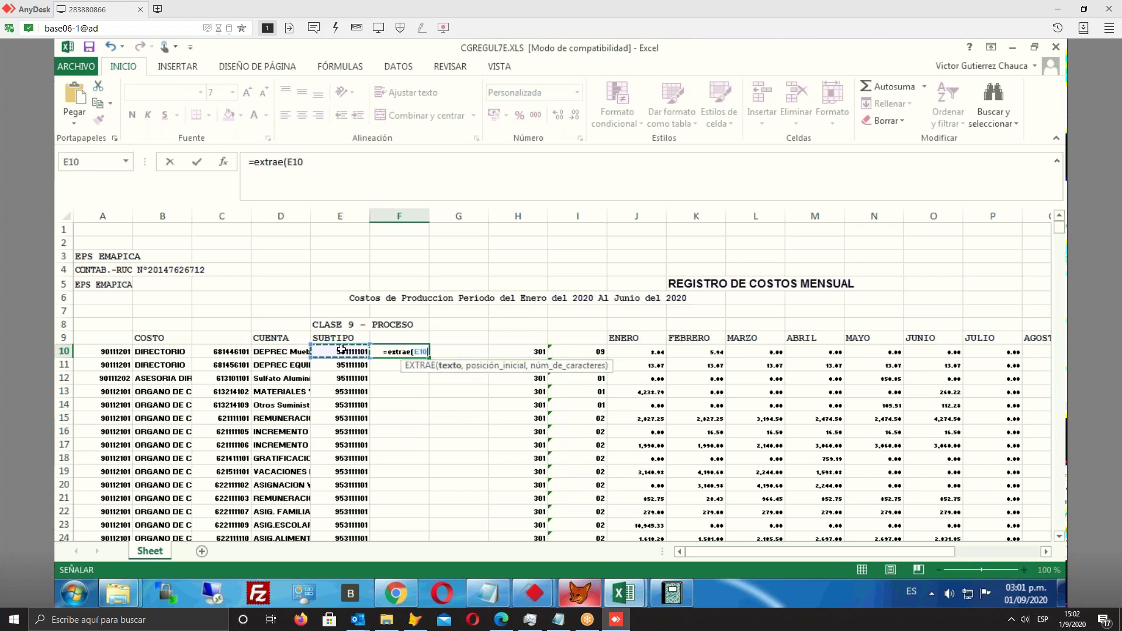
pyautogui.write(';12')
pyautogui.press('BackSpace')
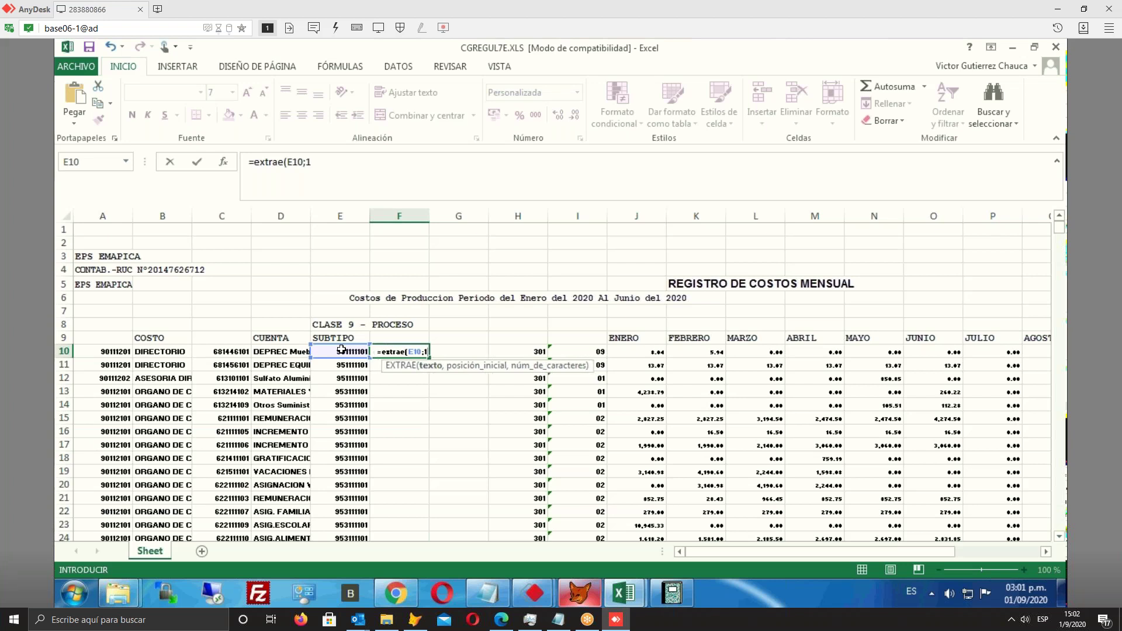
pyautogui.write(';2)')
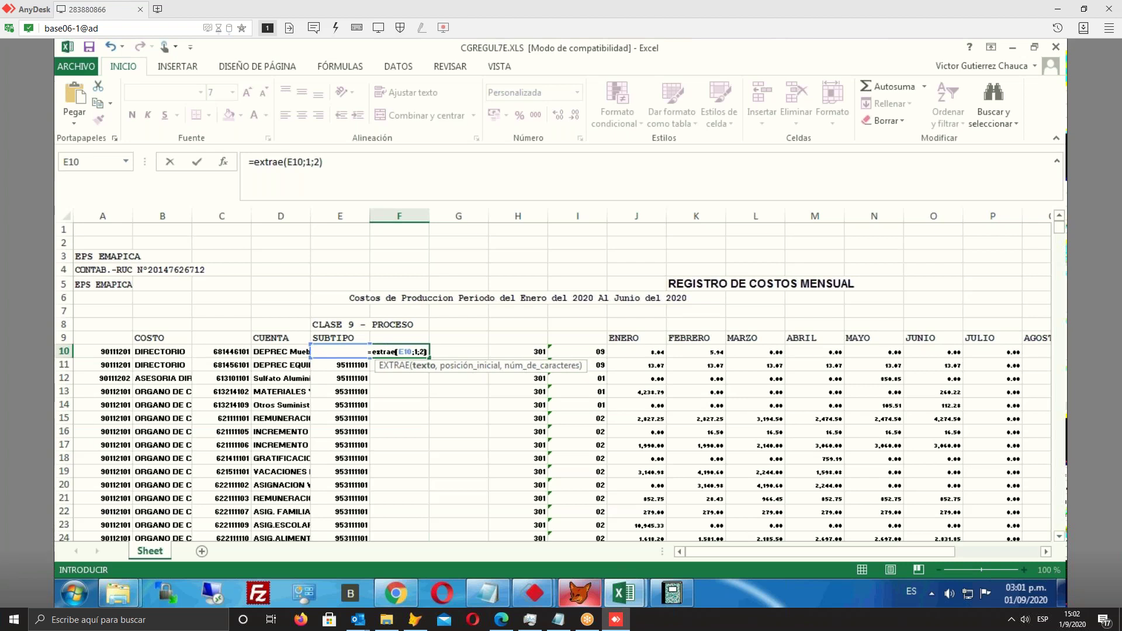
pyautogui.press('Return')
pyautogui.press('Return')
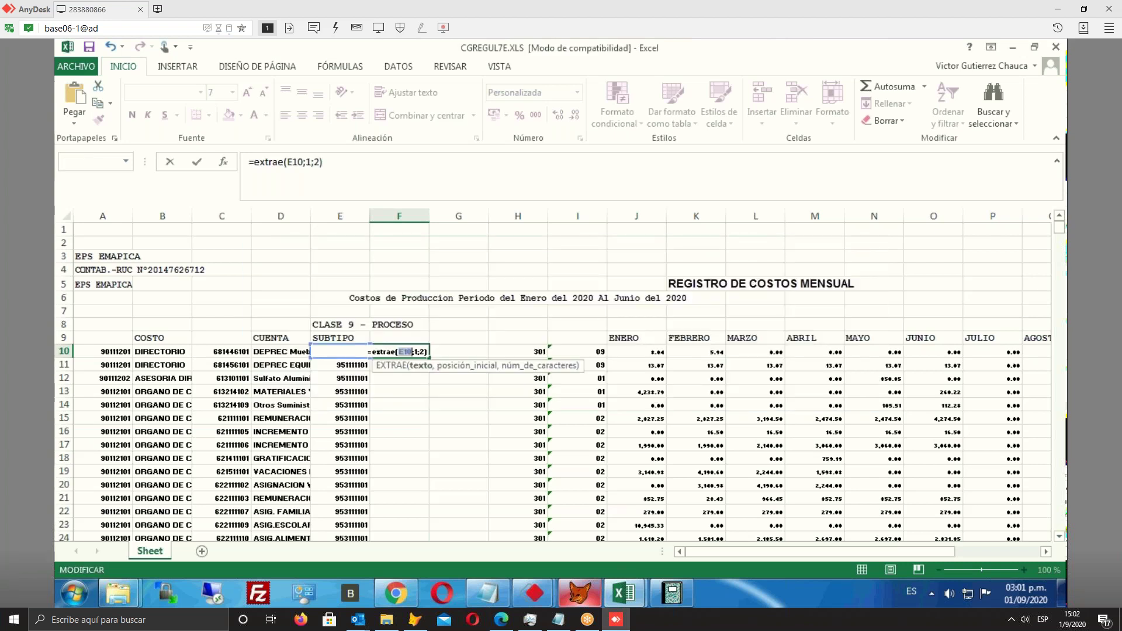
pyautogui.click(405, 352)
pyautogui.press('Escape')
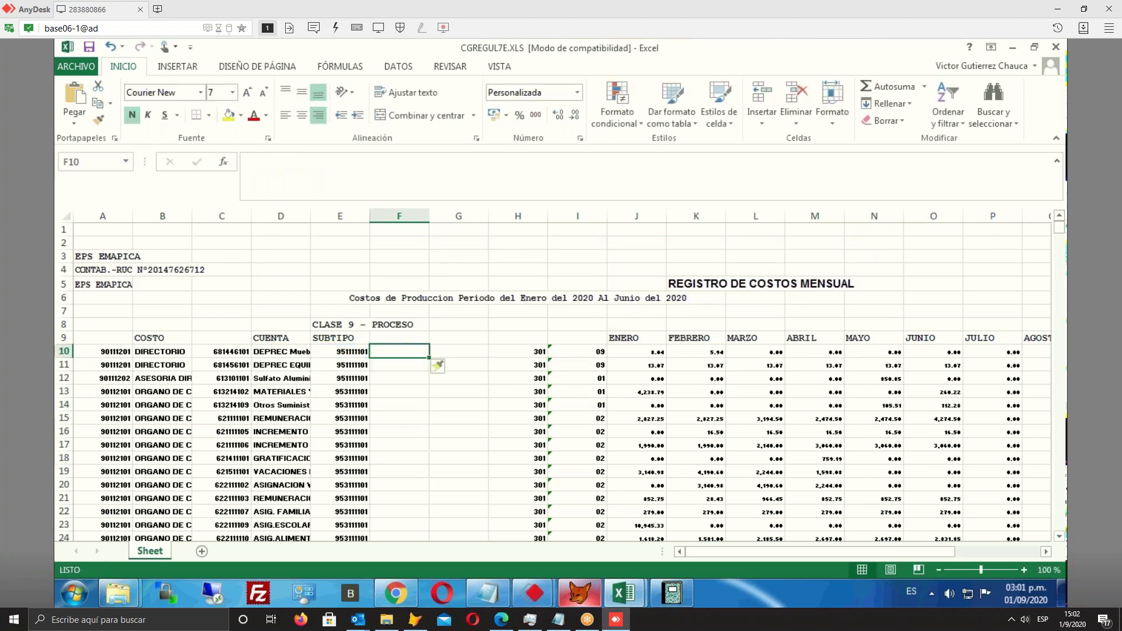
# Retry the formula =extrae(E10;1;2) in F10 from an empty cell, and cancel the entry
pyautogui.write('=')
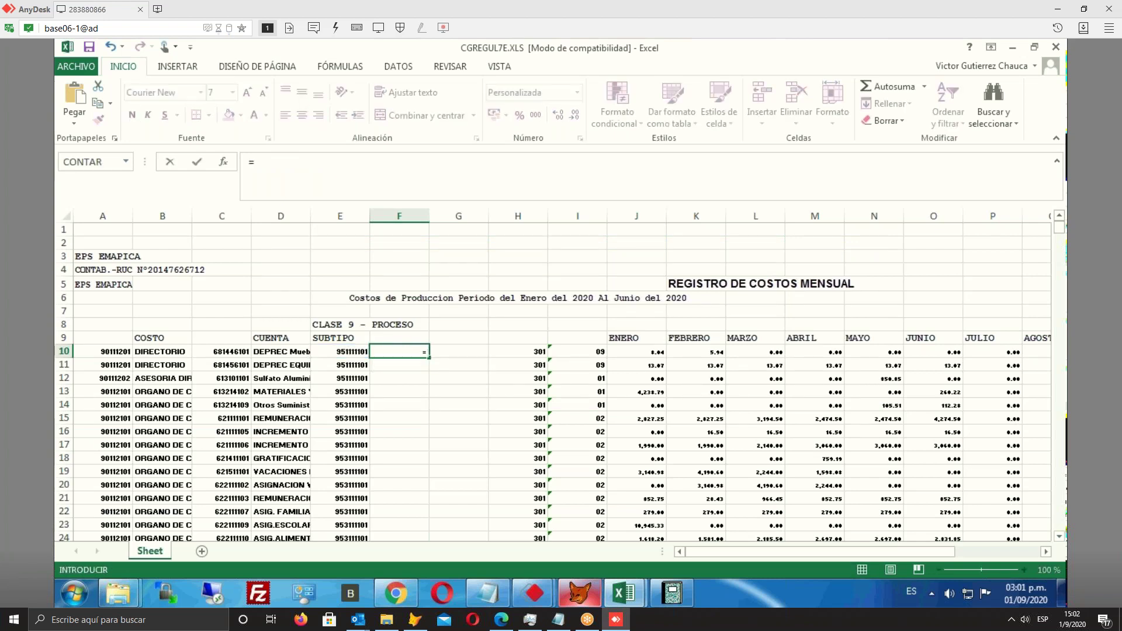
pyautogui.write('extrae')
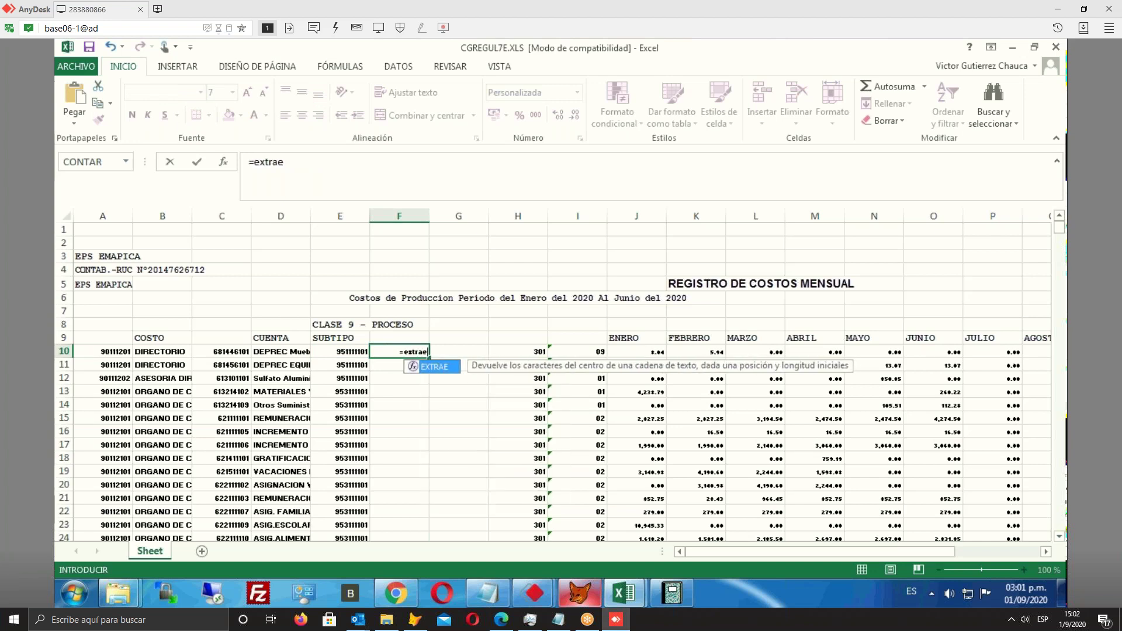
pyautogui.write('(')
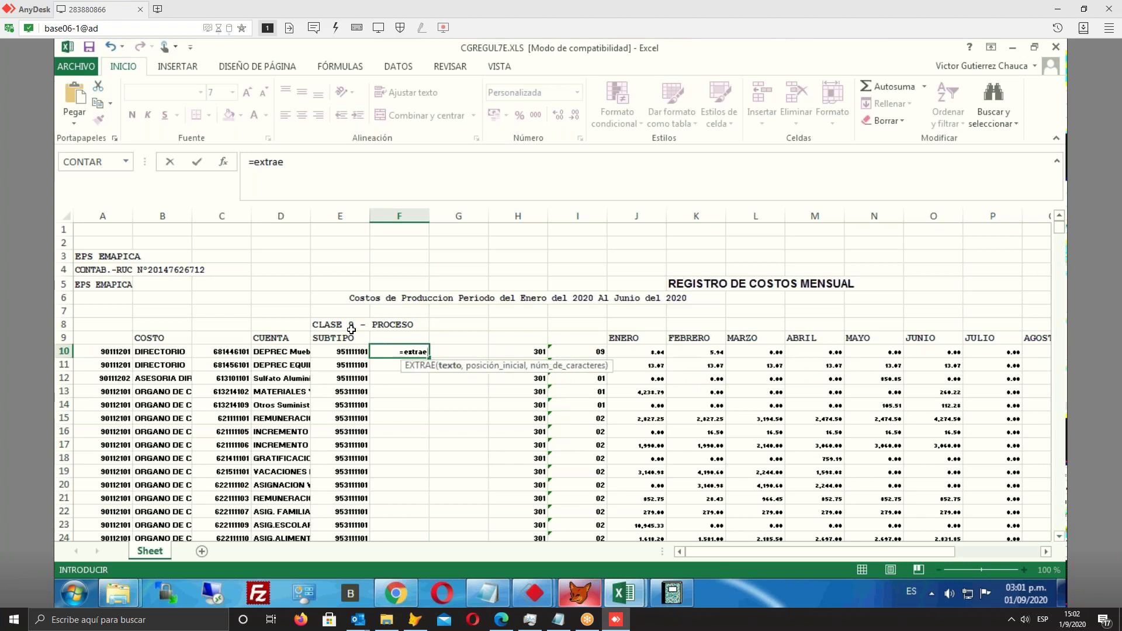
pyautogui.click(354, 352)
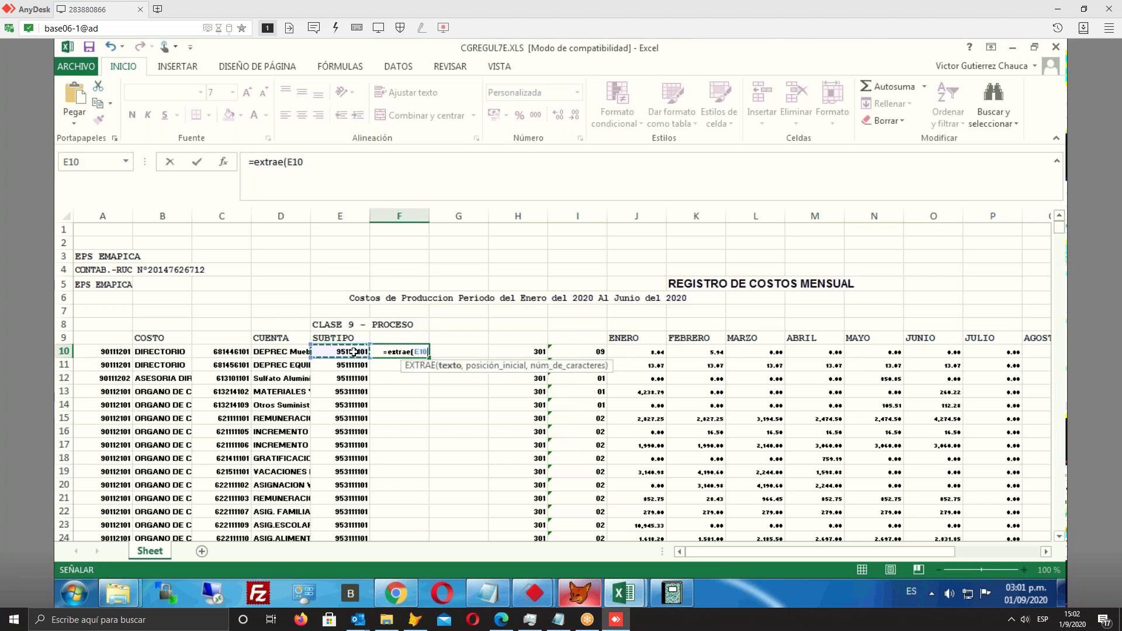
pyautogui.write(';1')
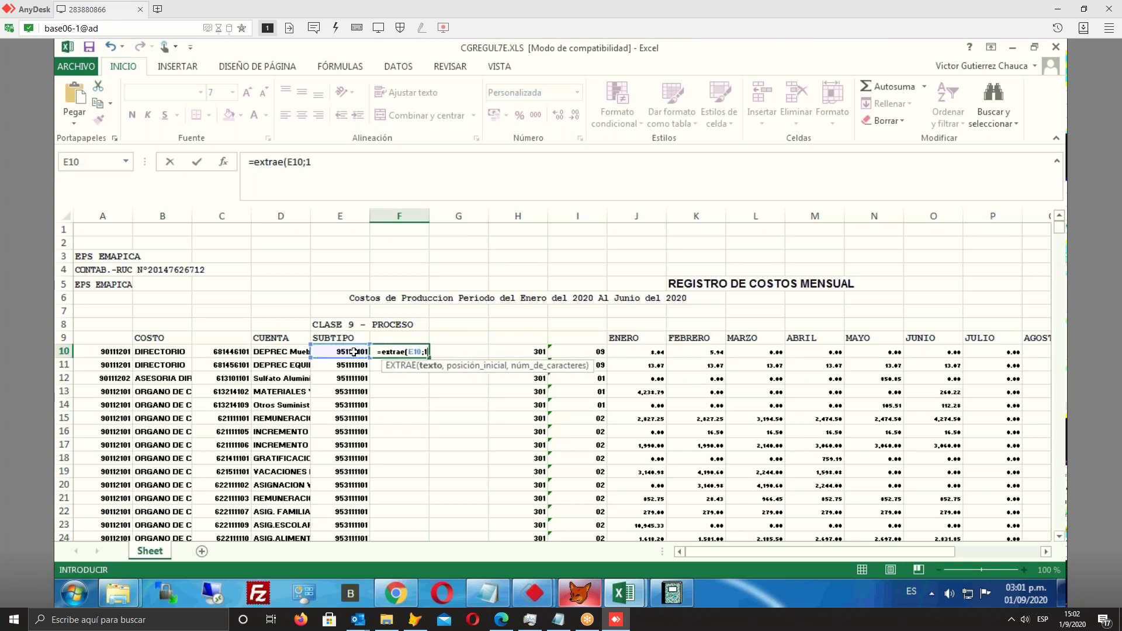
pyautogui.write(';2)')
pyautogui.press('Return')
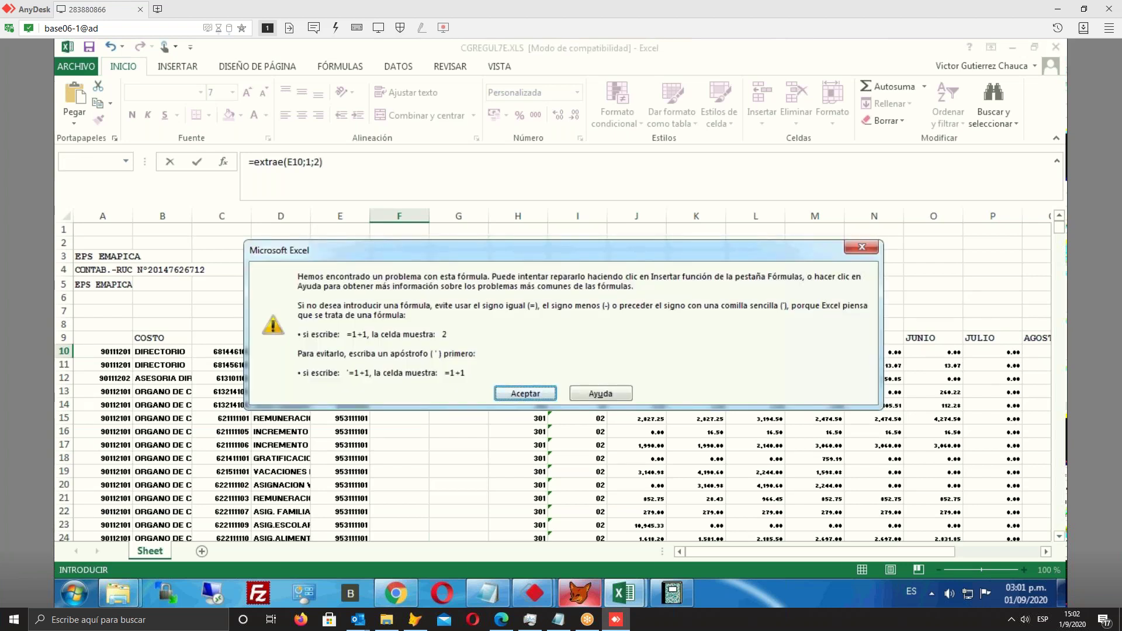
pyautogui.press('Return')
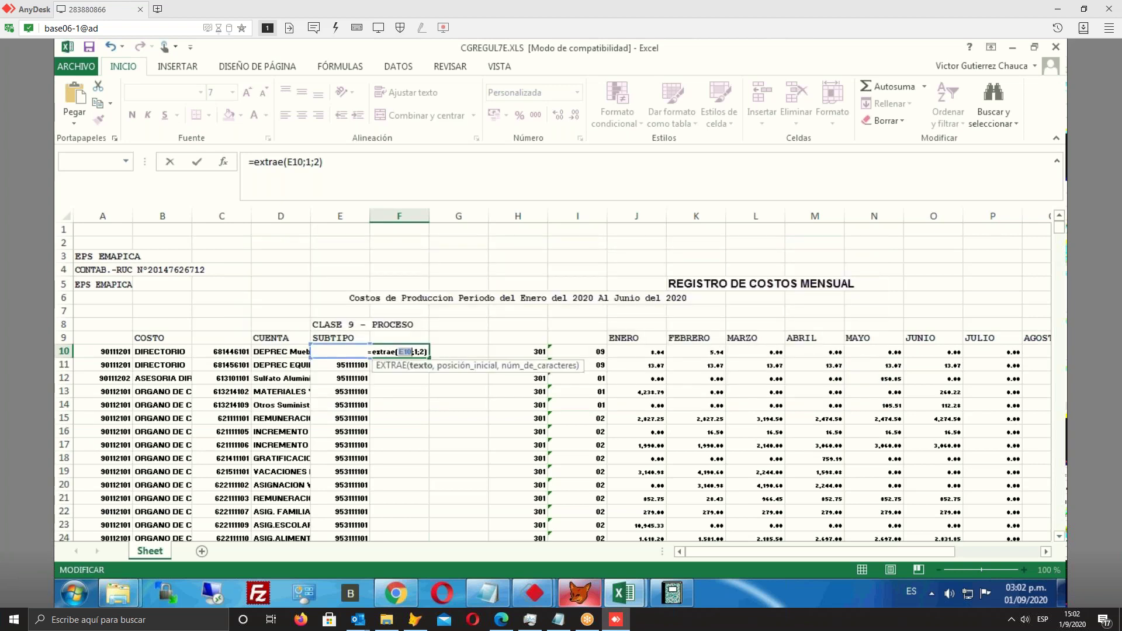
pyautogui.press('Escape')
pyautogui.hotkey('ctrl', 'z')
# Format the SUBTIPO codes in E10:E21 with the Texto number category
pyautogui.hotkey('shift', 'Down')
pyautogui.hotkey('shift', 'Down')
pyautogui.hotkey('shift', 'Down')
pyautogui.hotkey('shift', 'Down')
pyautogui.hotkey('shift', 'Down')
pyautogui.hotkey('shift', 'Down')
pyautogui.hotkey('shift', 'Down')
pyautogui.hotkey('shift', 'Down')
pyautogui.hotkey('shift', 'Down')
pyautogui.hotkey('shift', 'Down')
pyautogui.hotkey('shift', 'Down')
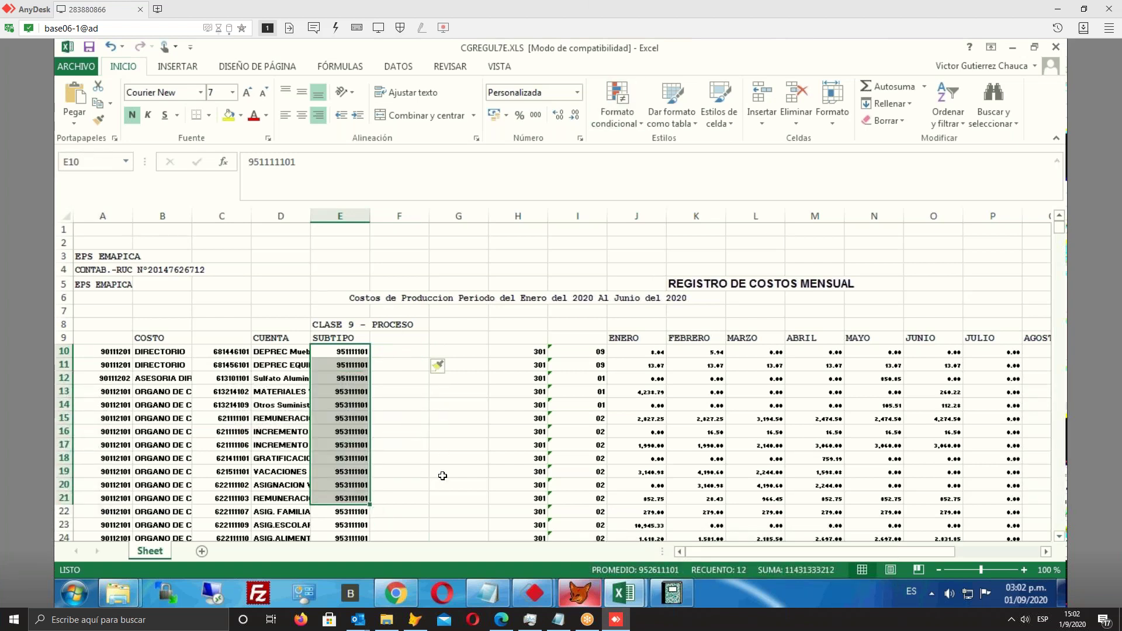
pyautogui.hotkey('ctrl', '1')
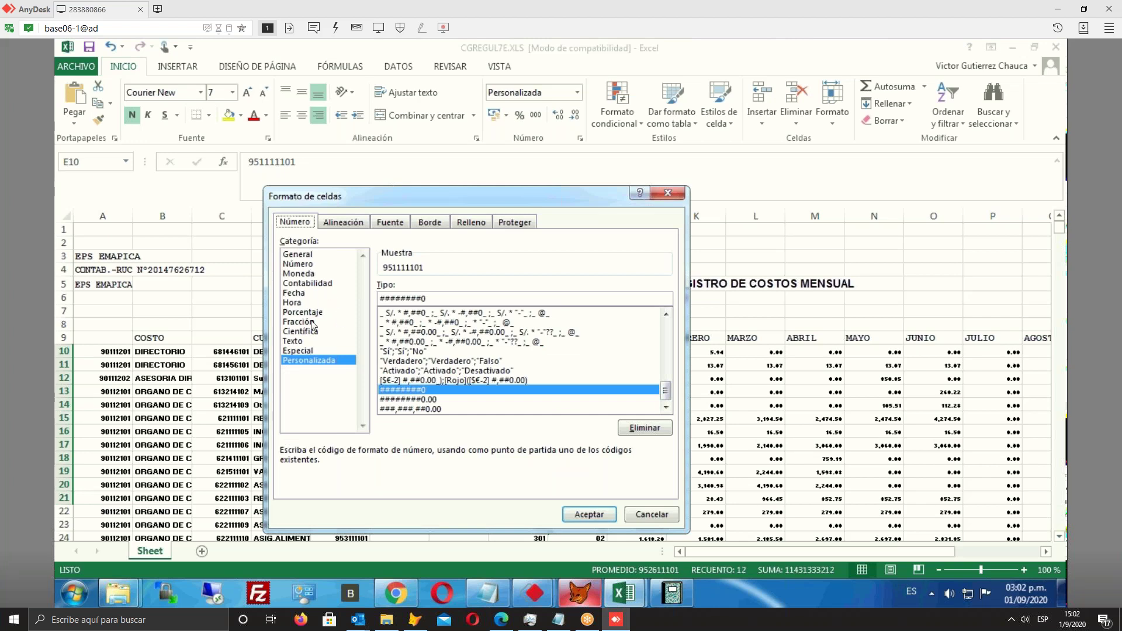
pyautogui.click(293, 341)
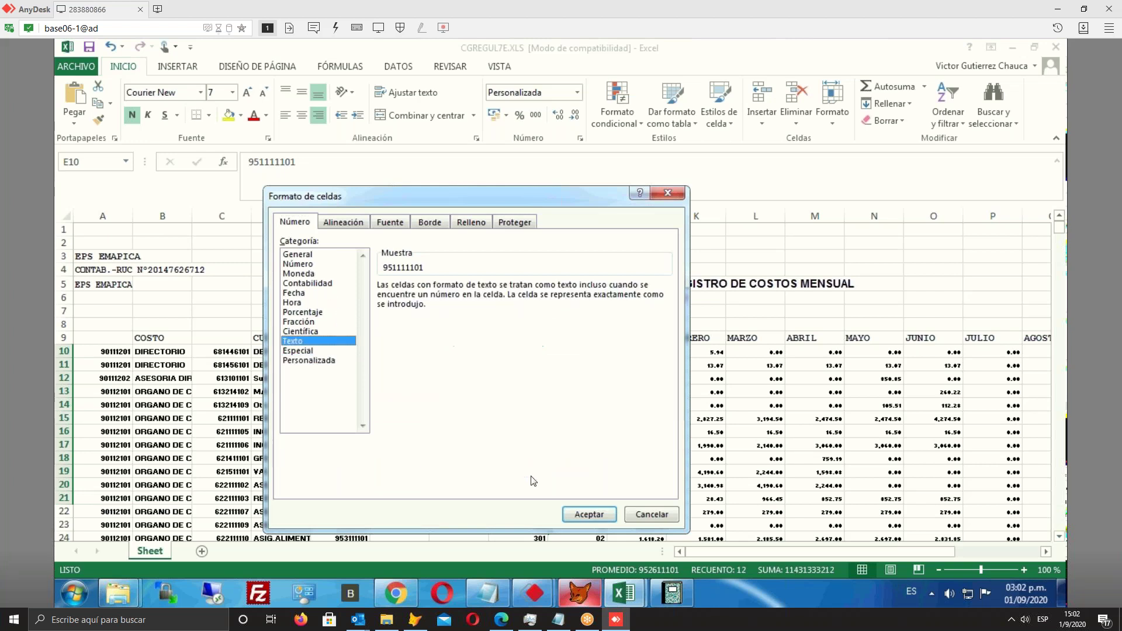
pyautogui.click(591, 514)
# Try again to extract the first two characters of the Texto-formatted SUBTIPO code in E10 into F10 with =extrae(E10;1;2)
pyautogui.click(390, 347)
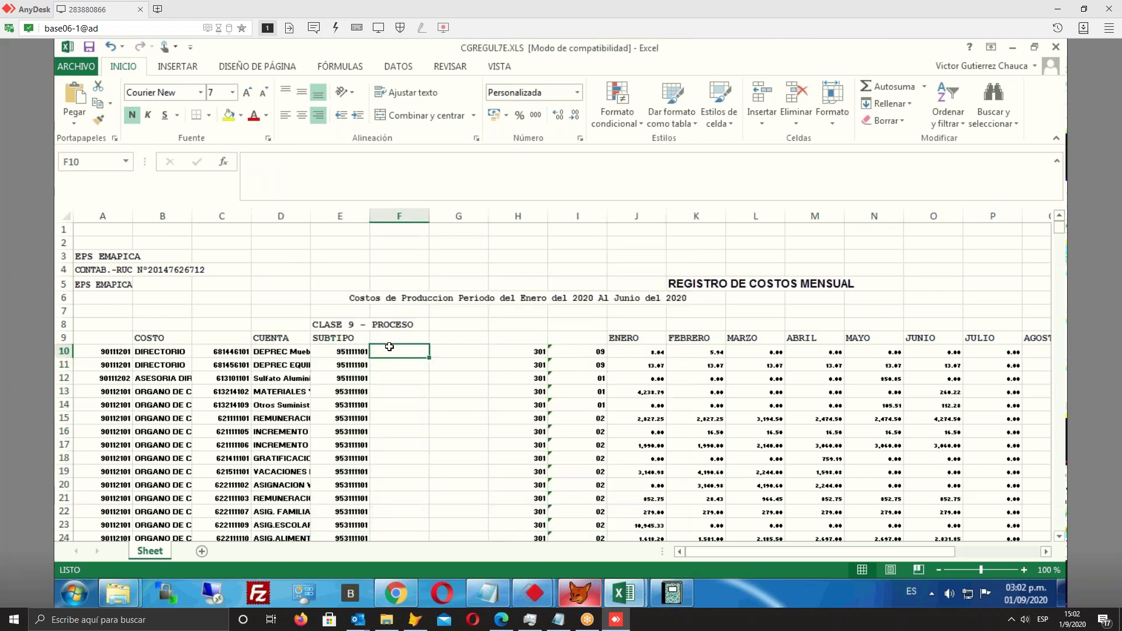
pyautogui.write('=extr')
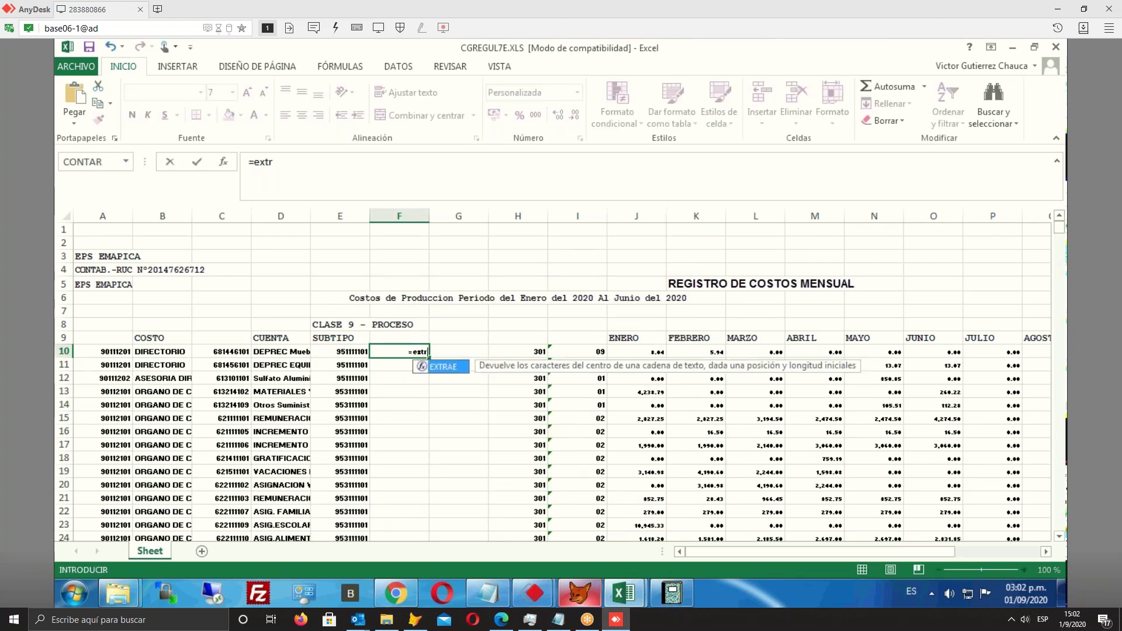
pyautogui.write('ae(')
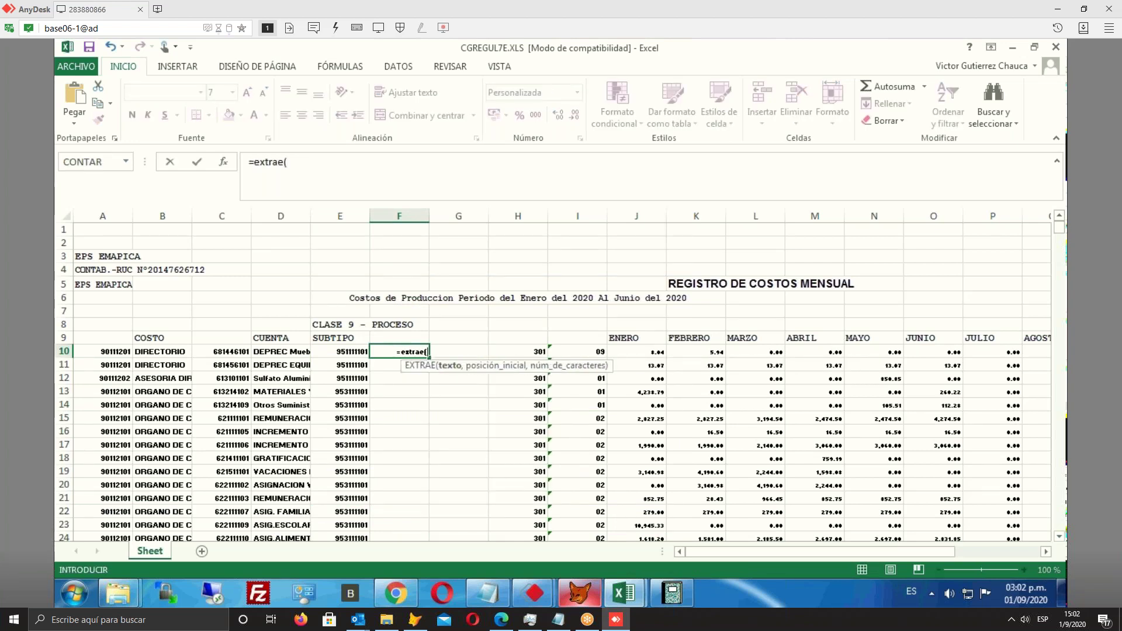
pyautogui.click(342, 352)
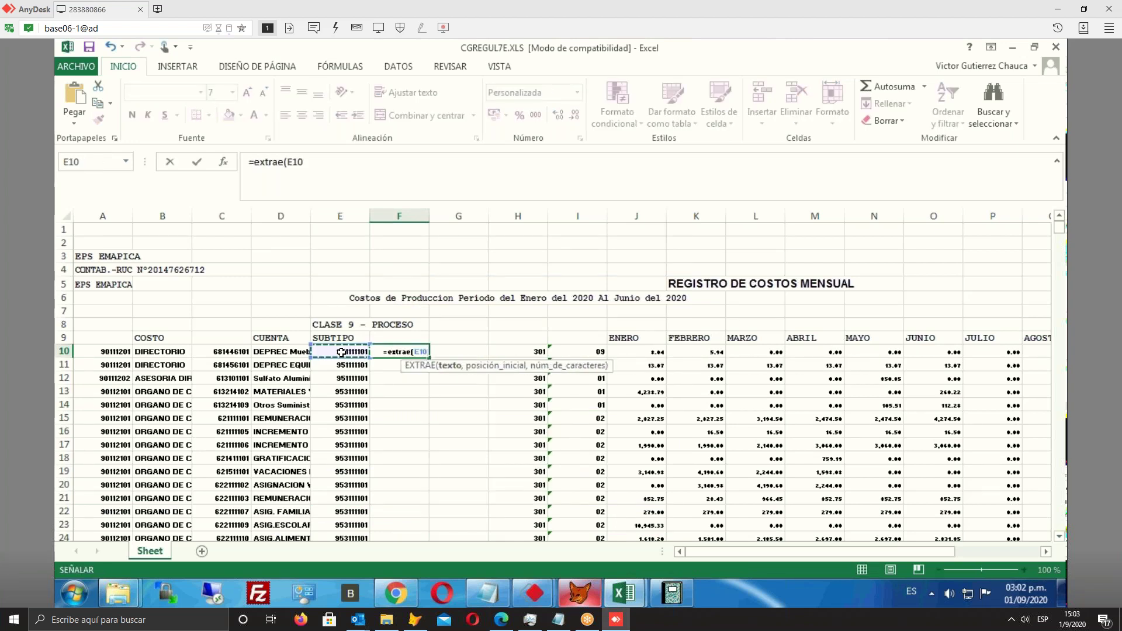
pyautogui.write(';1;')
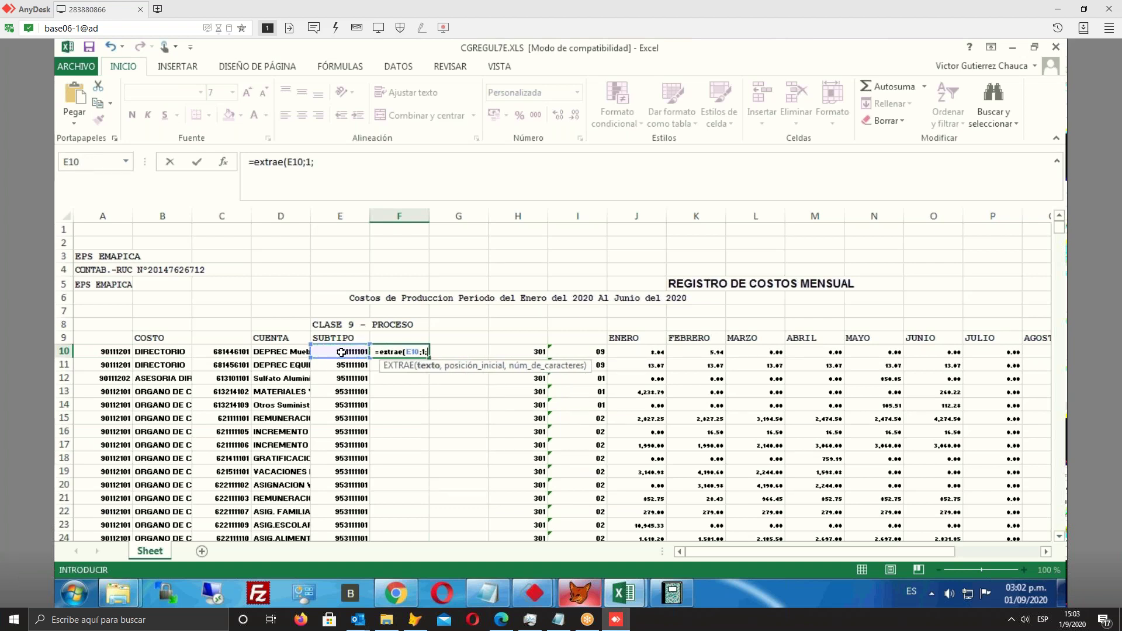
pyautogui.write('2)')
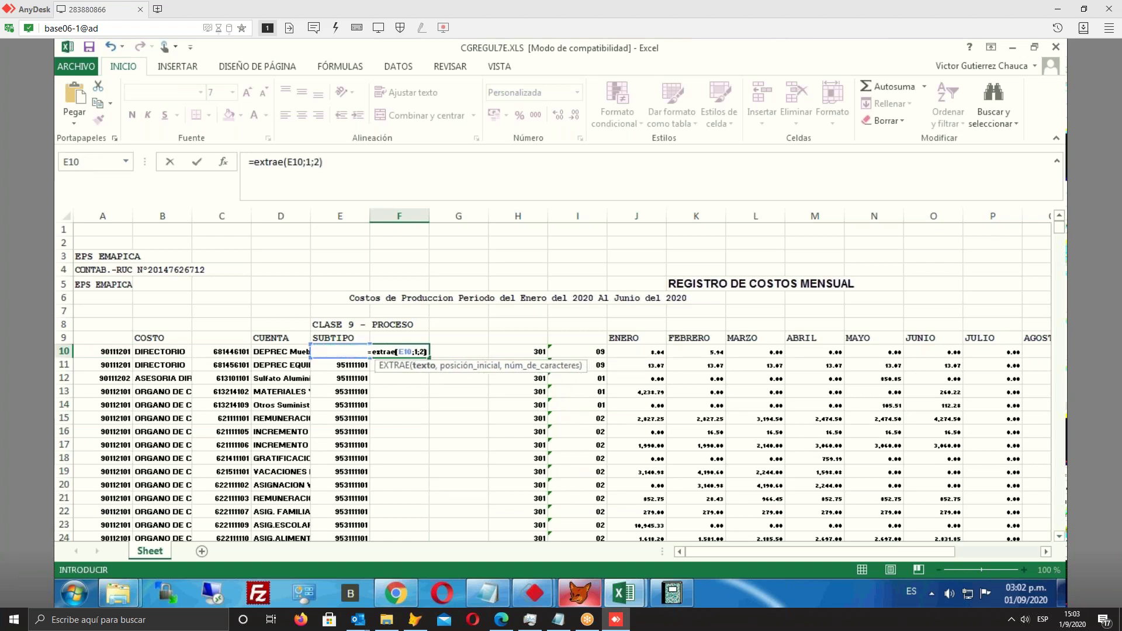
pyautogui.press('Return')
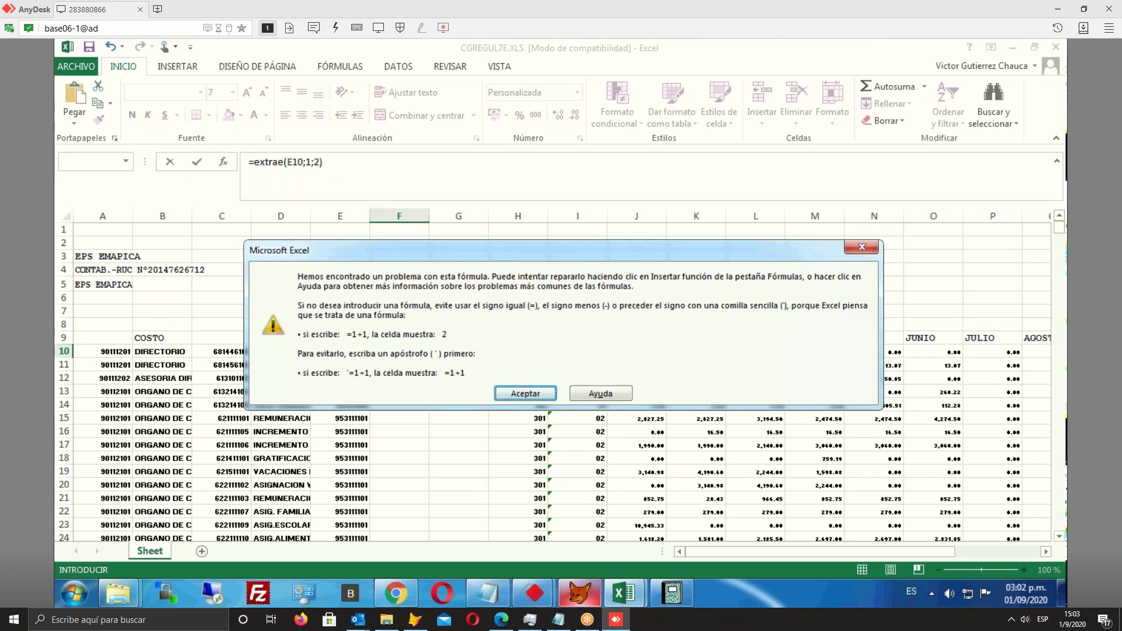
pyautogui.press('Return')
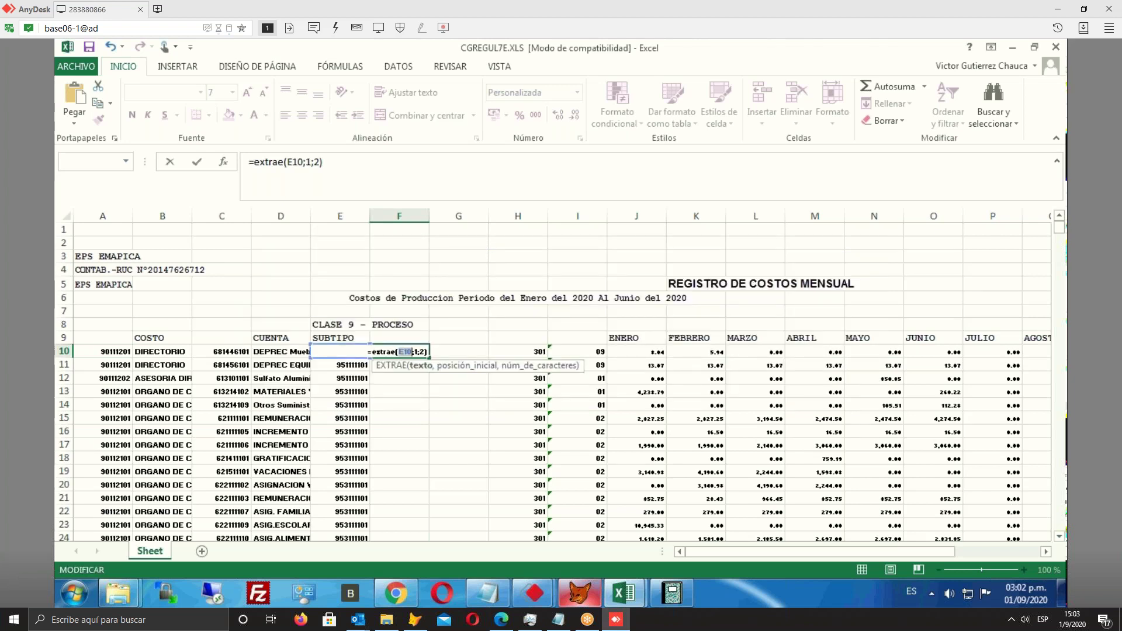
# Replace both semicolons with commas in F10's formula so that it reads =extrae(E10,1,2), and enter it
pyautogui.click(407, 352)
pyautogui.press('Delete')
pyautogui.write(',')
pyautogui.press('Right')
pyautogui.press('Delete')
pyautogui.write(',')
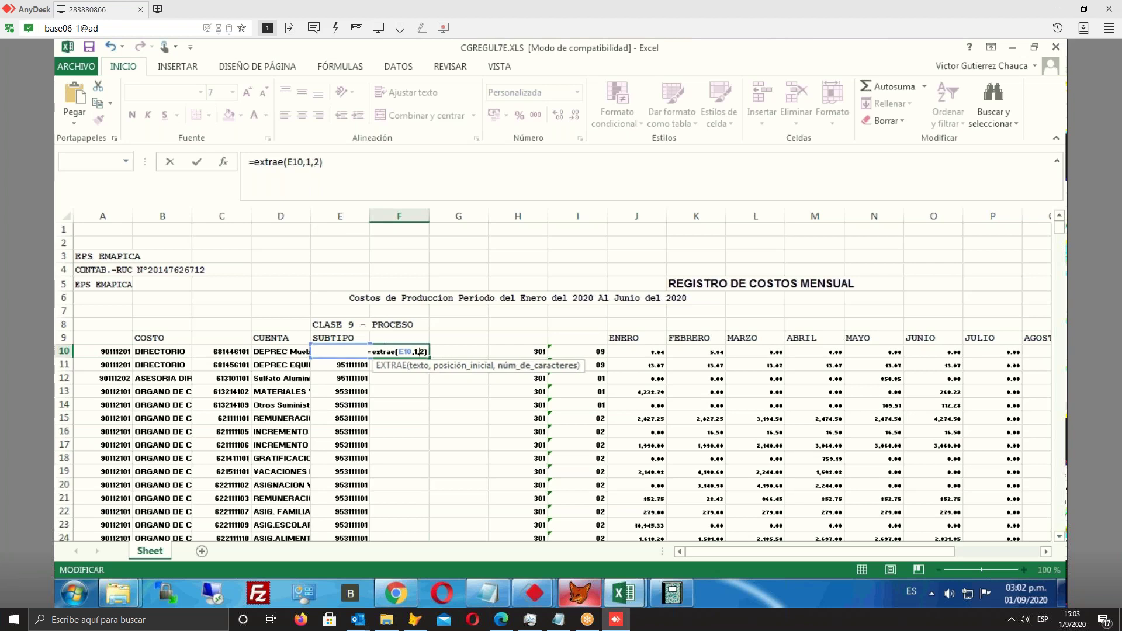
pyautogui.press('Return')
pyautogui.click(399, 352)
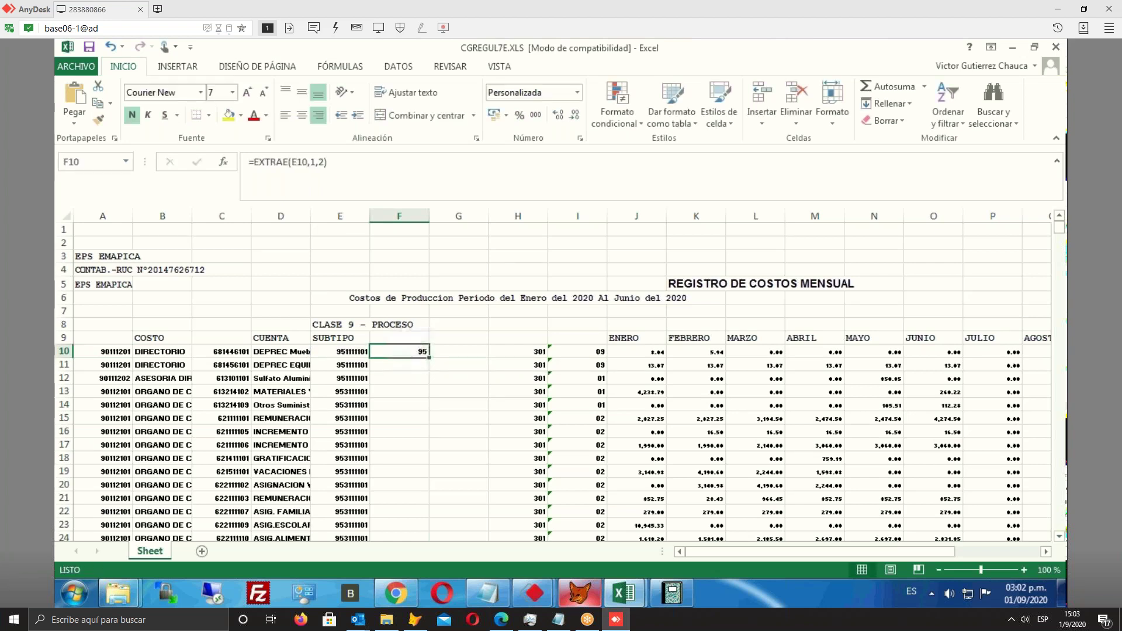
# Extract the first three characters of the SUBTIPO code in E10 into G10 with =extrae(E10,1,3)
pyautogui.click(458, 351)
pyautogui.write('=')
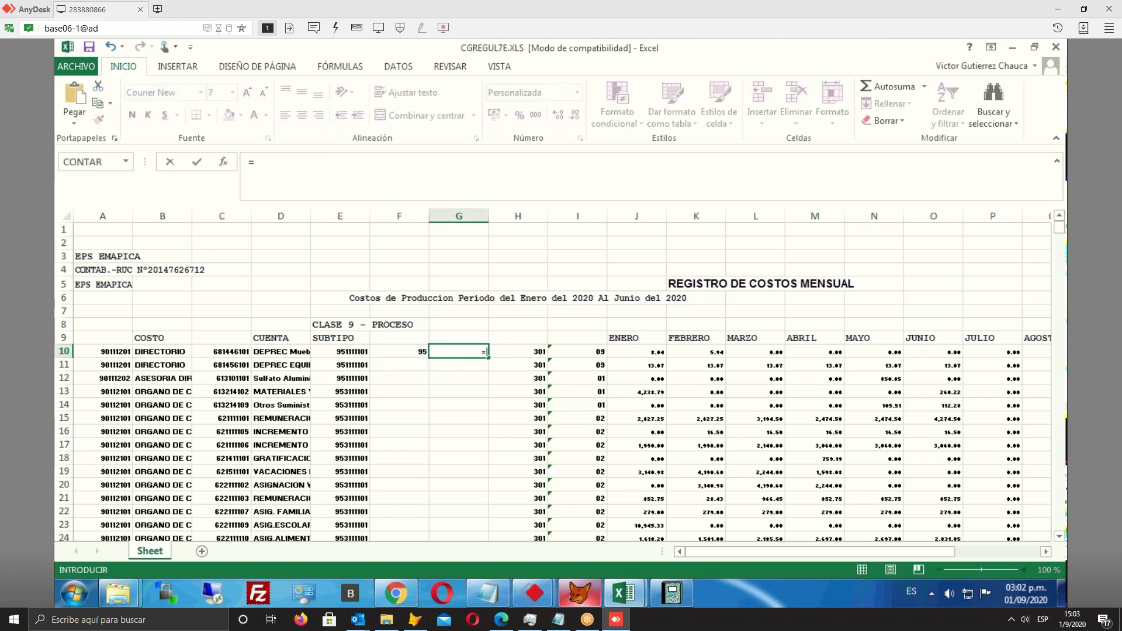
pyautogui.write('extrae')
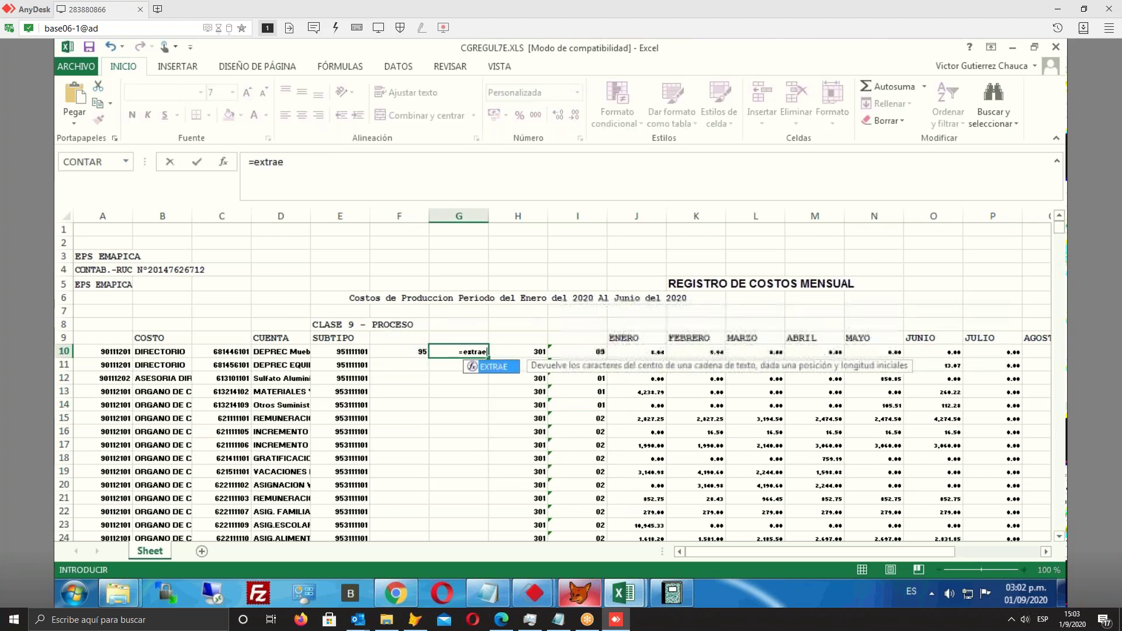
pyautogui.write('(')
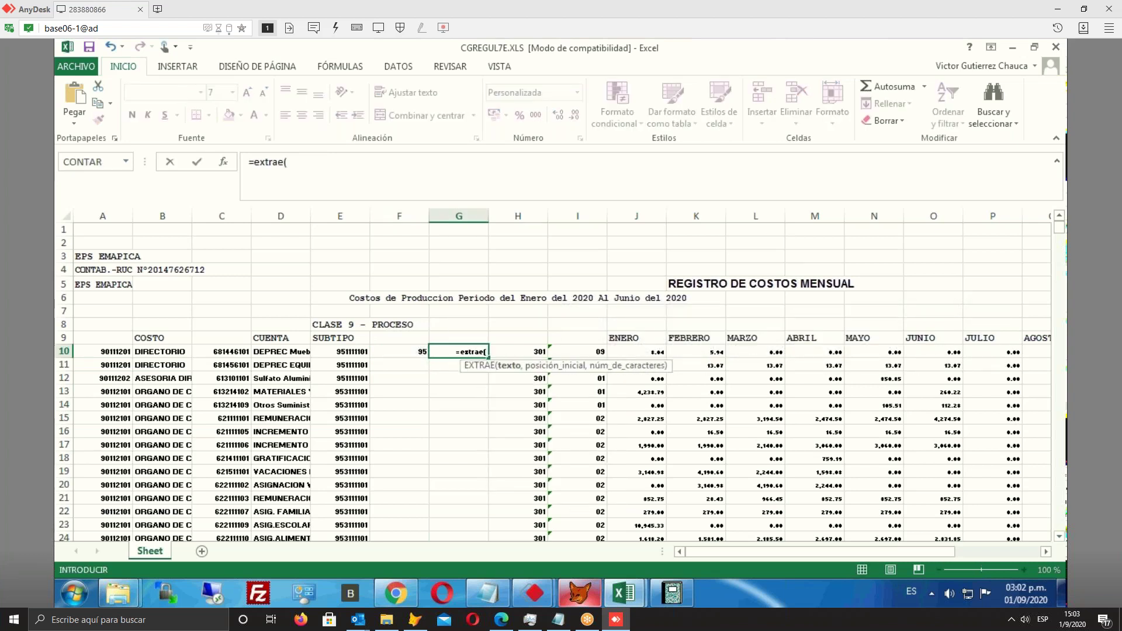
pyautogui.click(337, 352)
pyautogui.write(',1,3)')
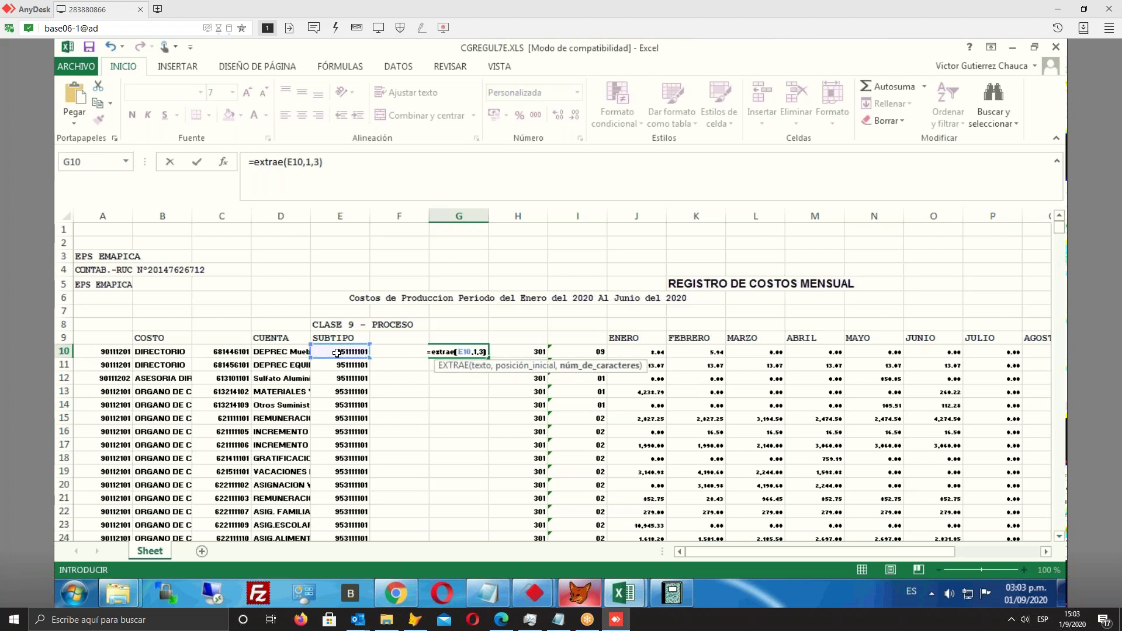
pyautogui.press('Return')
# Copy the two extraction formulas in F10:G10 down into F11:G34 and end the copy mode
pyautogui.press('Up')
pyautogui.press('Left')
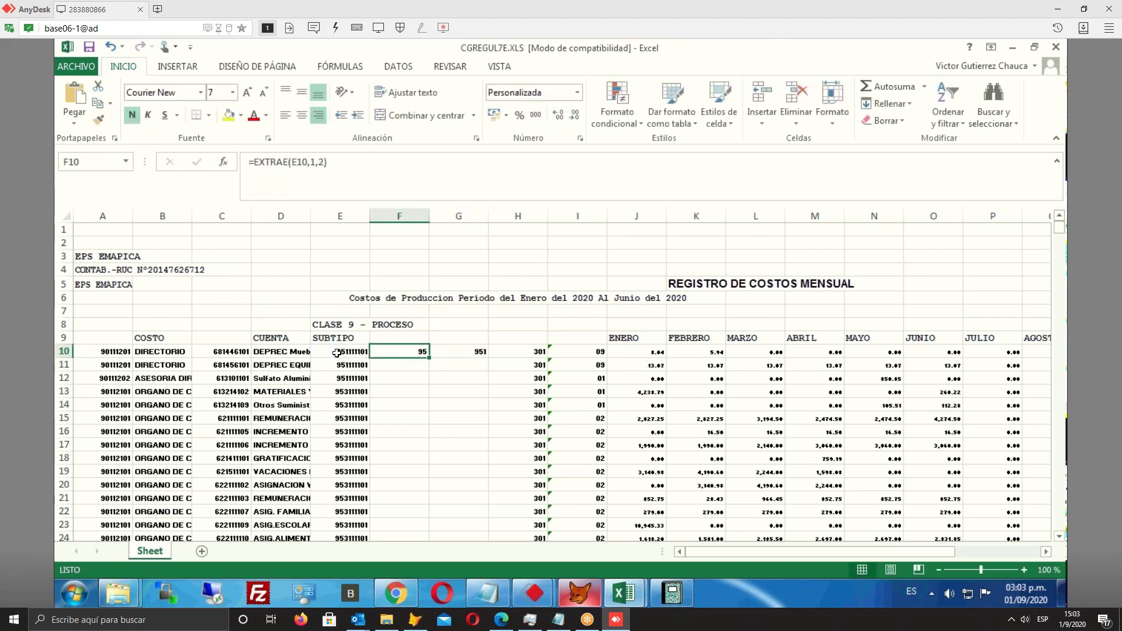
pyautogui.hotkey('shift', 'Right')
pyautogui.hotkey('ctrl', 'c')
pyautogui.press('Down')
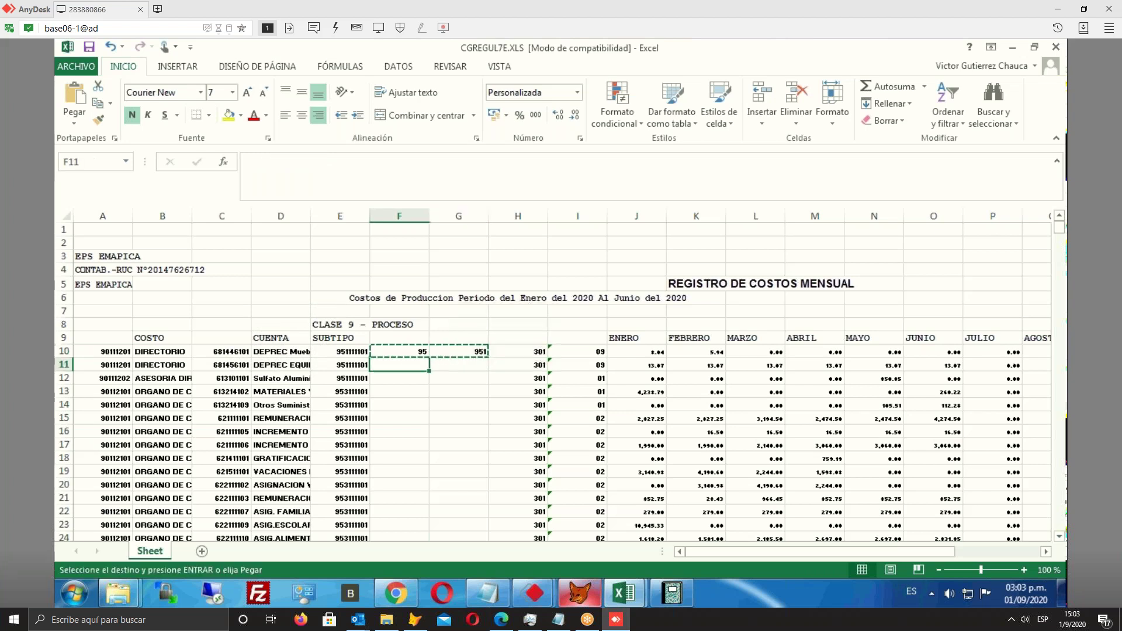
pyautogui.hotkey('shift', 'Right')
pyautogui.hotkey('shift', 'Down')
pyautogui.hotkey('shift', 'Down')
pyautogui.hotkey('shift', 'Down')
pyautogui.hotkey('shift', 'Down')
pyautogui.hotkey('shift', 'Down')
pyautogui.hotkey('shift', 'Down')
pyautogui.hotkey('shift', 'Down')
pyautogui.hotkey('shift', 'Down')
pyautogui.hotkey('shift', 'Down')
pyautogui.hotkey('shift', 'Down')
pyautogui.hotkey('shift', 'Down')
pyautogui.hotkey('shift', 'Down')
pyautogui.hotkey('shift', 'Down')
pyautogui.hotkey('shift', 'Down')
pyautogui.hotkey('shift', 'Down')
pyautogui.hotkey('shift', 'Down')
pyautogui.hotkey('shift', 'Down')
pyautogui.hotkey('shift', 'Down')
pyautogui.hotkey('shift', 'Down')
pyautogui.hotkey('shift', 'Down')
pyautogui.hotkey('shift', 'Down')
pyautogui.hotkey('shift', 'Down')
pyautogui.hotkey('shift', 'Down')
pyautogui.hotkey('shift', 'Down')
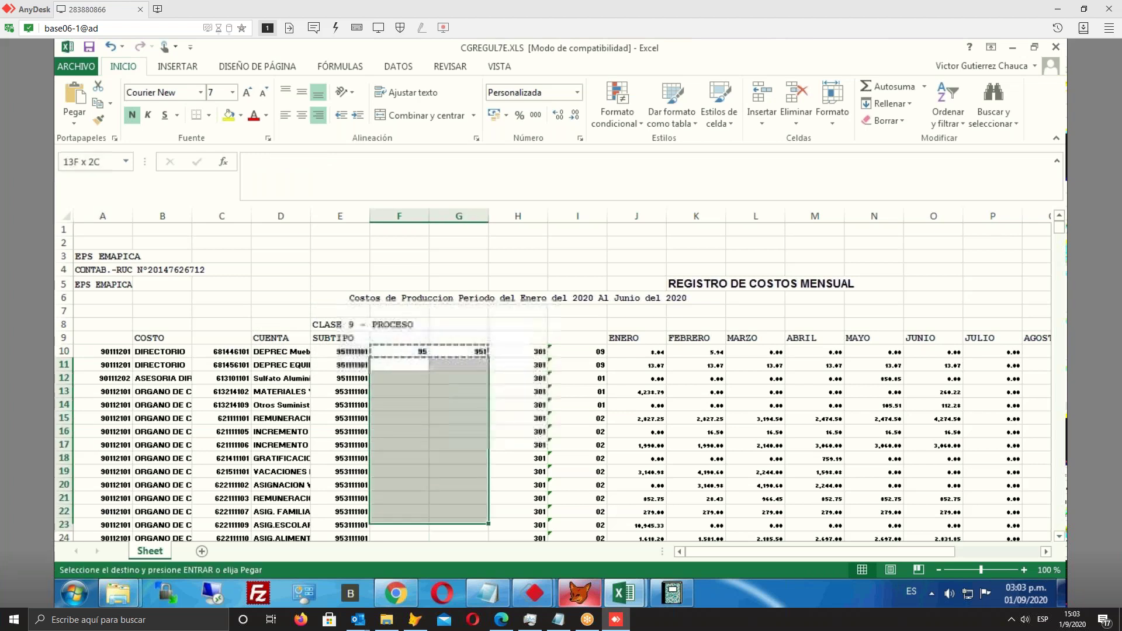
pyautogui.hotkey('ctrl', 'v')
pyautogui.scroll(4, 561, 380)
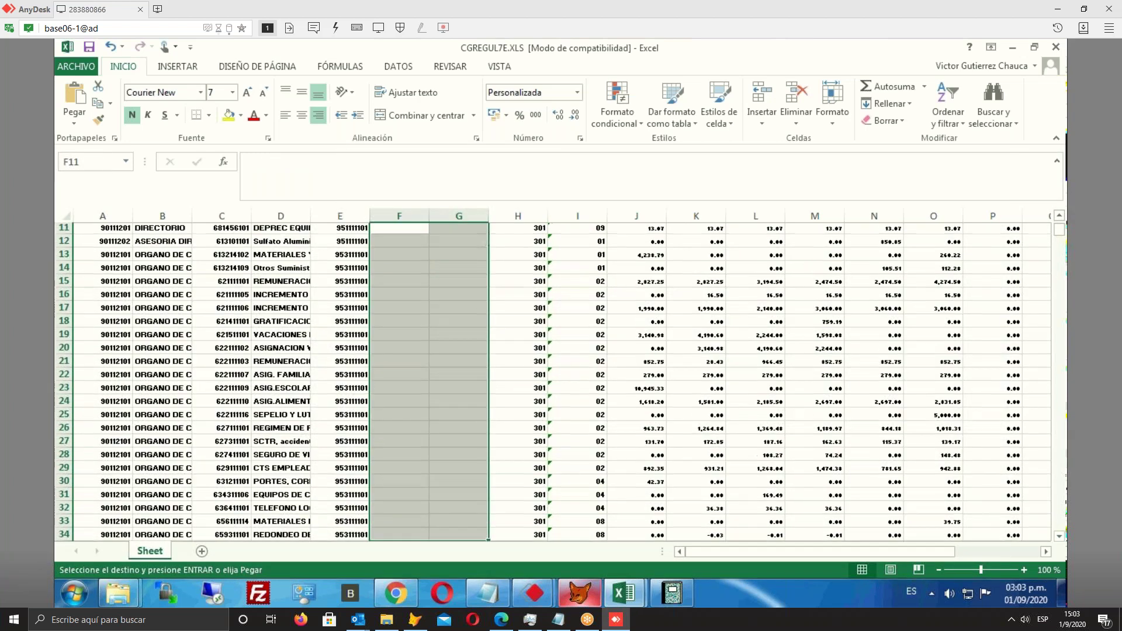
pyautogui.press('Up')
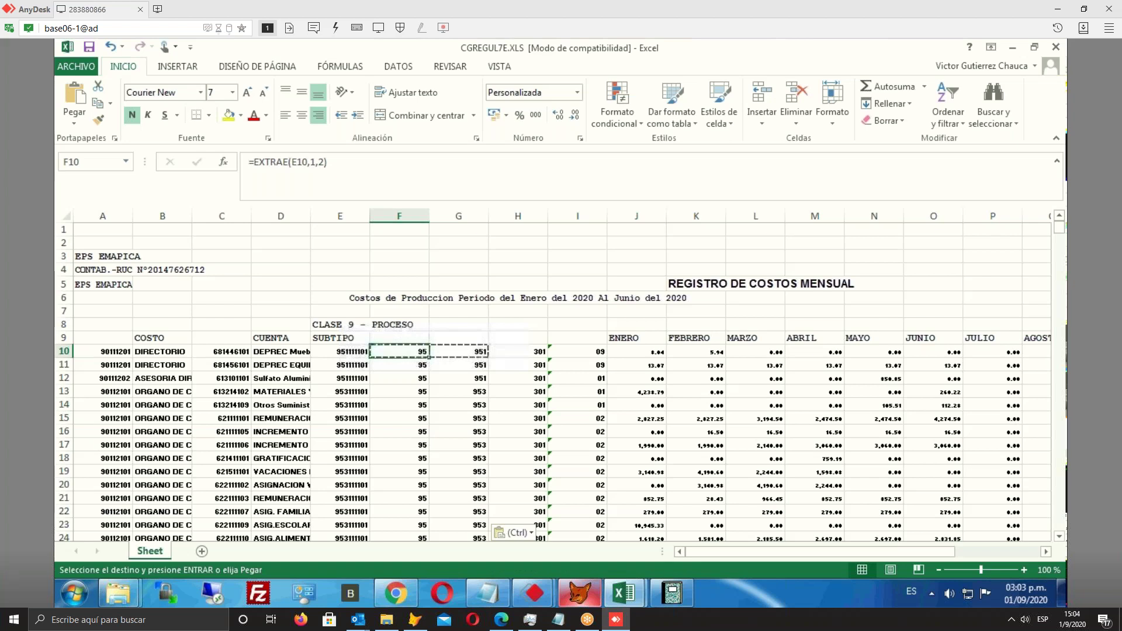
pyautogui.click(340, 351)
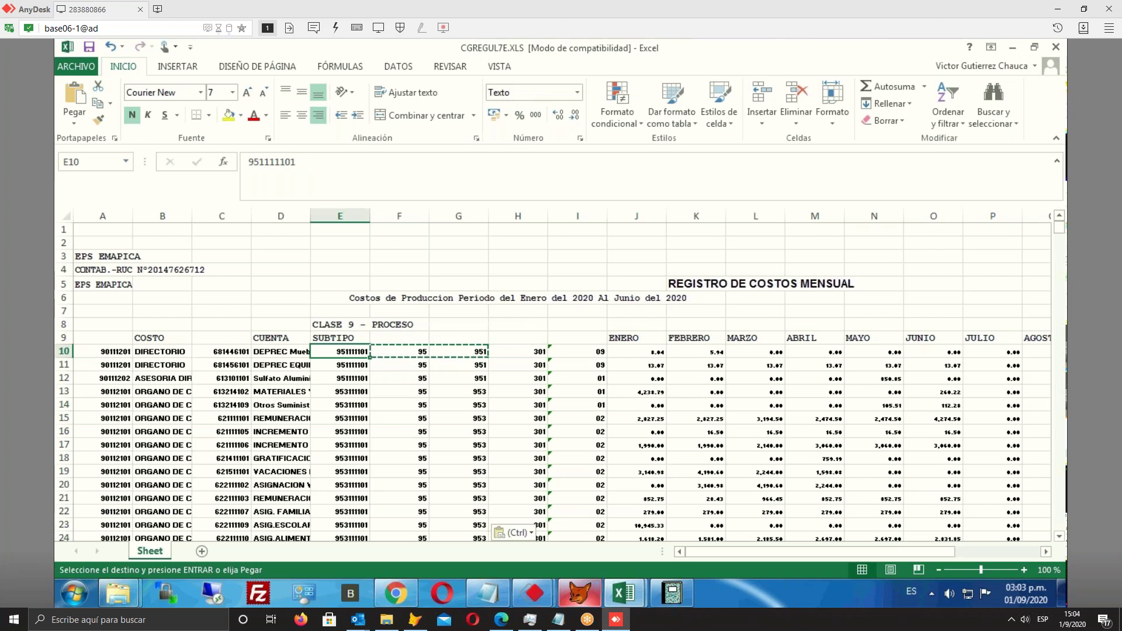
pyautogui.press('Escape')
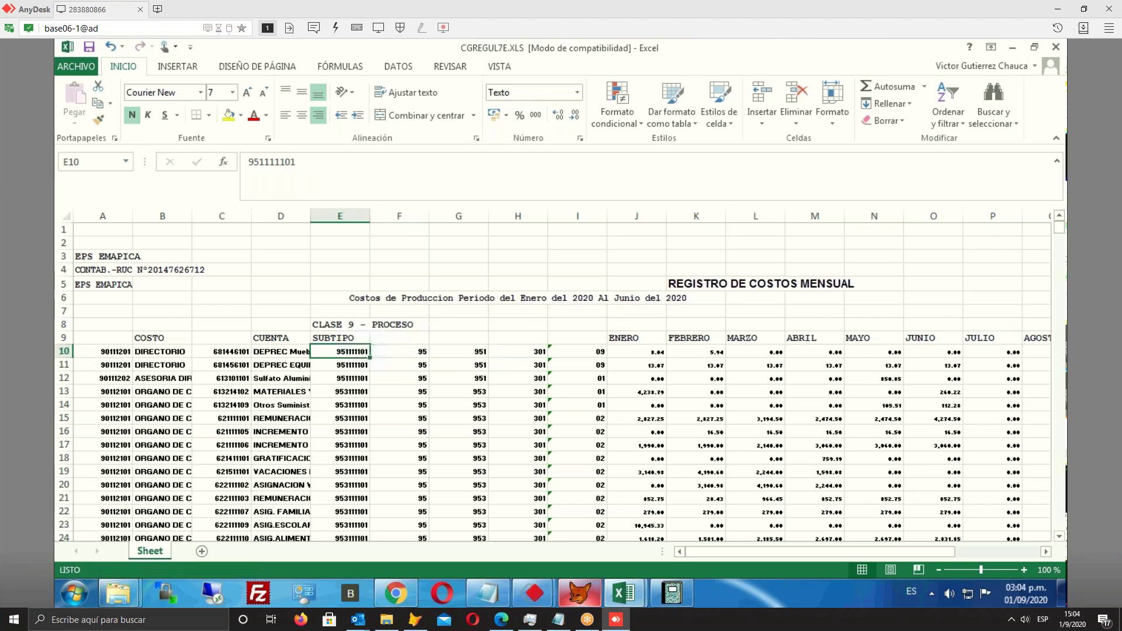
# Review row 10 of the register across the cost centre, account, extracted subtype codes and the monthly amounts from ENERO to DICIEMBRE
pyautogui.press('Left')
pyautogui.press('Left')
pyautogui.press('Left')
pyautogui.press('Left')
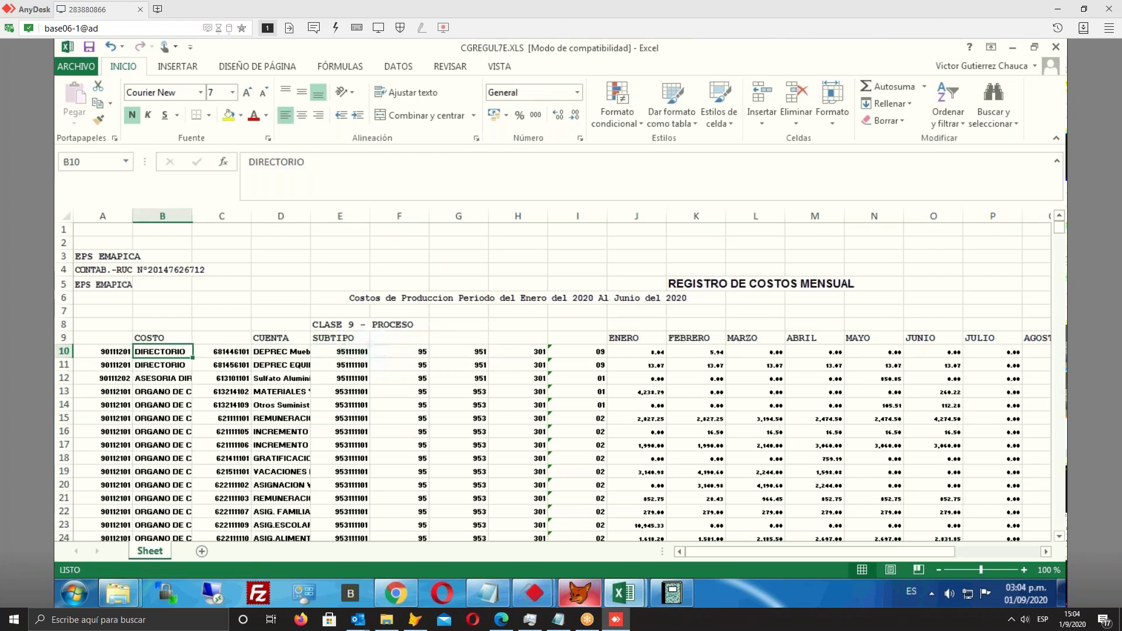
pyautogui.hotkey('shift', 'Right')
pyautogui.press('Right')
pyautogui.press('Right')
pyautogui.hotkey('shift', 'Right')
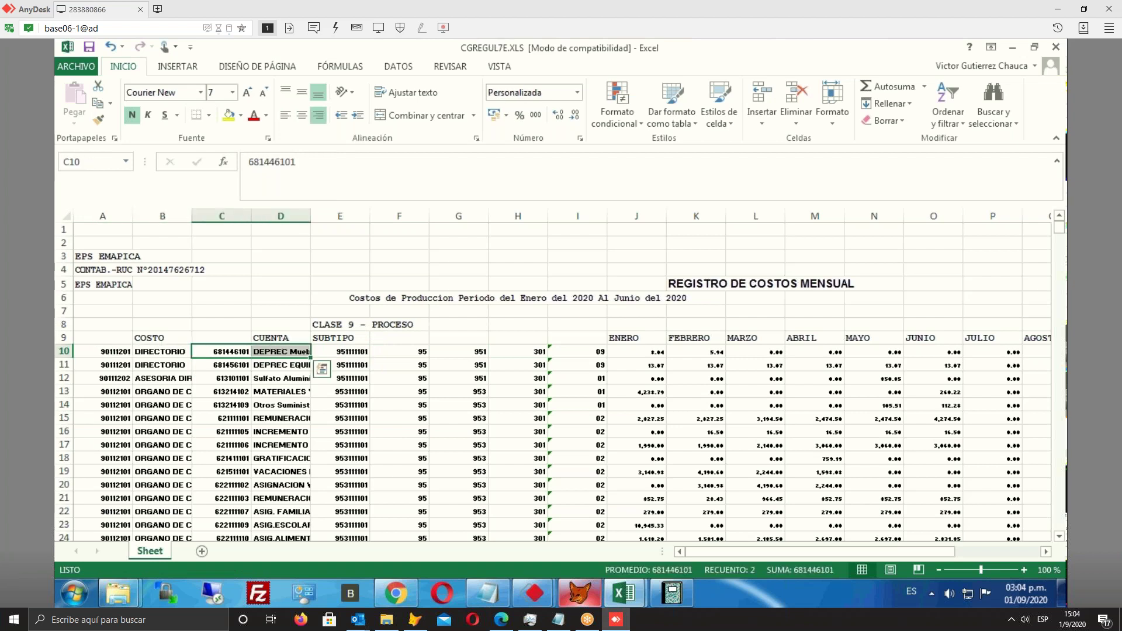
pyautogui.press('Right')
pyautogui.press('Right')
pyautogui.press('Right')
pyautogui.press('Right')
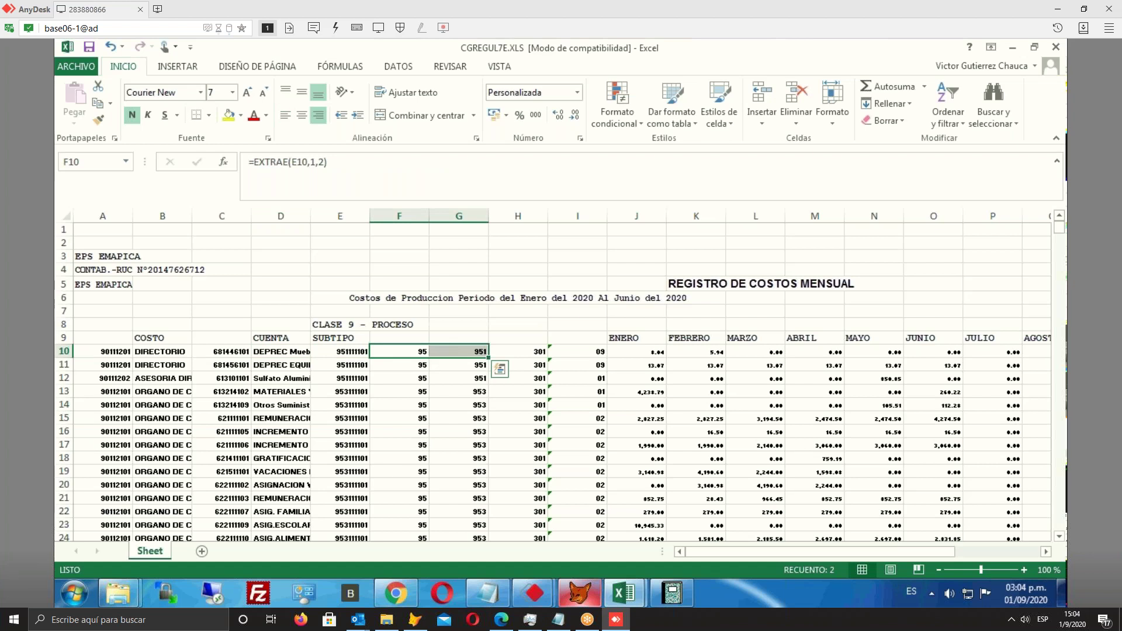
pyautogui.press('Right')
pyautogui.press('Right')
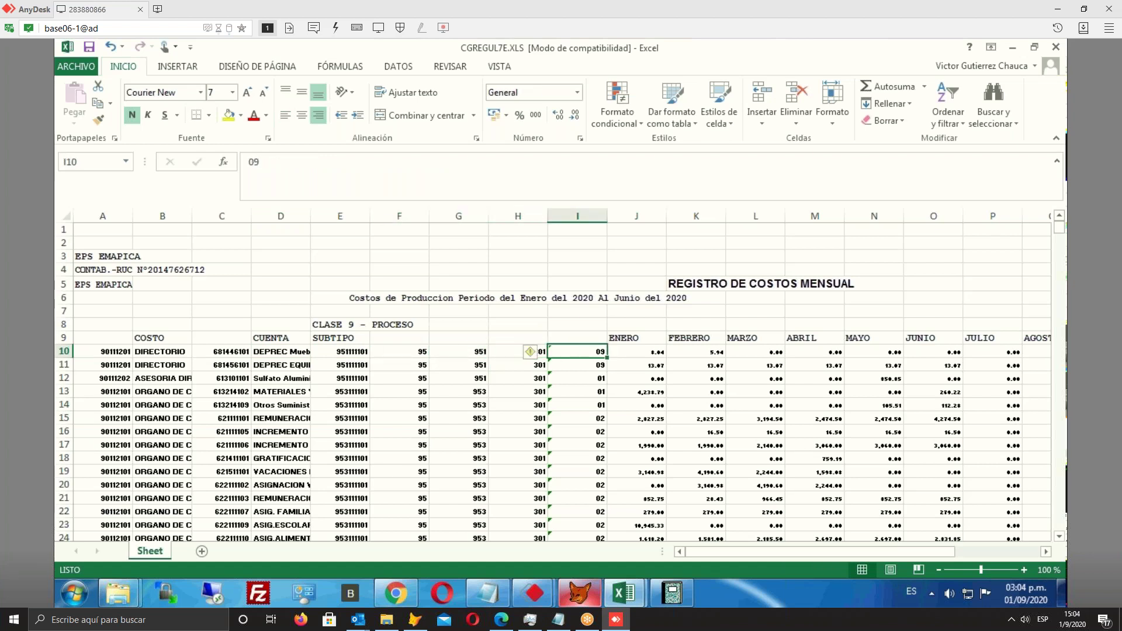
pyautogui.press('Right')
pyautogui.hotkey('shift', 'Right')
pyautogui.hotkey('shift', 'Right')
pyautogui.hotkey('shift', 'Right')
pyautogui.hotkey('shift', 'Right')
pyautogui.hotkey('shift', 'Right')
pyautogui.hotkey('shift', 'Right')
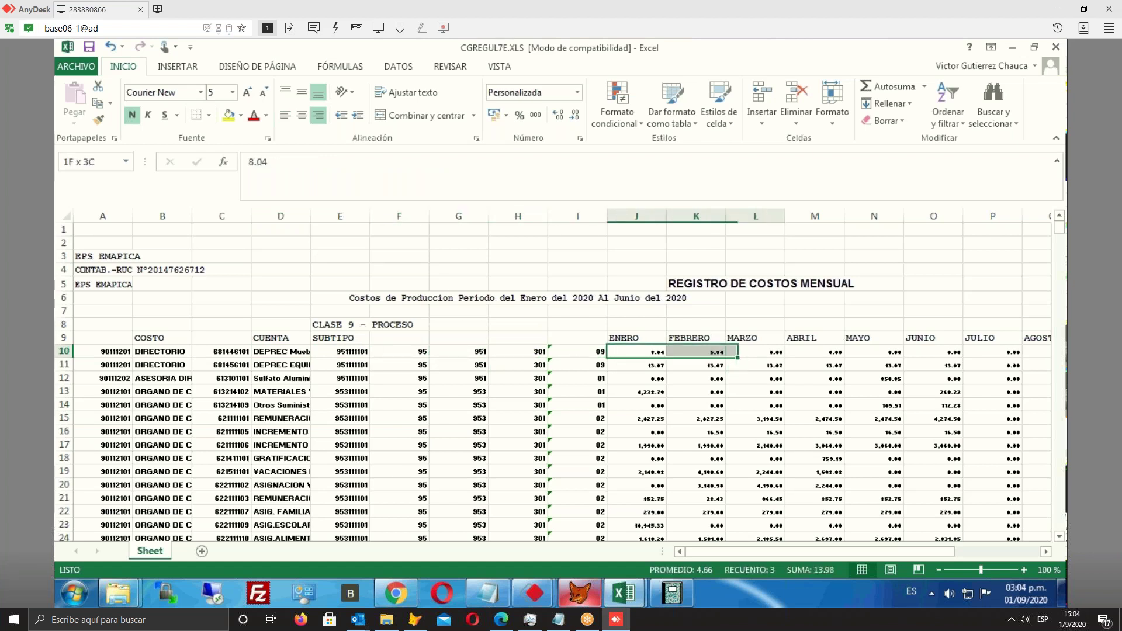
pyautogui.hotkey('ctrl', 'shift', 'Right')
pyautogui.press('Left')
pyautogui.press('Left')
pyautogui.press('Left')
pyautogui.press('Left')
pyautogui.press('Left')
pyautogui.press('Left')
pyautogui.press('Left')
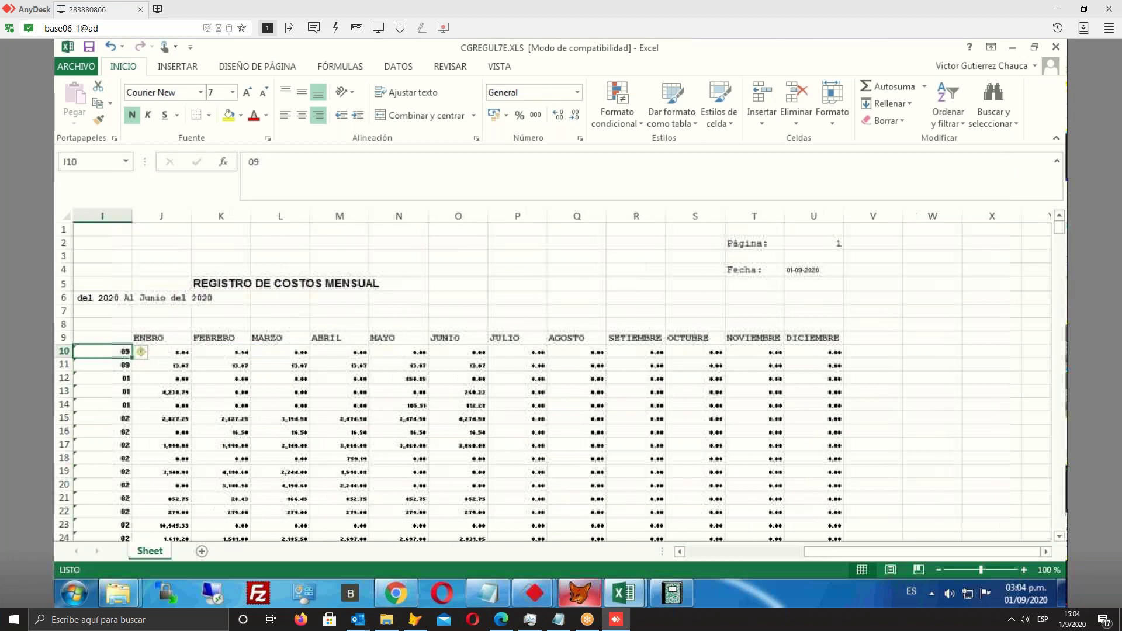
pyautogui.press('Left')
pyautogui.press('Left')
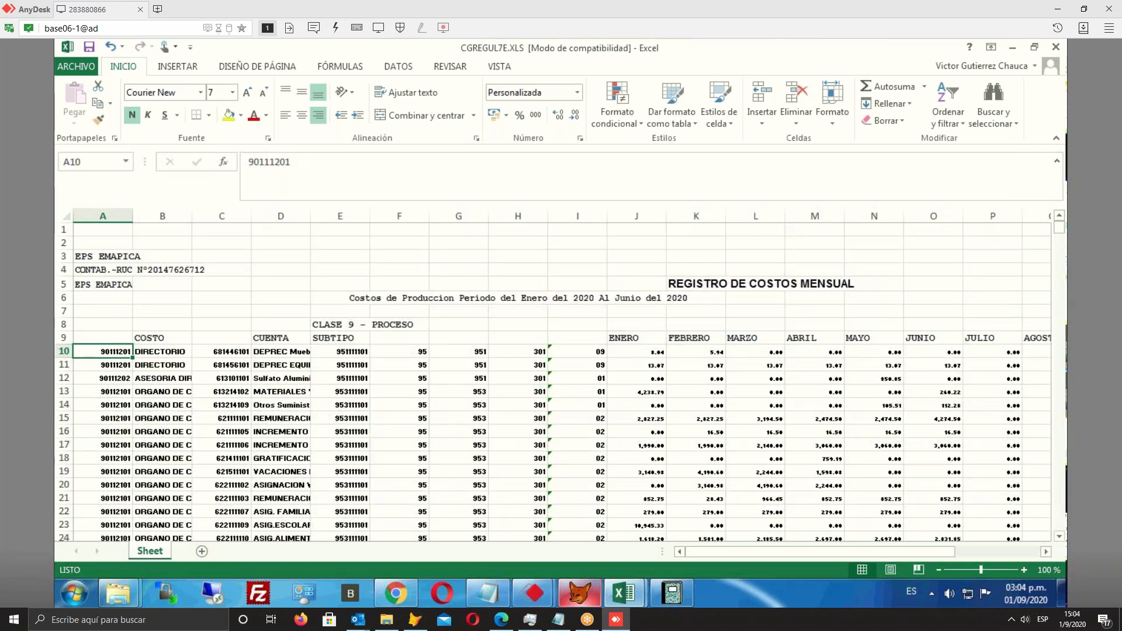
# Switch to AVALON and close both the Movimiento Clase - 9 form and the Fecha Contable dialog
pyautogui.click(673, 593)
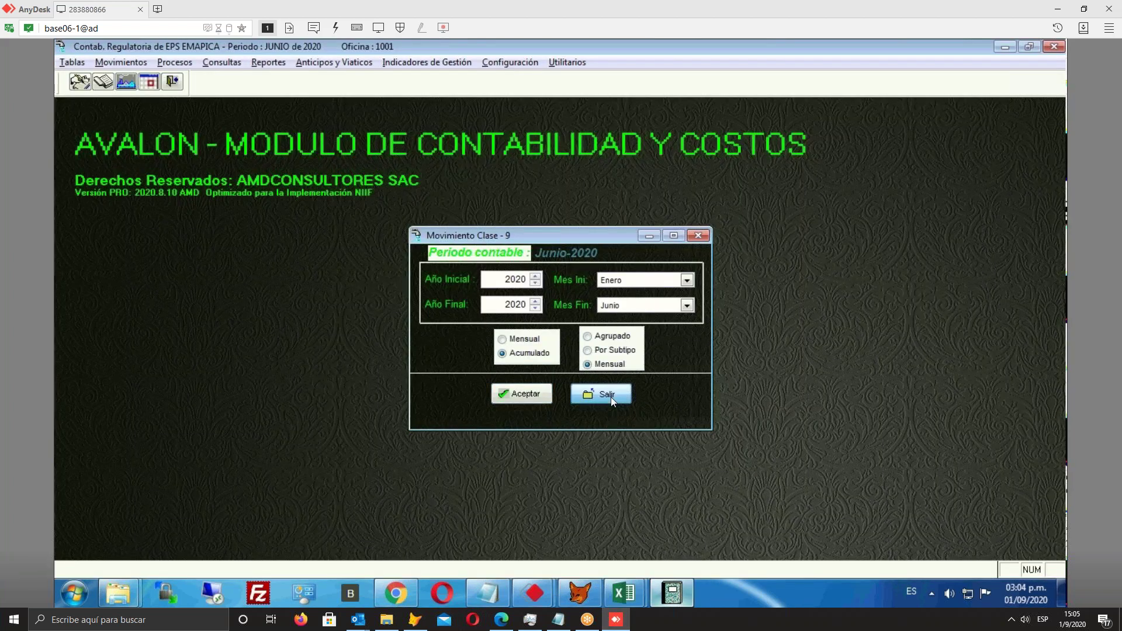
pyautogui.click(611, 397)
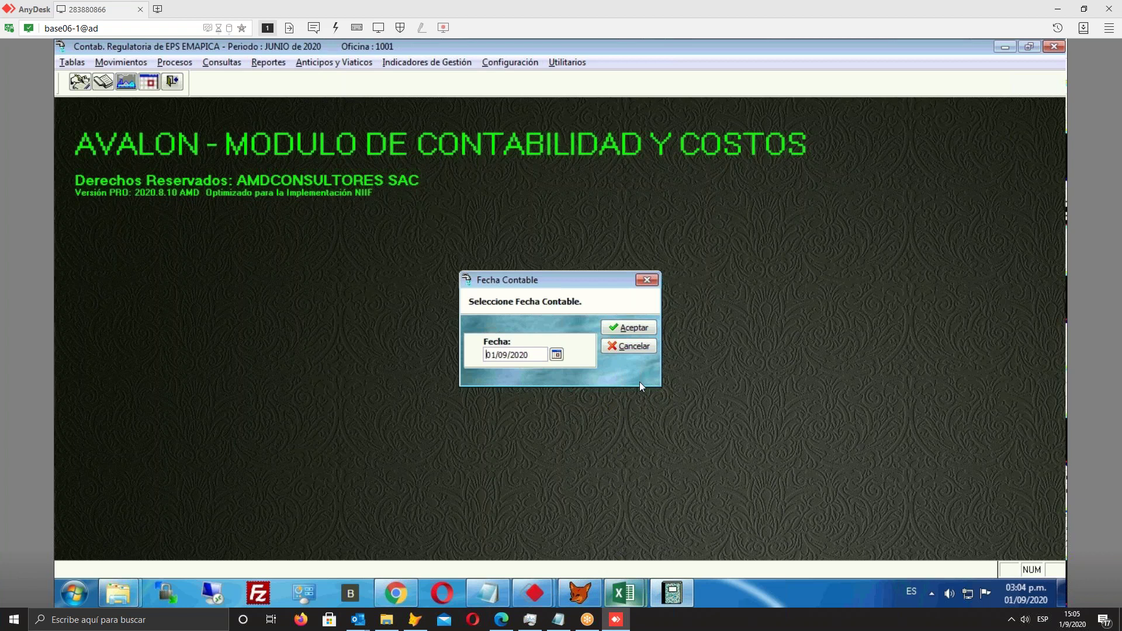
pyautogui.click(642, 347)
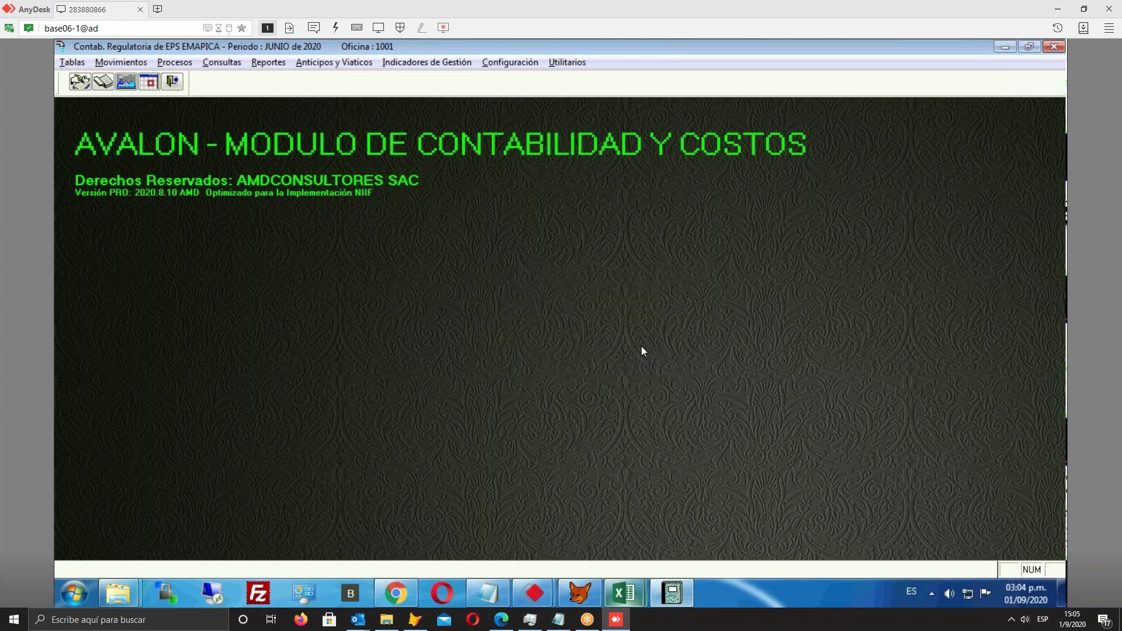
# Open the Costos y Gastos regulatory report form and choose the Costos Anualizados report
pyautogui.click(275, 67)
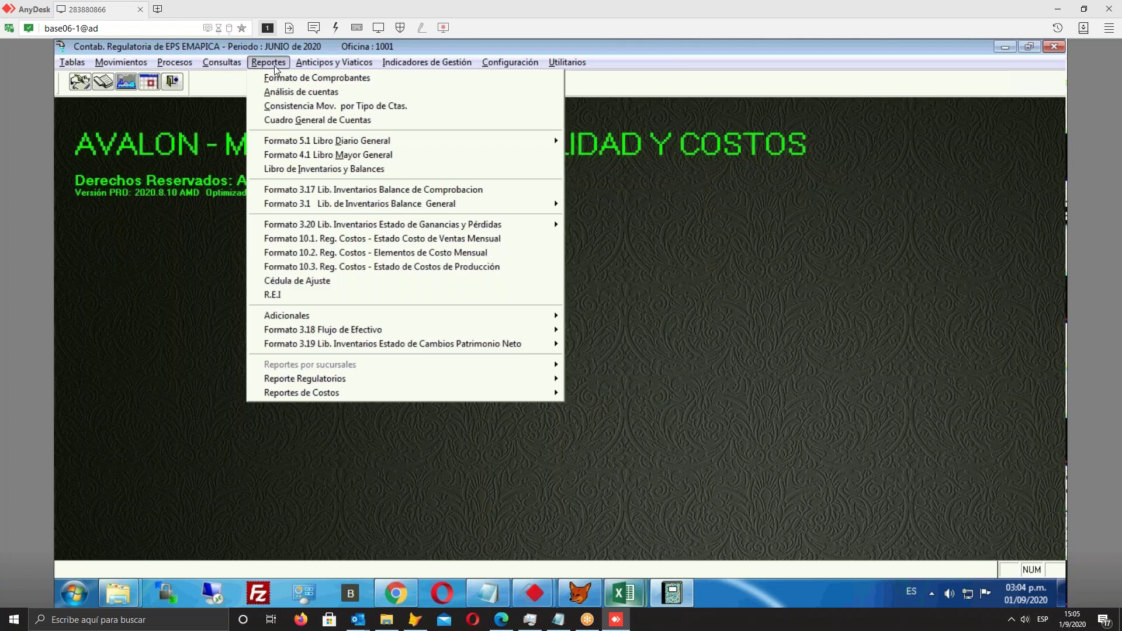
pyautogui.moveTo(377, 383)
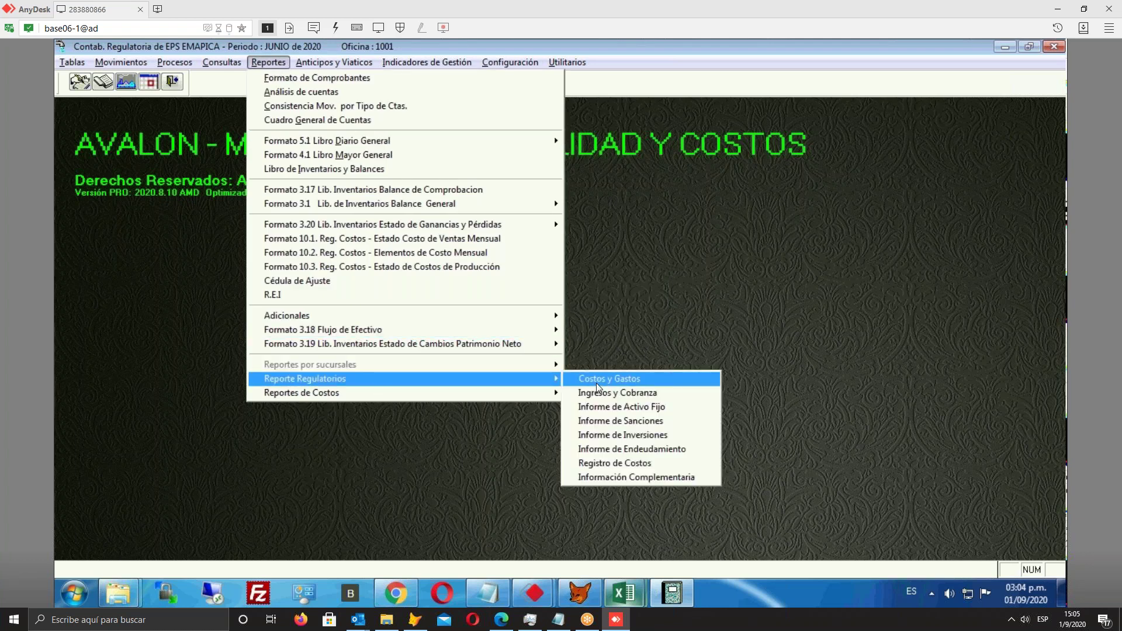
pyautogui.click(596, 378)
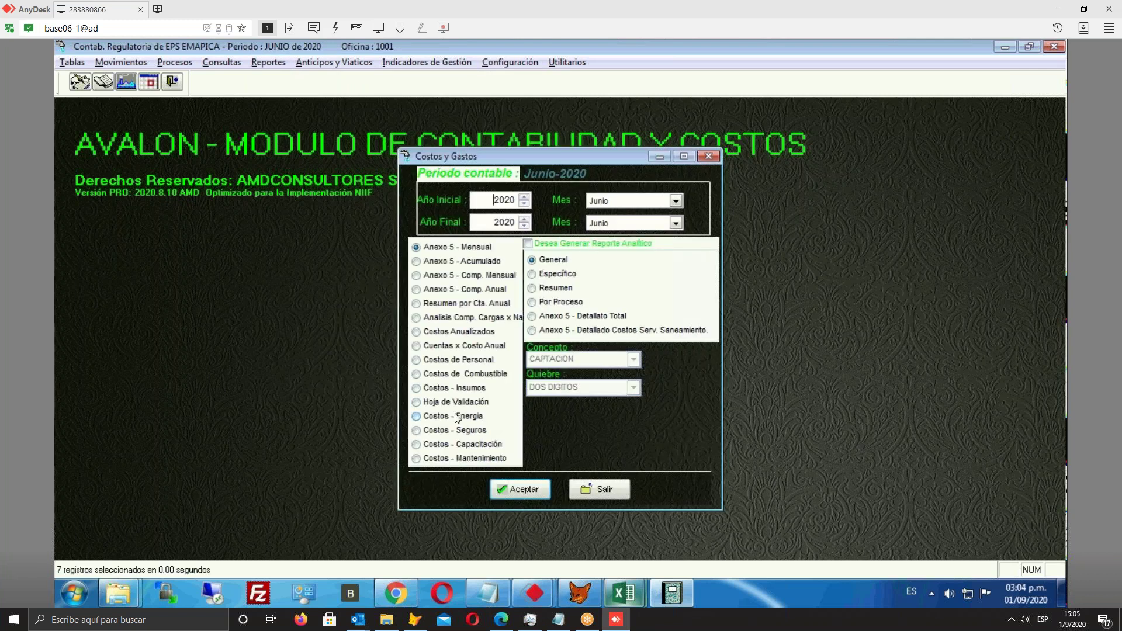
pyautogui.click(416, 333)
# Set the accounting date to 31/12/2019 in the Fecha Contable dialog
pyautogui.press('Return')
pyautogui.write('31/12/')
pyautogui.write('2019')
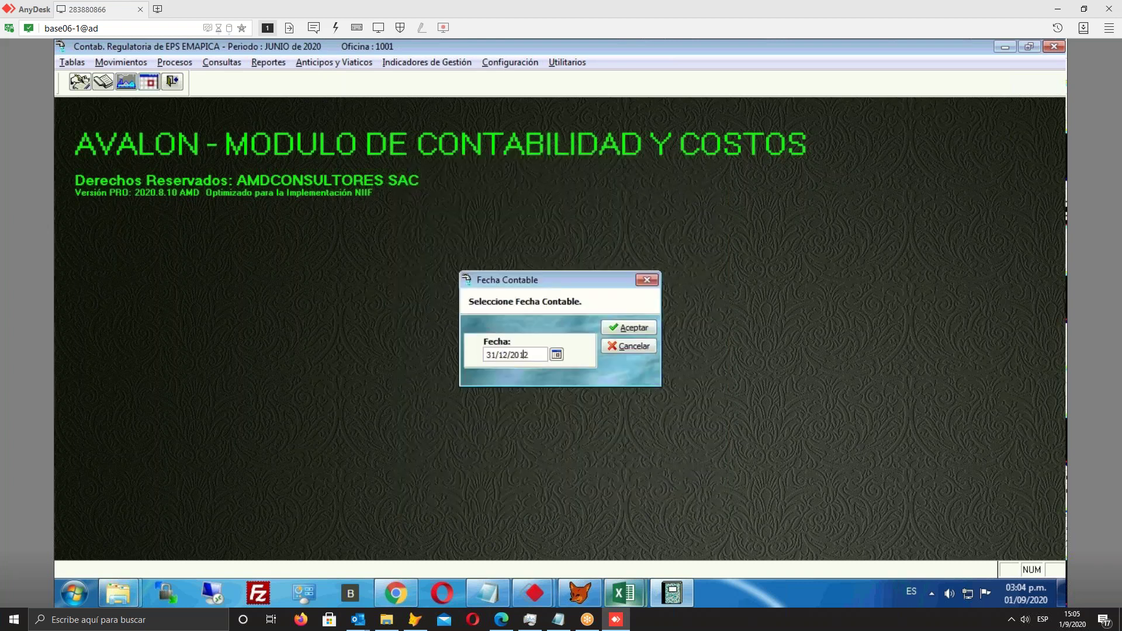
pyautogui.click(625, 326)
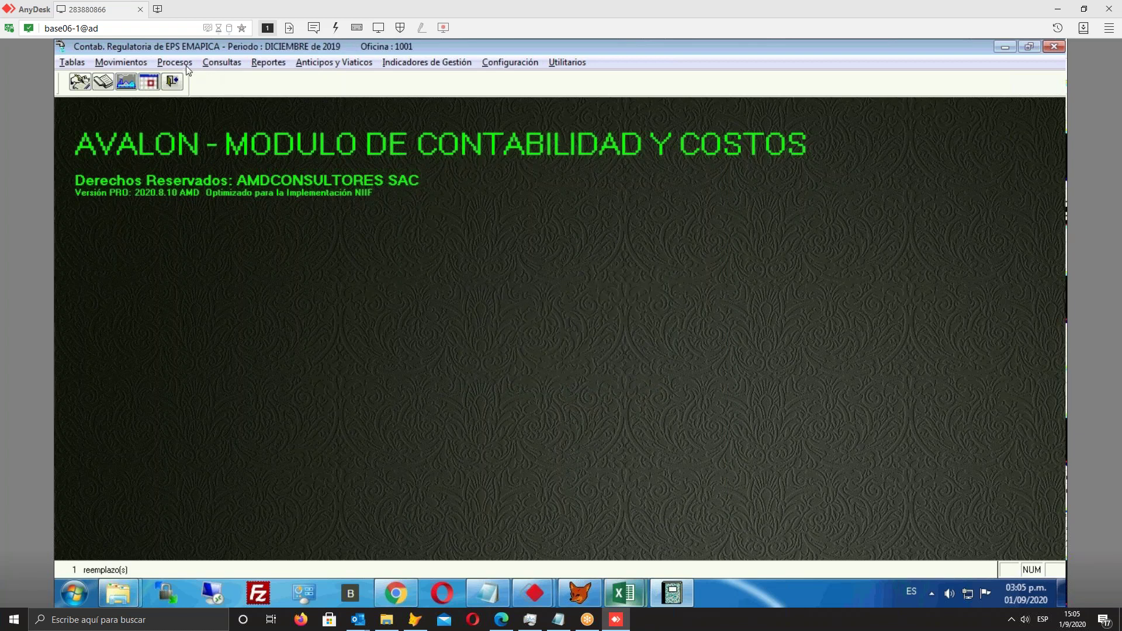
# Open the Costos y Gastos regulatory report form, choose Costos Anualizados and set the initial year to 2015
pyautogui.click(269, 64)
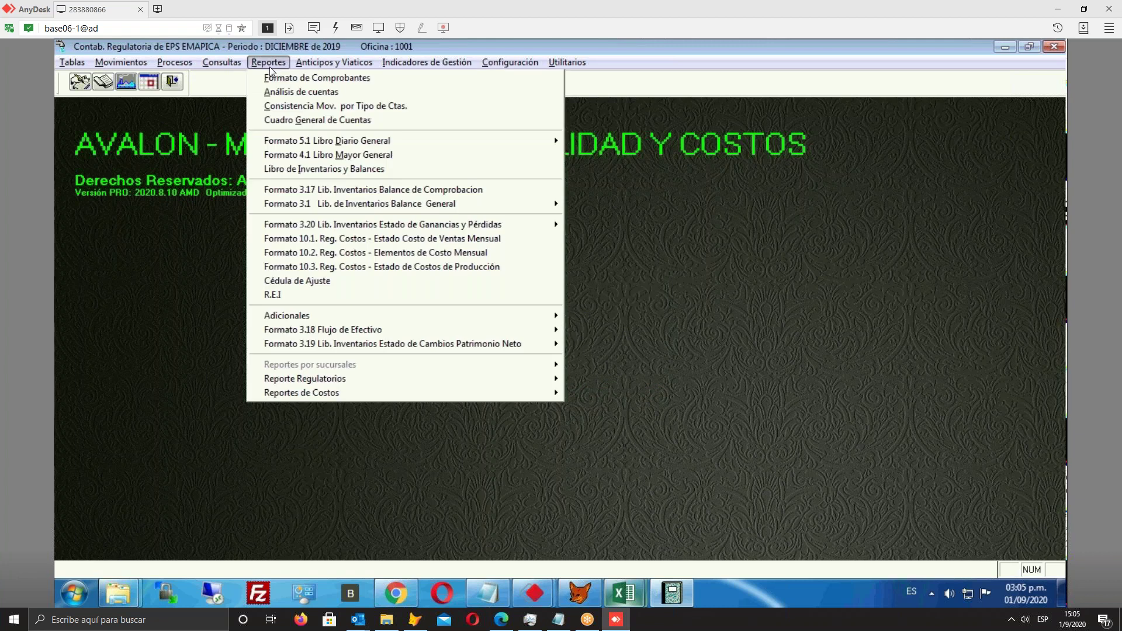
pyautogui.moveTo(306, 62)
pyautogui.moveTo(454, 378)
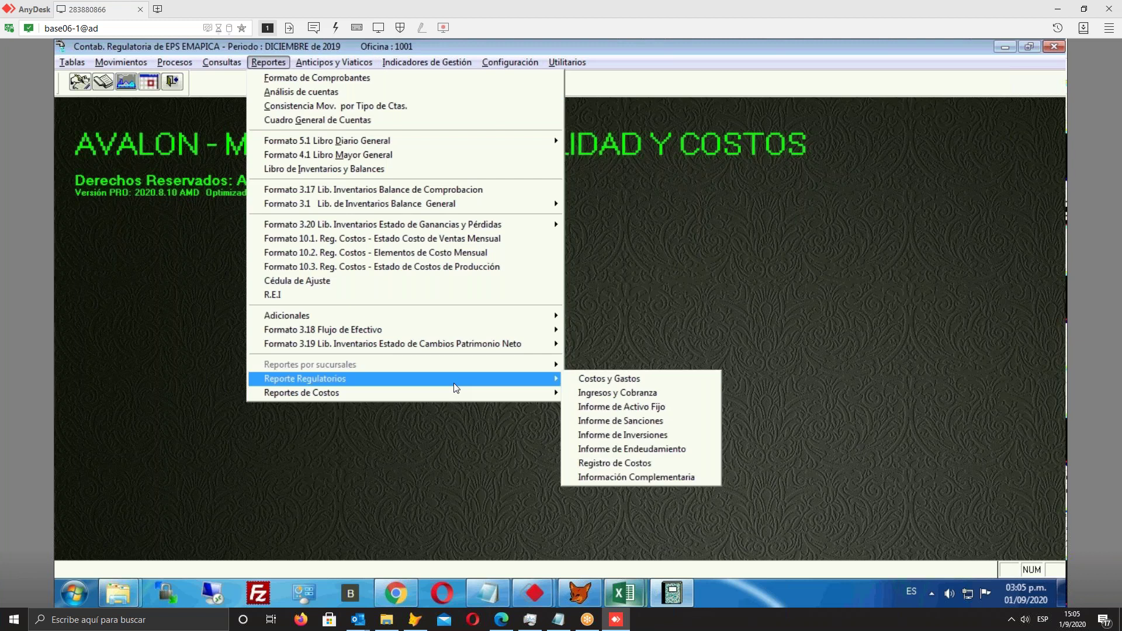
pyautogui.click(618, 383)
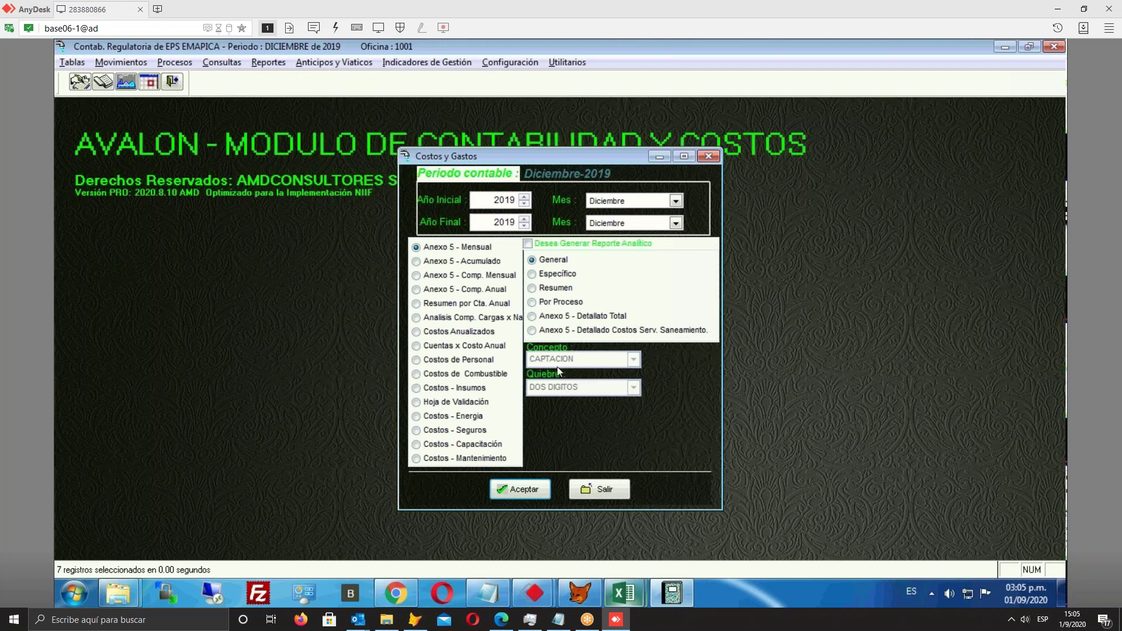
pyautogui.click(438, 333)
pyautogui.click(524, 203)
pyautogui.click(524, 203)
pyautogui.click(524, 203)
pyautogui.click(524, 203)
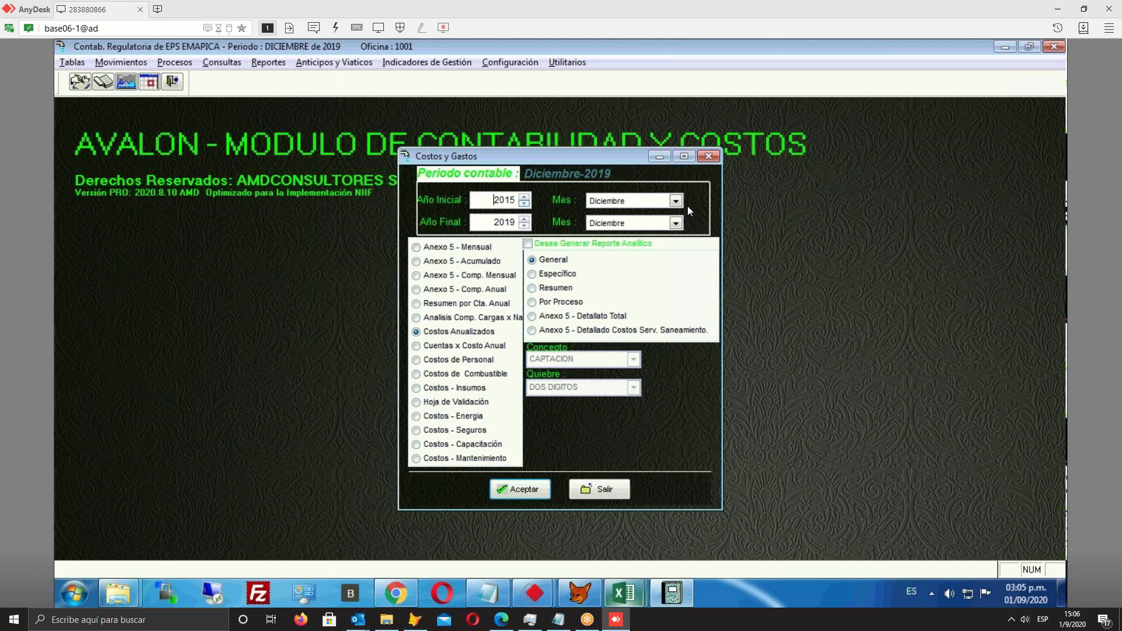
# Generate the annualized cost report for Costos Totales in its detailed version and enlarge the preview
pyautogui.click(531, 490)
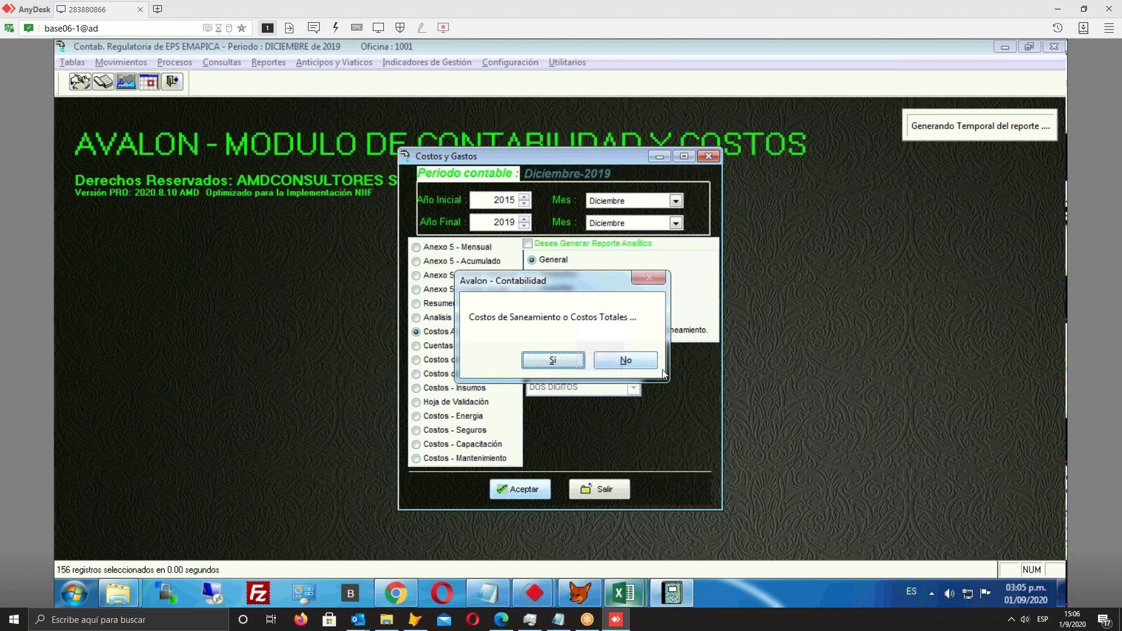
pyautogui.click(646, 362)
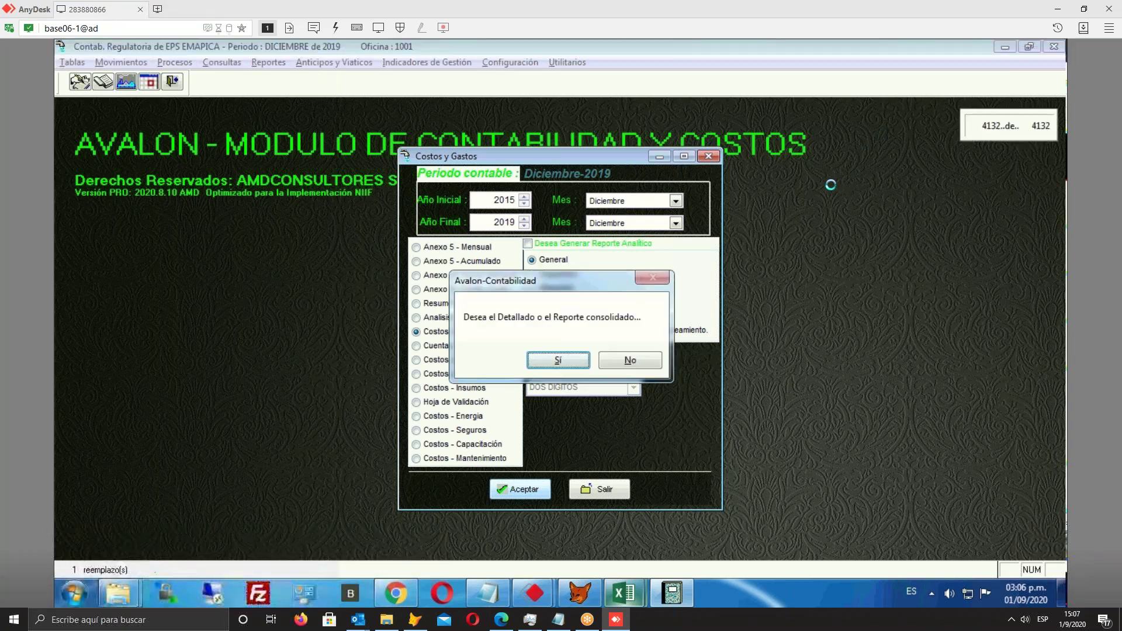
pyautogui.click(566, 357)
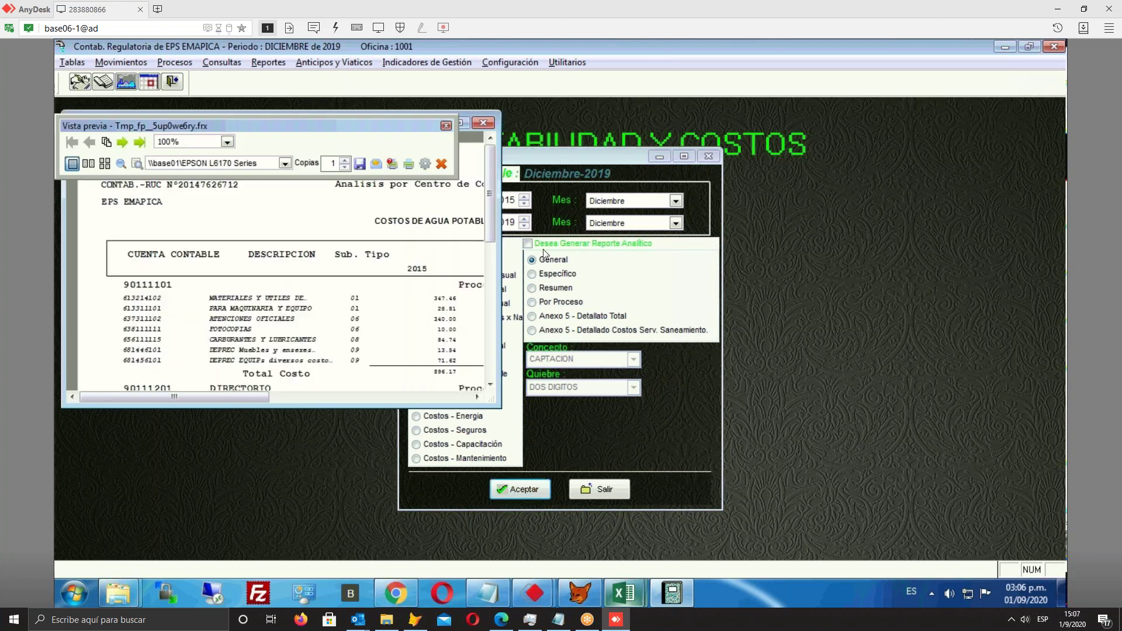
pyautogui.click(462, 126)
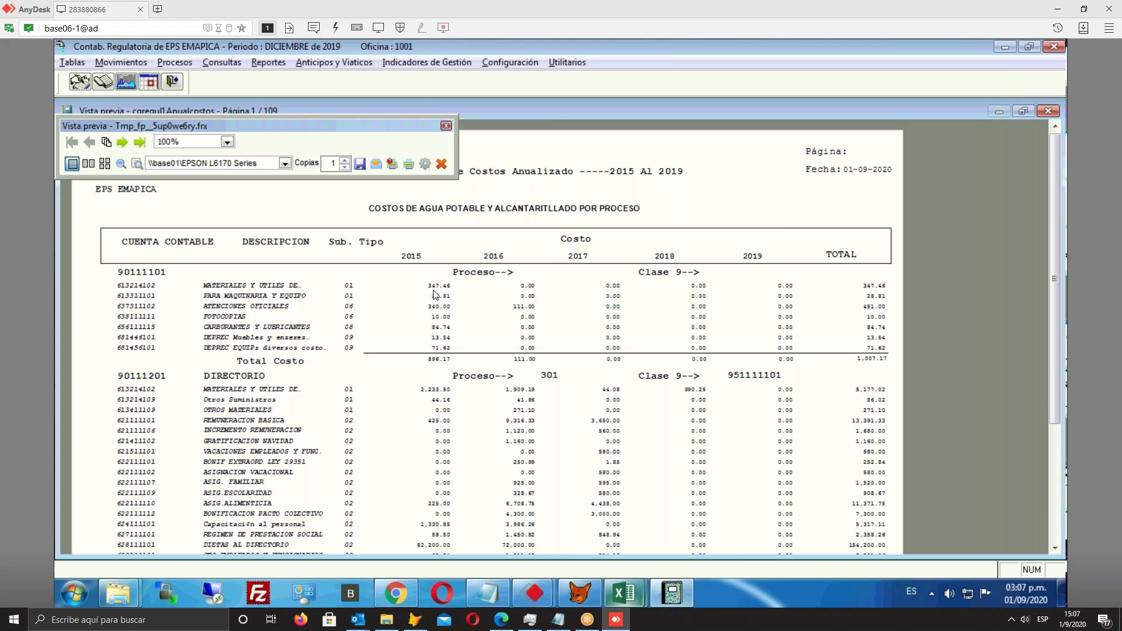
# Export the previewed report to the contabreg folder as an Xl5 spreadsheet named anualizados
pyautogui.click(358, 165)
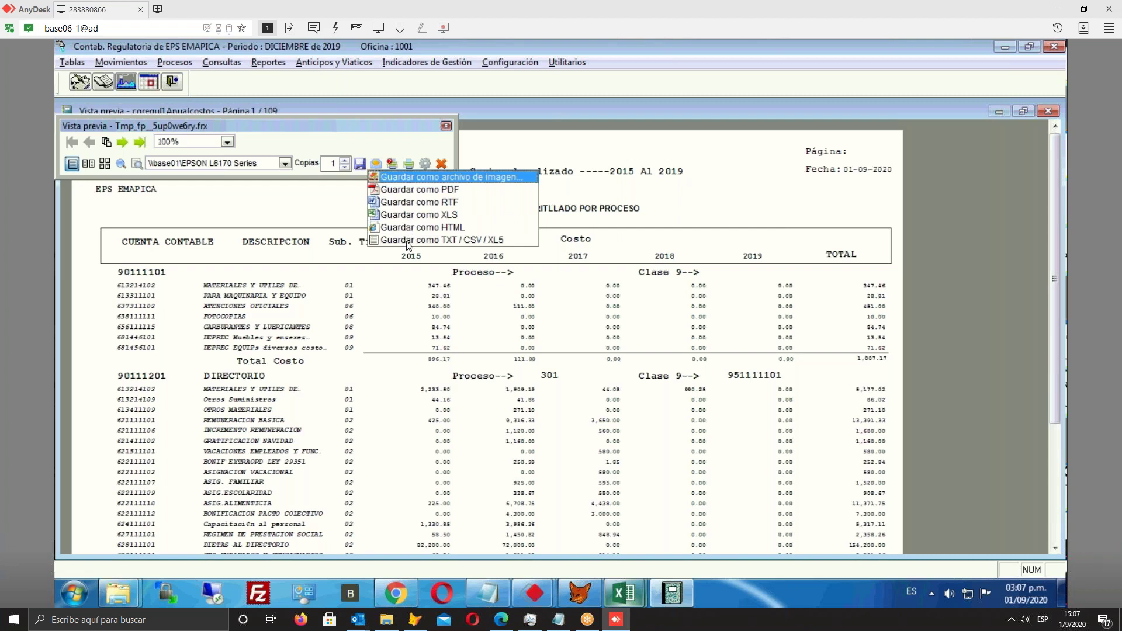
pyautogui.click(457, 240)
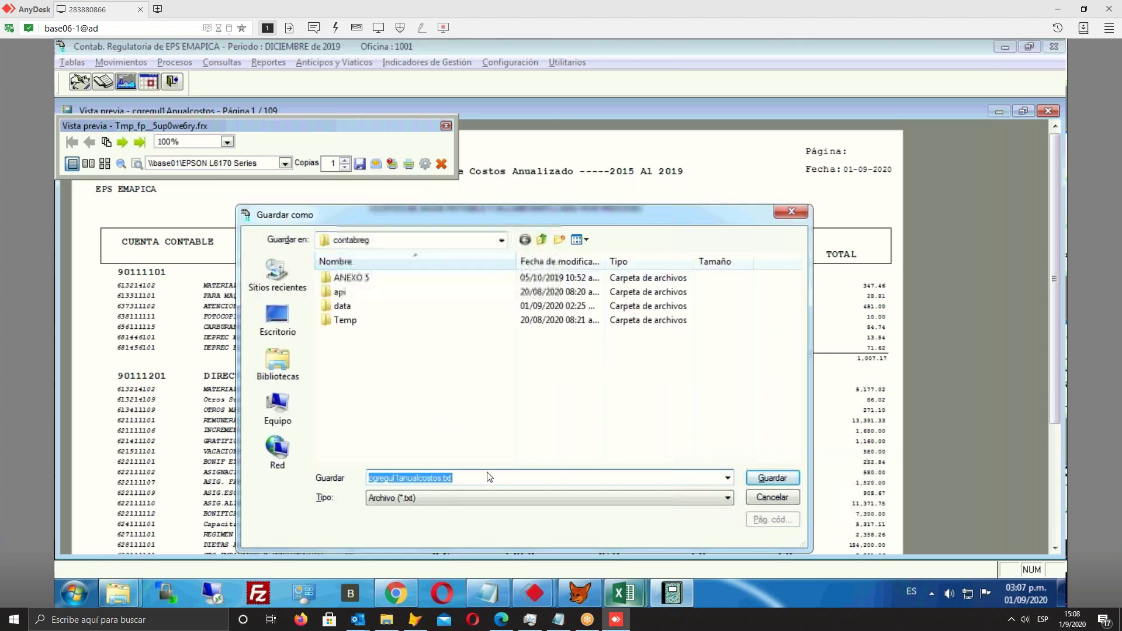
pyautogui.click(456, 477)
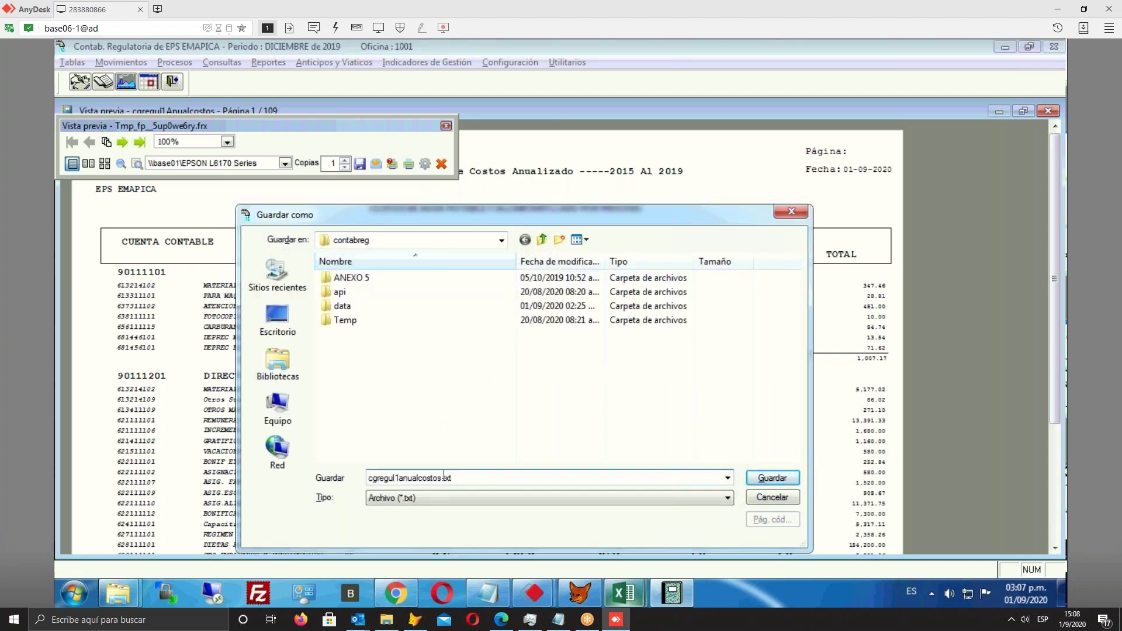
pyautogui.hotkey('ctrl', 'a')
pyautogui.write('anualizados')
pyautogui.click(463, 497)
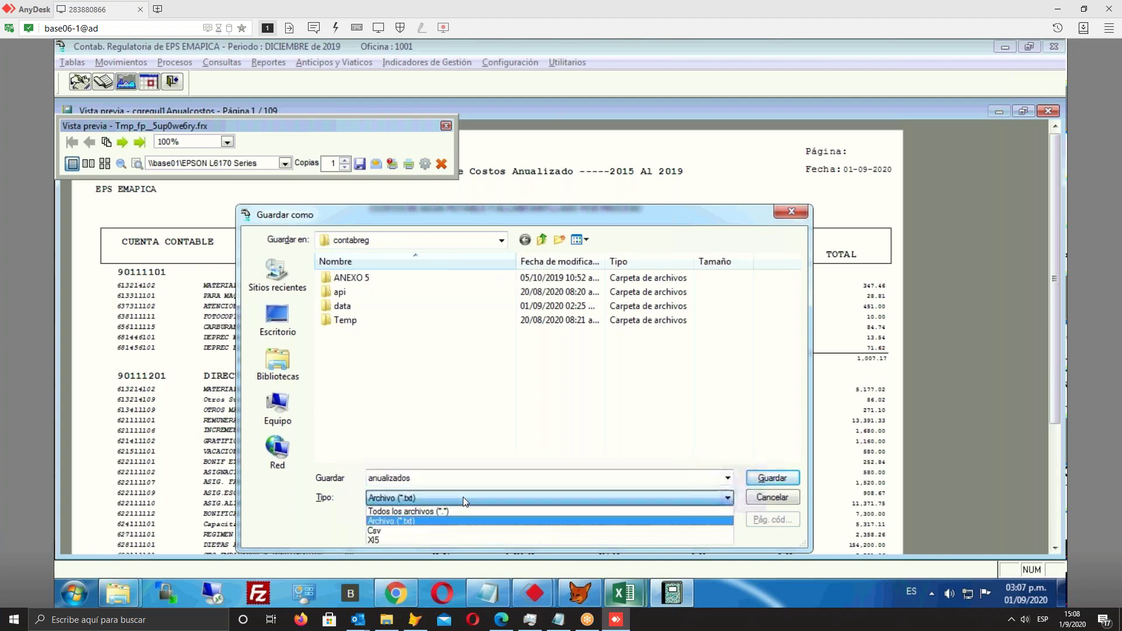
pyautogui.click(387, 540)
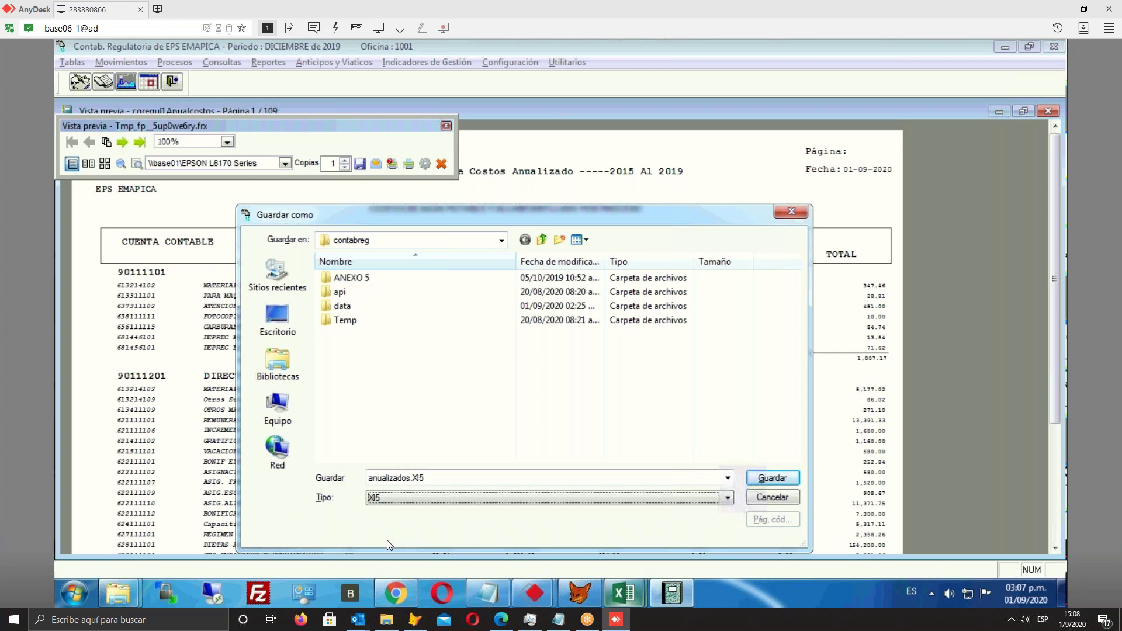
pyautogui.hotkey('shift', 'Tab')
pyautogui.click(771, 478)
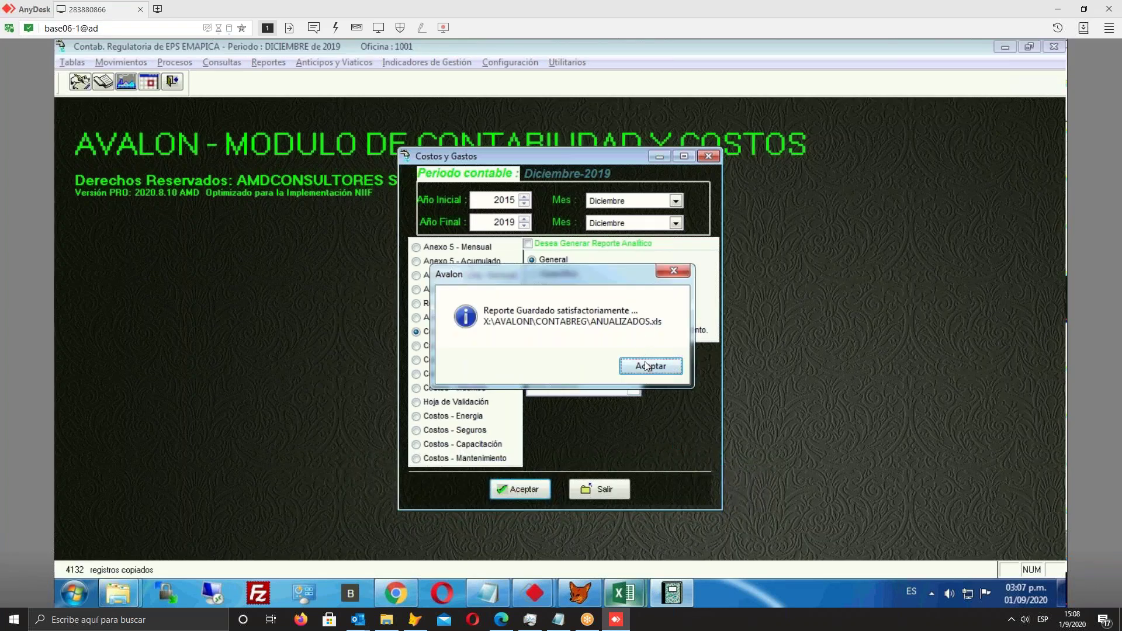
# Open the exported anualizados.xls in Excel, enable editing and skim through its rows
pyautogui.click(646, 366)
pyautogui.click(555, 367)
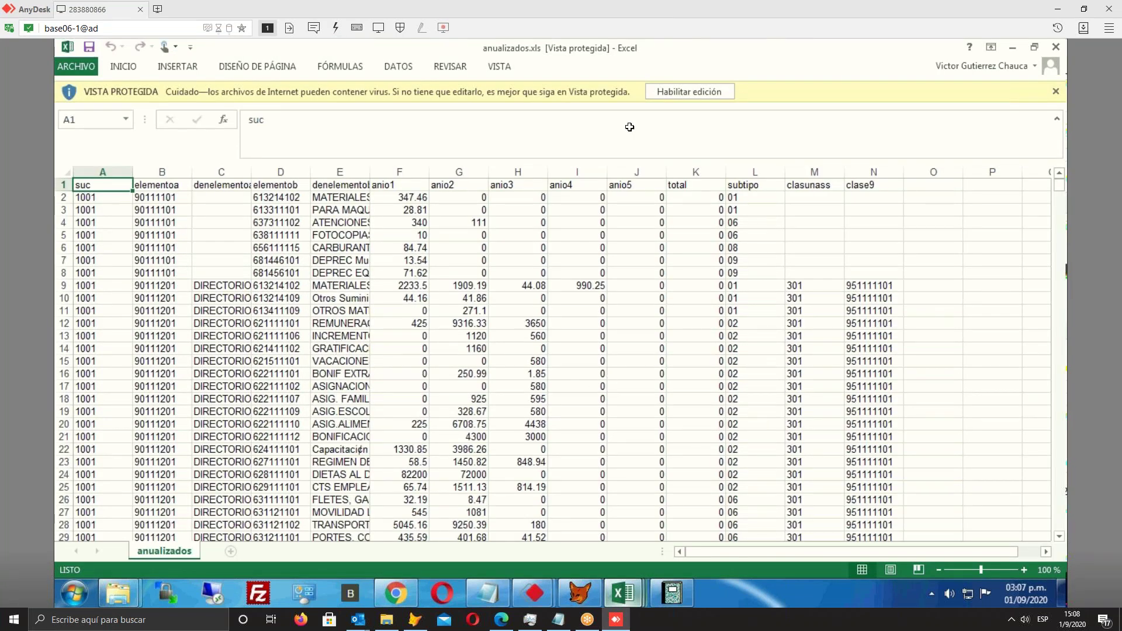
pyautogui.click(688, 93)
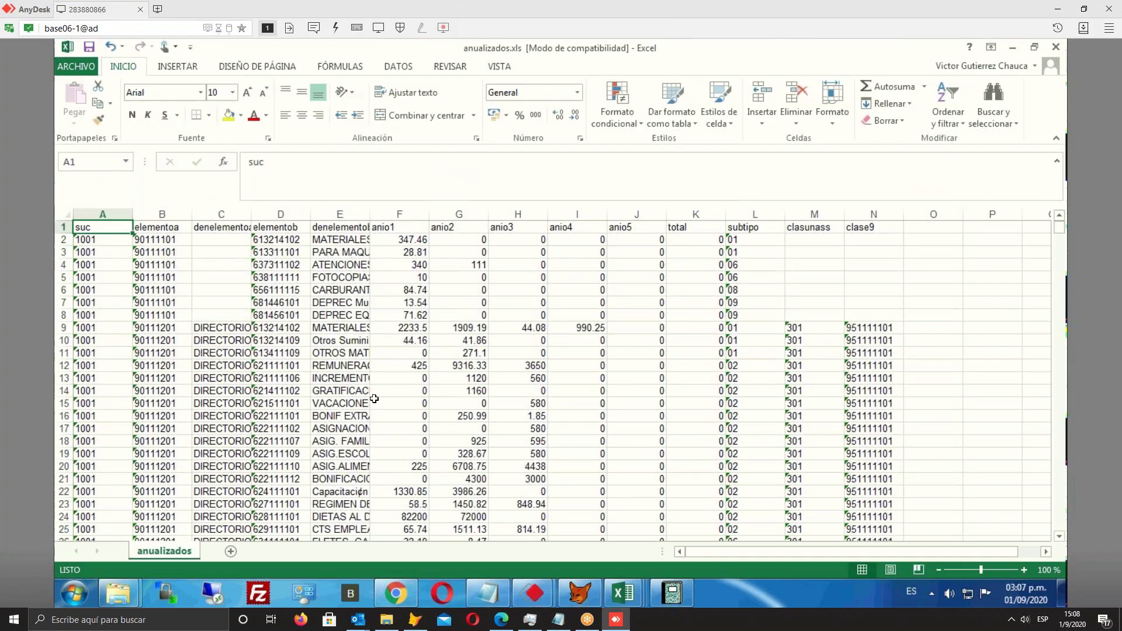
pyautogui.scroll(-11, 402, 385)
pyautogui.scroll(-4, 403, 384)
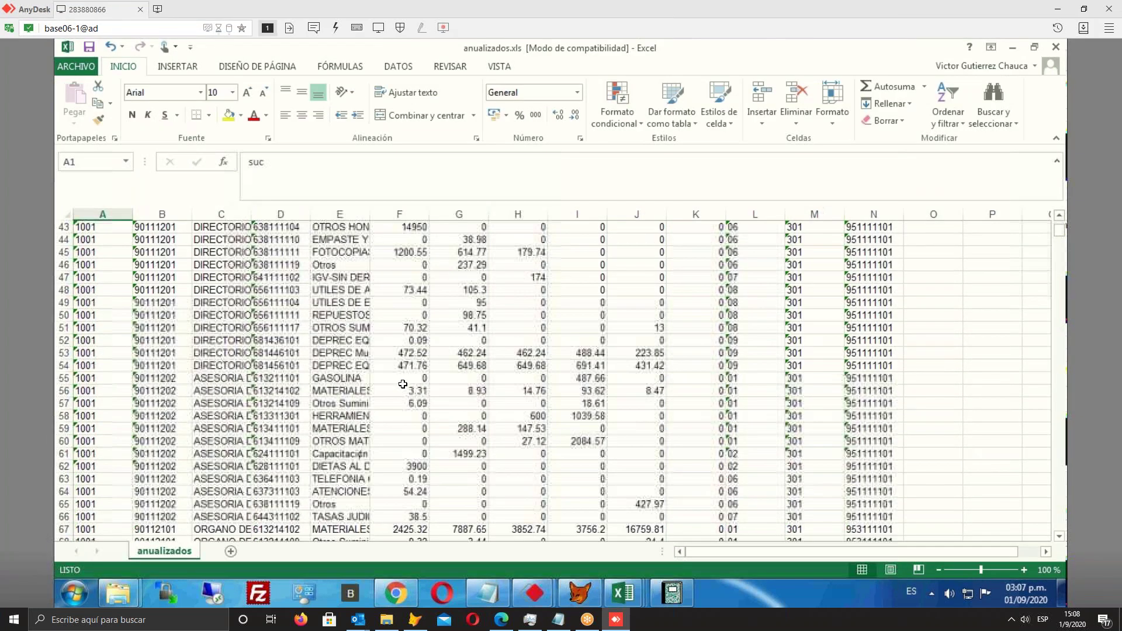
pyautogui.scroll(15, 380, 368)
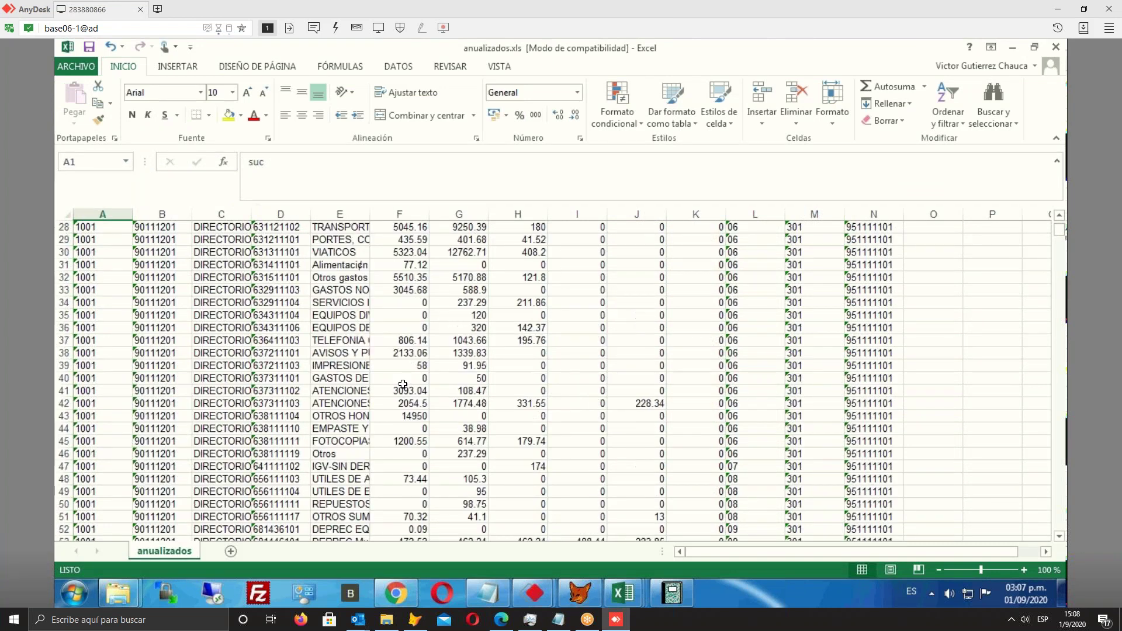
# Delete the suc column and widen the denelementoa column so its descriptions fit
pyautogui.click(101, 214)
pyautogui.rightClick(101, 215)
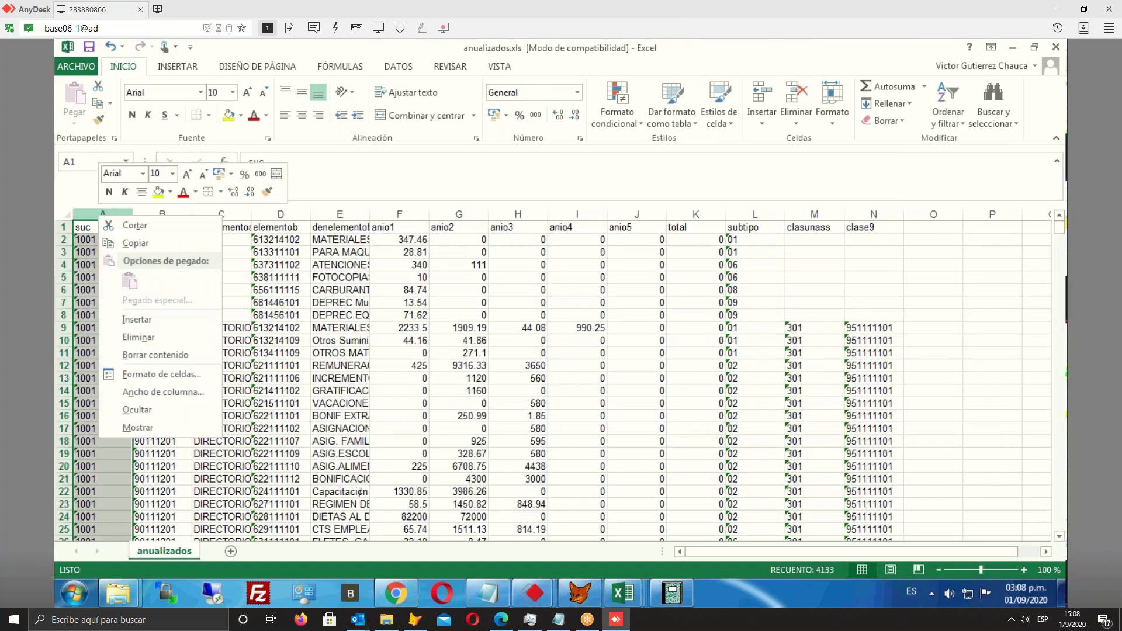
pyautogui.click(138, 337)
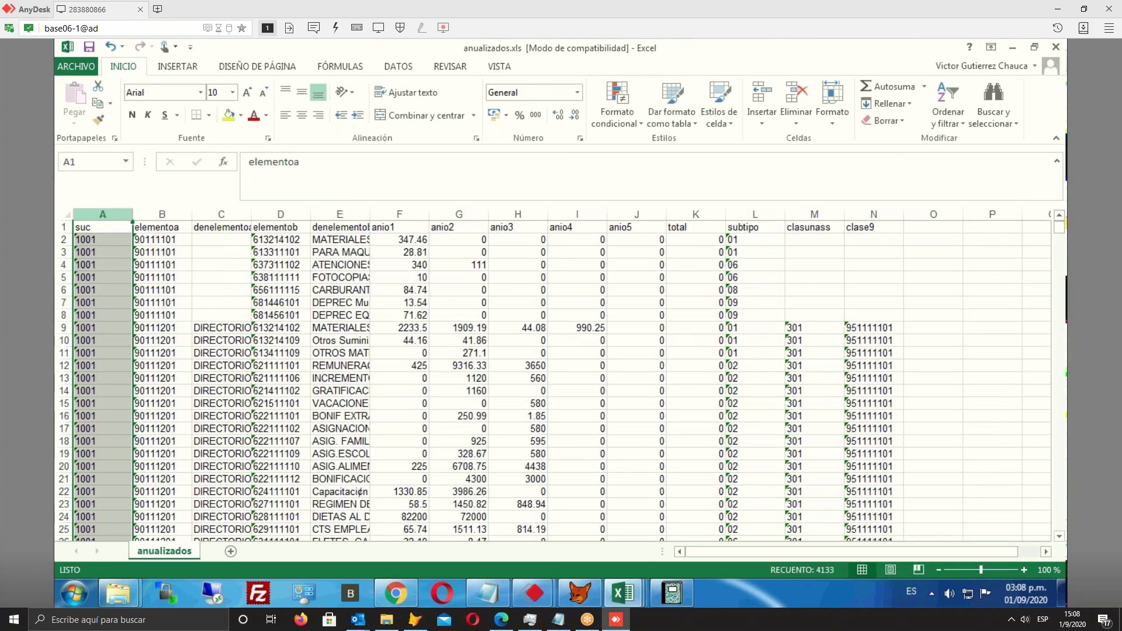
pyautogui.click(185, 236)
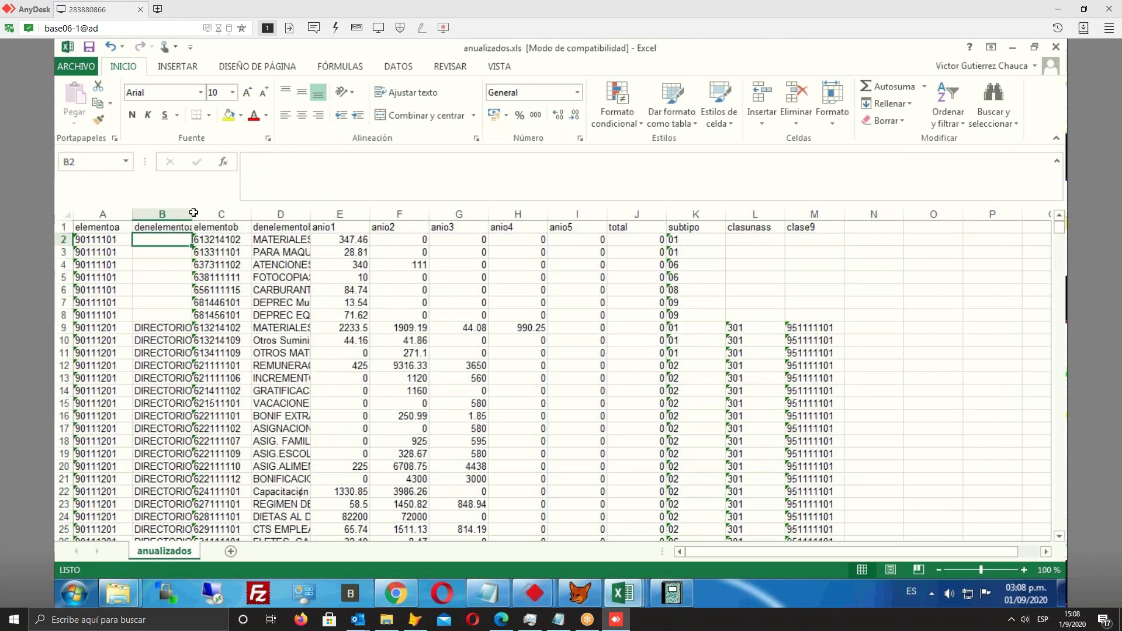
pyautogui.moveTo(192, 213); pyautogui.dragTo(215, 213)
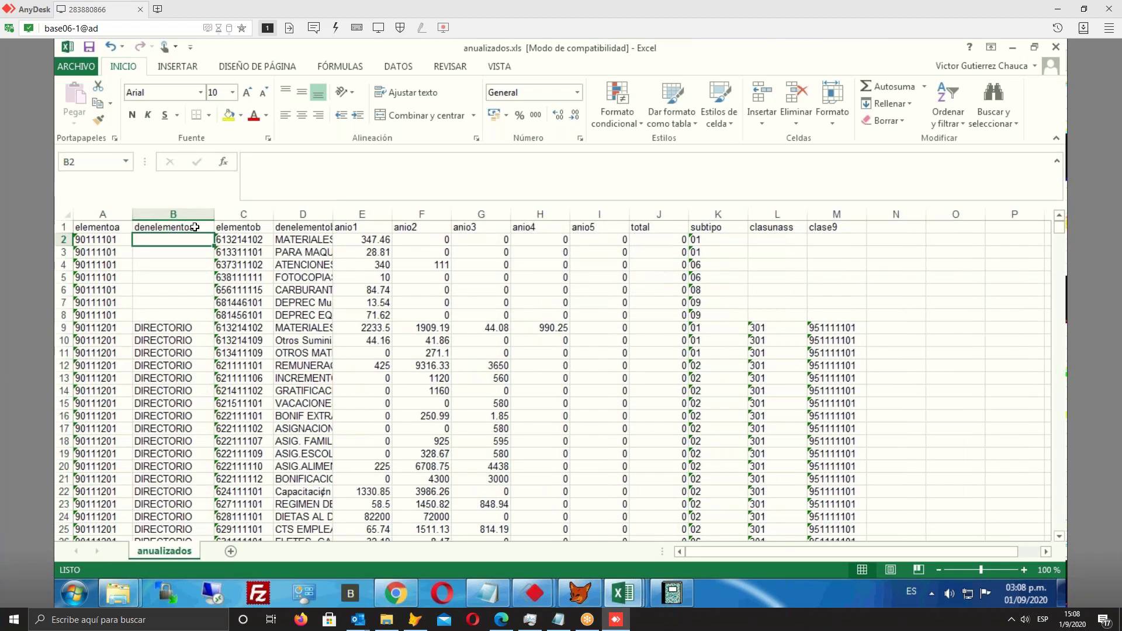
# Rename the headers in A1 and B1 as Costo and Denominacion
pyautogui.click(109, 229)
pyautogui.write('Costo')
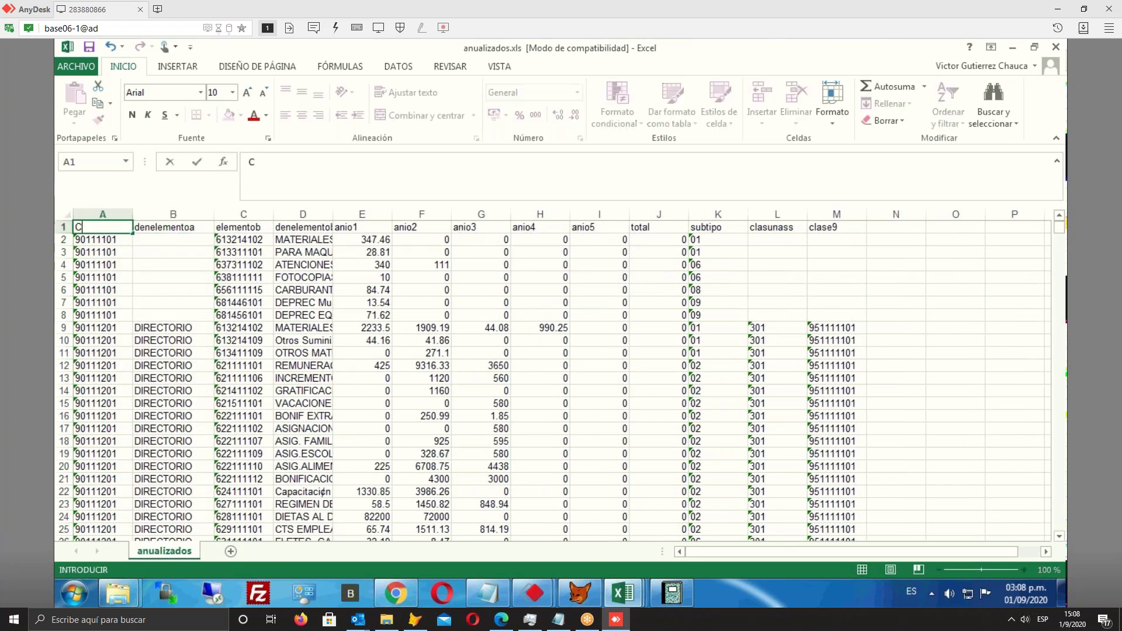
pyautogui.press('Return')
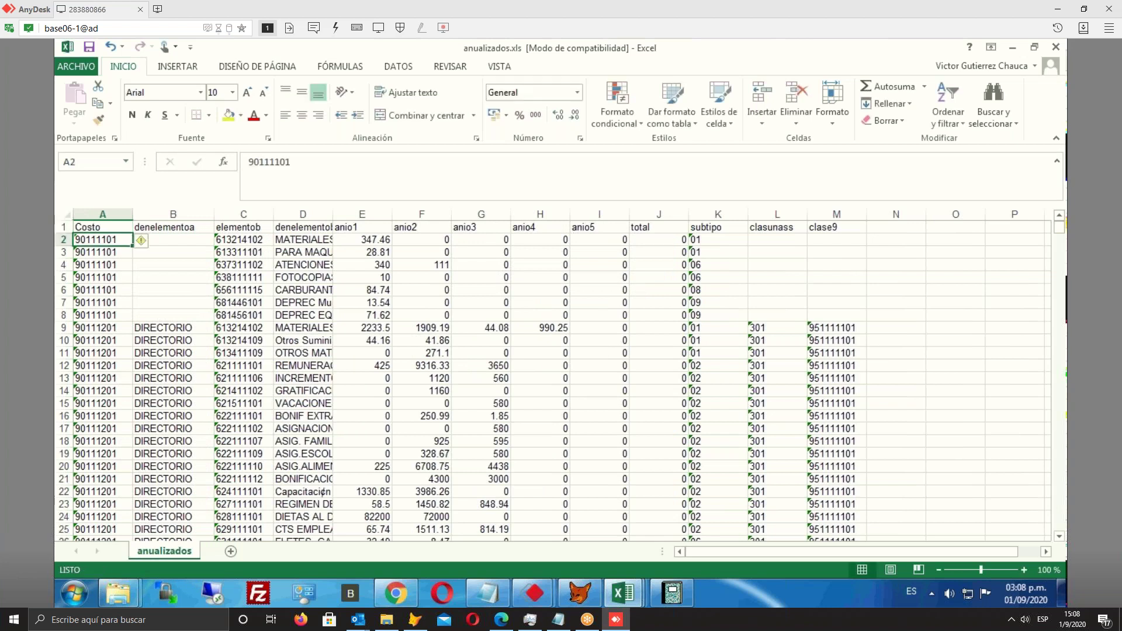
pyautogui.click(173, 227)
pyautogui.write('Deno')
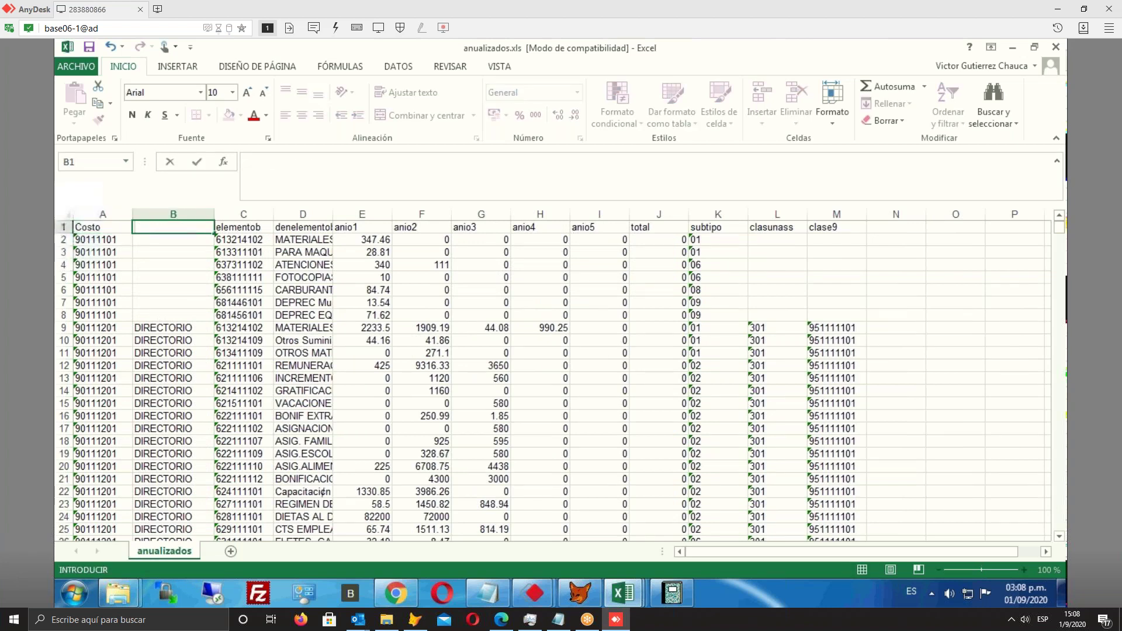
pyautogui.write('minacion')
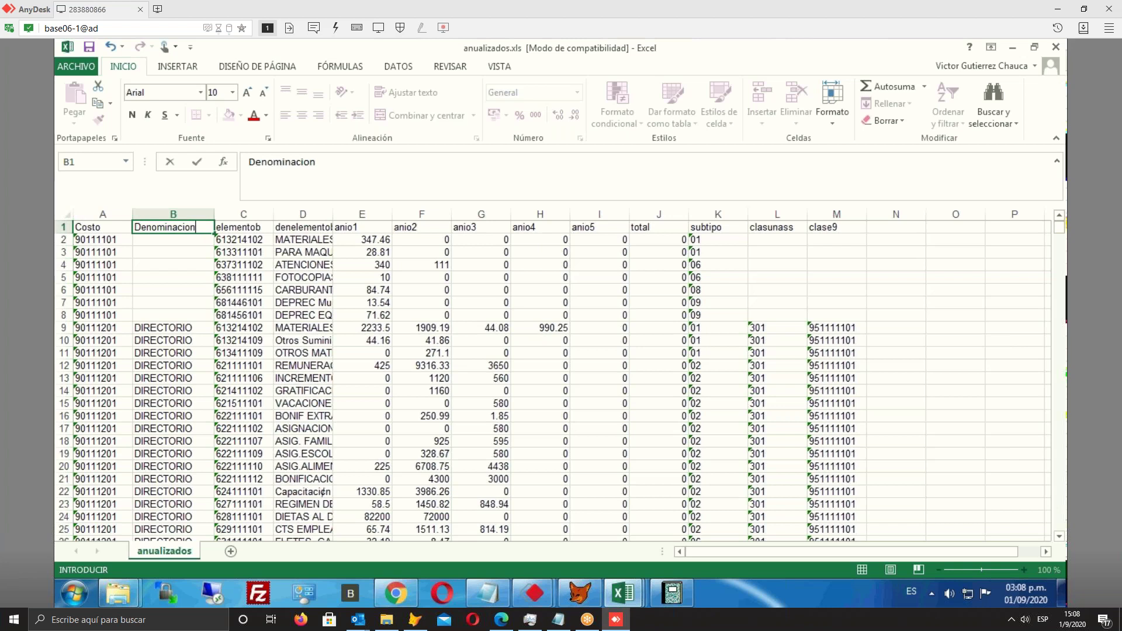
pyautogui.press('Return')
# Rename the headers in C1 and D1 as Cuenta and Denominacion
pyautogui.click(173, 227)
pyautogui.click(244, 227)
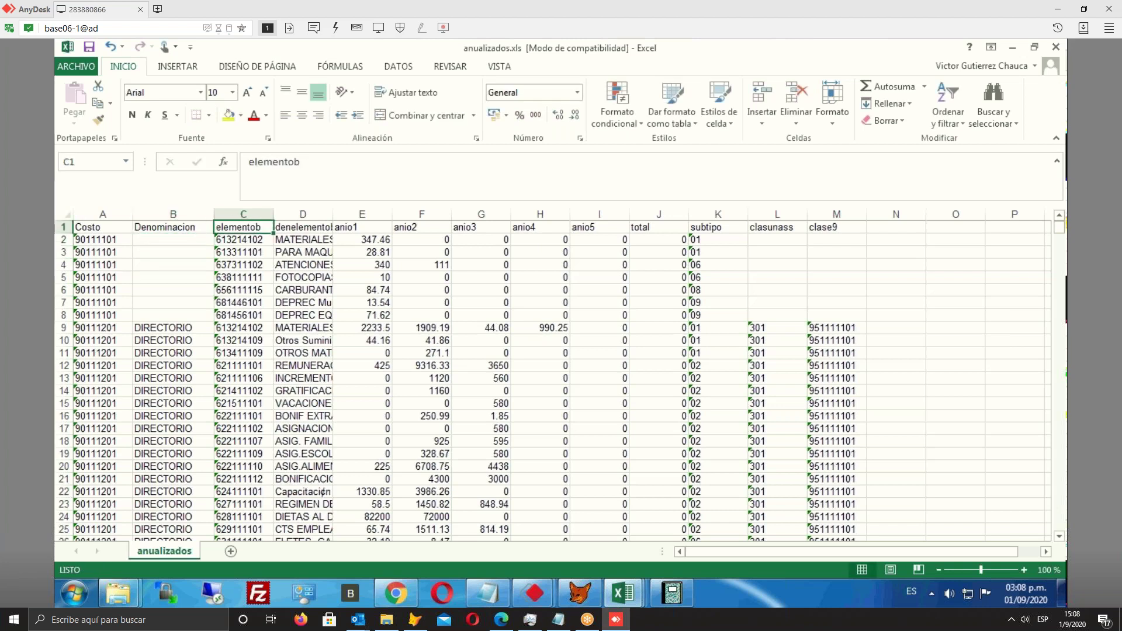
pyautogui.write('Cuenta')
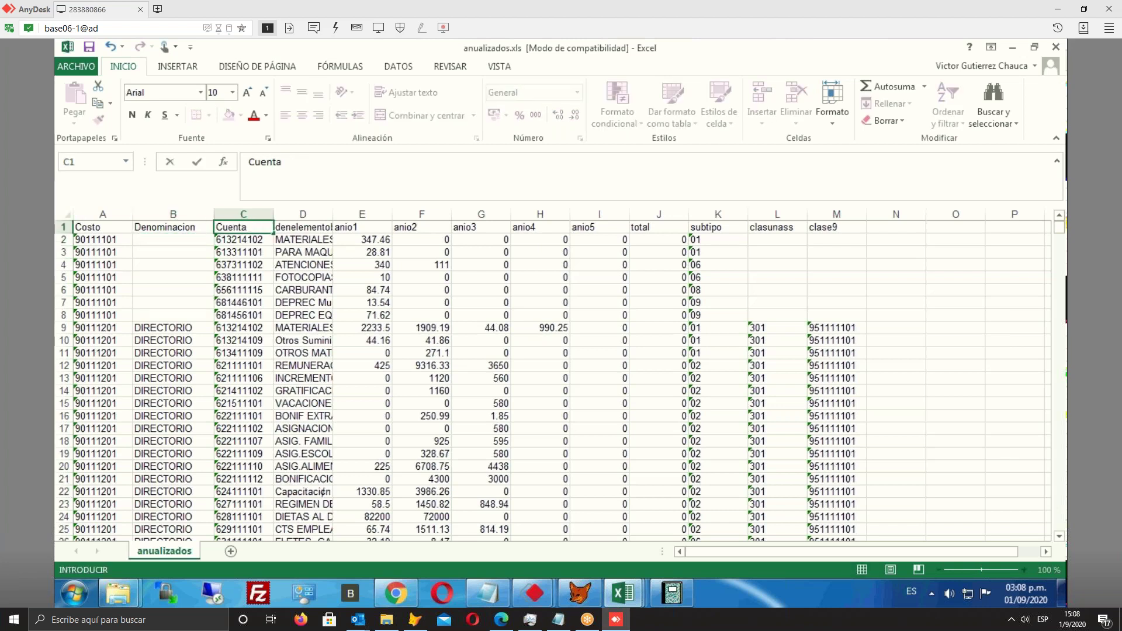
pyautogui.press('Return')
pyautogui.click(303, 227)
pyautogui.write('Denominacion')
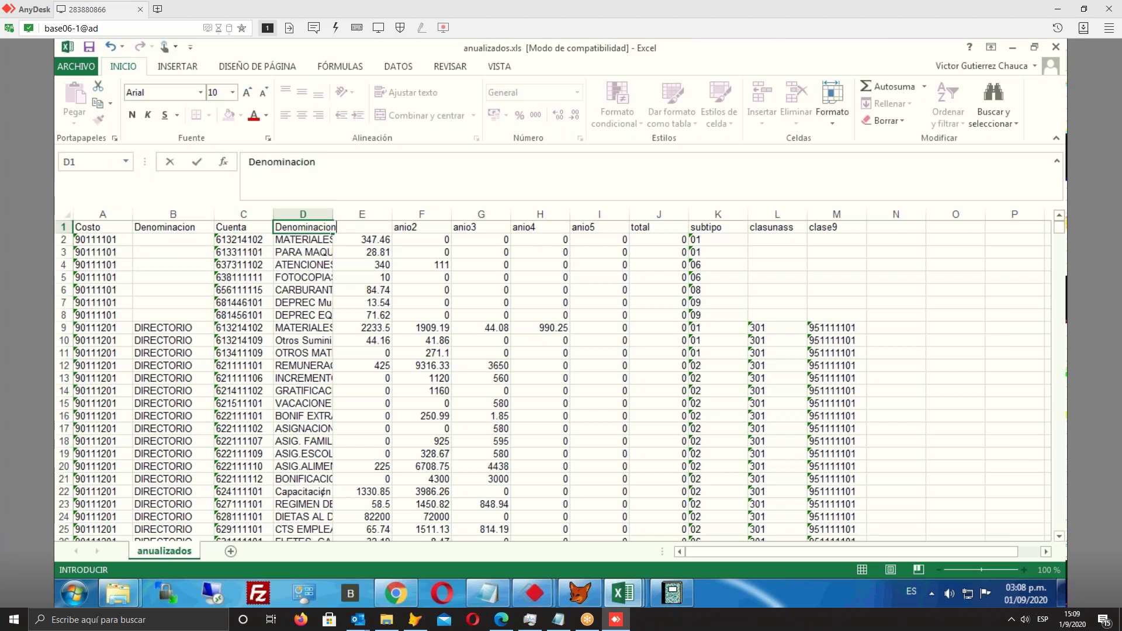
# Finish the Denominacion heading in D1 and rename the anio1 to anio5 headings as 2015, 2016, 2017, 2018 and 2019
pyautogui.press('Return')
pyautogui.click(302, 227)
pyautogui.click(363, 227)
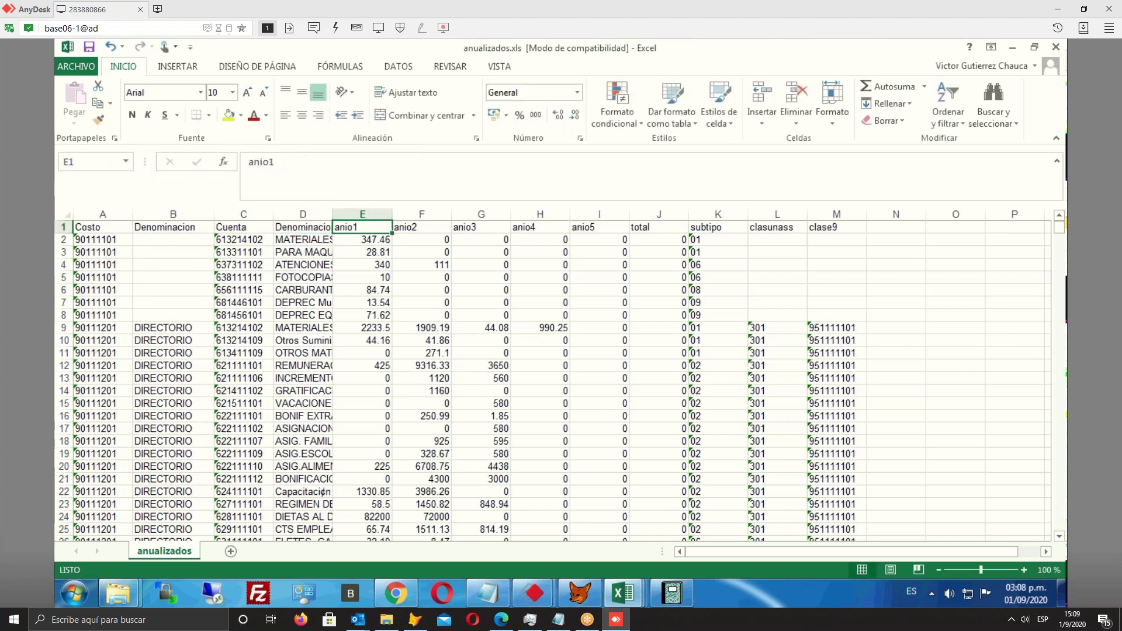
pyautogui.write('2015')
pyautogui.press('Tab')
pyautogui.write('2016')
pyautogui.press('Tab')
pyautogui.write('2017')
pyautogui.press('Tab')
pyautogui.write('2018')
pyautogui.press('Tab')
pyautogui.write('2019')
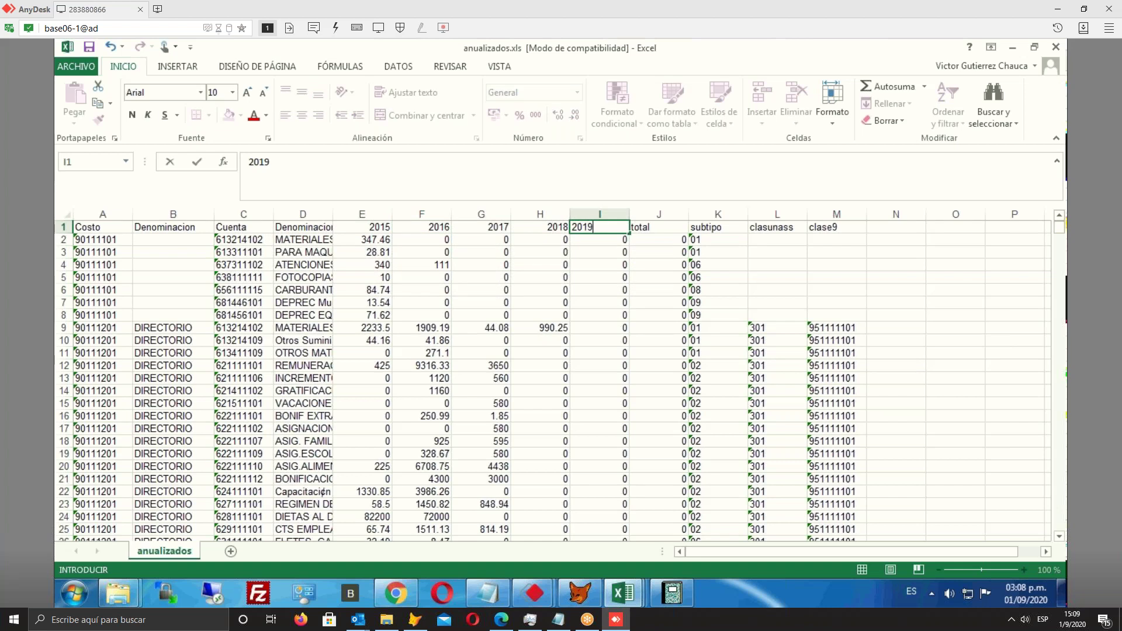
pyautogui.press('Tab')
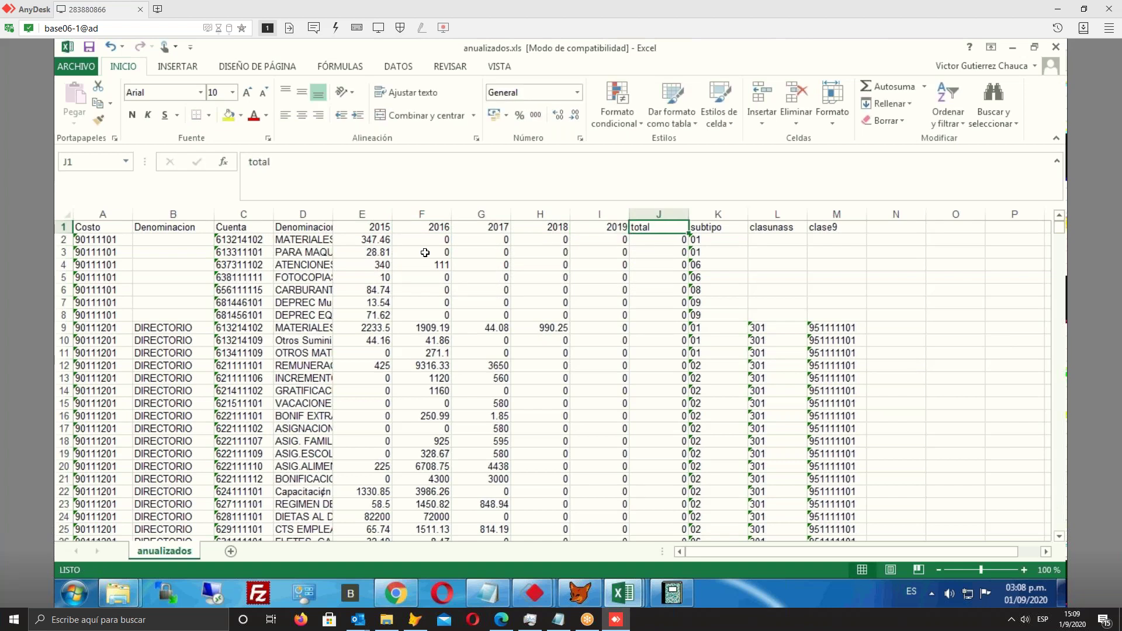
# Delete the entire total column from the sheet
pyautogui.click(655, 214)
pyautogui.rightClick(655, 215)
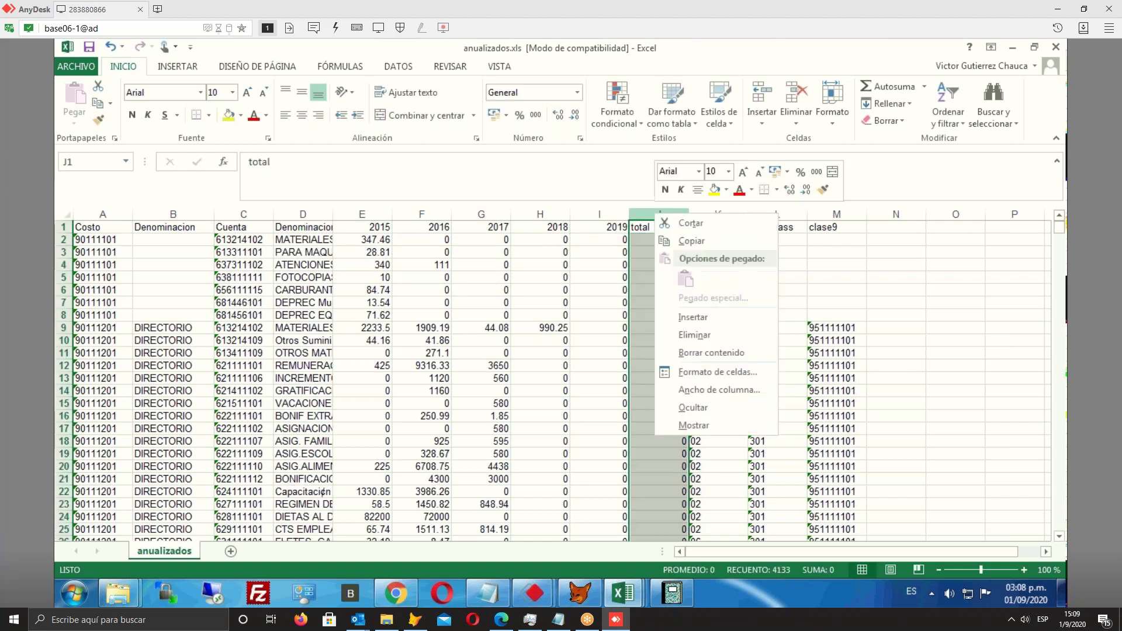
pyautogui.click(709, 334)
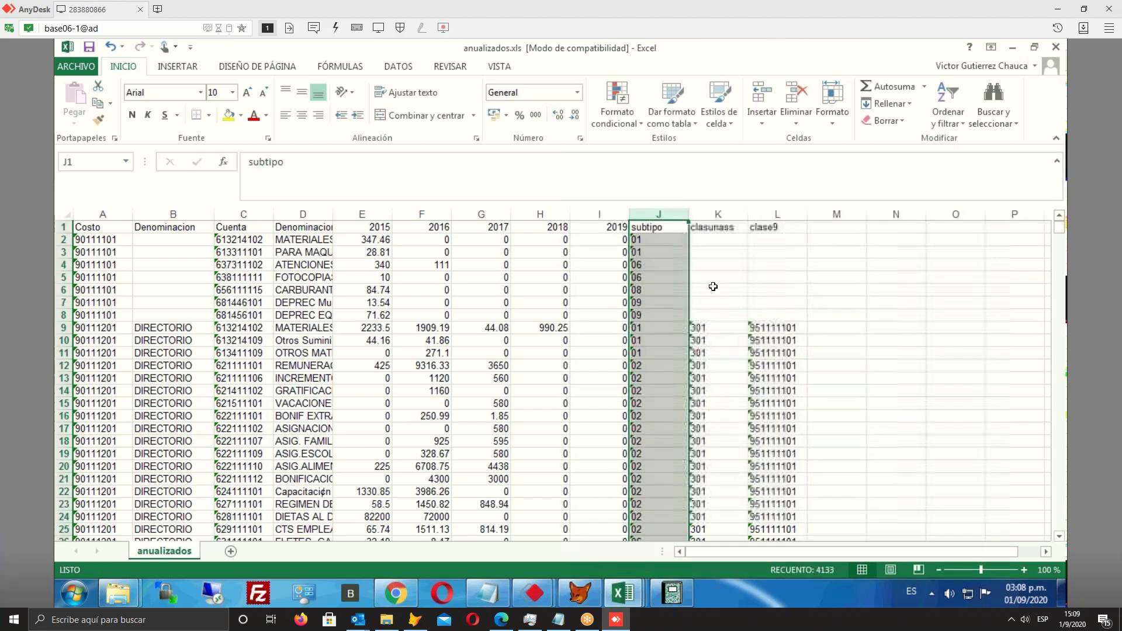
pyautogui.click(707, 251)
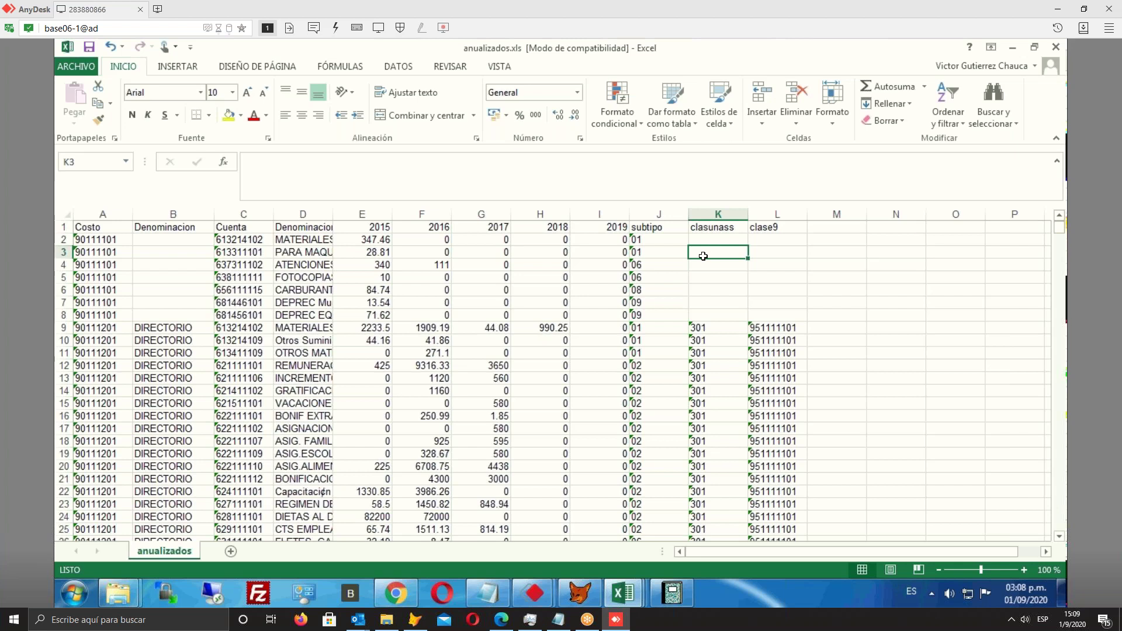
# Format the header cells A1:L1 in bold at font size 11 and widen columns B and C
pyautogui.moveTo(101, 224); pyautogui.dragTo(784, 228)
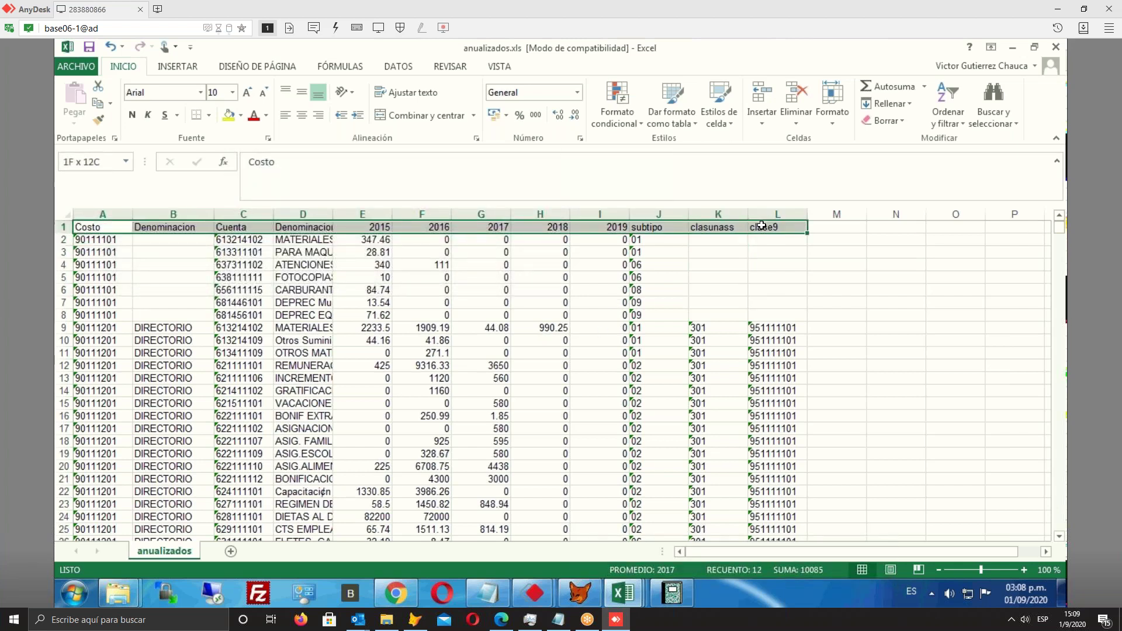
pyautogui.click(132, 114)
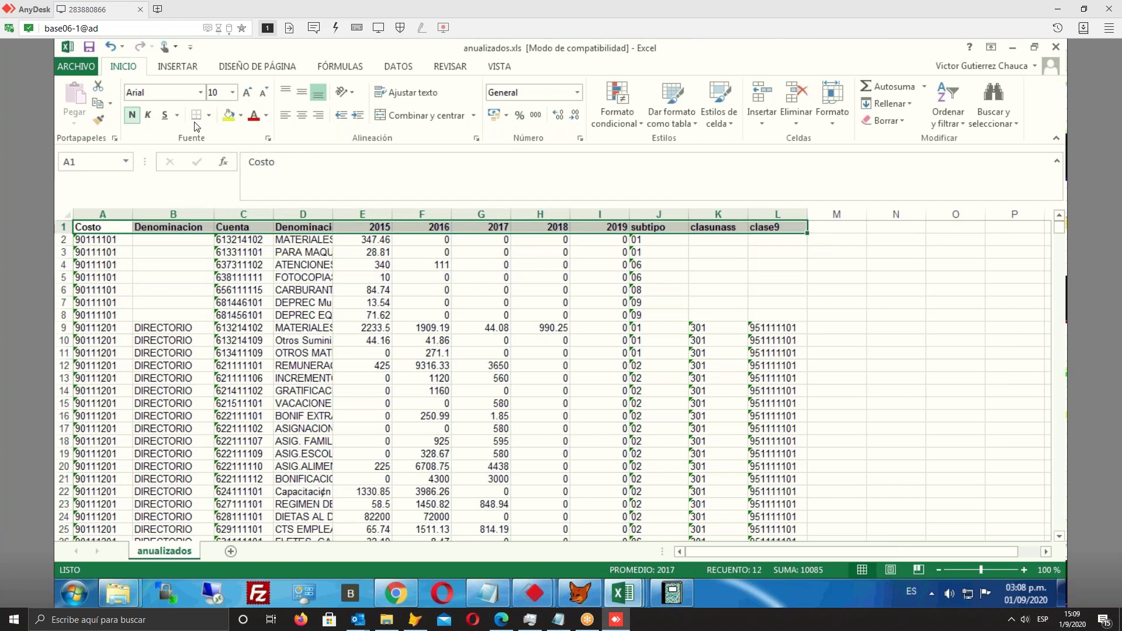
pyautogui.click(248, 95)
pyautogui.moveTo(274, 212); pyautogui.dragTo(324, 209)
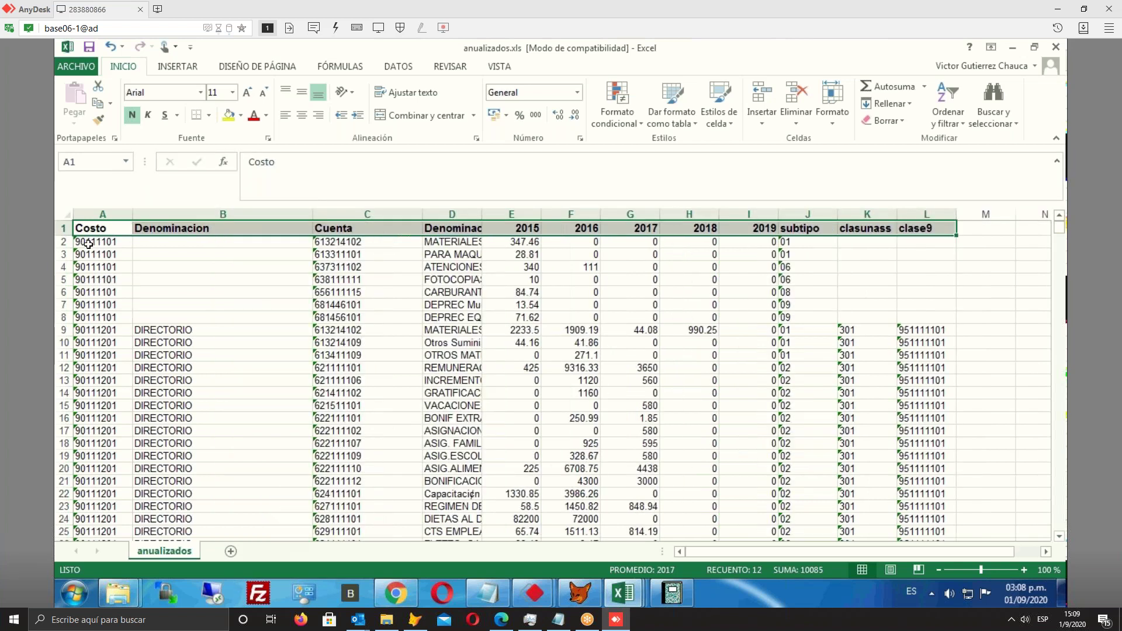
# Fill cells A2:A8, C2:C8 and E2:F8 with yellow
pyautogui.click(105, 248)
pyautogui.moveTo(105, 248); pyautogui.dragTo(114, 318)
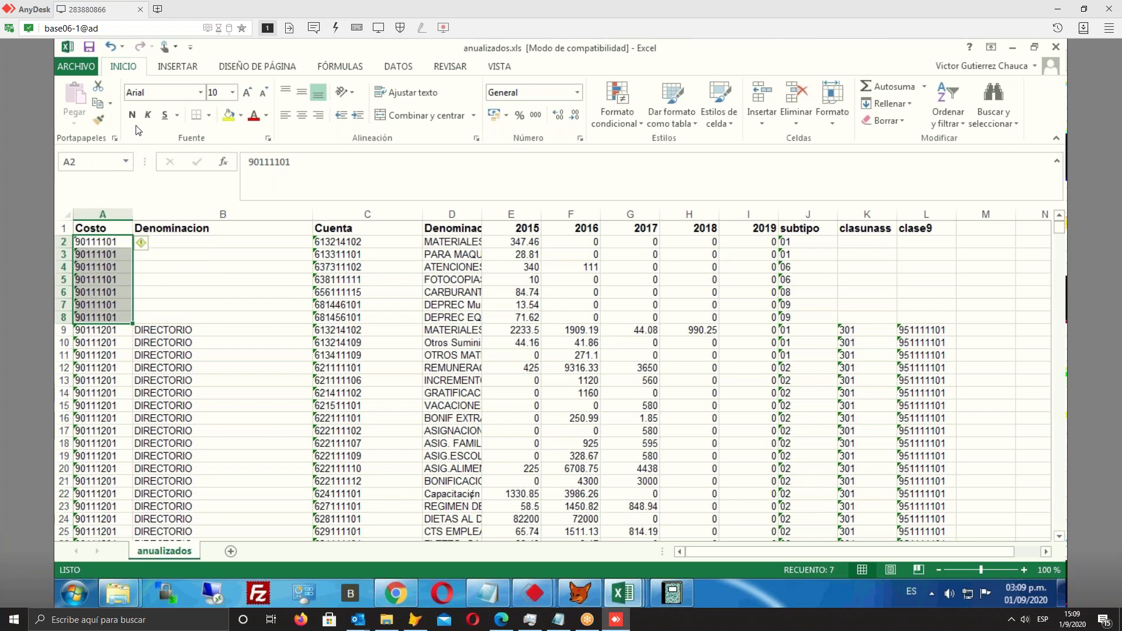
pyautogui.click(229, 115)
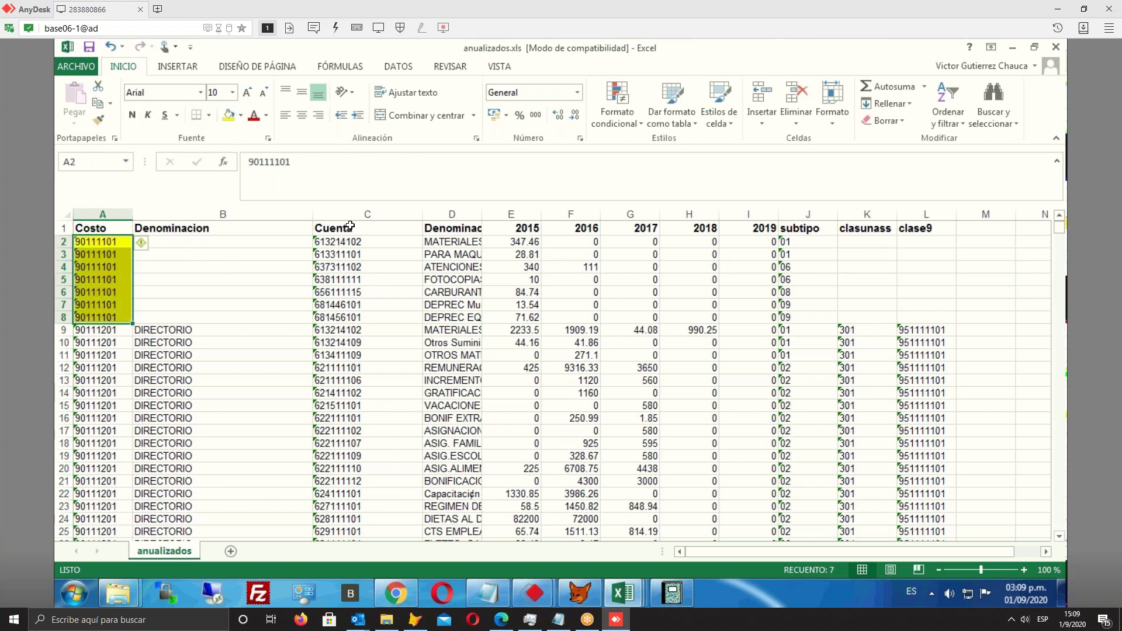
pyautogui.click(361, 243)
pyautogui.moveTo(362, 266); pyautogui.dragTo(363, 317)
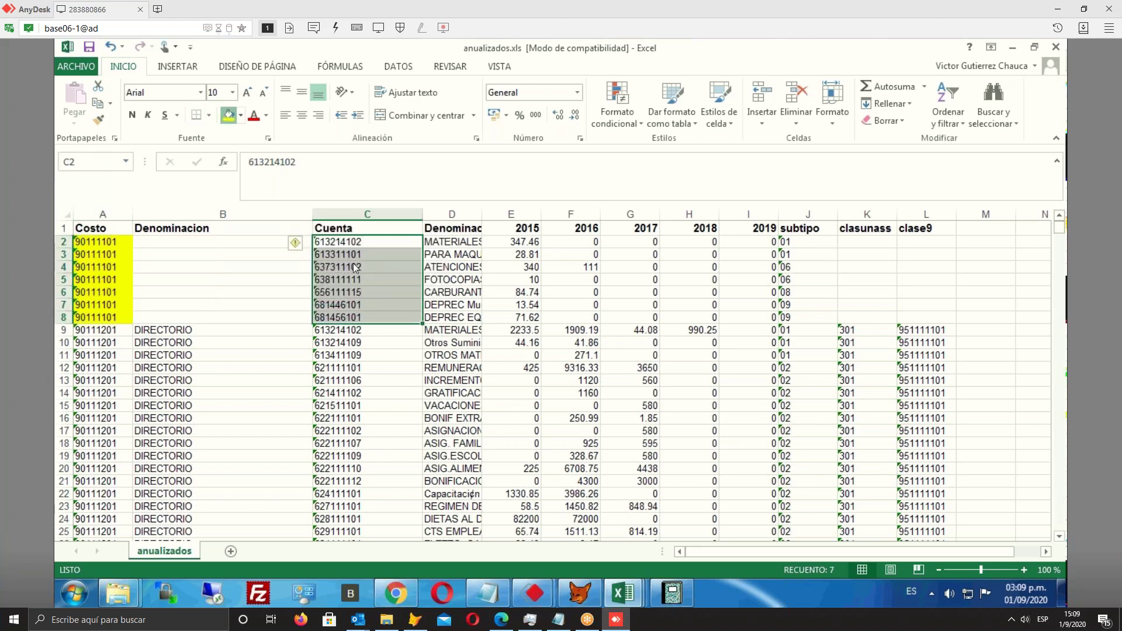
pyautogui.click(229, 115)
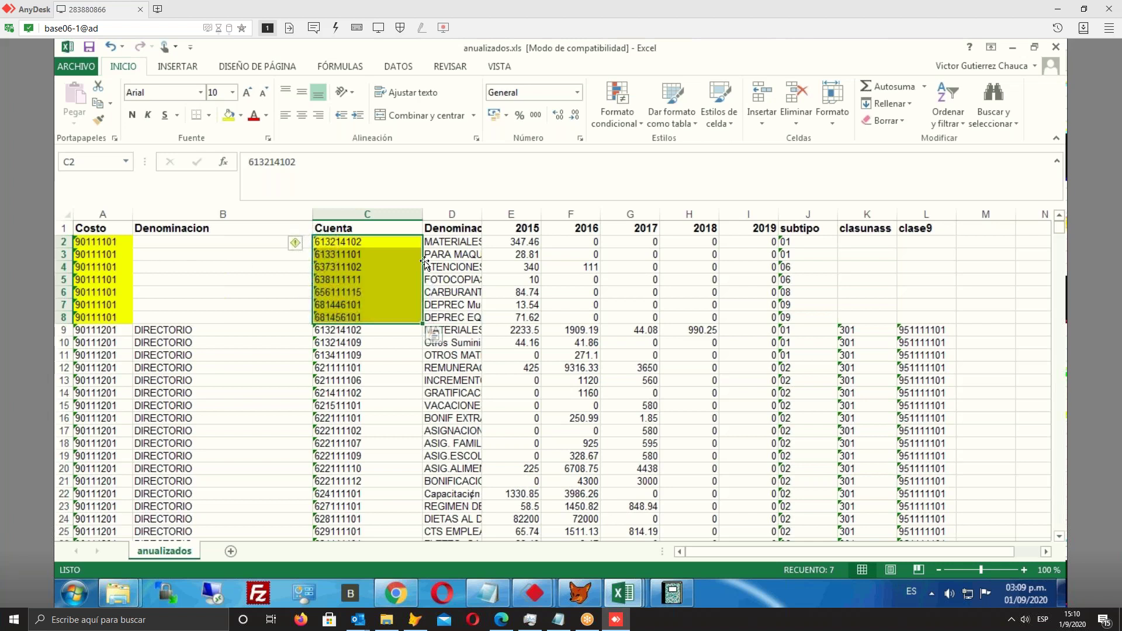
pyautogui.moveTo(528, 239); pyautogui.dragTo(563, 315)
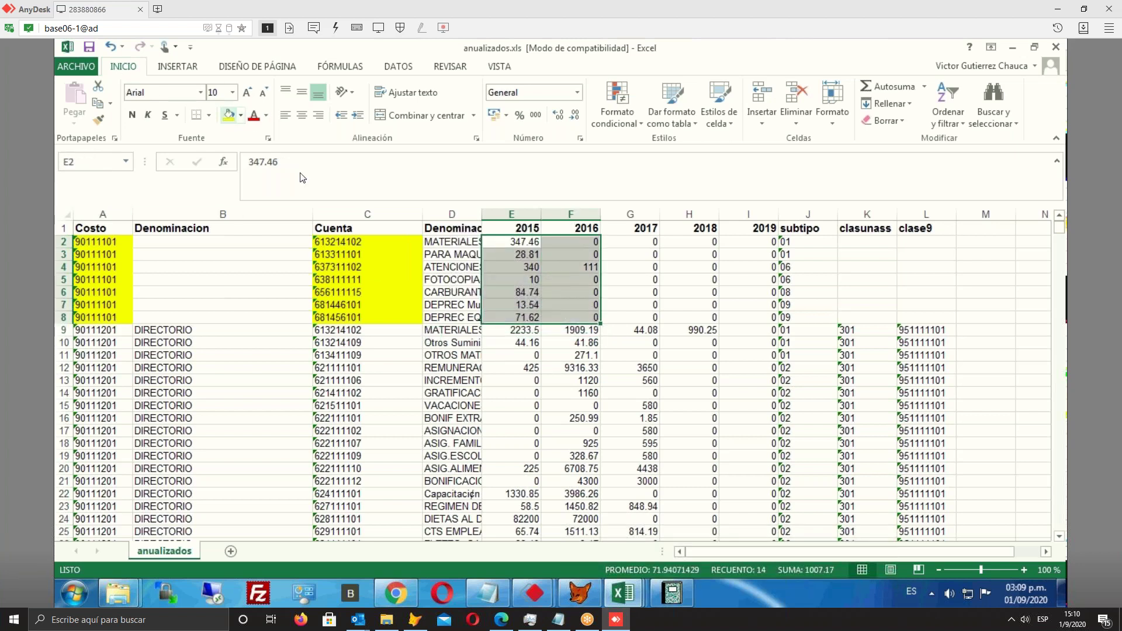
pyautogui.click(228, 114)
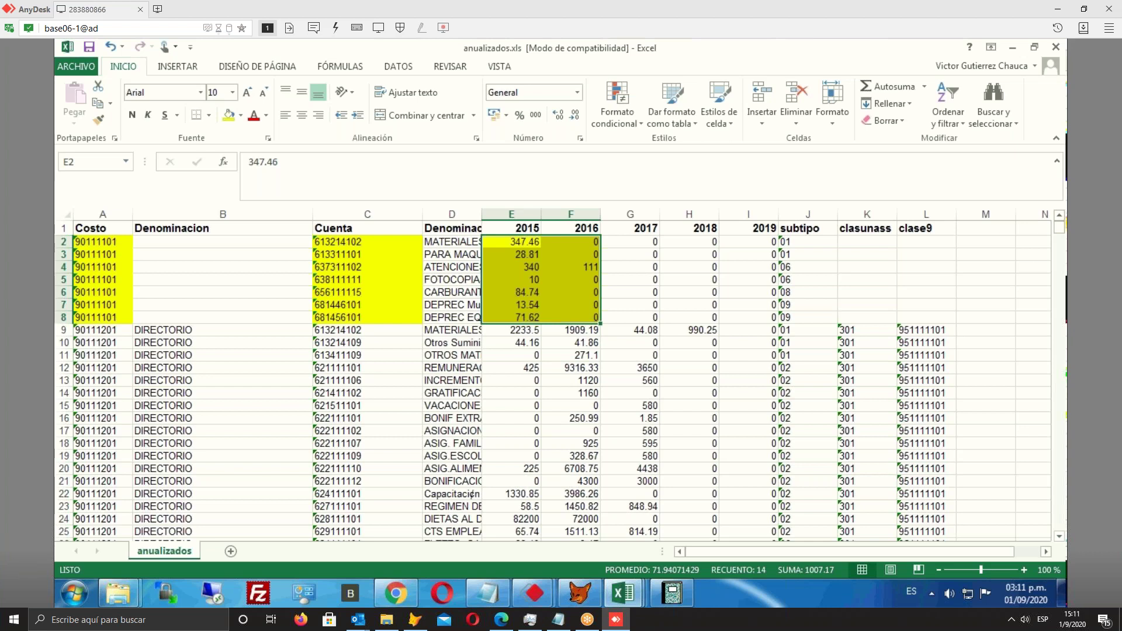
# Review the cost centre and account rows down the sheet and select the whole 2015 column
pyautogui.scroll(-4, 426, 325)
pyautogui.scroll(-15, 426, 324)
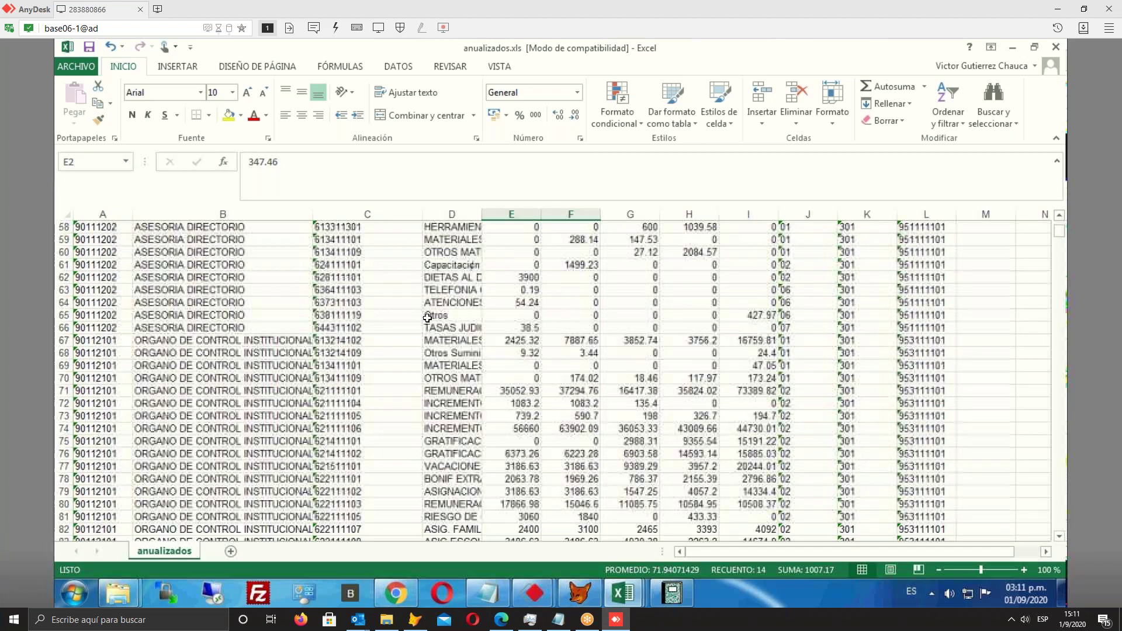
pyautogui.scroll(-20, 427, 317)
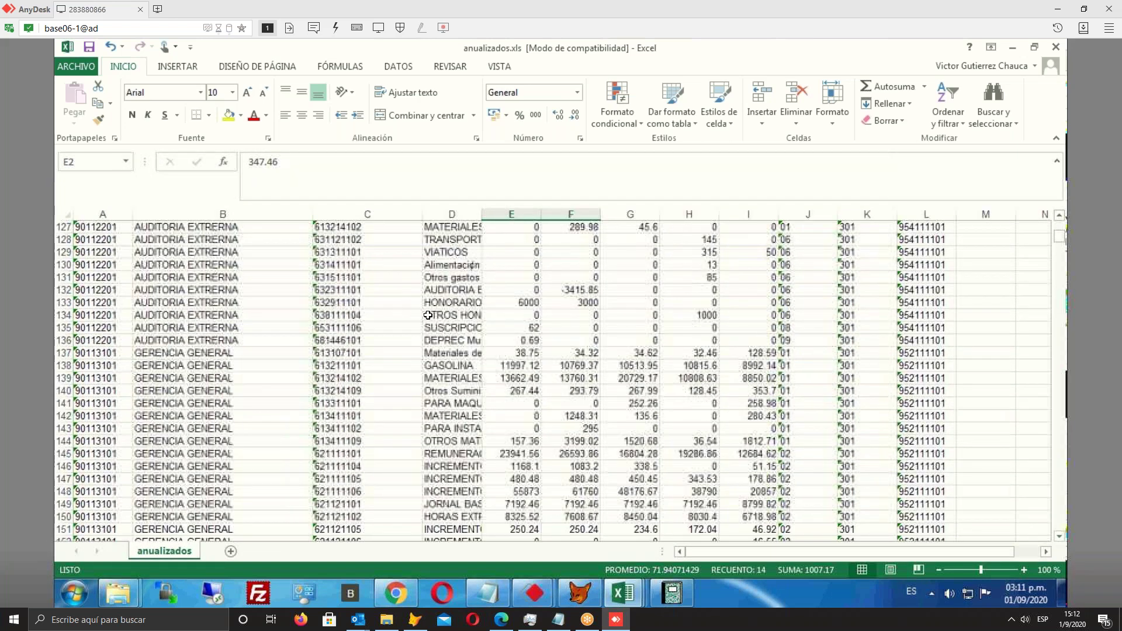
pyautogui.scroll(-13, 429, 314)
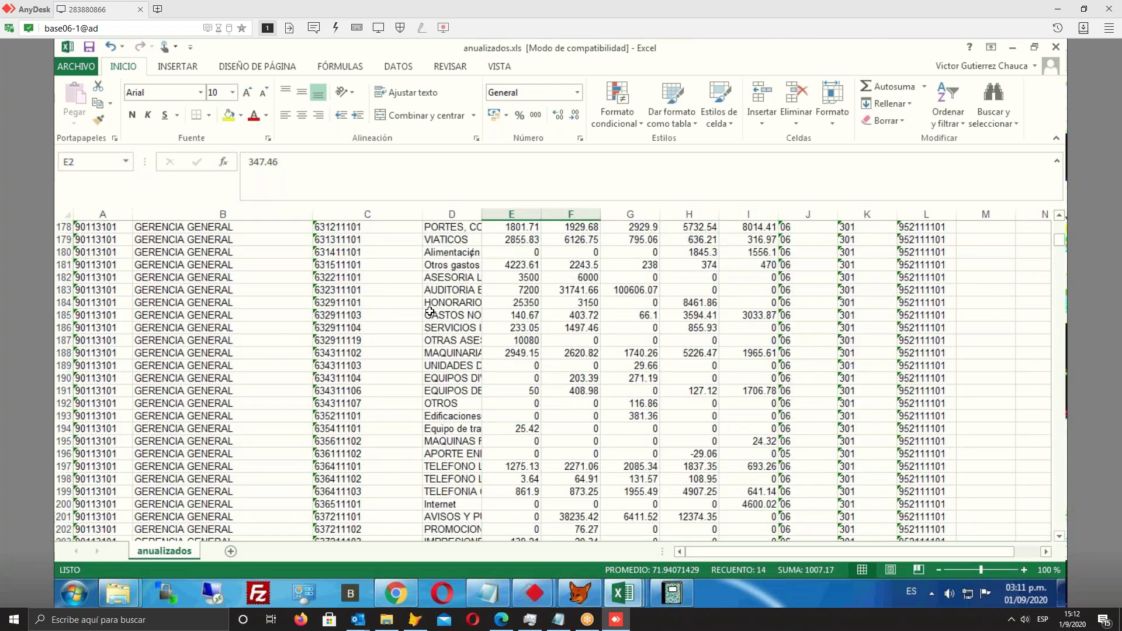
pyautogui.scroll(12, 424, 296)
pyautogui.scroll(20, 417, 289)
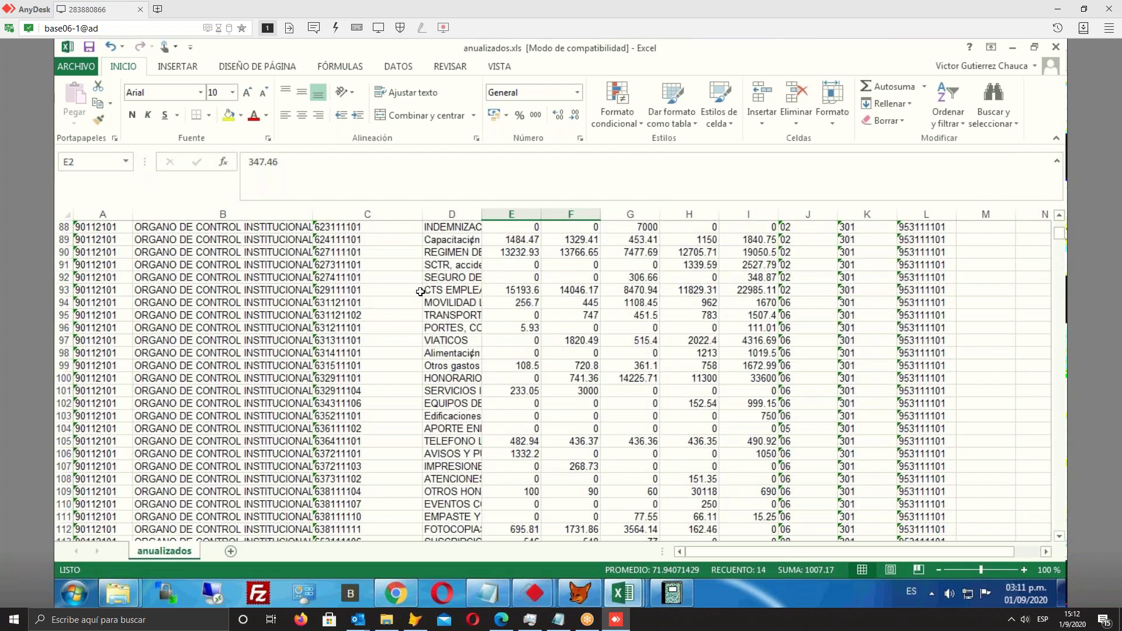
pyautogui.scroll(6, 410, 283)
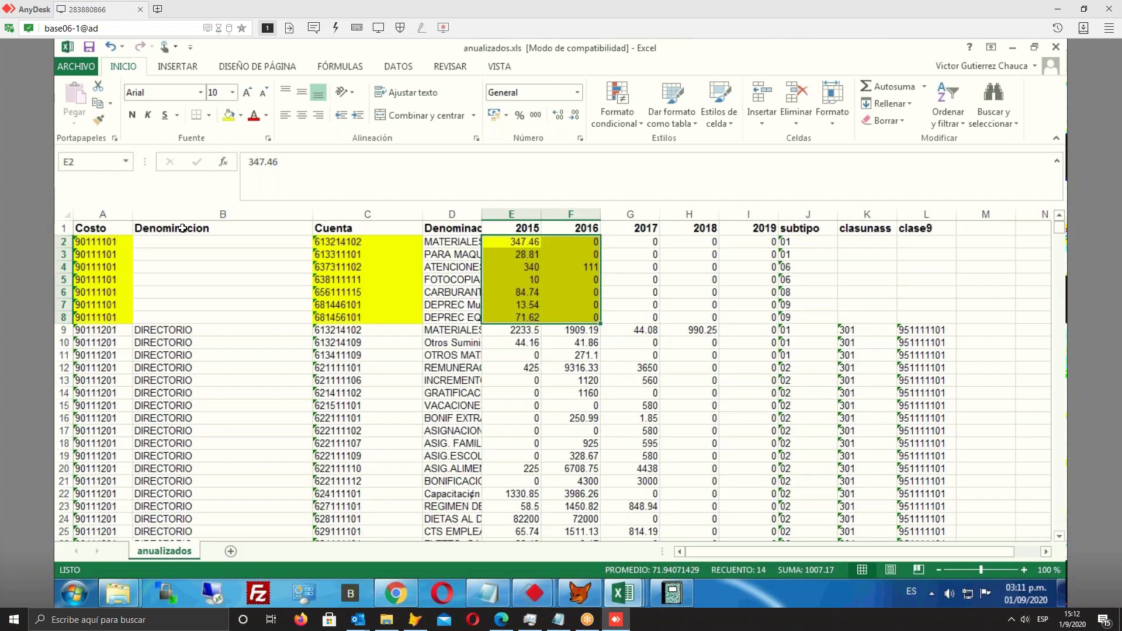
pyautogui.click(380, 228)
pyautogui.click(512, 214)
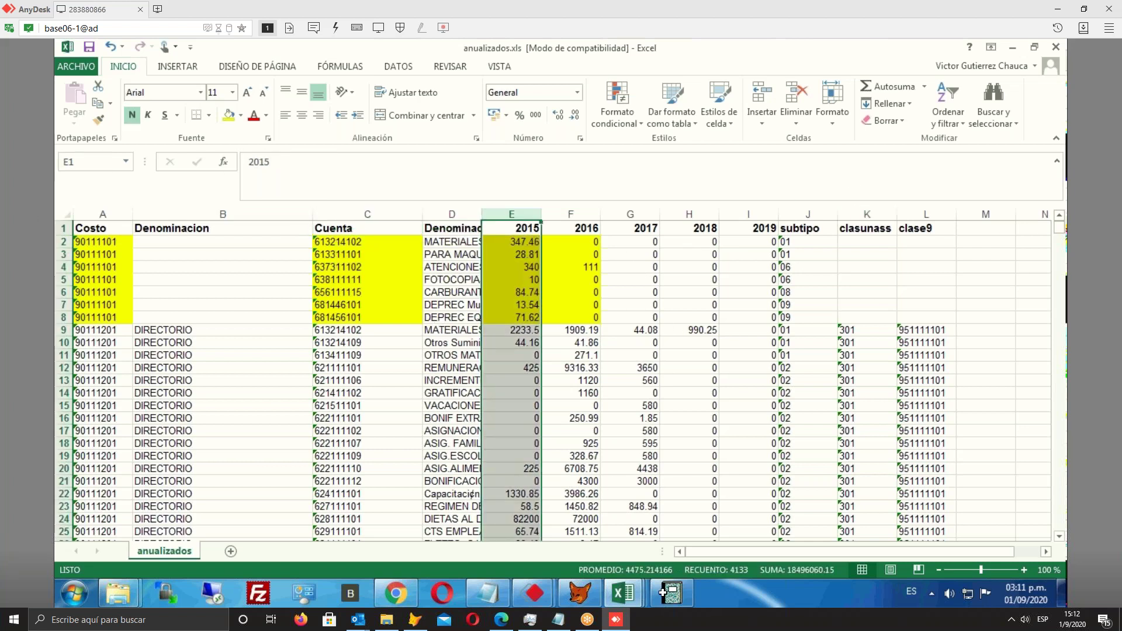
# Switch to the Avalon accounting module and check the contents of the Blanco folder on drive C in the file explorer
pyautogui.click(671, 602)
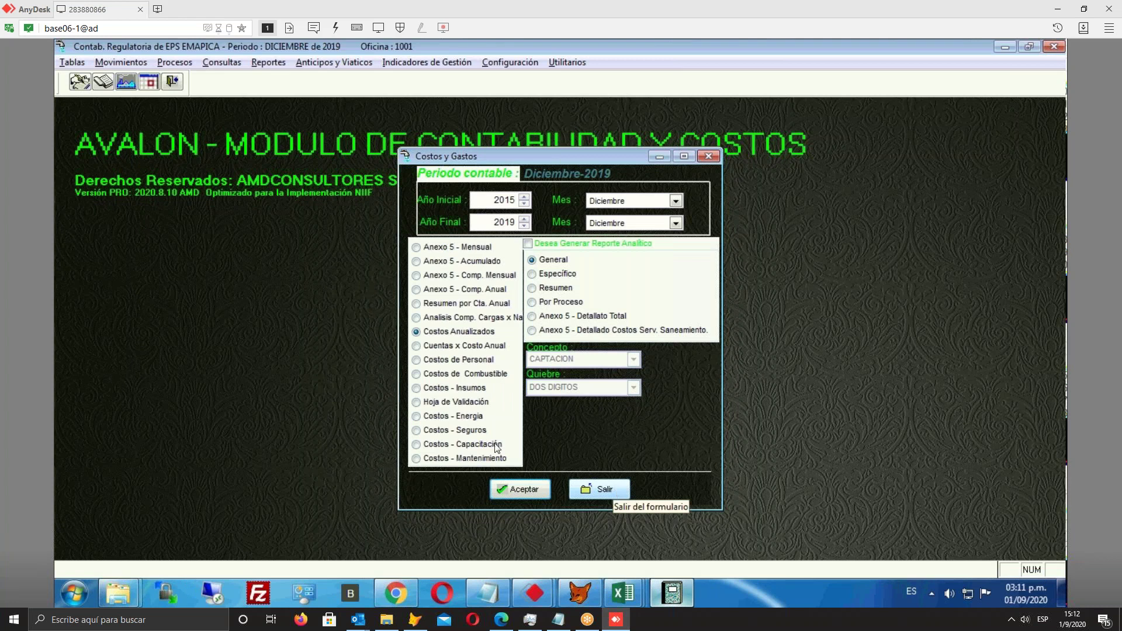
pyautogui.click(124, 589)
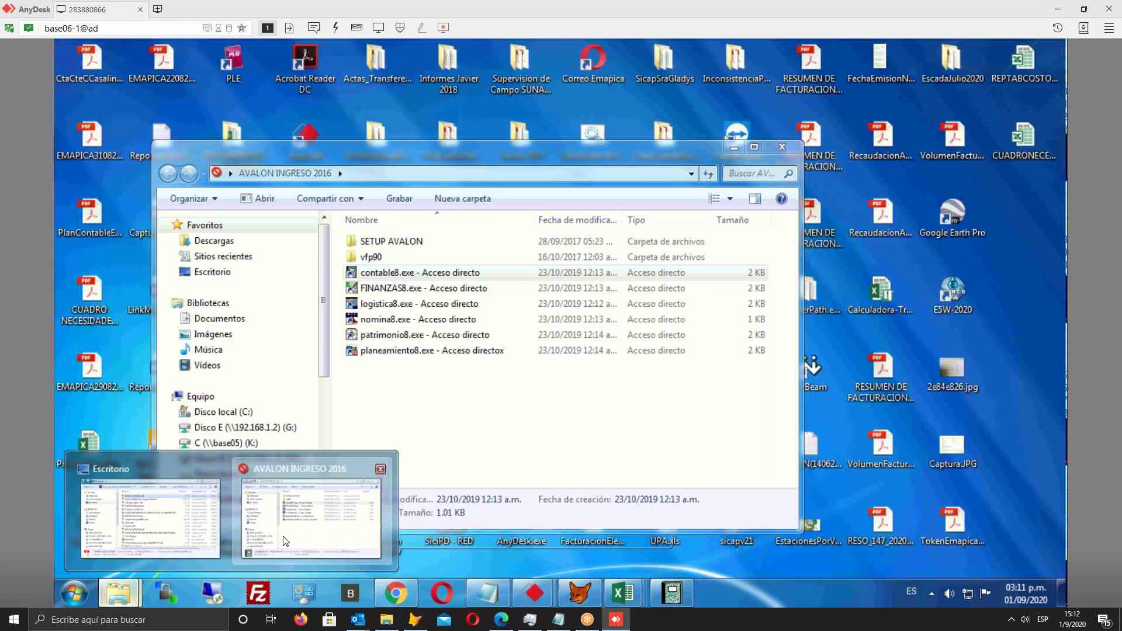
pyautogui.click(285, 540)
pyautogui.click(240, 414)
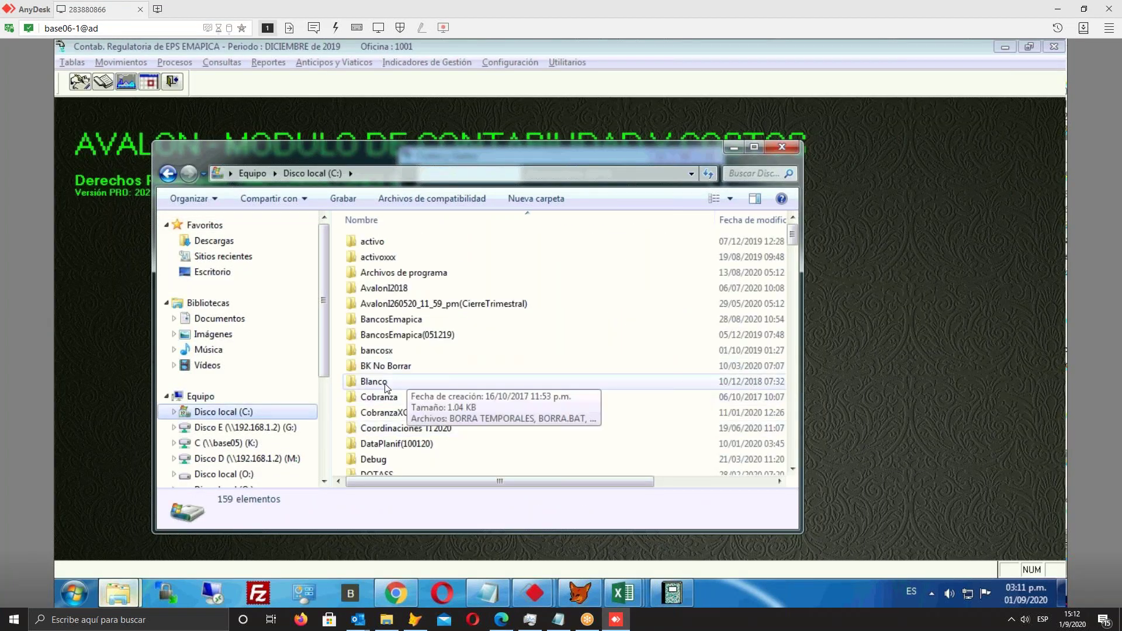
pyautogui.doubleClick(374, 382)
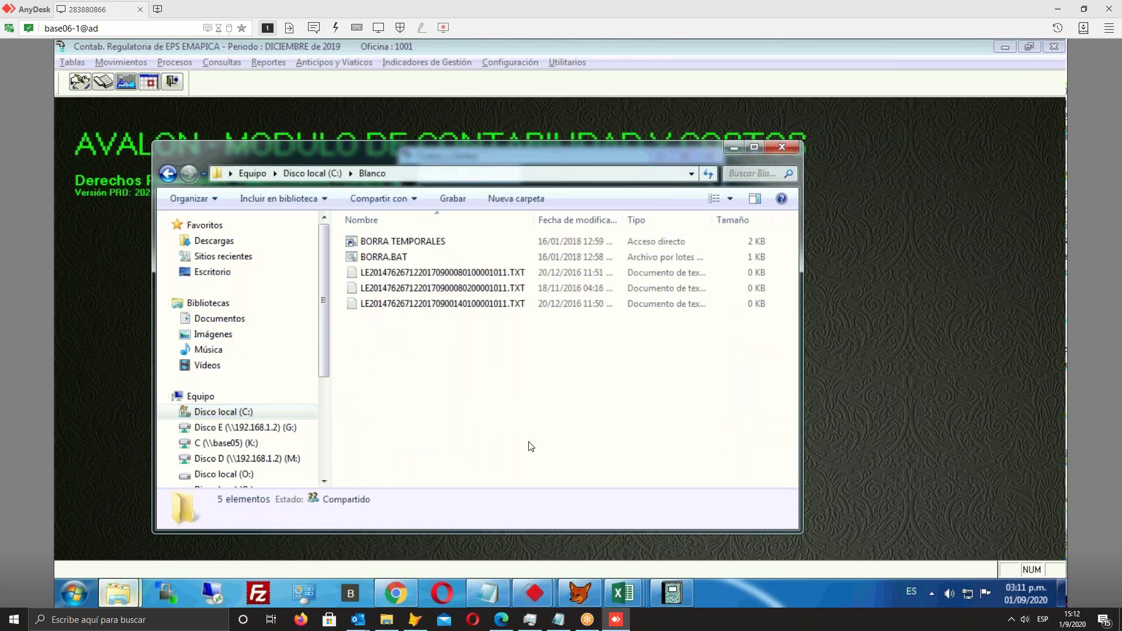
pyautogui.click(734, 147)
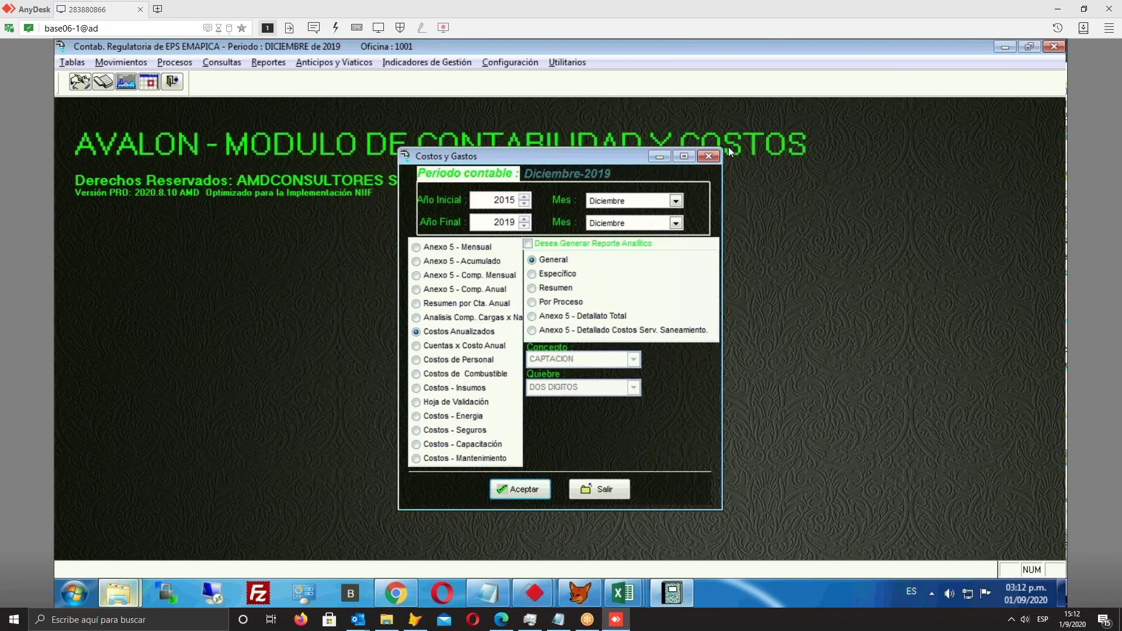
# Leave the Costos y Gastos form and check the worksheet location (Ubicación Hojas de Trabajo) in Parametros Generales
pyautogui.click(605, 489)
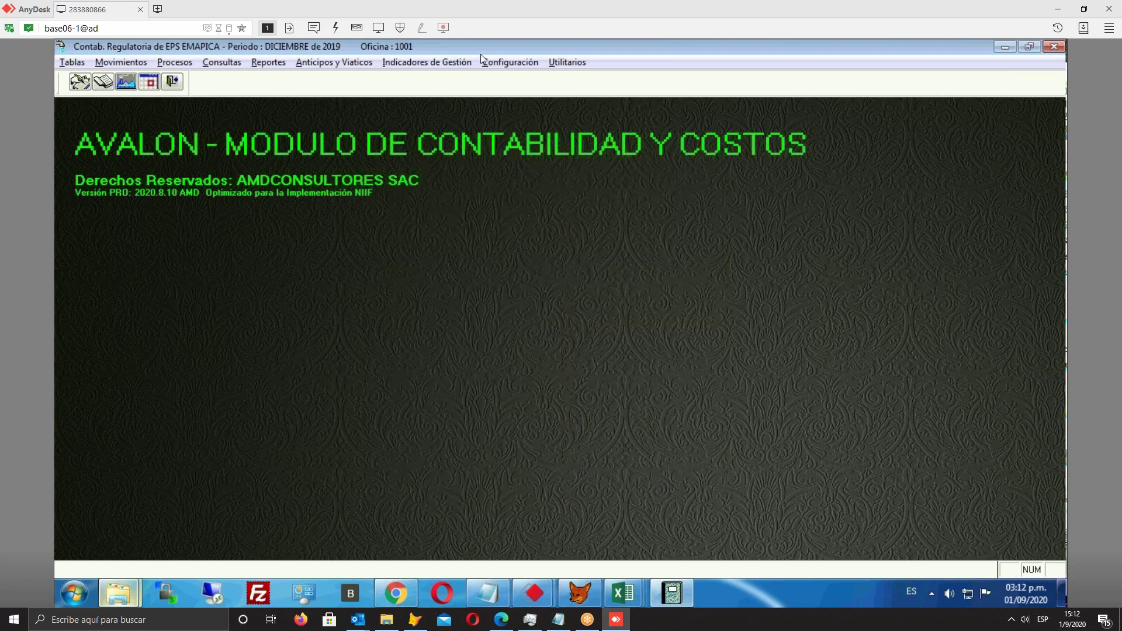
pyautogui.click(508, 62)
pyautogui.click(531, 105)
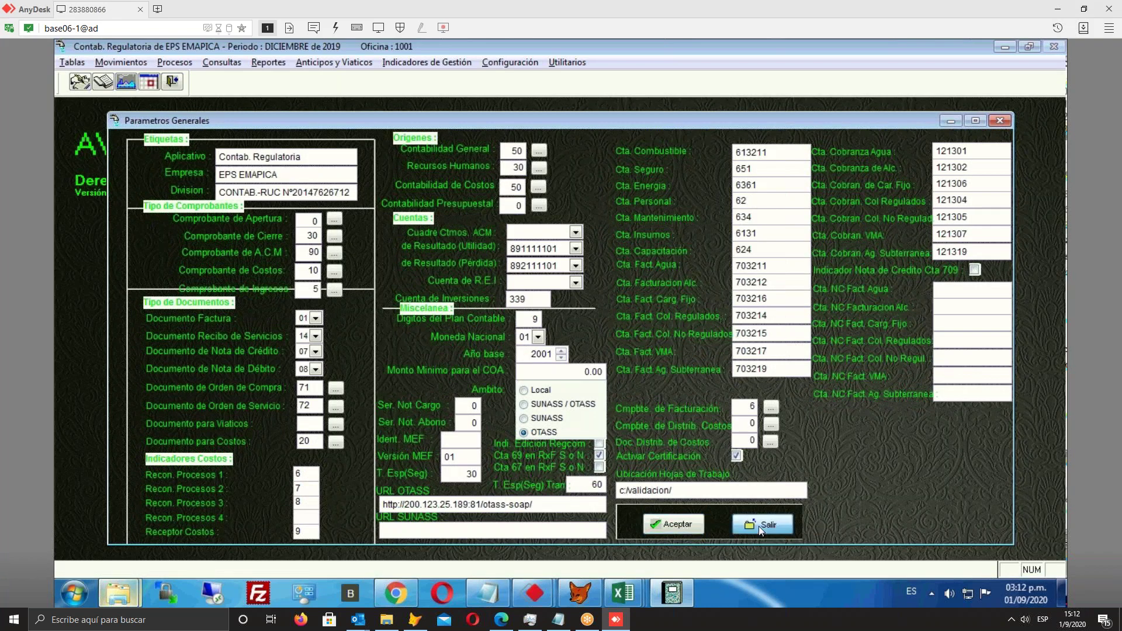
pyautogui.click(759, 527)
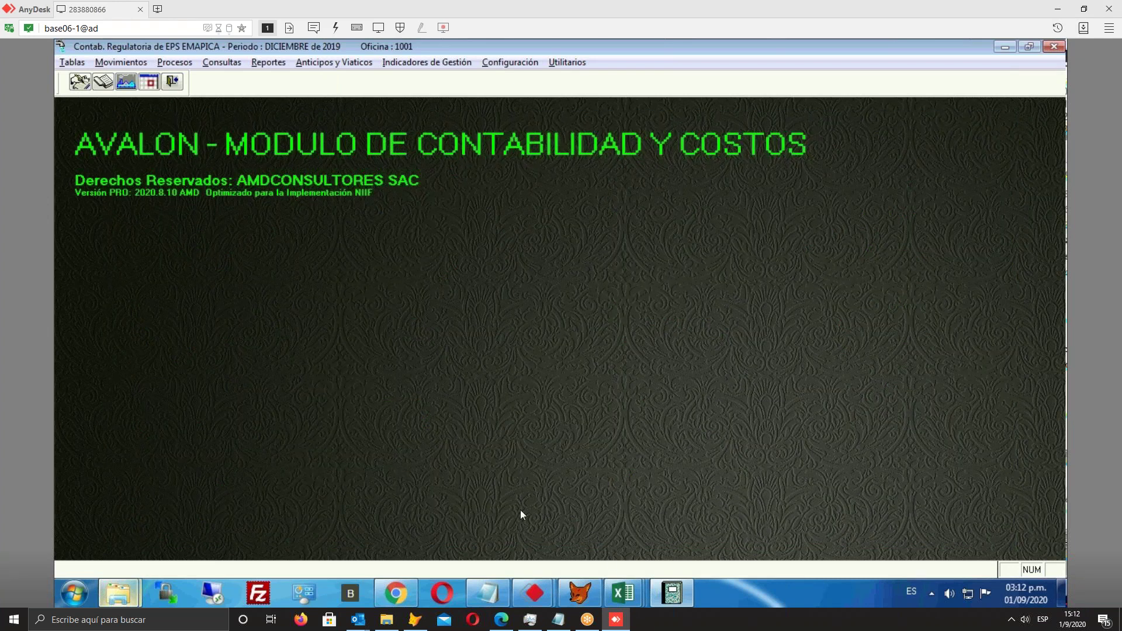
# Create a folder named validacion in the root of local drive C using the file explorer, and return to Avalon
pyautogui.moveTo(118, 594)
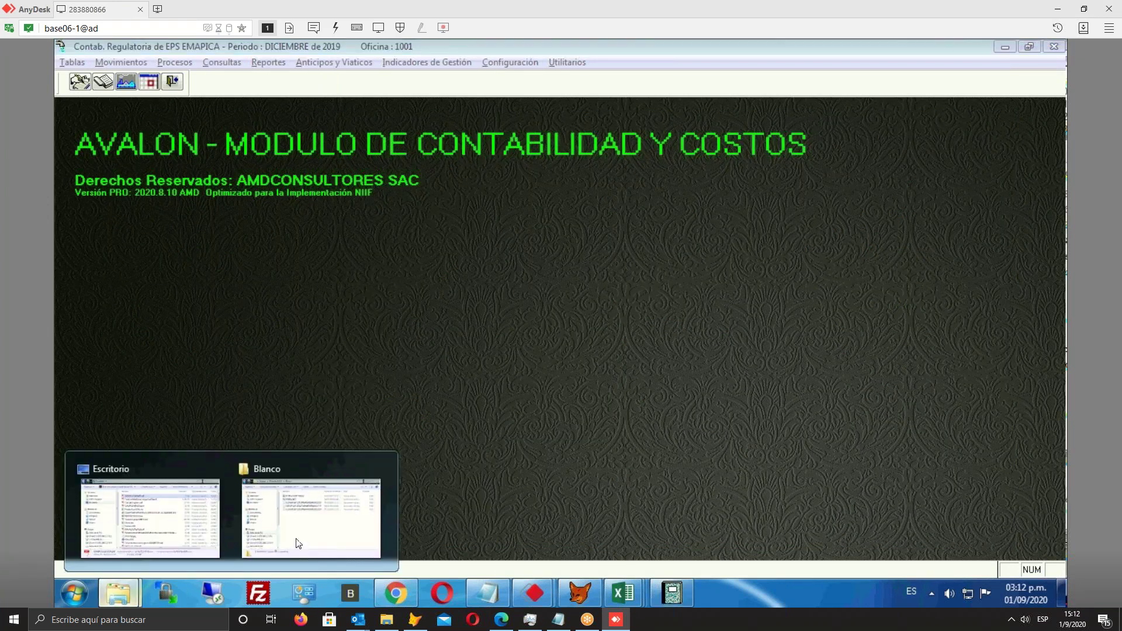
pyautogui.click(338, 507)
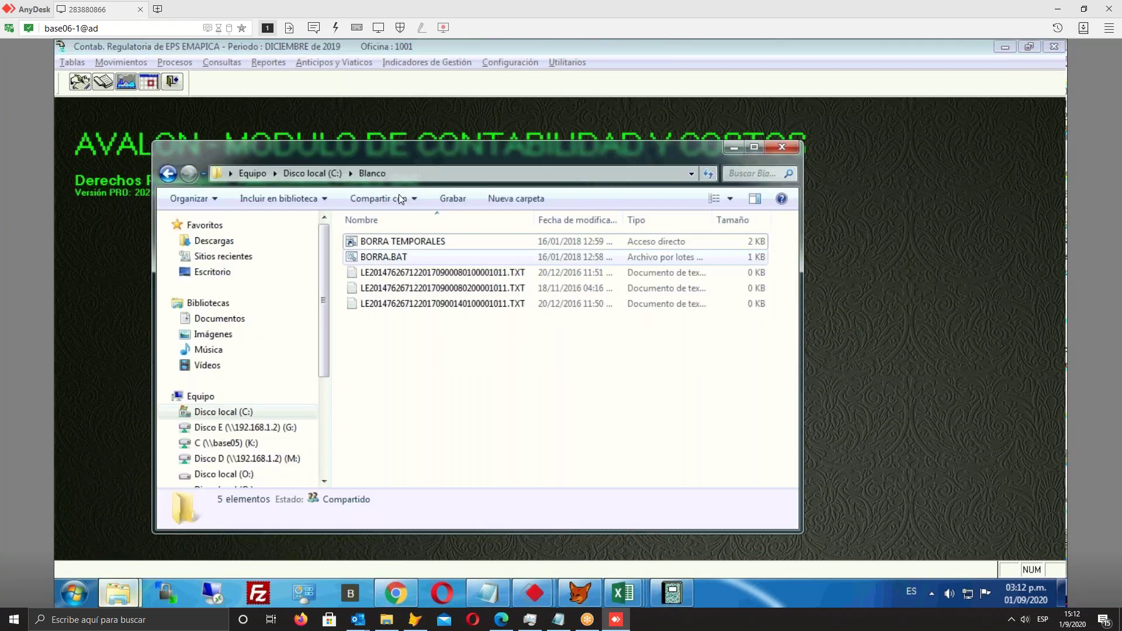
pyautogui.click(314, 174)
pyautogui.scroll(-10, 418, 451)
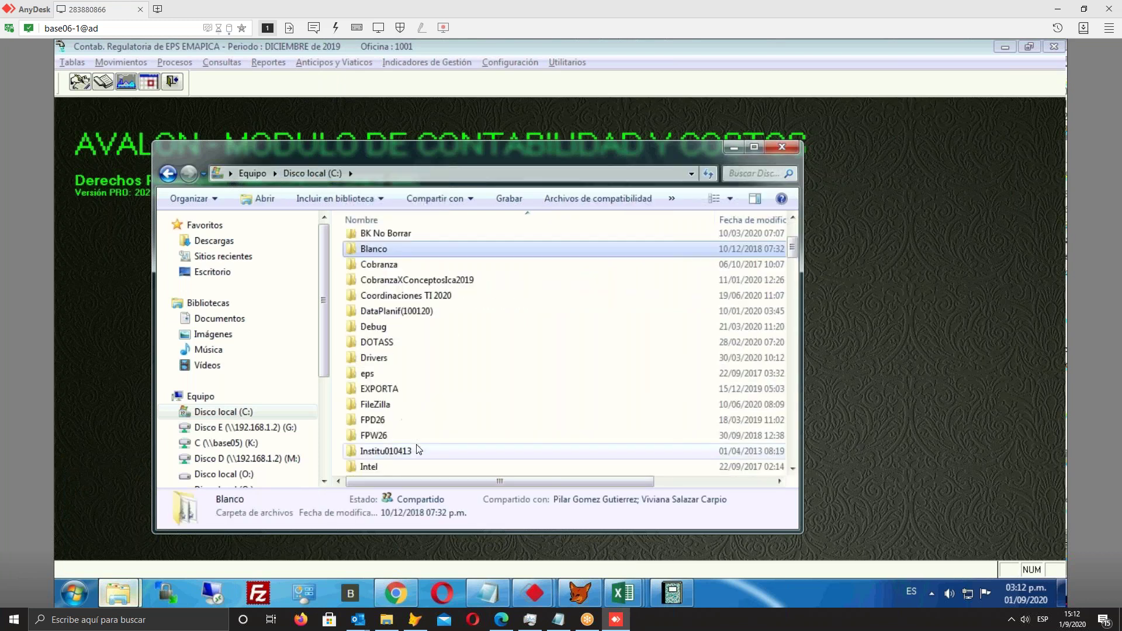
pyautogui.scroll(-12, 418, 448)
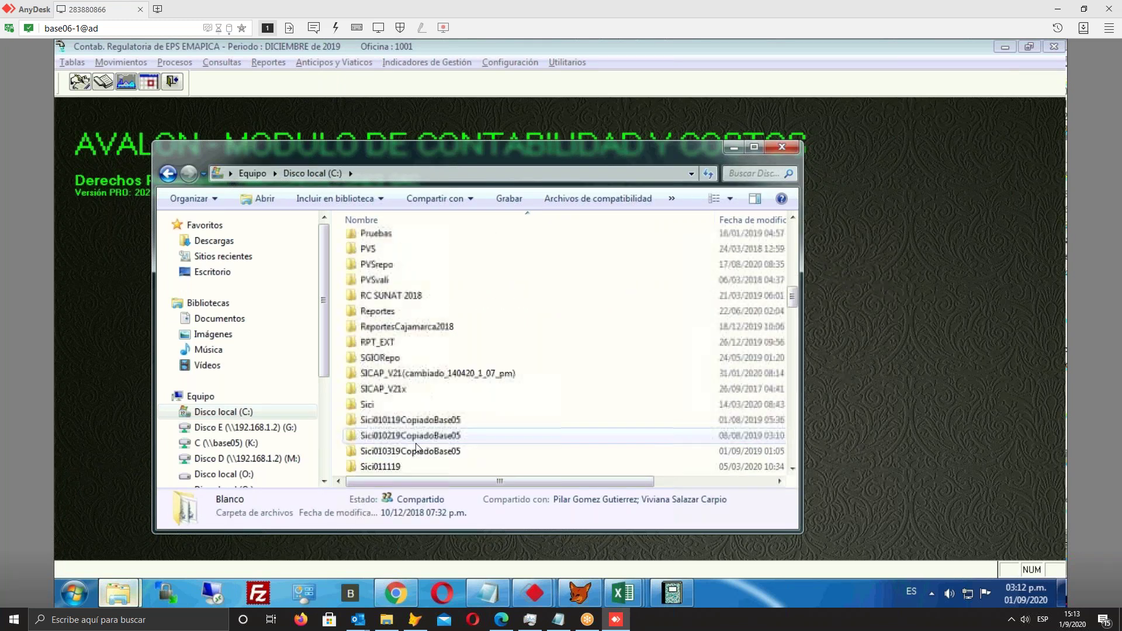
pyautogui.scroll(5, 419, 448)
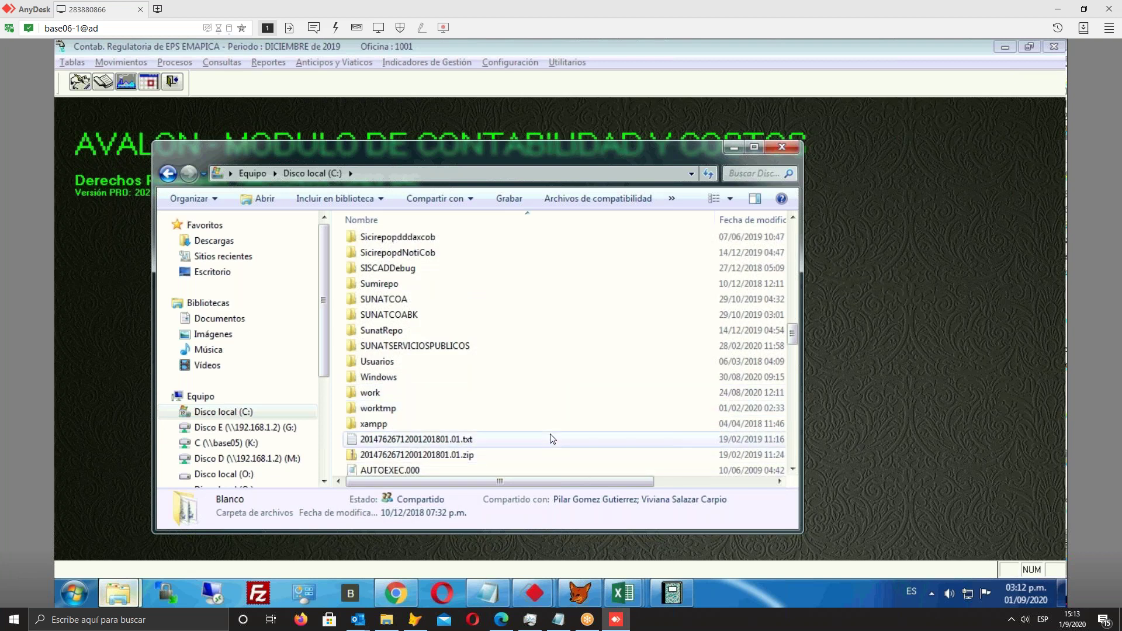
pyautogui.scroll(-2, 562, 461)
pyautogui.rightClick(503, 452)
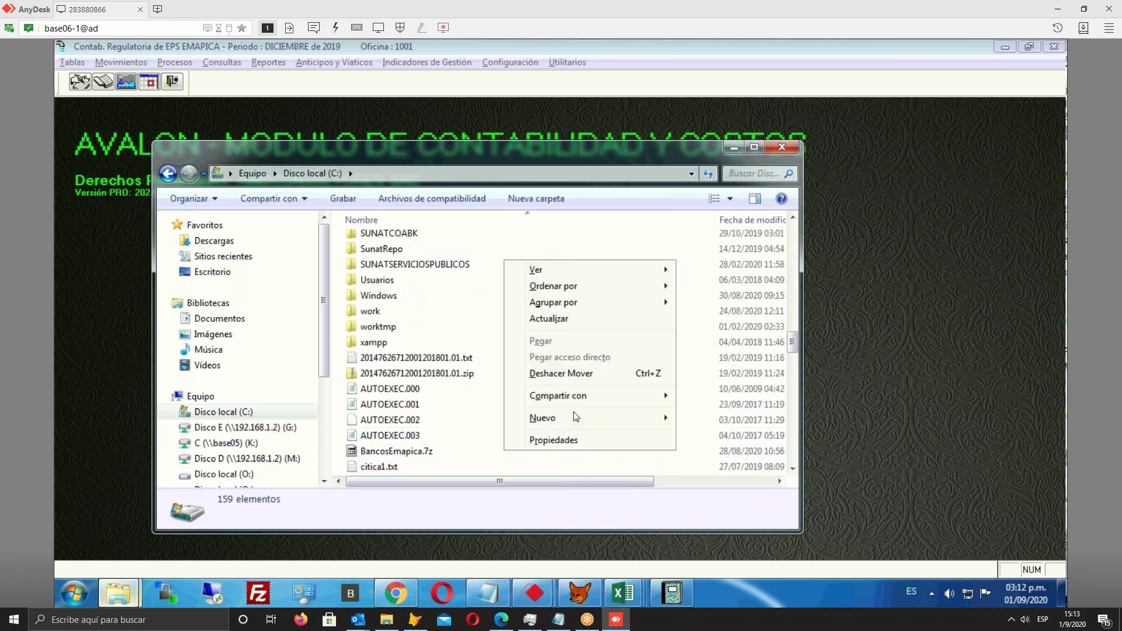
pyautogui.moveTo(590, 419)
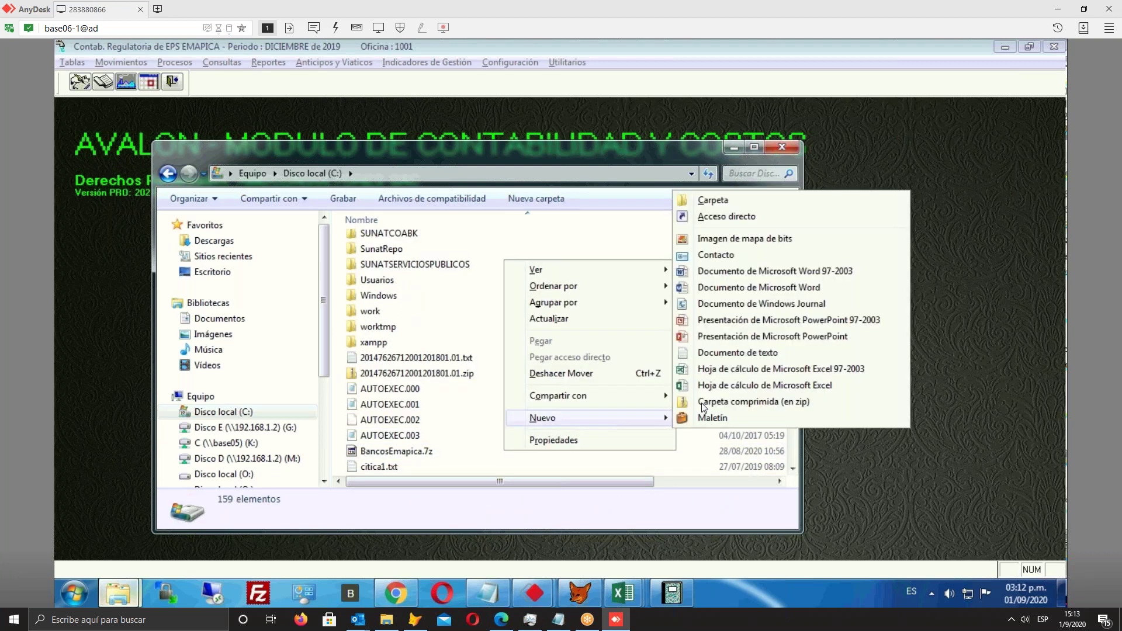
pyautogui.click(713, 200)
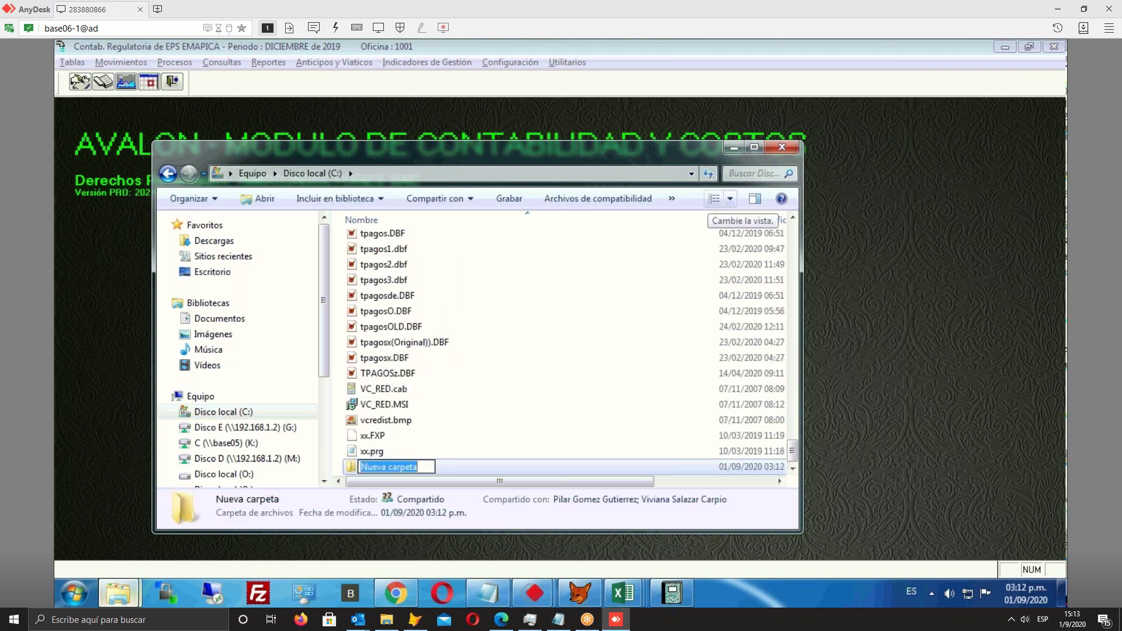
pyautogui.write('validacion')
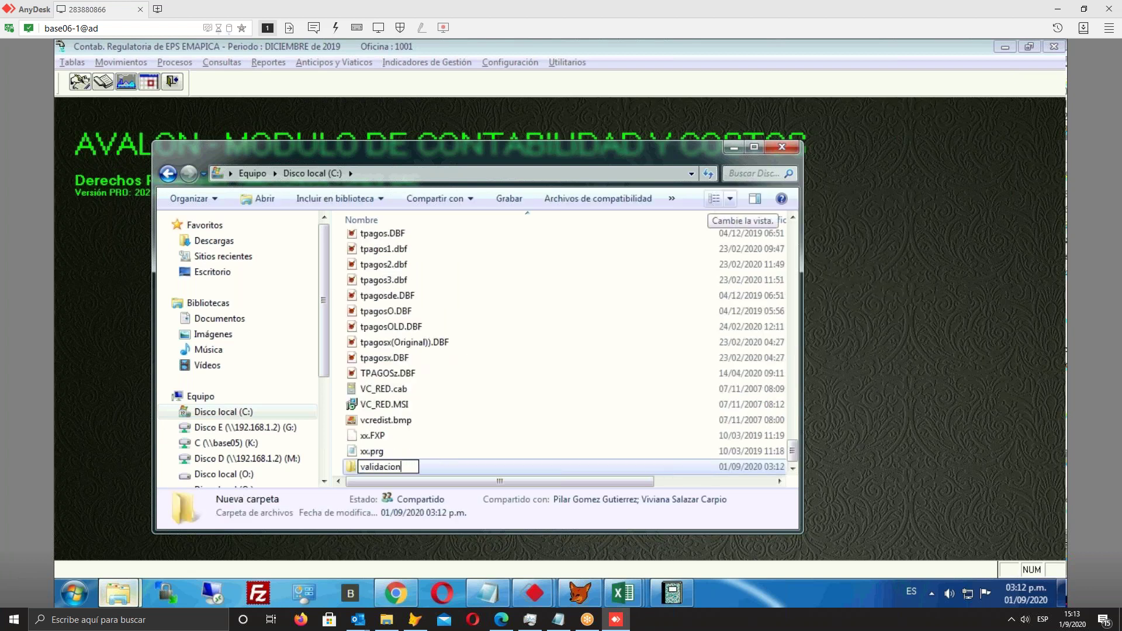
pyautogui.press('Return')
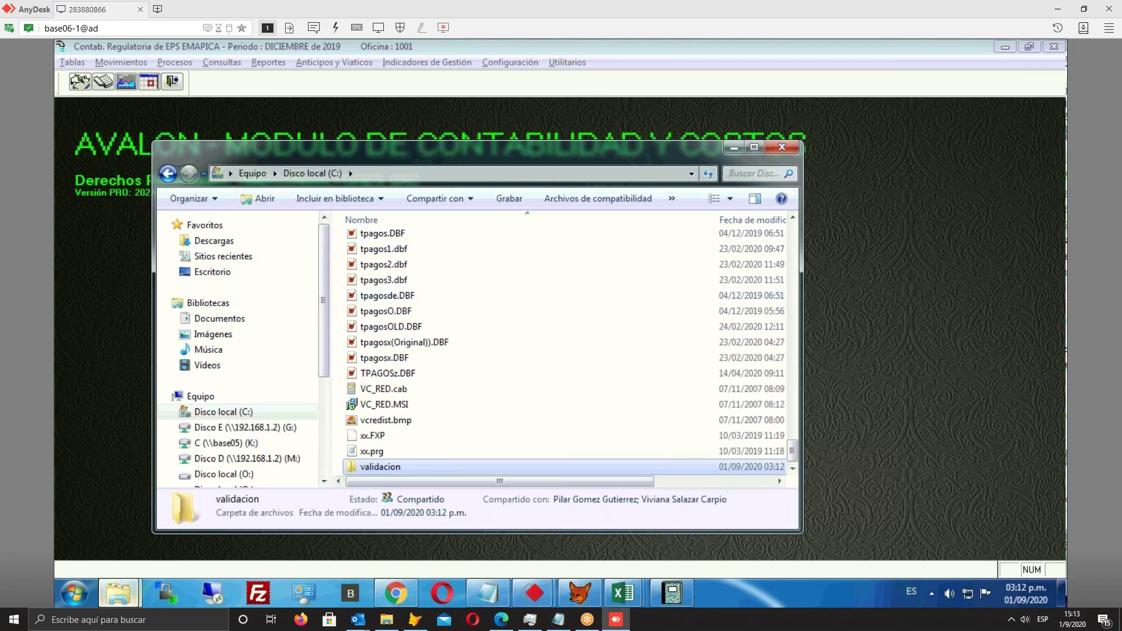
pyautogui.click(734, 146)
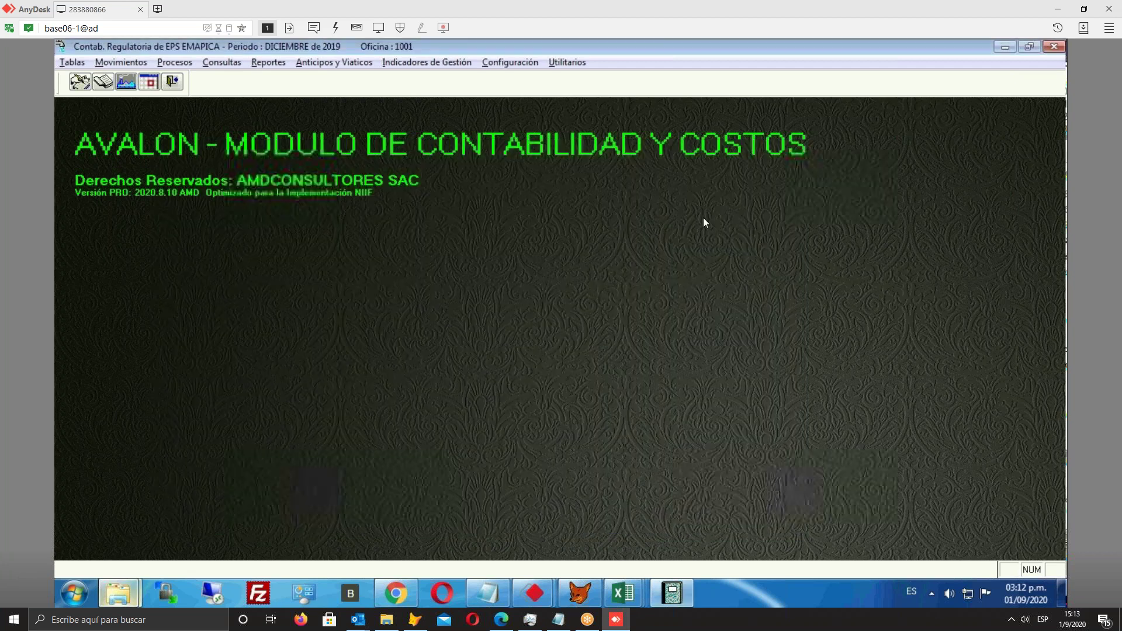
# Open the Costos y Gastos regulatory report form and choose Costos Anualizados with 2015 as the initial year
pyautogui.click(259, 60)
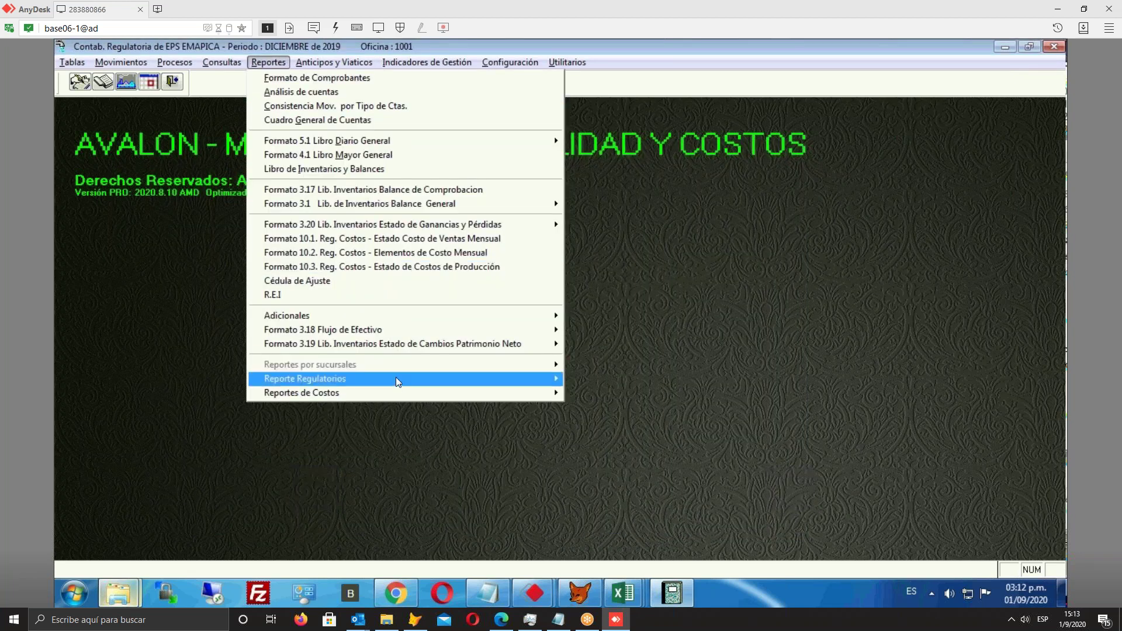
pyautogui.moveTo(395, 378)
pyautogui.click(607, 377)
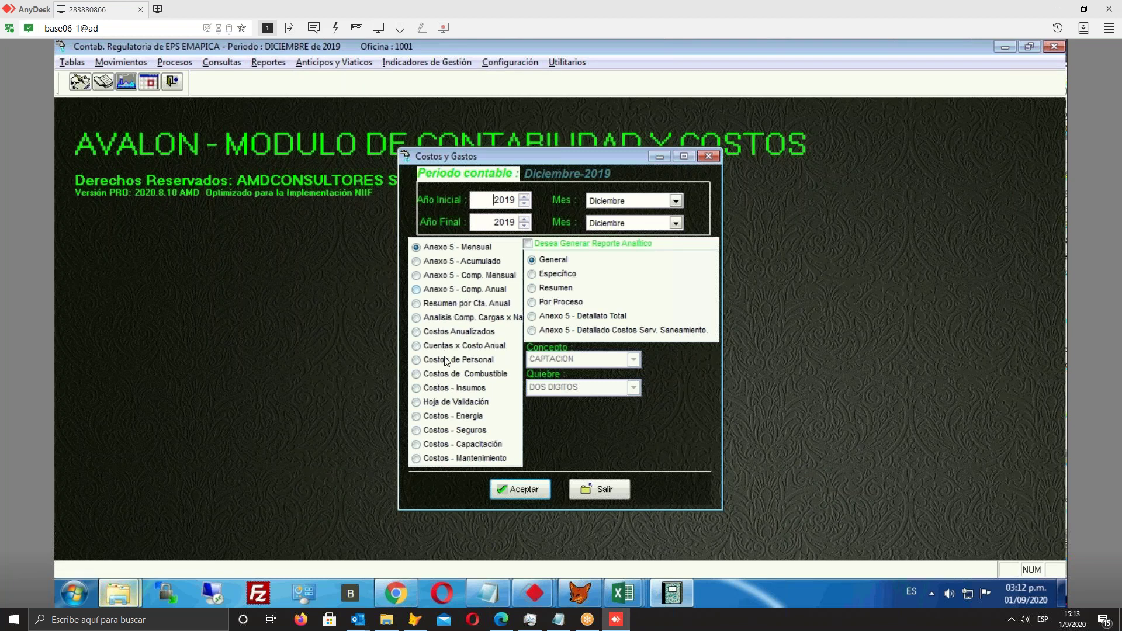
pyautogui.click(416, 331)
pyautogui.click(524, 204)
pyautogui.doubleClick(524, 206)
pyautogui.click(524, 196)
# Try to generate the annualized costs report for total costs in consolidated form, and leave the Costos y Gastos form
pyautogui.click(526, 491)
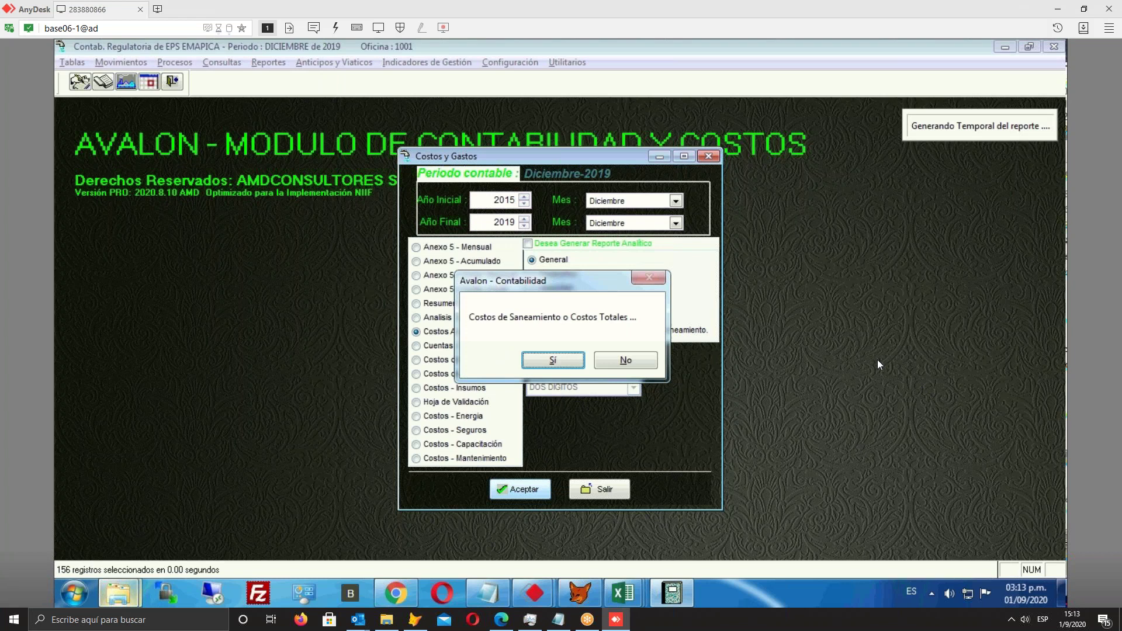
pyautogui.click(624, 360)
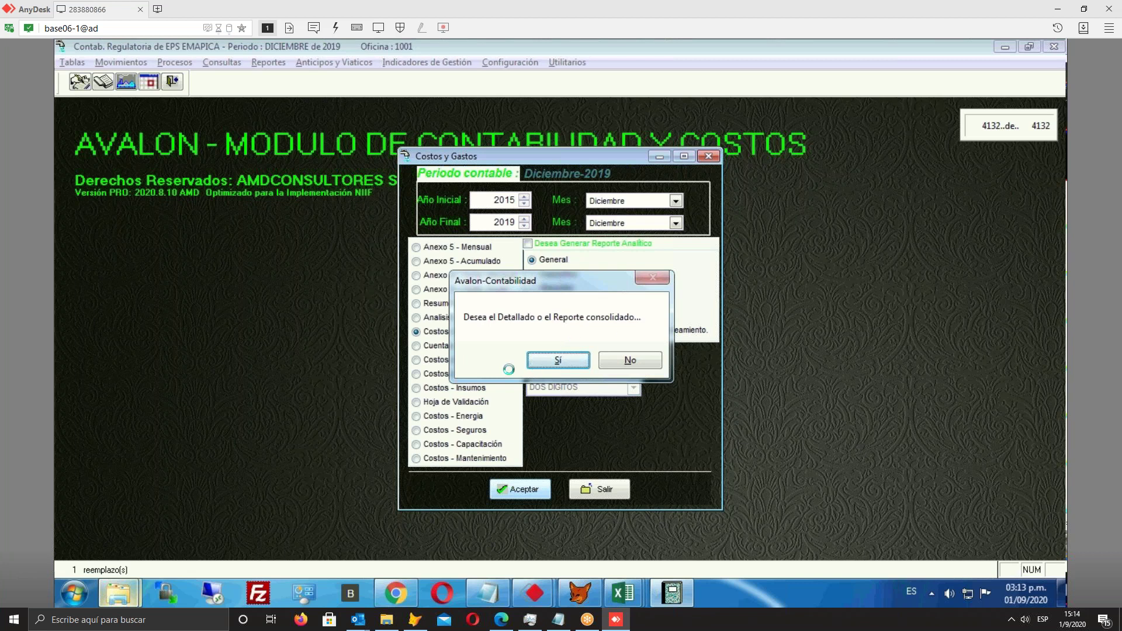
pyautogui.click(637, 359)
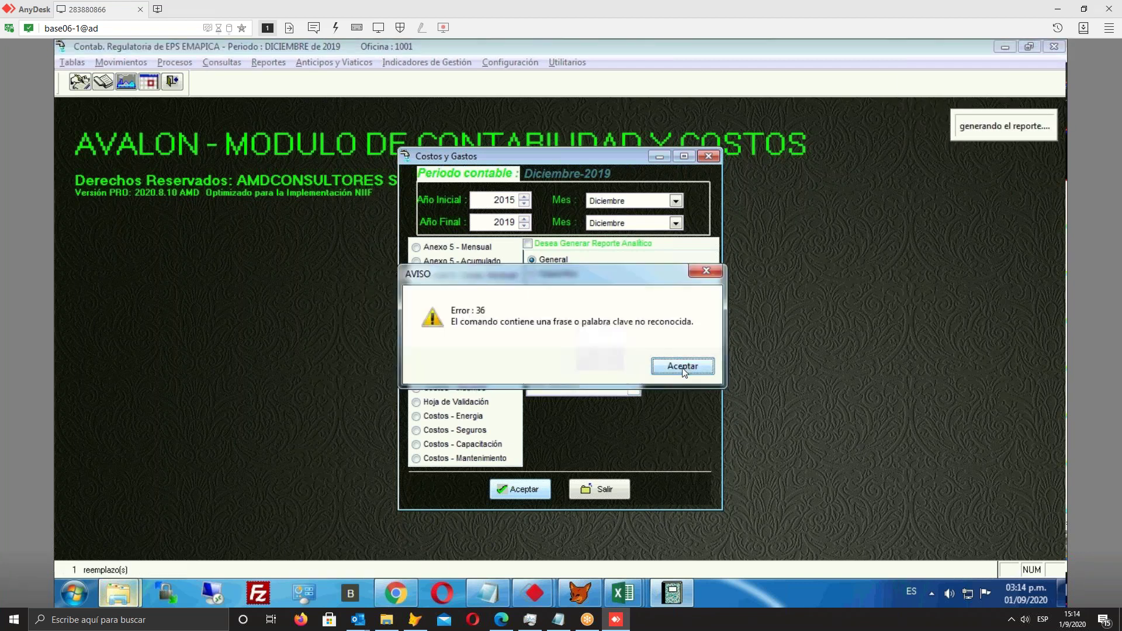
pyautogui.click(683, 366)
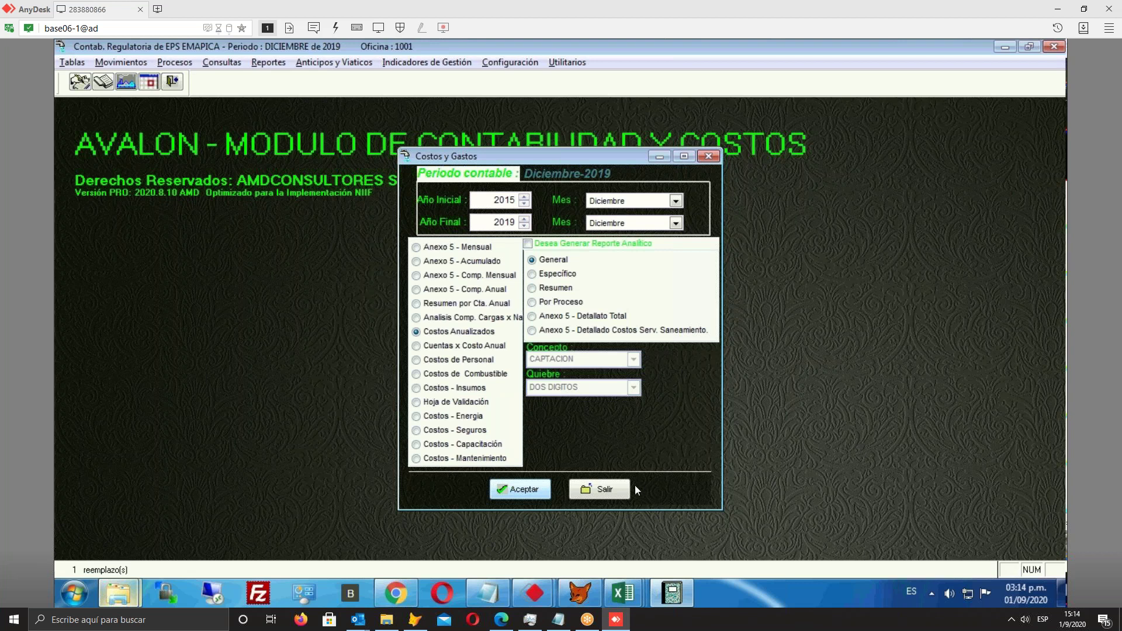
pyautogui.click(616, 491)
# Open Parametros Generales and compare the worksheet location (Ubicación Hojas de Trabajo) with the validacion folder on drive C
pyautogui.click(427, 63)
pyautogui.moveTo(494, 63)
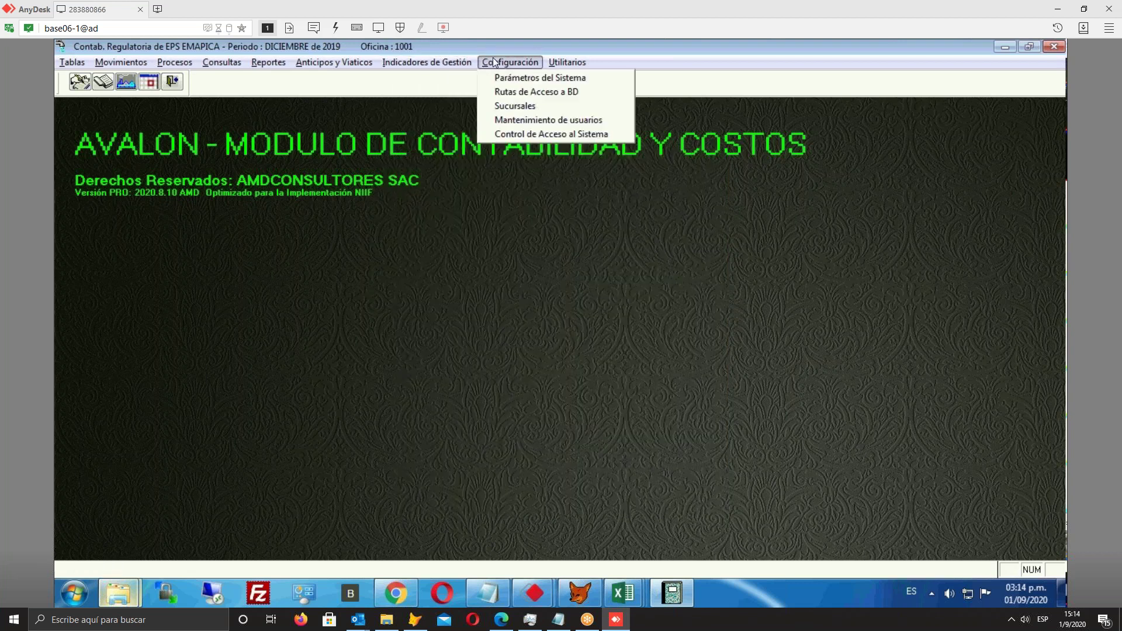
pyautogui.click(518, 78)
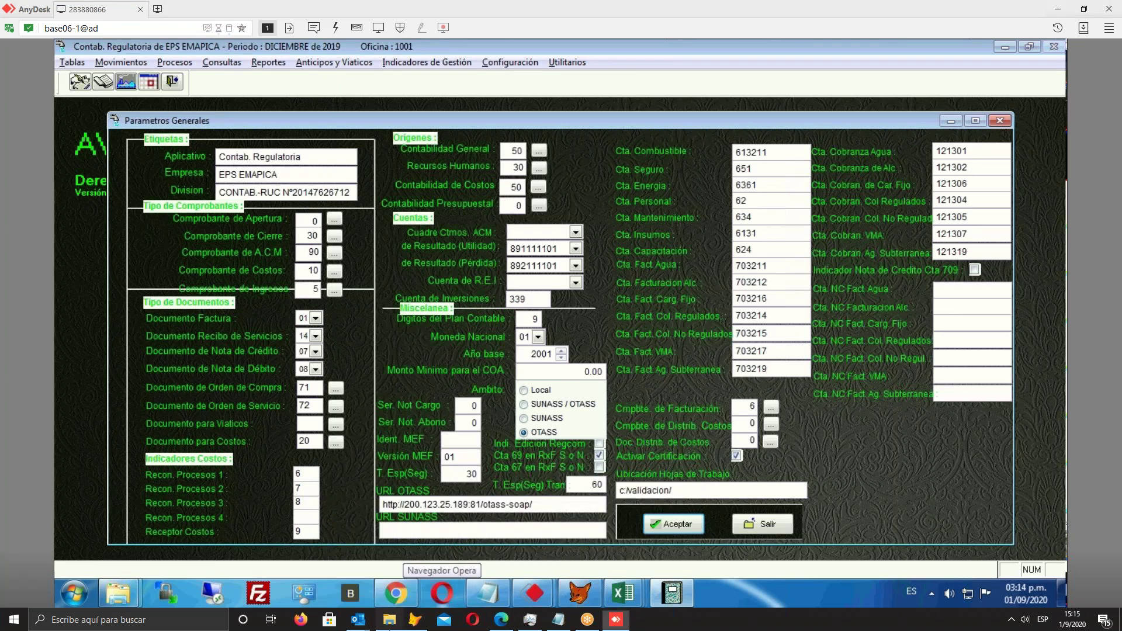
pyautogui.moveTo(491, 594)
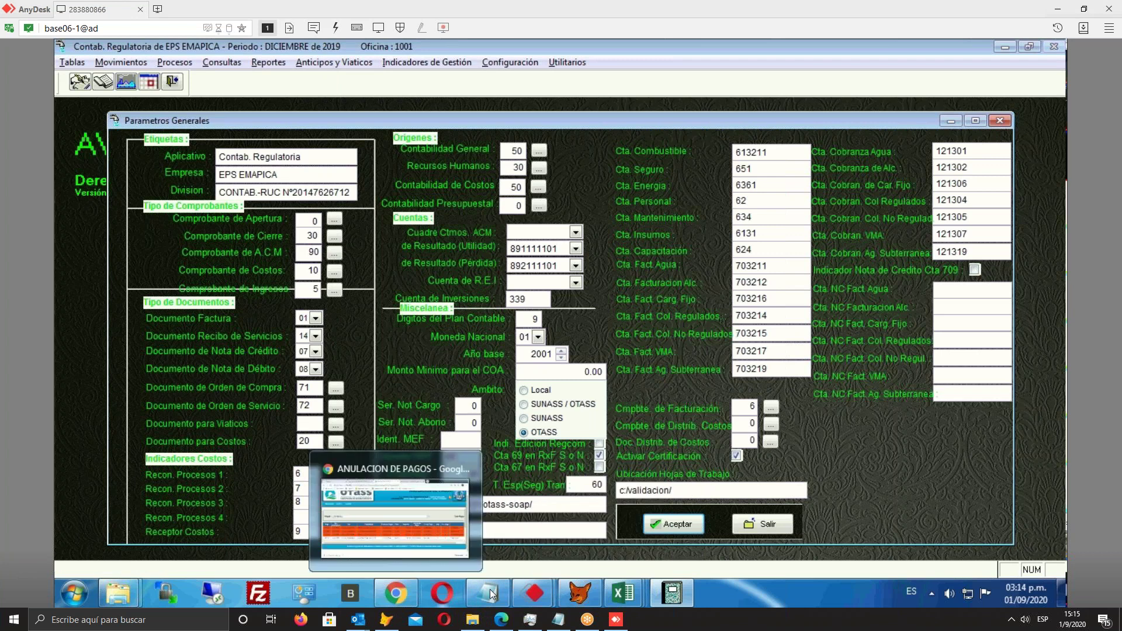
pyautogui.moveTo(114, 596)
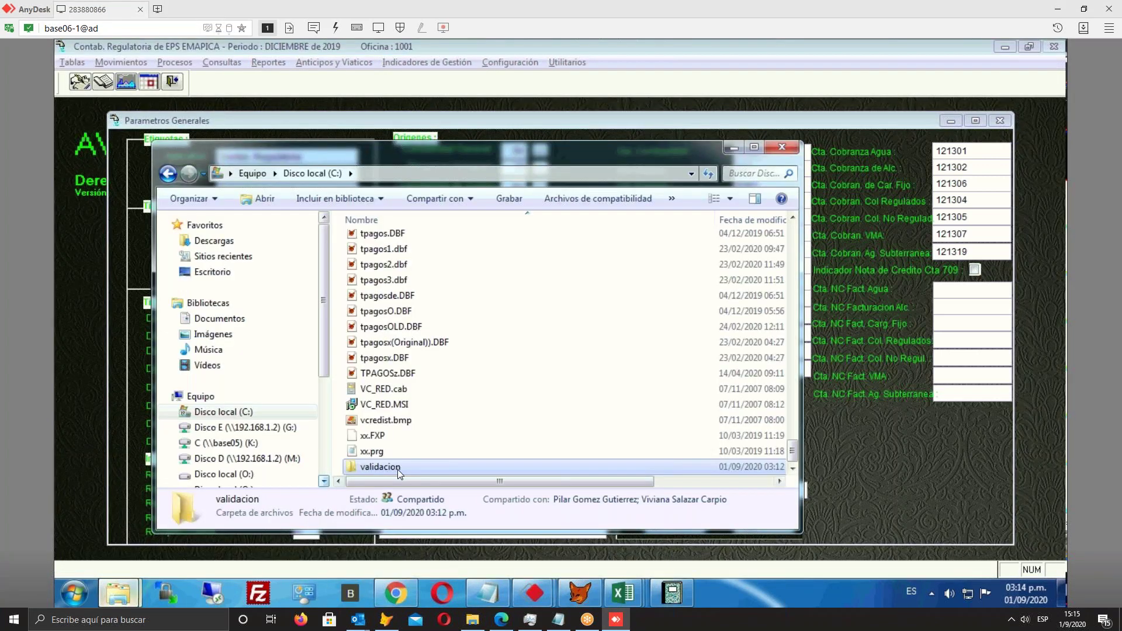
pyautogui.doubleClick(397, 468)
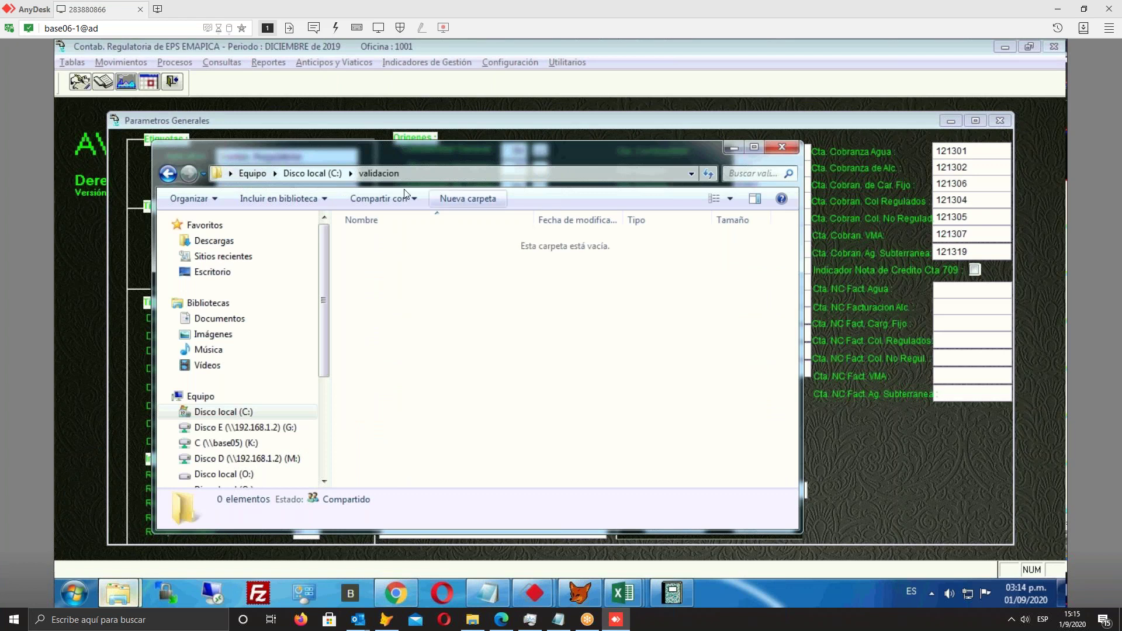
pyautogui.click(735, 147)
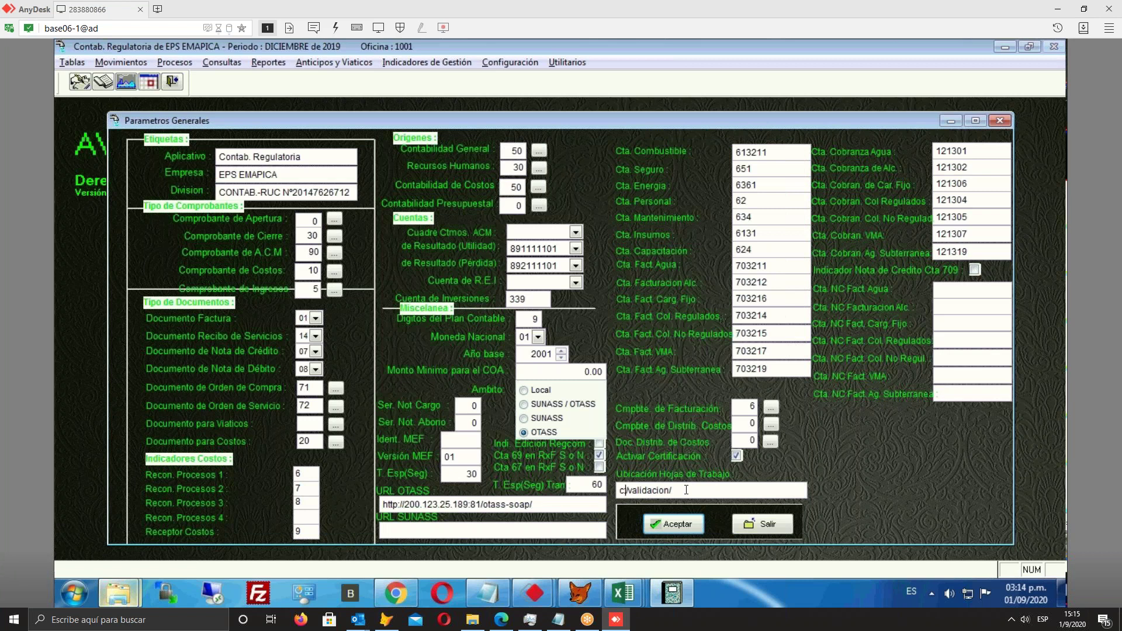
# Try to replace the slash characters in the worksheet location path (Ubicación Hojas de Trabajo)
pyautogui.write('+')
pyautogui.press('BackSpace')
pyautogui.write('d')
pyautogui.press('Delete')
pyautogui.press('BackSpace')
pyautogui.press('End')
pyautogui.write('60')
pyautogui.press('Num_Lock')
pyautogui.press('Insert')
pyautogui.press('BackSpace')
pyautogui.press('BackSpace')
pyautogui.press('BackSpace')
# Insert 60á before the account in the Cta. Cobranza Agua field and return to the worksheet location path
pyautogui.click(935, 151)
pyautogui.write('60a')
pyautogui.click(623, 593)
pyautogui.click(689, 490)
pyautogui.moveTo(674, 596)
pyautogui.click(685, 496)
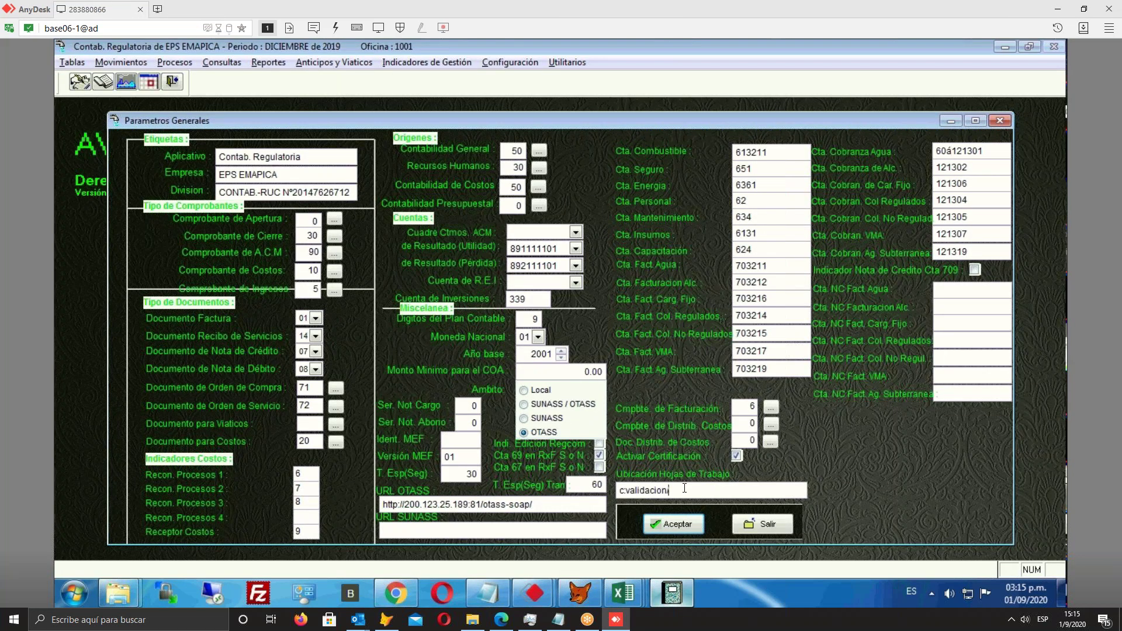
# Restore the worksheet location path to c:/validacion/
pyautogui.write('a')
pyautogui.press('BackSpace')
pyautogui.write('?2')
pyautogui.press('Insert')
pyautogui.press('BackSpace')
pyautogui.press('BackSpace')
pyautogui.press('BackSpace')
pyautogui.click(649, 490)
pyautogui.click(622, 490)
pyautogui.write('/')
pyautogui.press('Insert')
pyautogui.press('BackSpace')
pyautogui.write('\\')
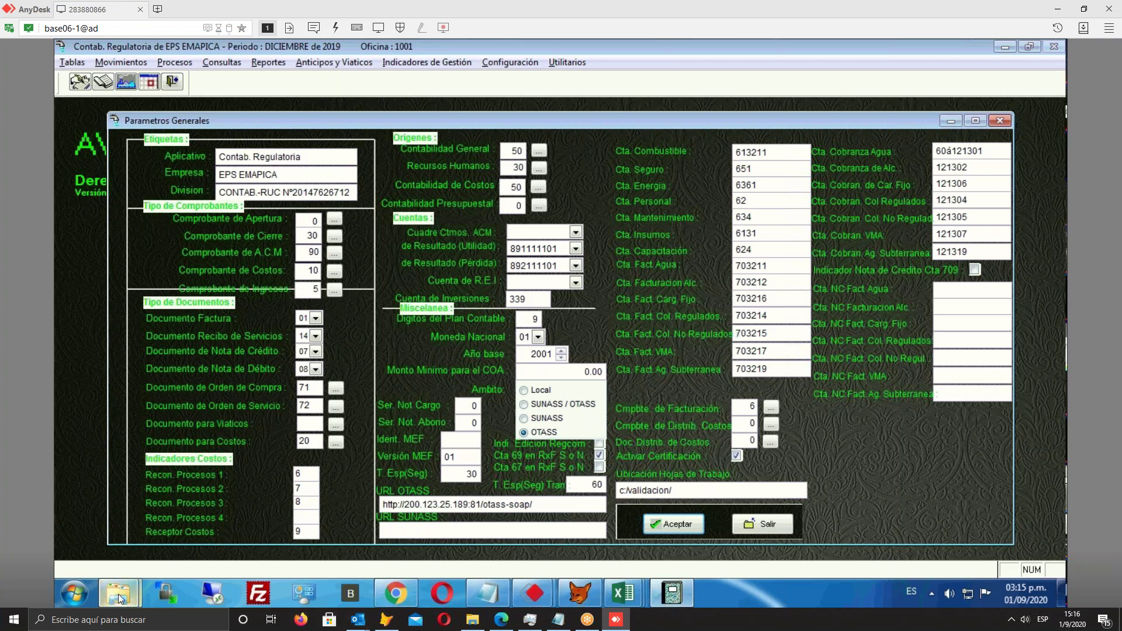
# Check the contents of network drive Disco E (G:) in the file explorer and return to Parametros Generales
pyautogui.moveTo(120, 595)
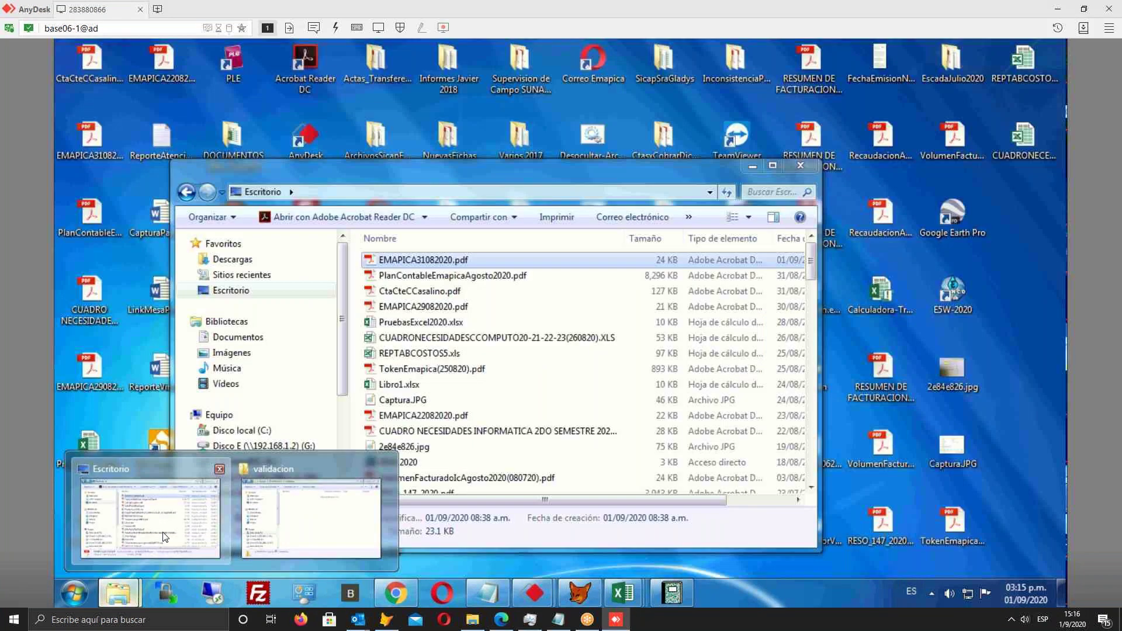
pyautogui.click(166, 537)
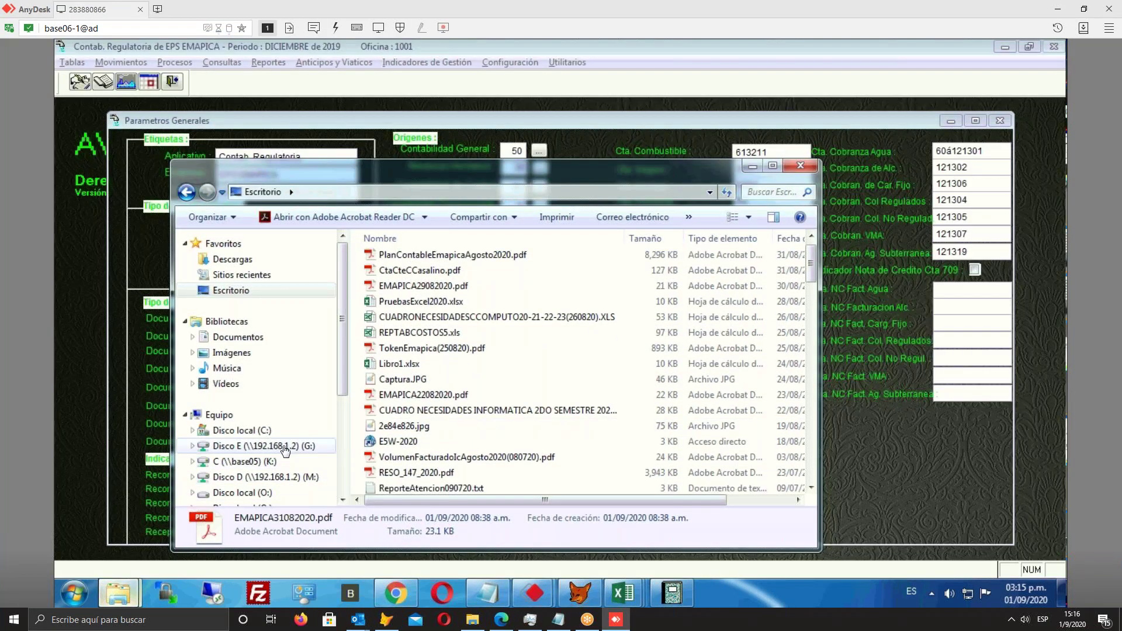
pyautogui.click(285, 446)
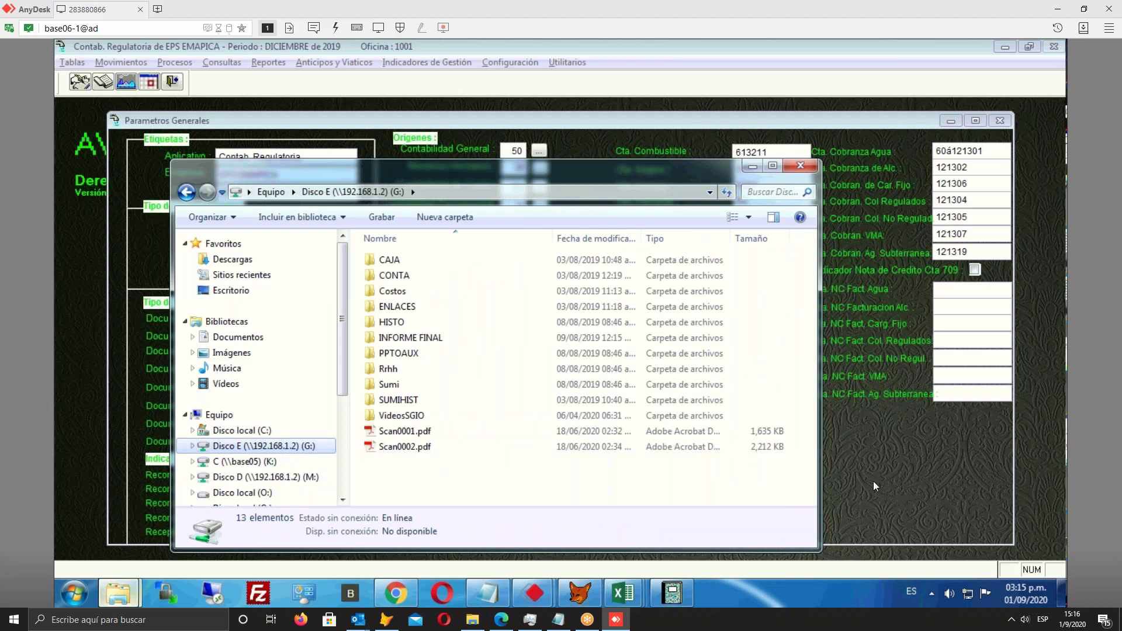
pyautogui.click(969, 474)
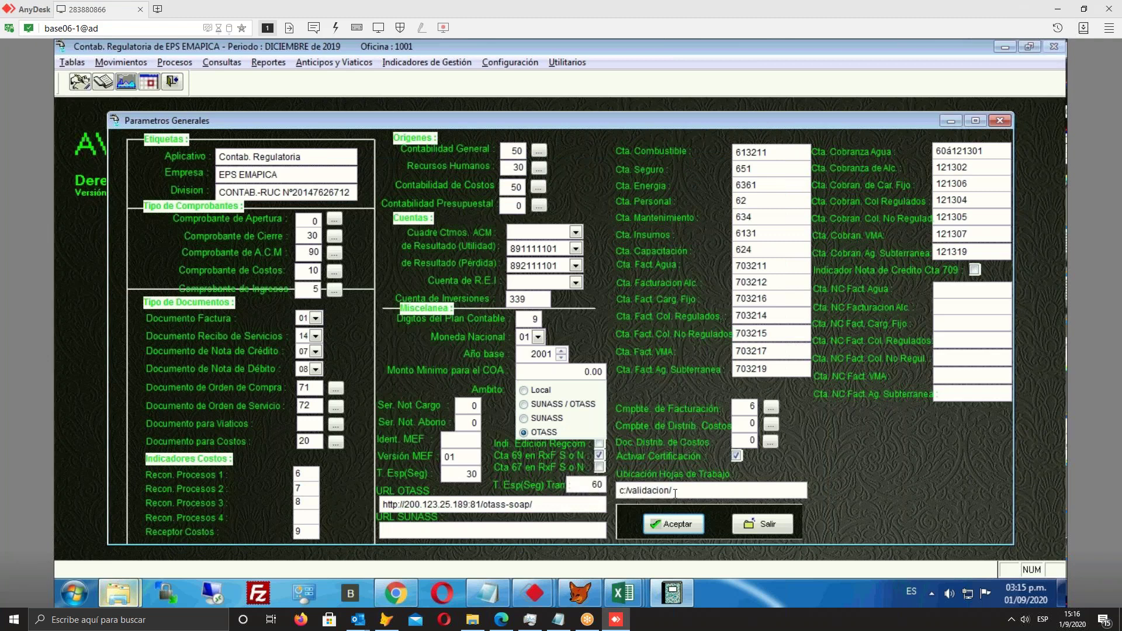
# Set the worksheet location (Ubicación Hojas de Trabajo) to g:/ and save the general parameters
pyautogui.write('g')
pyautogui.press('Delete')
pyautogui.hotkey('ctrl', 'a')
pyautogui.press('Delete')
pyautogui.write('g:/')
pyautogui.click(670, 524)
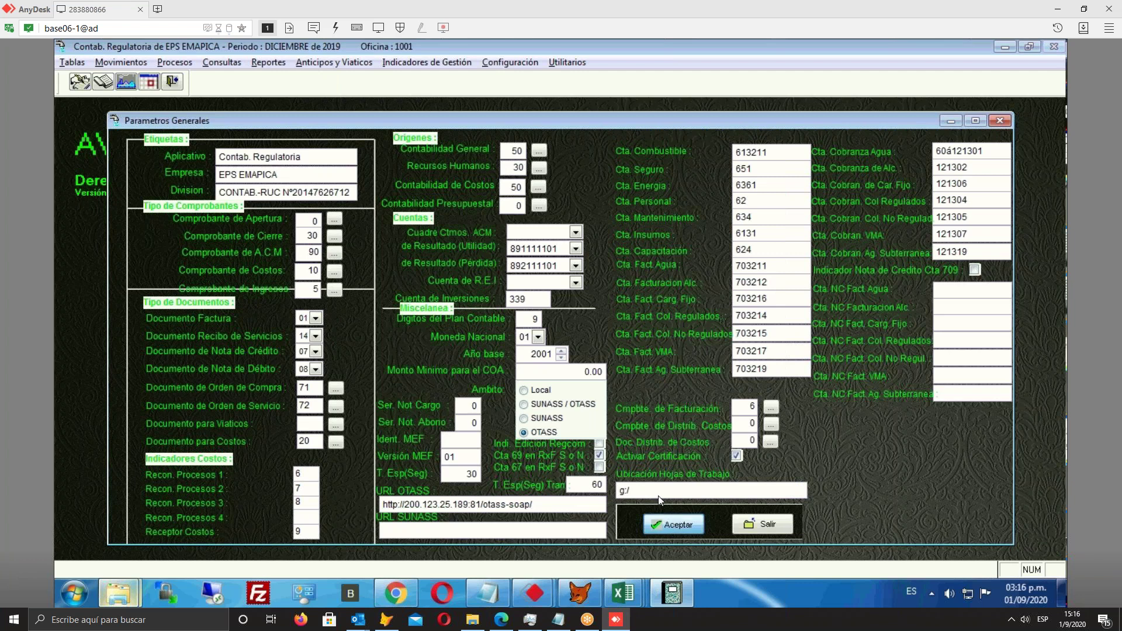
pyautogui.click(617, 371)
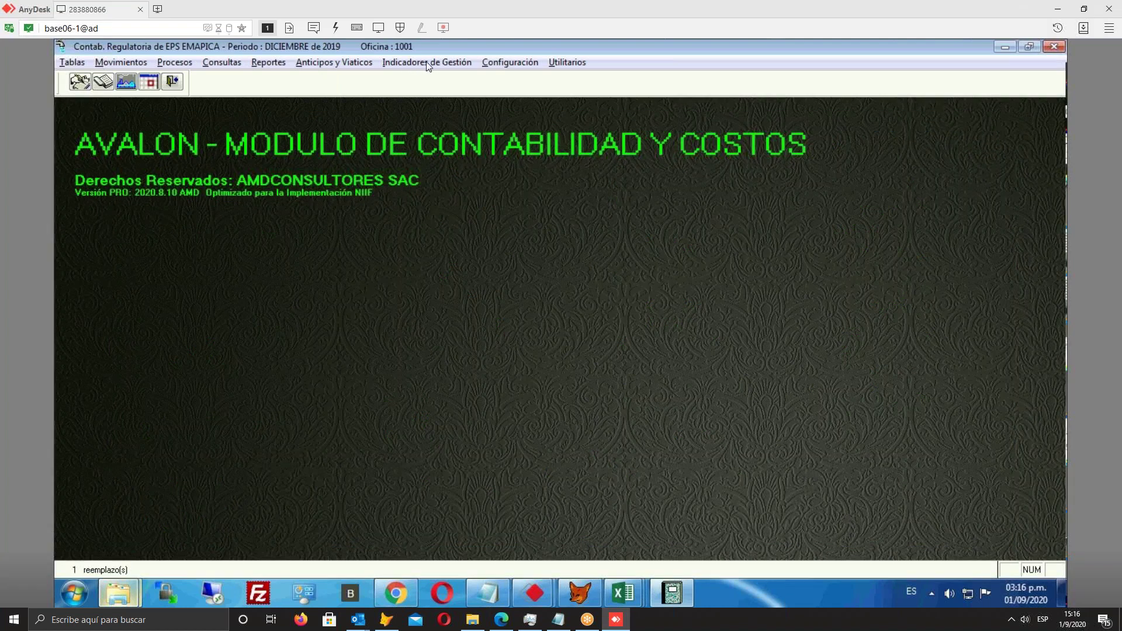
# Reopen Parametros Generales and save the worksheet location (Ubicación Hojas de Trabajo) as g:
pyautogui.click(509, 62)
pyautogui.click(518, 77)
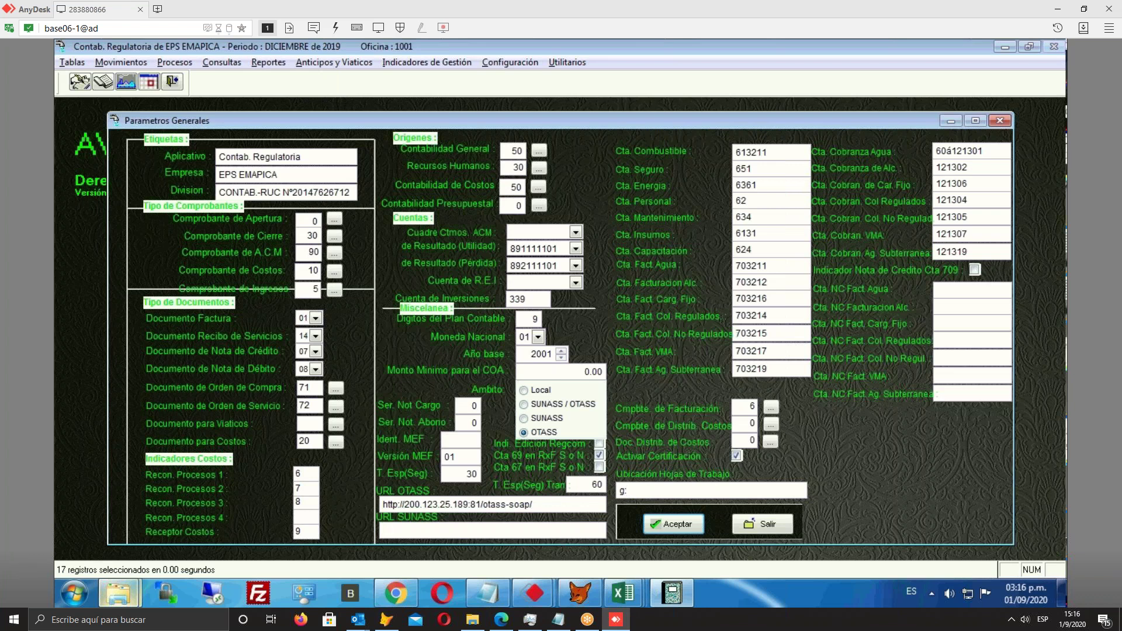
pyautogui.click(669, 525)
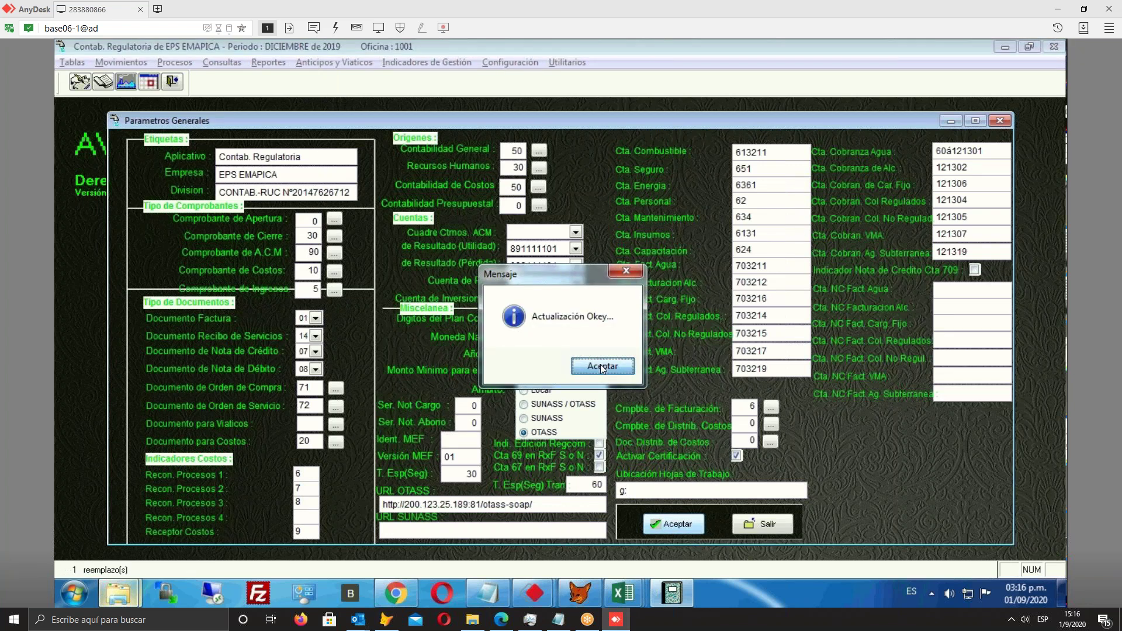
pyautogui.click(602, 367)
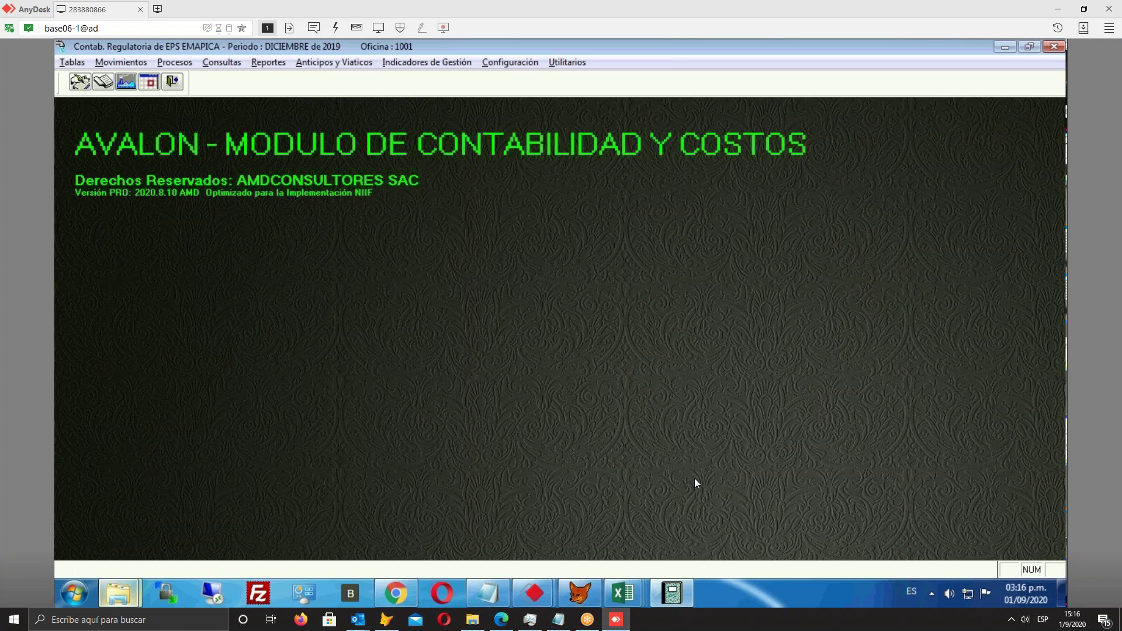
pyautogui.click(681, 595)
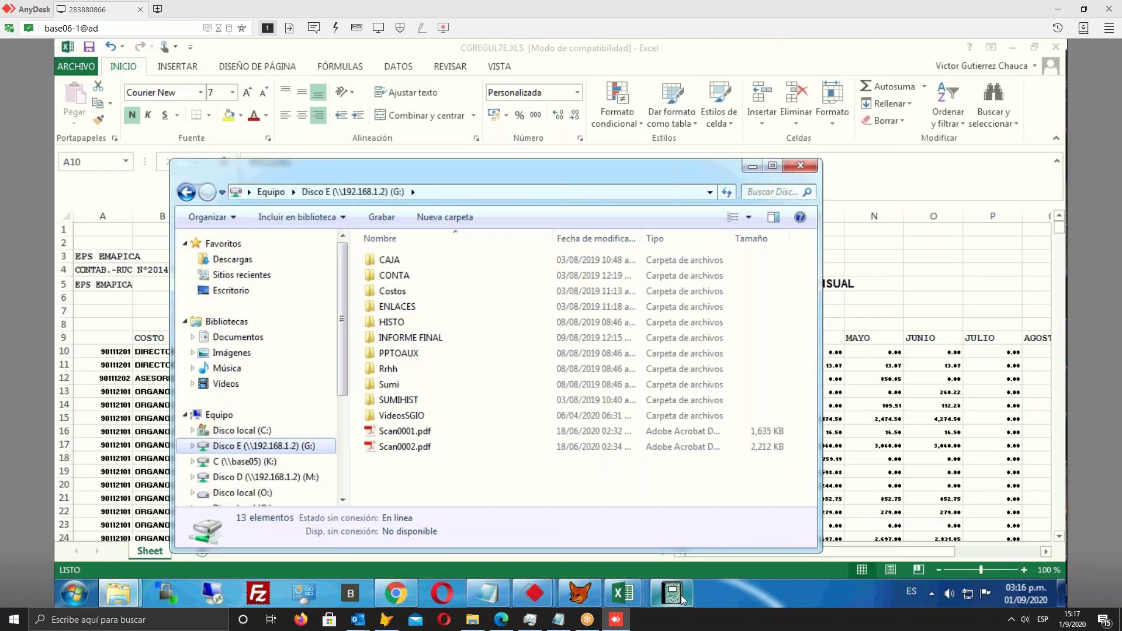
# Switch back to Avalon and save Parametros Generales again with the worksheet location g:
pyautogui.click(682, 595)
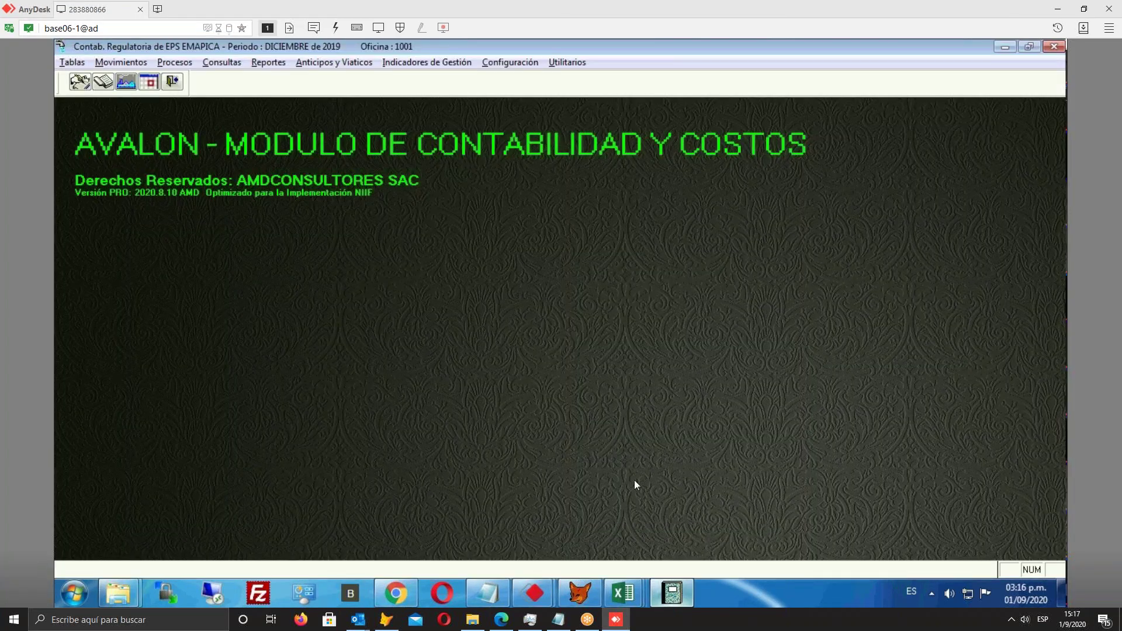
pyautogui.click(494, 63)
pyautogui.click(496, 79)
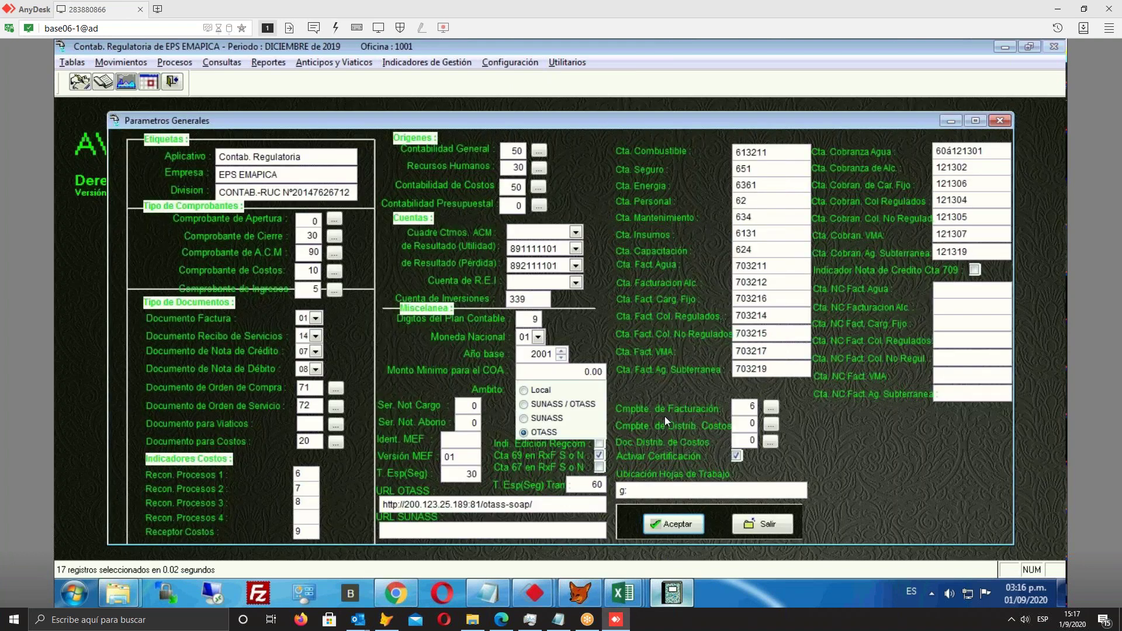
pyautogui.click(698, 524)
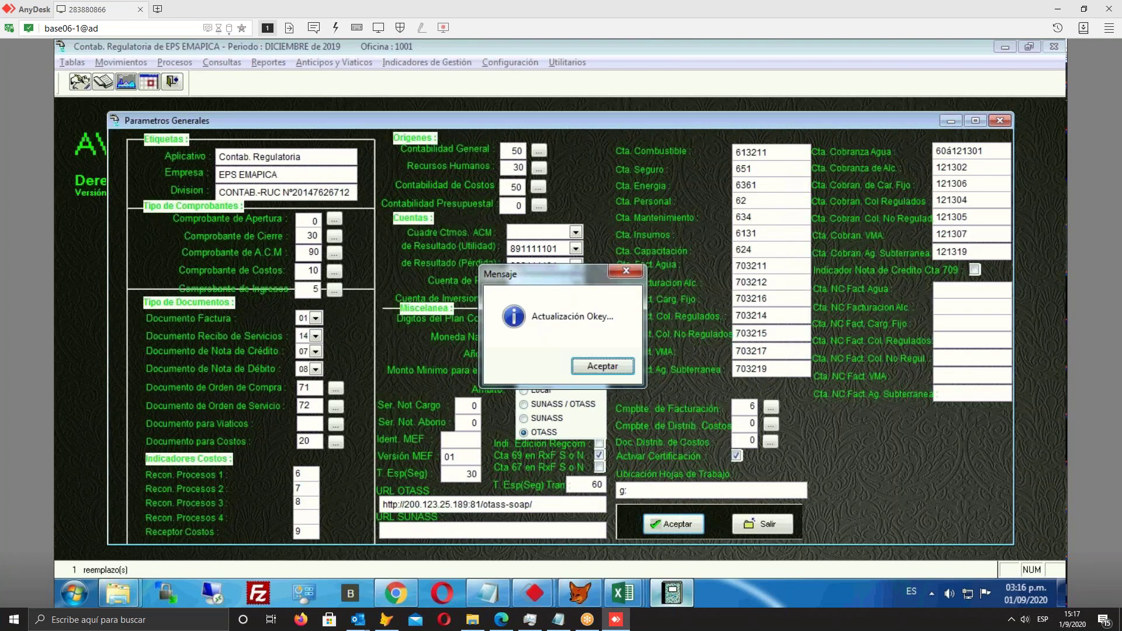
pyautogui.click(625, 367)
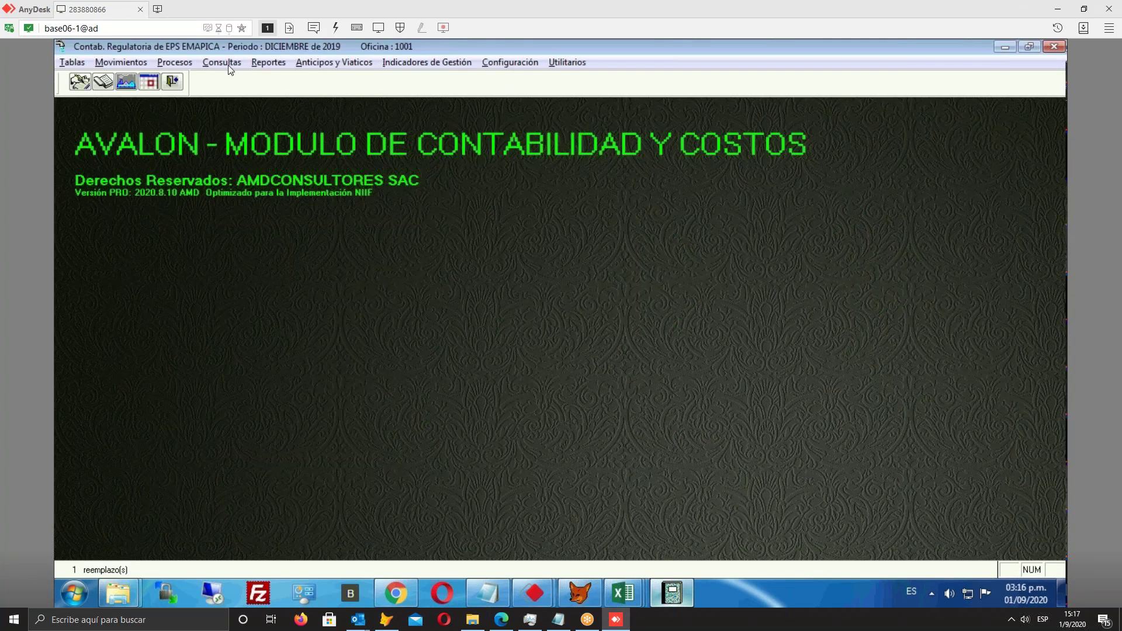
# Open the Costos y Gastos report options and set up Costos Anualizados from 2015 to 2019
pyautogui.click(181, 60)
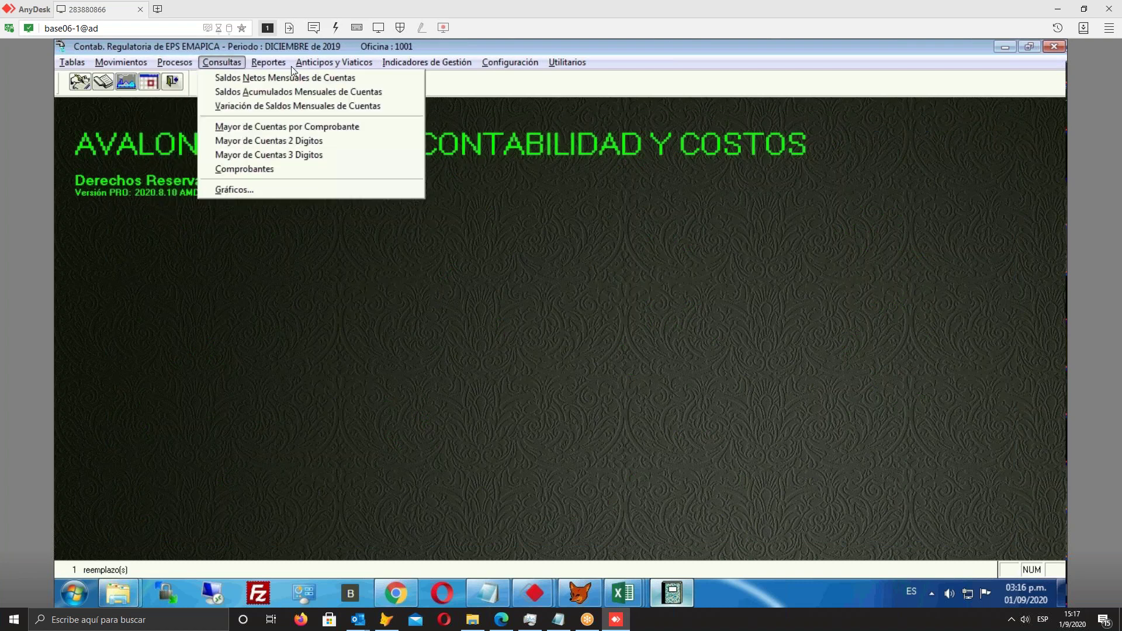
pyautogui.click(269, 62)
pyautogui.moveTo(474, 379)
pyautogui.click(607, 375)
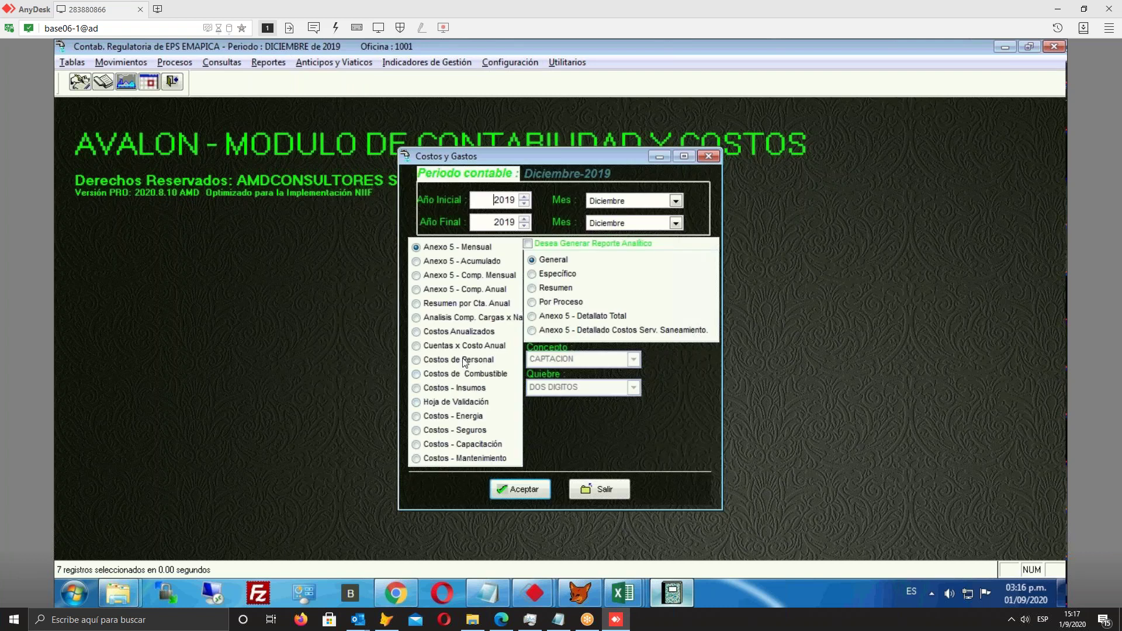
pyautogui.click(433, 332)
pyautogui.click(524, 204)
pyautogui.click(524, 204)
pyautogui.click(524, 204)
pyautogui.click(525, 209)
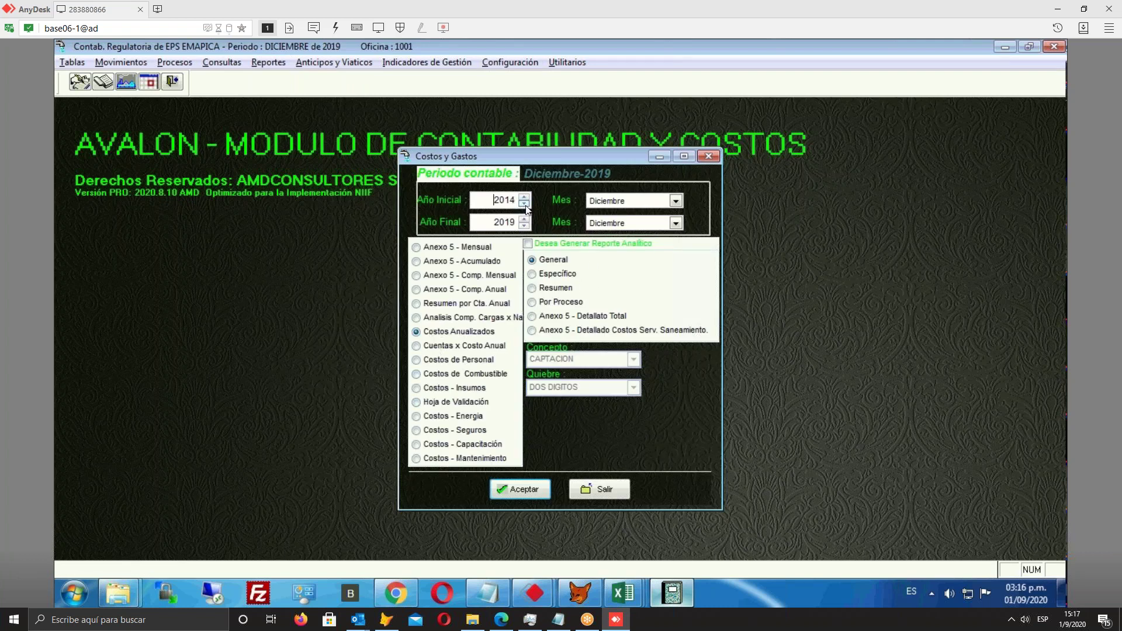
# Try to generate the annualized cost report, answering No to the detailed-or-consolidated question, and leave Costos y Gastos
pyautogui.click(535, 495)
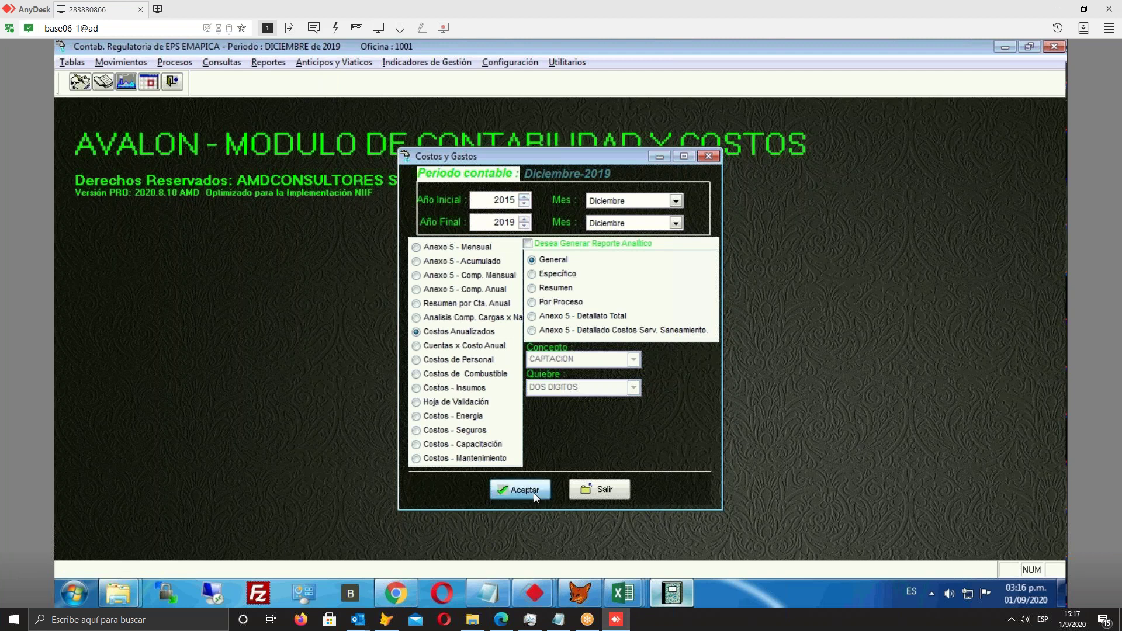
pyautogui.click(623, 361)
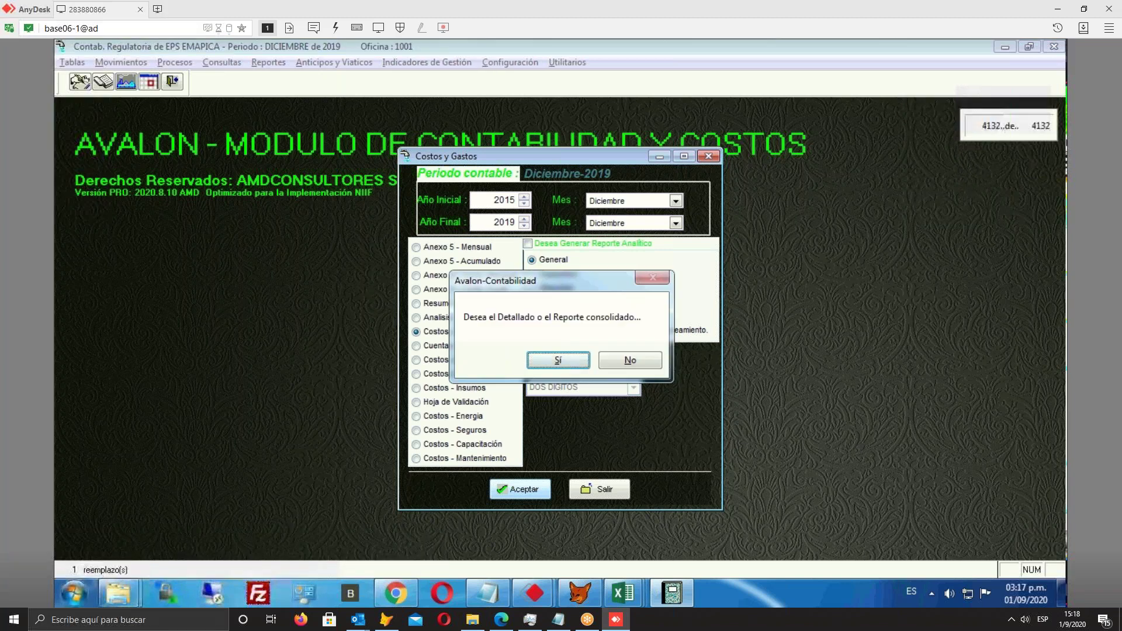
pyautogui.click(630, 361)
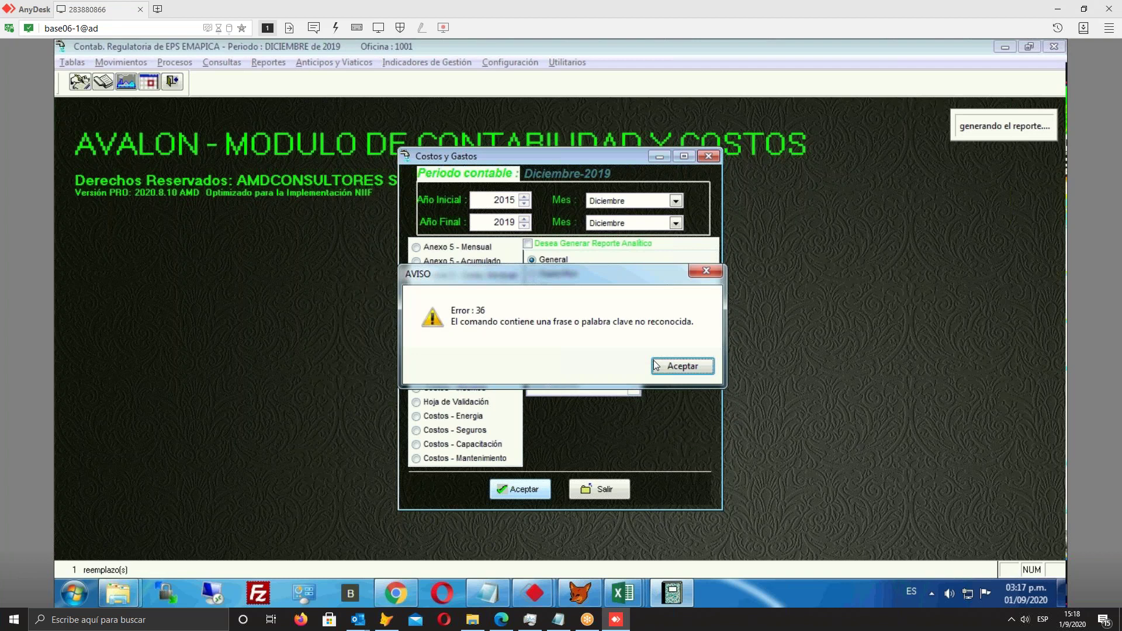
pyautogui.click(686, 366)
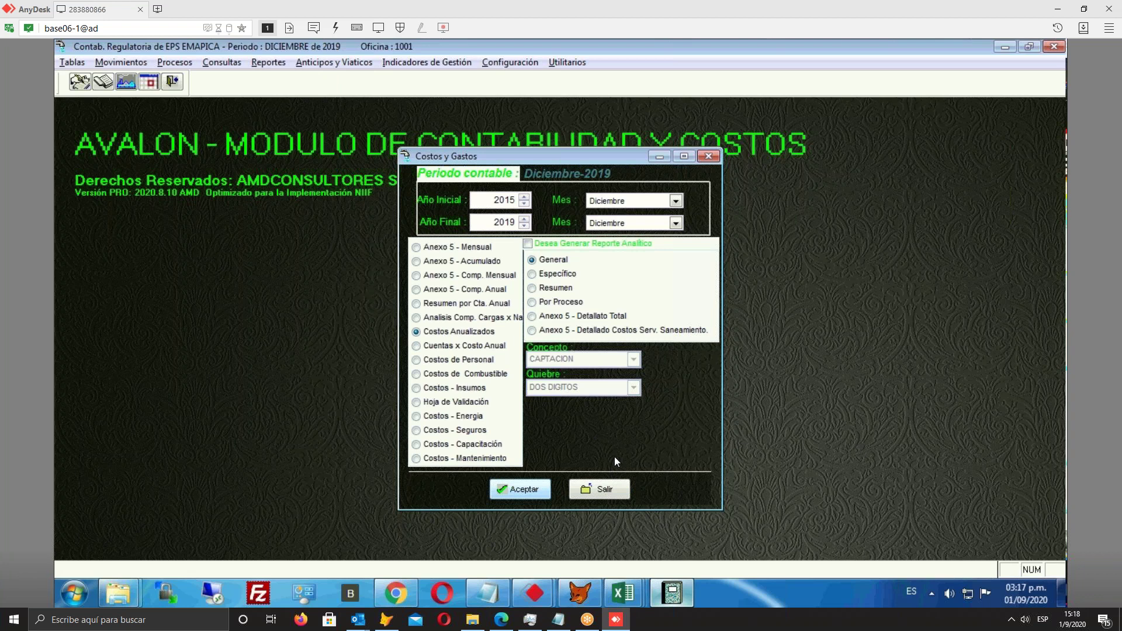
pyautogui.click(616, 490)
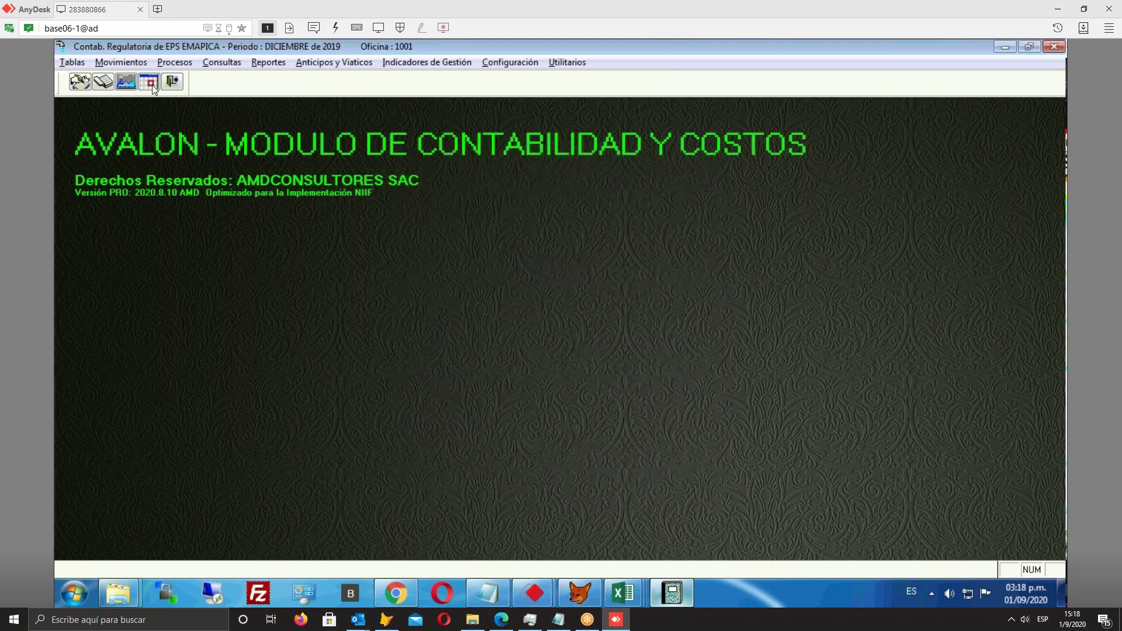
# Set the accounting date (Fecha Contable) to 31/12/2019
pyautogui.click(152, 86)
pyautogui.write('31/12/20')
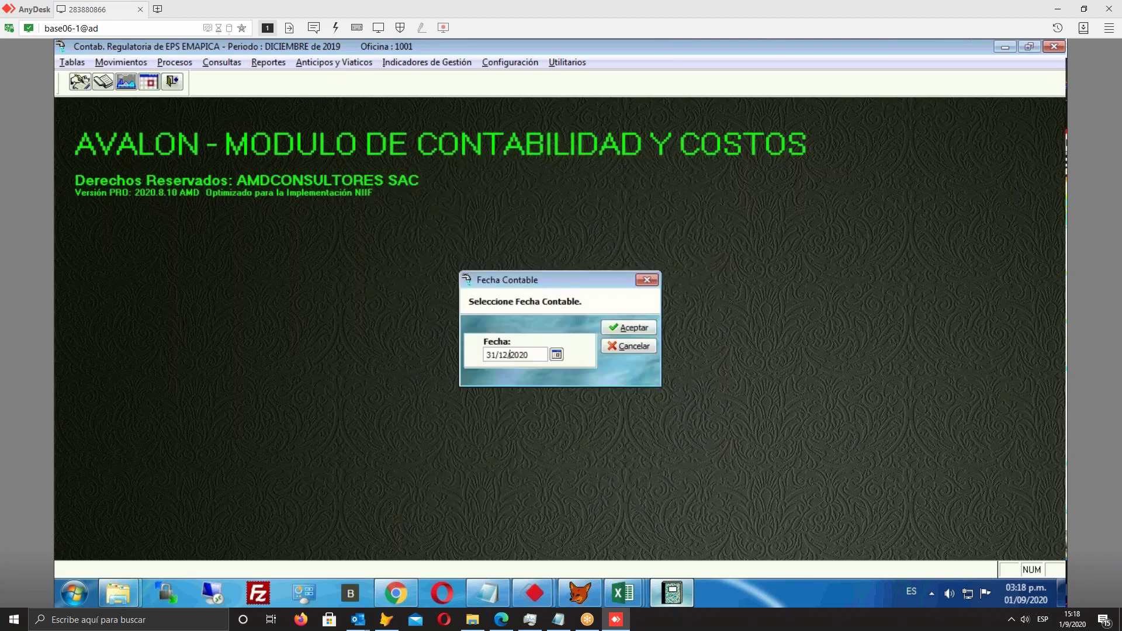
pyautogui.write('19')
pyautogui.click(633, 327)
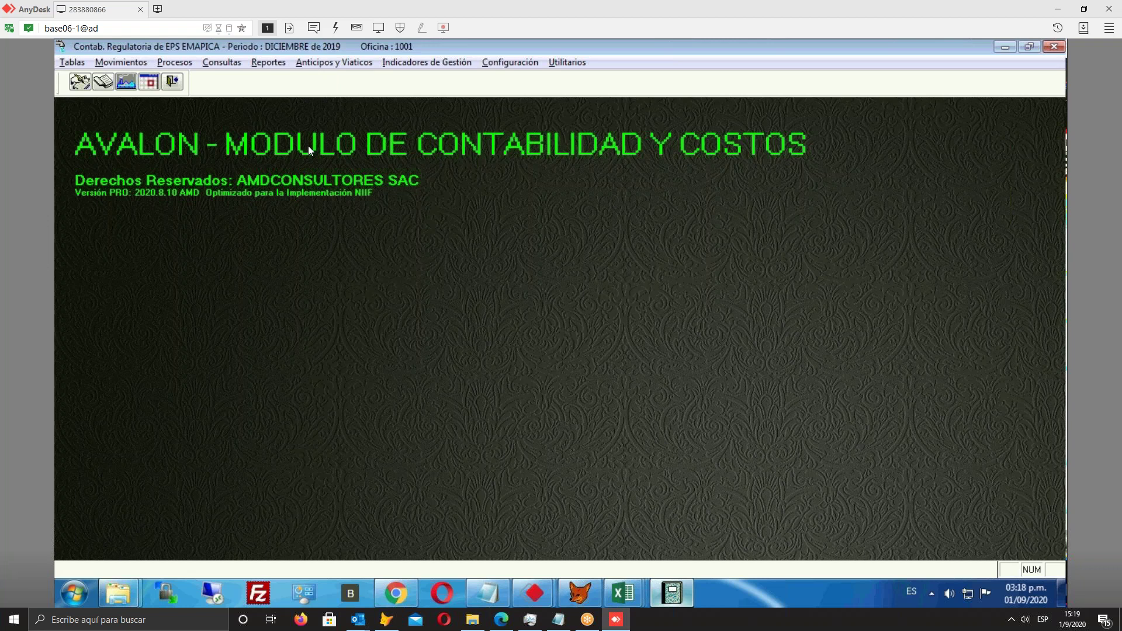
# Reopen Costos y Gastos and choose Anexo 5 - Acumulado as an analytical report of the type Anexo 5 - Detallato Total
pyautogui.click(274, 61)
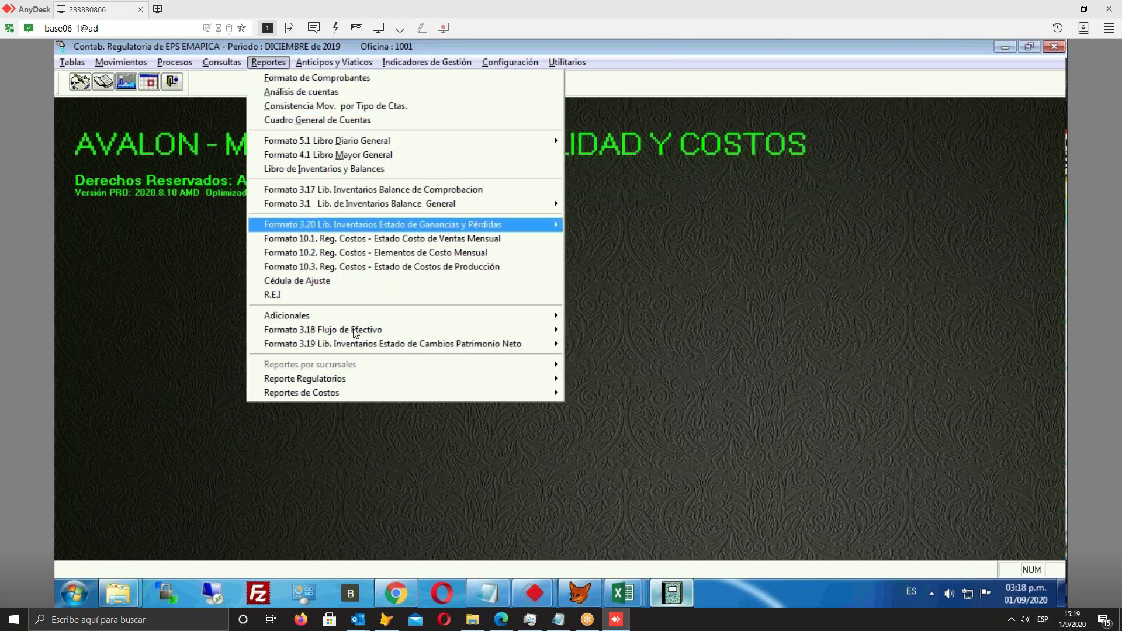
pyautogui.moveTo(377, 382)
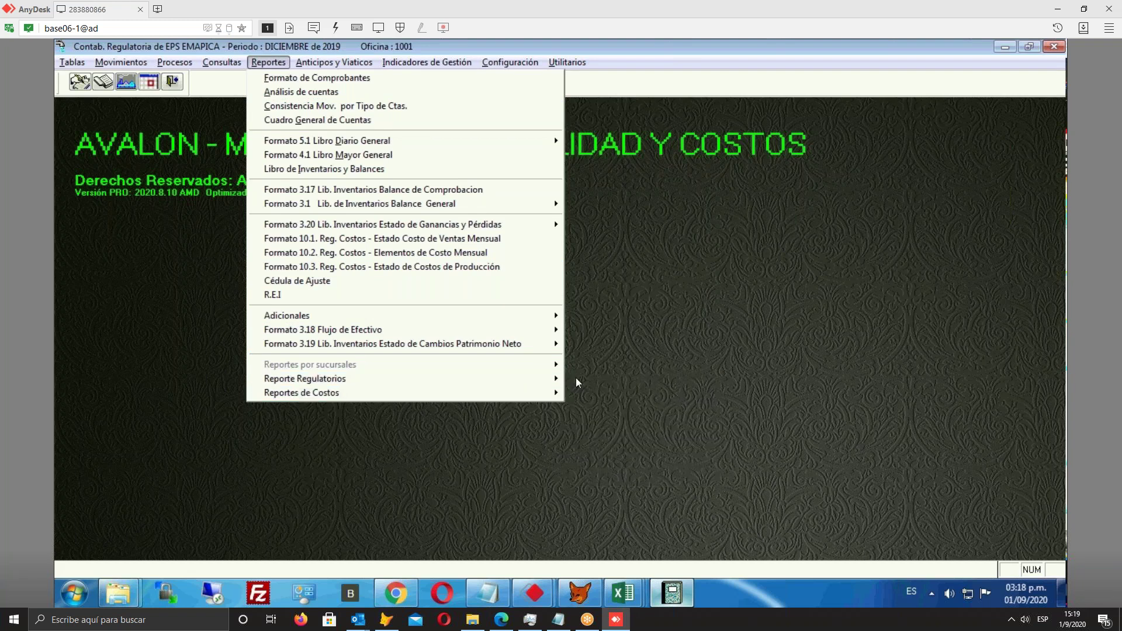
pyautogui.click(603, 379)
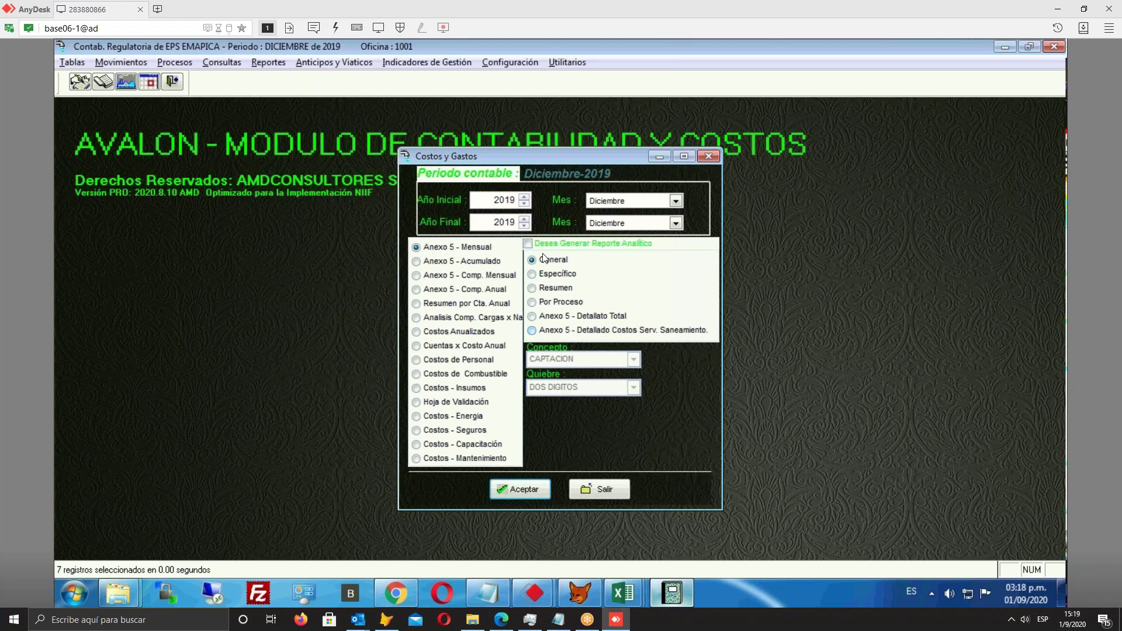
pyautogui.click(434, 262)
pyautogui.click(552, 244)
pyautogui.click(552, 243)
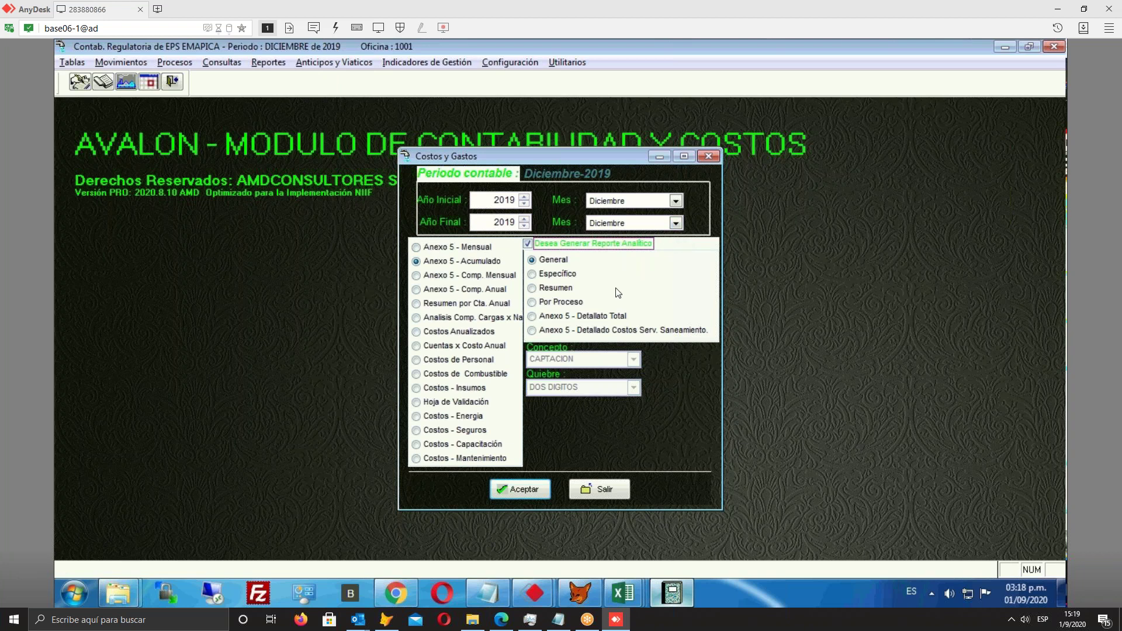
pyautogui.click(577, 318)
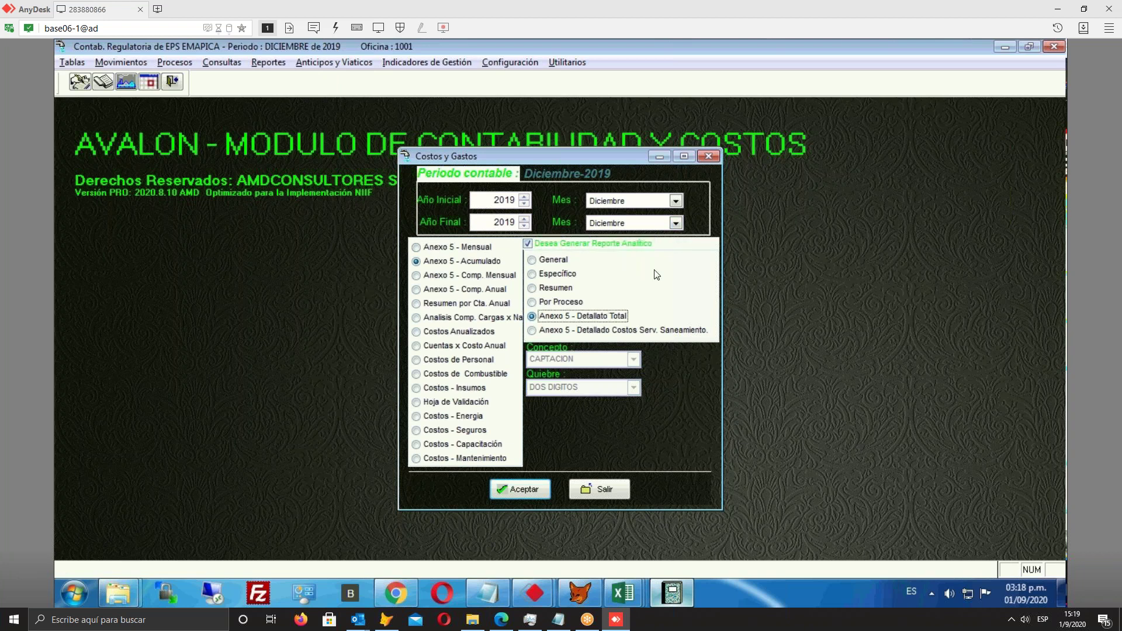
# Set the starting month to Enero and generate the Anexo 5 executive summary (Resumen Ejecutivo), declining the detail
pyautogui.click(675, 201)
pyautogui.moveTo(678, 261); pyautogui.dragTo(678, 218)
pyautogui.click(649, 215)
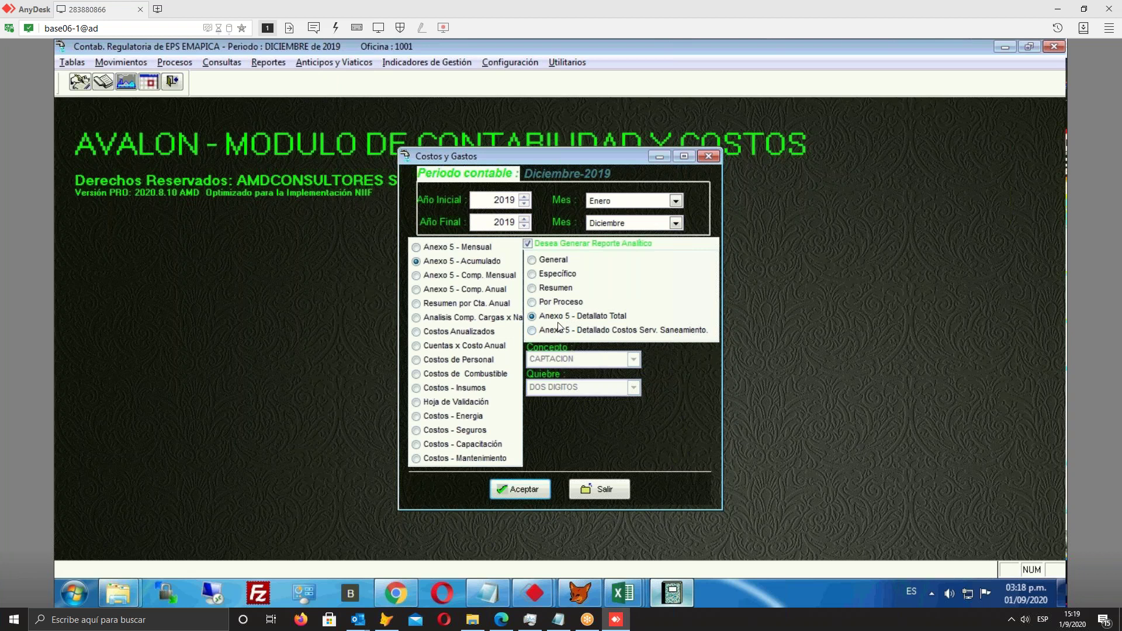
pyautogui.click(526, 495)
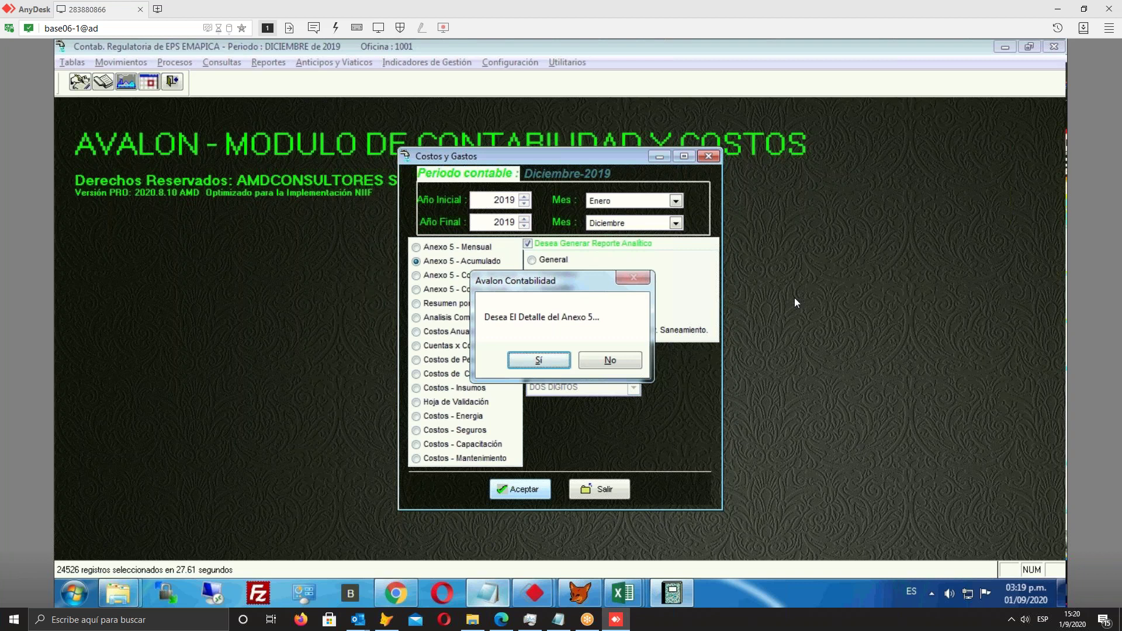
pyautogui.click(610, 361)
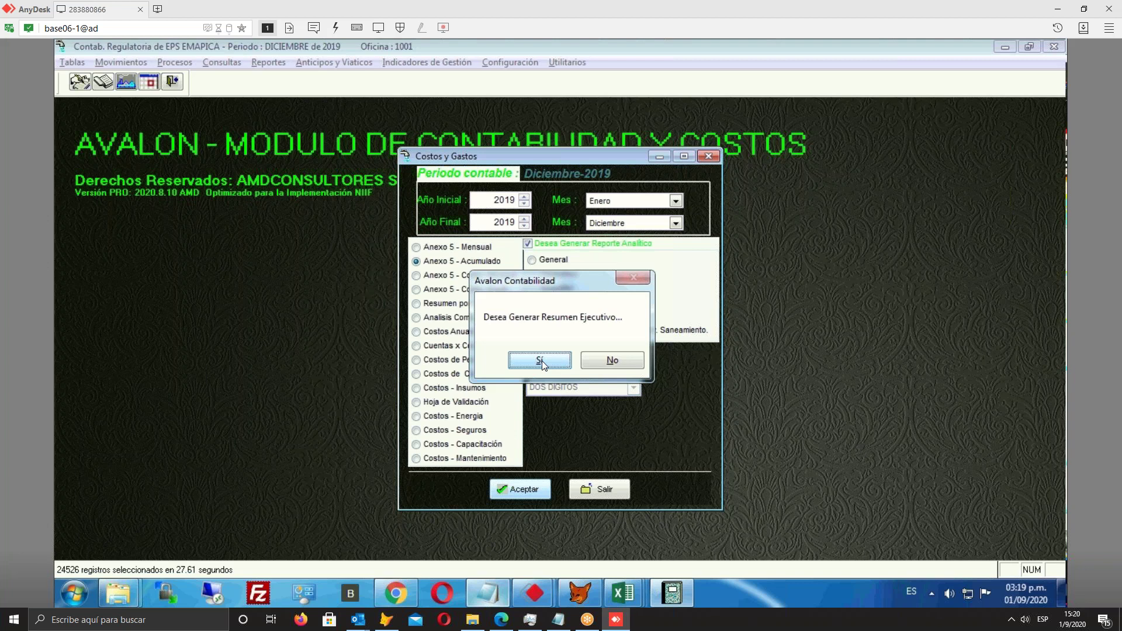
pyautogui.click(542, 360)
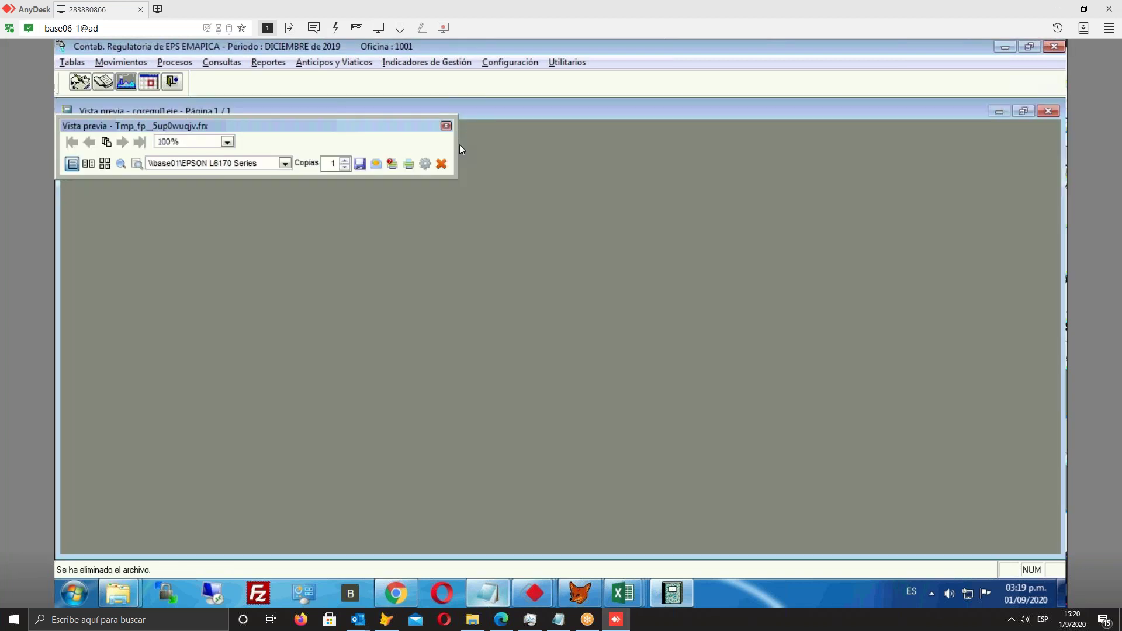
# Examine the Anexo 5 executive summary at 150%, comparing the Clase 6, Proceso and Clase 9 costs, and close the report and its options
pyautogui.click(226, 142)
pyautogui.click(212, 151)
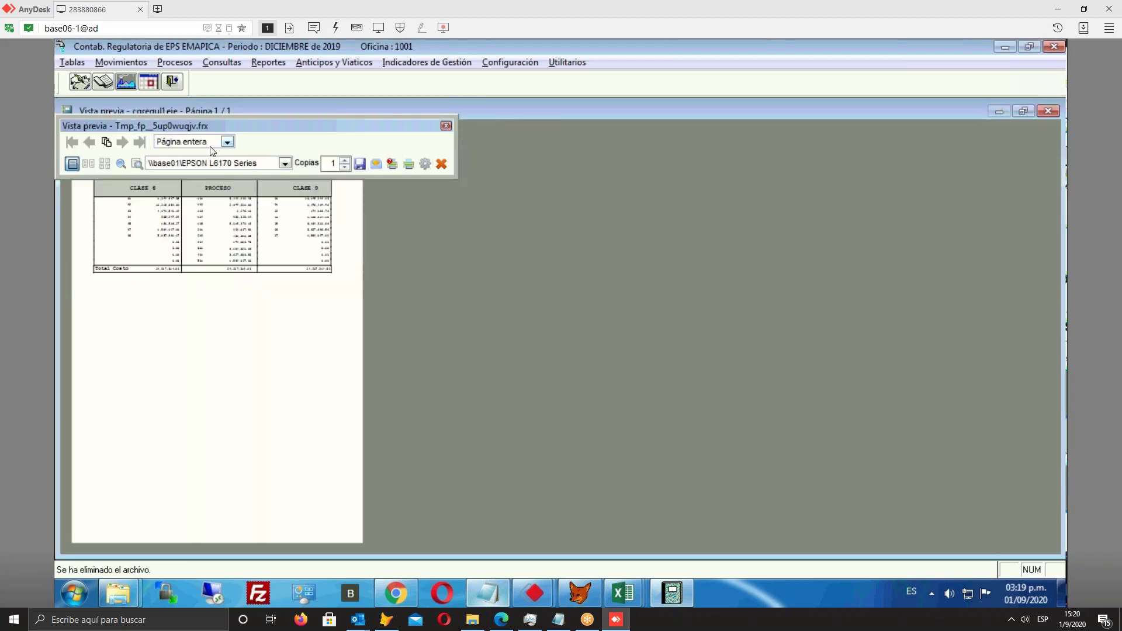
pyautogui.click(212, 147)
pyautogui.click(276, 272)
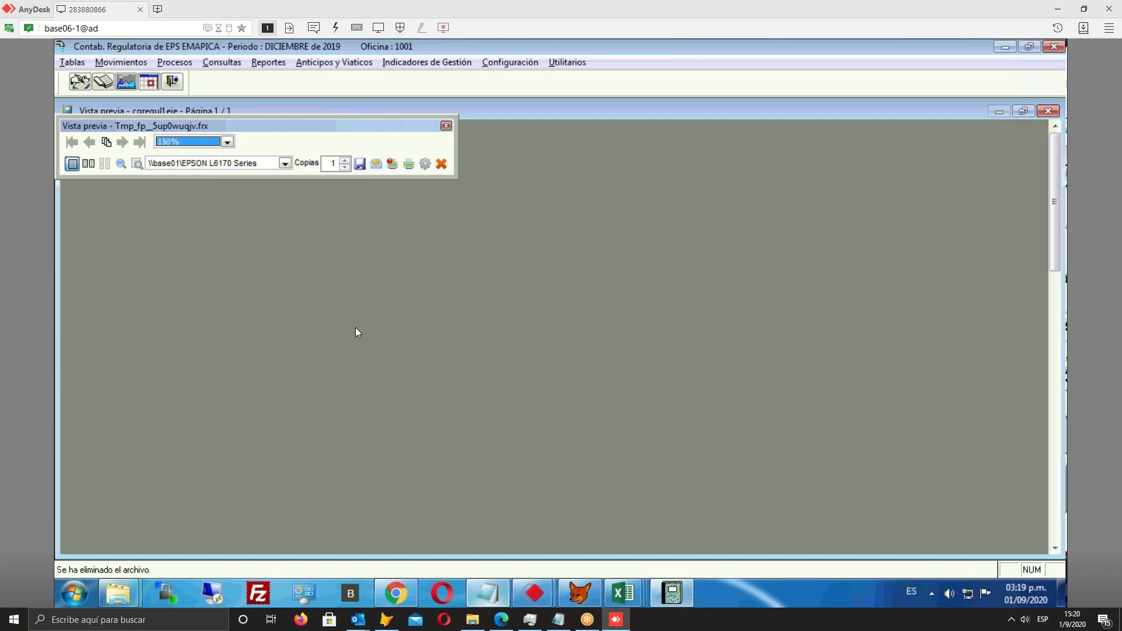
pyautogui.click(542, 436)
pyautogui.scroll(-3, 514, 463)
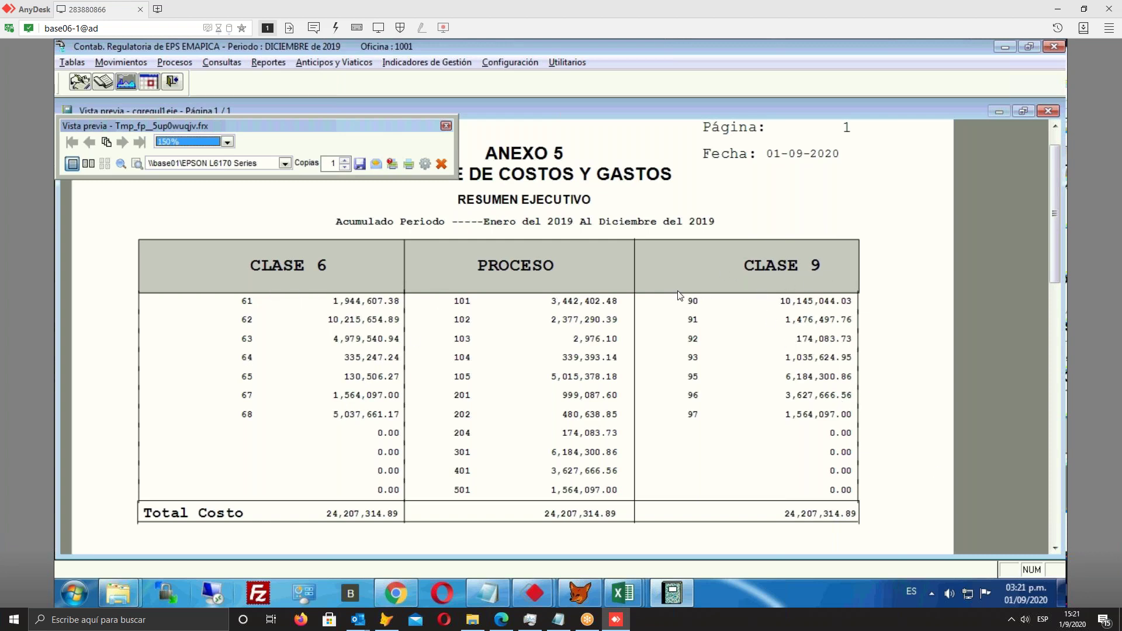
pyautogui.click(754, 456)
pyautogui.press('Escape')
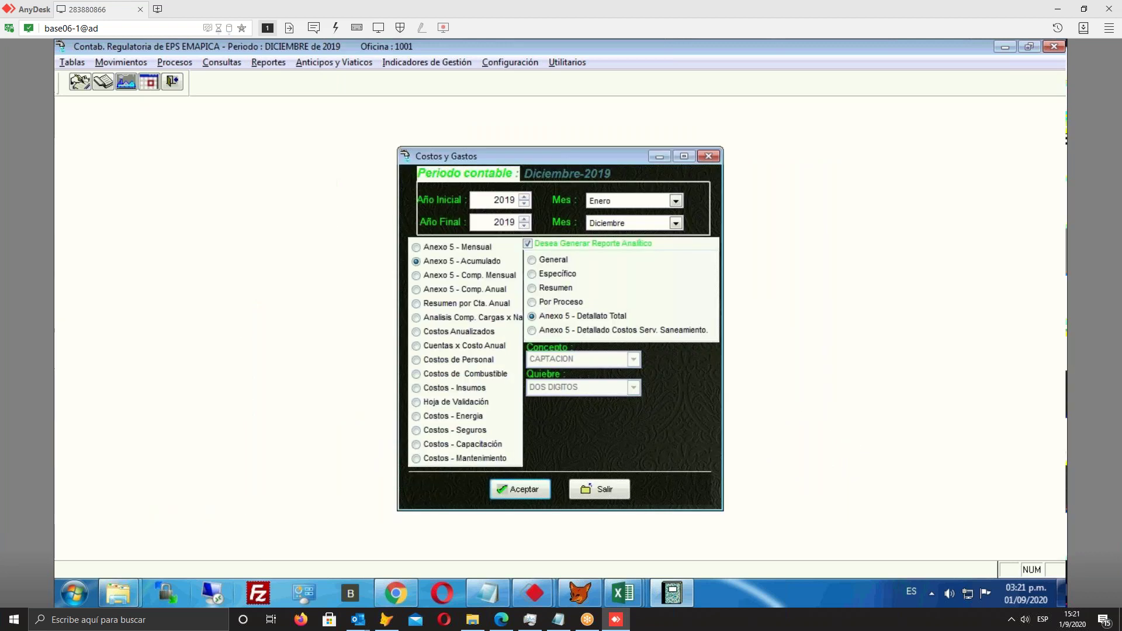
pyautogui.click(602, 491)
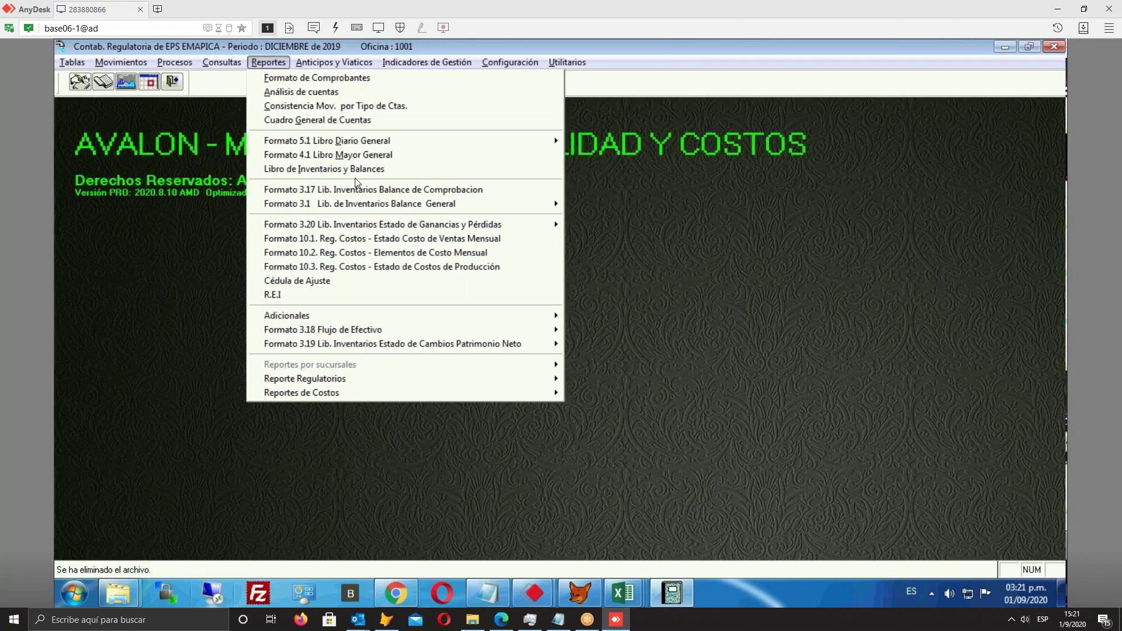
# Preview the accumulated two-digit trial balance (Balance de Comprobación) for Diciembre 2019 in 14 columns and maximize it
pyautogui.click(352, 187)
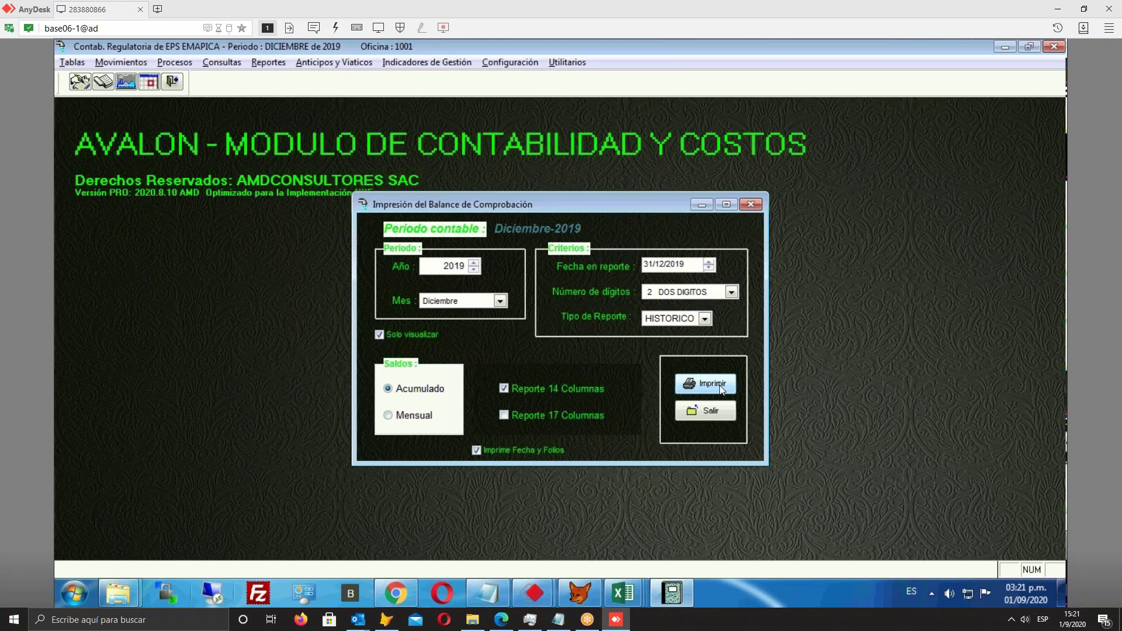
pyautogui.click(720, 384)
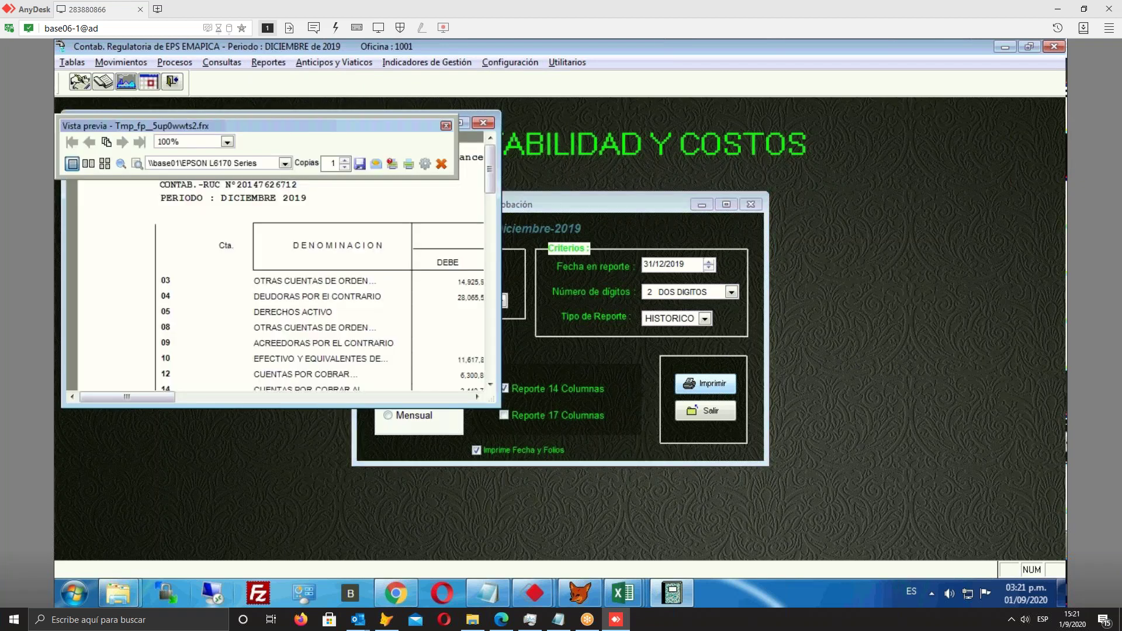
pyautogui.click(466, 126)
# Review the trial balance accounts down to the class 9 accounts and totals, and close the report
pyautogui.scroll(-3, 462, 376)
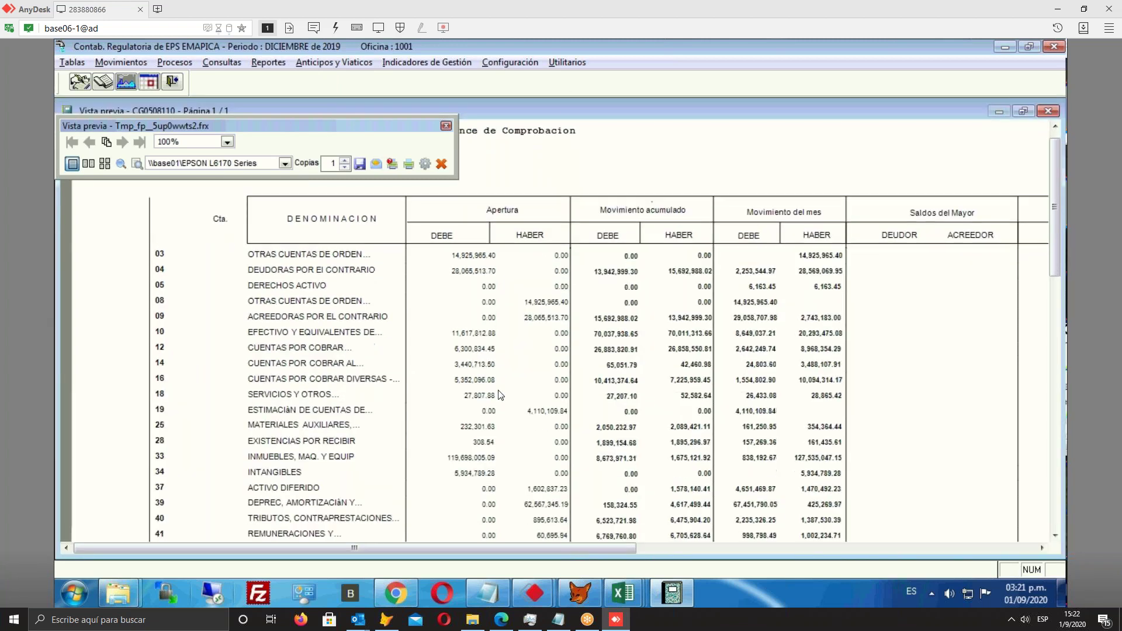
pyautogui.scroll(-5, 461, 377)
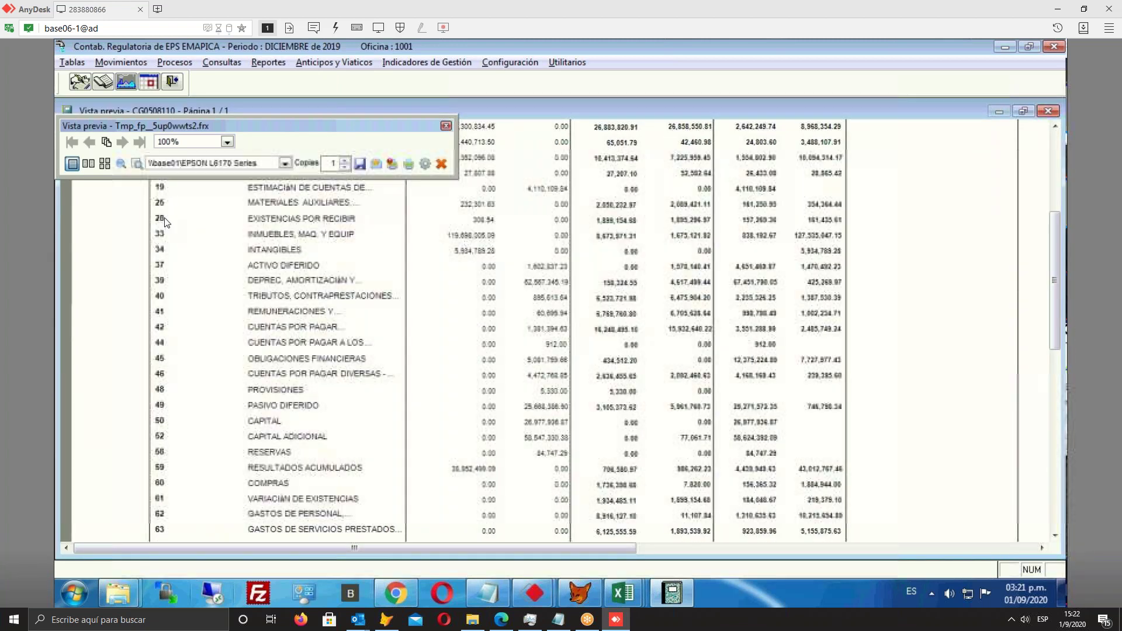
pyautogui.scroll(-4, 1047, 514)
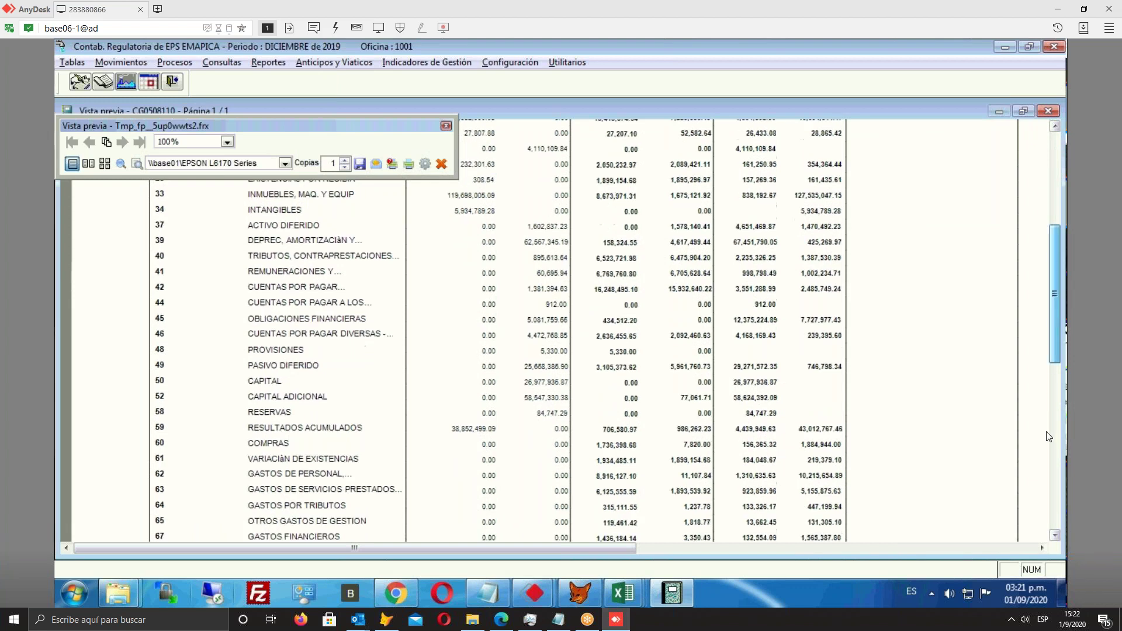
pyautogui.scroll(-8, 1047, 521)
pyautogui.scroll(1, 658, 399)
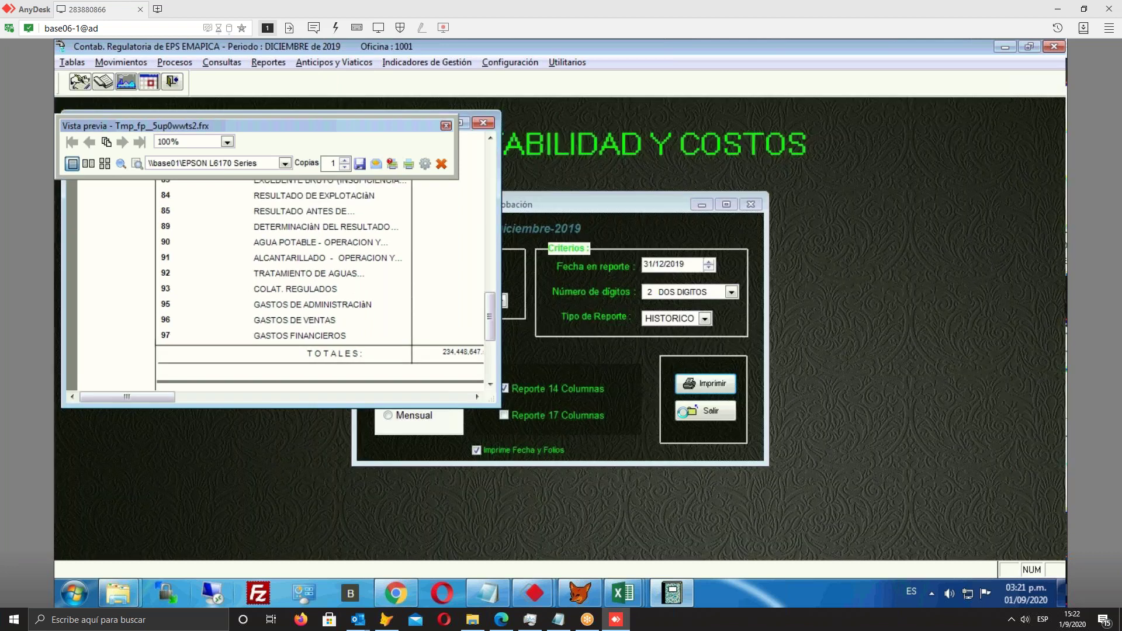
pyautogui.click(712, 410)
# Consolidate the accounts for Diciembre 2019 (Consolidar cuentas), decline closing the period, and leave the monthly closing form
pyautogui.click(172, 63)
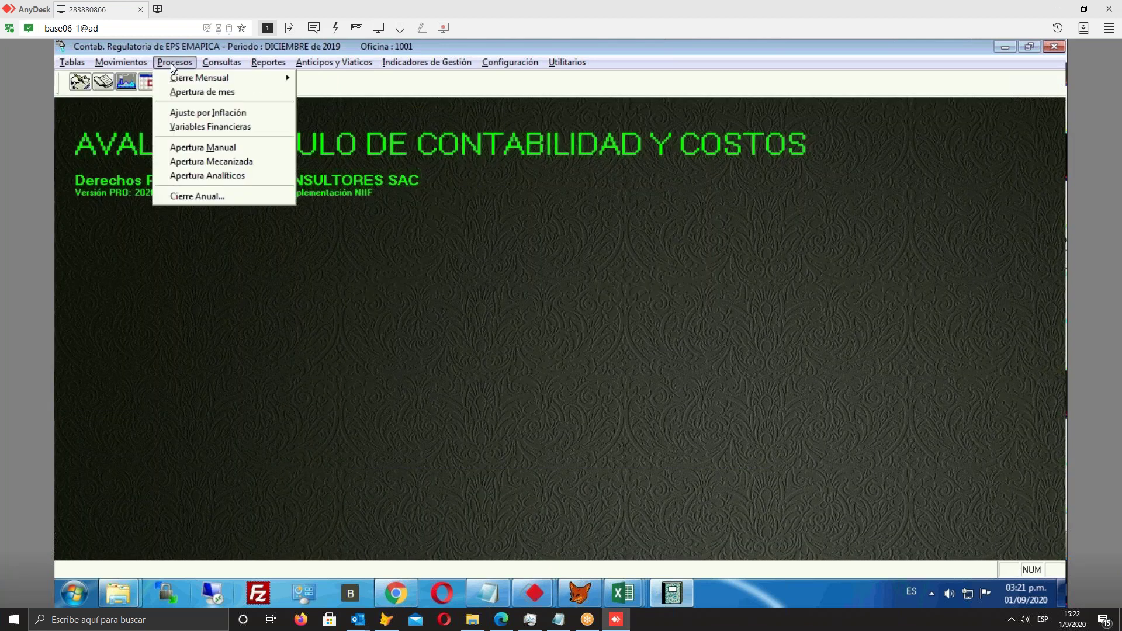
pyautogui.moveTo(227, 76)
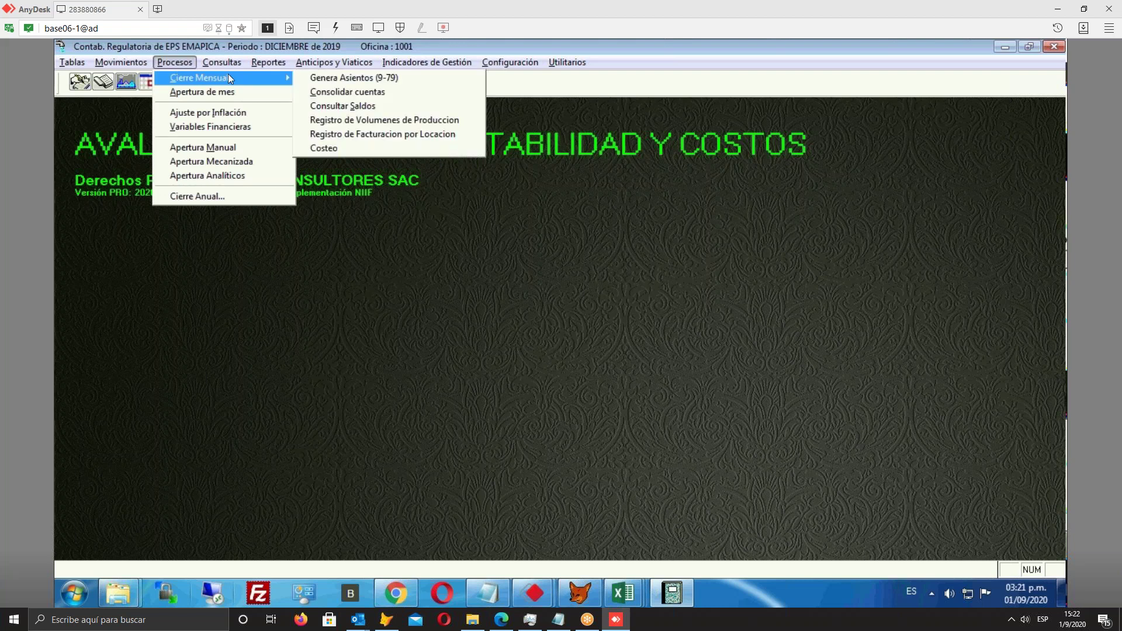
pyautogui.click(351, 91)
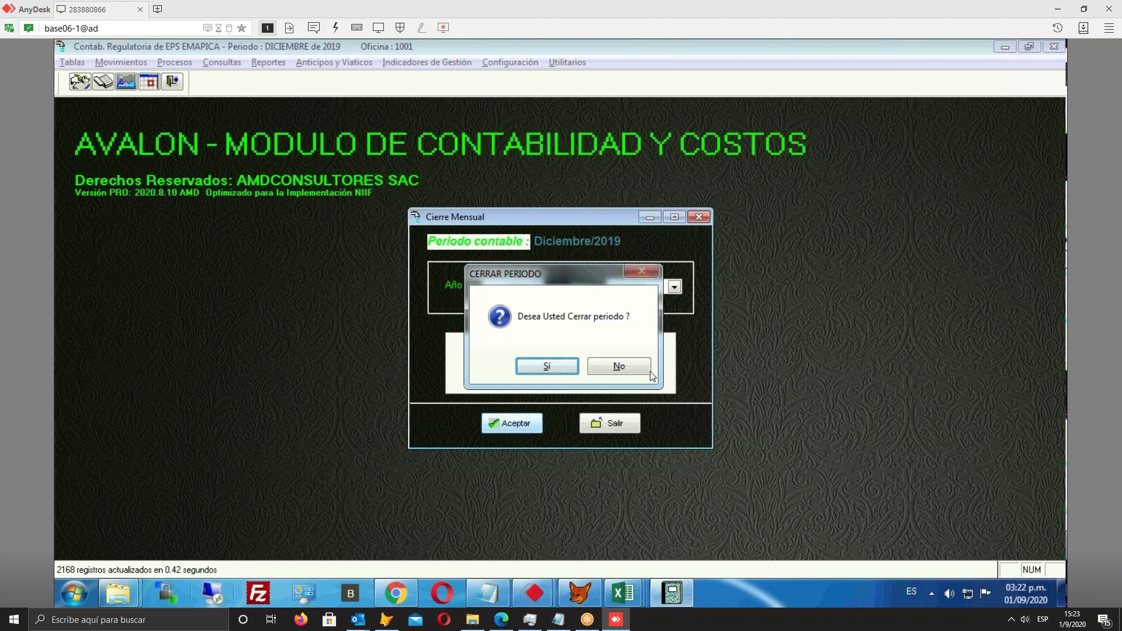
pyautogui.click(617, 365)
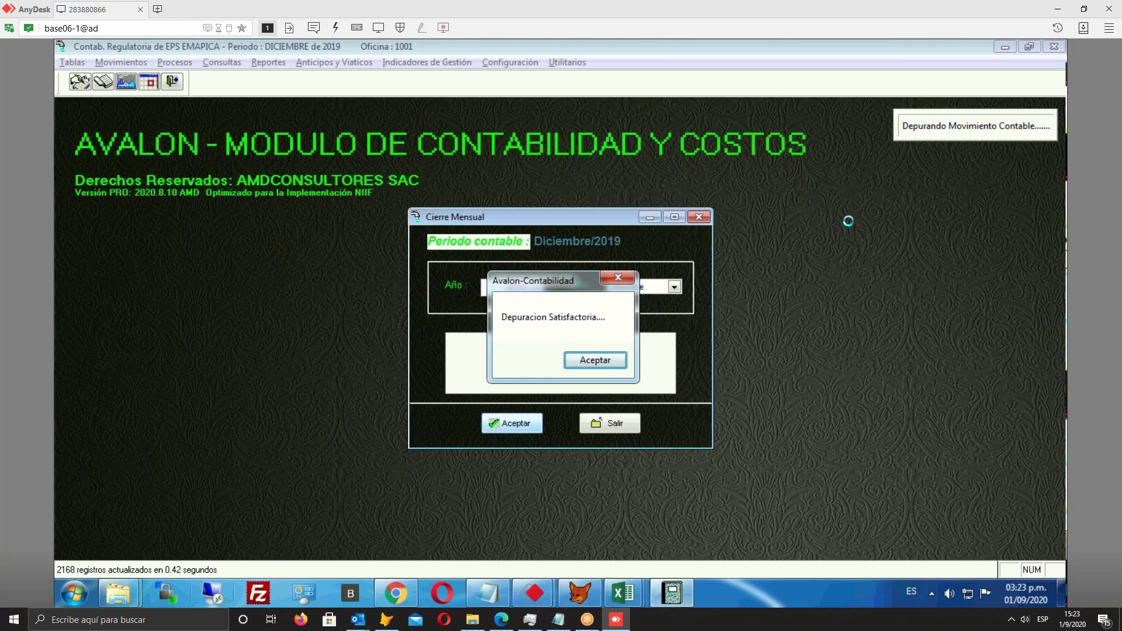
pyautogui.click(607, 362)
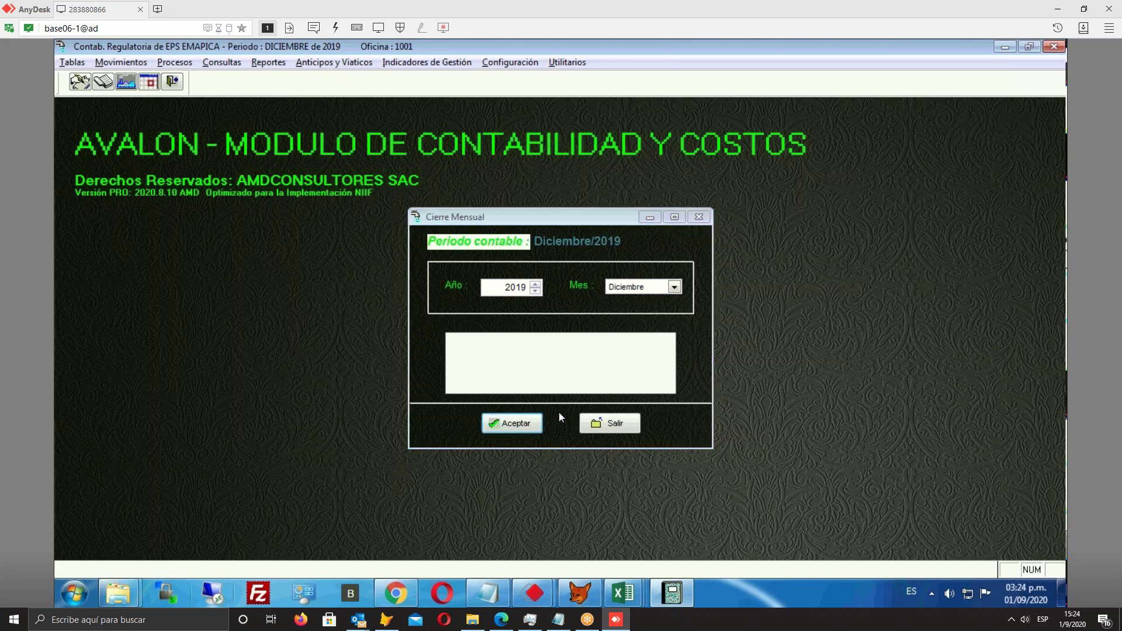
pyautogui.click(622, 425)
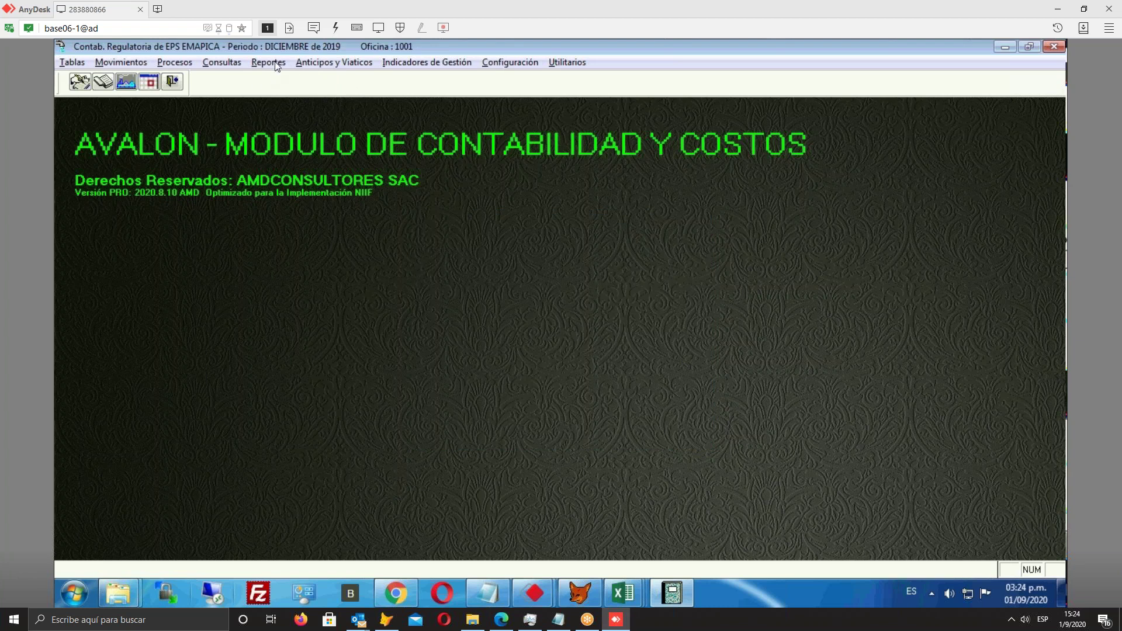
# Preview the Diciembre 2019 trial balance in 14 columns again, review the class 9 account balances, and close the report and its options
pyautogui.click(274, 63)
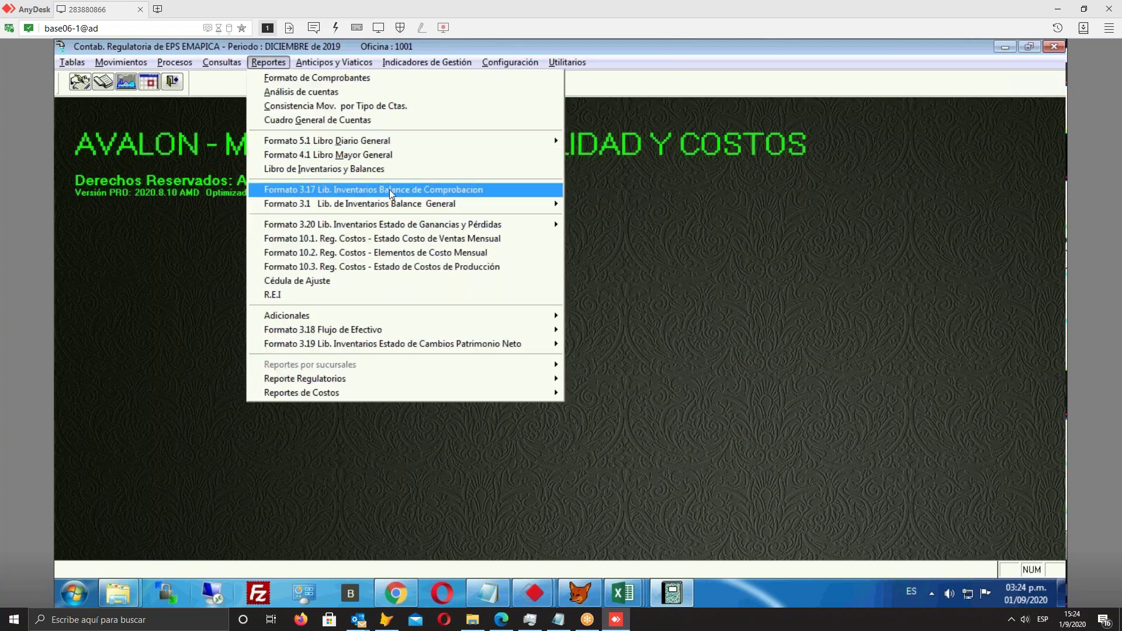
pyautogui.click(390, 191)
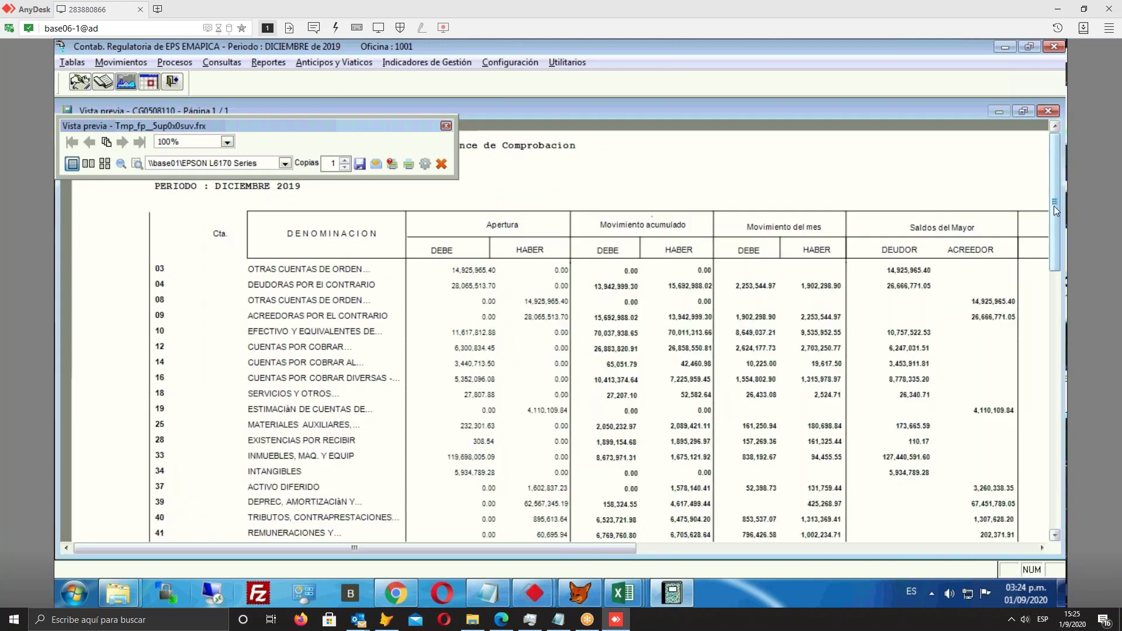
pyautogui.scroll(-10, 1053, 206)
pyautogui.scroll(5, 1040, 351)
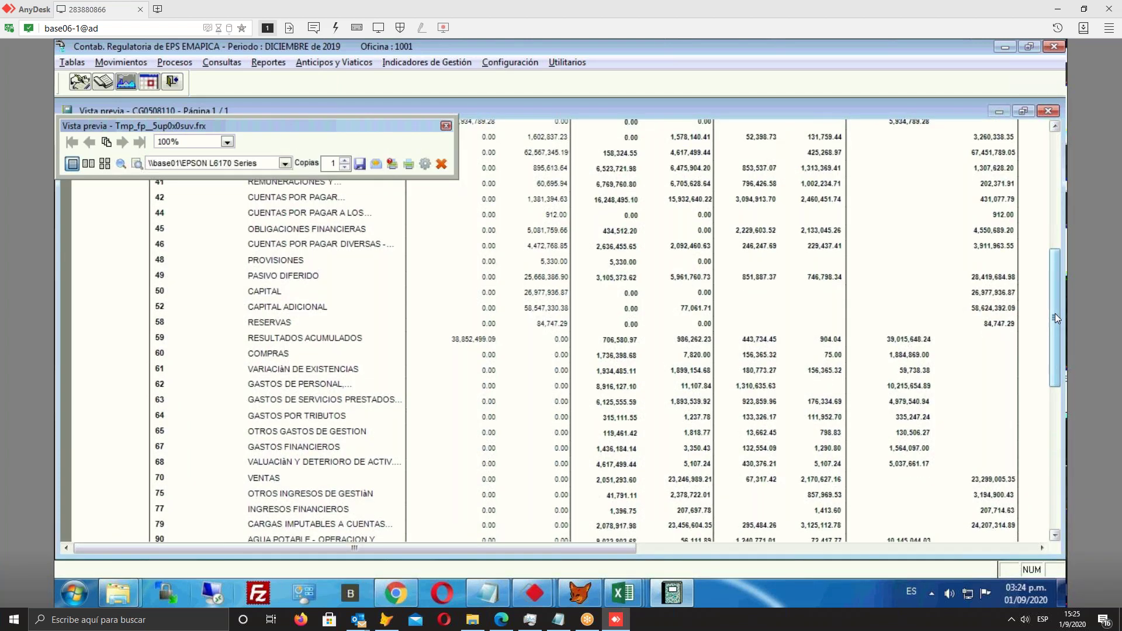
pyautogui.scroll(-1, 1054, 313)
pyautogui.moveTo(631, 554); pyautogui.dragTo(925, 536)
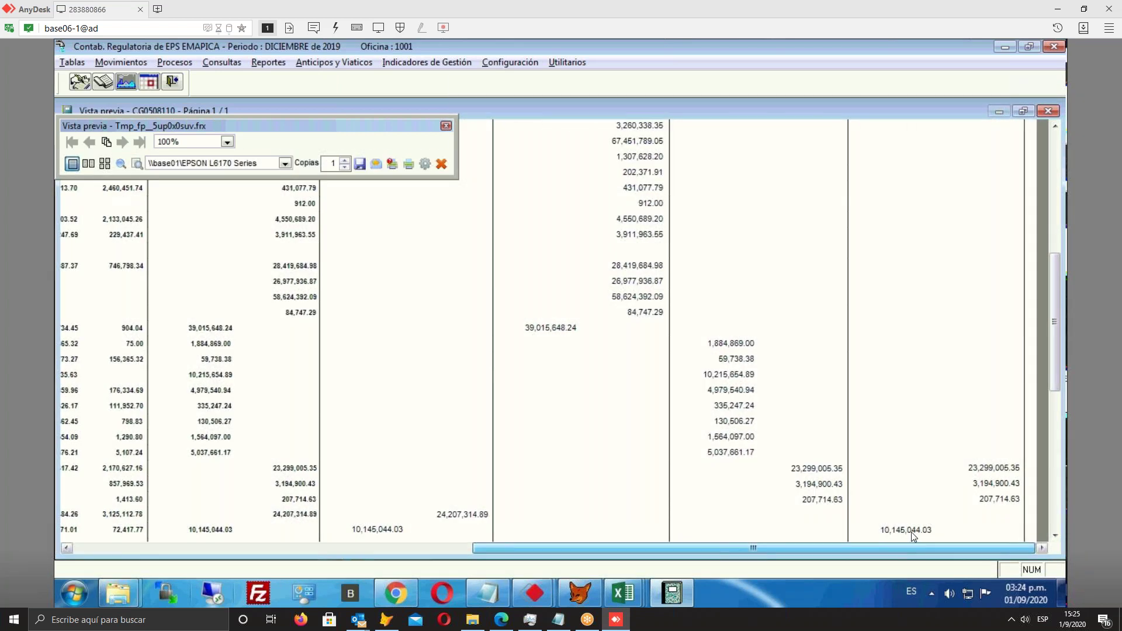
pyautogui.scroll(-3, 933, 493)
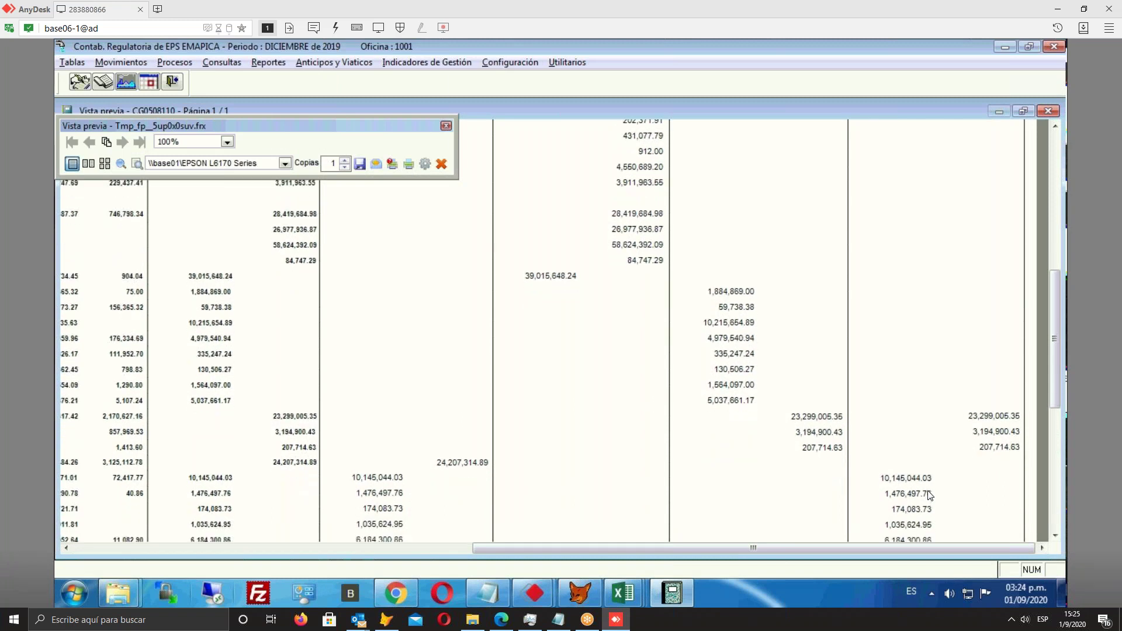
pyautogui.scroll(-1, 931, 495)
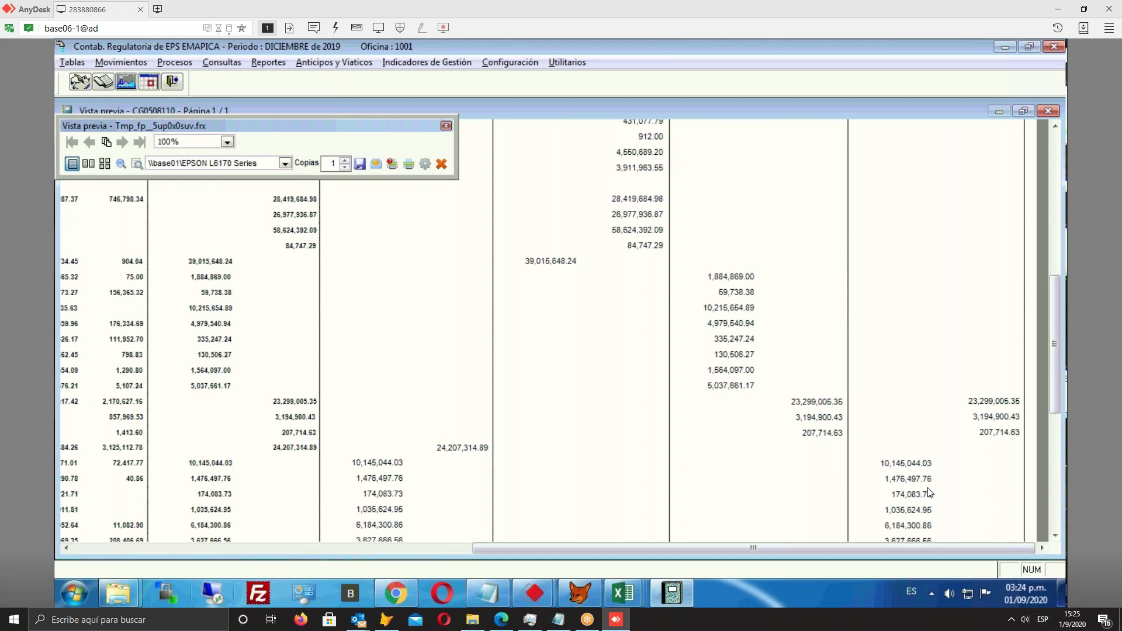
pyautogui.press('Escape')
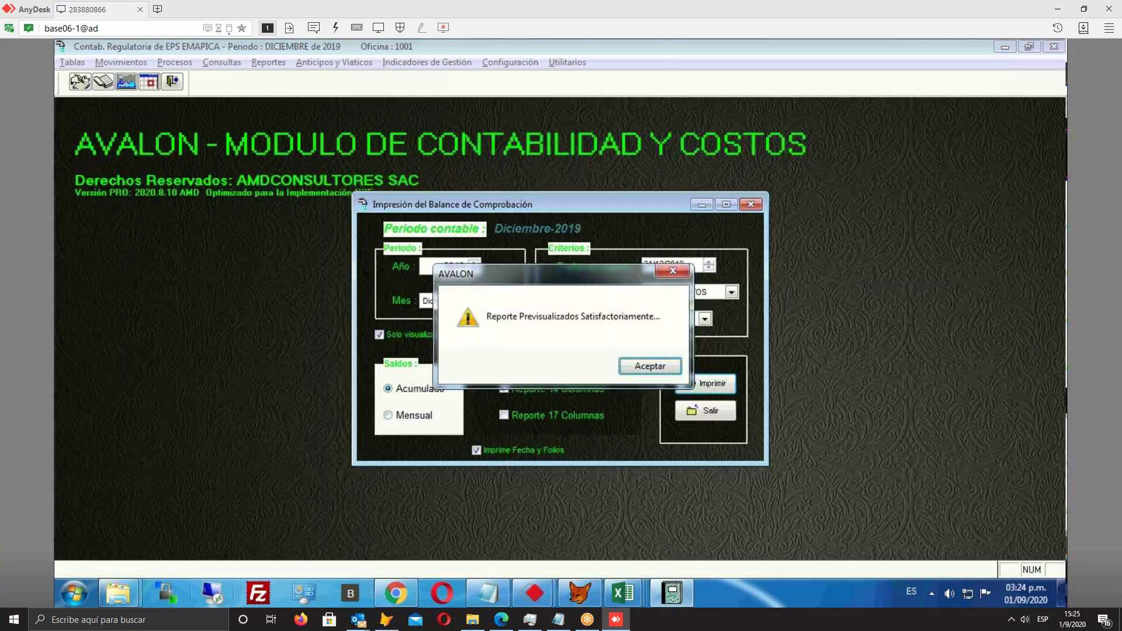
pyautogui.press('Return')
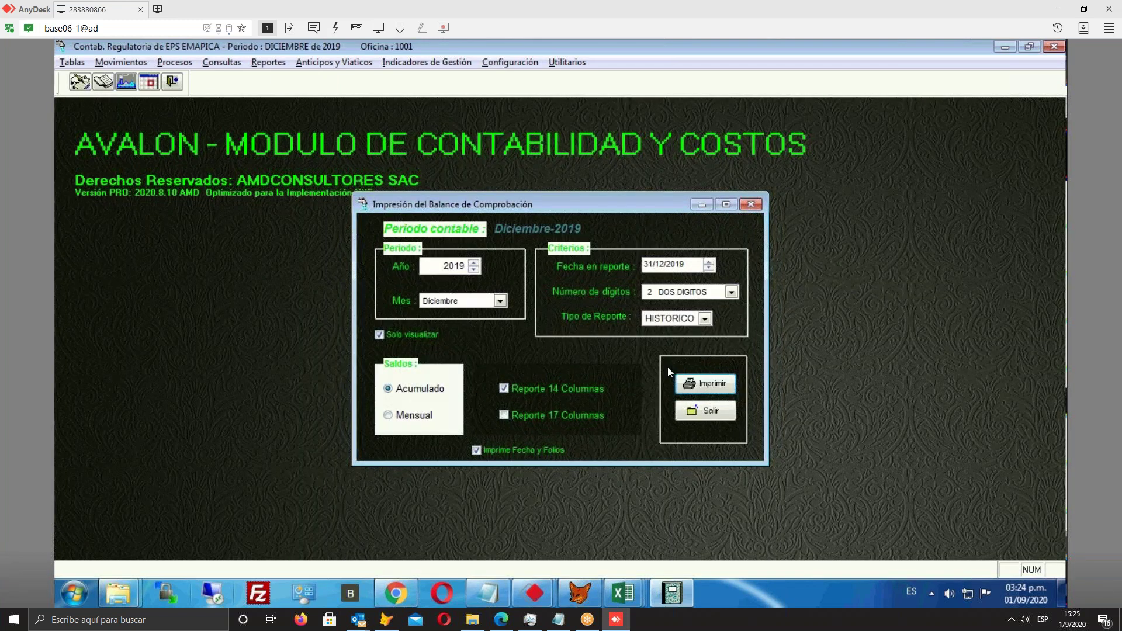
pyautogui.press('Escape')
# Generate the Hoja de Validación regulatory cost report for Enero to Diciembre 2019
pyautogui.click(269, 63)
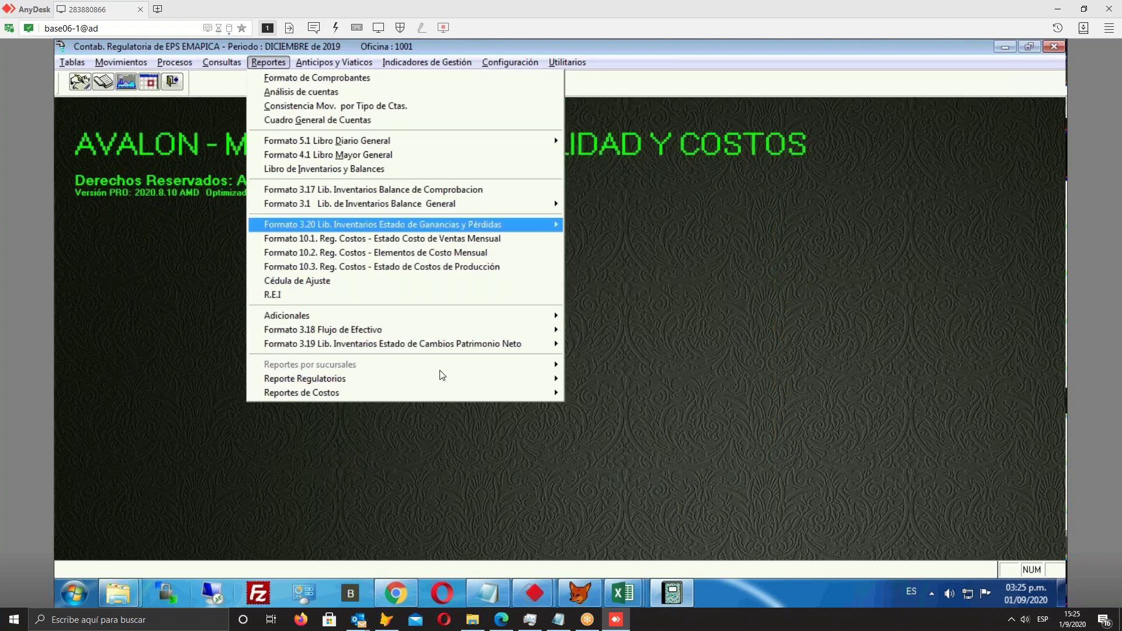
pyautogui.moveTo(444, 377)
pyautogui.click(602, 380)
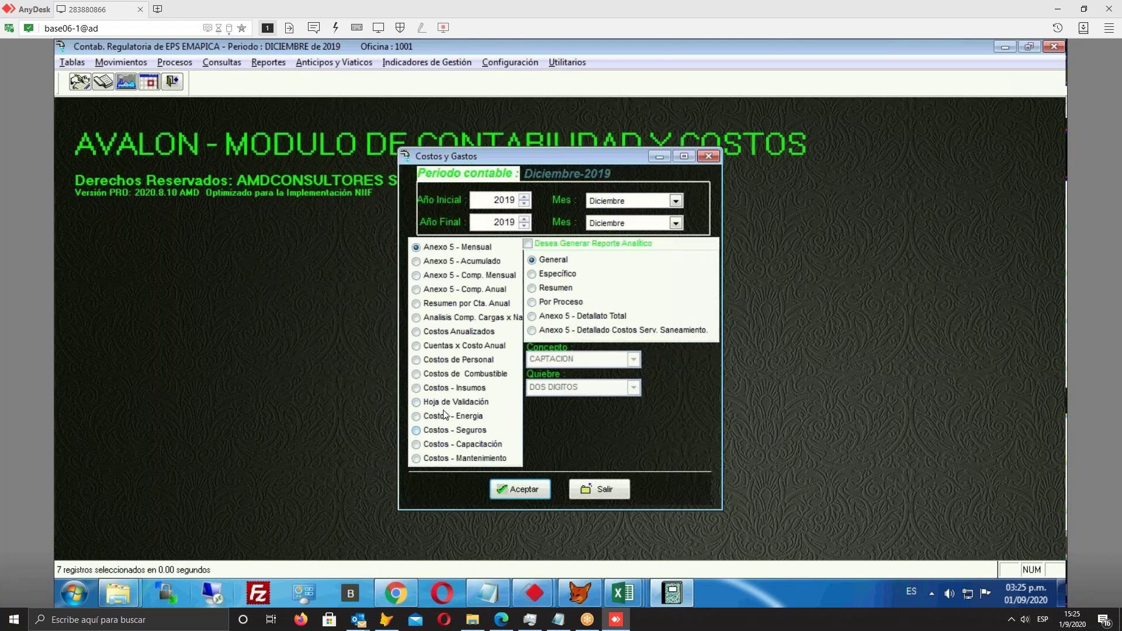
pyautogui.click(449, 403)
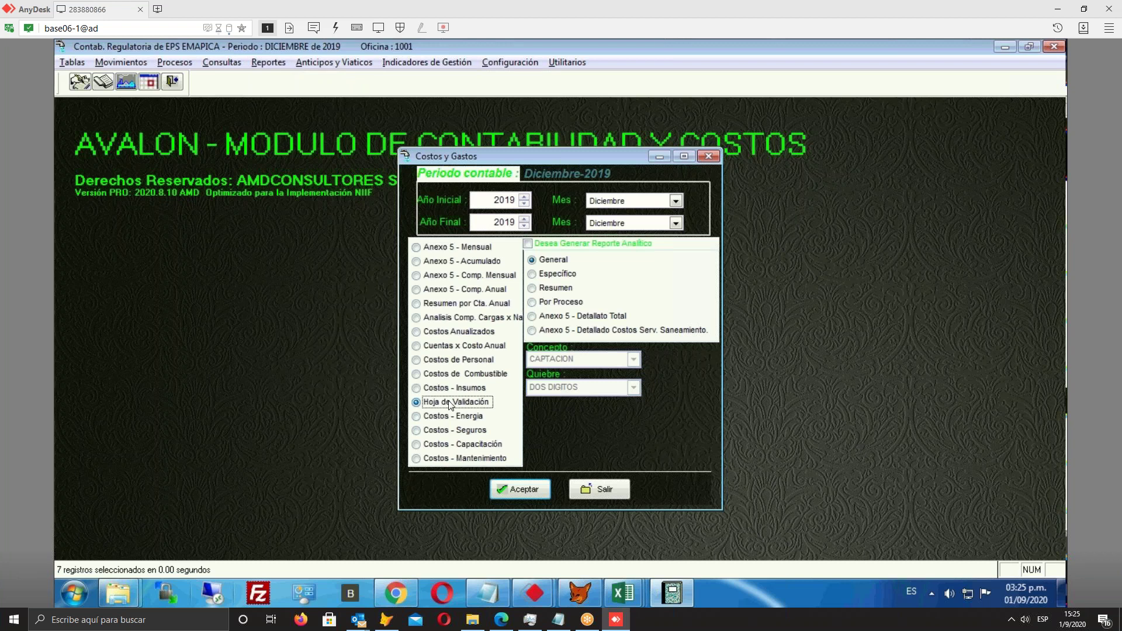
pyautogui.click(675, 202)
pyautogui.moveTo(678, 261); pyautogui.dragTo(678, 221)
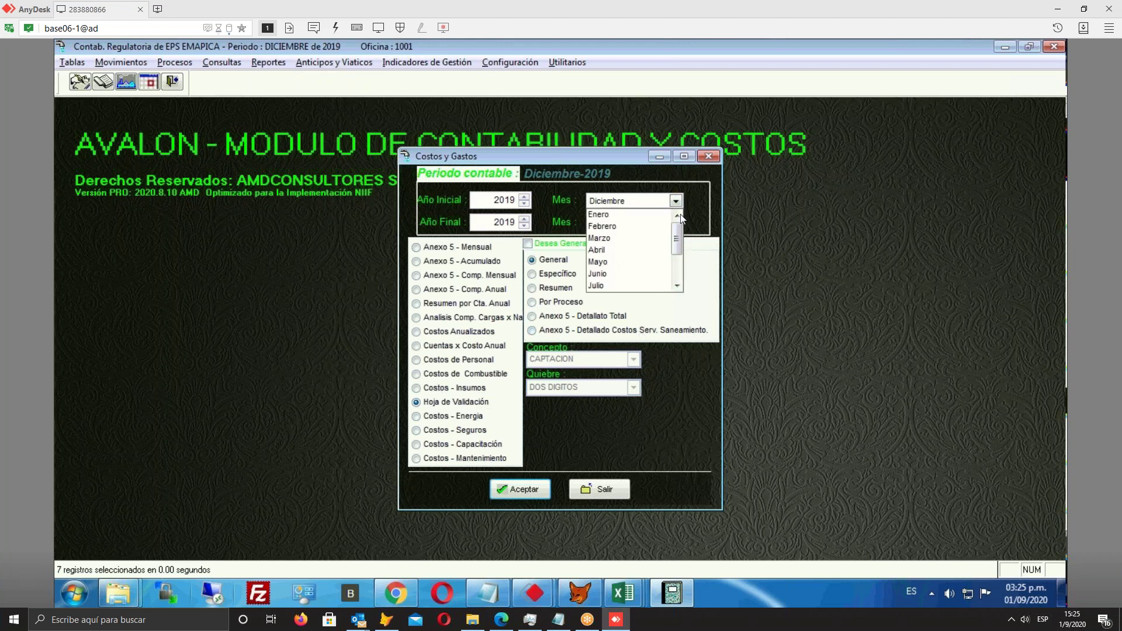
pyautogui.click(647, 212)
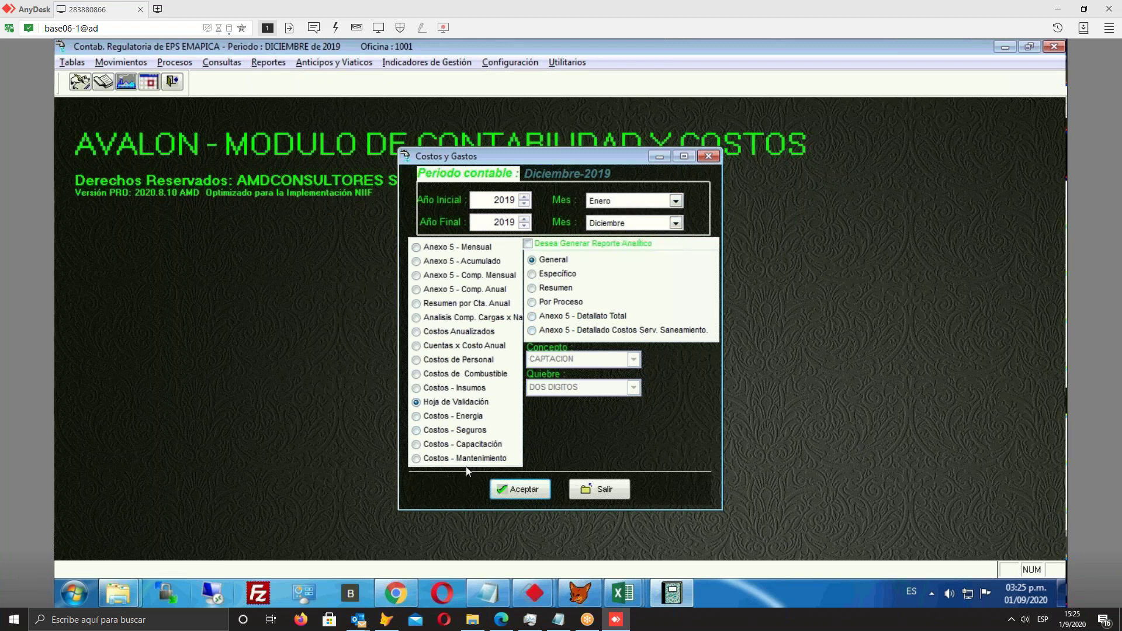
pyautogui.click(532, 489)
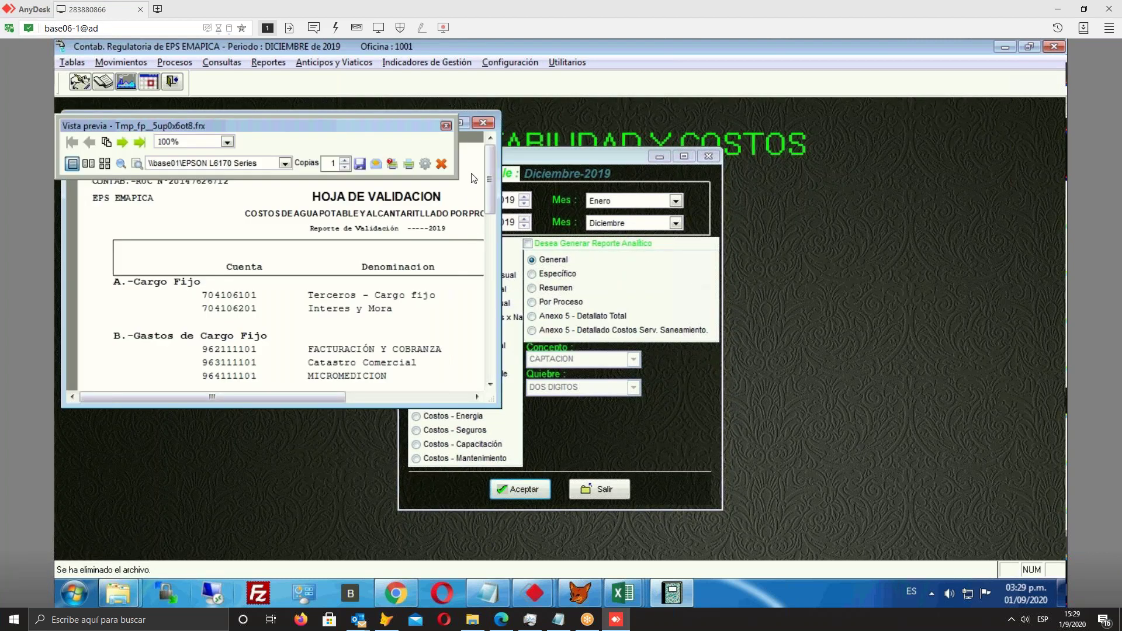
# Maximize the Hoja de Validación at 150% and examine the Cargo Fijo, Gastos de Cargo Fijo and Colaterales Regulados accounts
pyautogui.click(462, 124)
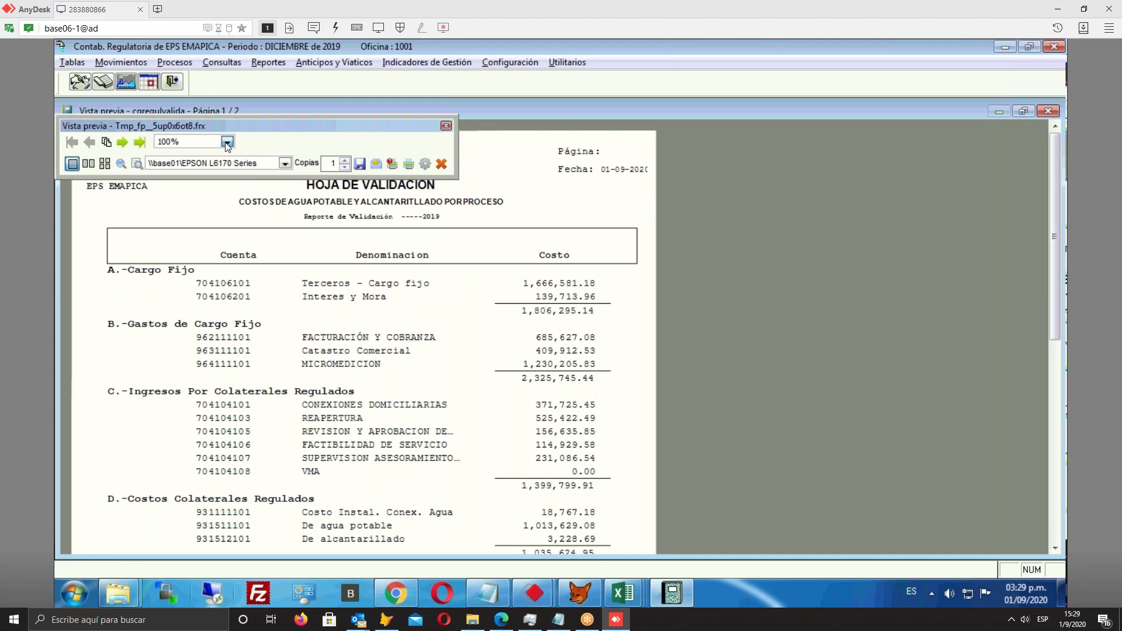
pyautogui.click(227, 144)
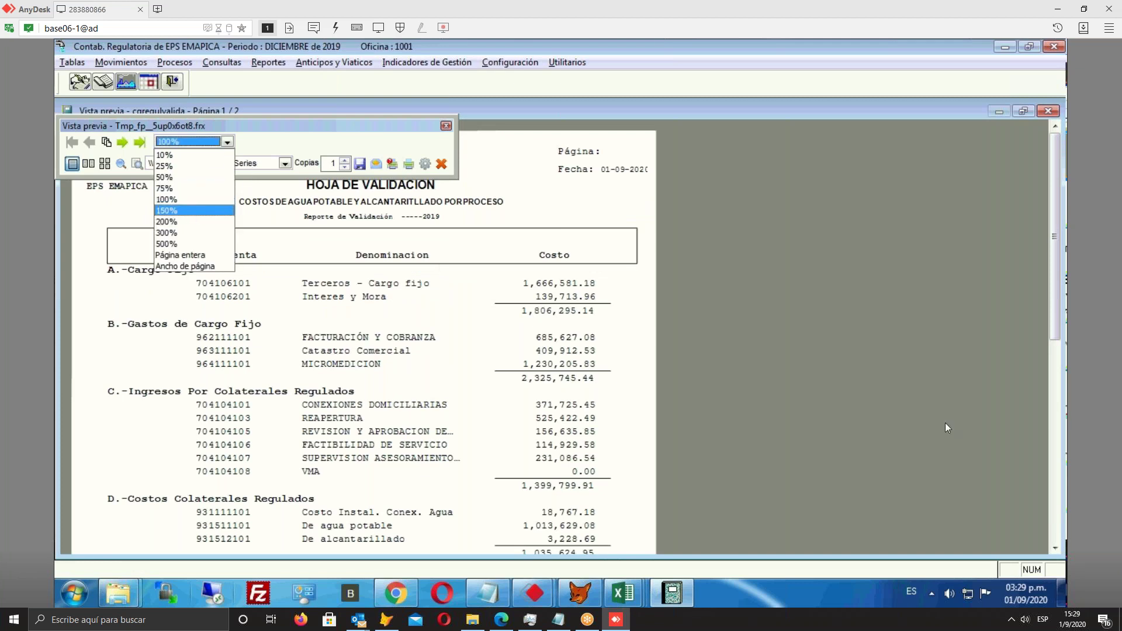
pyautogui.press('Return')
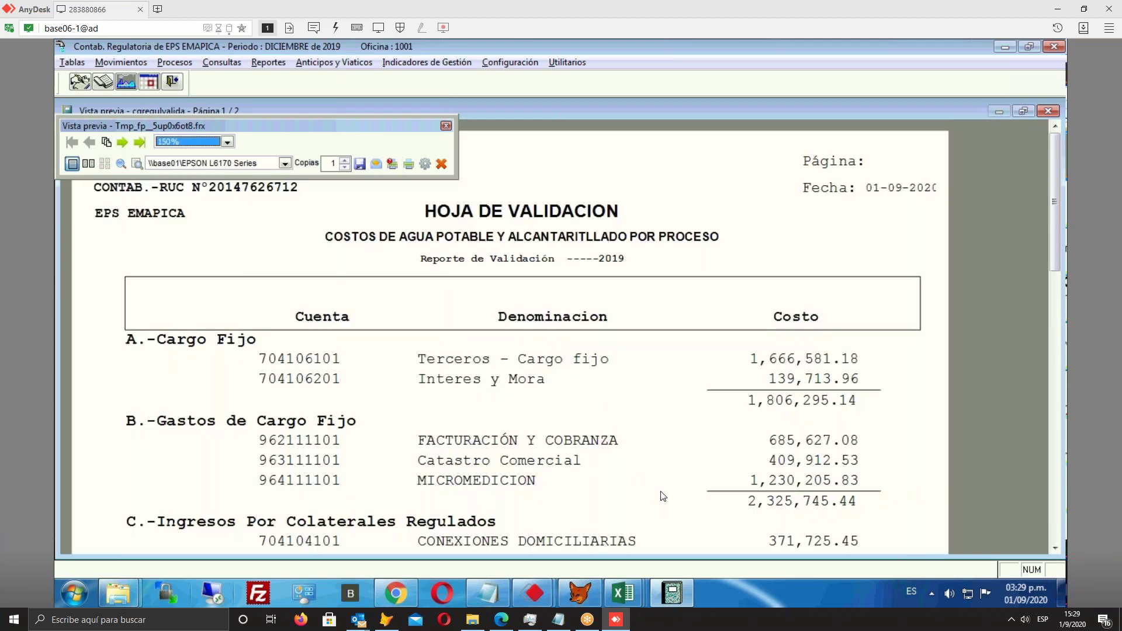
pyautogui.scroll(-1, 662, 484)
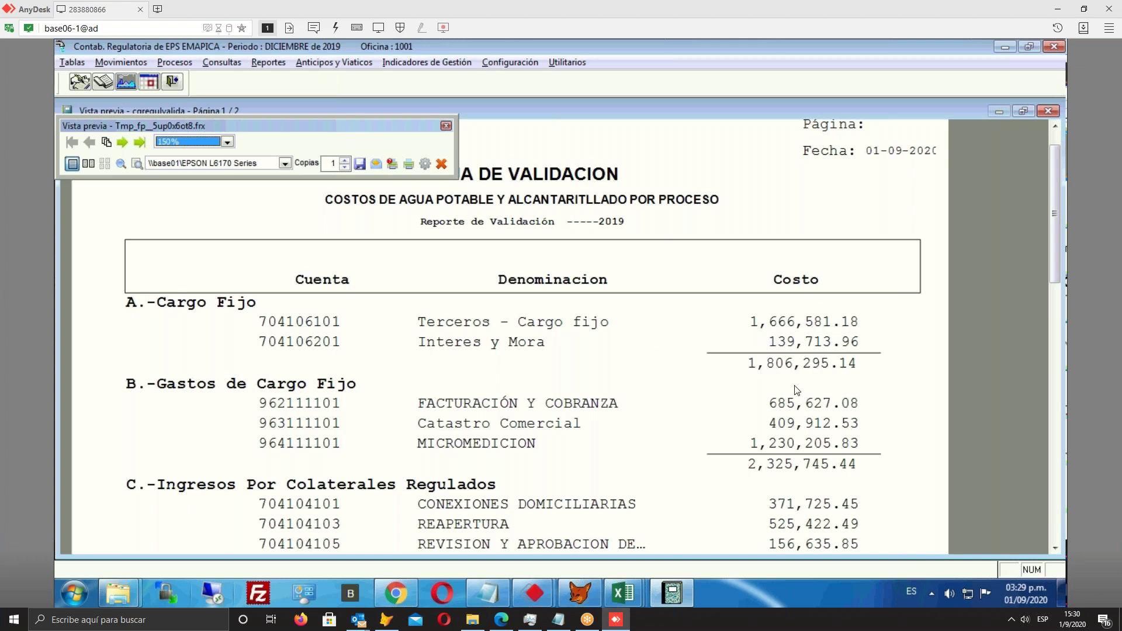
pyautogui.scroll(-1, 788, 395)
pyautogui.scroll(-3, 788, 395)
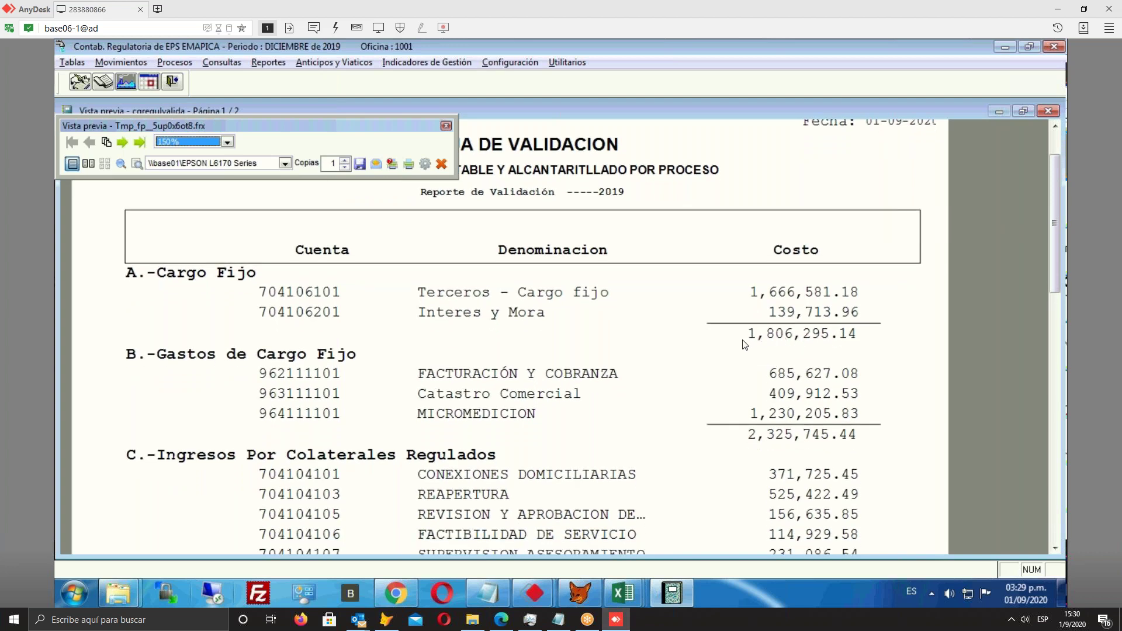
# Save the validation report in XLS format as CGREGULVALIDA.XLS in X:\AVALONI\CONTABREG and open it in Excel
pyautogui.click(359, 164)
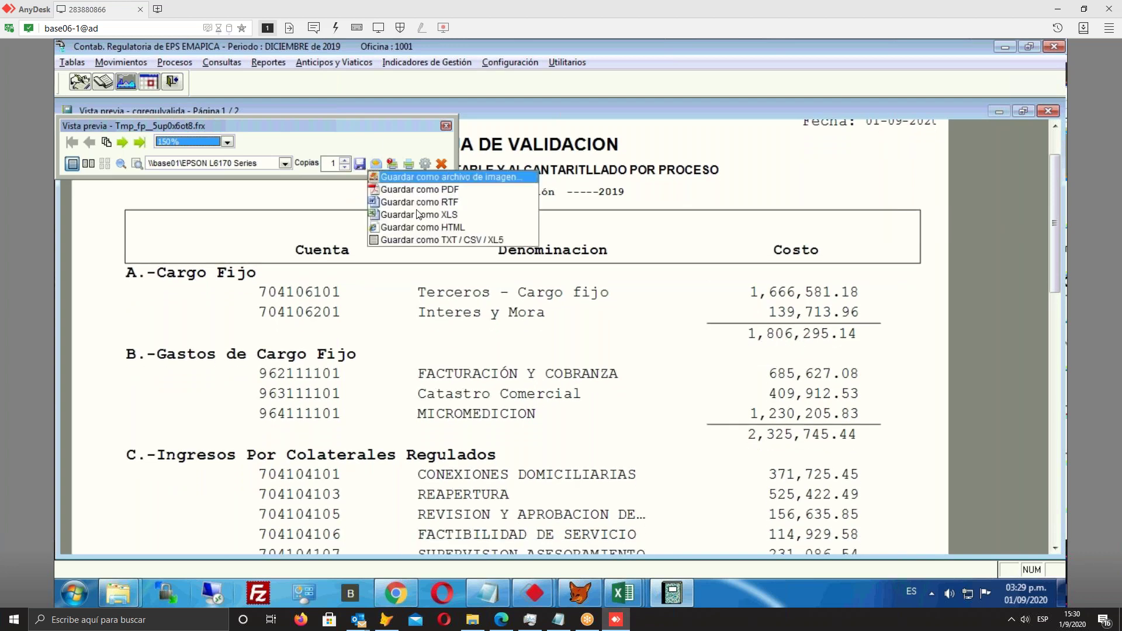
pyautogui.click(407, 216)
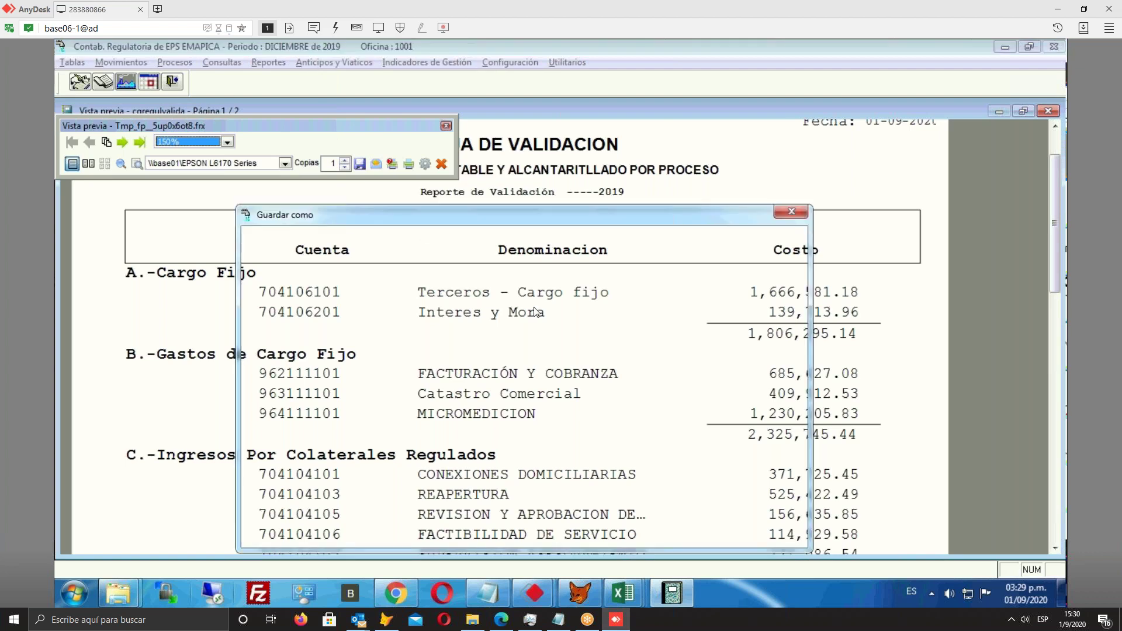
pyautogui.click(776, 477)
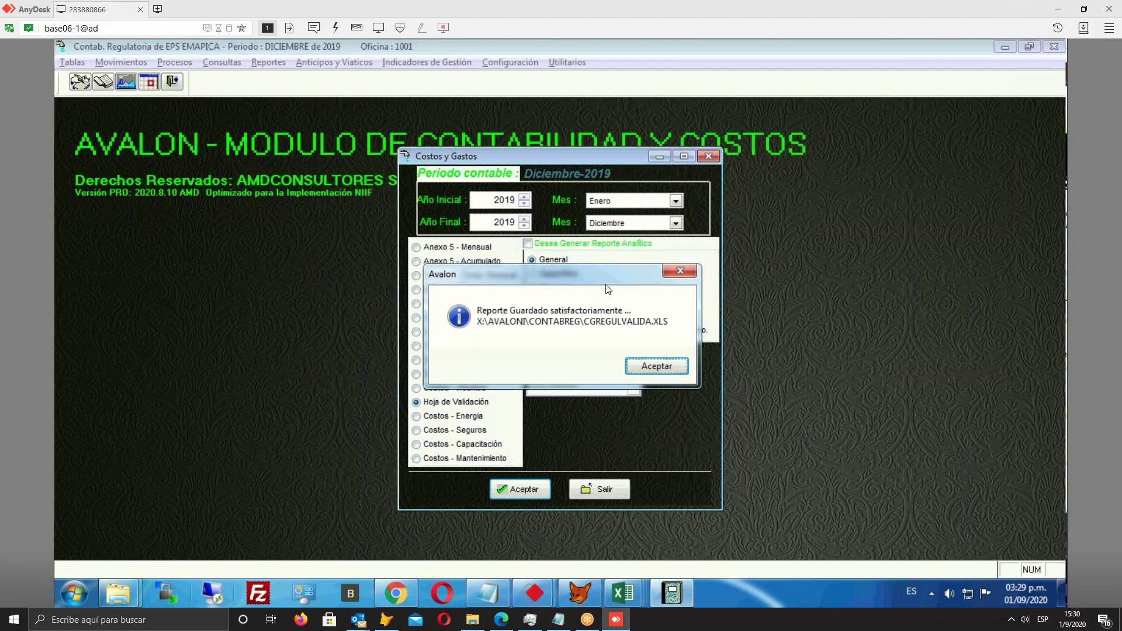
pyautogui.press('Return')
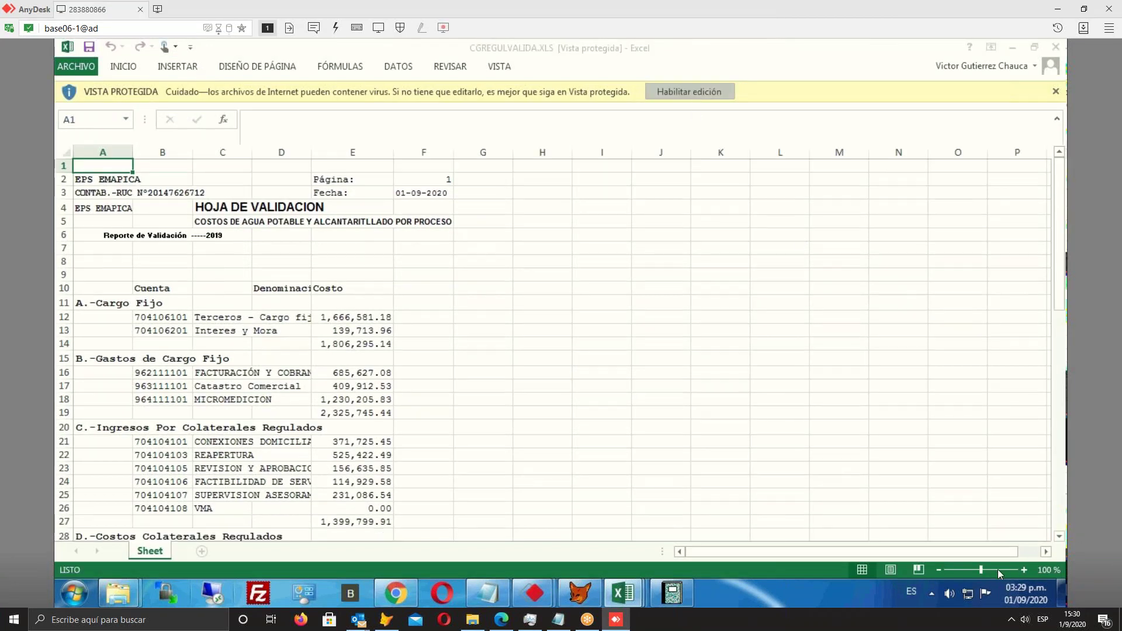
# Color the Interes y Mora account row under Cargo Fijo (B13:E13) red
pyautogui.click(997, 569)
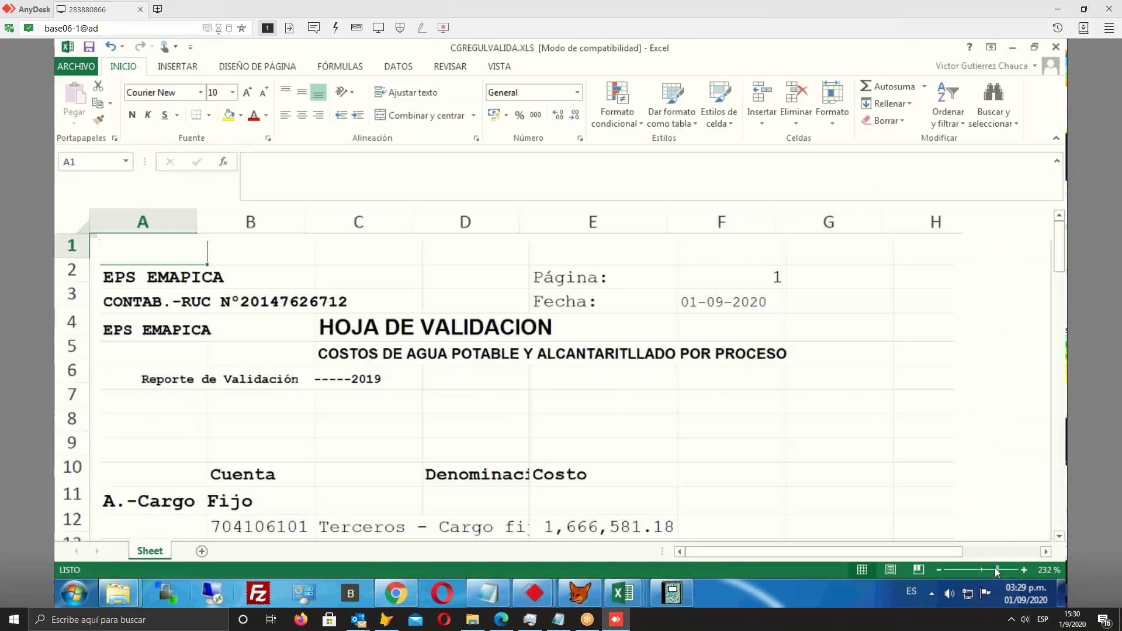
pyautogui.click(980, 569)
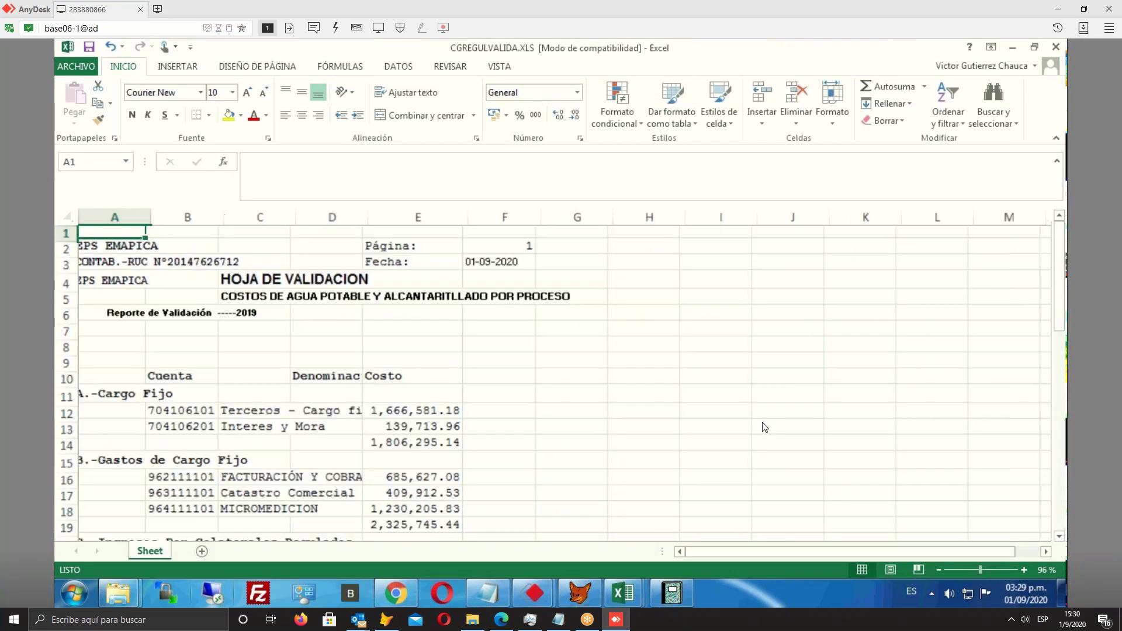
pyautogui.click(423, 440)
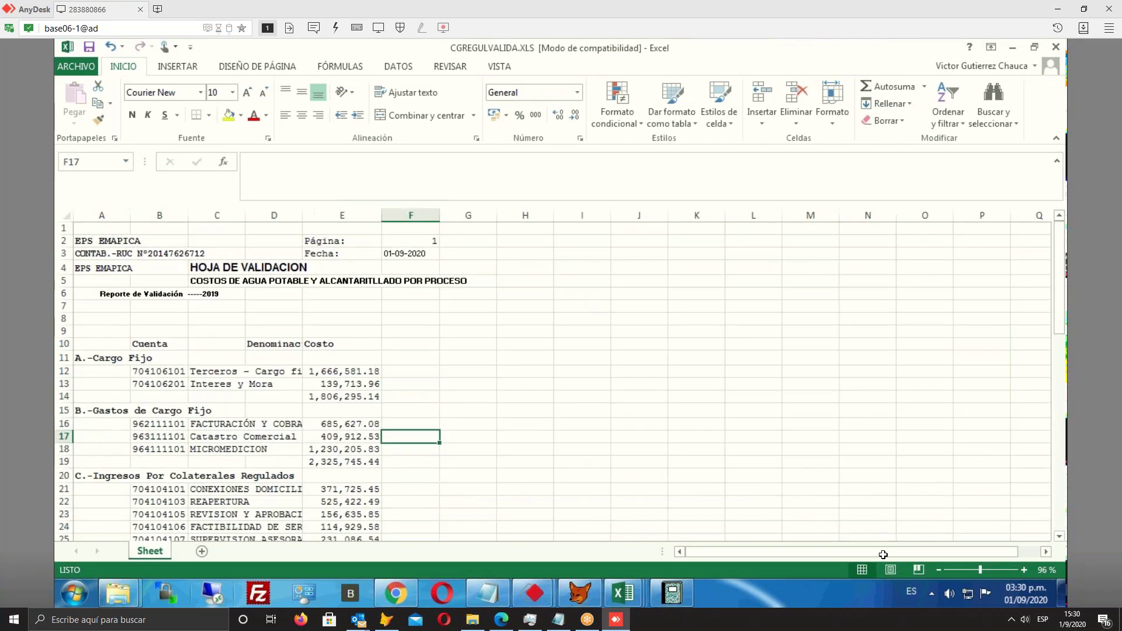
pyautogui.click(986, 570)
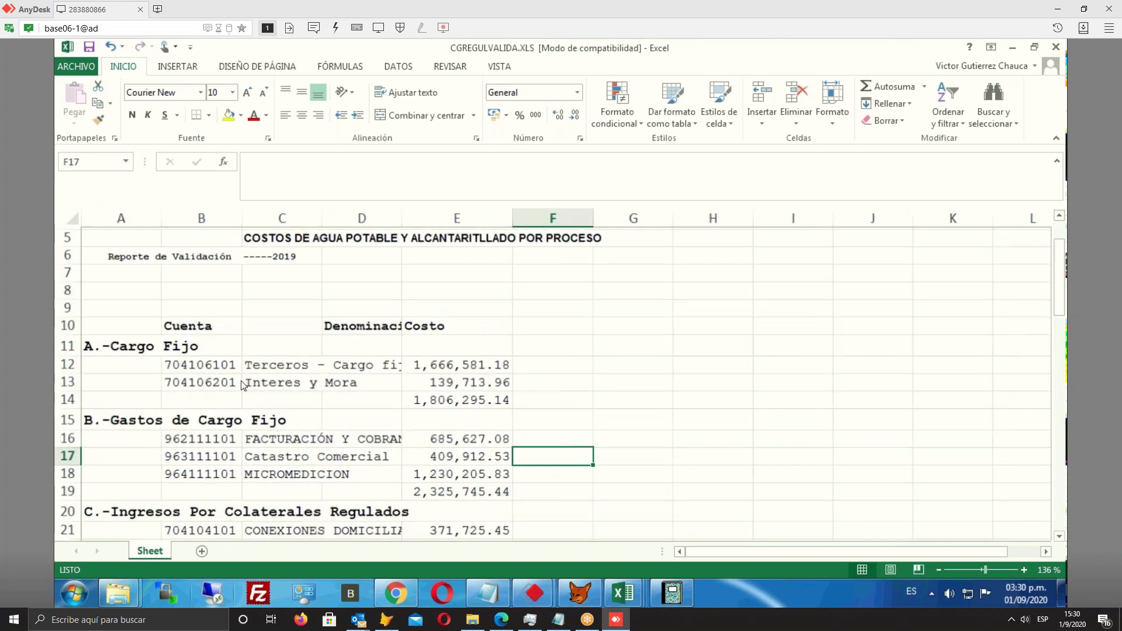
pyautogui.click(212, 381)
pyautogui.moveTo(228, 380); pyautogui.dragTo(472, 378)
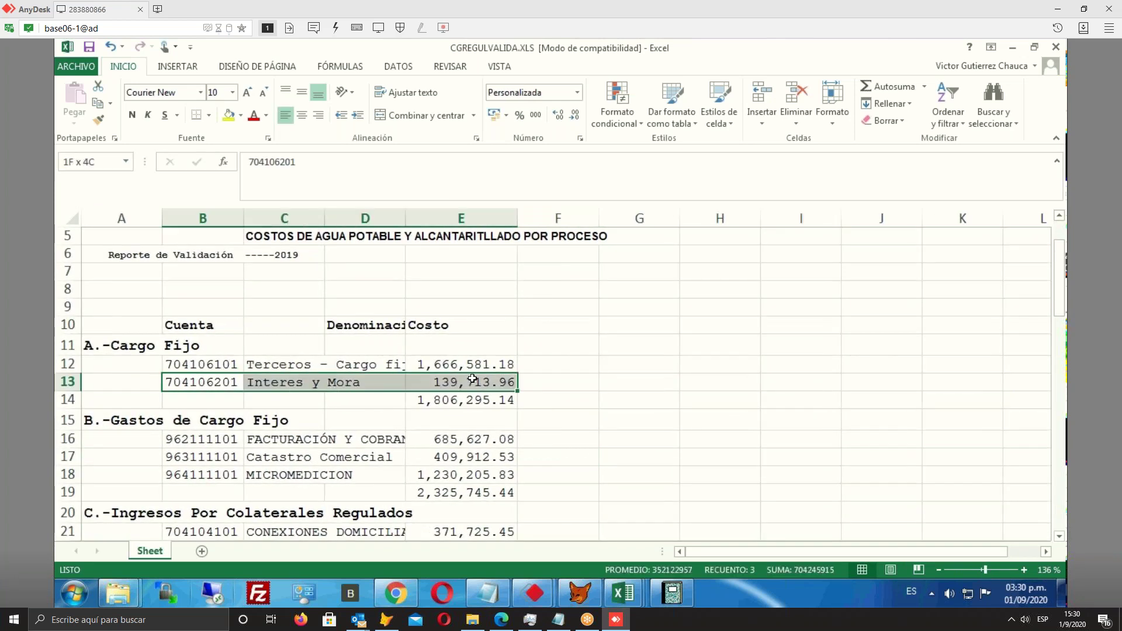
# Enter the note "reclasificacion no es cargo fijo" in F13, beside the Interes y Mora cost
pyautogui.click(550, 381)
pyautogui.write('r')
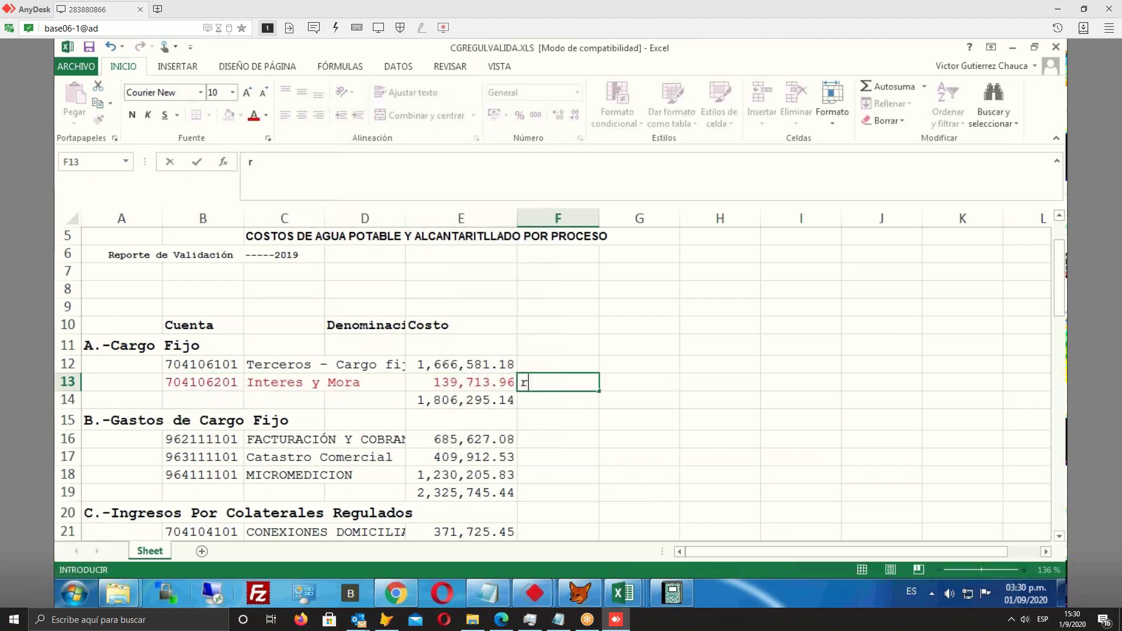
pyautogui.write('eclasificacio')
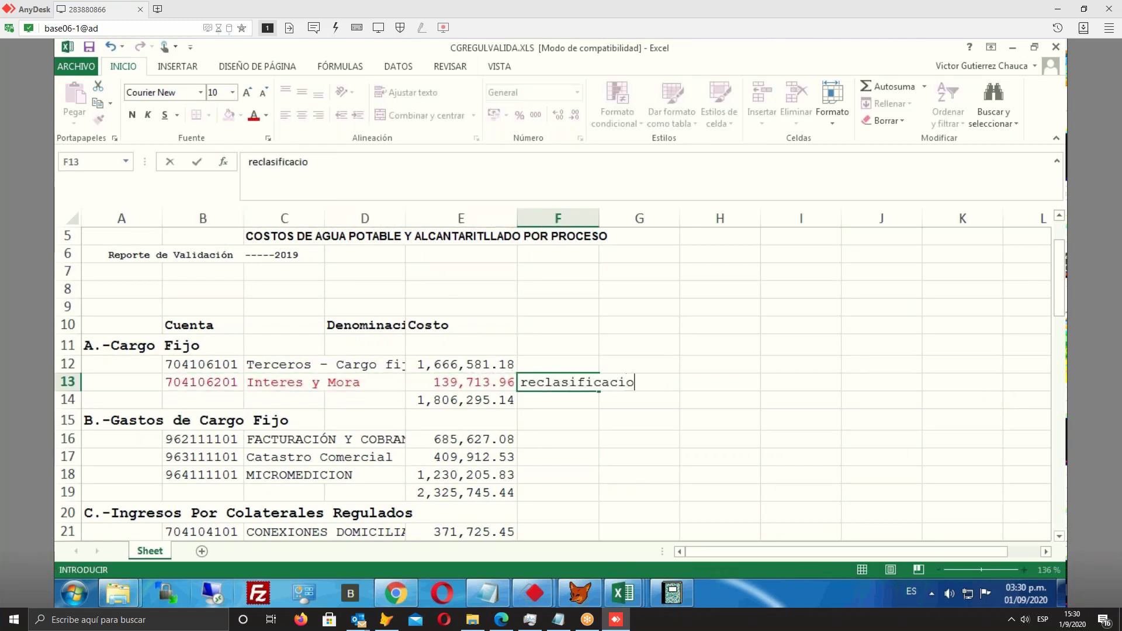
pyautogui.write('n no es cargo fi')
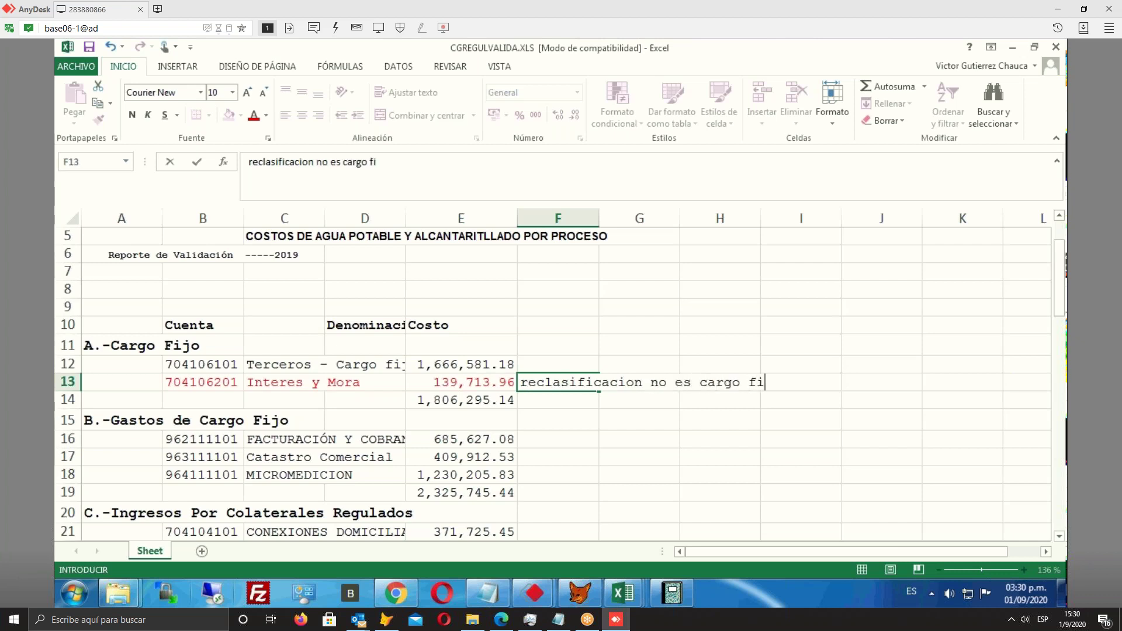
pyautogui.write('jo')
pyautogui.press('Return')
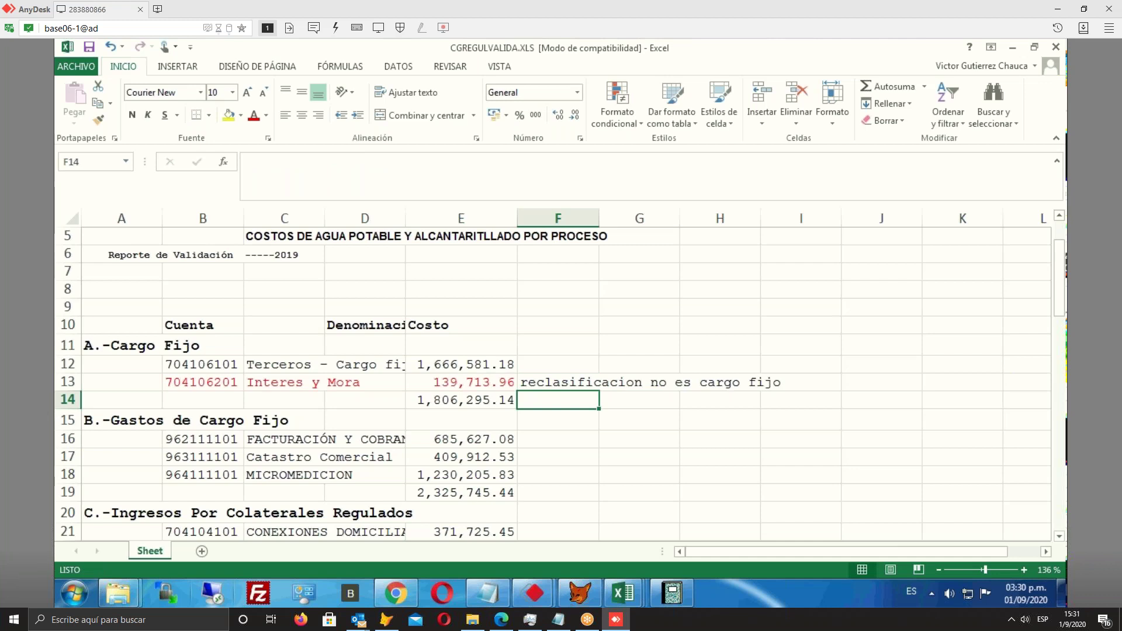
# Append "no debe estar 704106" to the reclassification note in F13
pyautogui.click(558, 383)
pyautogui.press('F2')
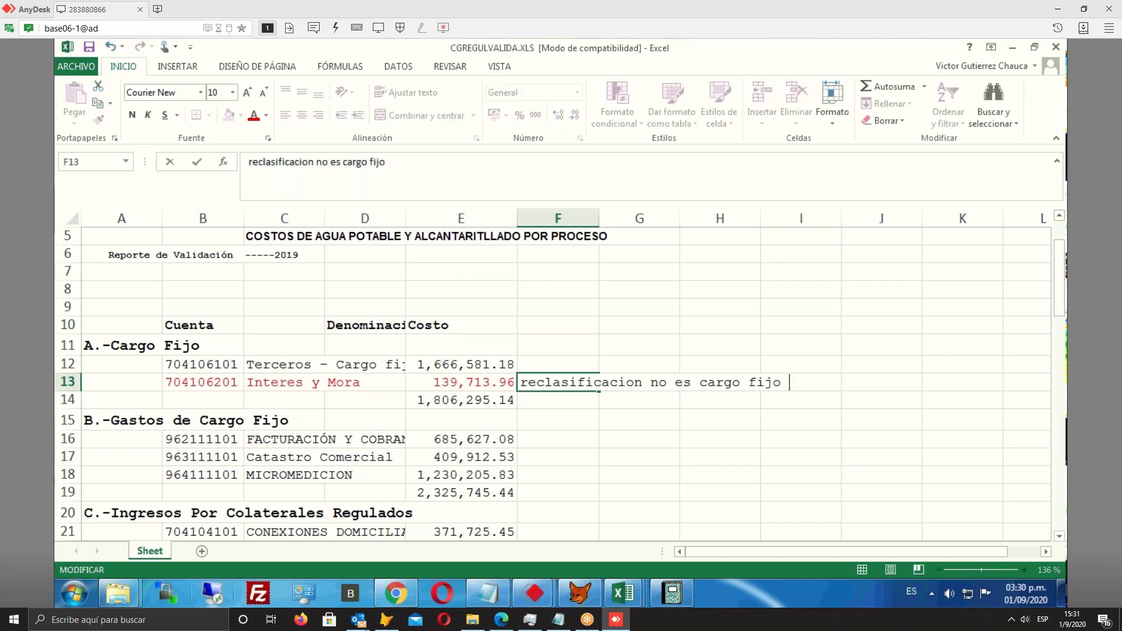
pyautogui.write('no debe estar 704106')
pyautogui.press('Return')
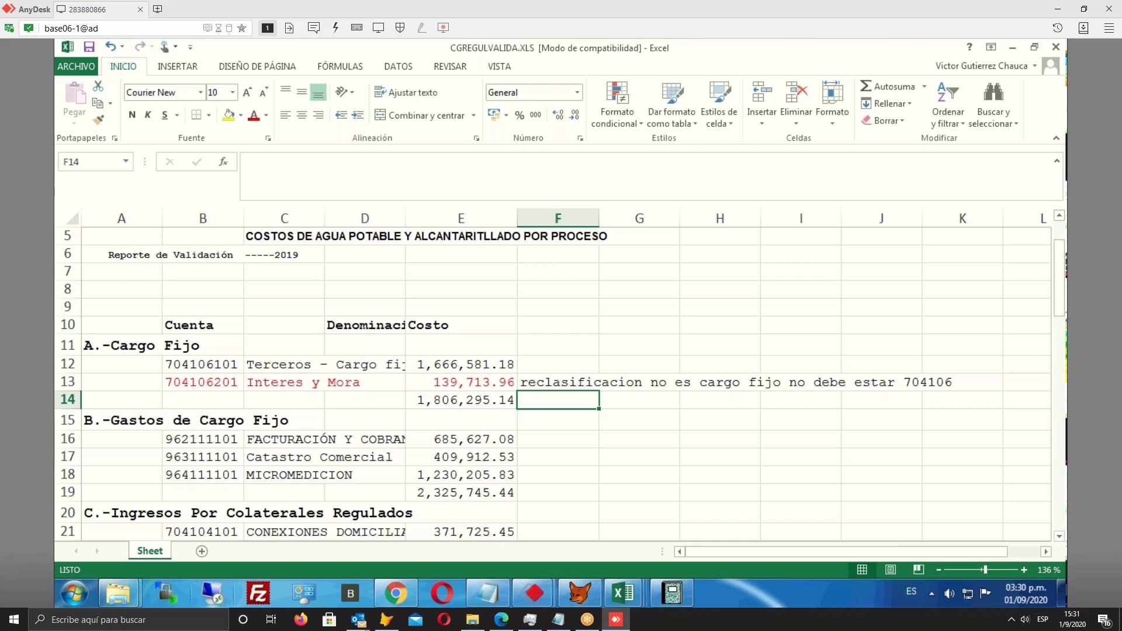
# Fill the Gastos de Cargo Fijo total in E19 and the Cargo Fijo total in E14 with yellow
pyautogui.press('Down')
pyautogui.press('Down')
pyautogui.press('Left')
pyautogui.press('Left')
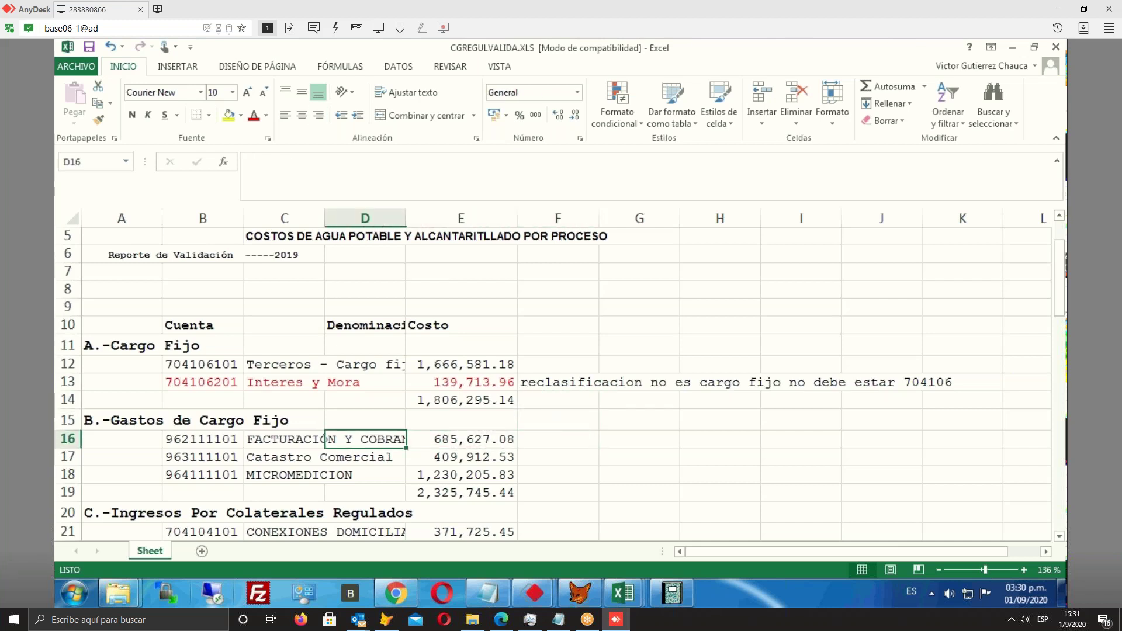
pyautogui.press('Left')
pyautogui.press('Down')
pyautogui.press('Down')
pyautogui.press('Down')
pyautogui.press('Down')
pyautogui.press('Right')
pyautogui.press('Up')
pyautogui.press('Right')
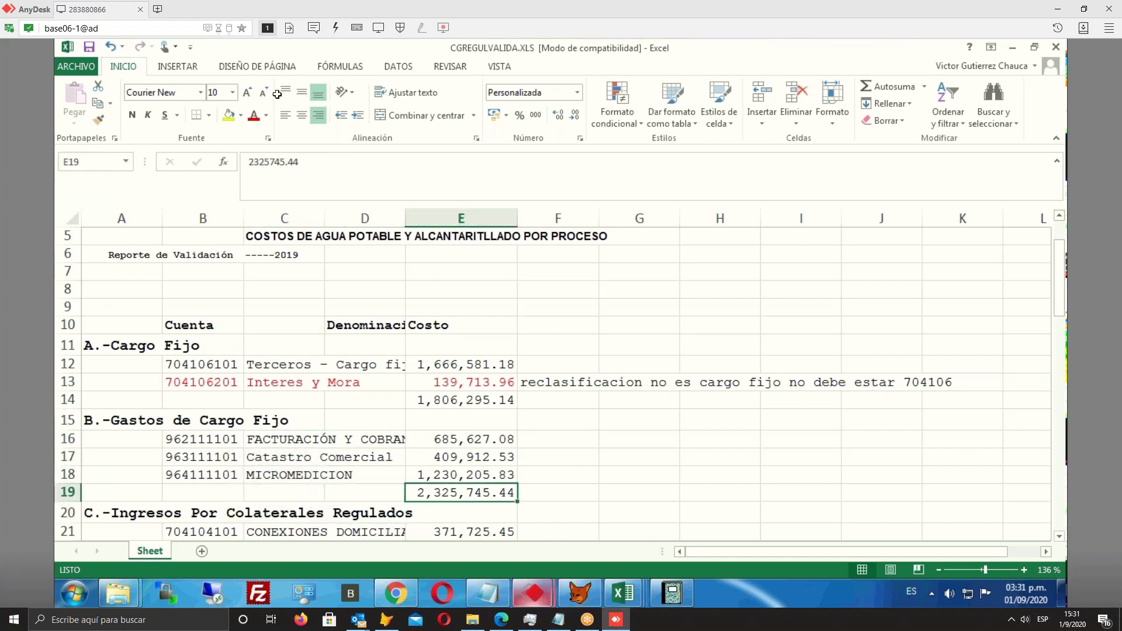
pyautogui.click(229, 115)
pyautogui.press('Up')
pyautogui.press('Up')
pyautogui.press('Up')
pyautogui.press('Up')
pyautogui.press('Up')
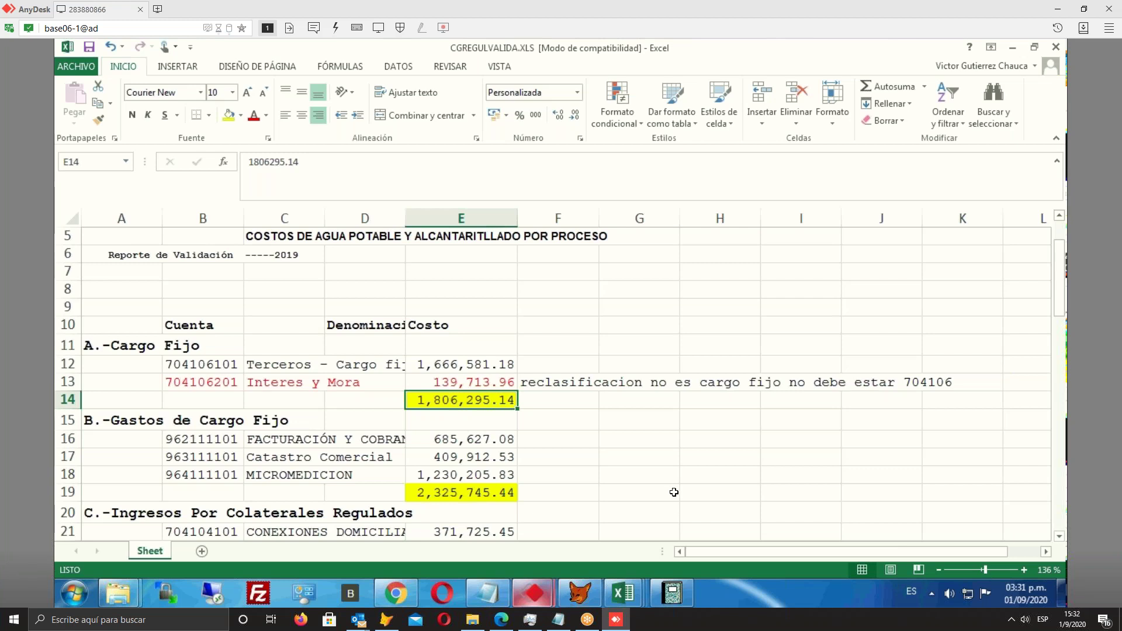
# Calculate the Terceros - Cargo fijo income minus the Gastos de Cargo Fijo total in G17 with =E12-E19, and widen column G
pyautogui.click(666, 460)
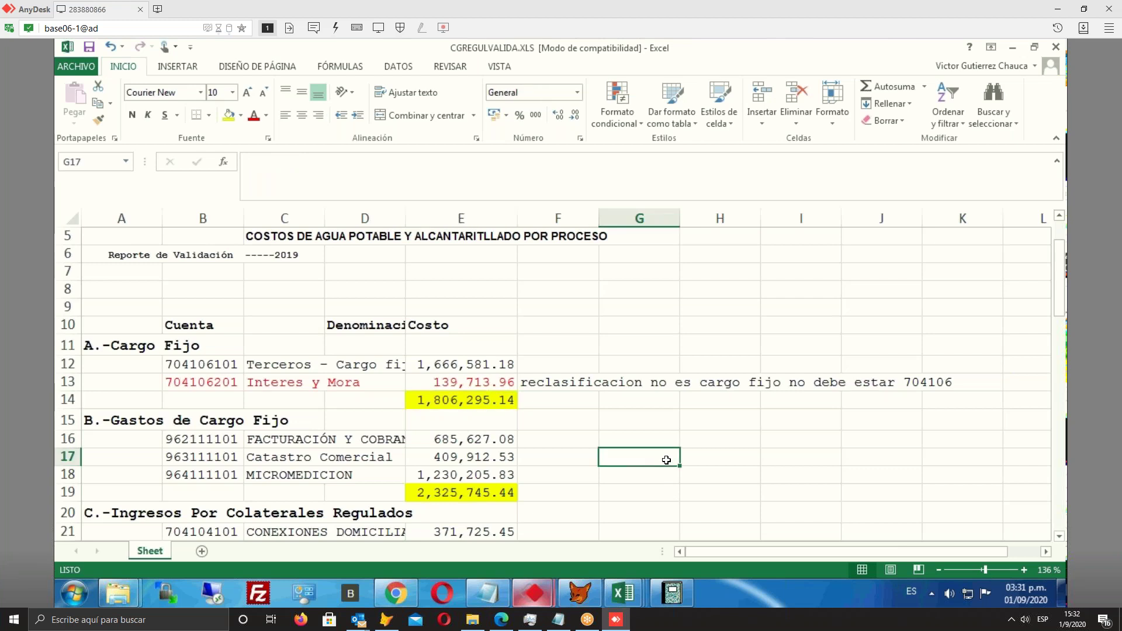
pyautogui.write('=')
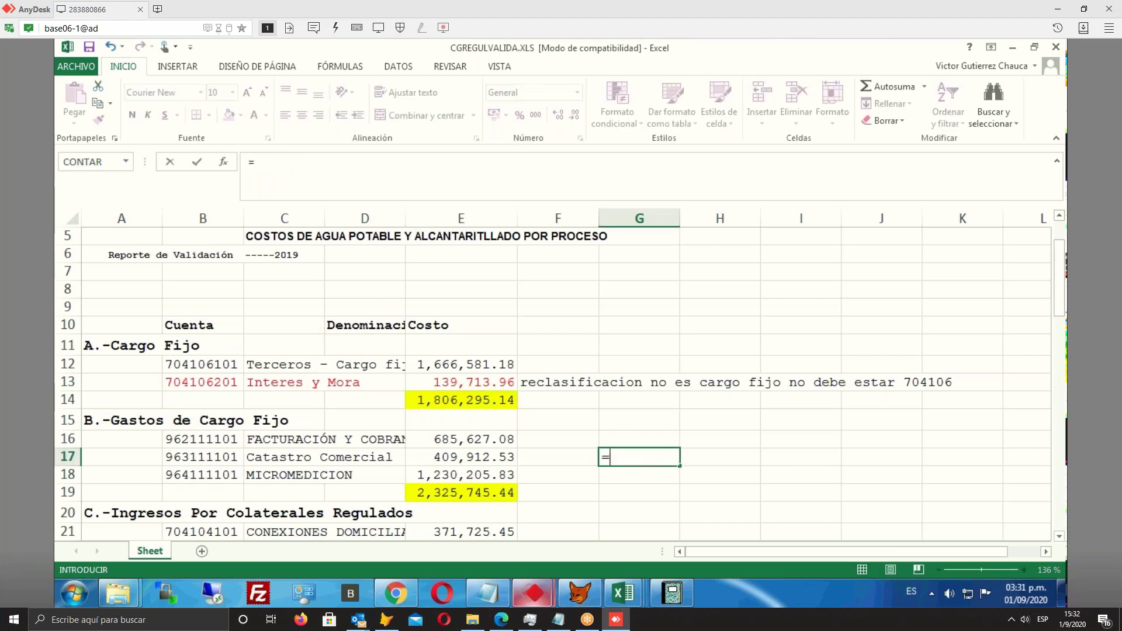
pyautogui.click(495, 402)
pyautogui.write('-')
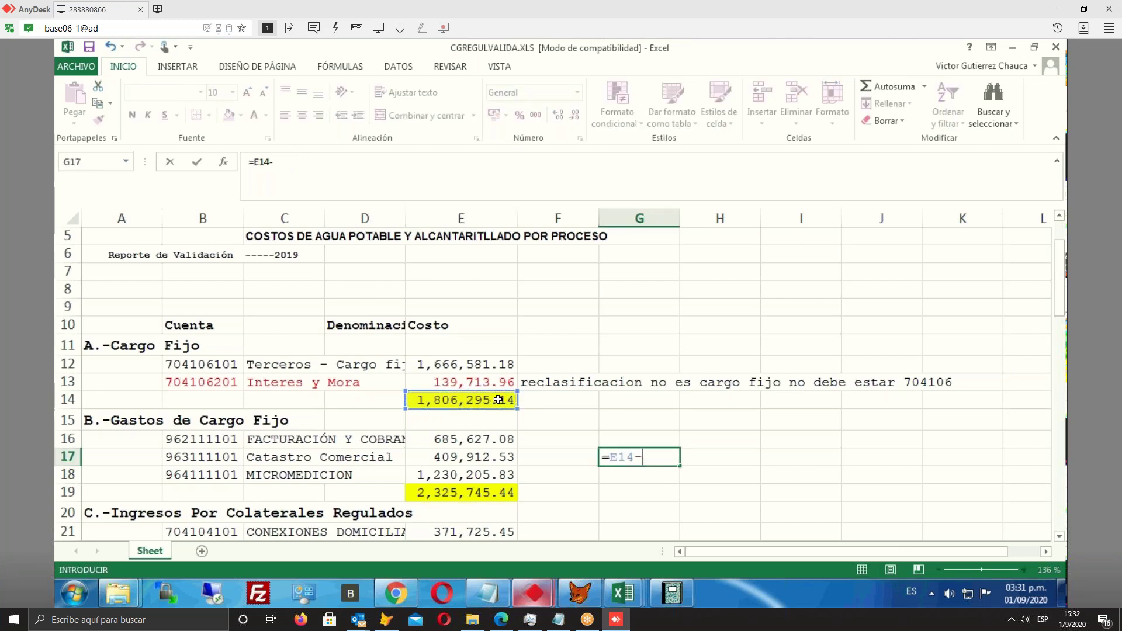
pyautogui.press('BackSpace')
pyautogui.press('BackSpace')
pyautogui.press('BackSpace')
pyautogui.press('BackSpace')
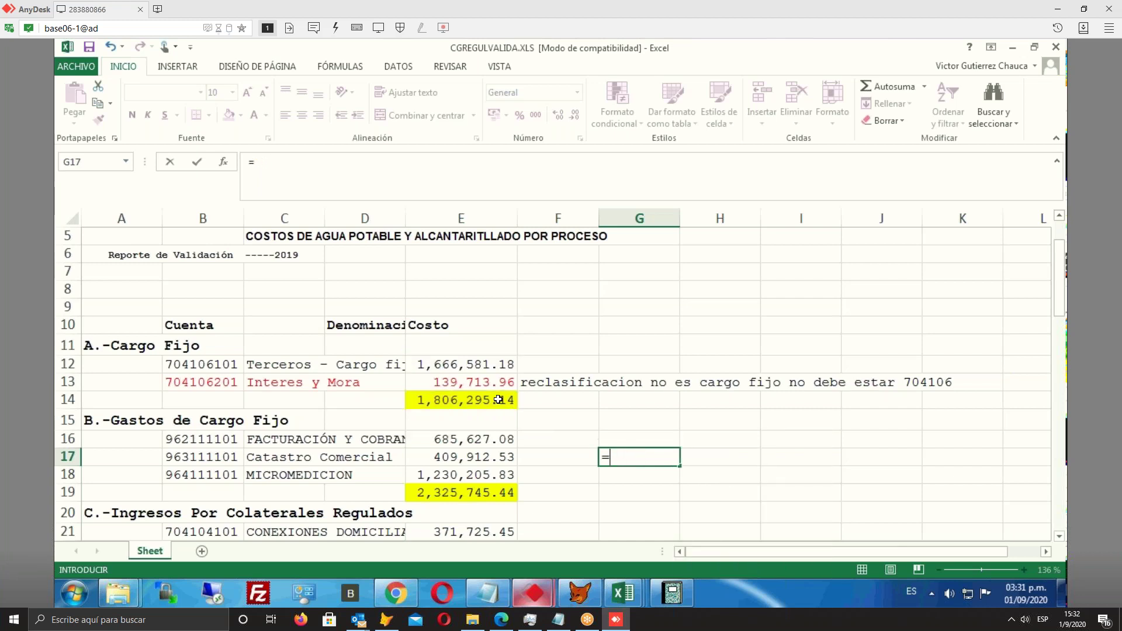
pyautogui.click(490, 363)
pyautogui.write('-')
pyautogui.click(490, 488)
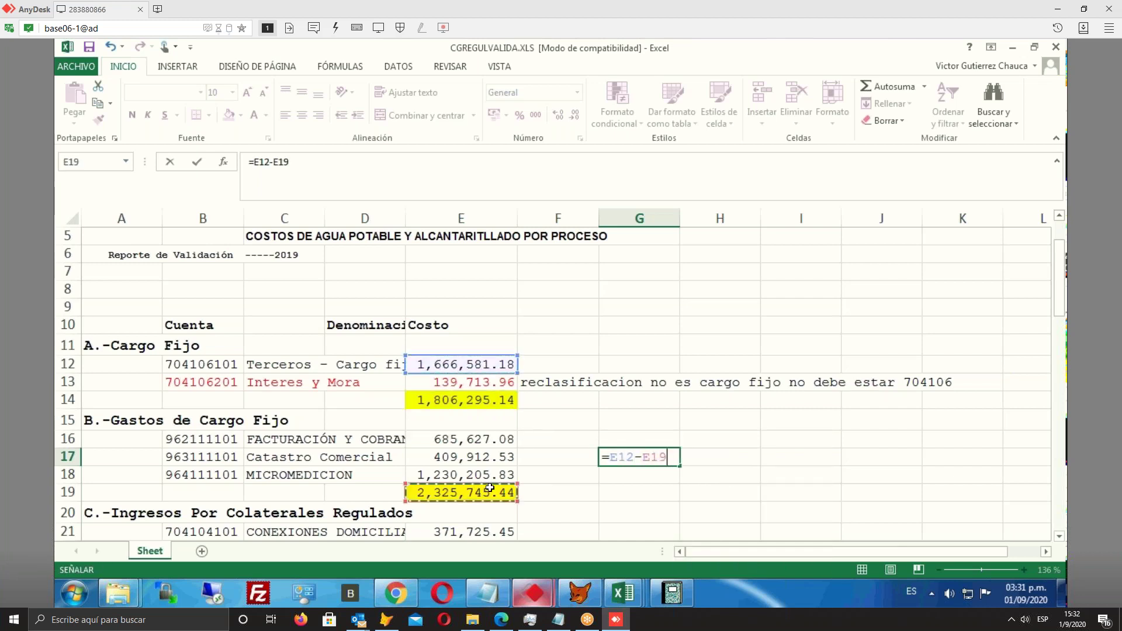
pyautogui.press('Return')
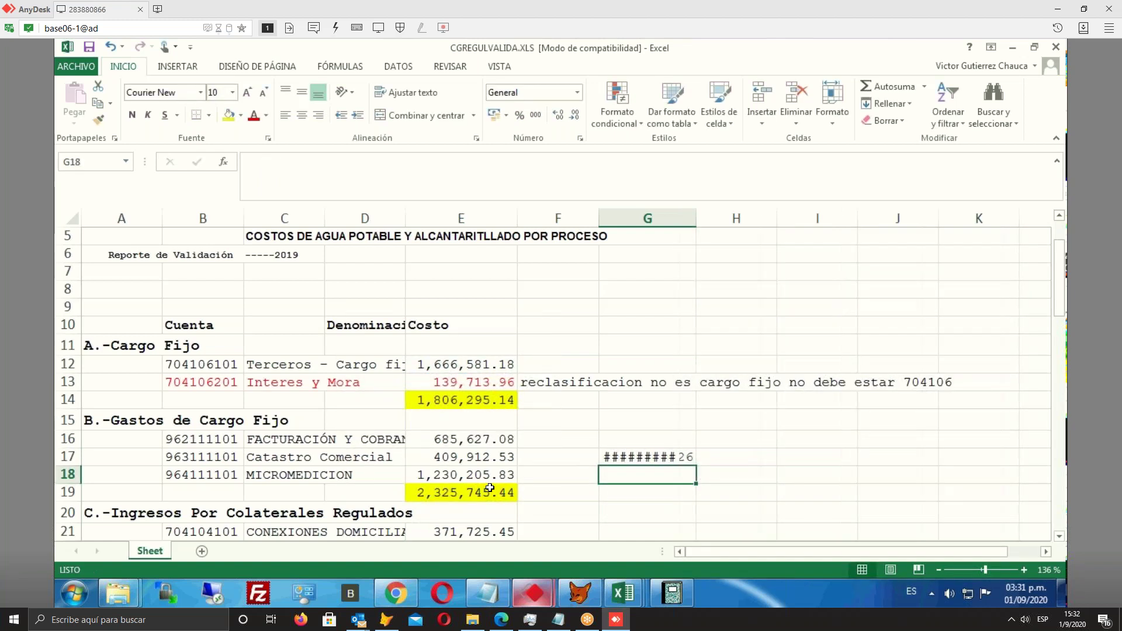
pyautogui.moveTo(696, 218); pyautogui.dragTo(739, 218)
pyautogui.click(677, 455)
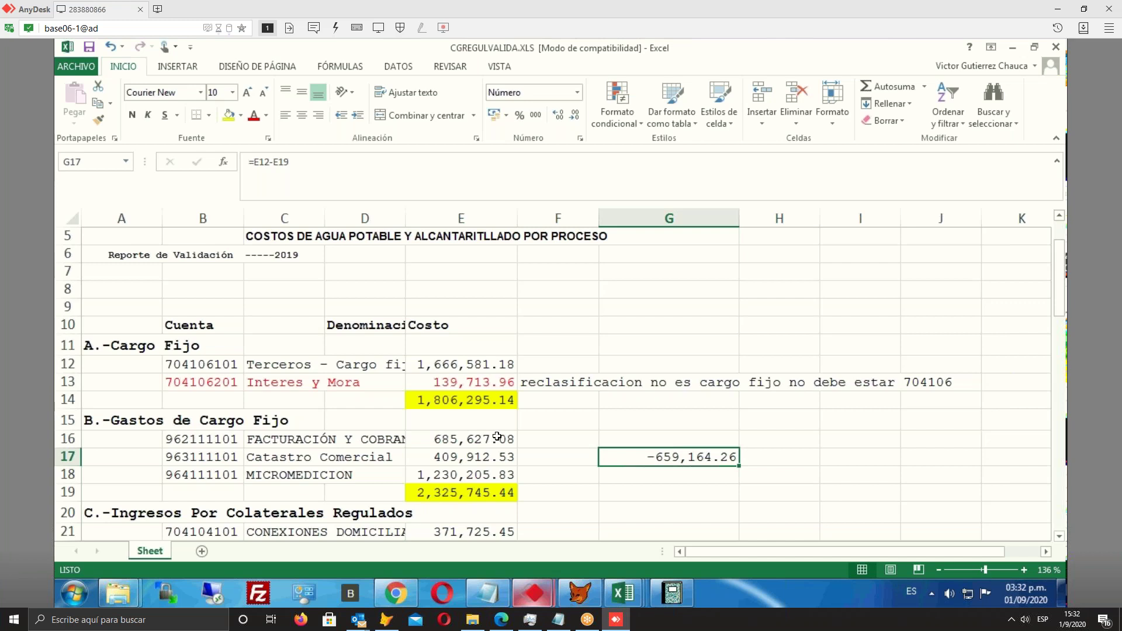
# Examine the Catastro Comercial and Micromedicion rows (B17:E18), plus the regulated collateral income and cost sections below them
pyautogui.click(221, 462)
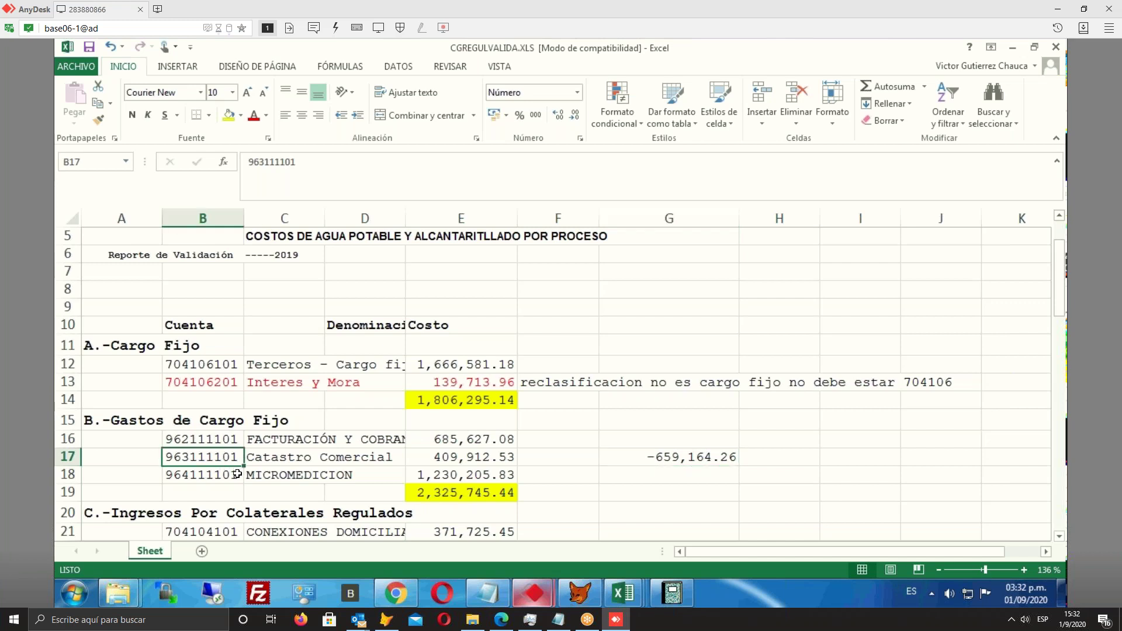
pyautogui.moveTo(234, 473); pyautogui.dragTo(315, 476)
pyautogui.moveTo(446, 471); pyautogui.dragTo(477, 471)
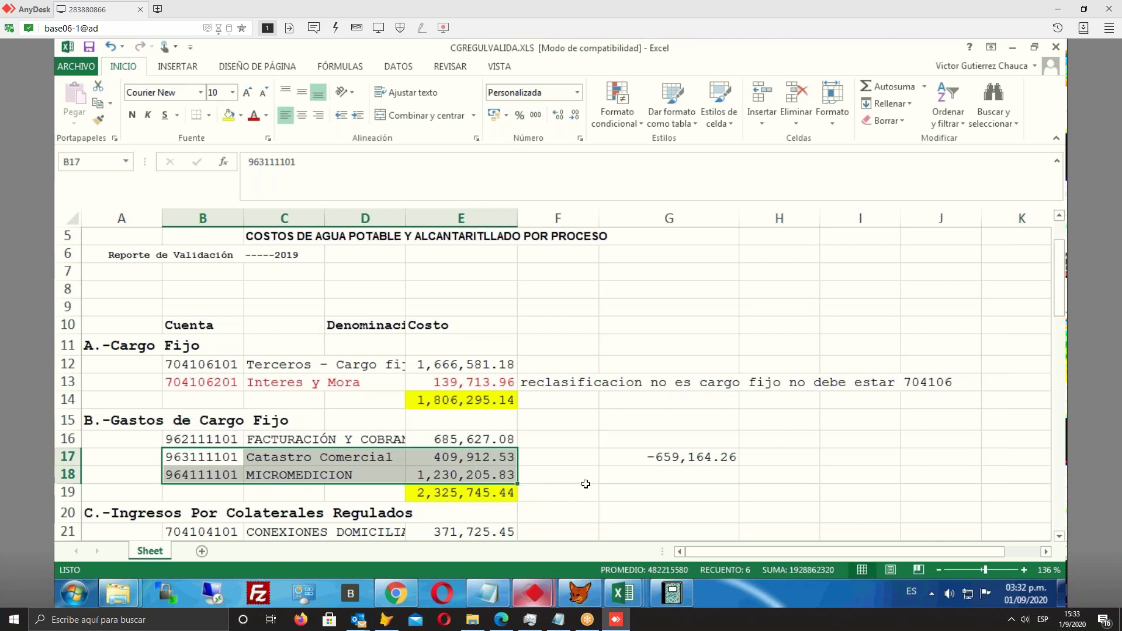
pyautogui.scroll(-2, 558, 496)
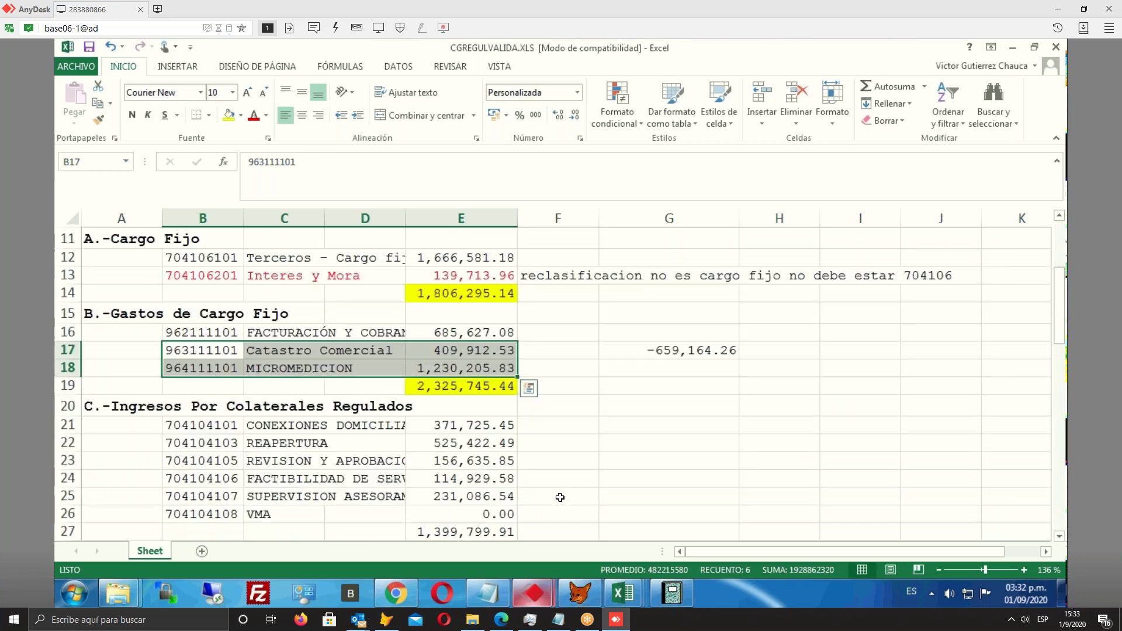
pyautogui.scroll(-1, 560, 497)
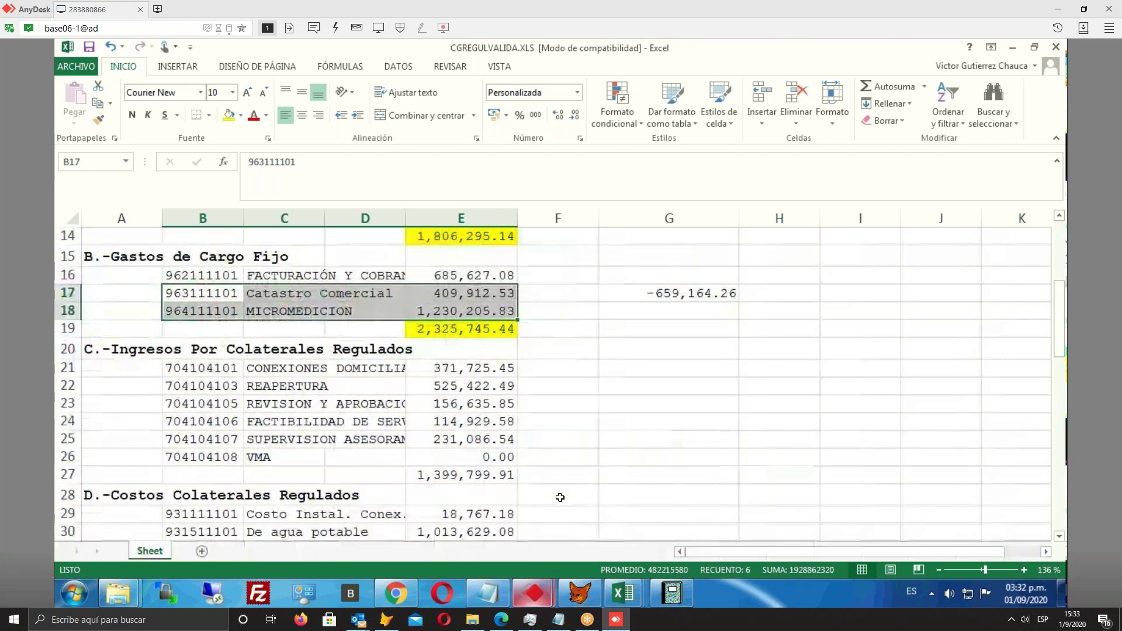
pyautogui.scroll(-1, 559, 497)
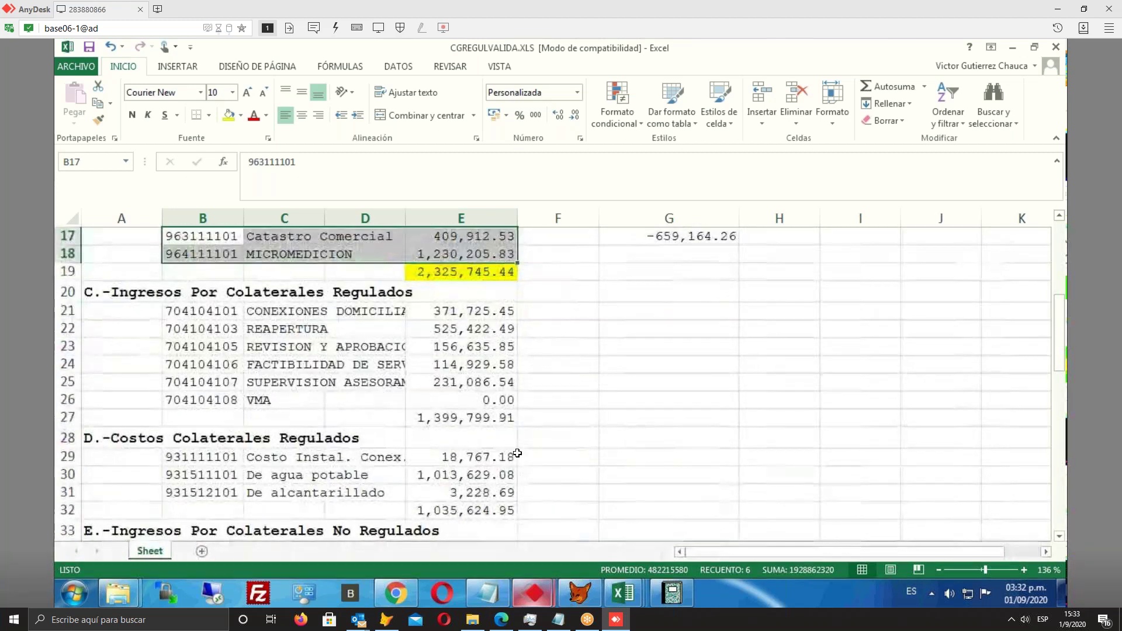
pyautogui.scroll(1, 517, 453)
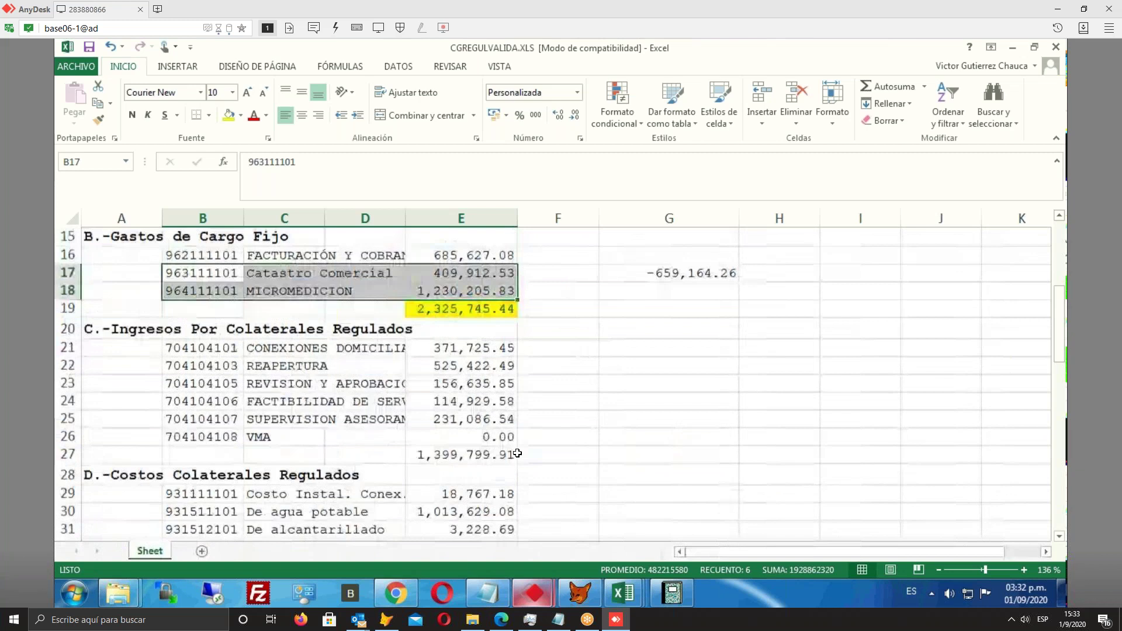
pyautogui.scroll(1, 518, 454)
pyautogui.scroll(-1, 517, 453)
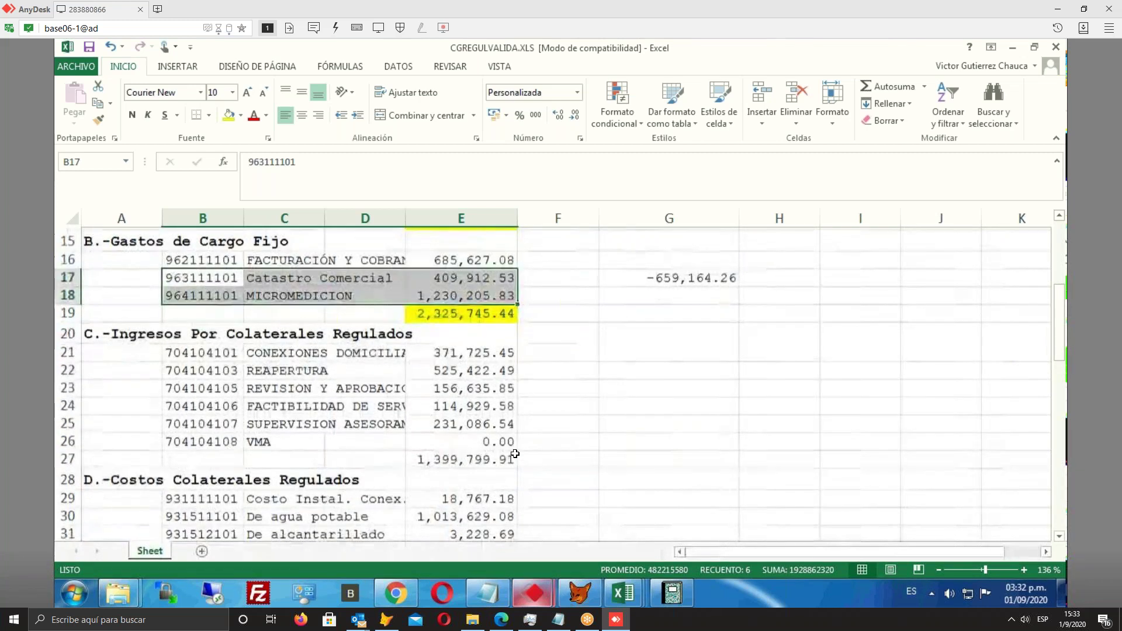
pyautogui.scroll(-1, 514, 454)
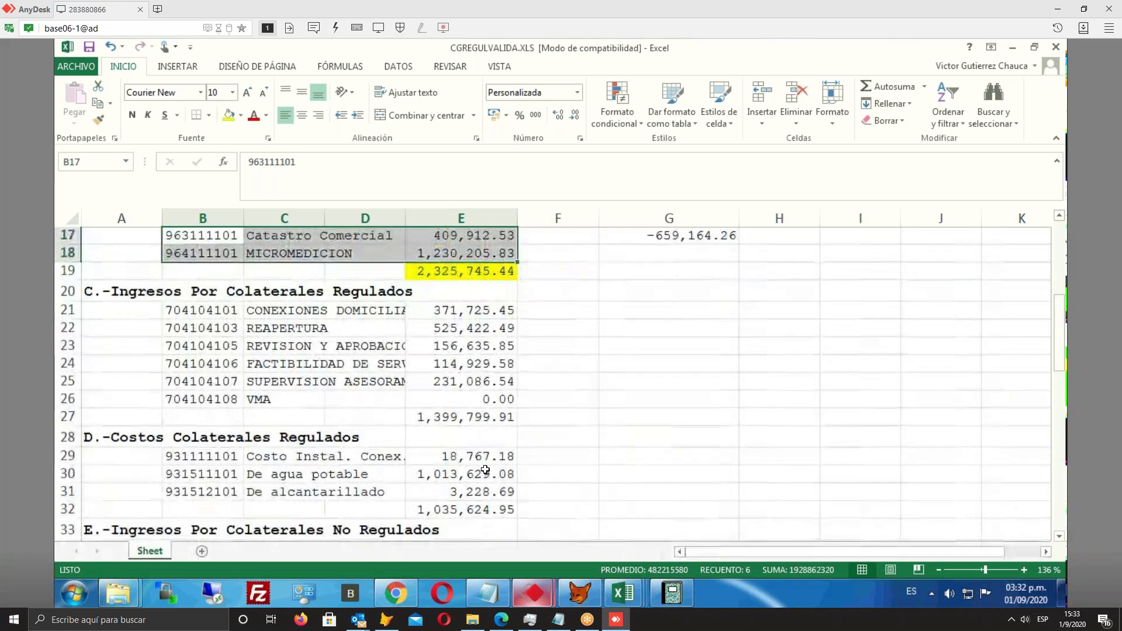
pyautogui.scroll(1, 485, 469)
pyautogui.scroll(-1, 478, 427)
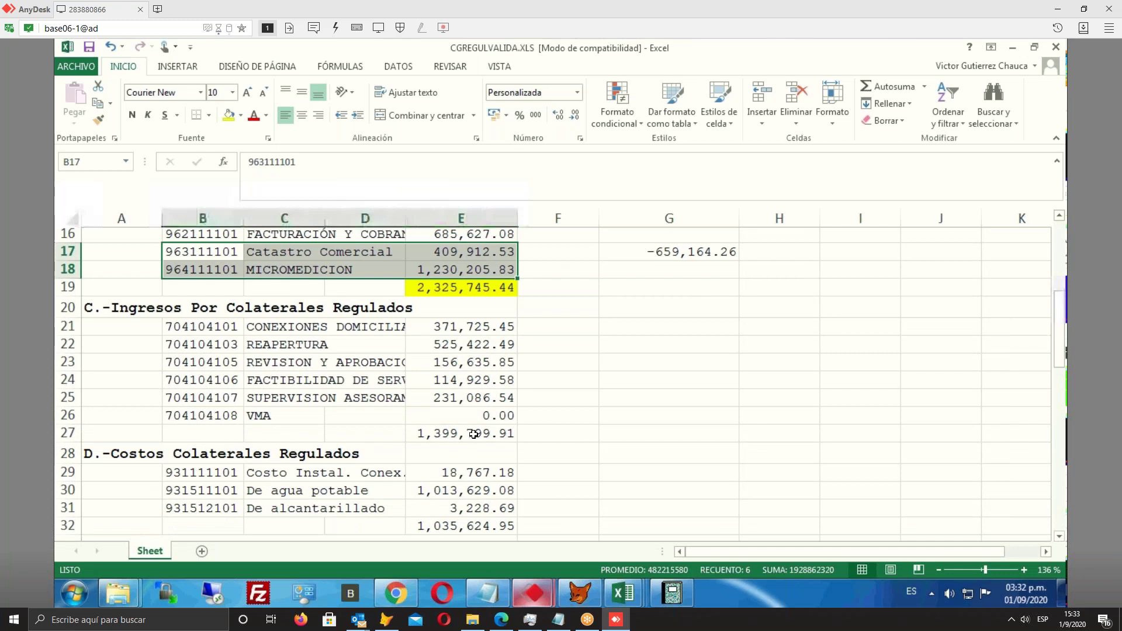
# Fill the Ingresos Por Colaterales Regulados total in E27 and the Costos Colaterales Regulados total in E32 with orange
pyautogui.click(472, 440)
pyautogui.scroll(-1, 472, 440)
pyautogui.click(473, 435)
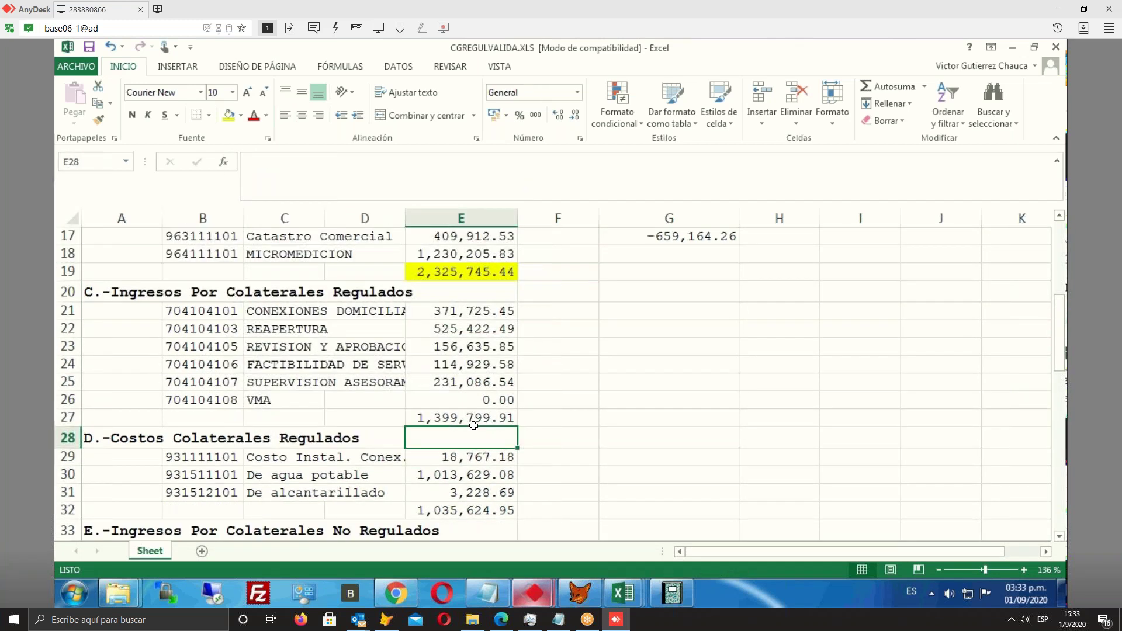
pyautogui.click(473, 416)
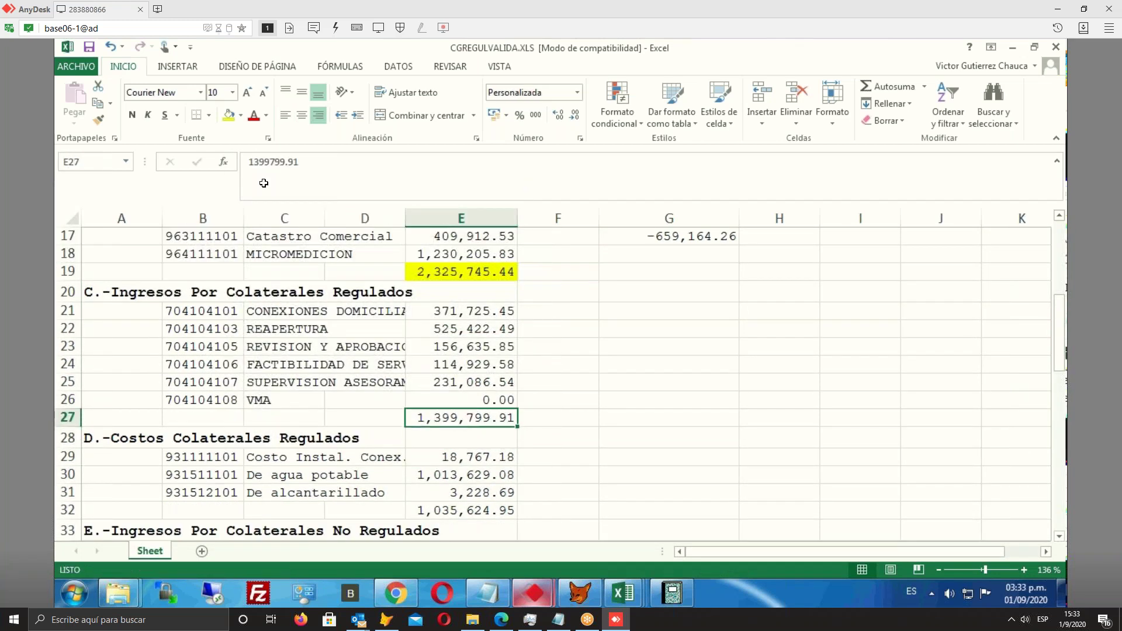
pyautogui.click(241, 115)
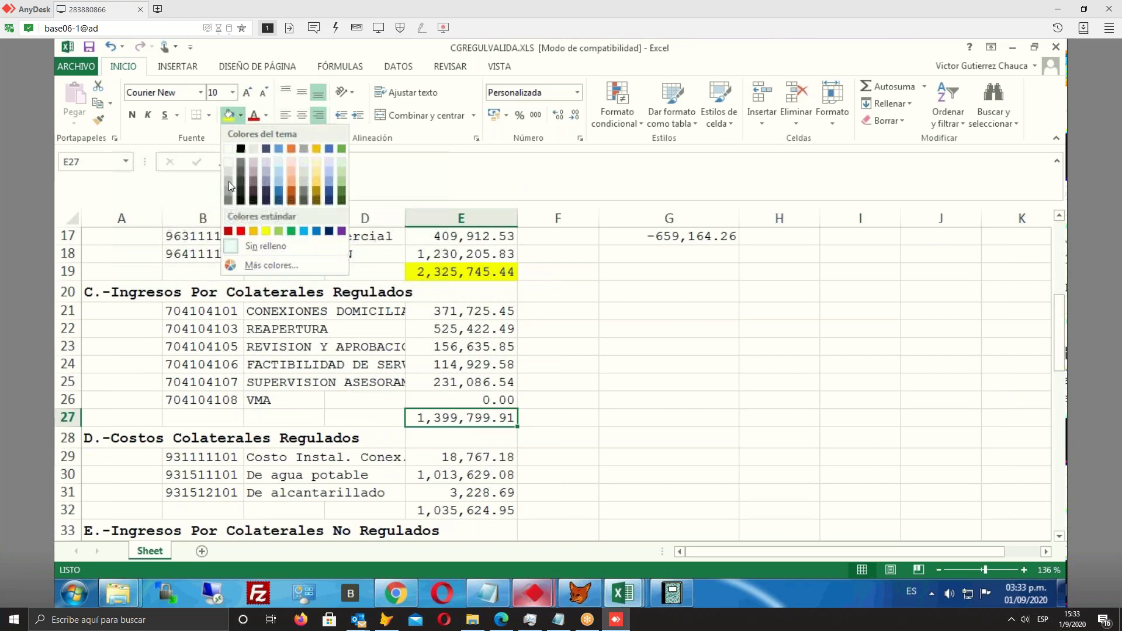
pyautogui.press('Escape')
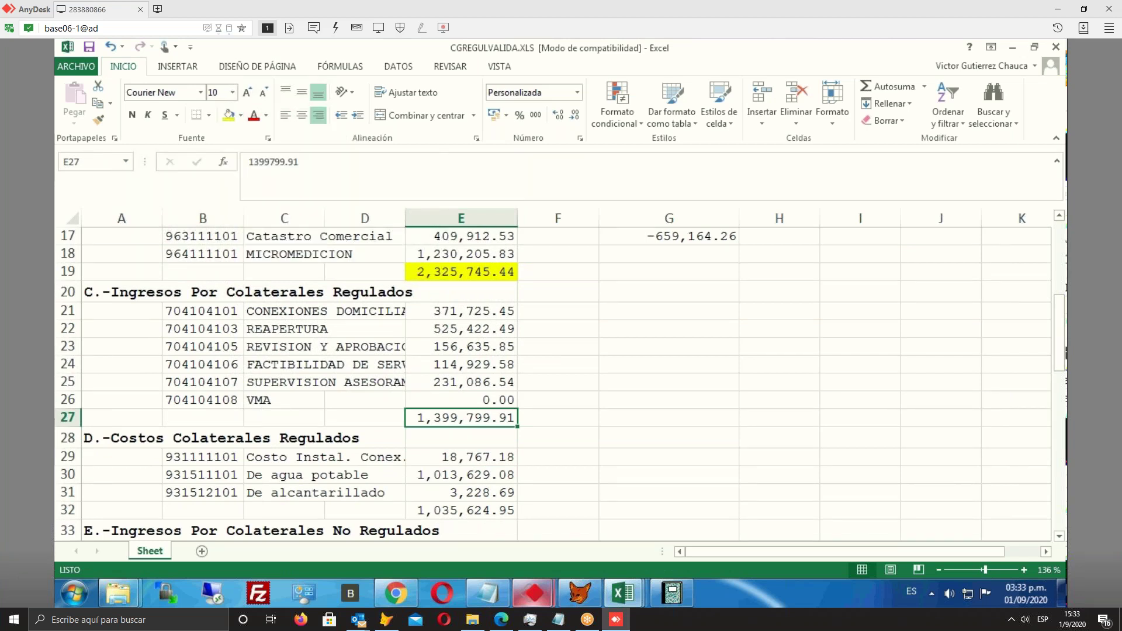
pyautogui.click(476, 510)
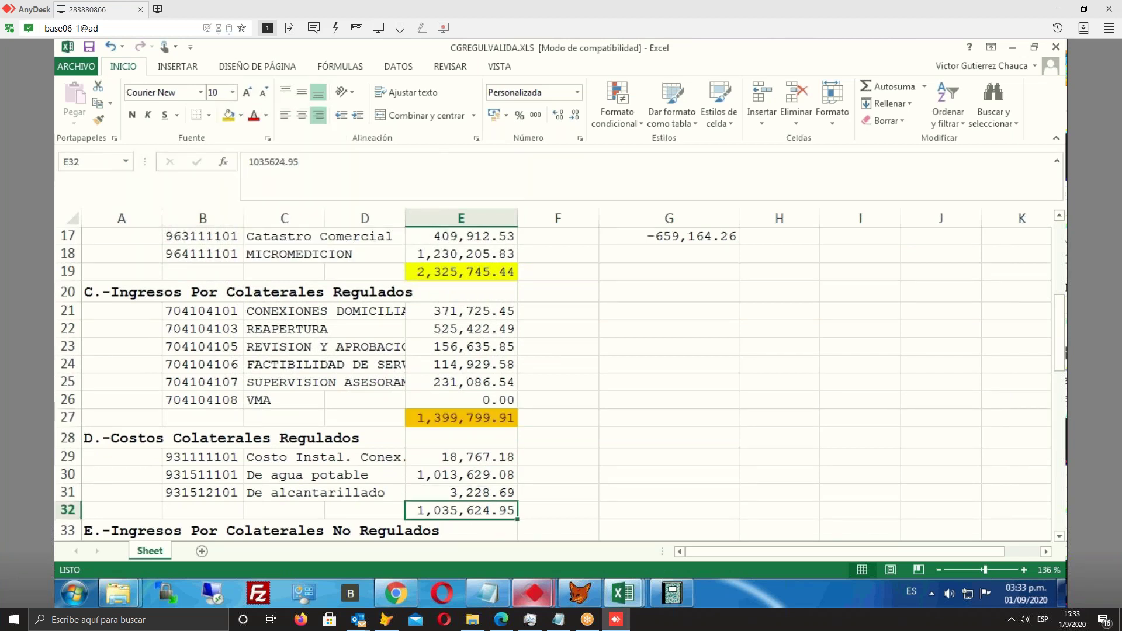
pyautogui.click(228, 115)
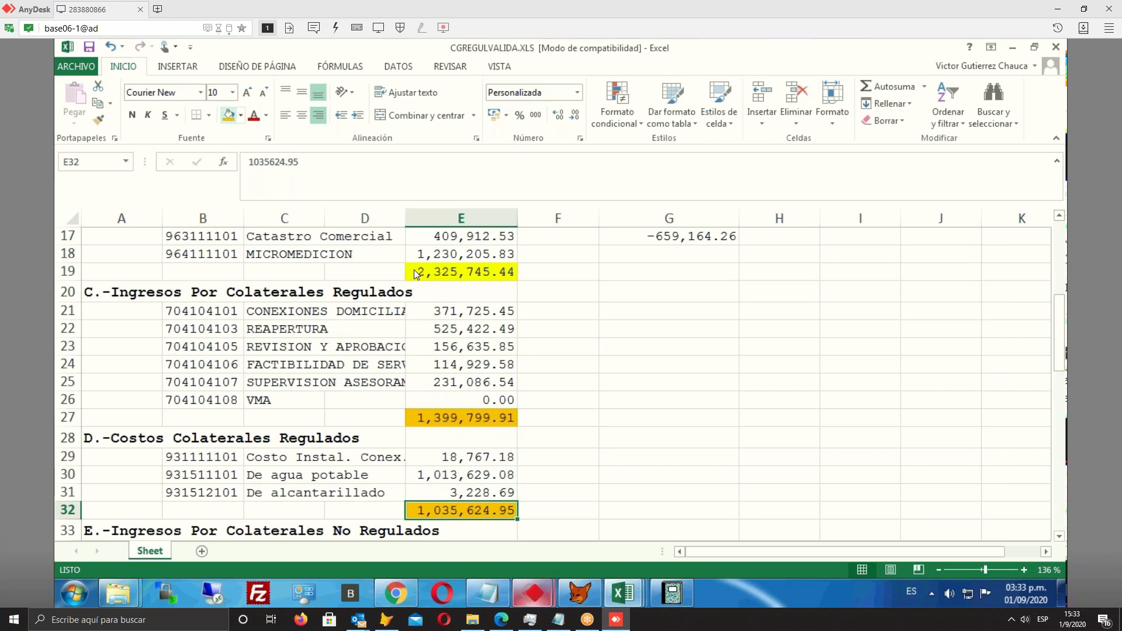
# Calculate the regulated collateral income total minus its cost total in G29 with =E27-E32
pyautogui.click(682, 459)
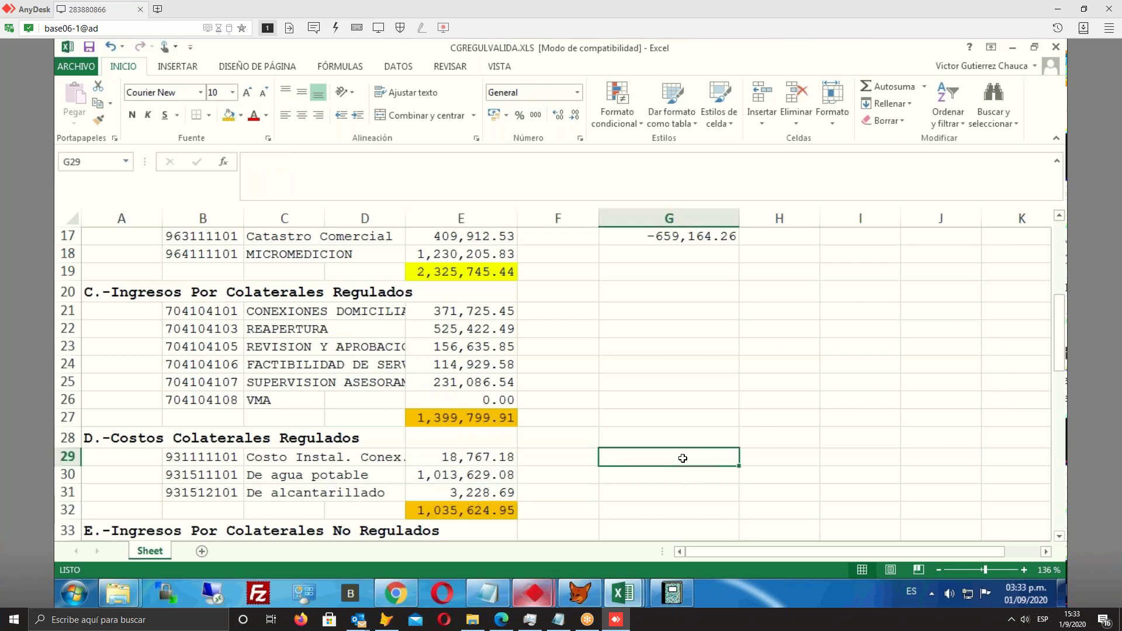
pyautogui.write('=')
pyautogui.click(481, 417)
pyautogui.write('-')
pyautogui.click(481, 506)
pyautogui.press('Return')
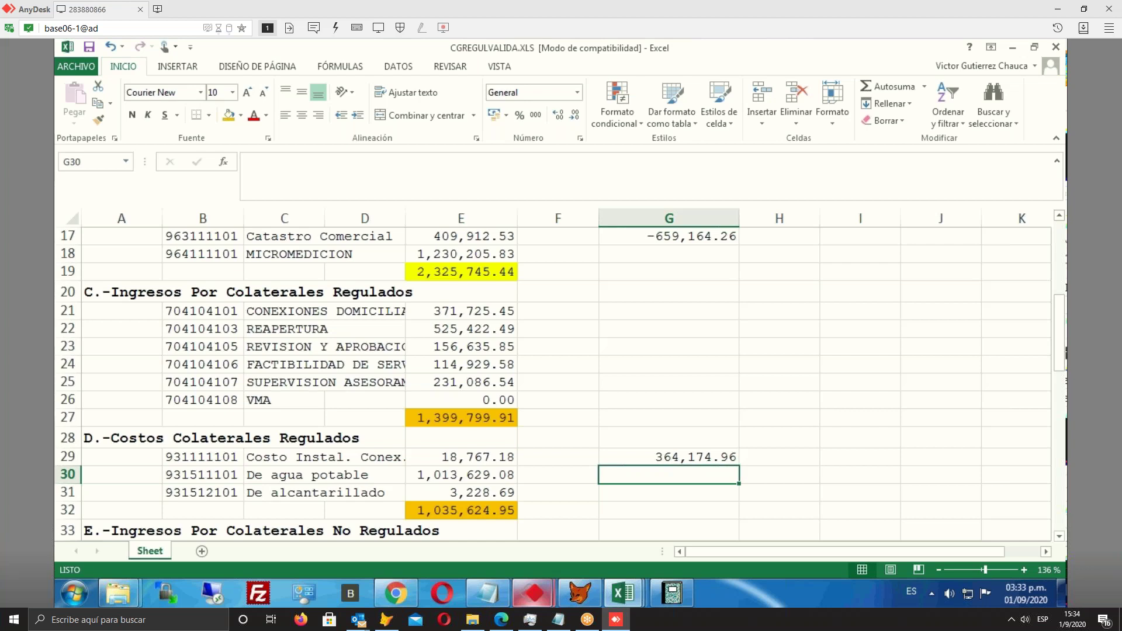
# Check the regulated collateral cost rows E29:E31 and their total in E32 against the income total in E27 and the difference in G29
pyautogui.click(461, 510)
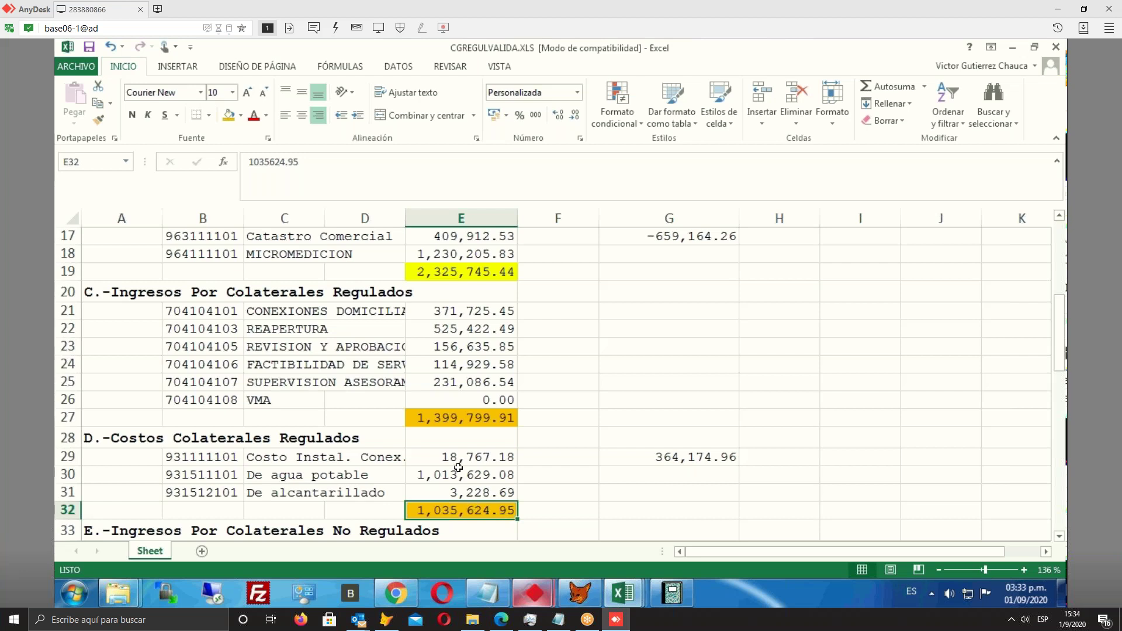
pyautogui.moveTo(457, 462); pyautogui.dragTo(454, 495)
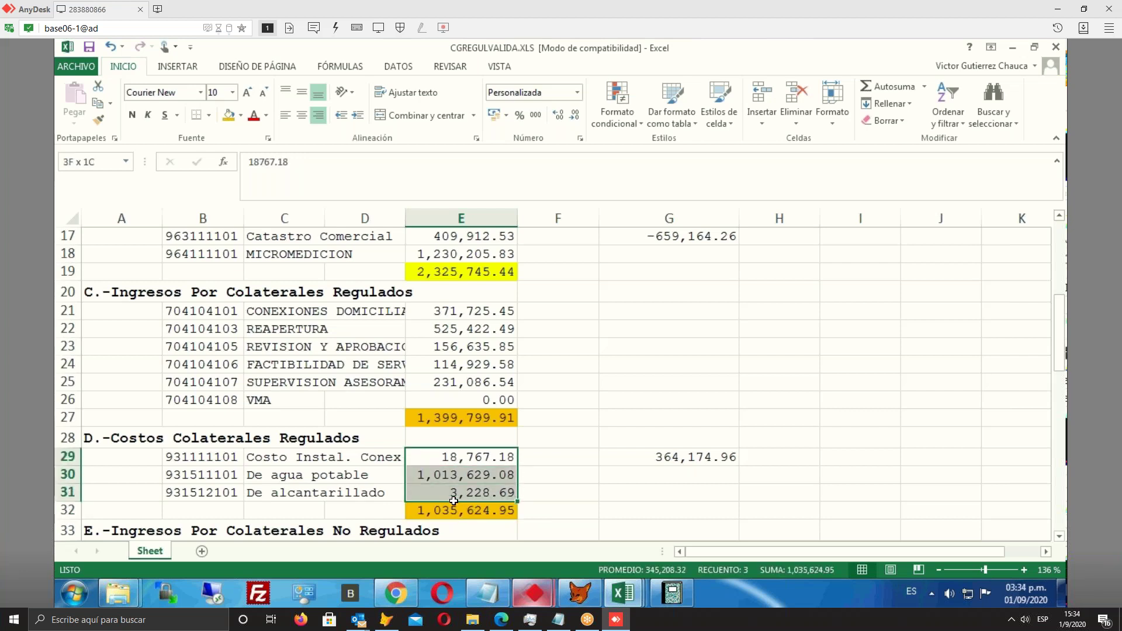
pyautogui.click(447, 514)
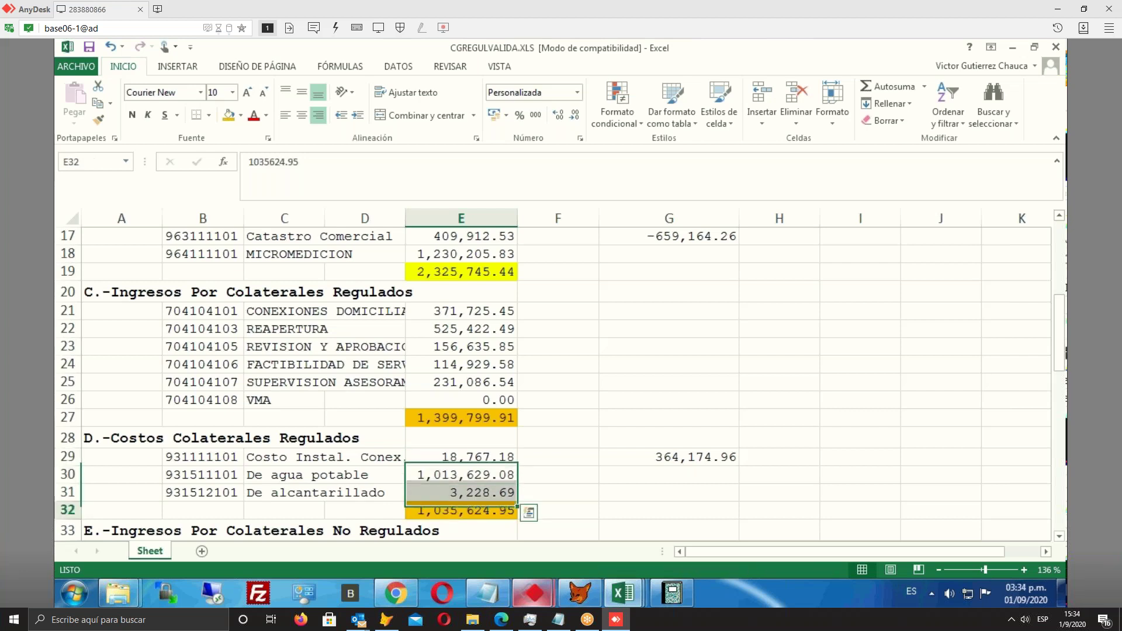
pyautogui.click(456, 416)
pyautogui.click(474, 363)
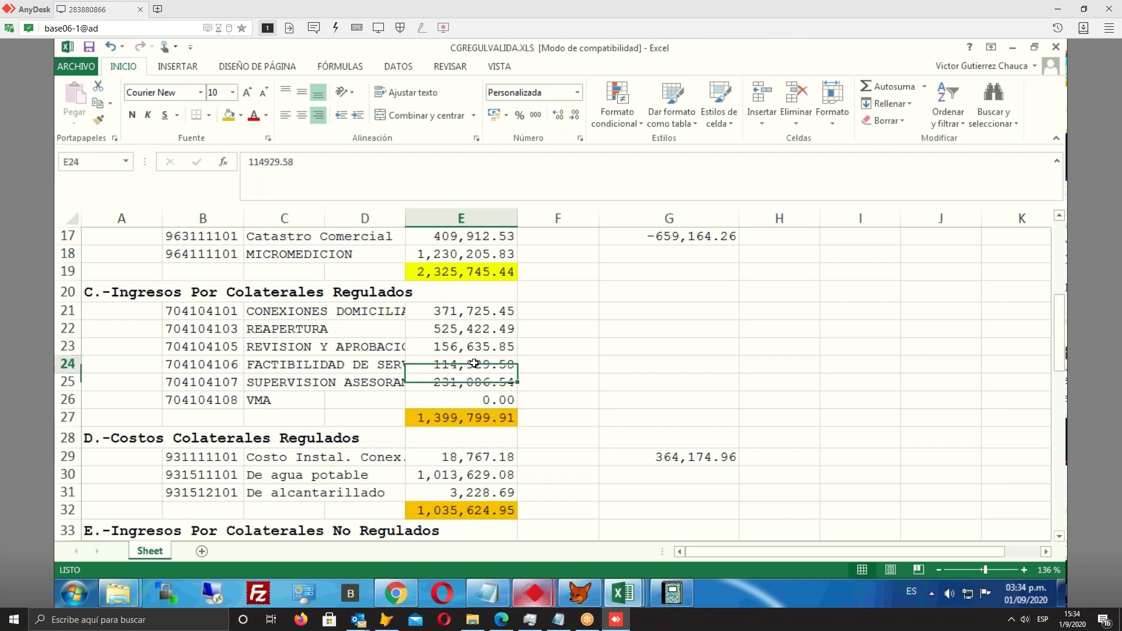
pyautogui.click(463, 456)
pyautogui.moveTo(466, 471); pyautogui.dragTo(464, 497)
pyautogui.click(468, 510)
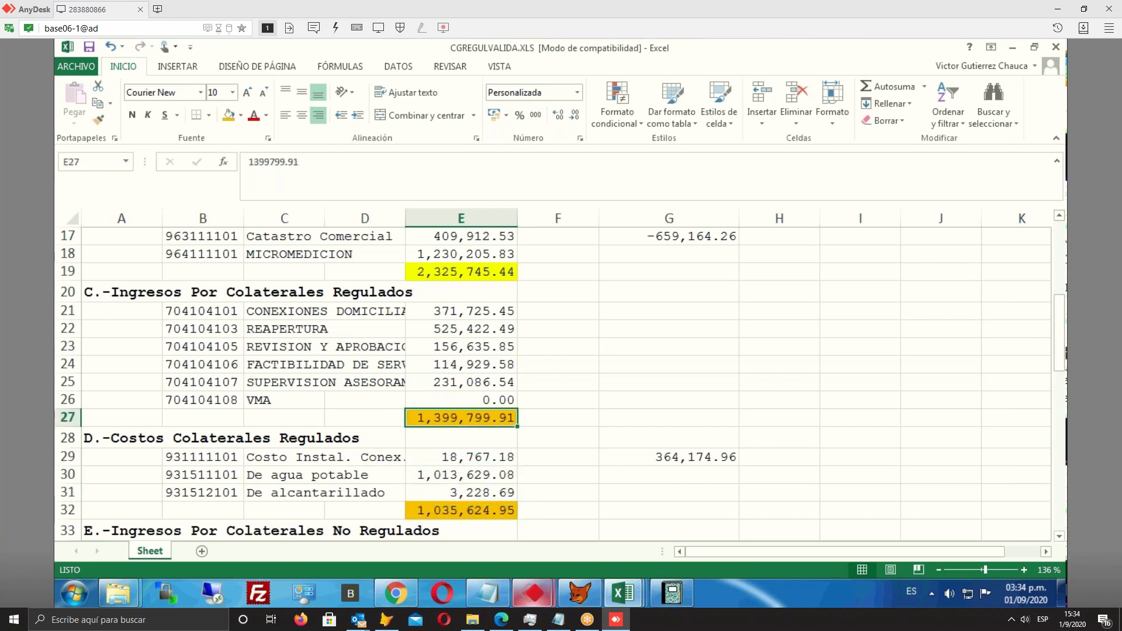
pyautogui.click(653, 458)
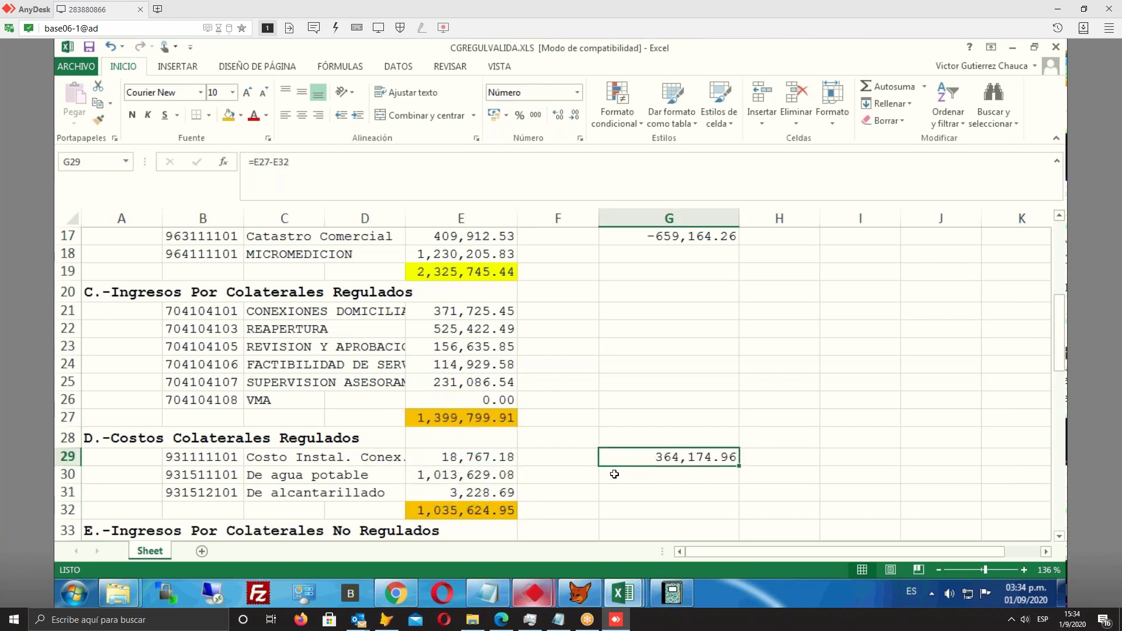
# Examine the non-regulated collateral income, VMA income, VMA costs and Ingresos Totales sections in rows 33 to 68
pyautogui.scroll(-1, 620, 476)
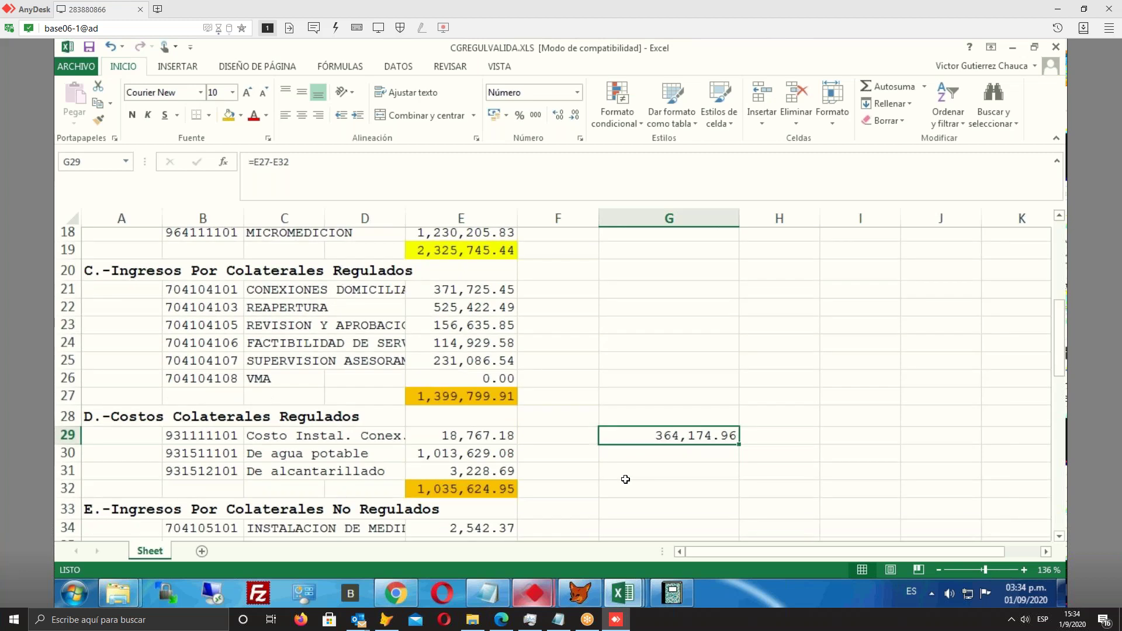
pyautogui.scroll(-2, 566, 482)
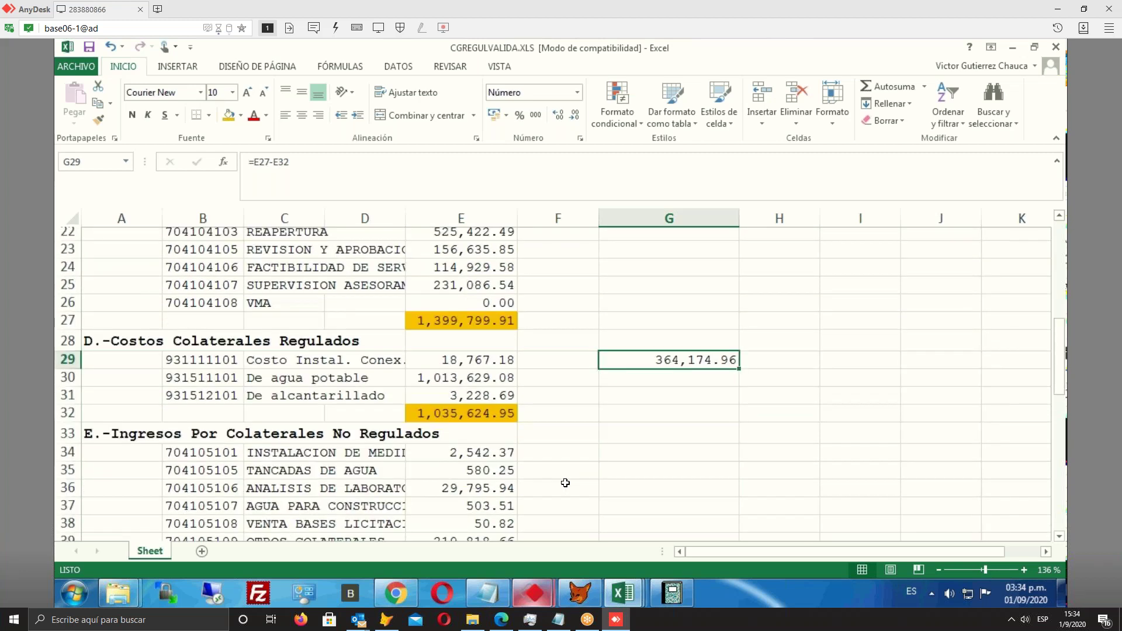
pyautogui.scroll(-1, 565, 483)
pyautogui.scroll(-2, 565, 483)
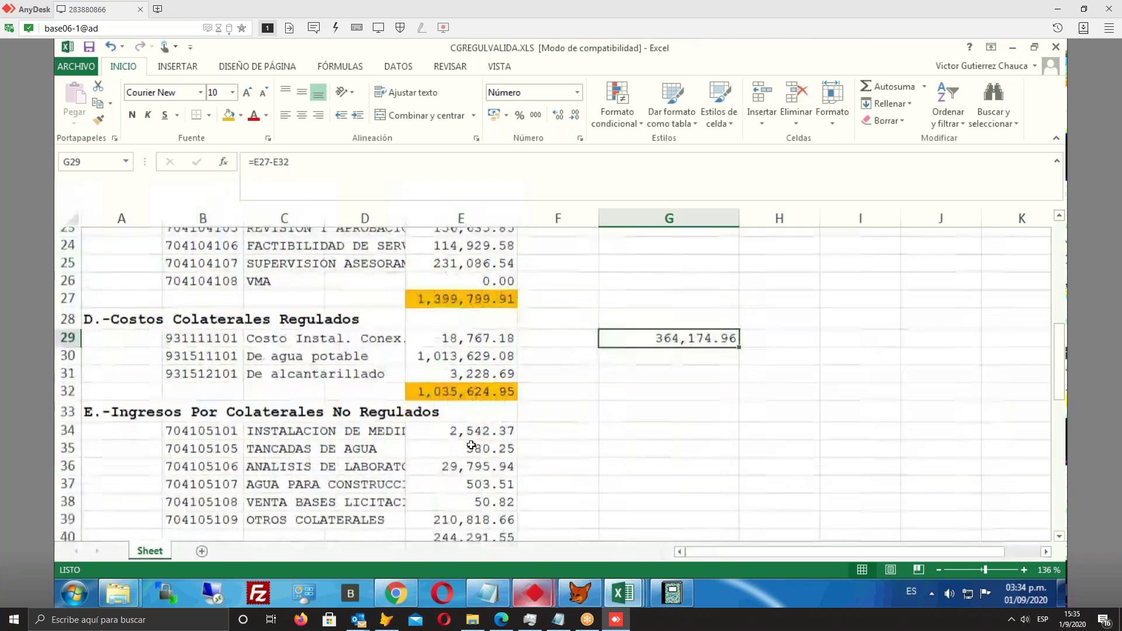
pyautogui.scroll(-2, 497, 468)
pyautogui.scroll(-1, 514, 464)
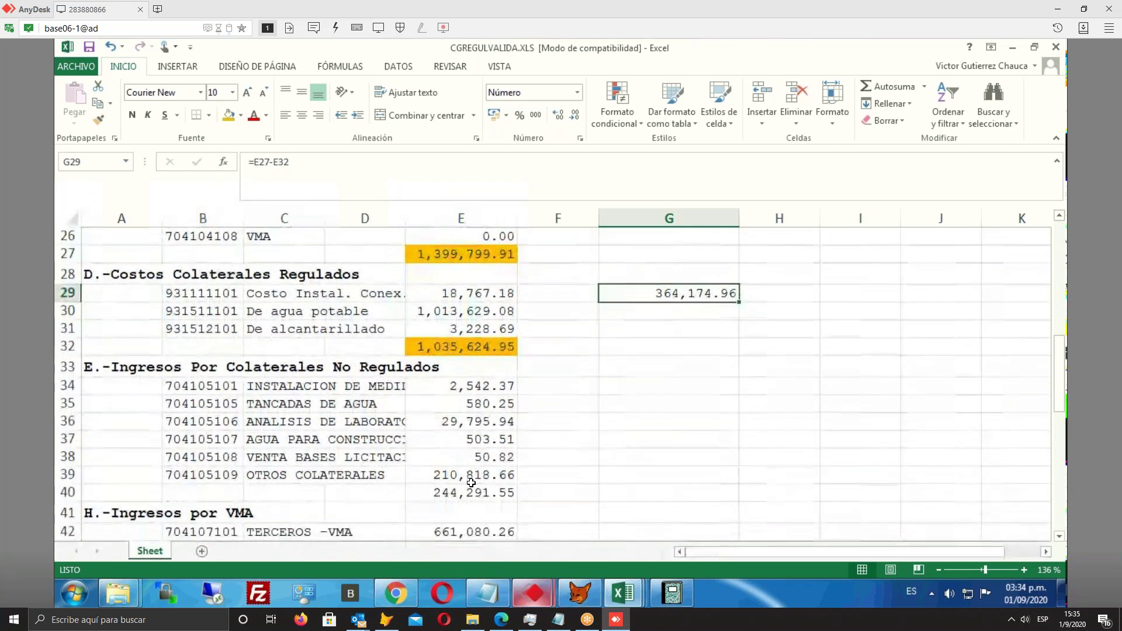
pyautogui.scroll(-3, 469, 425)
pyautogui.scroll(-20, 467, 428)
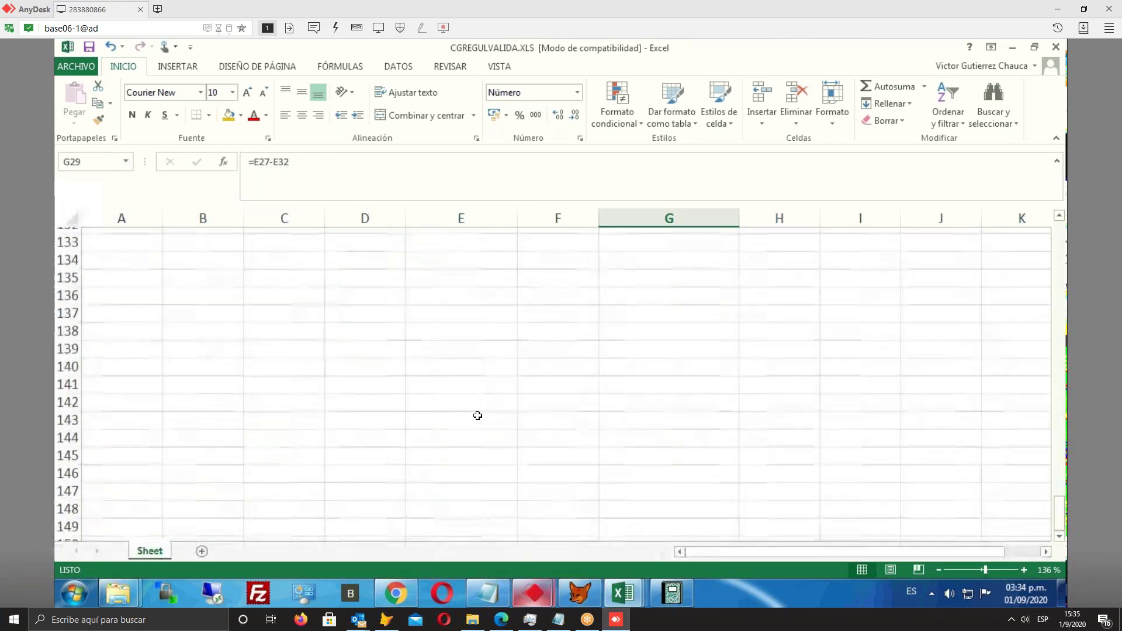
pyautogui.scroll(-3, 409, 358)
pyautogui.scroll(6, 409, 358)
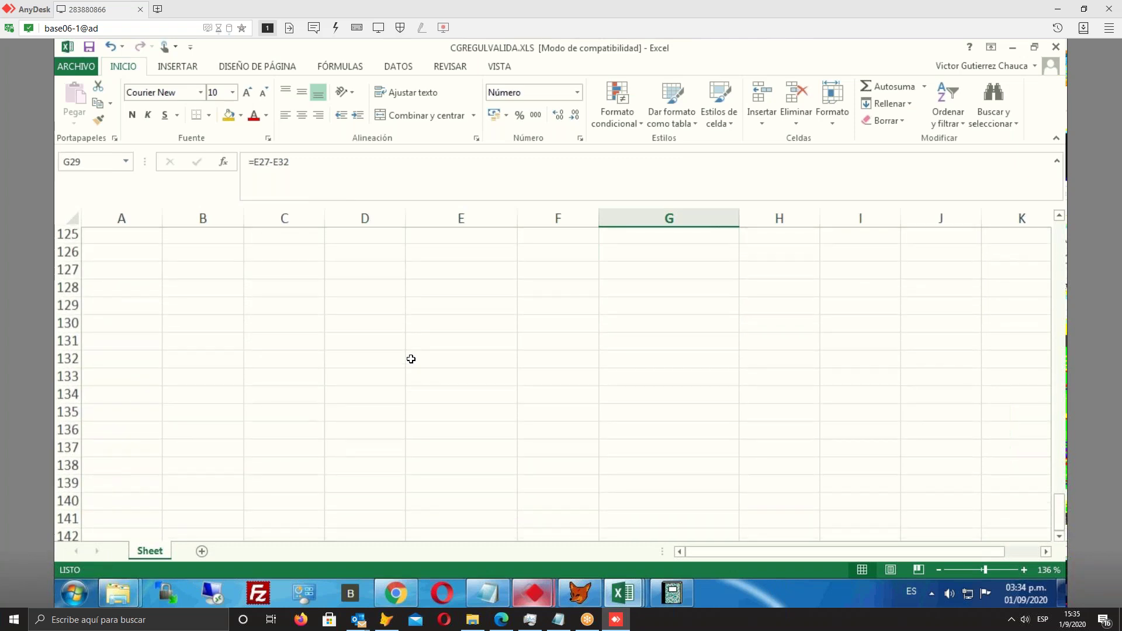
pyautogui.scroll(8, 418, 333)
pyautogui.scroll(10, 409, 292)
pyautogui.scroll(8, 410, 291)
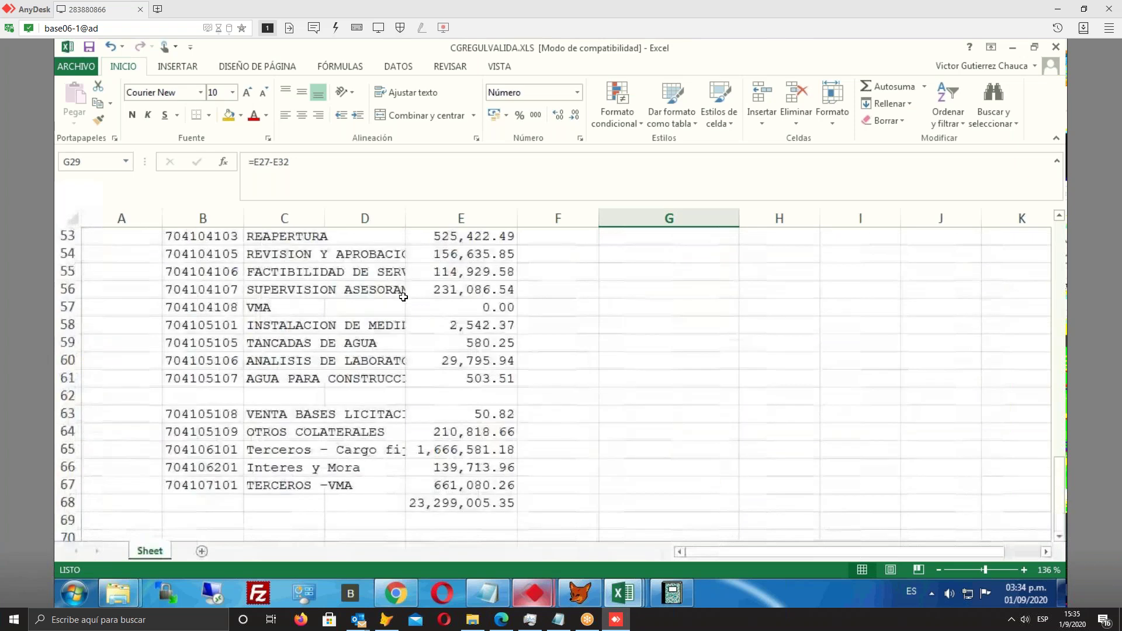
pyautogui.scroll(1, 430, 310)
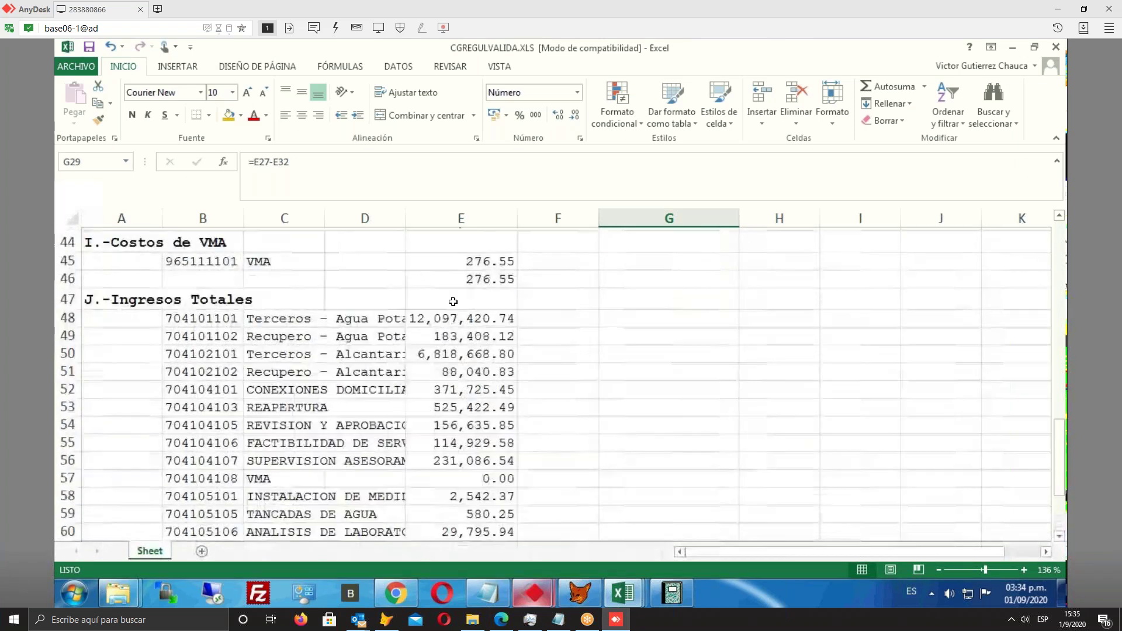
pyautogui.scroll(1, 453, 301)
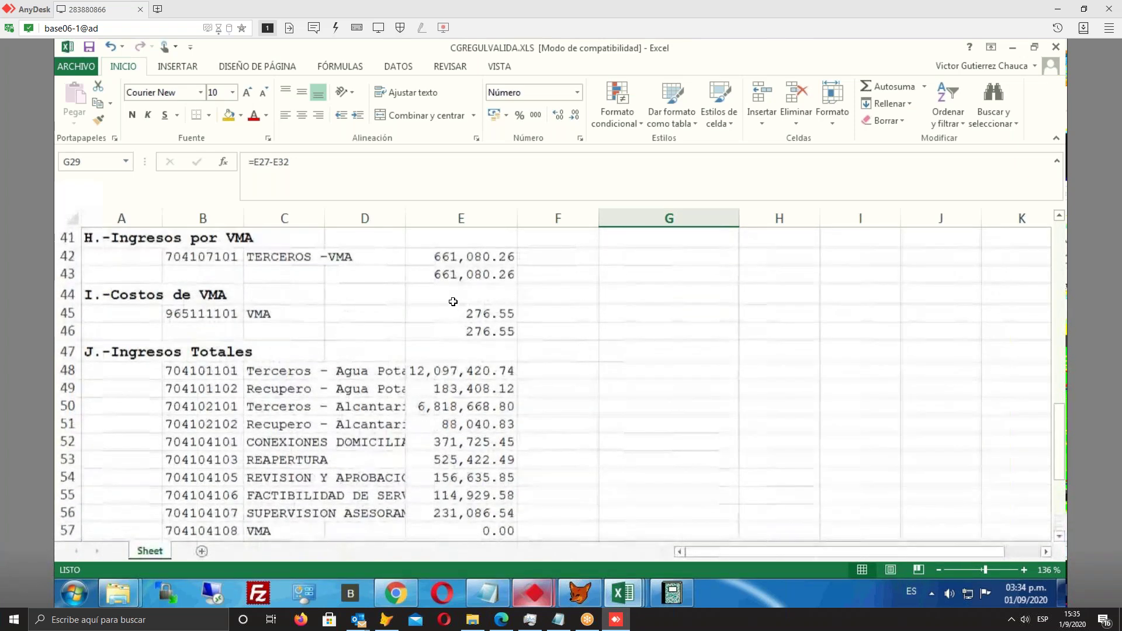
# Review the fixed-charge income and expense sections and the regulated collateral sections, continuing to the non-regulated collateral income in rows 33 to 40
pyautogui.scroll(14, 453, 301)
pyautogui.scroll(-3, 460, 330)
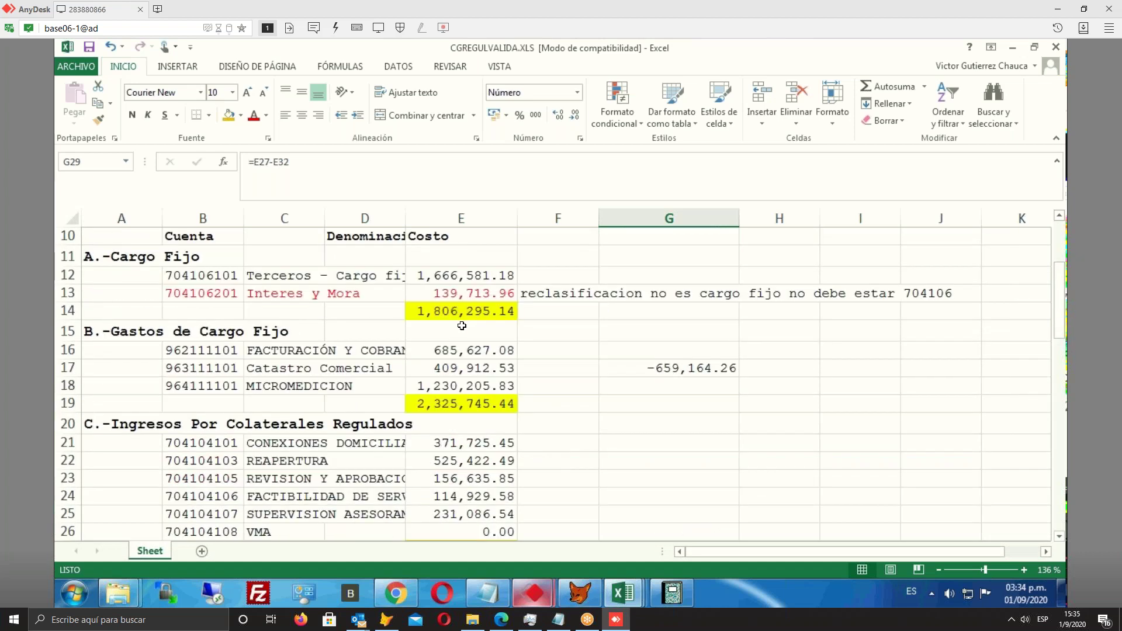
pyautogui.scroll(-2, 460, 330)
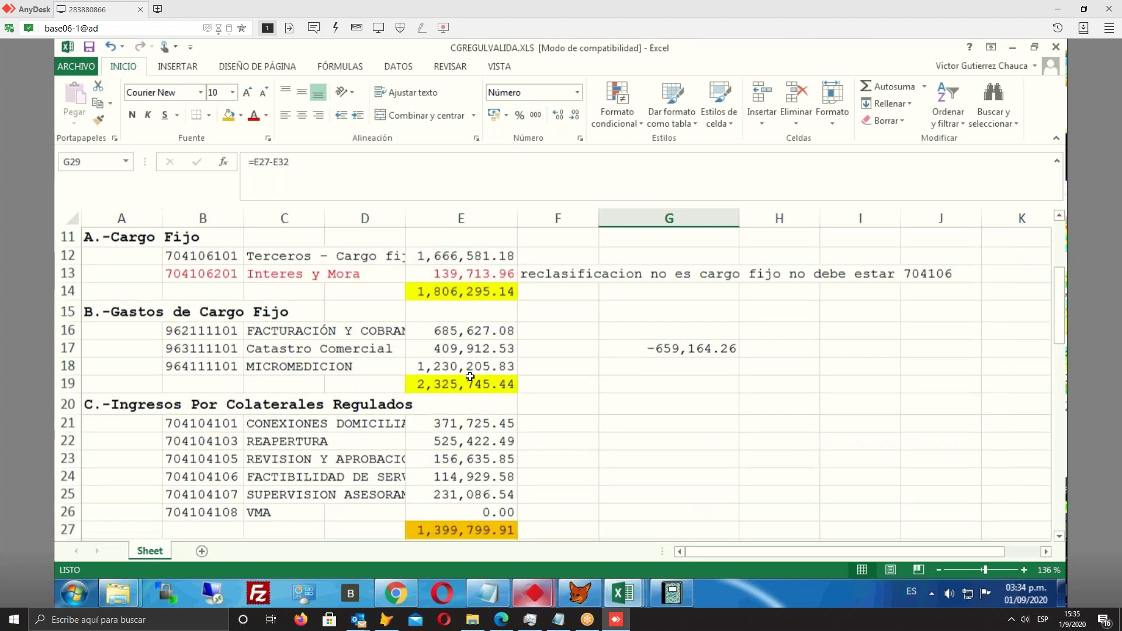
pyautogui.scroll(-1, 470, 376)
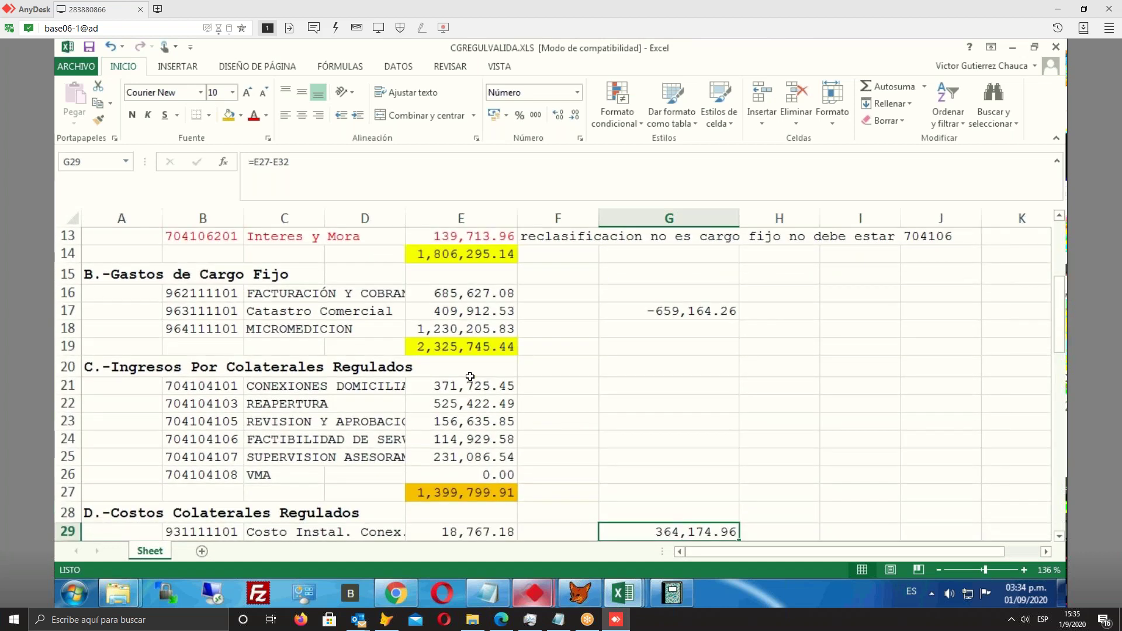
pyautogui.scroll(-2, 470, 377)
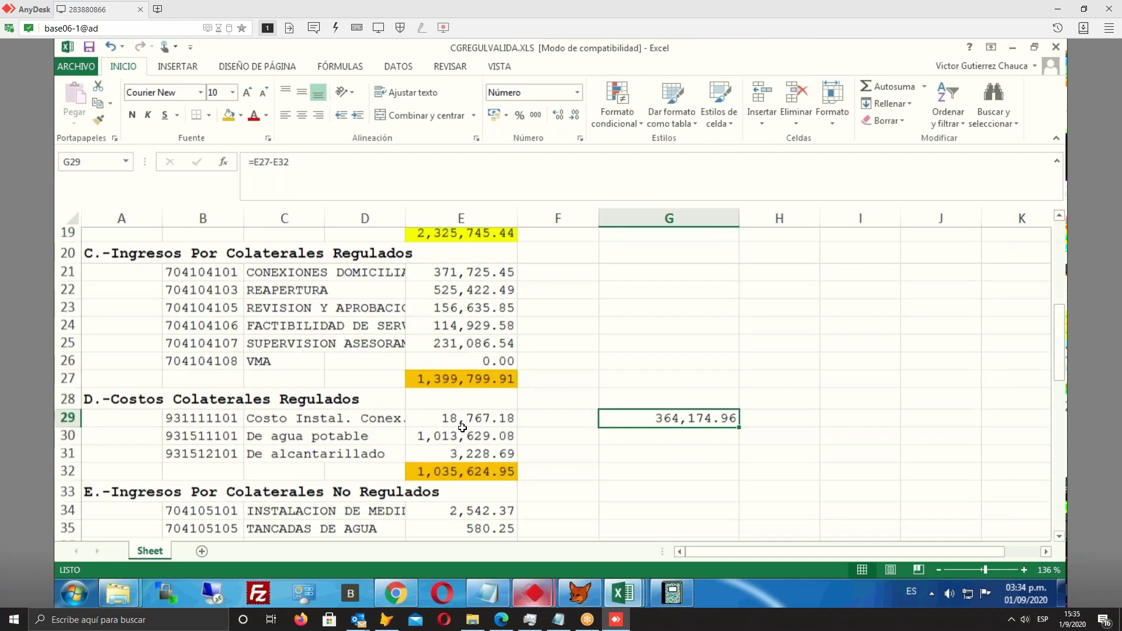
pyautogui.scroll(-1, 465, 432)
pyautogui.scroll(-2, 466, 439)
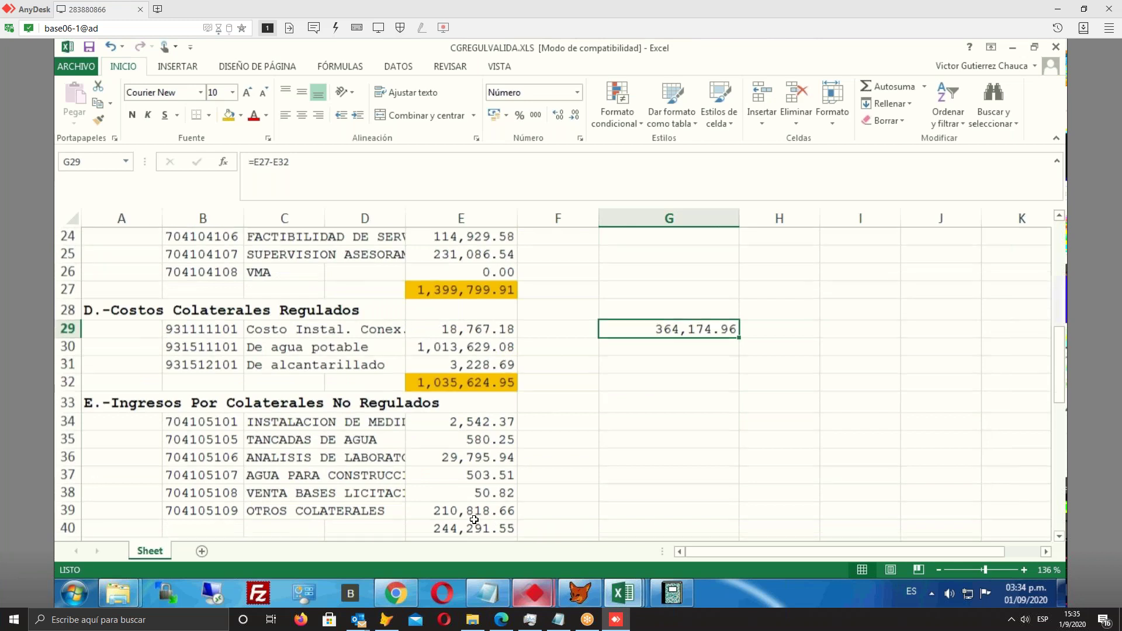
pyautogui.scroll(-2, 470, 509)
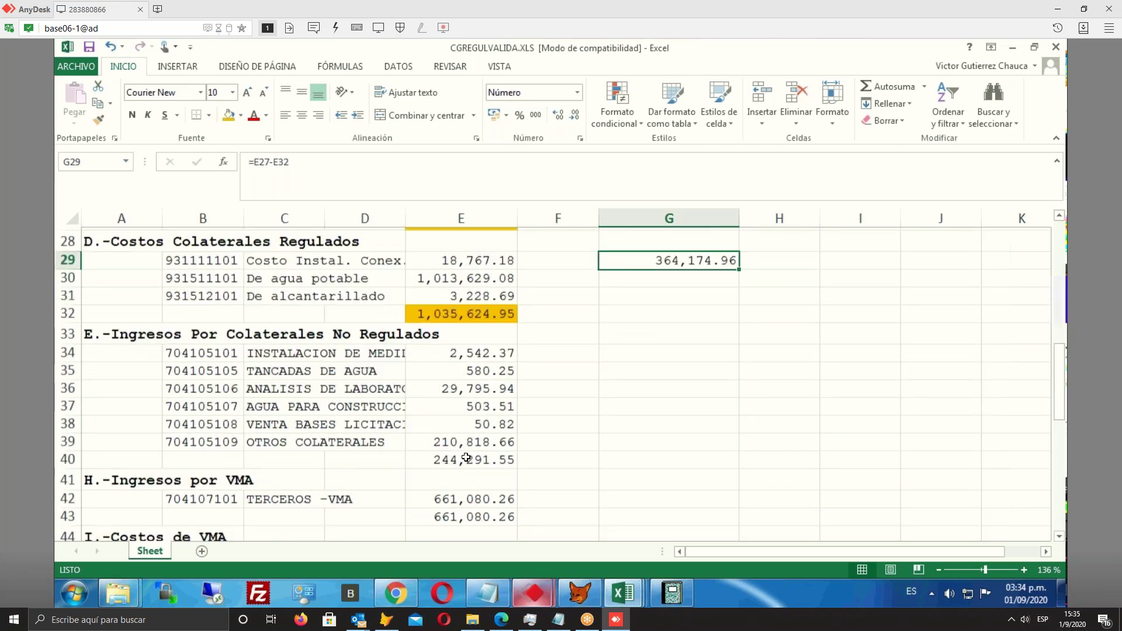
pyautogui.scroll(-1, 497, 417)
pyautogui.scroll(-20, 498, 418)
pyautogui.click(492, 327)
pyautogui.scroll(5, 492, 353)
pyautogui.scroll(4, 709, 239)
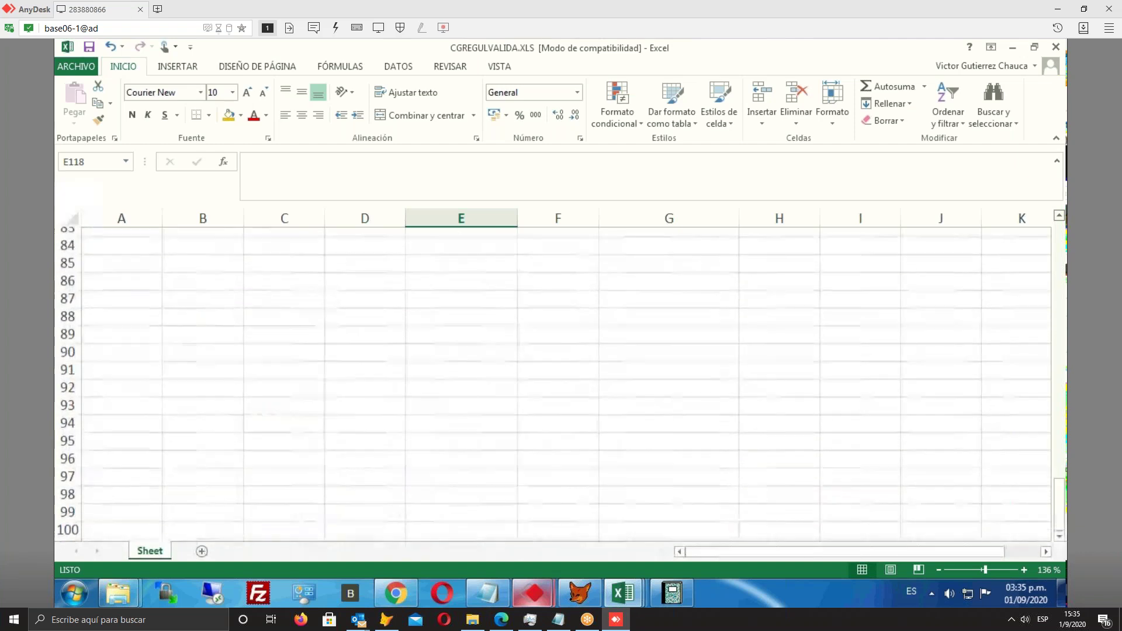
pyautogui.scroll(1, 560, 380)
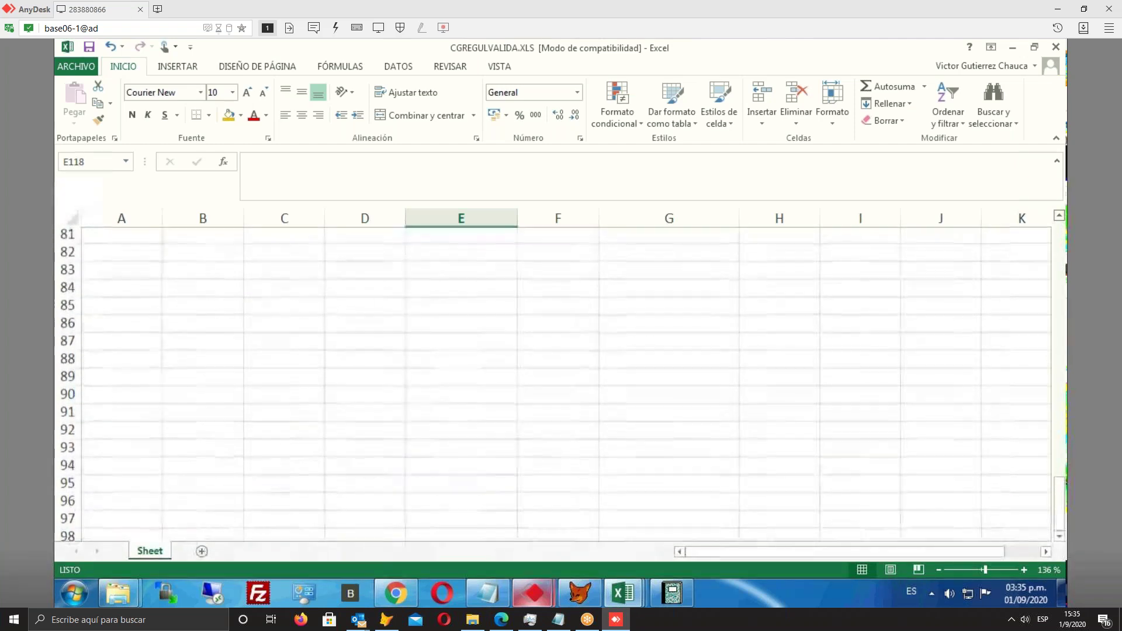
pyautogui.scroll(1, 560, 380)
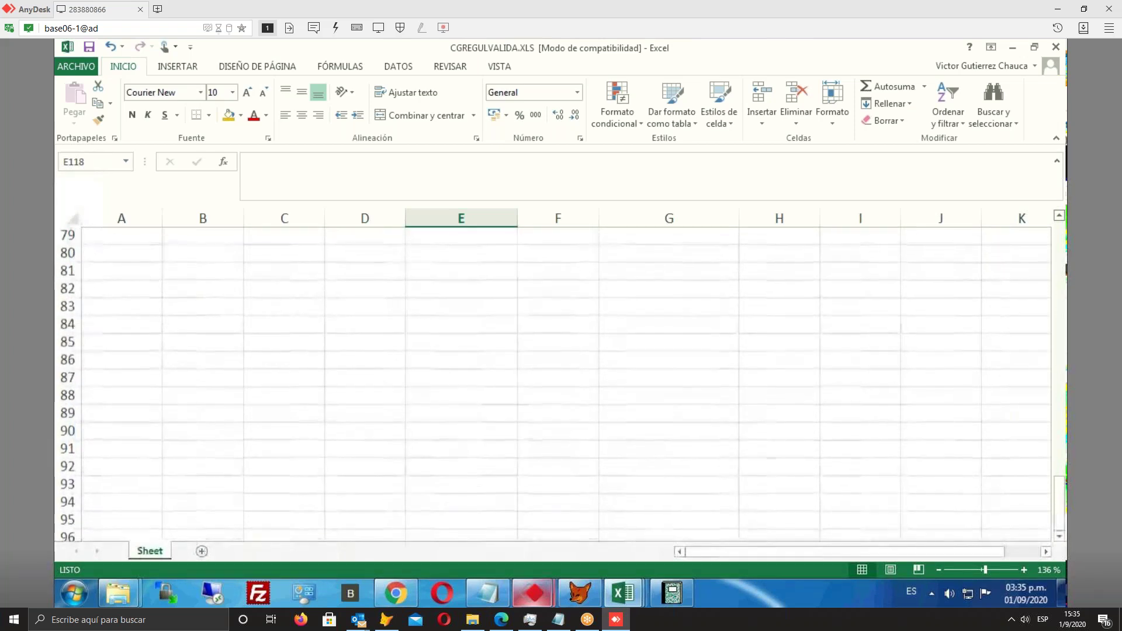
pyautogui.scroll(2, 560, 380)
pyautogui.scroll(1, 560, 379)
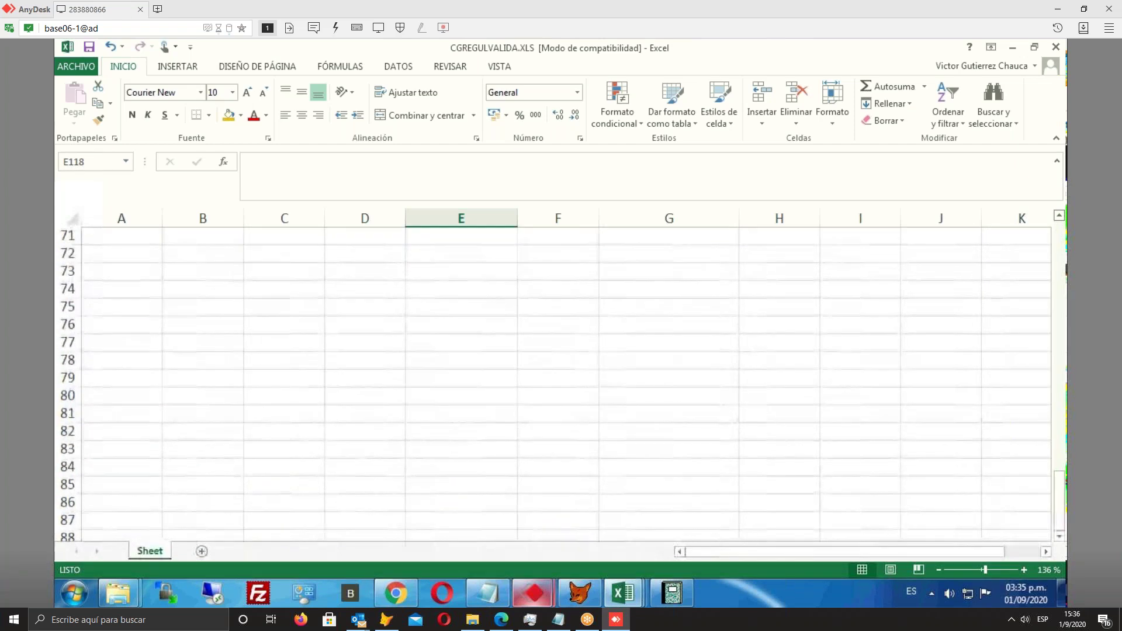
pyautogui.scroll(2, 483, 353)
pyautogui.scroll(1, 578, 354)
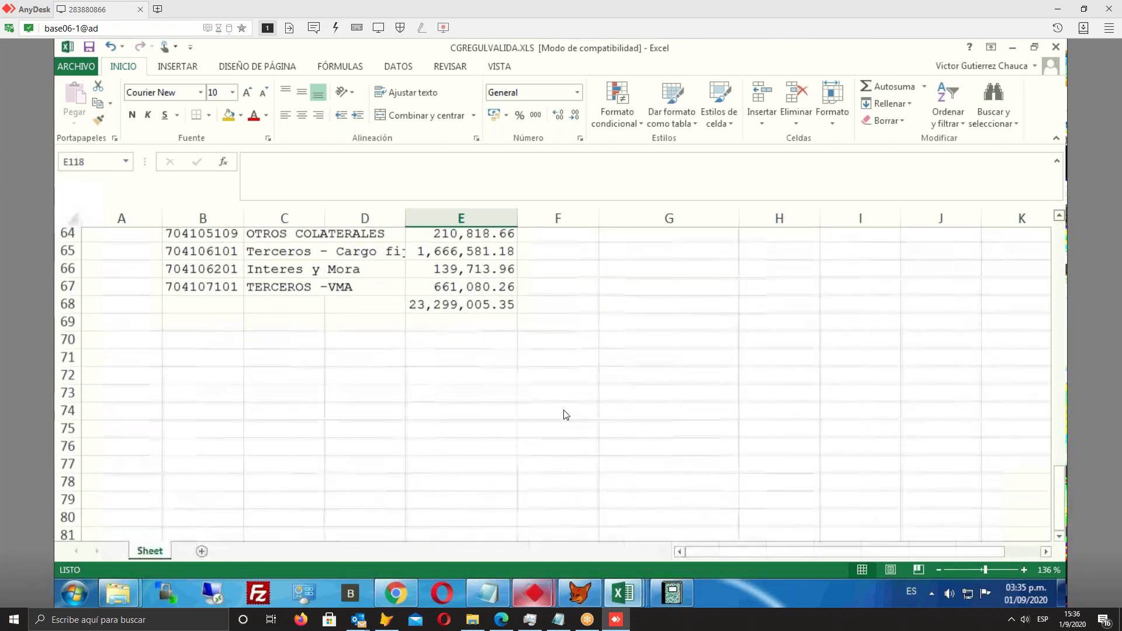
# Review the Hoja de Validación from its heading through the Cargo Fijo and collateral sections to the VMA and Ingresos Totales sections
pyautogui.scroll(8, 566, 416)
pyautogui.scroll(3, 565, 414)
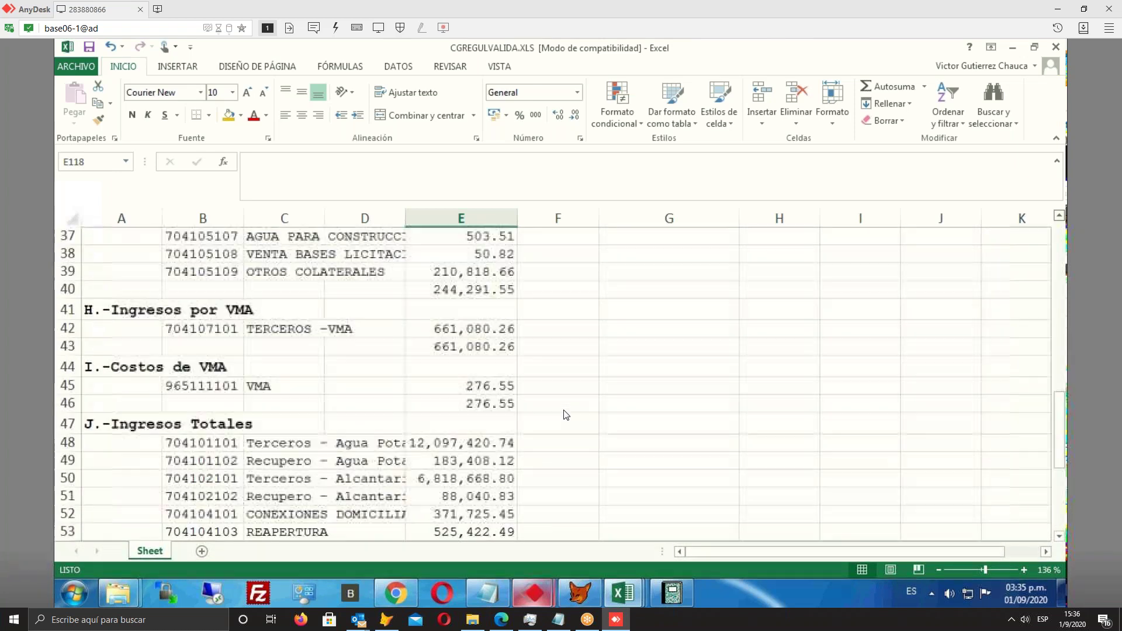
pyautogui.scroll(8, 566, 415)
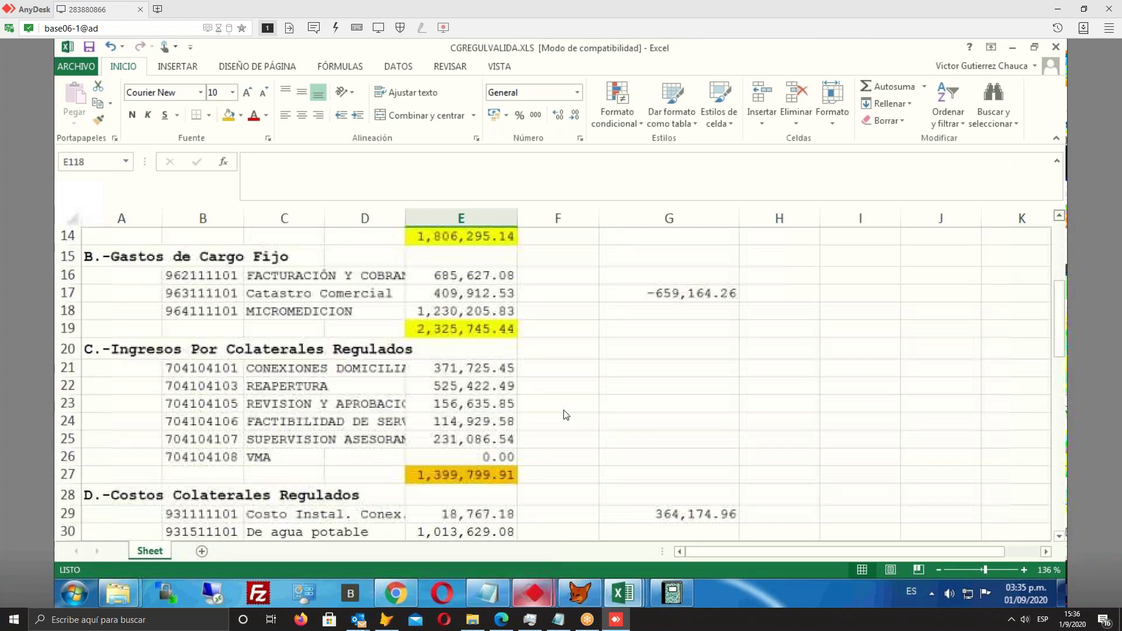
pyautogui.scroll(3, 565, 415)
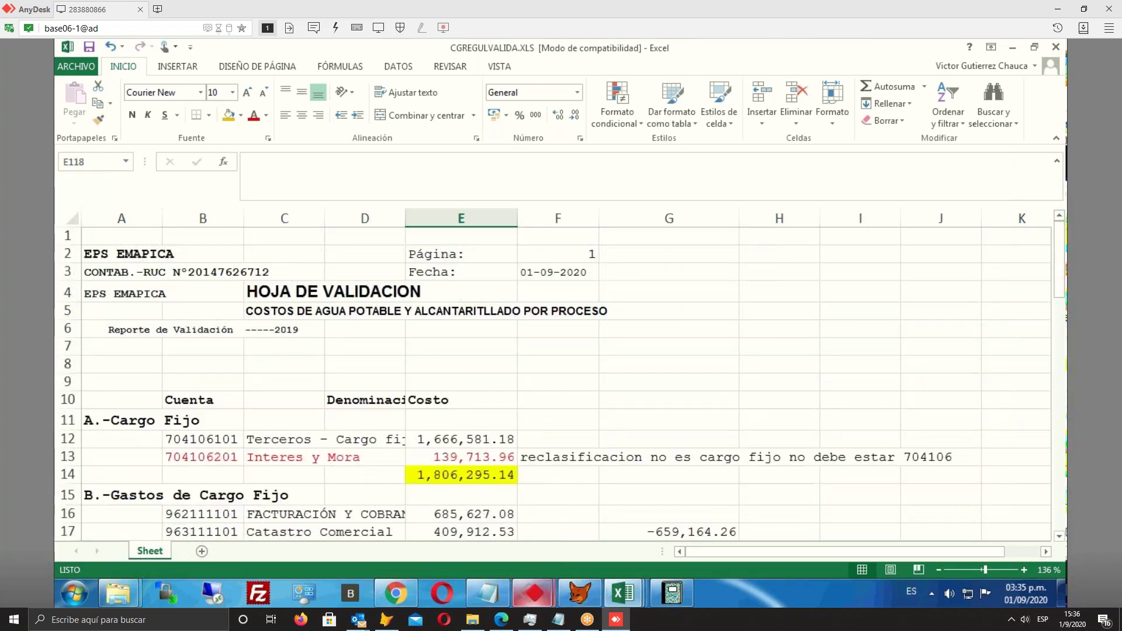
pyautogui.scroll(-1, 571, 438)
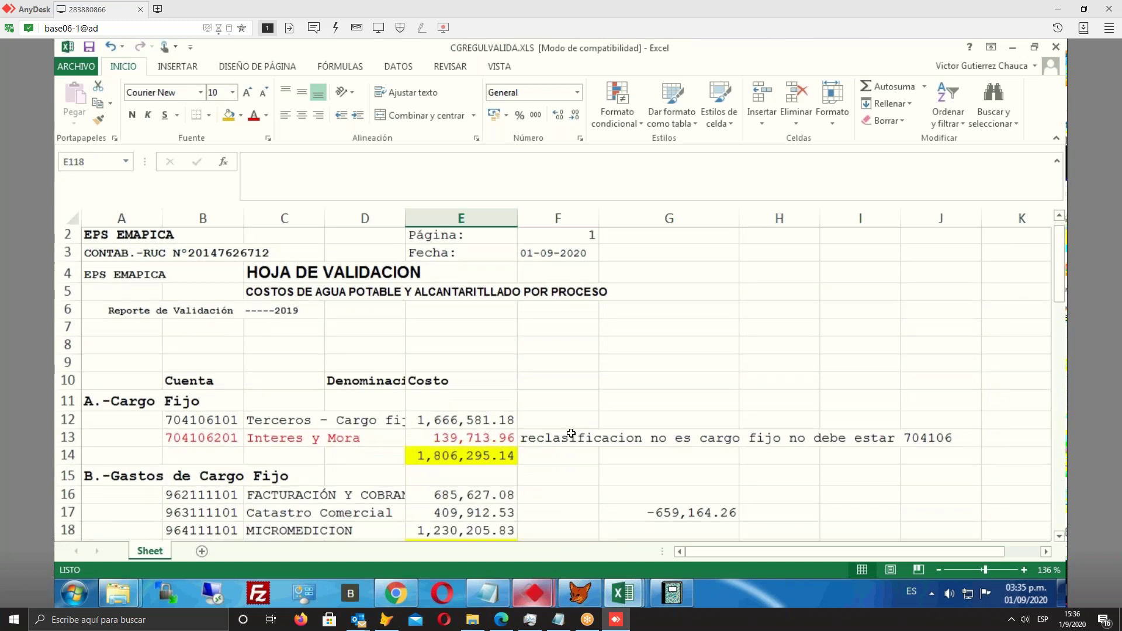
pyautogui.scroll(-2, 571, 438)
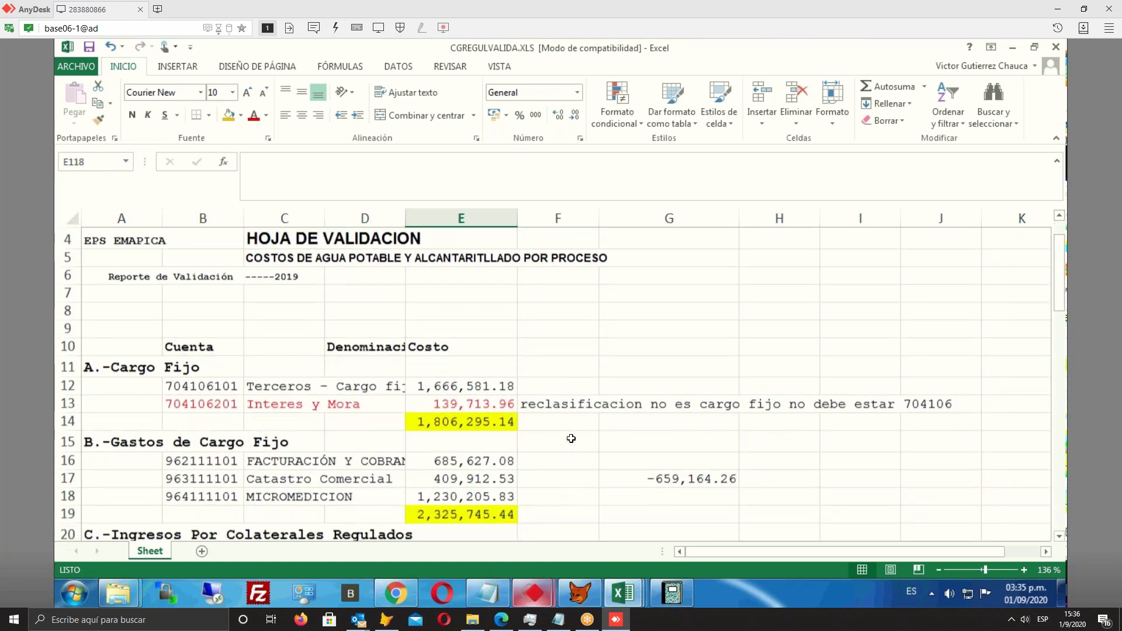
pyautogui.scroll(-2, 552, 452)
pyautogui.scroll(-1, 552, 452)
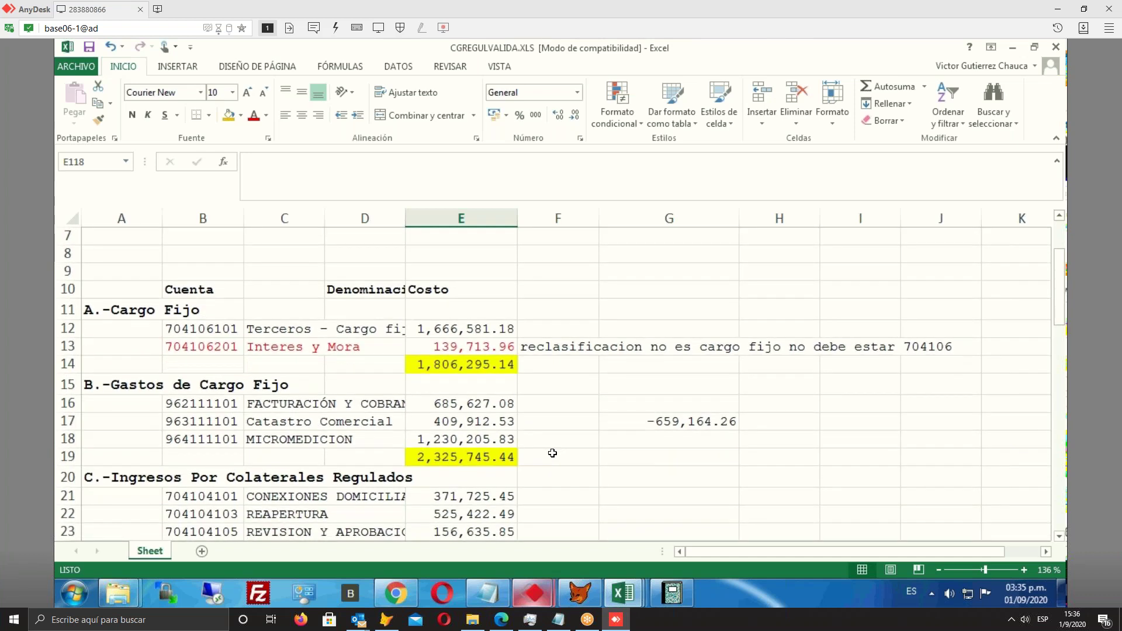
pyautogui.scroll(-2, 552, 453)
pyautogui.scroll(-9, 552, 452)
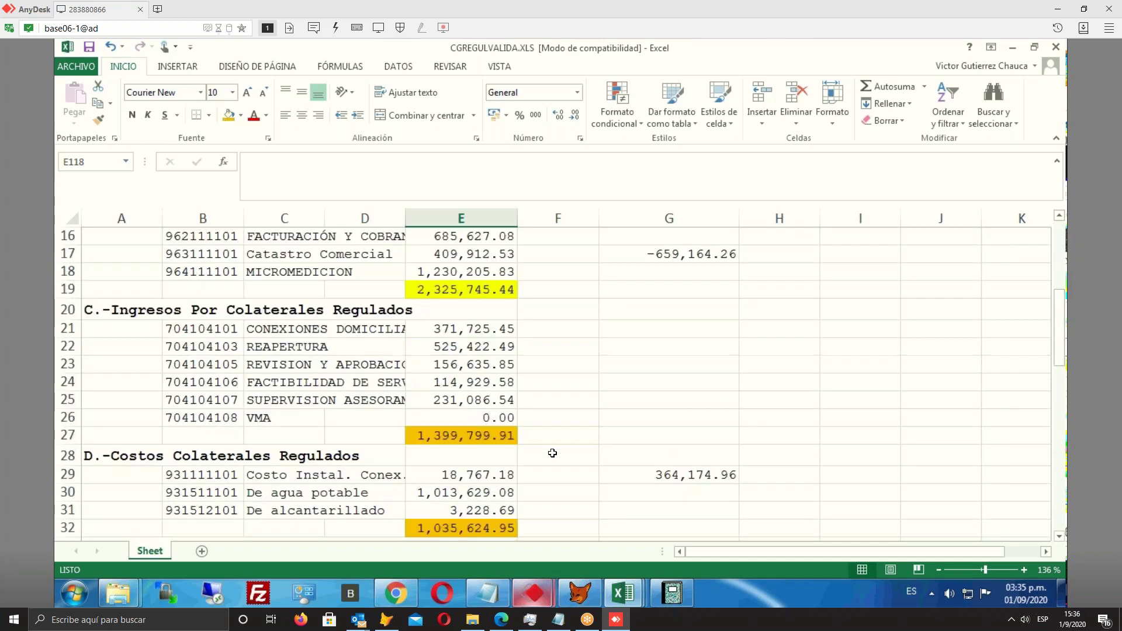
pyautogui.scroll(-1, 552, 452)
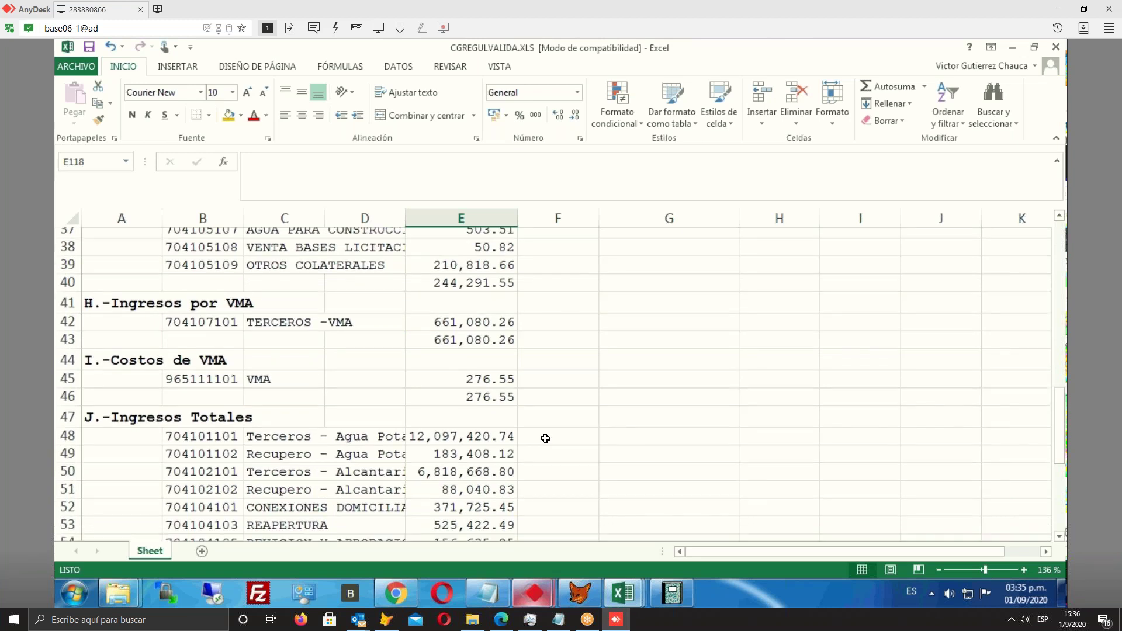
pyautogui.scroll(-1, 541, 382)
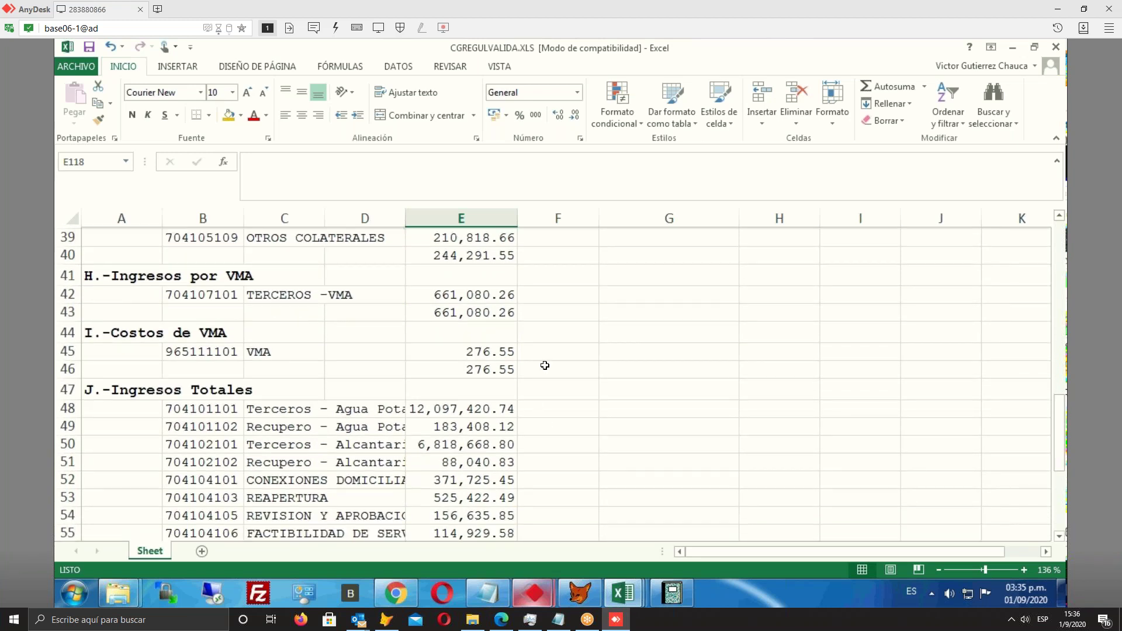
# Highlight the non-regulated collateral income total in E40 with a green fill
pyautogui.scroll(-1, 544, 366)
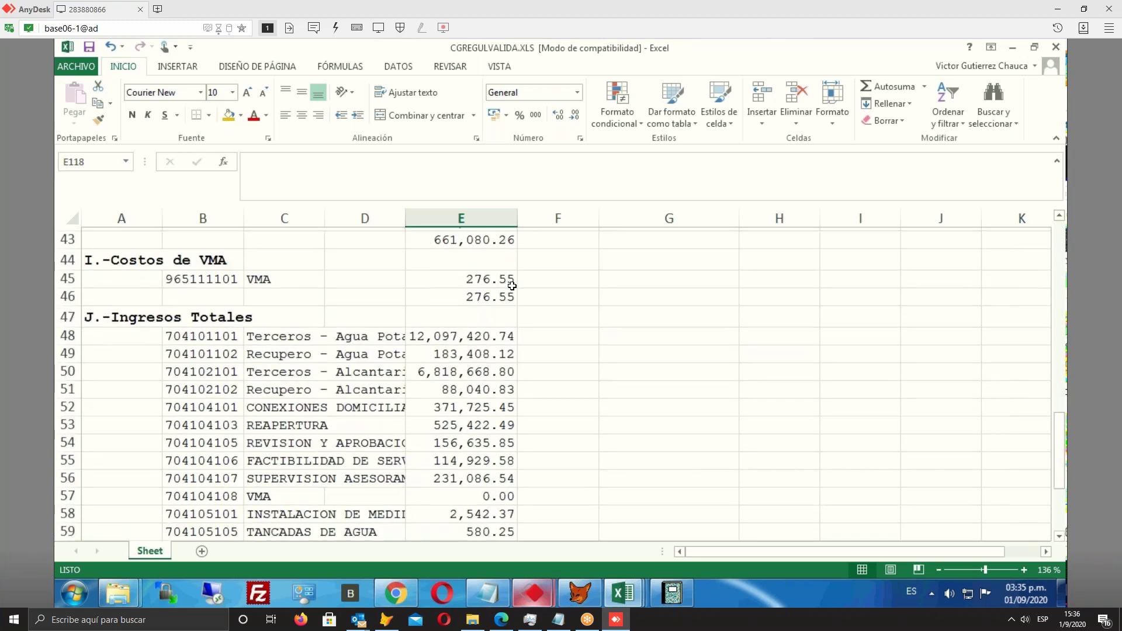
pyautogui.scroll(-1, 512, 286)
pyautogui.scroll(1, 517, 273)
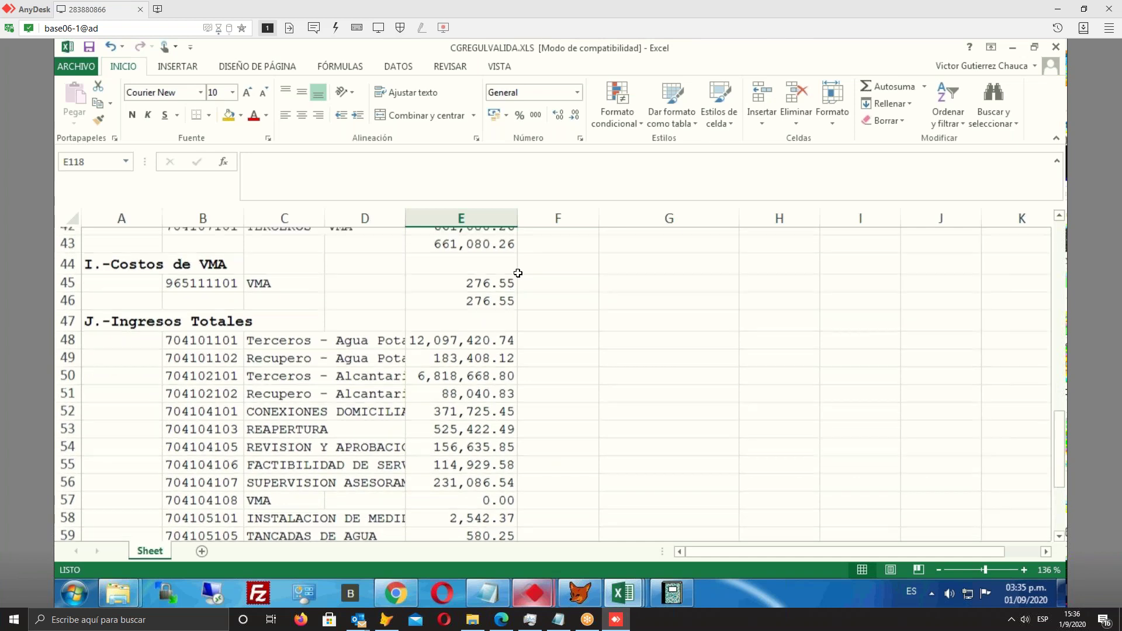
pyautogui.scroll(3, 518, 273)
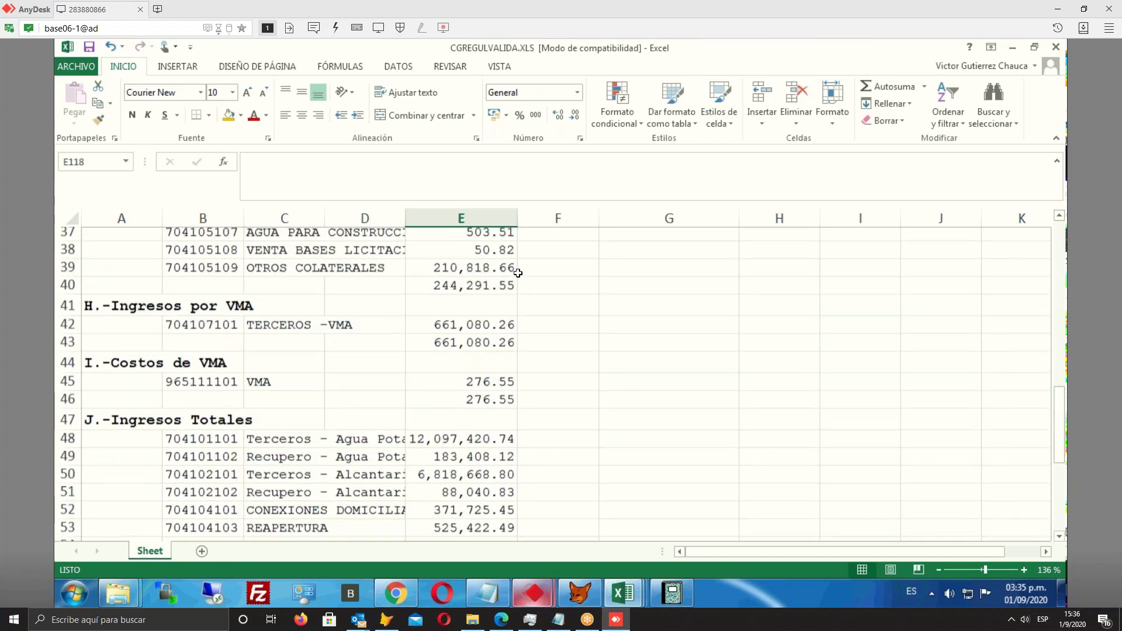
pyautogui.scroll(2, 459, 263)
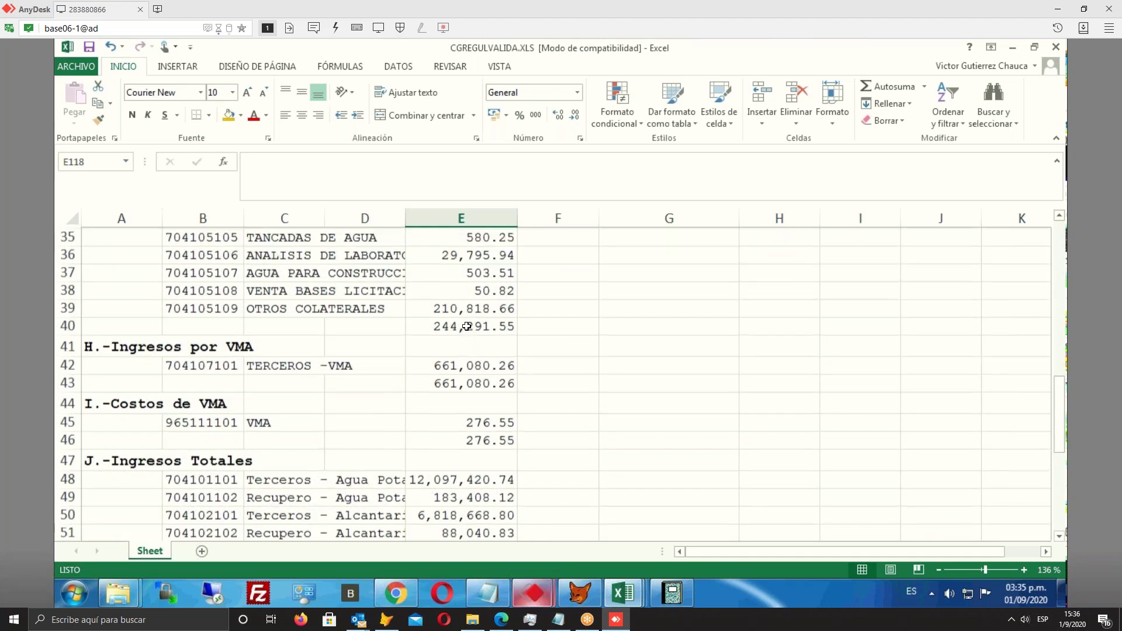
pyautogui.scroll(3, 466, 326)
pyautogui.click(473, 332)
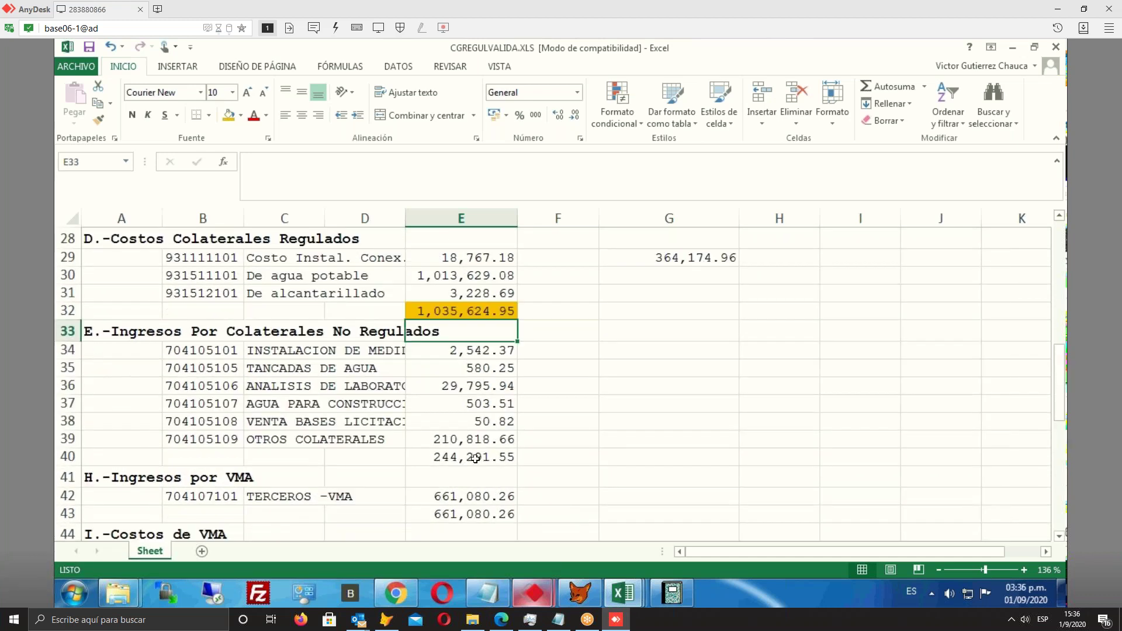
pyautogui.click(475, 458)
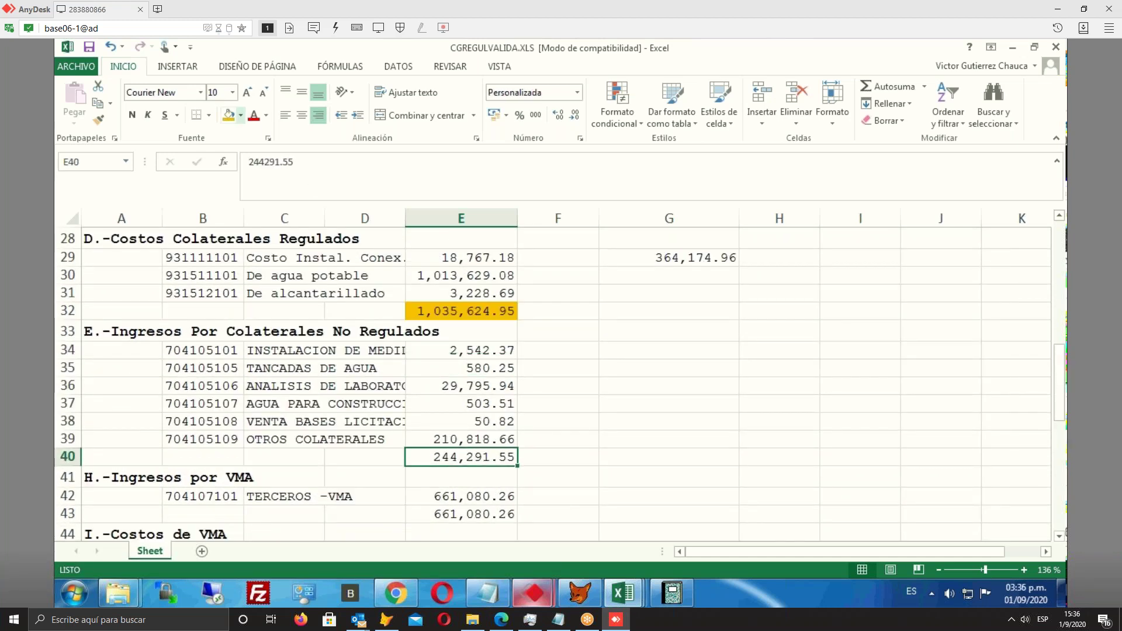
pyautogui.click(241, 115)
pyautogui.click(279, 232)
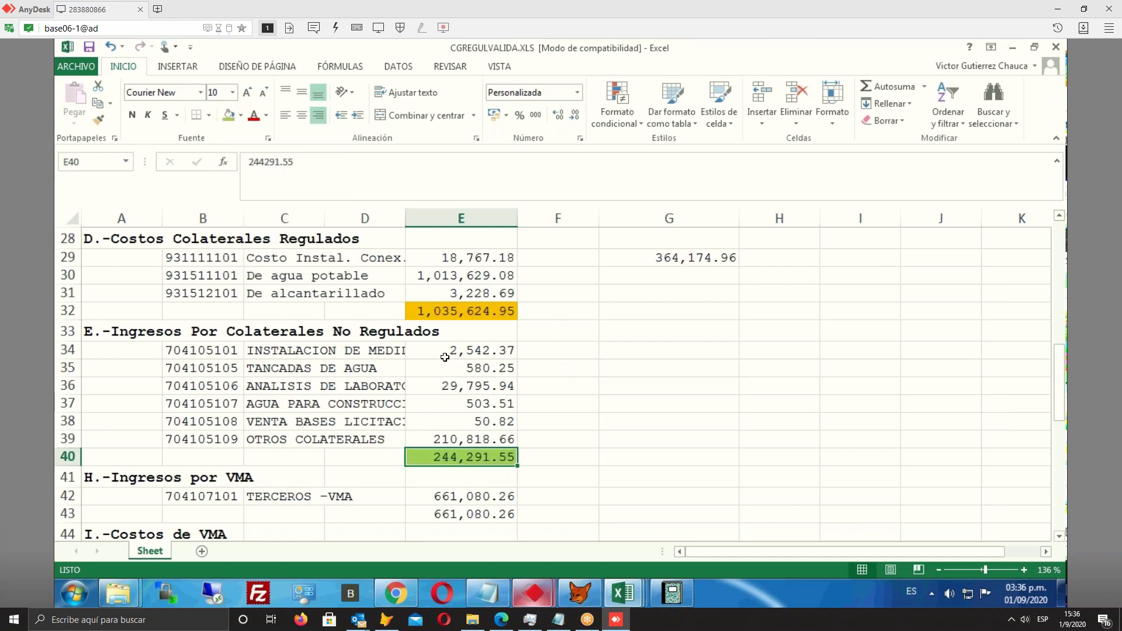
# Check each non-regulated collateral income item in C34:C39 against the section total in E40
pyautogui.click(316, 354)
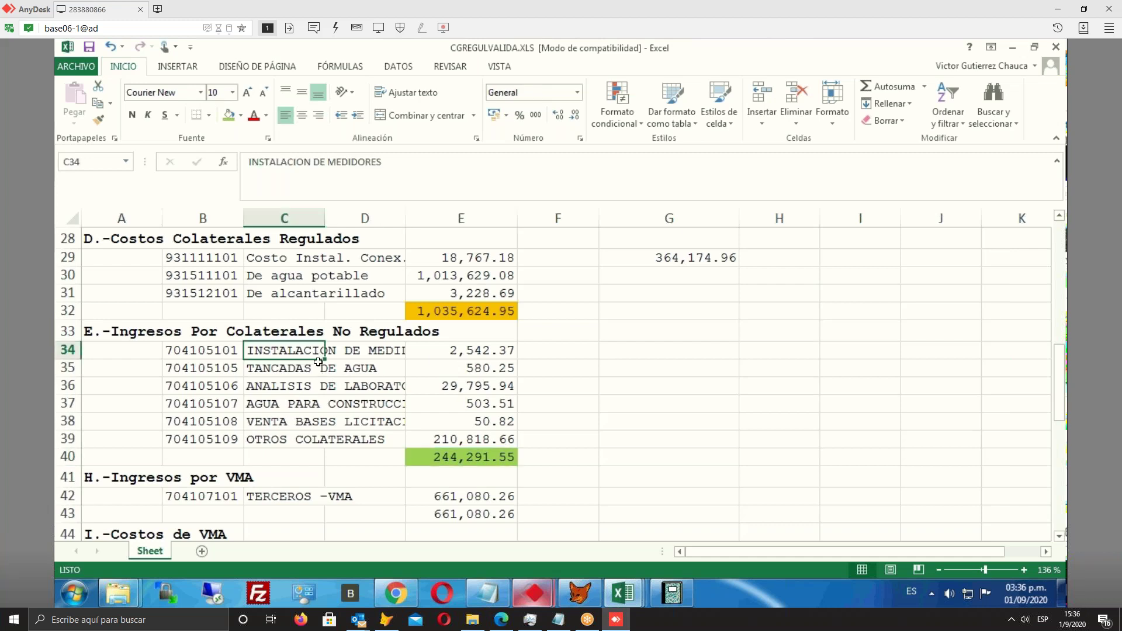
pyautogui.click(316, 375)
pyautogui.click(316, 388)
pyautogui.click(315, 405)
pyautogui.click(315, 421)
pyautogui.click(315, 439)
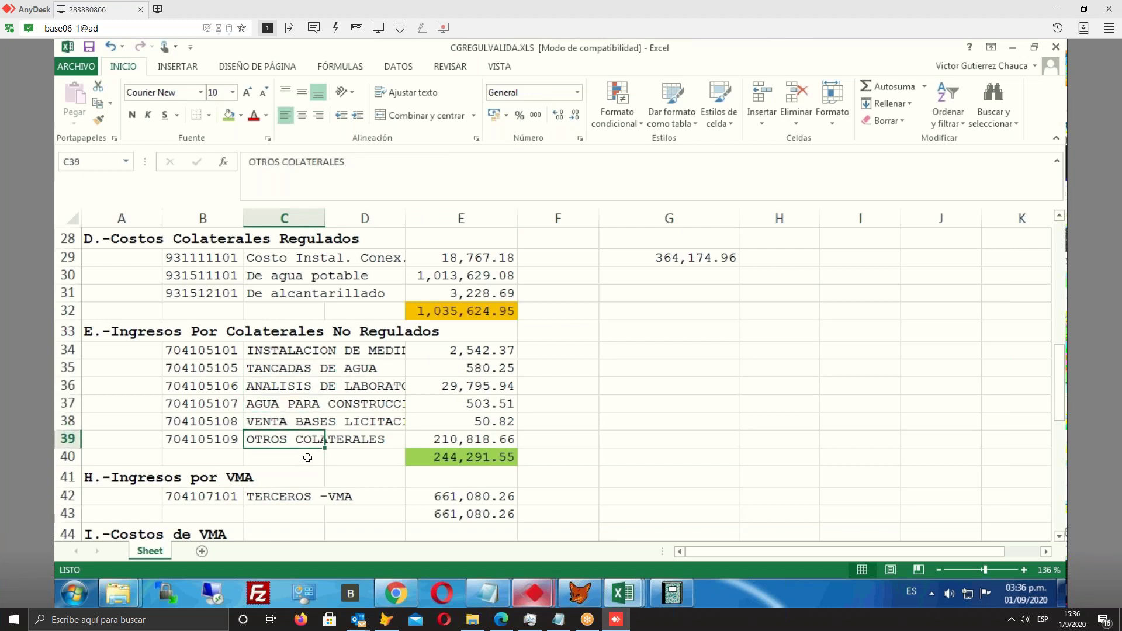
pyautogui.click(439, 458)
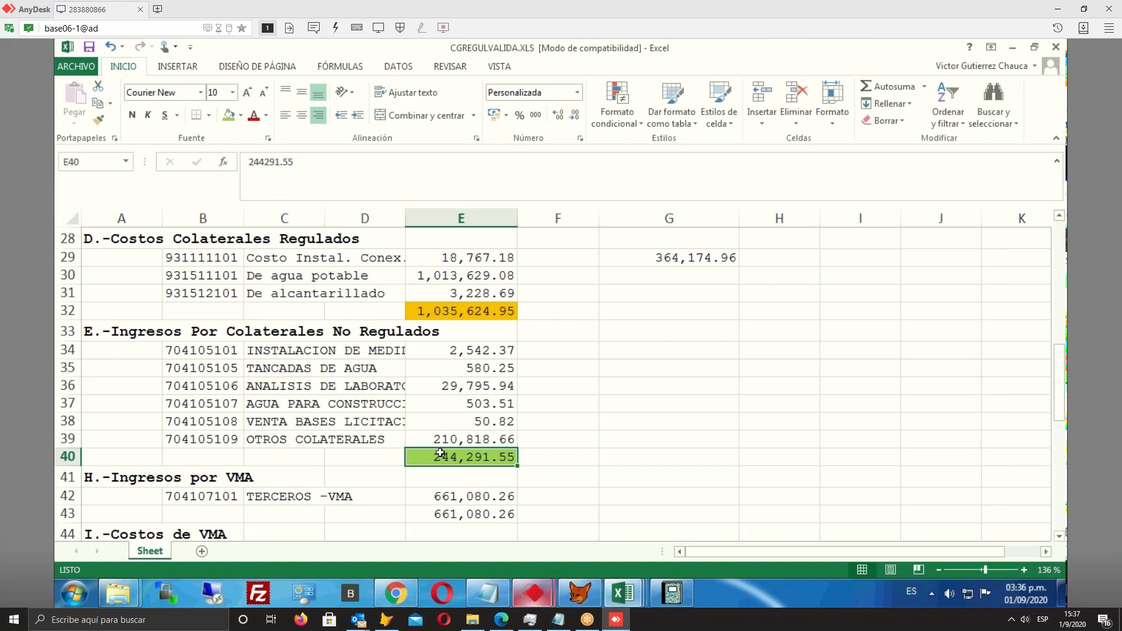
pyautogui.click(356, 384)
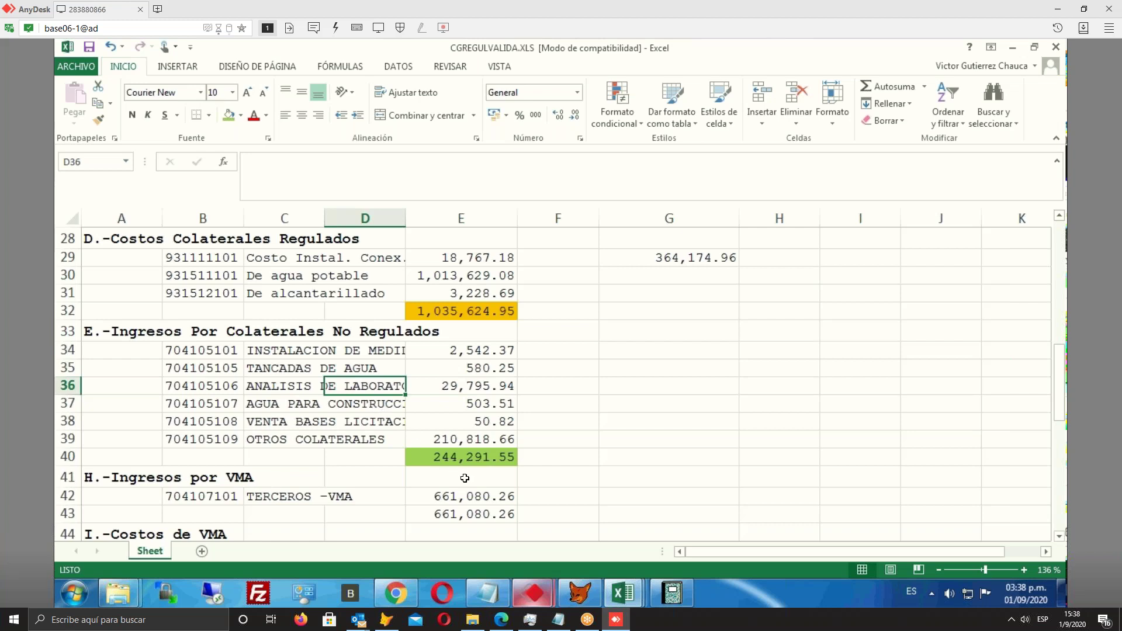
# Examine the VMA income, VMA costs and Ingresos Totales sections, and return to the collateral and Cargo Fijo sections above
pyautogui.scroll(-3, 465, 478)
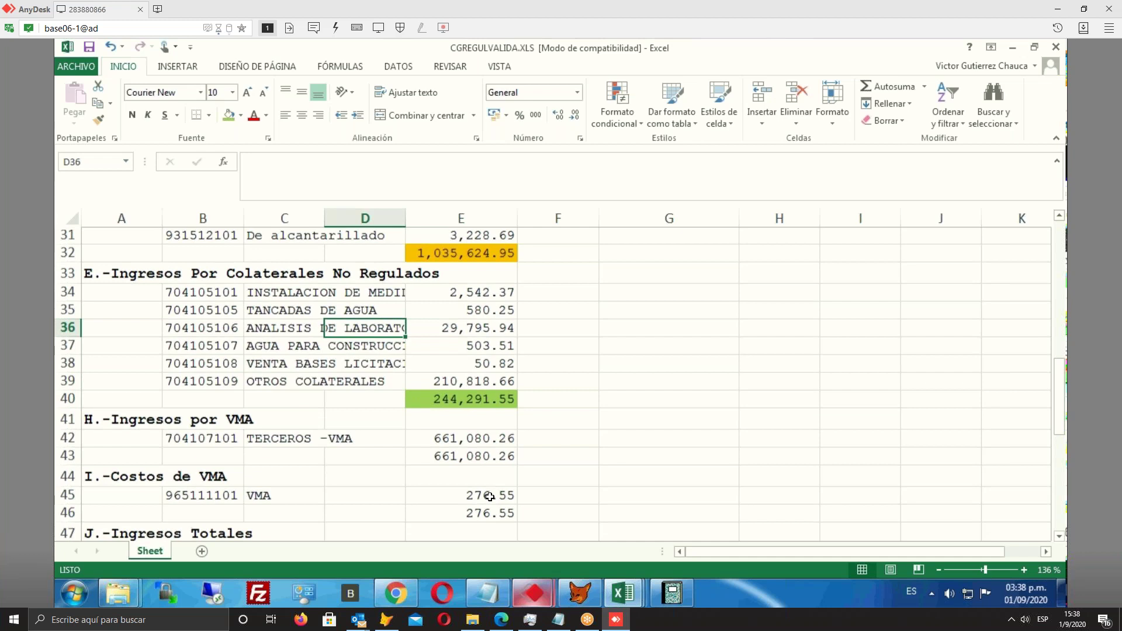
pyautogui.scroll(-3, 490, 496)
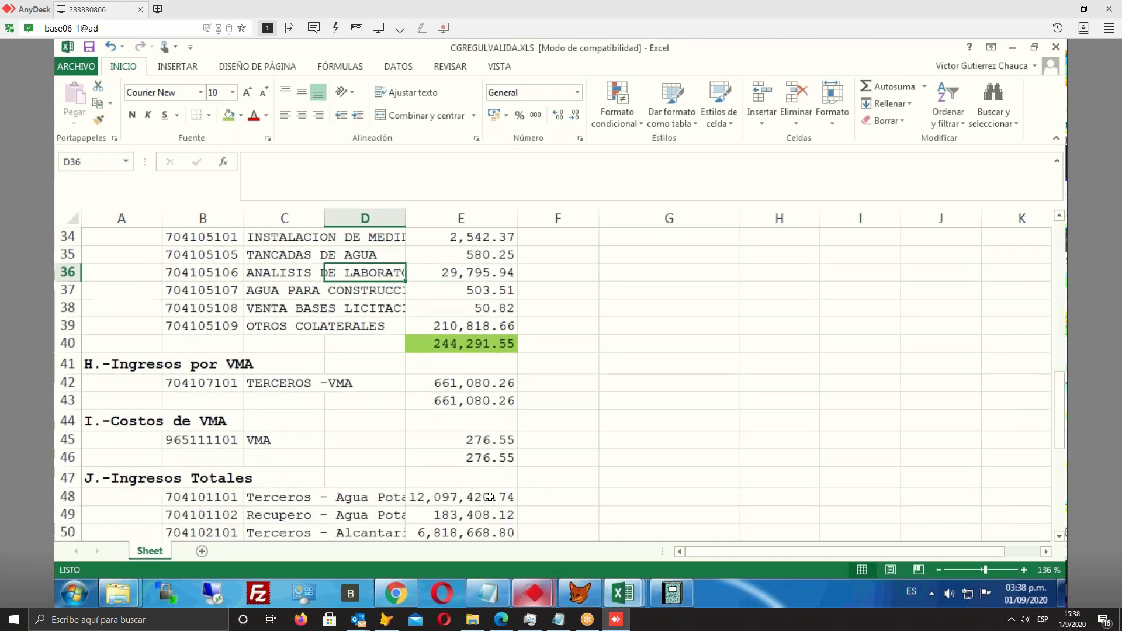
pyautogui.click(490, 496)
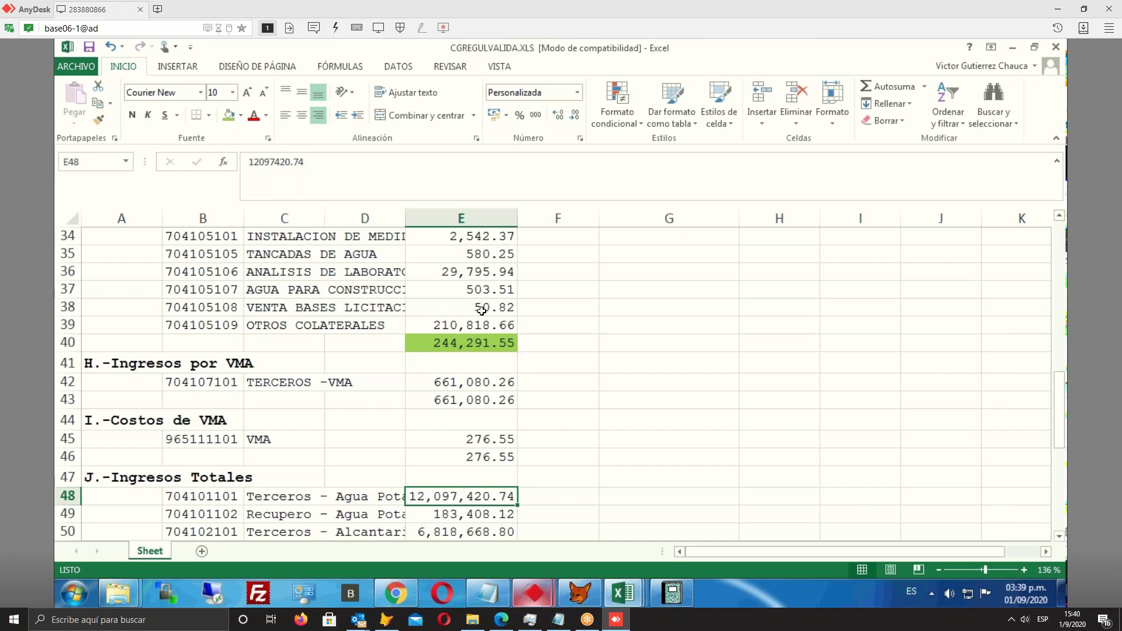
pyautogui.scroll(1, 462, 331)
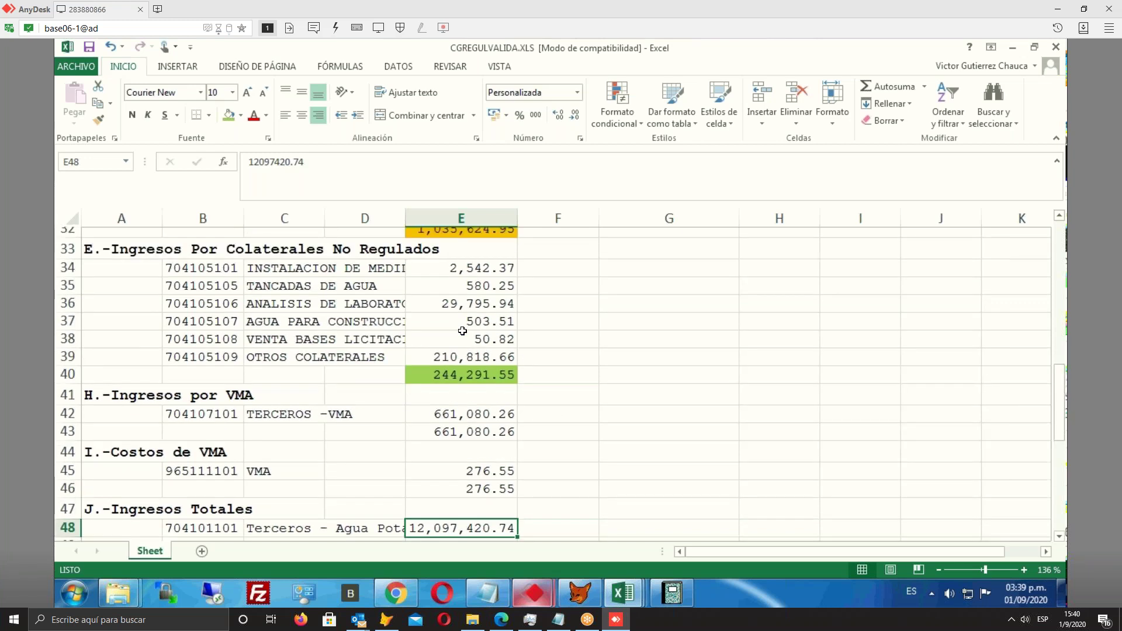
pyautogui.scroll(1, 463, 331)
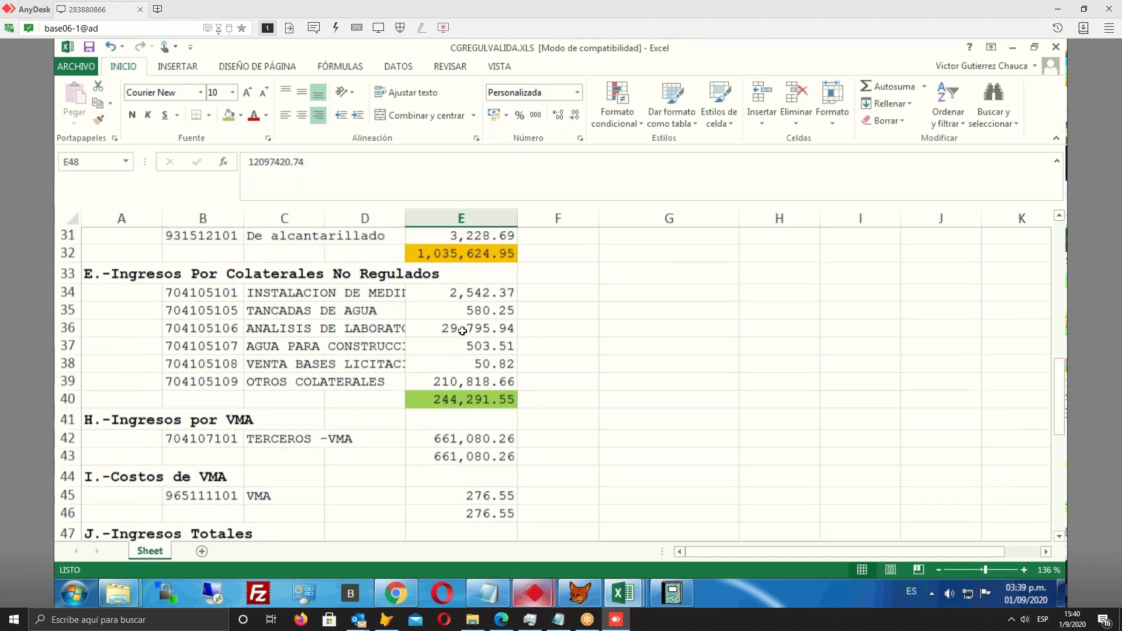
pyautogui.scroll(1, 463, 330)
pyautogui.scroll(2, 459, 337)
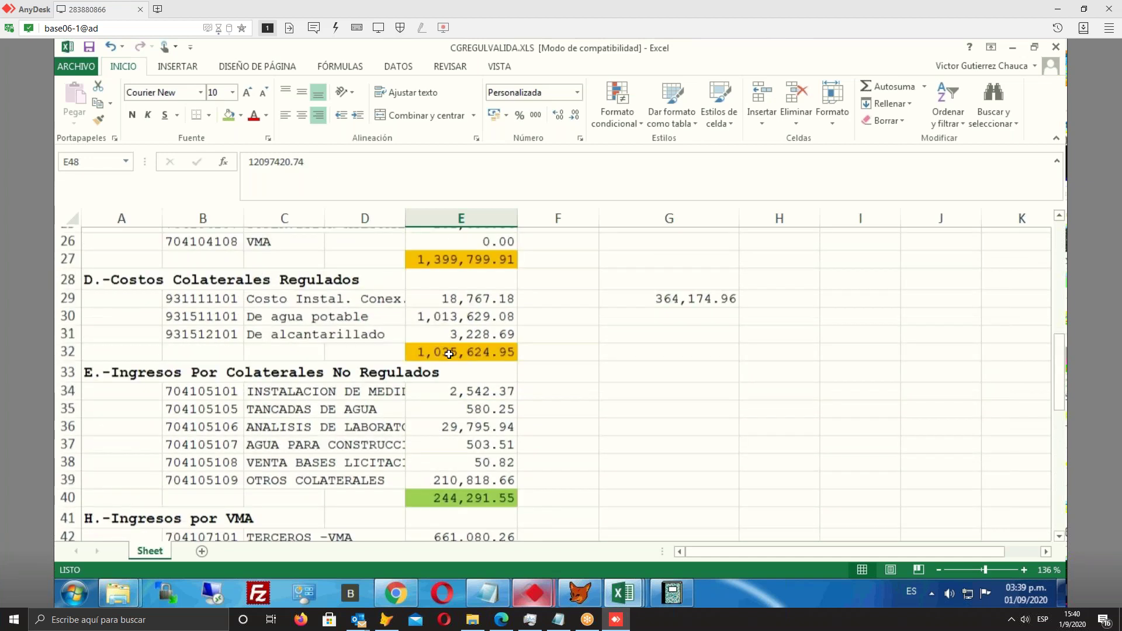
pyautogui.scroll(7, 449, 354)
pyautogui.scroll(-3, 449, 354)
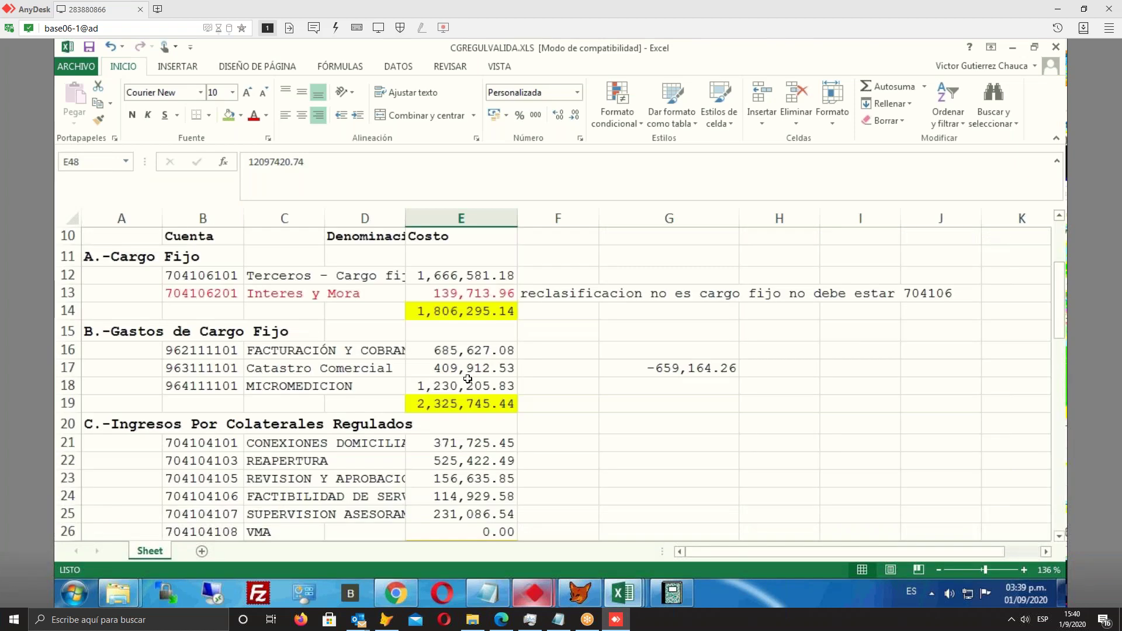
# Switch to Avalon and set the accounting date to 31/03/2020
pyautogui.click(682, 594)
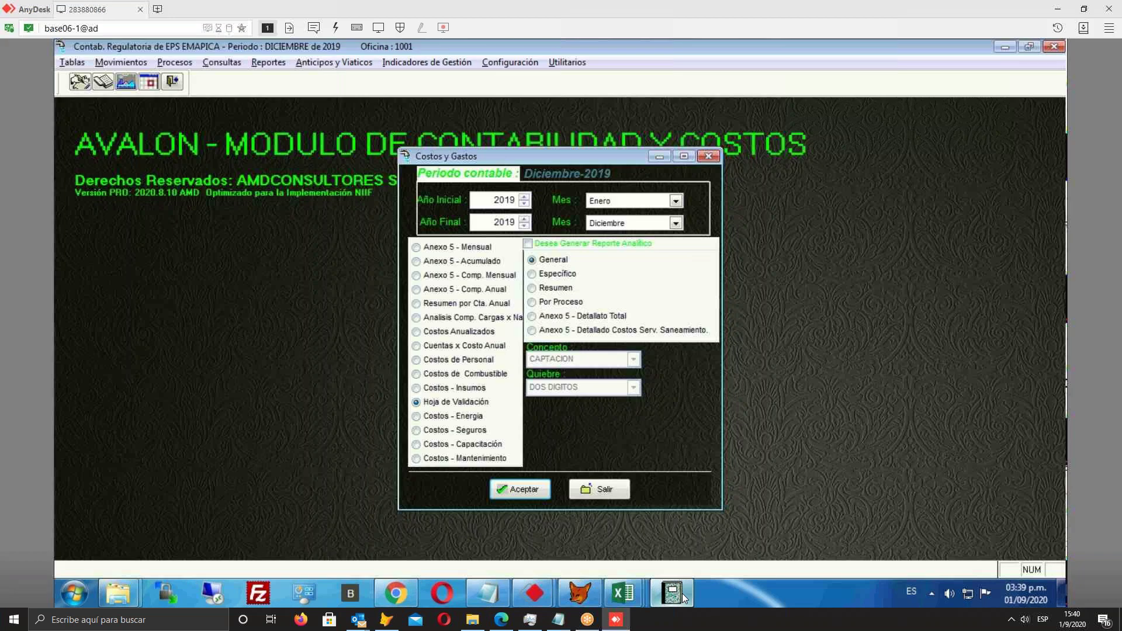
pyautogui.press('Return')
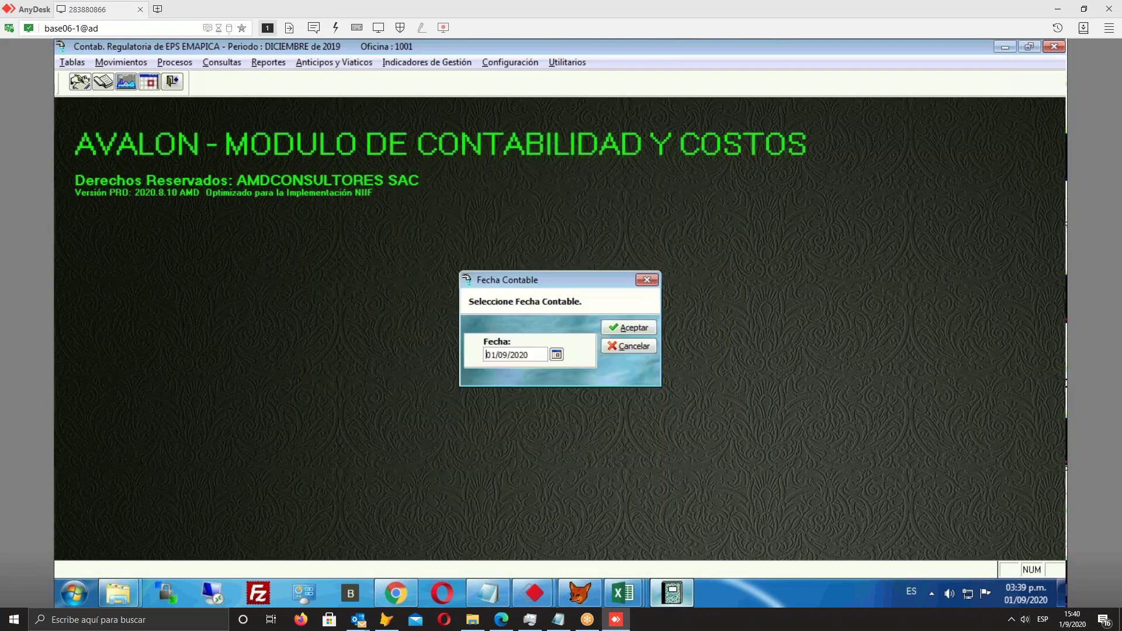
pyautogui.write('31032020')
pyautogui.click(626, 327)
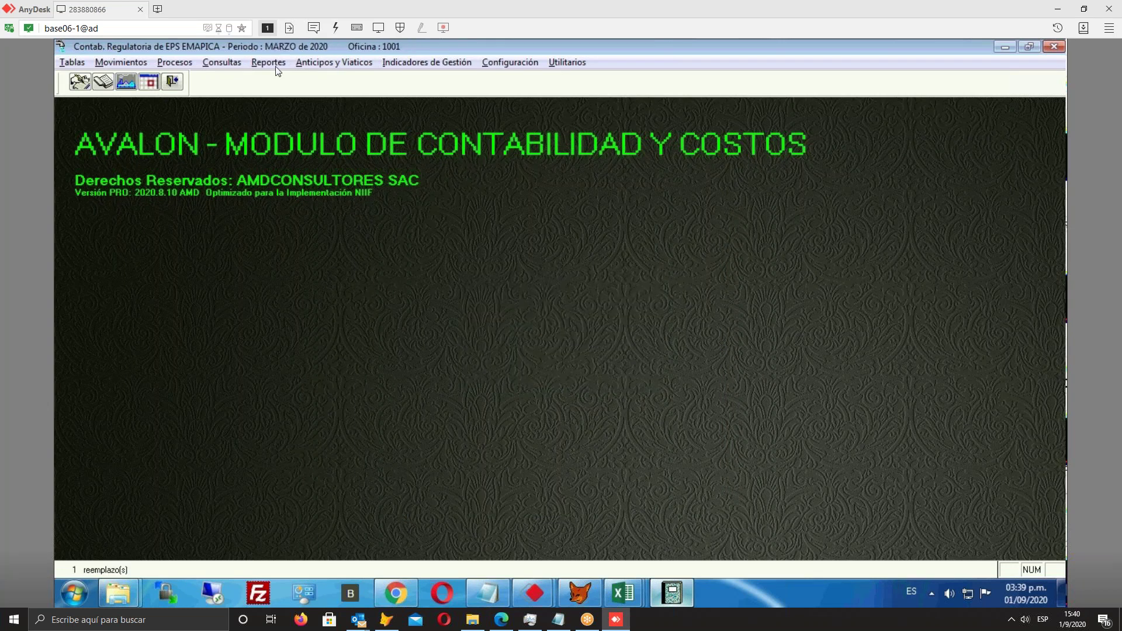
# Generate the Hoja de Validación from the regulatory Costos y Gastos reports for Enero to Marzo 2020
pyautogui.click(277, 66)
pyautogui.click(385, 380)
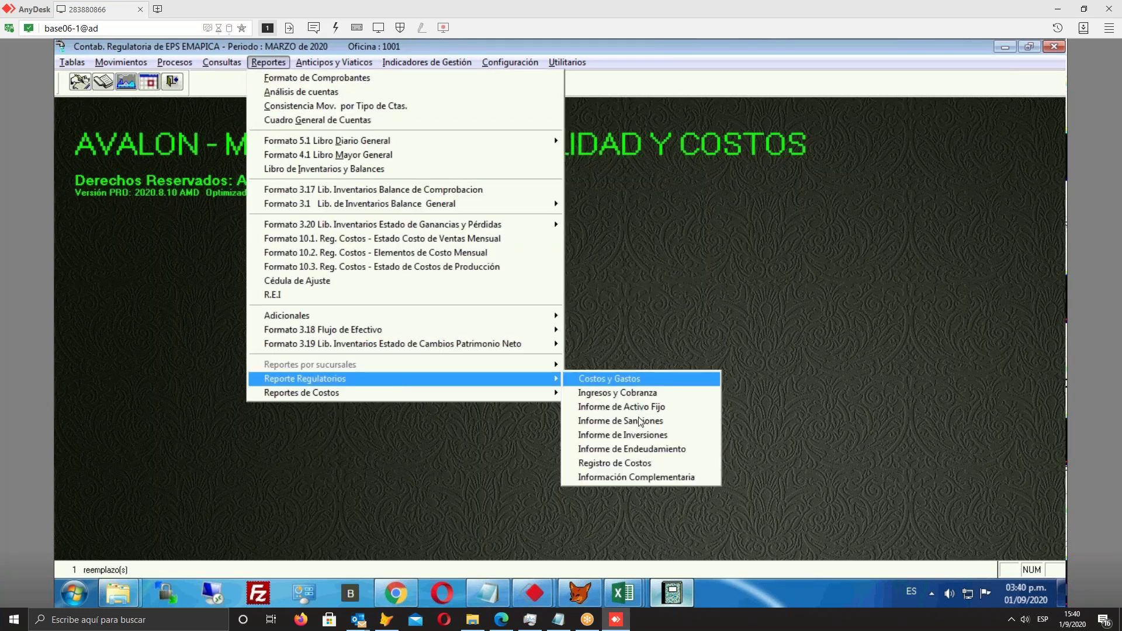
pyautogui.click(620, 380)
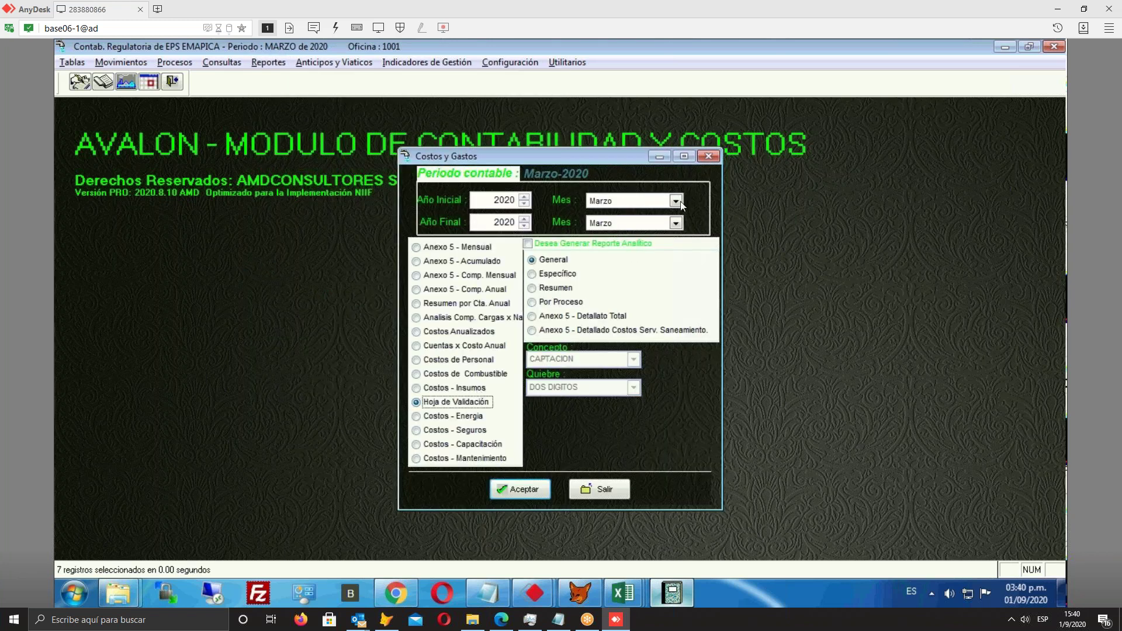
pyautogui.click(677, 202)
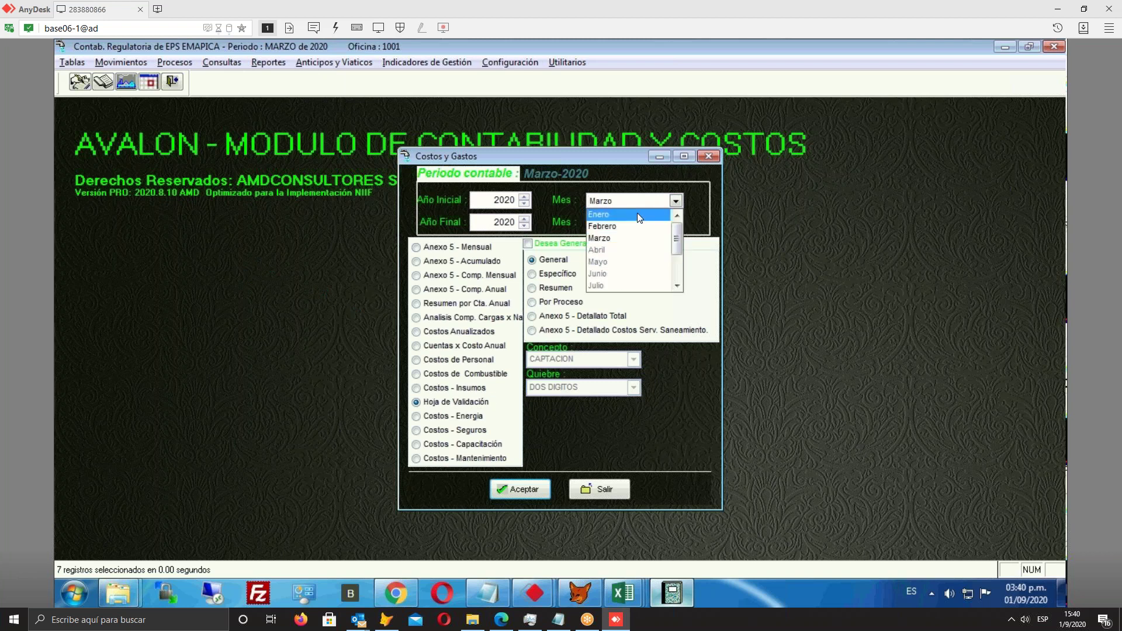
pyautogui.click(637, 215)
pyautogui.click(543, 487)
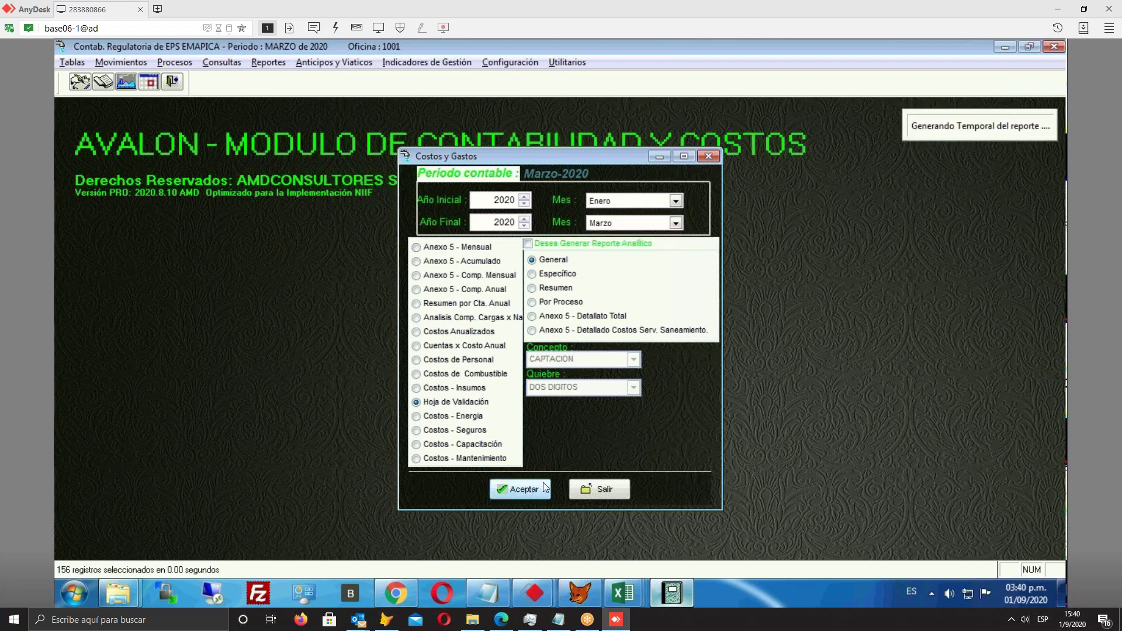
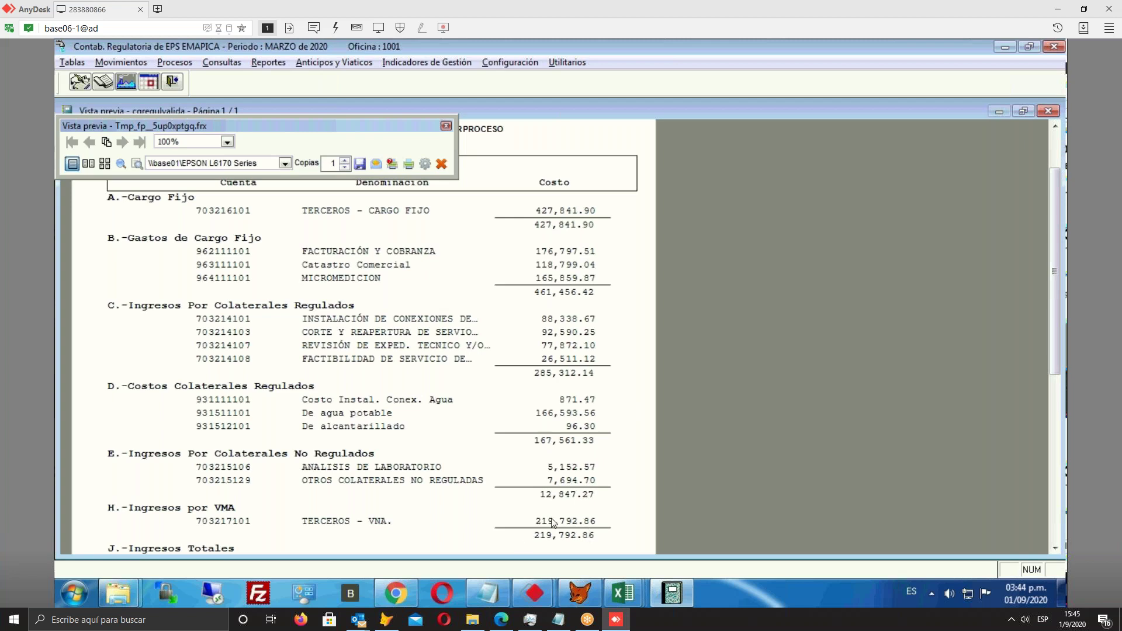
# Review the 2020 Hoja de Validación's Cargo Fijo, collateral, VMA and Ingresos Totales sections, and close the preview and report dialog
pyautogui.scroll(-1, 564, 503)
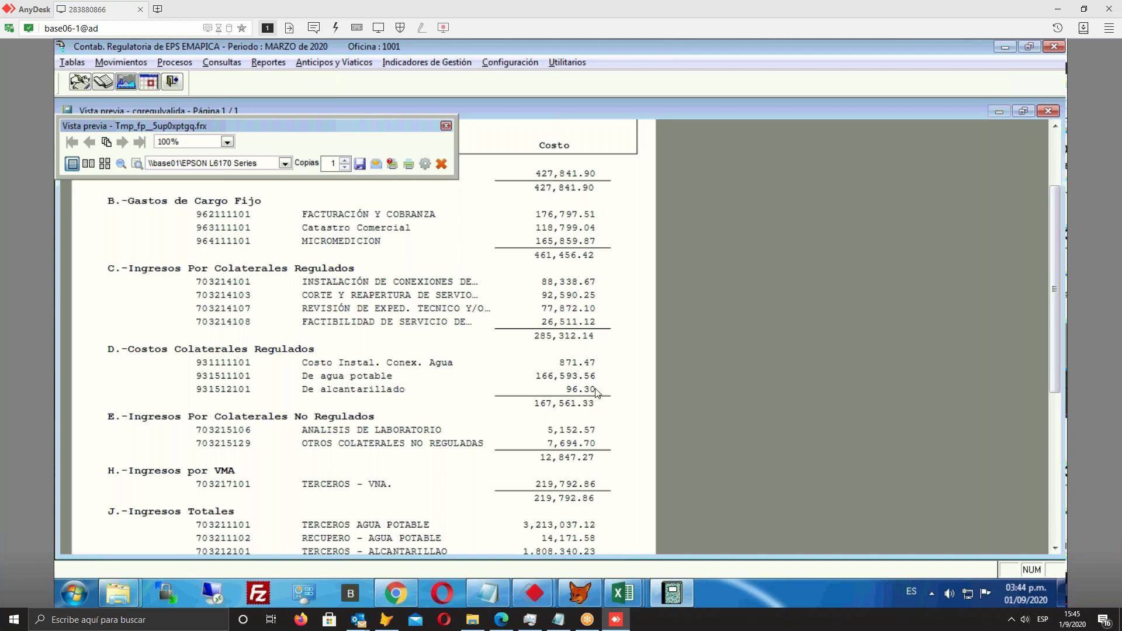
pyautogui.scroll(3, 553, 287)
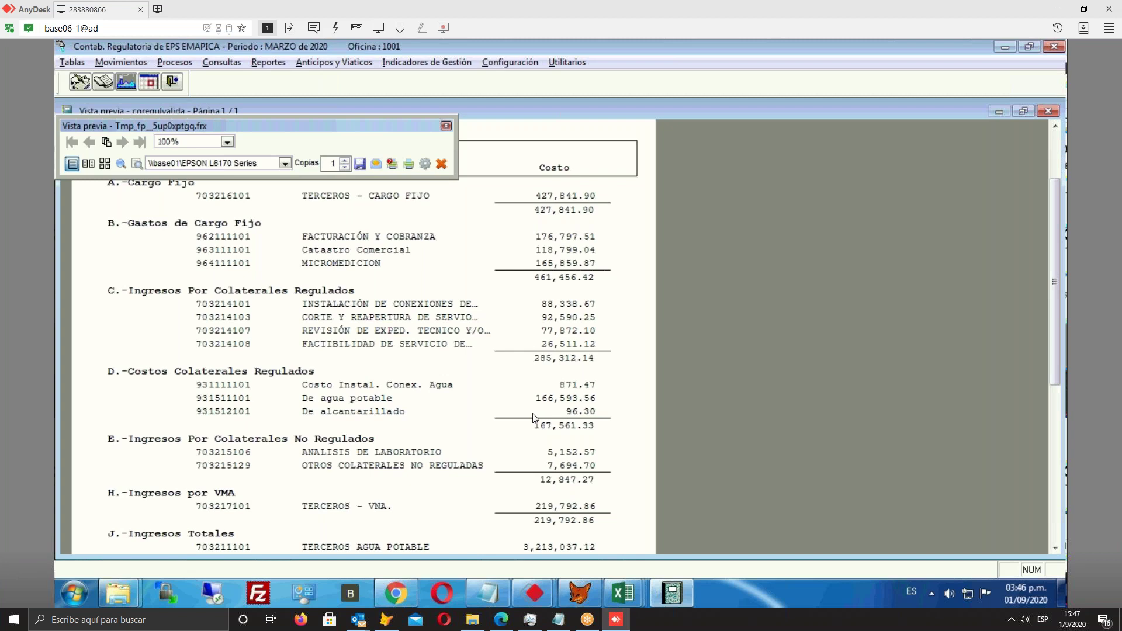
pyautogui.scroll(-1, 532, 413)
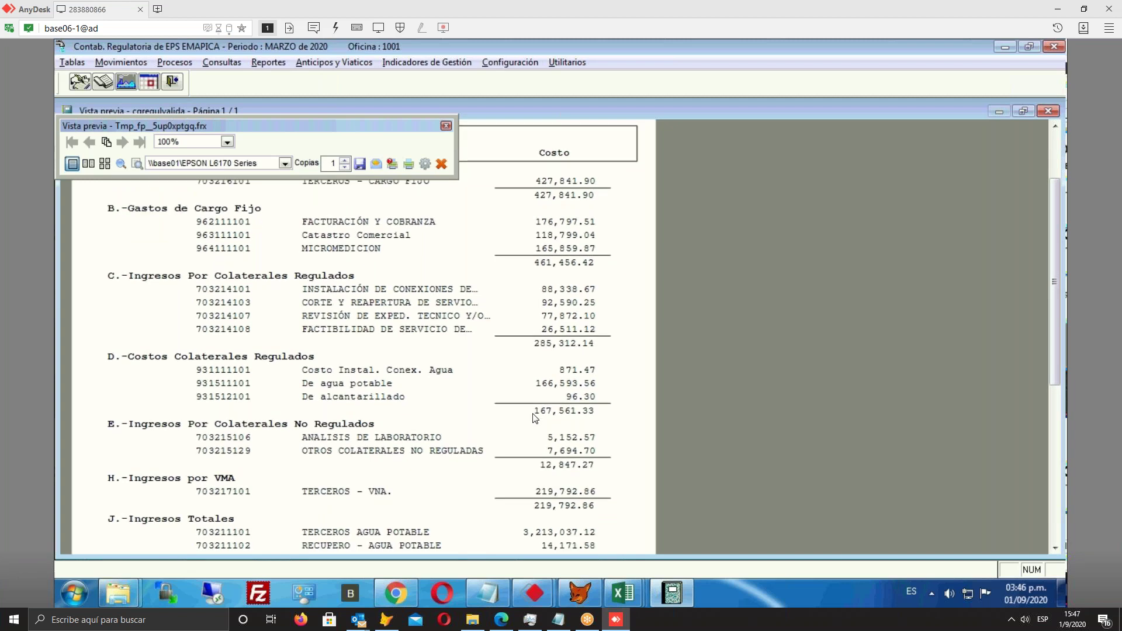
pyautogui.scroll(1, 533, 417)
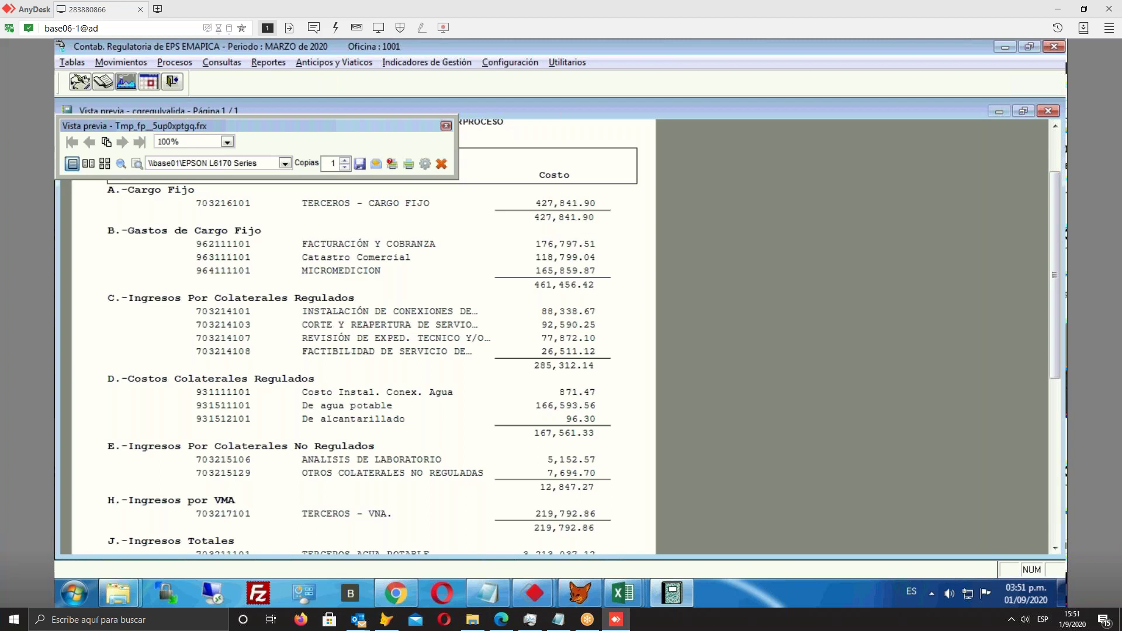
pyautogui.press('Escape')
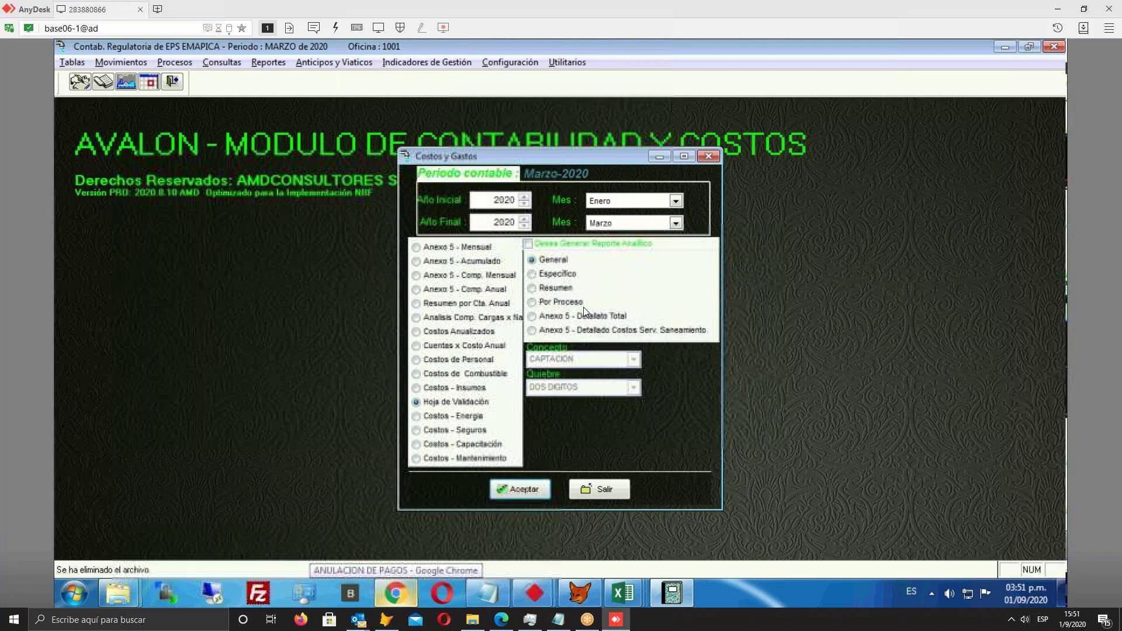
pyautogui.press('Escape')
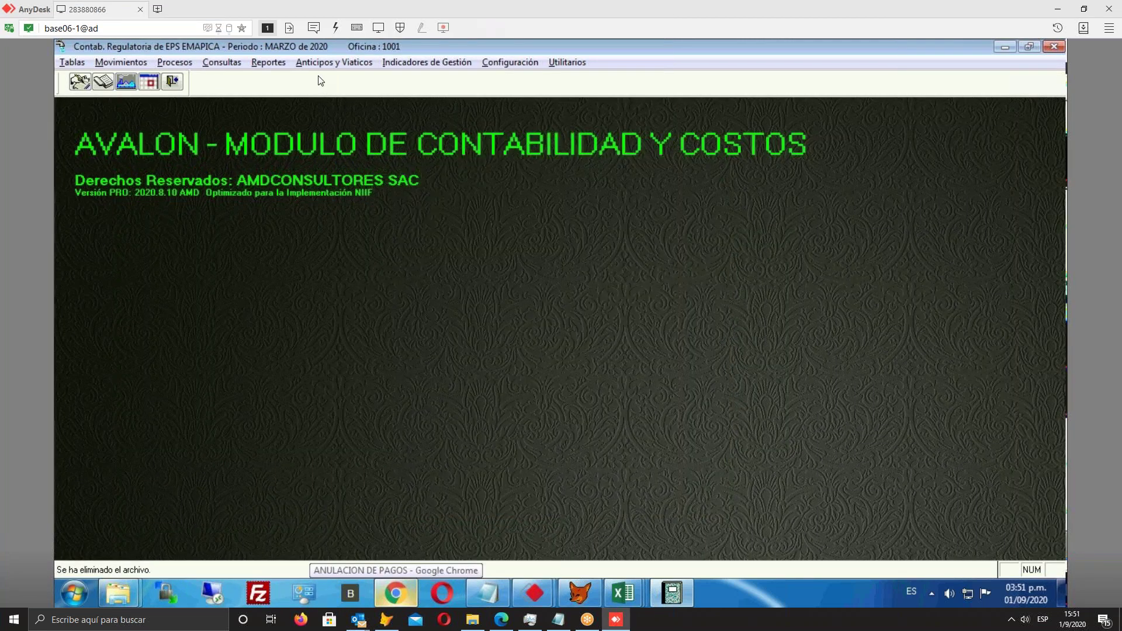
# Open the regulatory Costos y Gastos reports and select Anexo 5 - Acumulado for Enero to Marzo 2020
pyautogui.click(272, 62)
pyautogui.moveTo(352, 381)
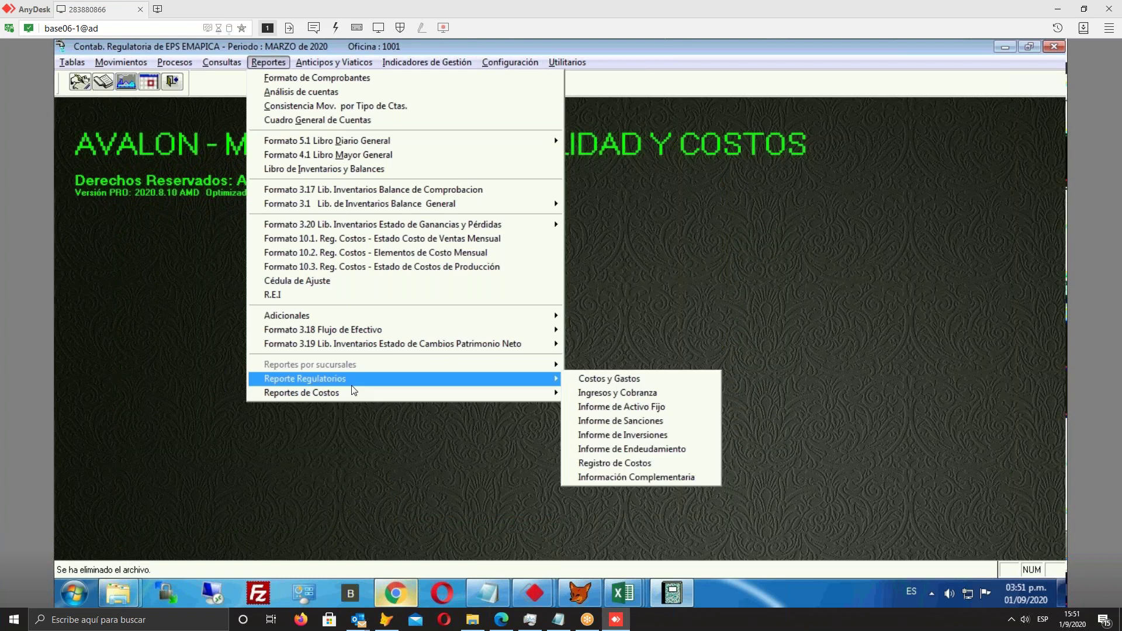
pyautogui.click(647, 380)
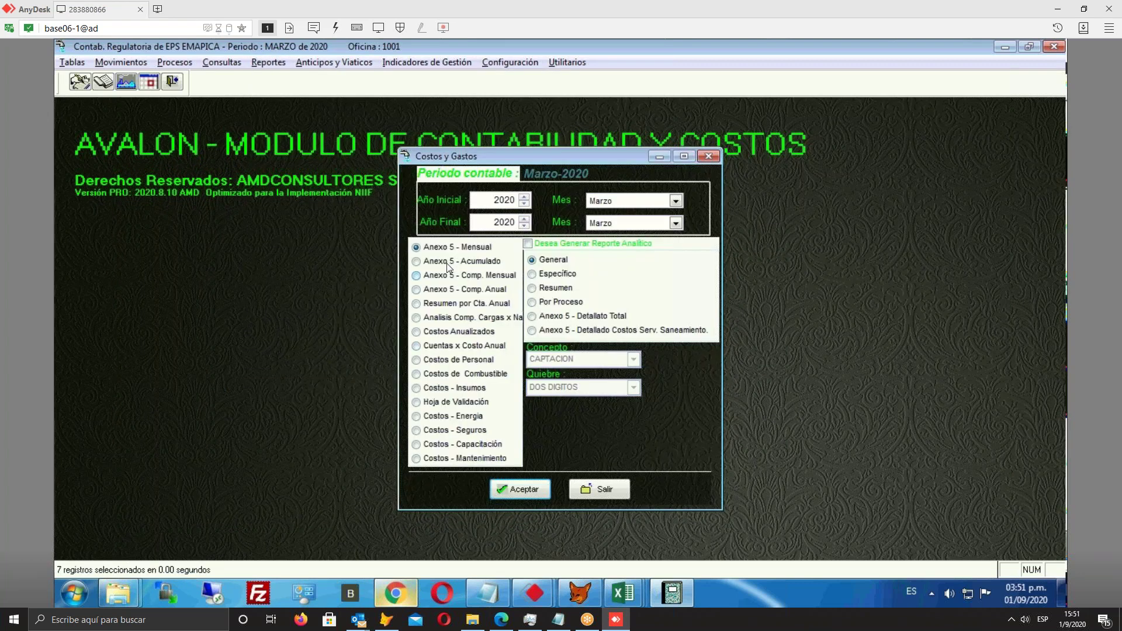
pyautogui.click(416, 262)
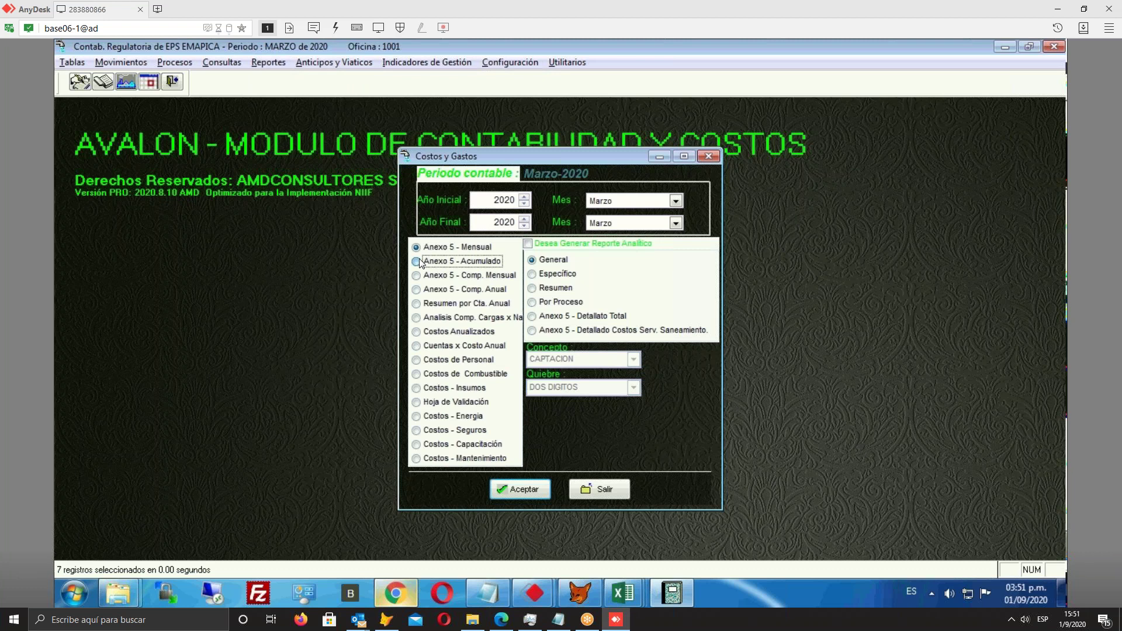
pyautogui.click(675, 201)
pyautogui.click(678, 218)
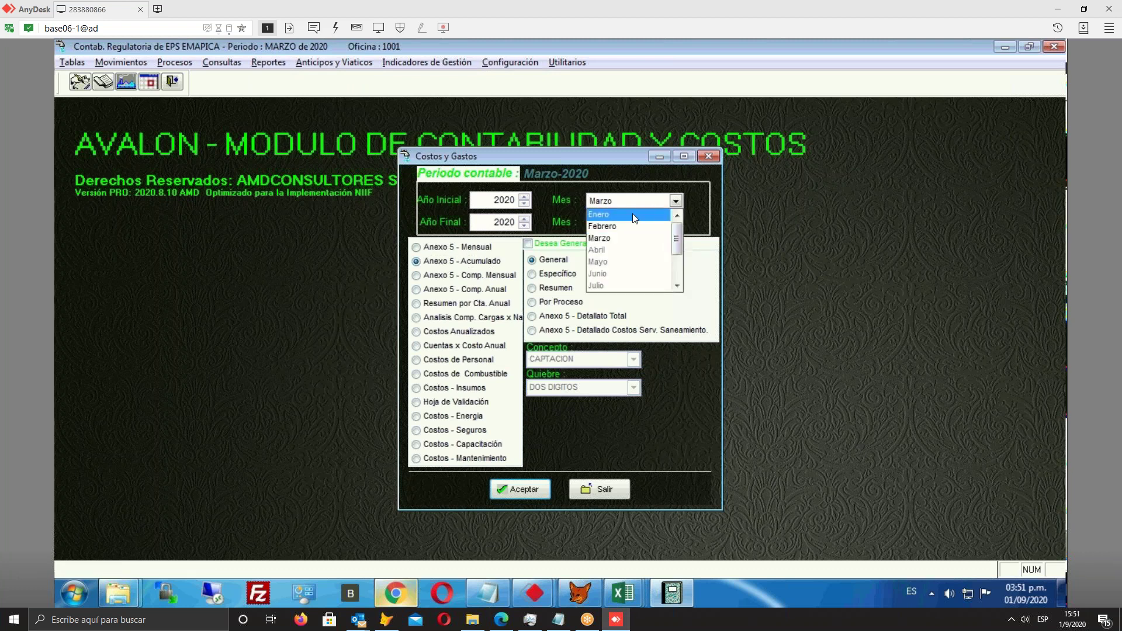
pyautogui.click(632, 214)
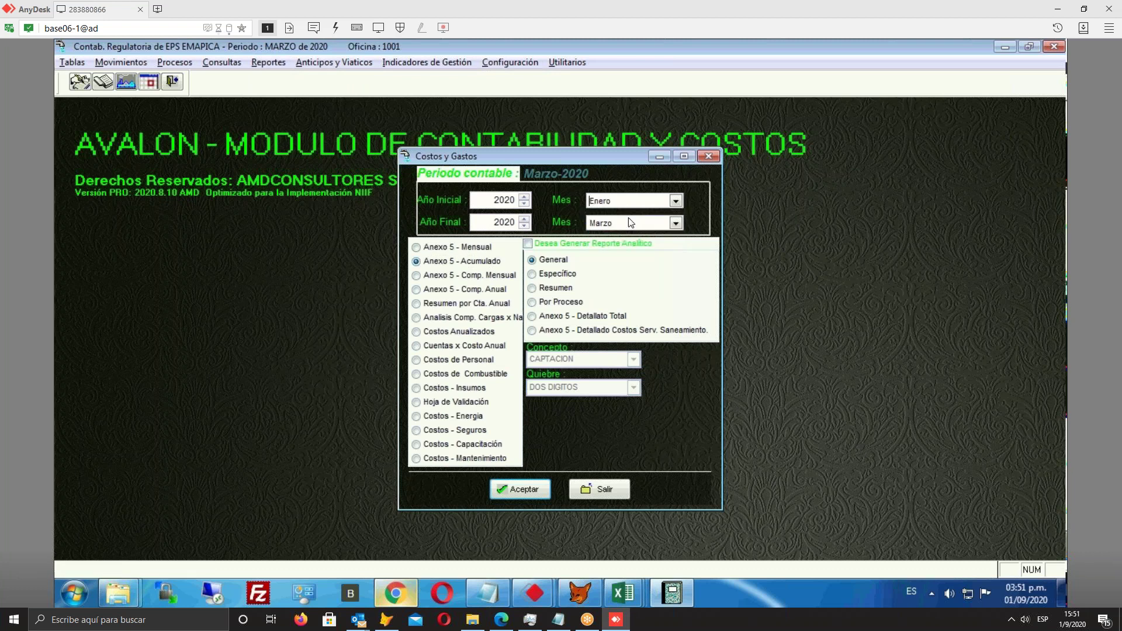
# Generate the analytic Resumen report with a TRES DIGITOS Quiebre, choosing the Hoja de Trabajo version
pyautogui.click(560, 246)
pyautogui.click(543, 288)
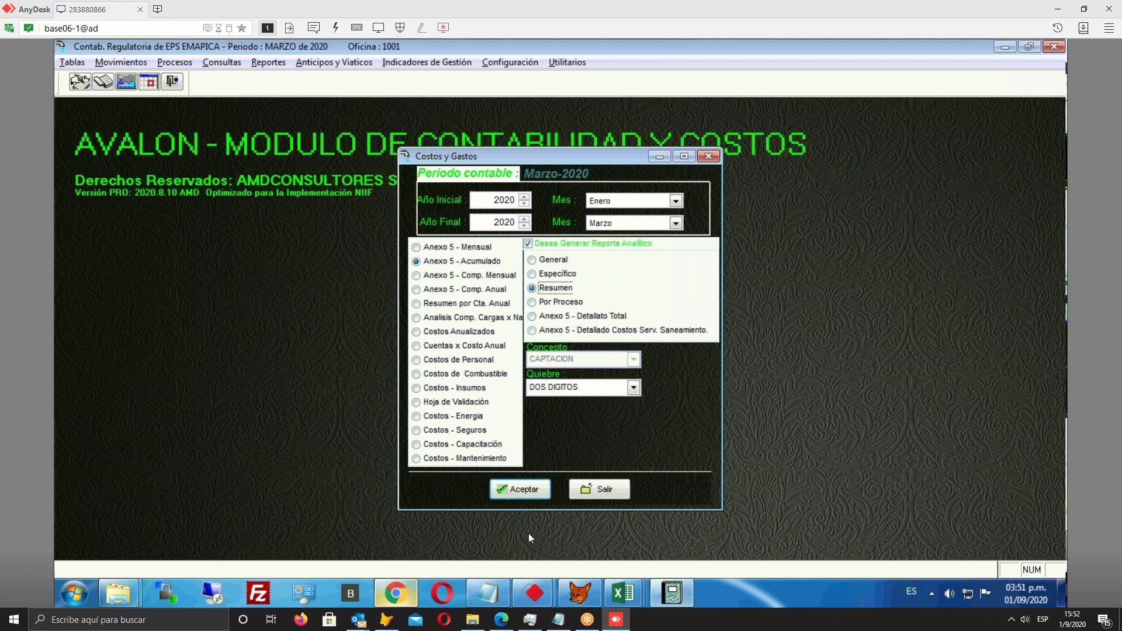
pyautogui.click(633, 391)
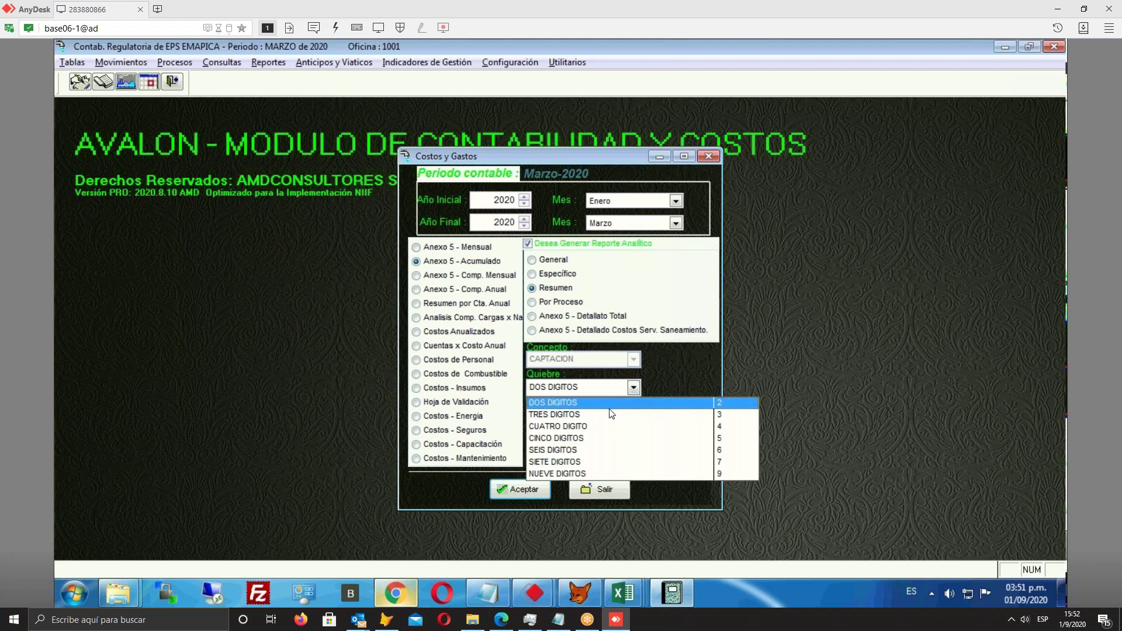
pyautogui.click(614, 403)
pyautogui.click(633, 387)
pyautogui.click(596, 416)
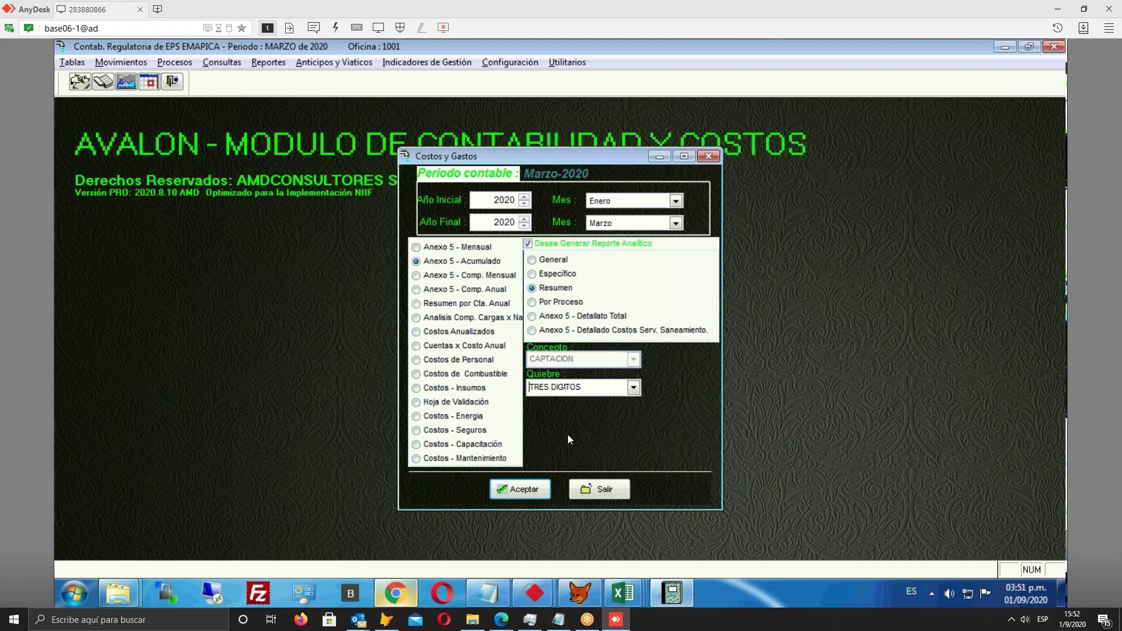
pyautogui.click(513, 494)
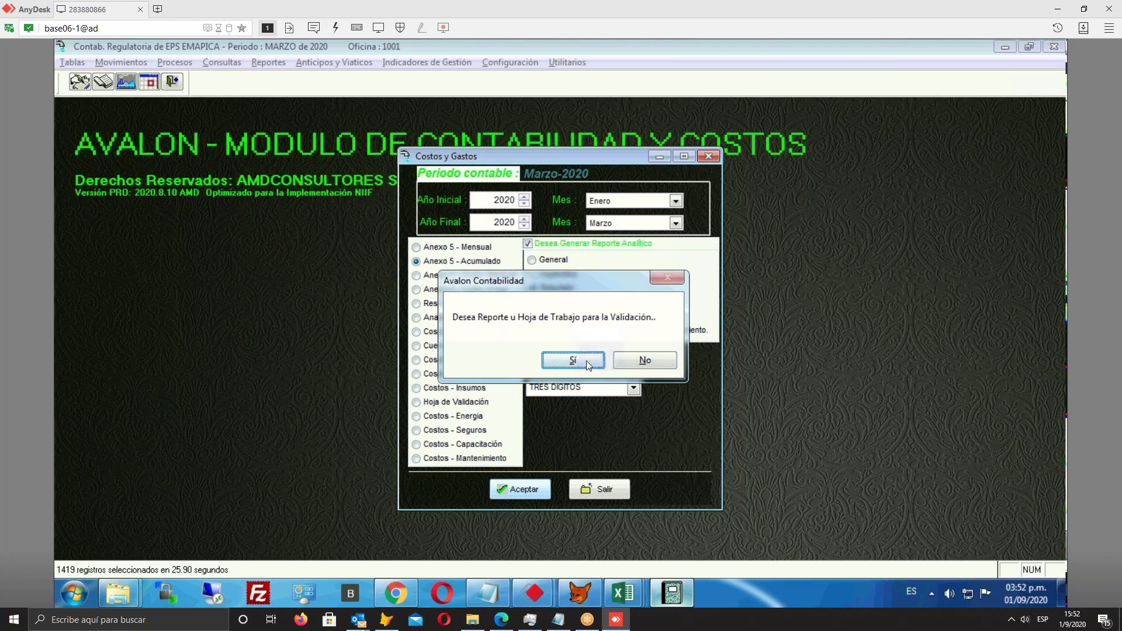
pyautogui.click(654, 362)
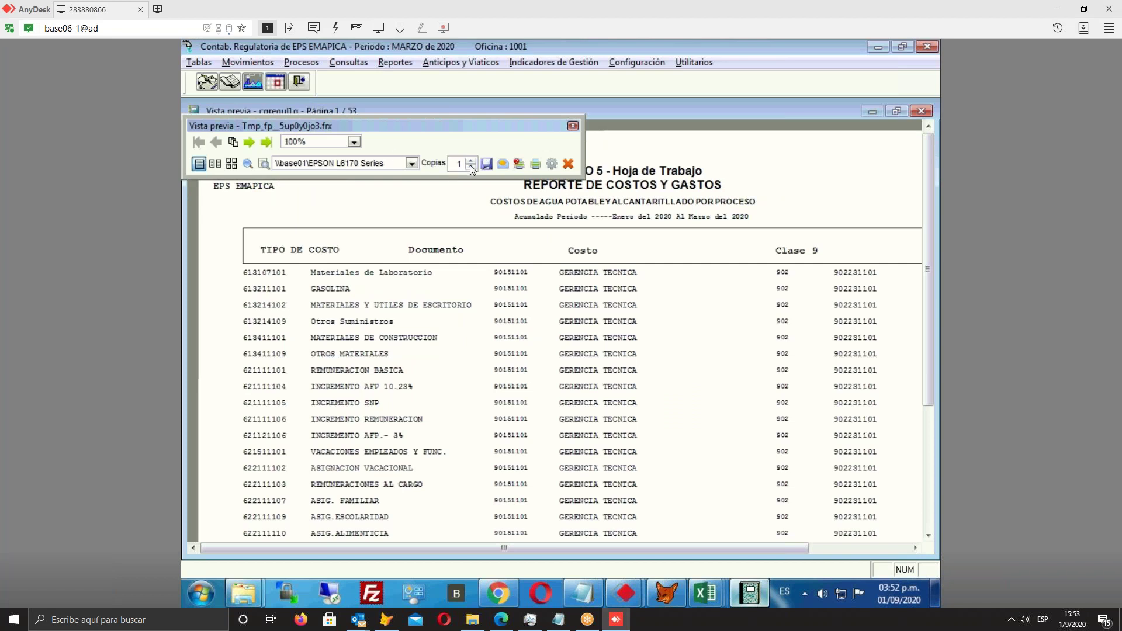
# Export the Hoja de Trabajo as cgregul1g.xls, open it in Excel and enable editing
pyautogui.click(487, 165)
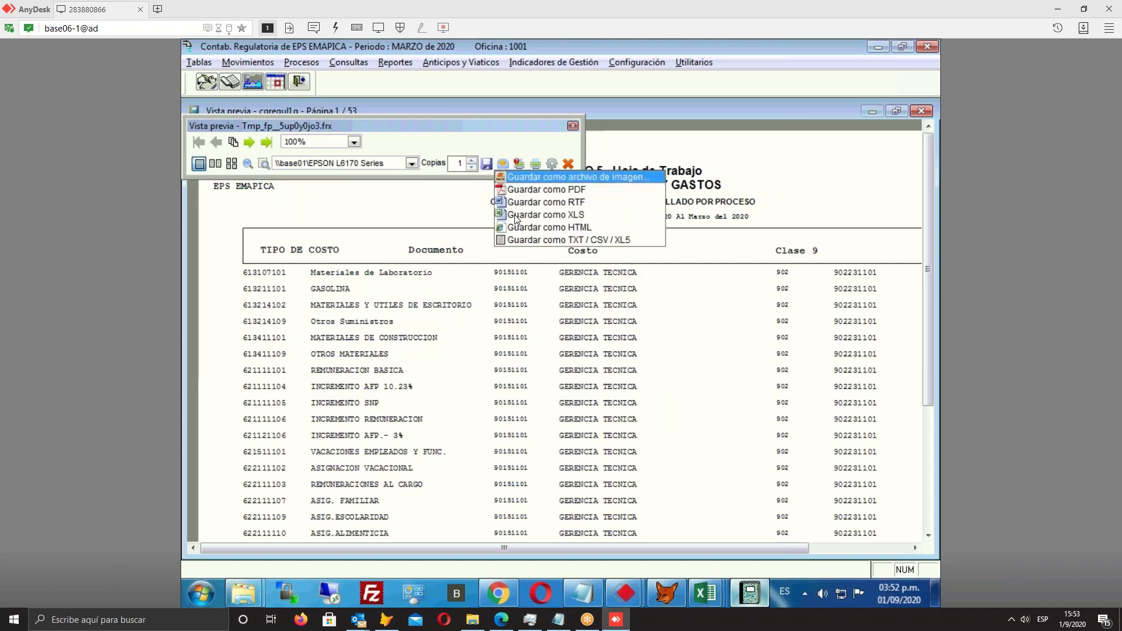
pyautogui.click(517, 219)
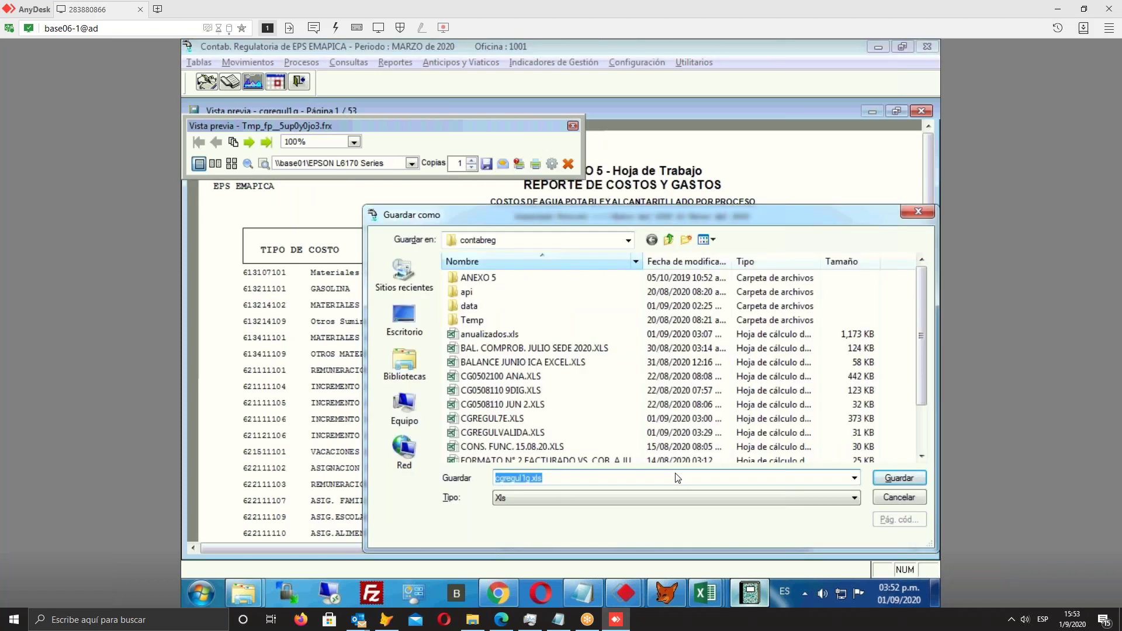
pyautogui.press('Return')
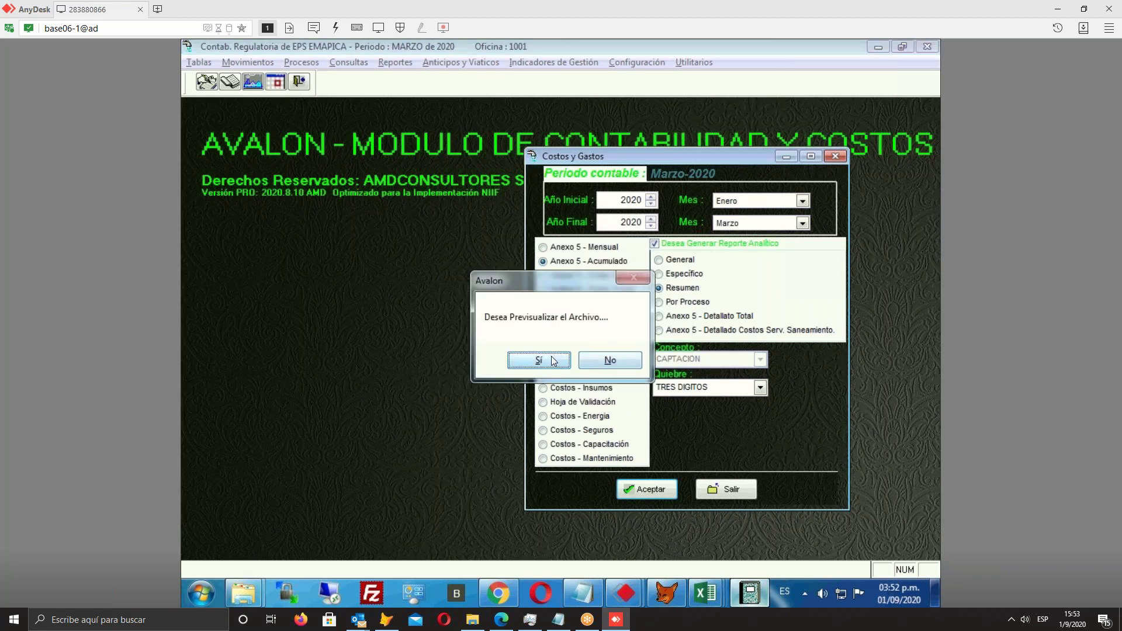
pyautogui.click(551, 356)
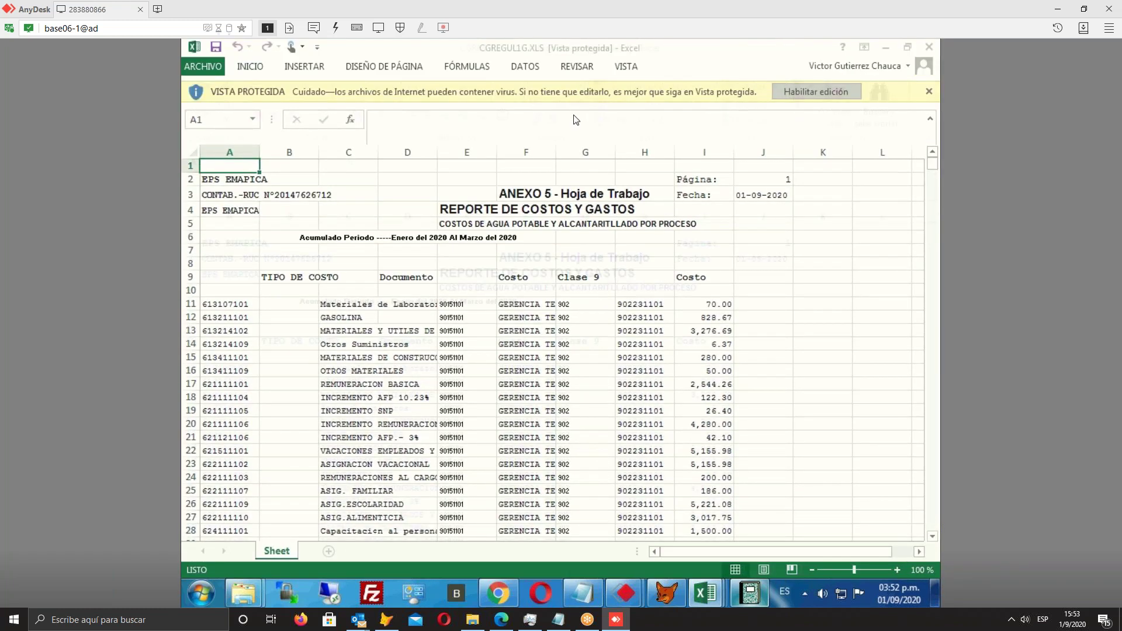
pyautogui.click(815, 92)
# Widen columns E and F, and examine the account, cost centre and Clase 9 codes in row 11
pyautogui.moveTo(496, 216); pyautogui.dragTo(532, 216)
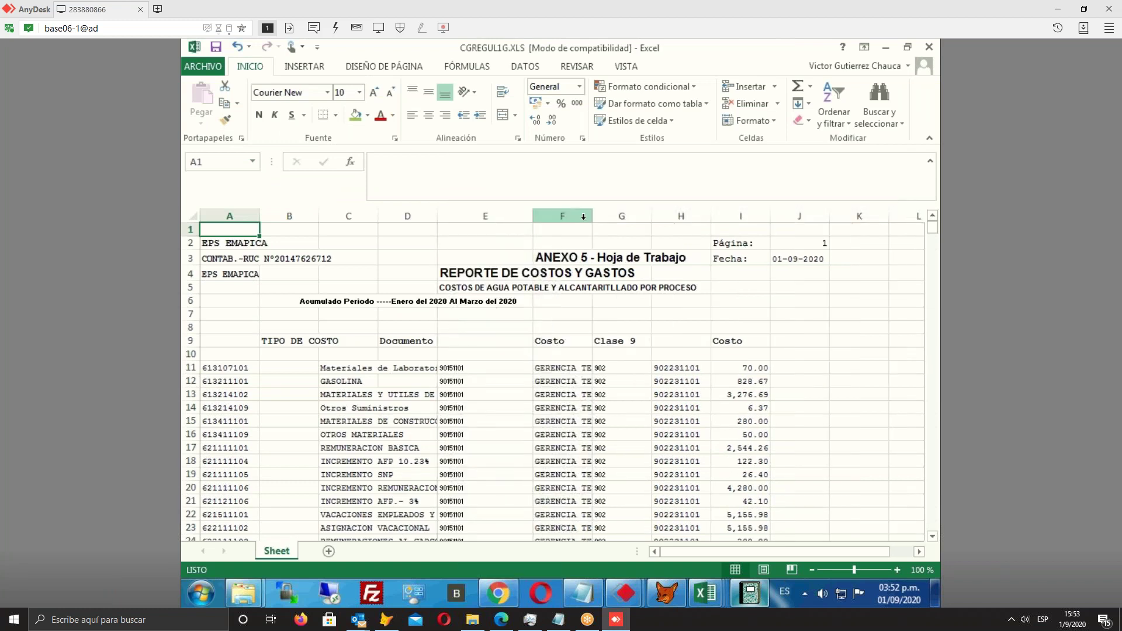
pyautogui.moveTo(594, 216); pyautogui.dragTo(677, 215)
pyautogui.click(708, 367)
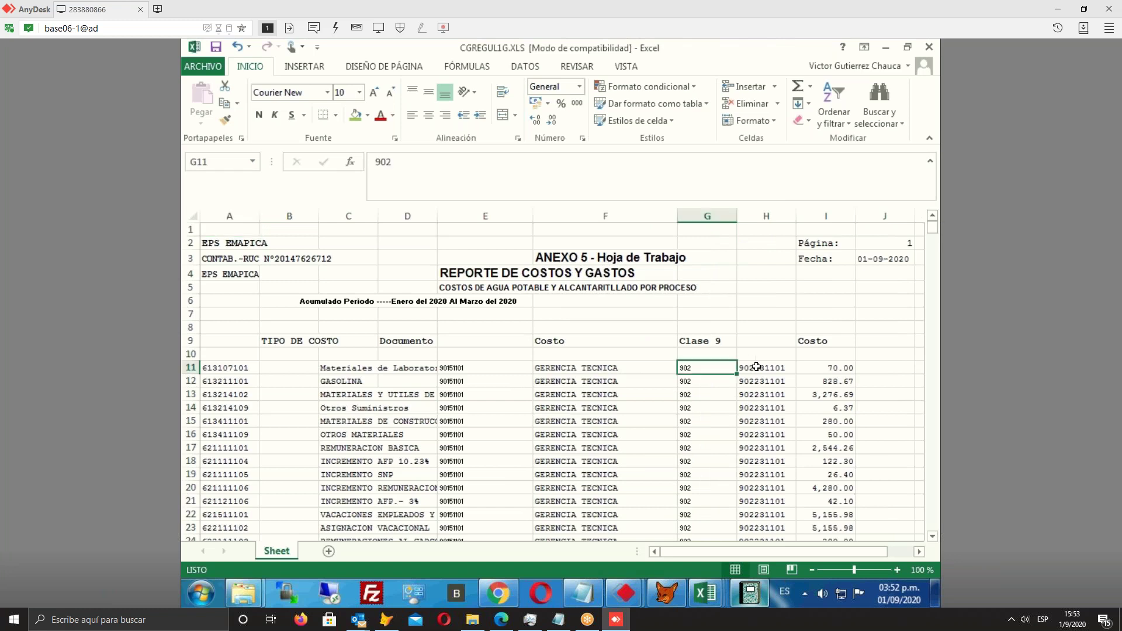
pyautogui.click(756, 367)
pyautogui.click(464, 368)
pyautogui.moveTo(517, 368); pyautogui.dragTo(666, 369)
pyautogui.click(239, 368)
pyautogui.moveTo(239, 367); pyautogui.dragTo(328, 367)
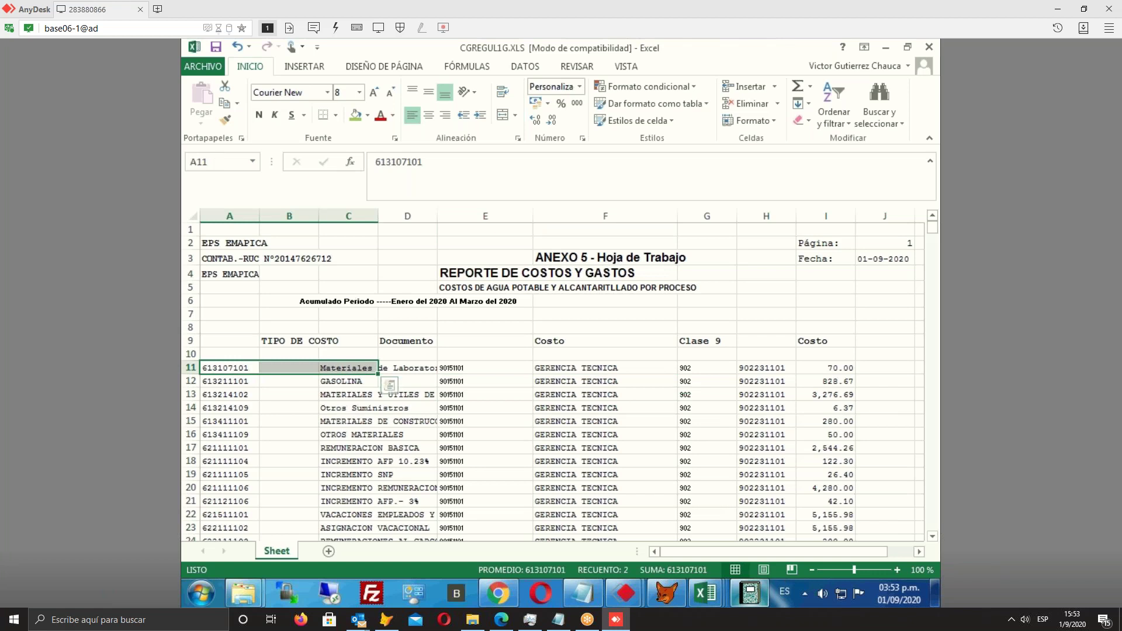
# Delete header rows 1 to 9 above the cost records
pyautogui.click(286, 242)
pyautogui.moveTo(230, 229); pyautogui.dragTo(257, 345)
pyautogui.rightClick(246, 322)
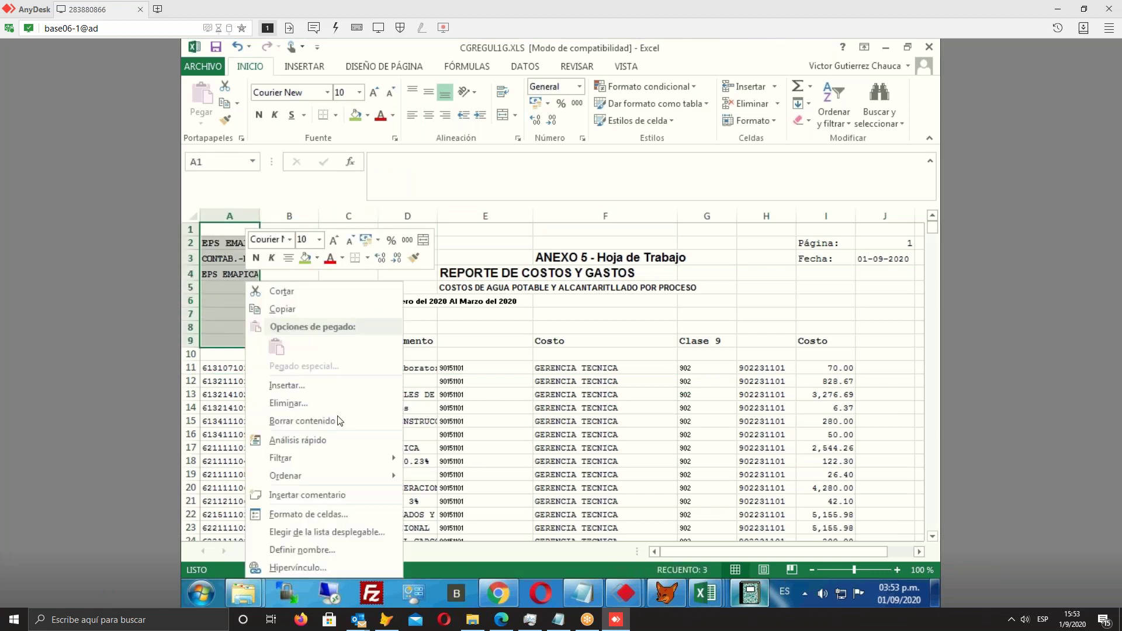
pyautogui.click(315, 403)
pyautogui.click(290, 402)
pyautogui.click(308, 440)
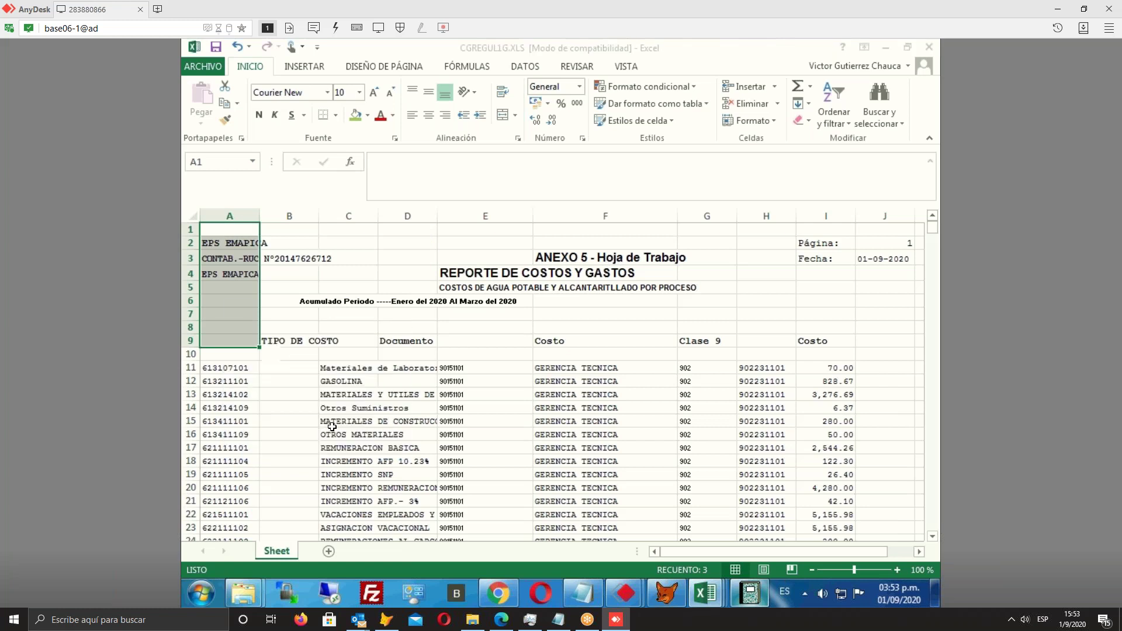
pyautogui.click(269, 230)
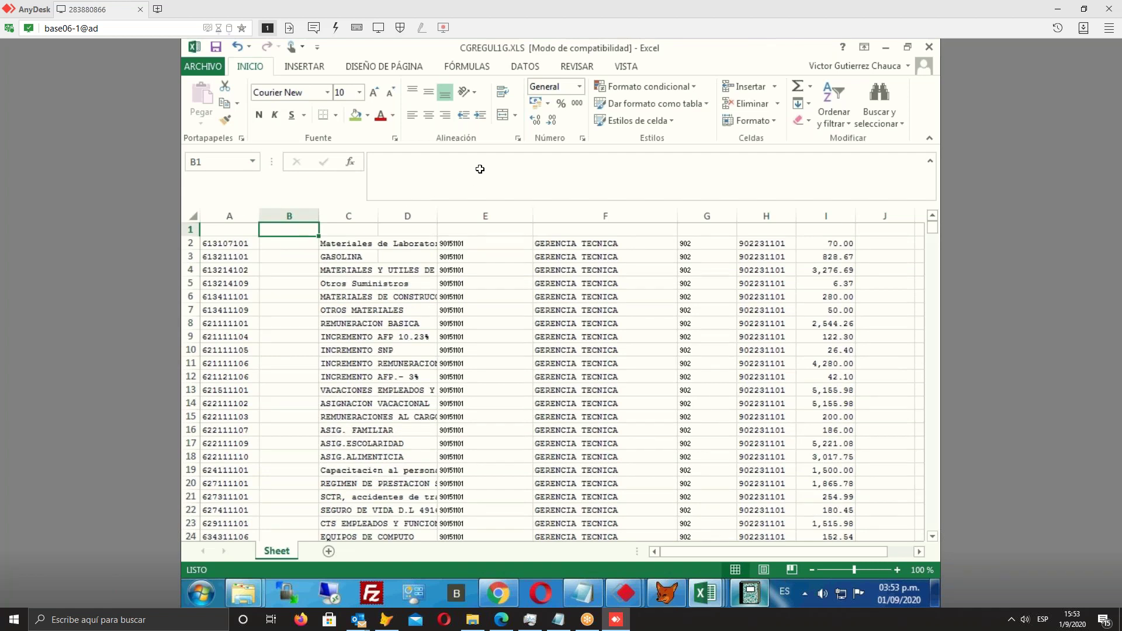
# Add filters to the whole sheet and filter column G to show only class 962
pyautogui.click(195, 215)
pyautogui.click(514, 66)
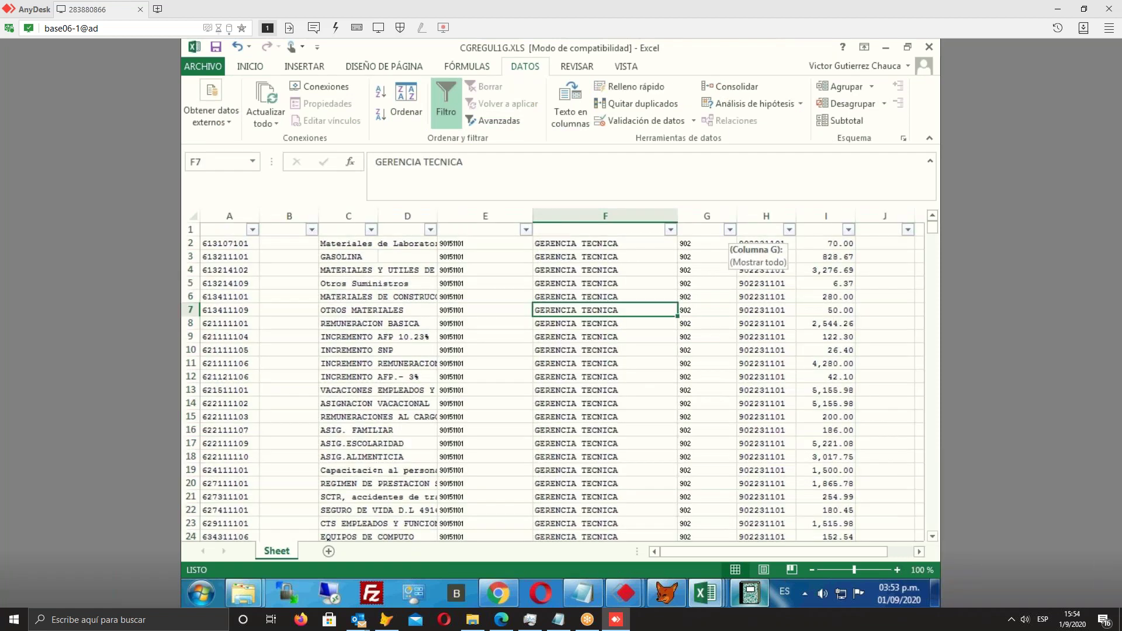
pyautogui.click(730, 230)
pyautogui.click(586, 374)
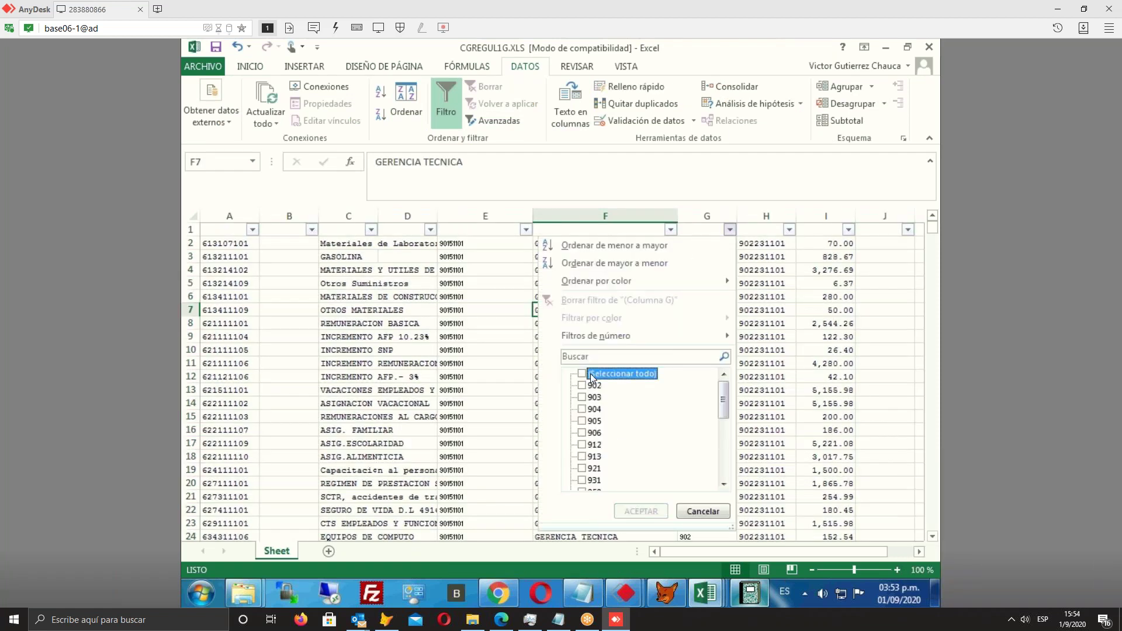
pyautogui.scroll(-10, 641, 431)
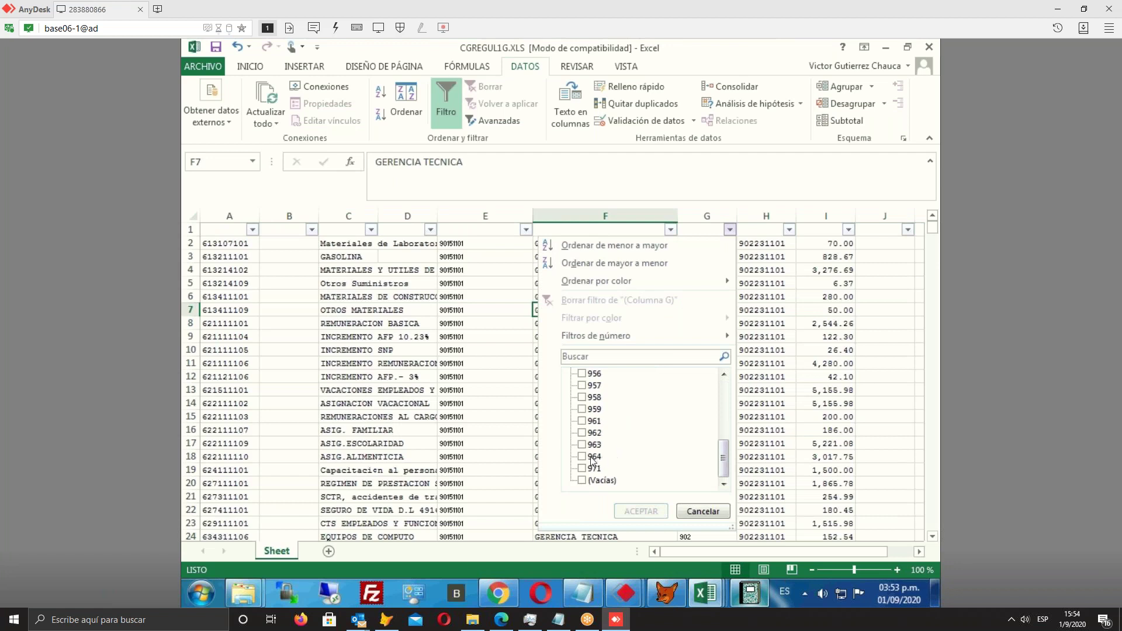
pyautogui.click(582, 433)
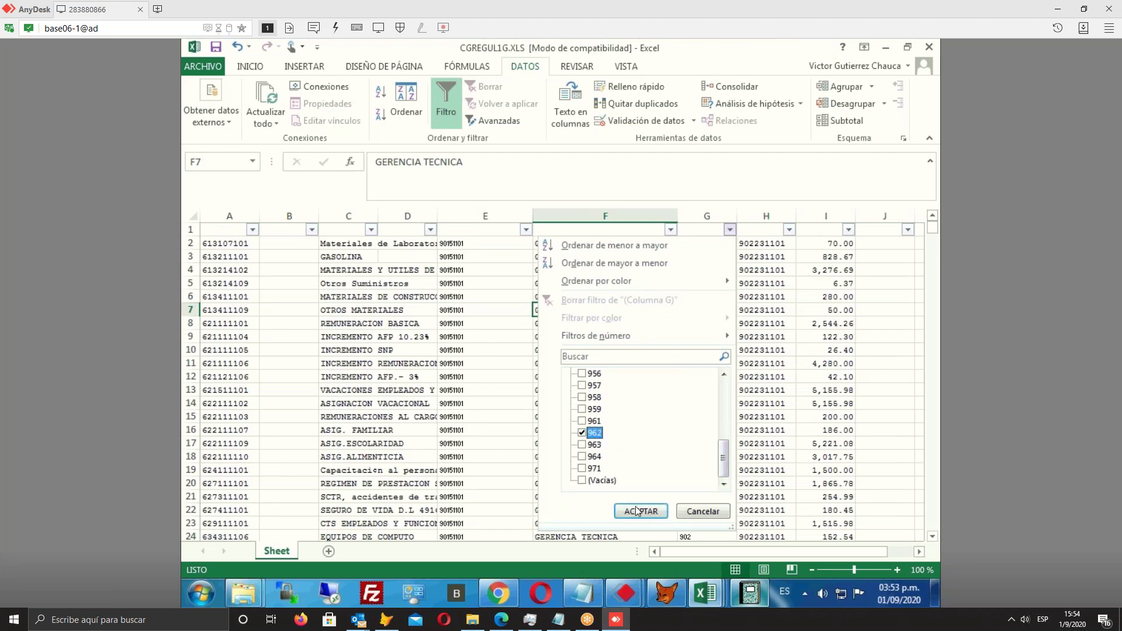
pyautogui.click(639, 510)
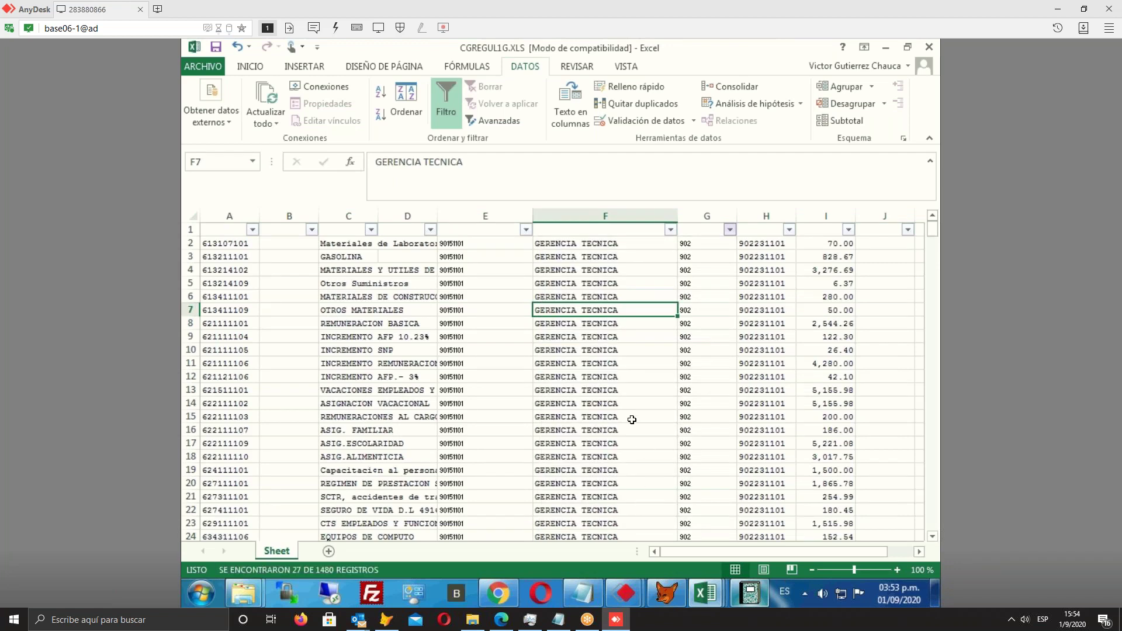
# Widen column D to fit the cost descriptions, and examine the first RECAUDACION FACTURACION rows
pyautogui.moveTo(442, 219); pyautogui.dragTo(490, 220)
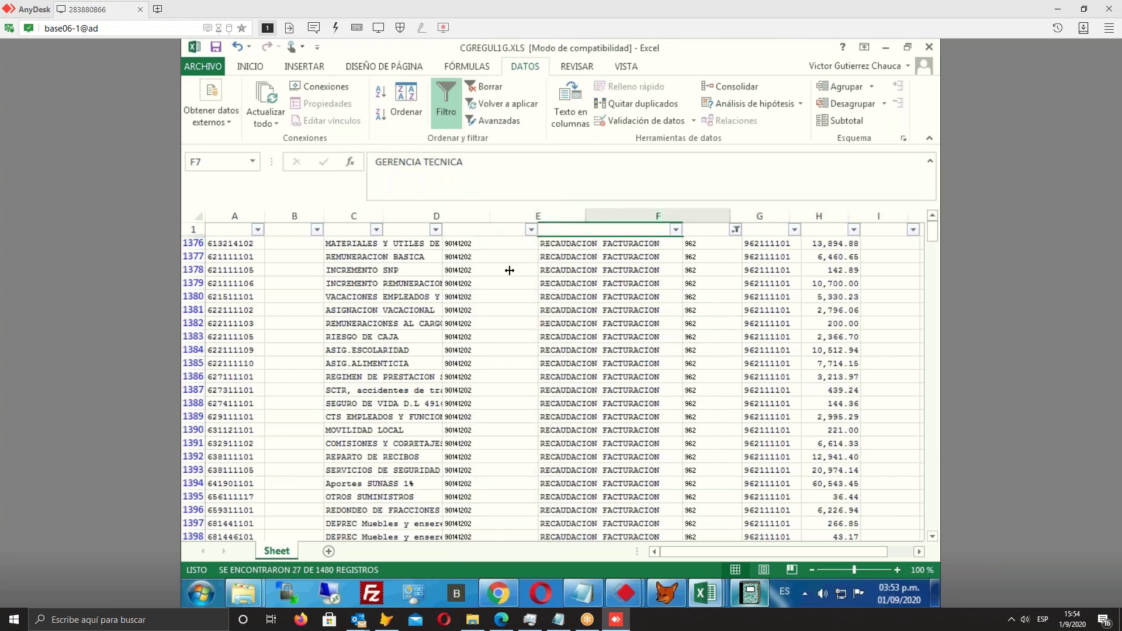
pyautogui.click(405, 314)
pyautogui.click(532, 246)
pyautogui.moveTo(633, 291); pyautogui.dragTo(637, 349)
pyautogui.moveTo(234, 243)
pyautogui.mouseDown()
pyautogui.moveTo(275, 339)
pyautogui.moveTo(379, 352)
pyautogui.mouseUp()
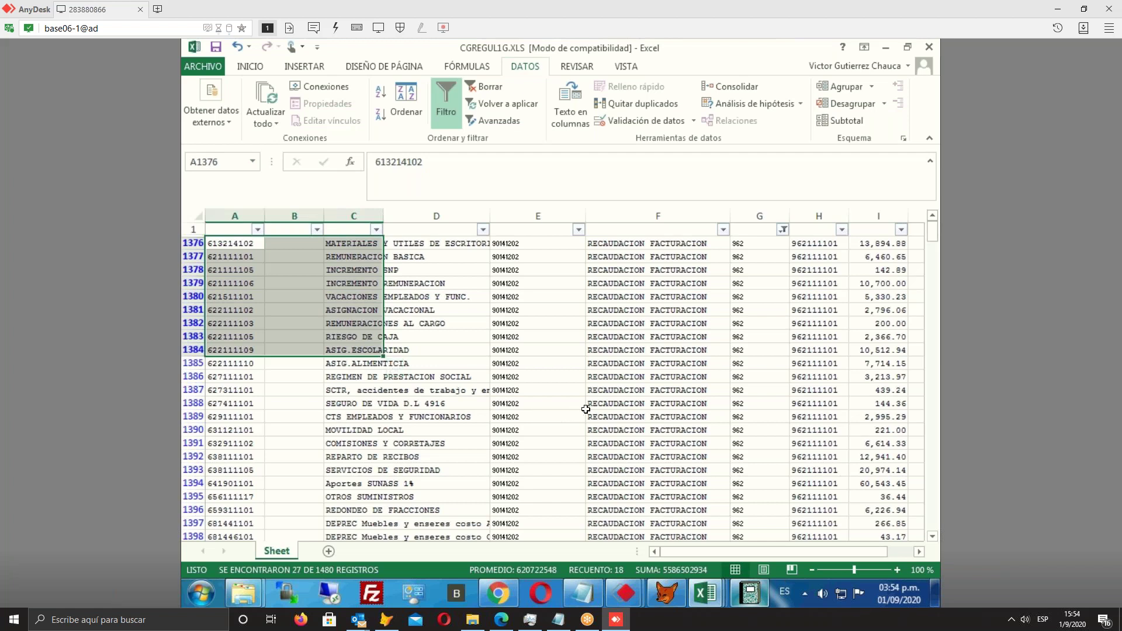
# Examine the remaining class 962 costs, including Otros Suministros, depreciation and the account and Clase 9 codes of Aportes SUNASS 1%
pyautogui.click(440, 429)
pyautogui.click(453, 498)
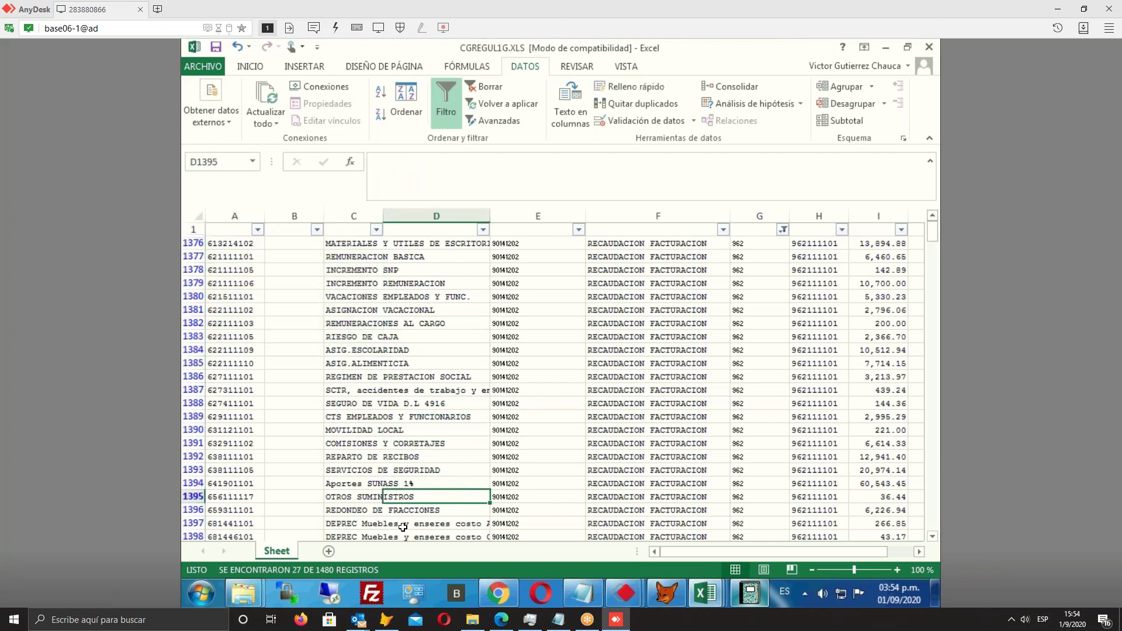
pyautogui.click(464, 519)
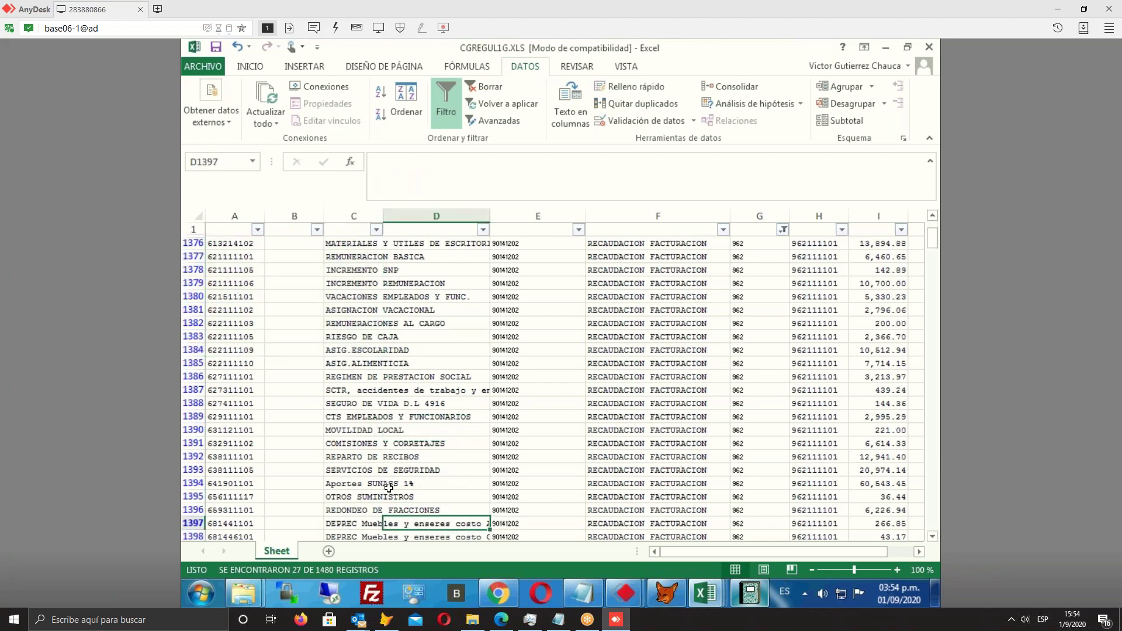
pyautogui.scroll(-2, 389, 488)
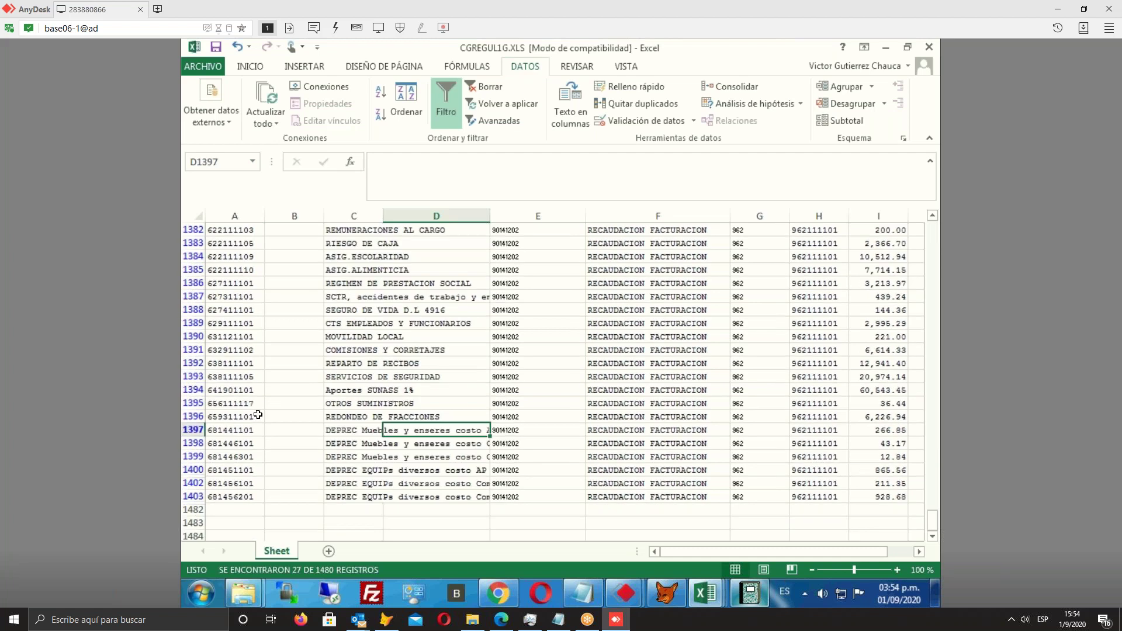
pyautogui.moveTo(234, 404); pyautogui.dragTo(374, 403)
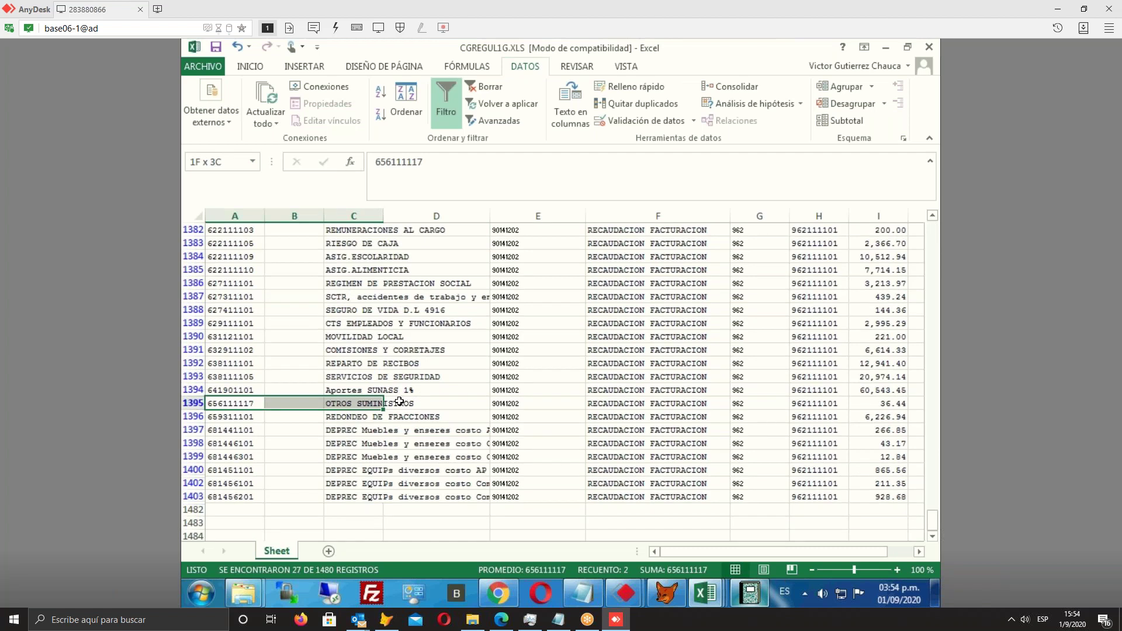
pyautogui.moveTo(399, 401); pyautogui.dragTo(444, 403)
pyautogui.moveTo(222, 390); pyautogui.dragTo(476, 392)
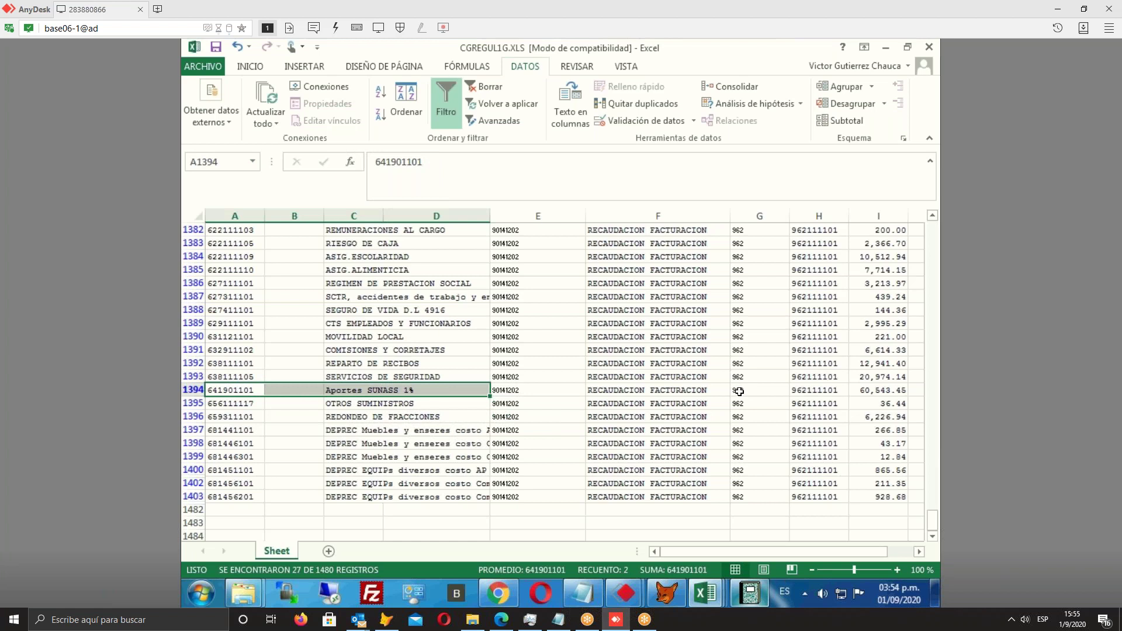
pyautogui.moveTo(742, 390); pyautogui.dragTo(802, 390)
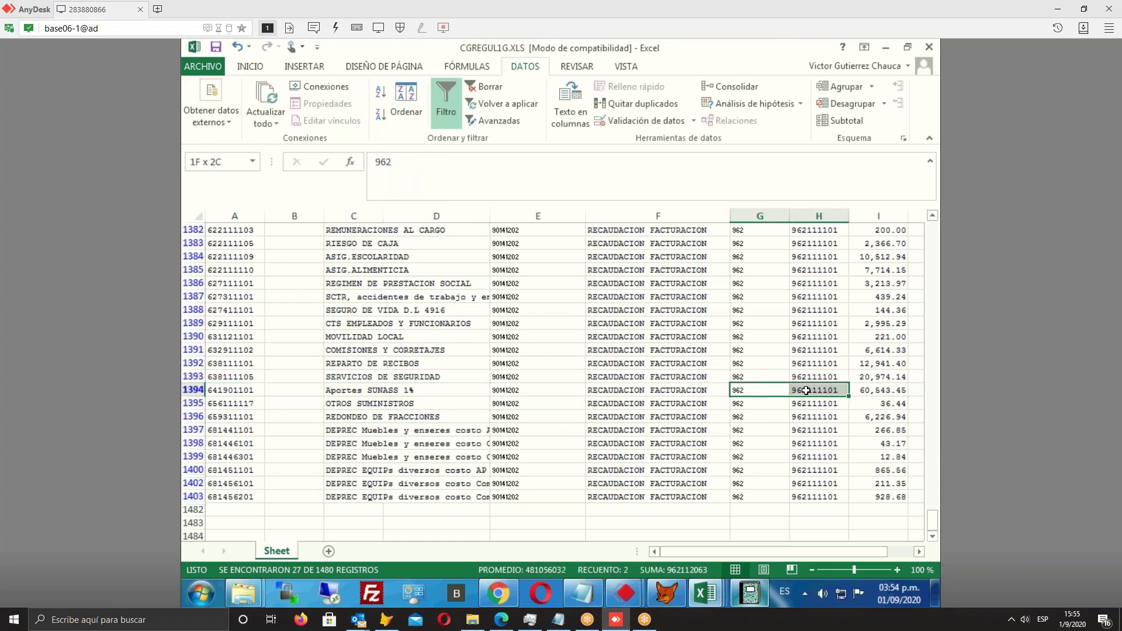